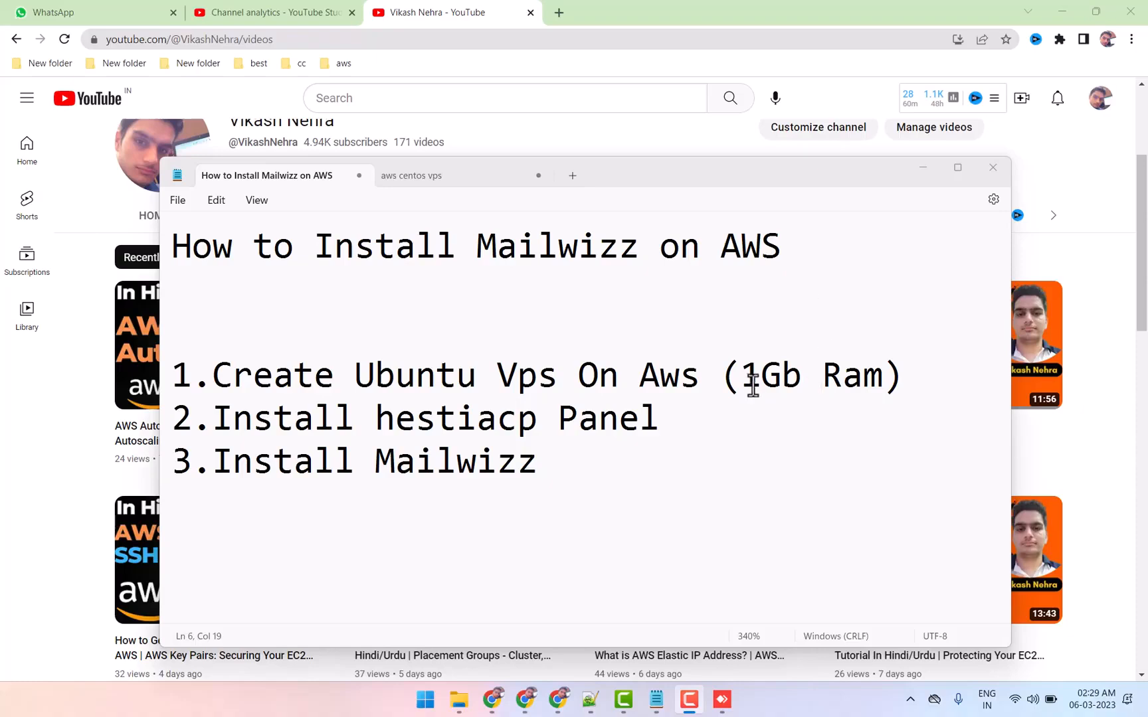
Review the plan's items on creating a 1 GB RAM Ubuntu VPS on AWS and installing the hestiacp panel
{"action": "left_click_drag", "start_coordinate": [743, 375], "coordinate": [876, 381]}
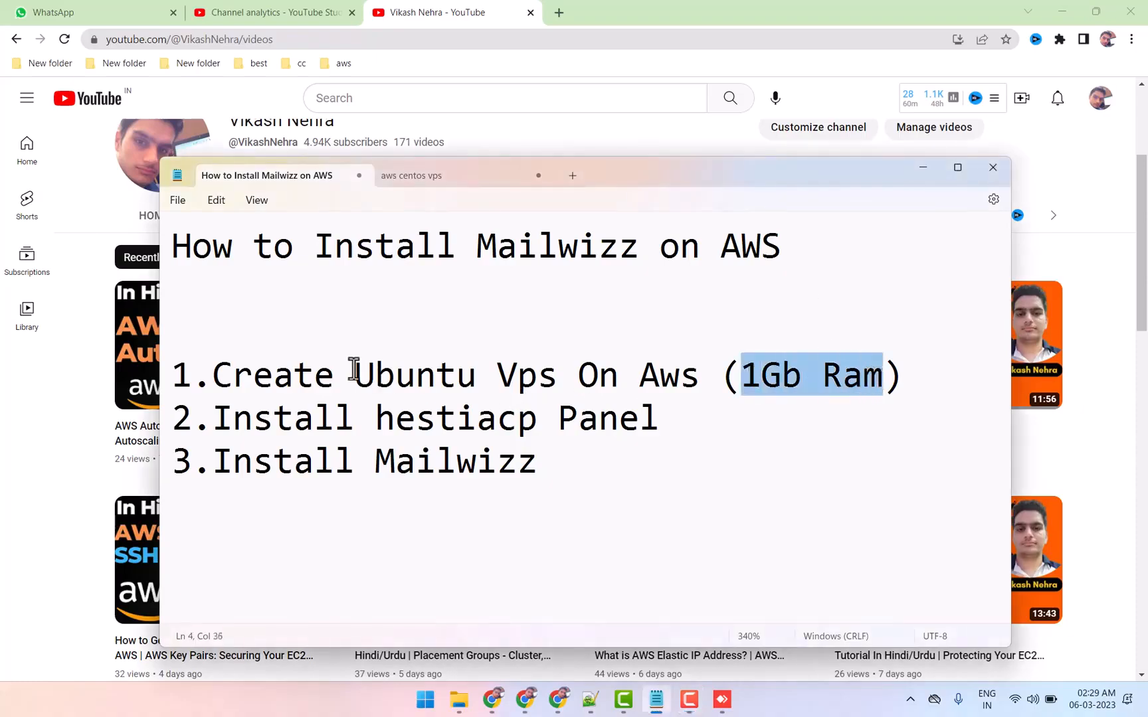
{"action": "left_click_drag", "start_coordinate": [354, 370], "coordinate": [551, 370]}
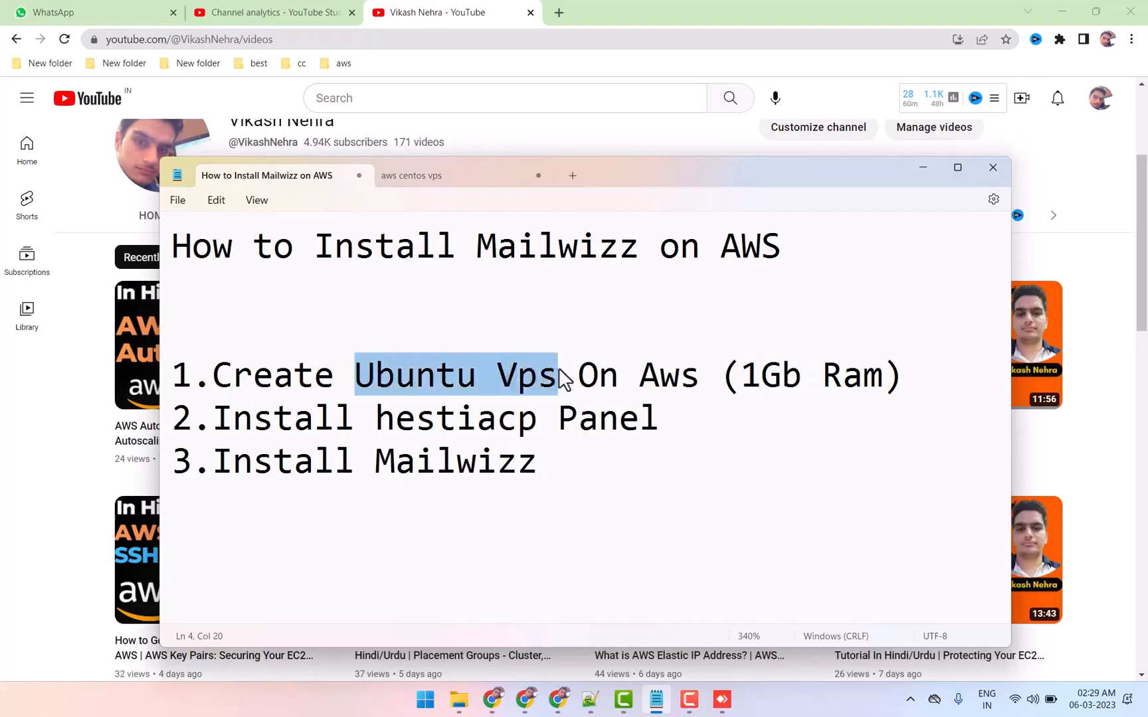
{"action": "left_click_drag", "start_coordinate": [180, 372], "coordinate": [698, 359]}
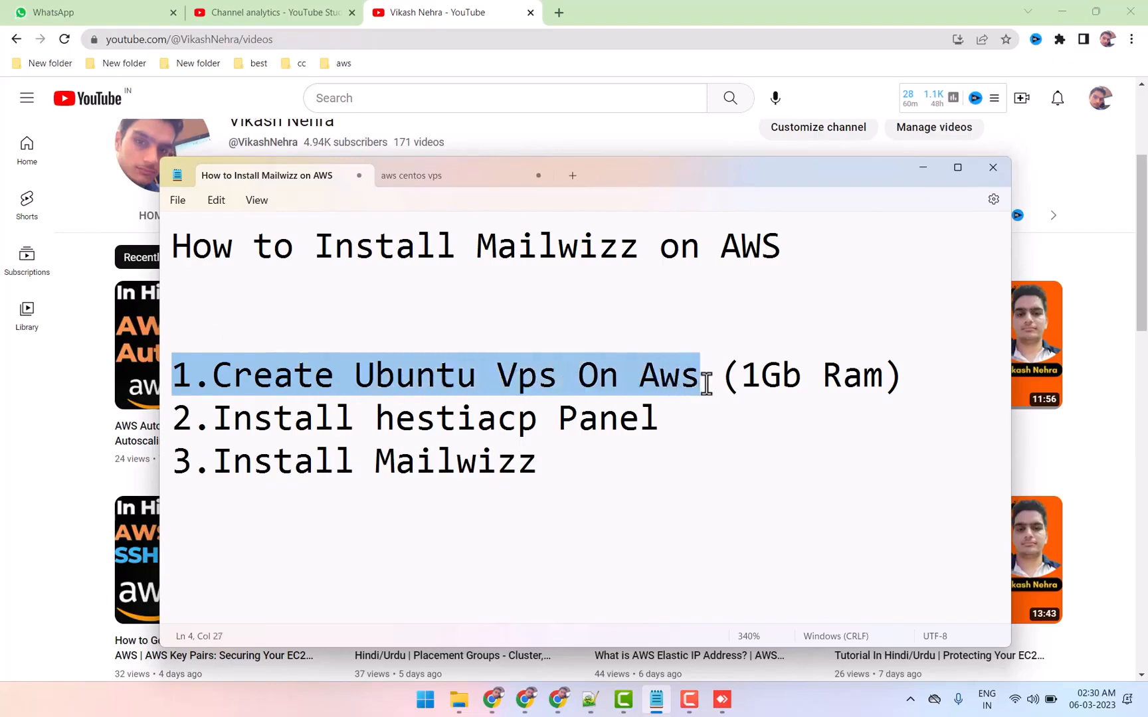
{"action": "left_click_drag", "start_coordinate": [220, 415], "coordinate": [654, 412]}
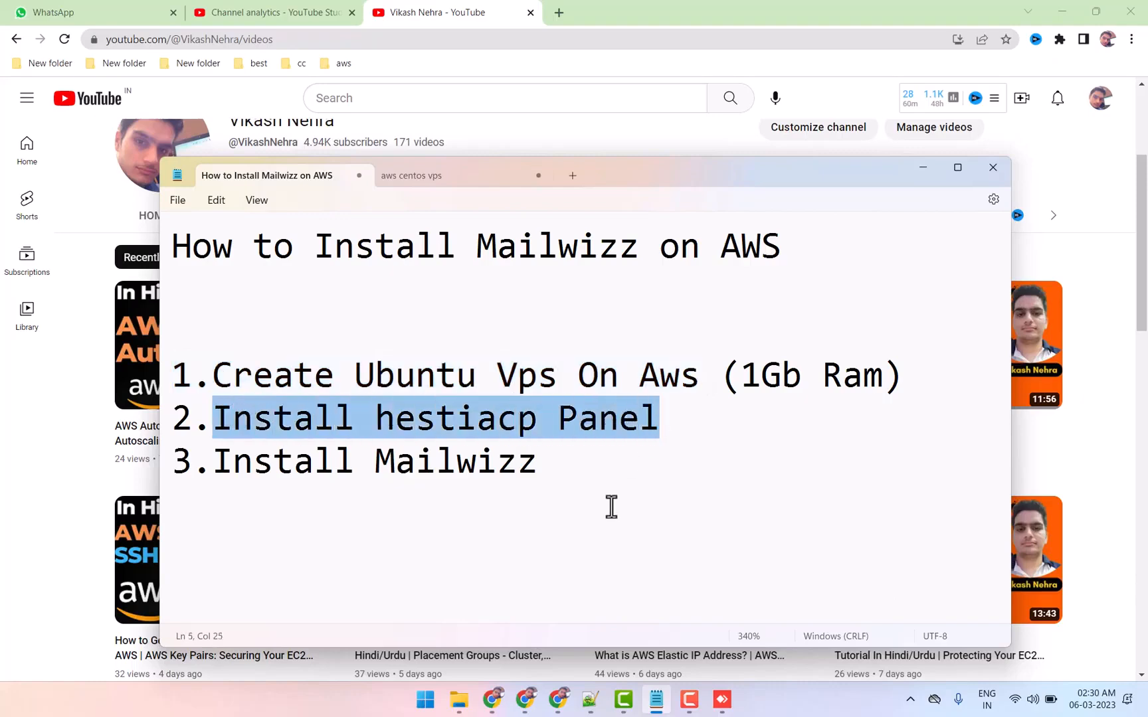
Switch to Chrome and review the supported operating systems and installation commands on the Hestia Control Panel site
{"action": "left_click", "coordinate": [499, 707]}
{"action": "left_click", "coordinate": [771, 12]}
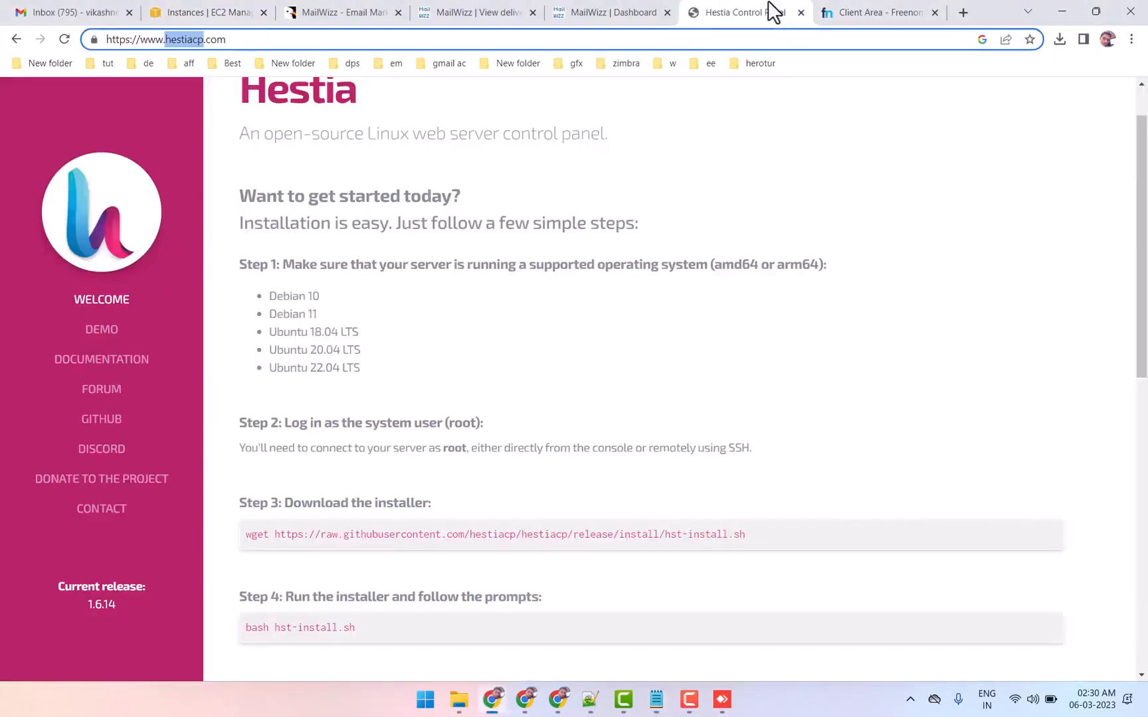
{"action": "scroll", "coordinate": [351, 328], "scroll_direction": "up", "scroll_amount": 1}
{"action": "scroll", "coordinate": [351, 330], "scroll_direction": "down", "scroll_amount": 4}
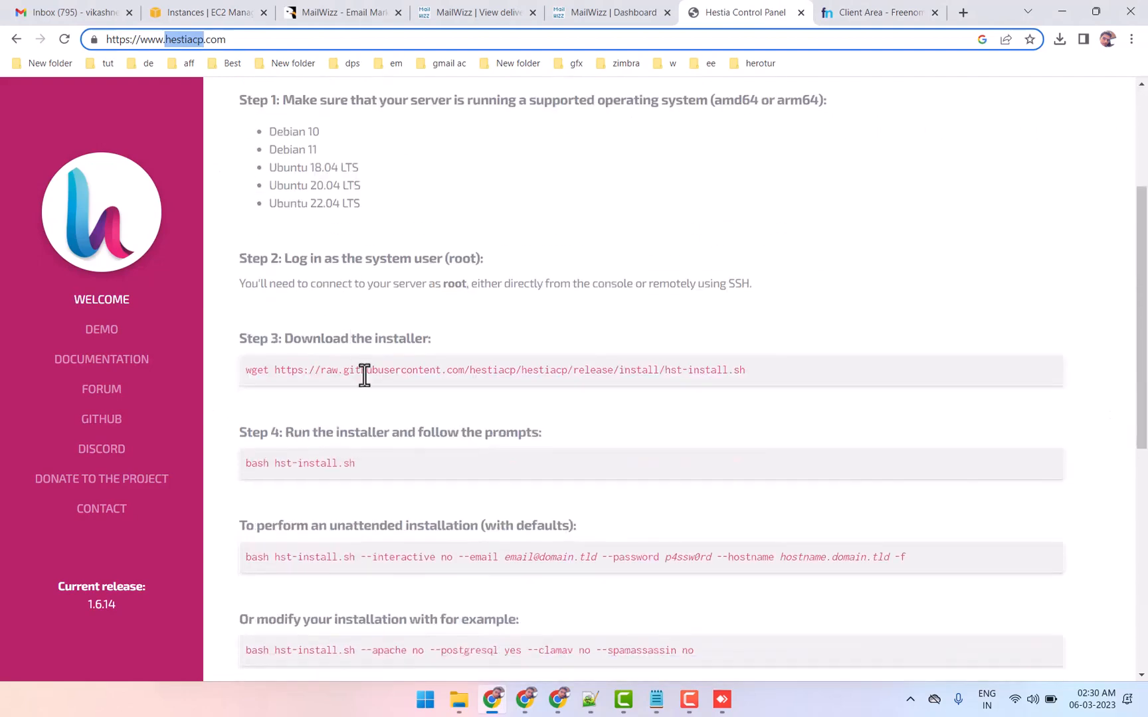
{"action": "scroll", "coordinate": [375, 375], "scroll_direction": "up", "scroll_amount": 3}
{"action": "left_click", "coordinate": [491, 698]}
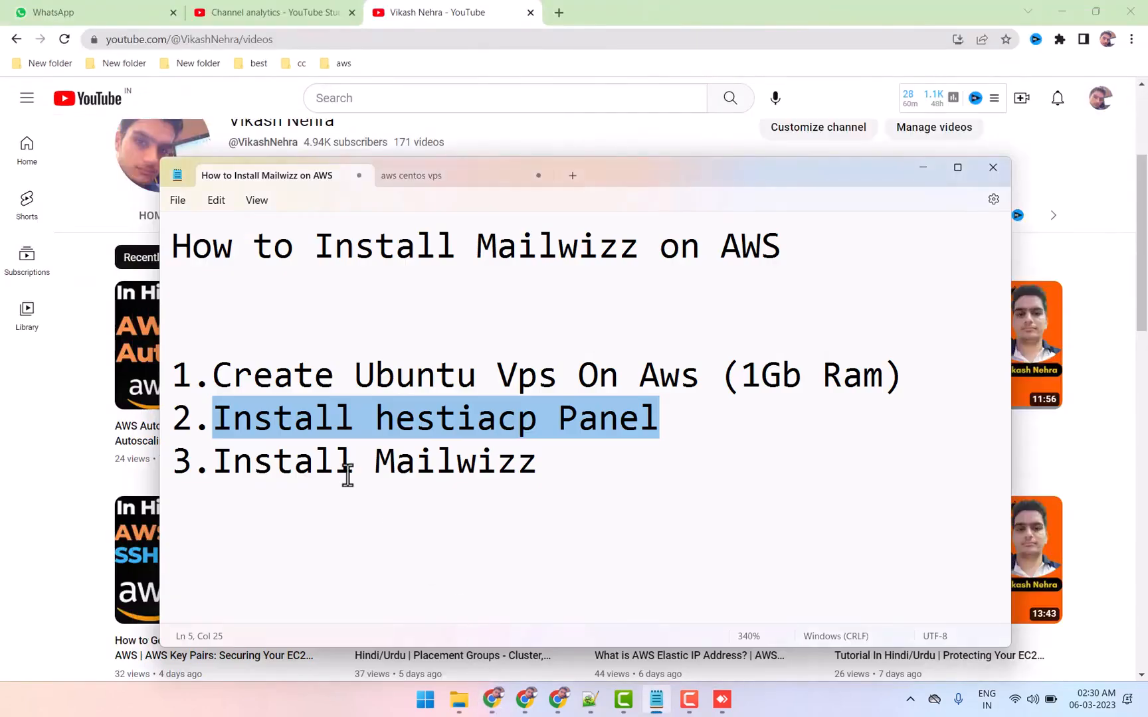
Review the plan's Install Mailwizz item, and examine the MailWizz - Email Marketing Application page on CodeCanyon in Chrome
{"action": "left_click_drag", "start_coordinate": [211, 458], "coordinate": [539, 458]}
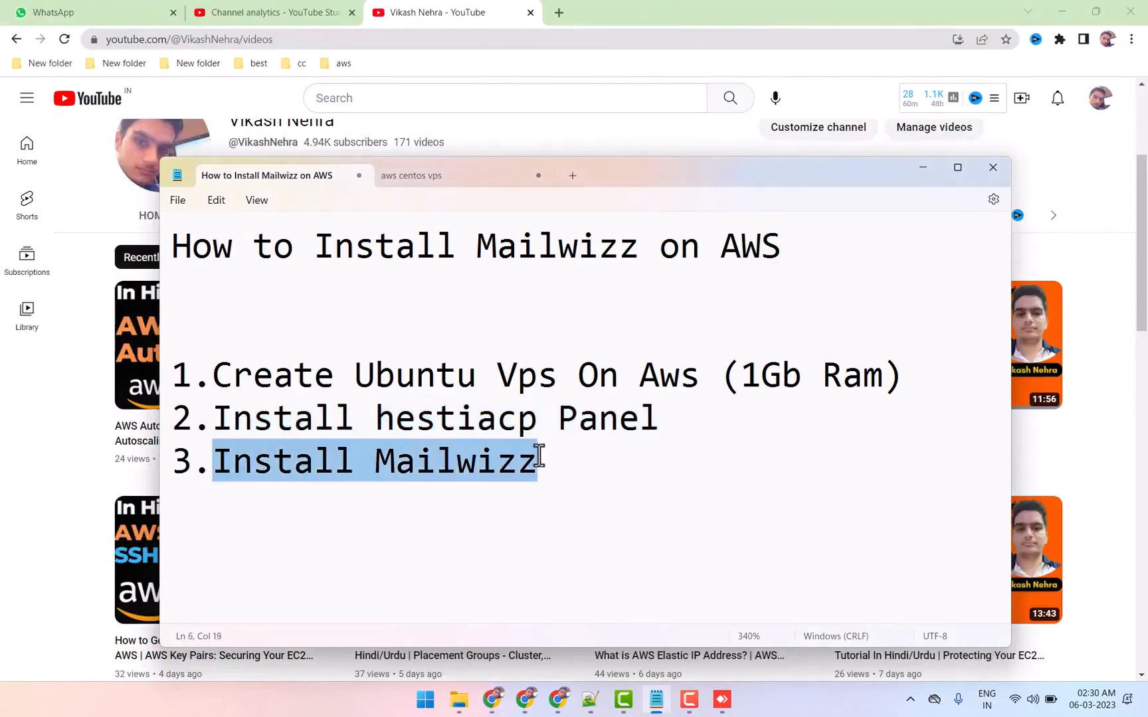
{"action": "left_click", "coordinate": [491, 699]}
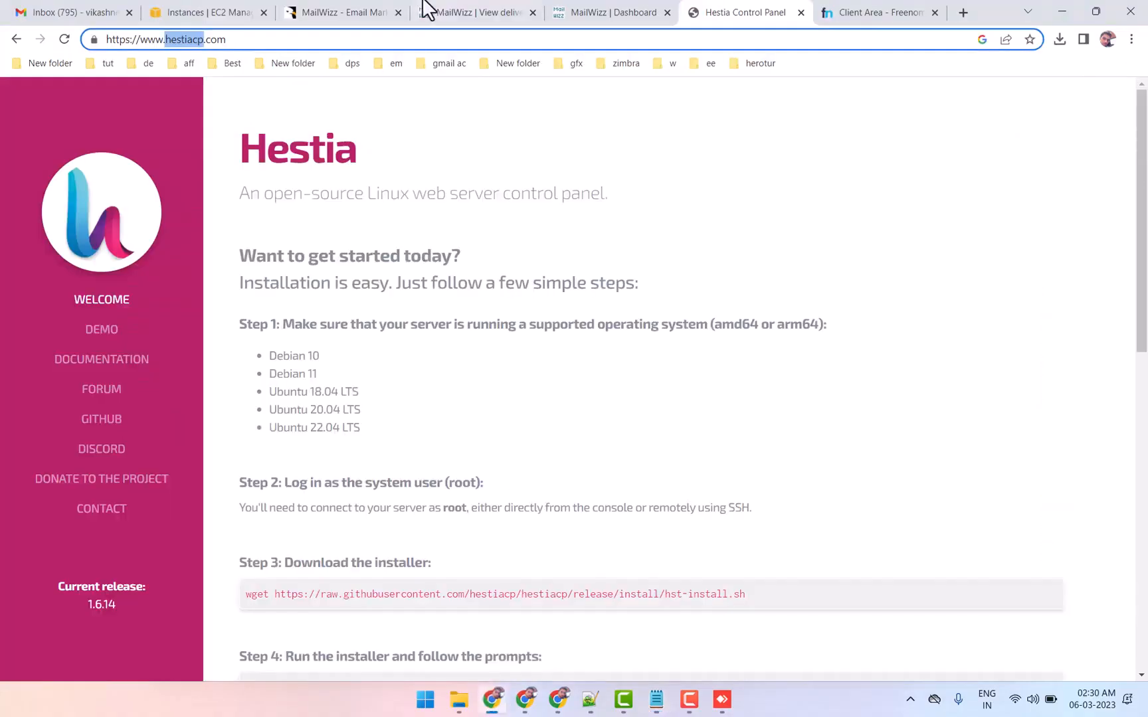
{"action": "left_click", "coordinate": [341, 12]}
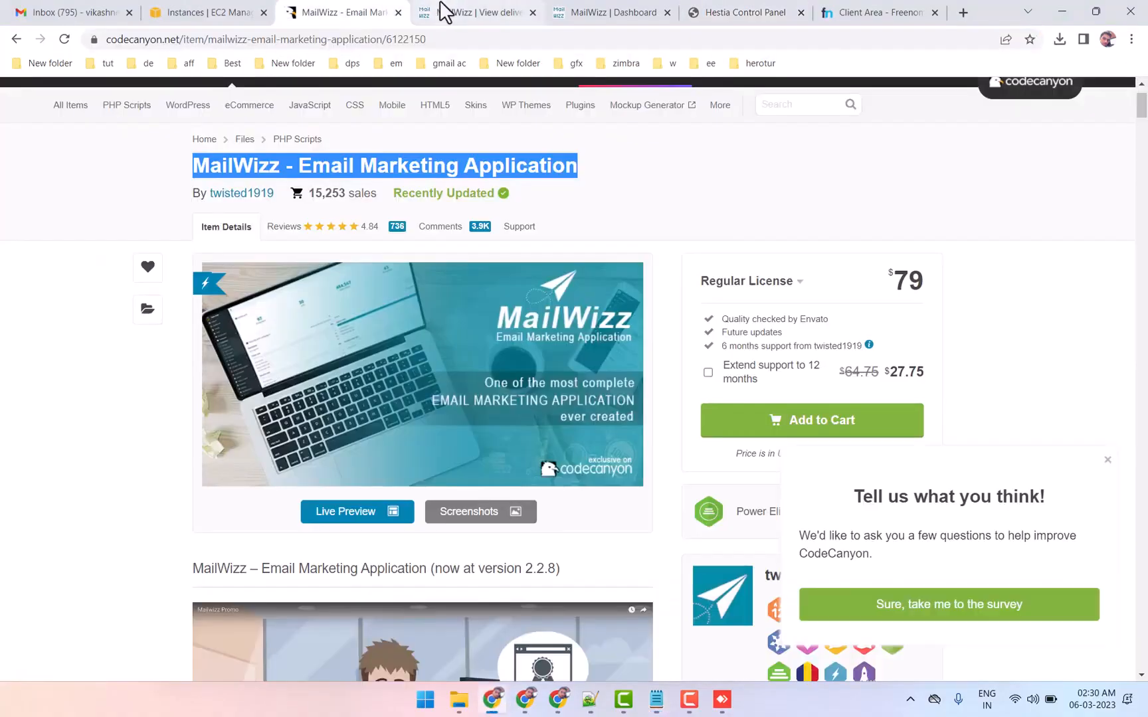
{"action": "left_click", "coordinate": [674, 180]}
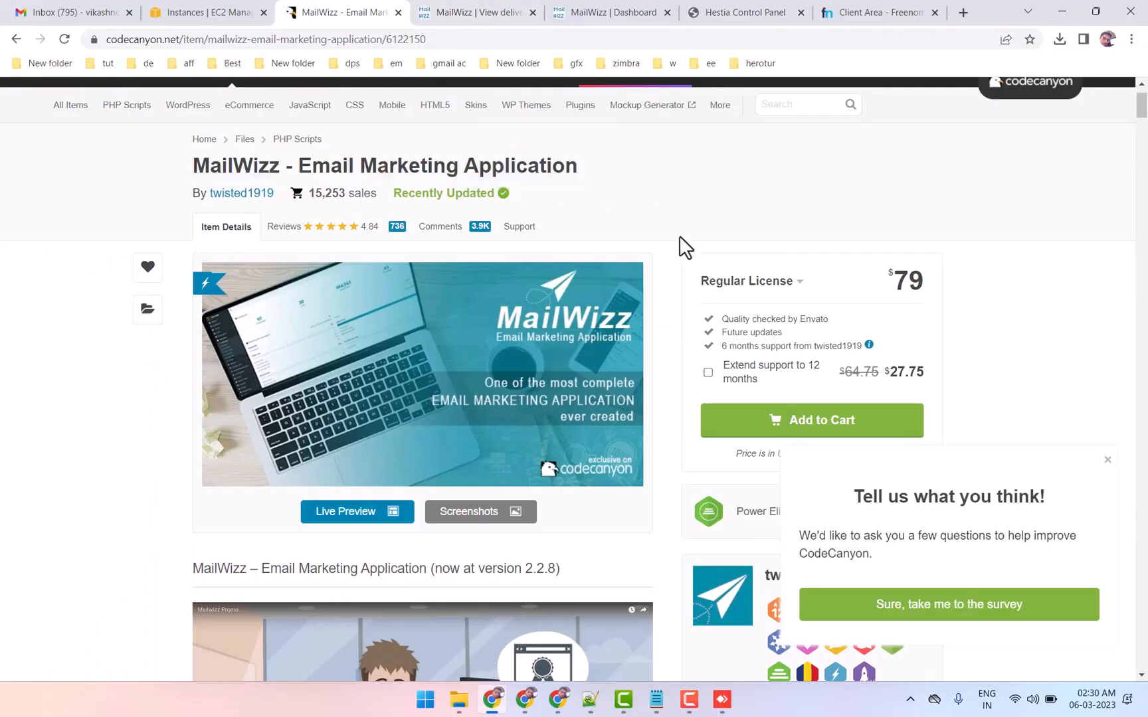
{"action": "scroll", "coordinate": [684, 248], "scroll_direction": "up", "scroll_amount": 1}
{"action": "left_click_drag", "start_coordinate": [193, 241], "coordinate": [631, 254]}
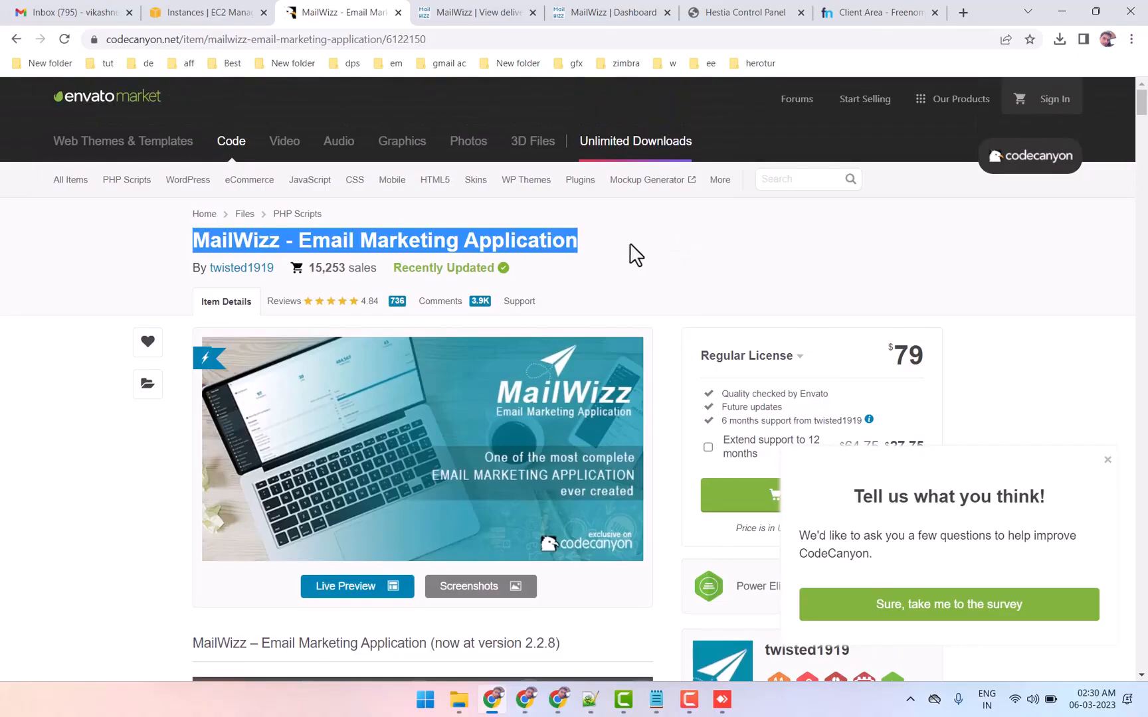
{"action": "scroll", "coordinate": [635, 252], "scroll_direction": "down", "scroll_amount": 1}
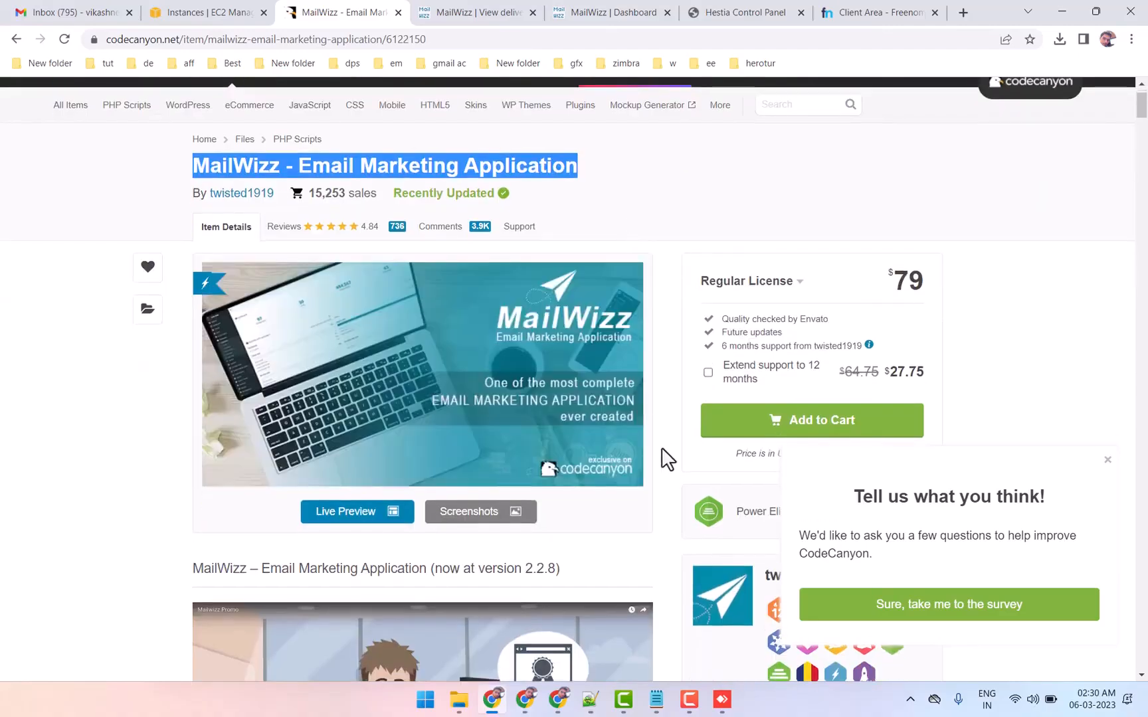
In the MailWizz admin demo, open the delivery servers page and examine the server types offered for a new server
{"action": "left_click", "coordinate": [505, 13]}
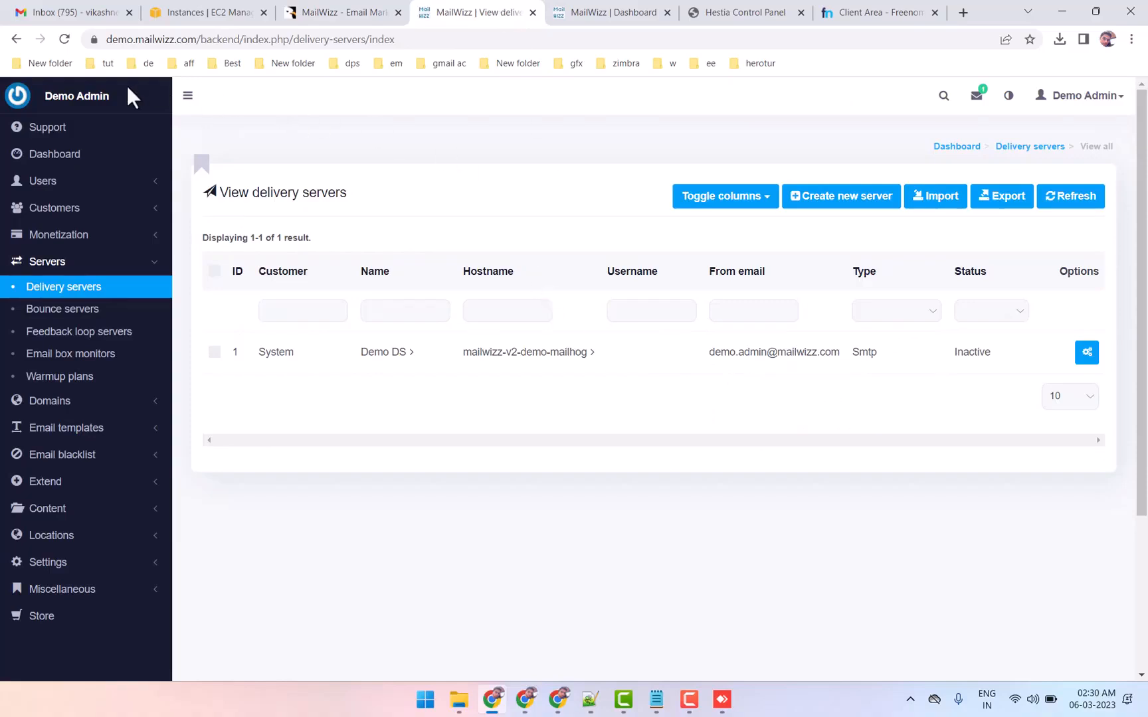
{"action": "left_click", "coordinate": [77, 266]}
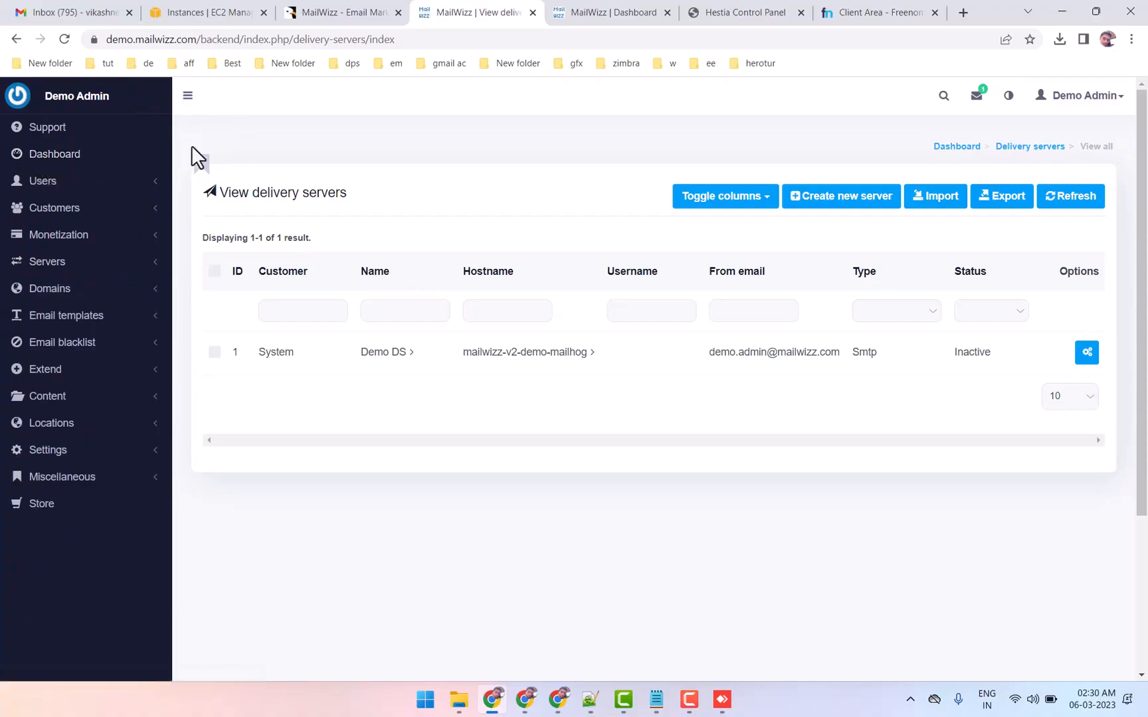
{"action": "left_click", "coordinate": [35, 265]}
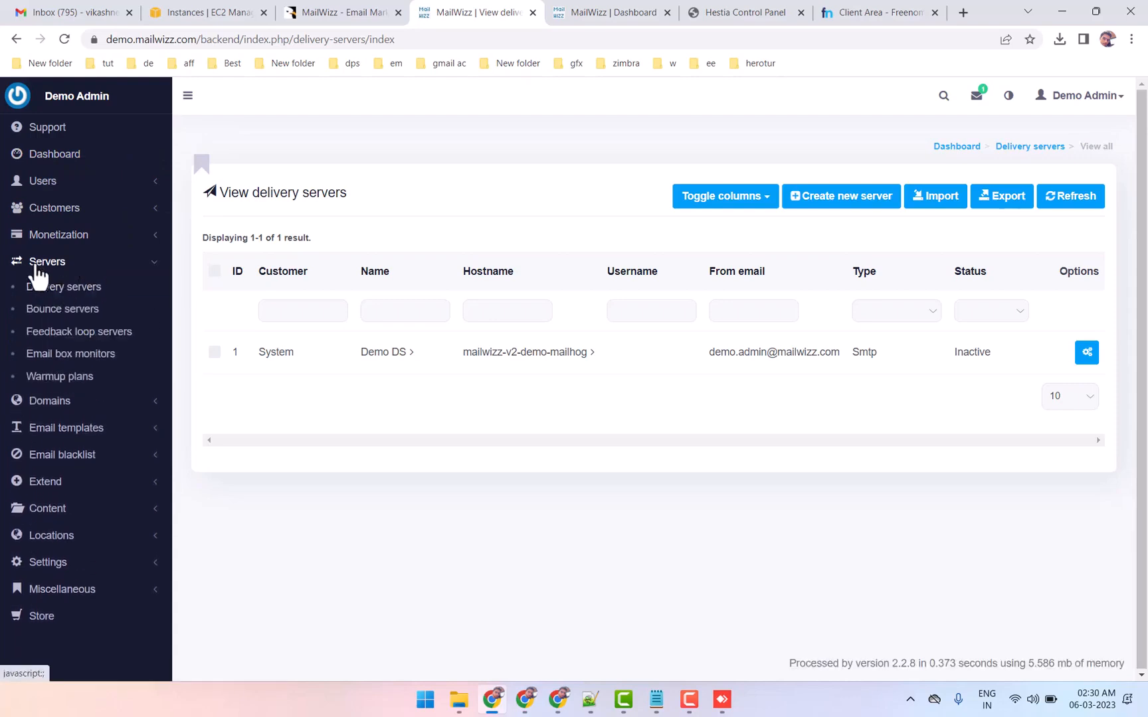
{"action": "left_click", "coordinate": [61, 292]}
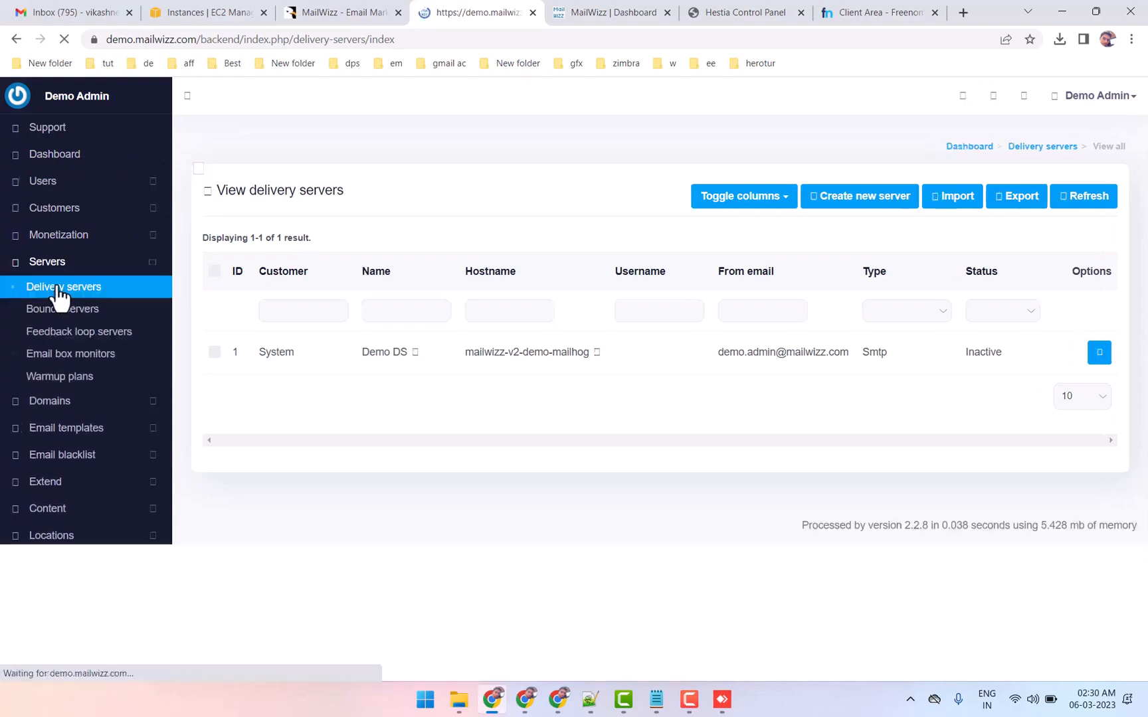
{"action": "left_click", "coordinate": [855, 213]}
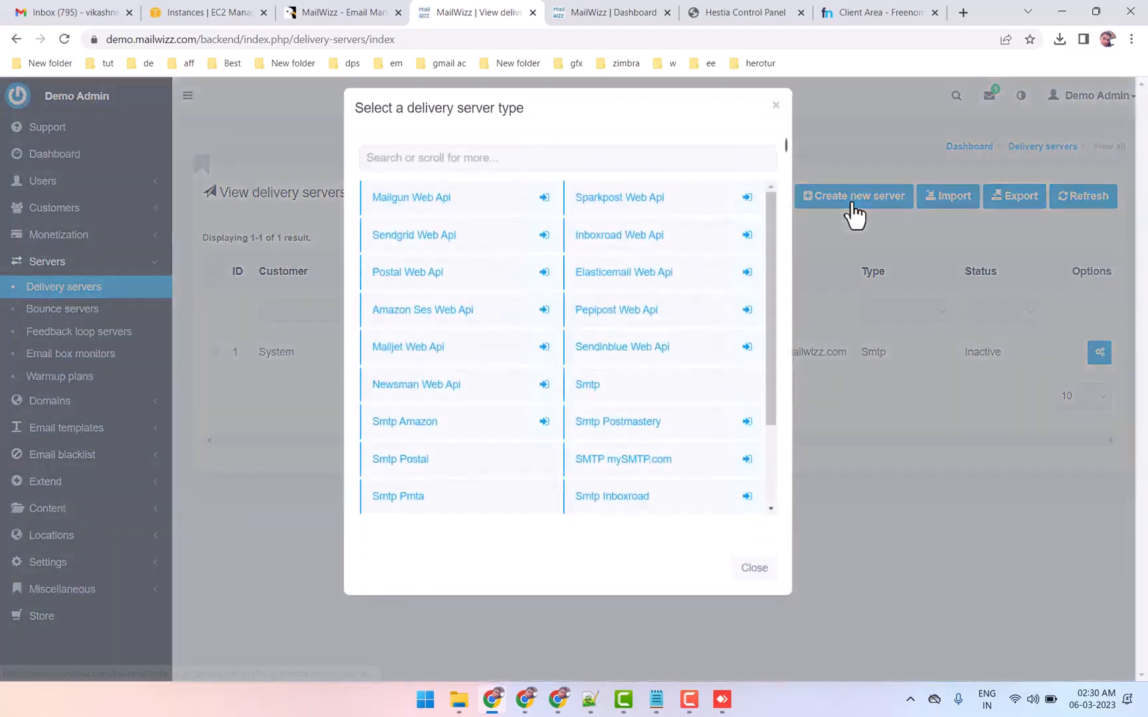
{"action": "scroll", "coordinate": [429, 438], "scroll_direction": "down", "scroll_amount": 2}
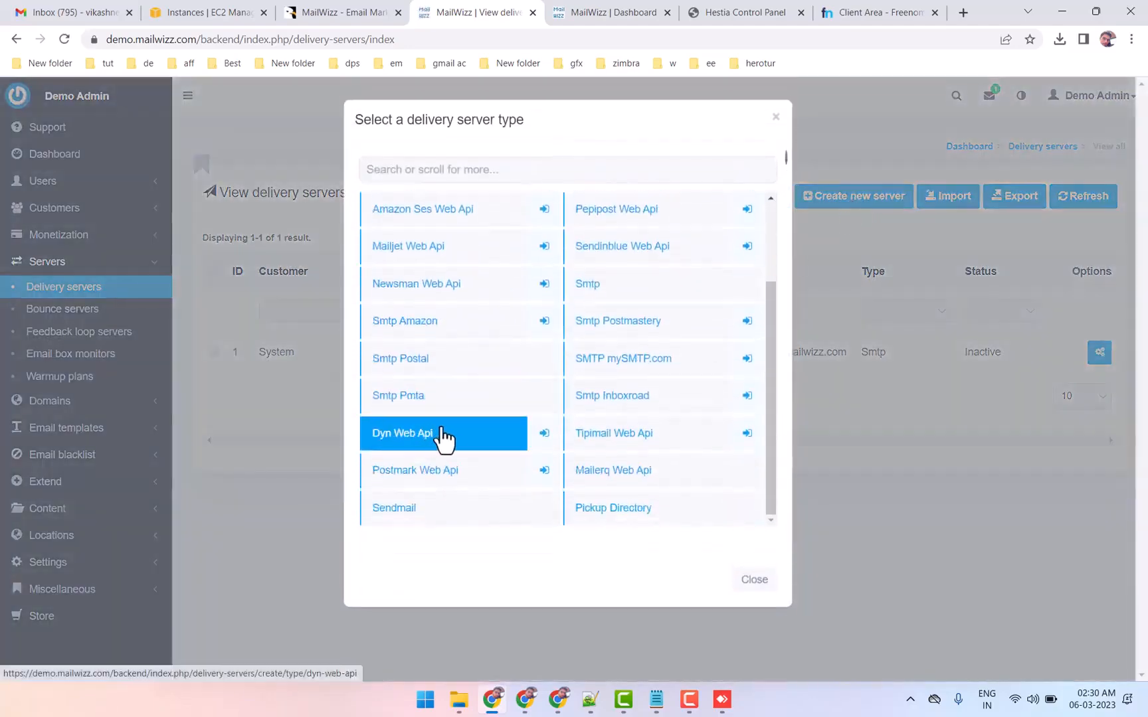
{"action": "scroll", "coordinate": [438, 436], "scroll_direction": "up", "scroll_amount": 2}
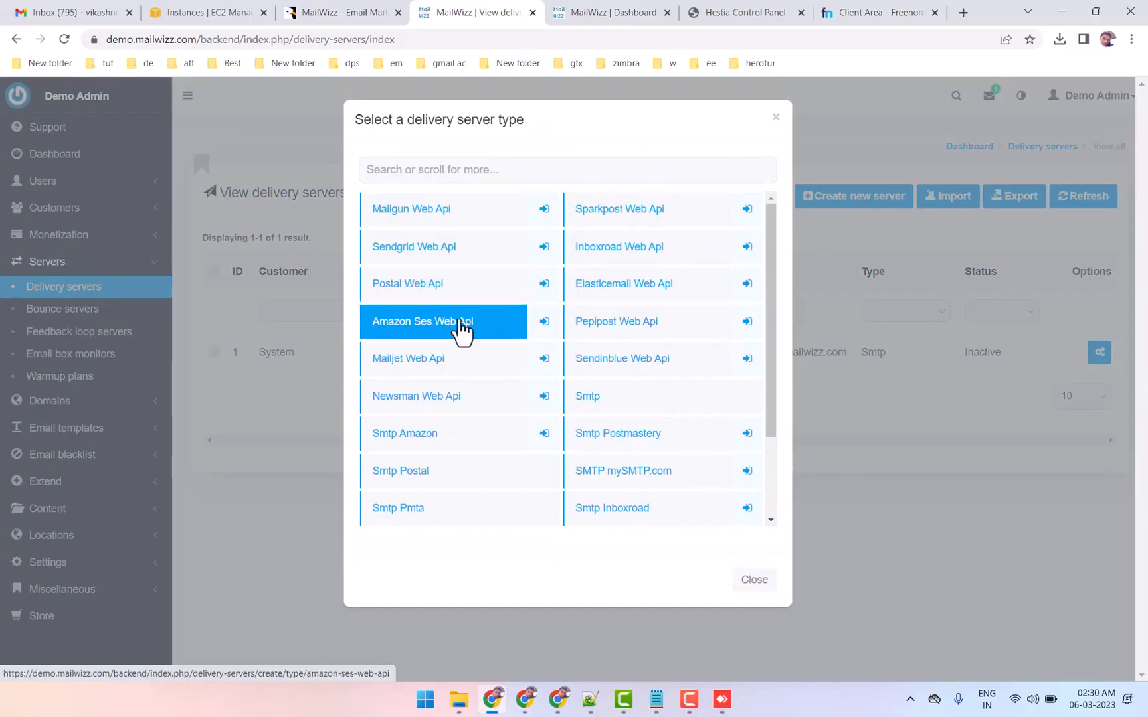
{"action": "left_click", "coordinate": [775, 118]}
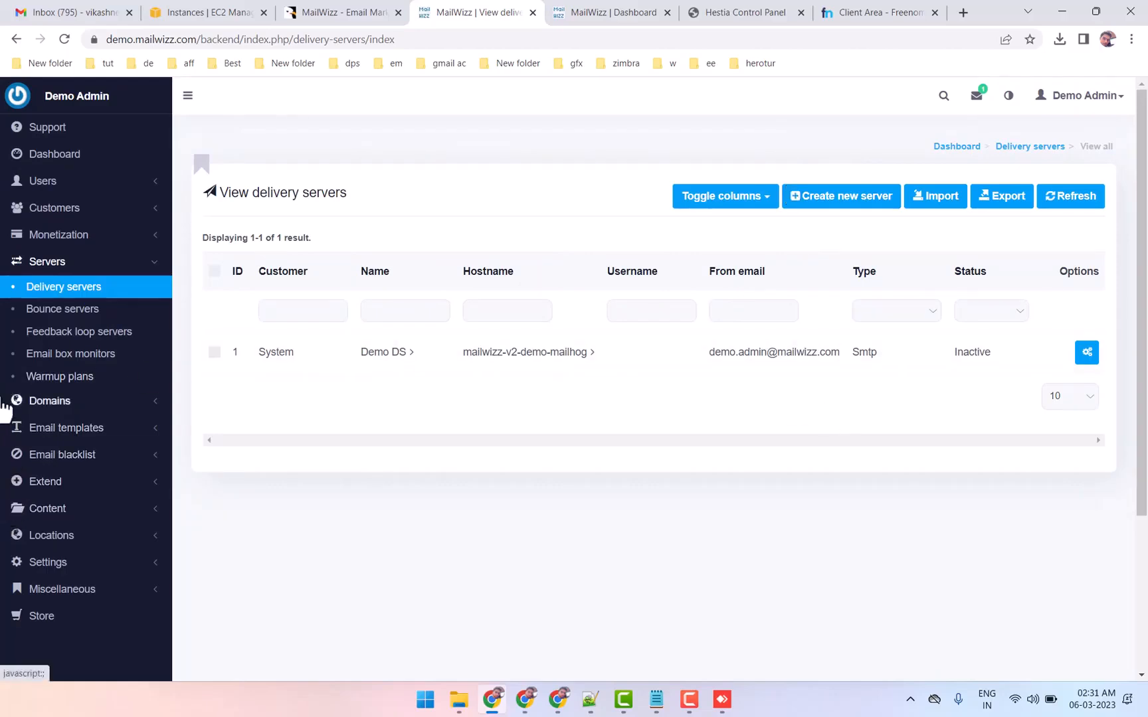
{"action": "left_click_drag", "start_coordinate": [7, 389], "coordinate": [174, 407]}
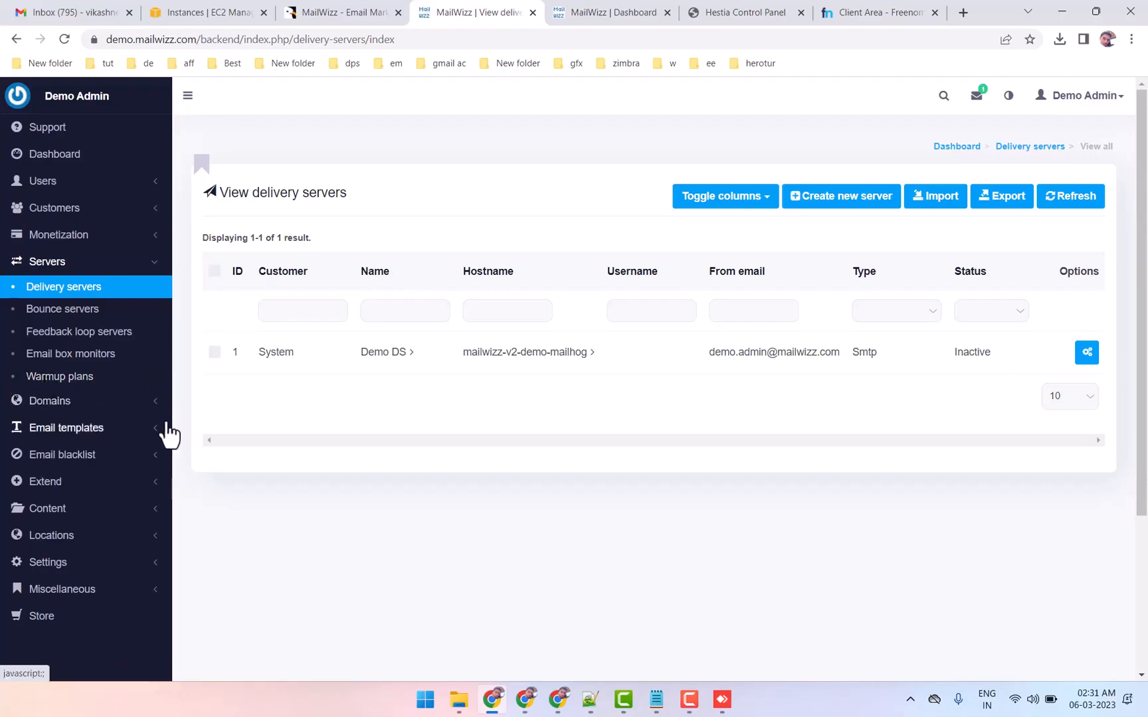
Look through the Lists and Campaigns options in the MailWizz customer demo
{"action": "left_click", "coordinate": [595, 12]}
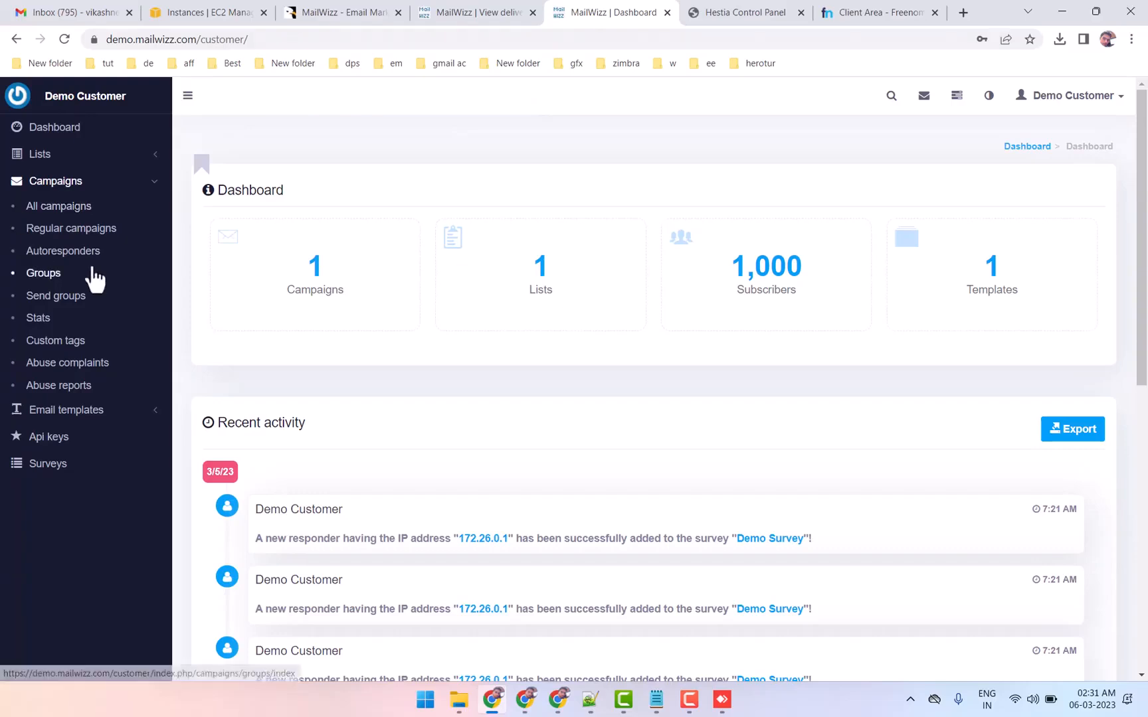
{"action": "left_click", "coordinate": [125, 183]}
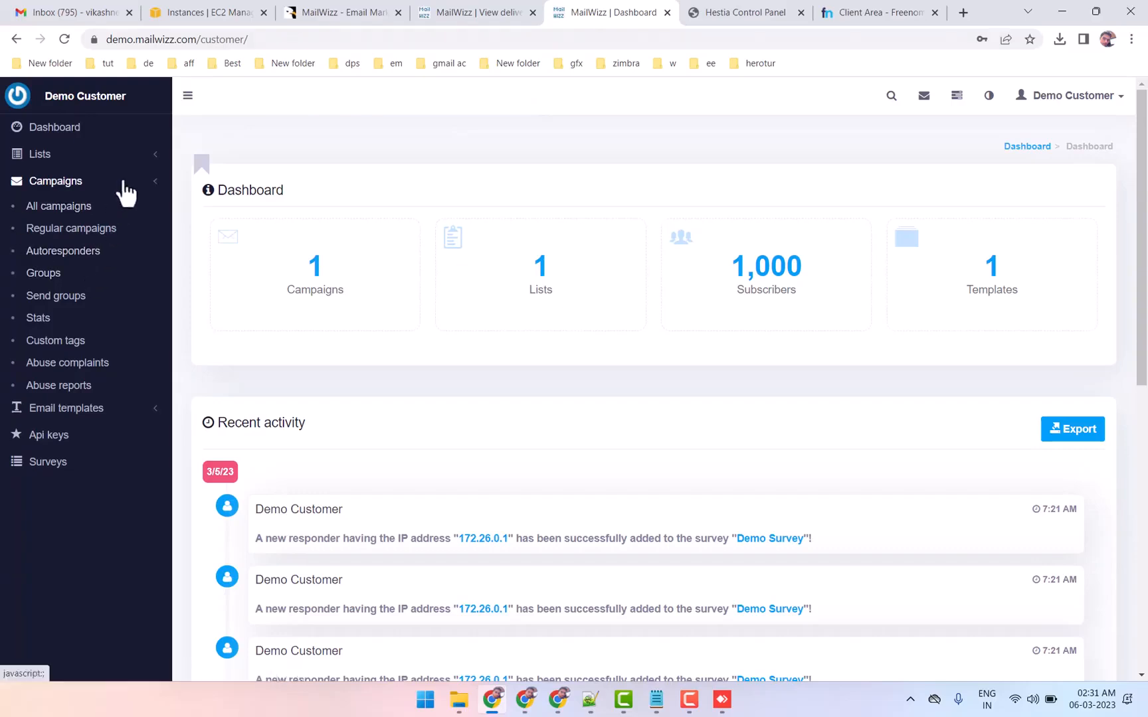
{"action": "left_click", "coordinate": [61, 164]}
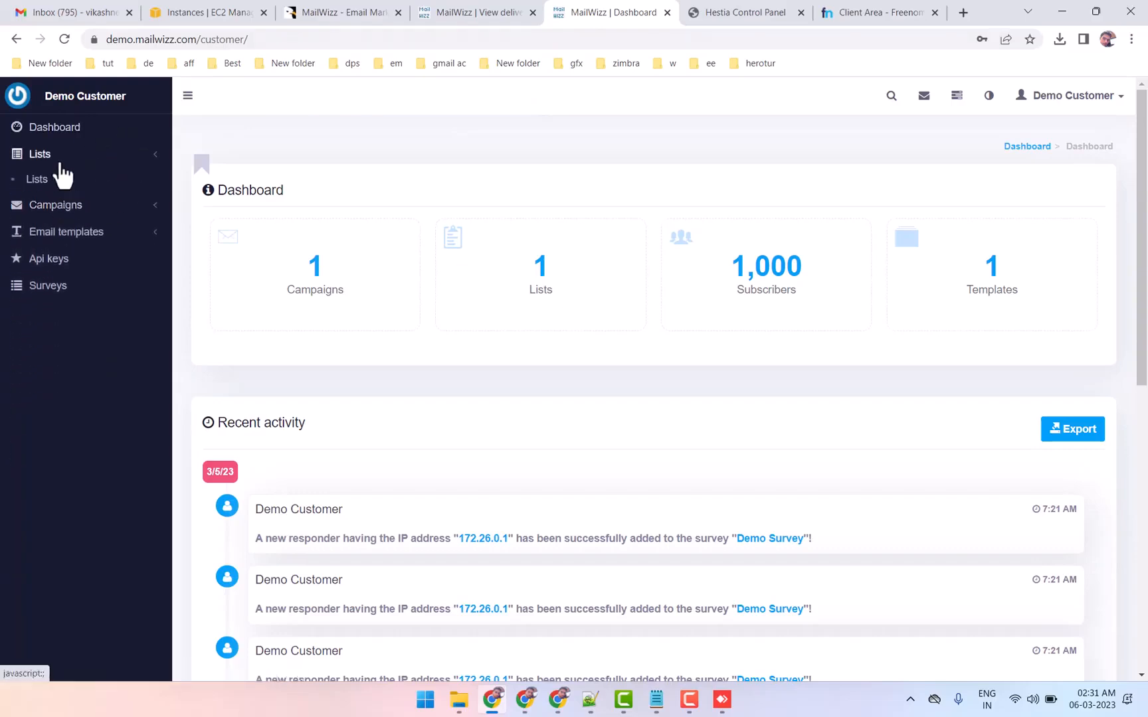
{"action": "left_click", "coordinate": [59, 164]}
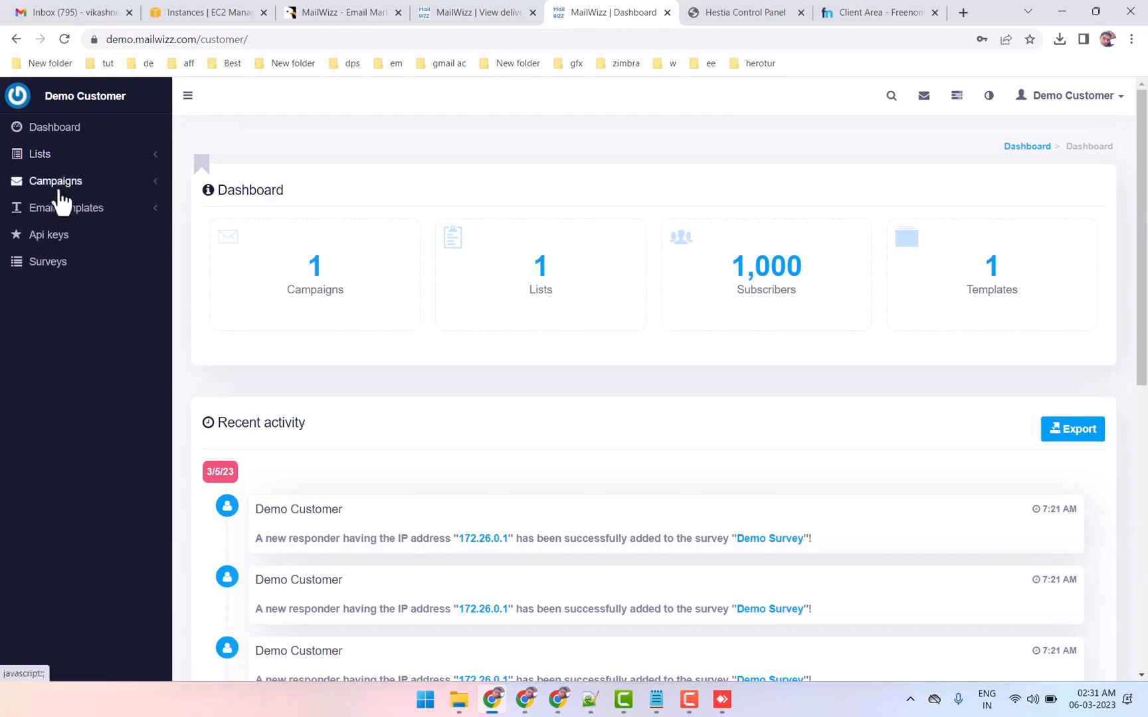
{"action": "left_click", "coordinate": [60, 192]}
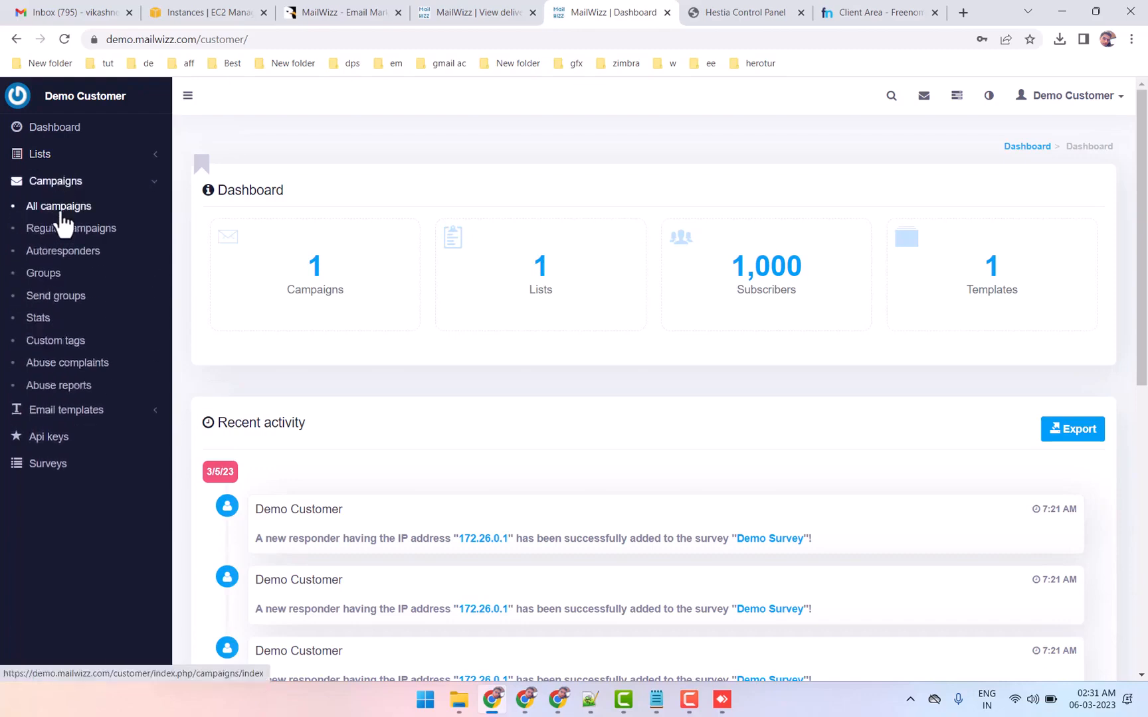
{"action": "left_click", "coordinate": [63, 188]}
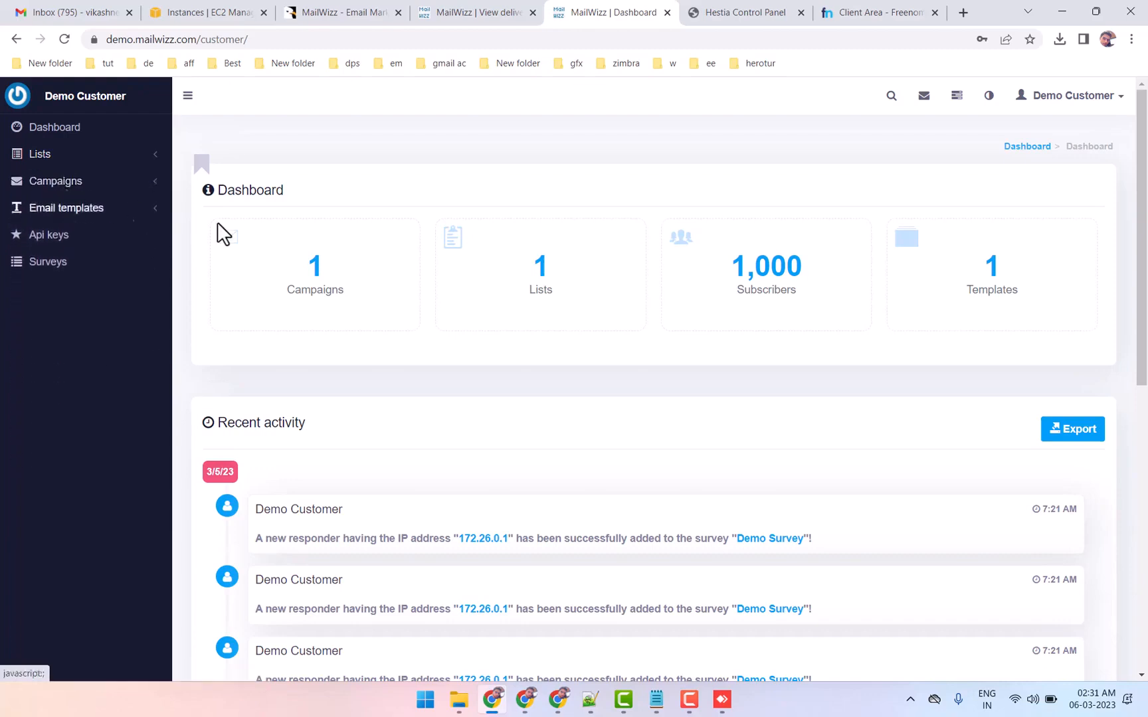
View the Freenom DNS management page for nordiqj.gq and return to the MailWizz customer dashboard
{"action": "left_click", "coordinate": [864, 12]}
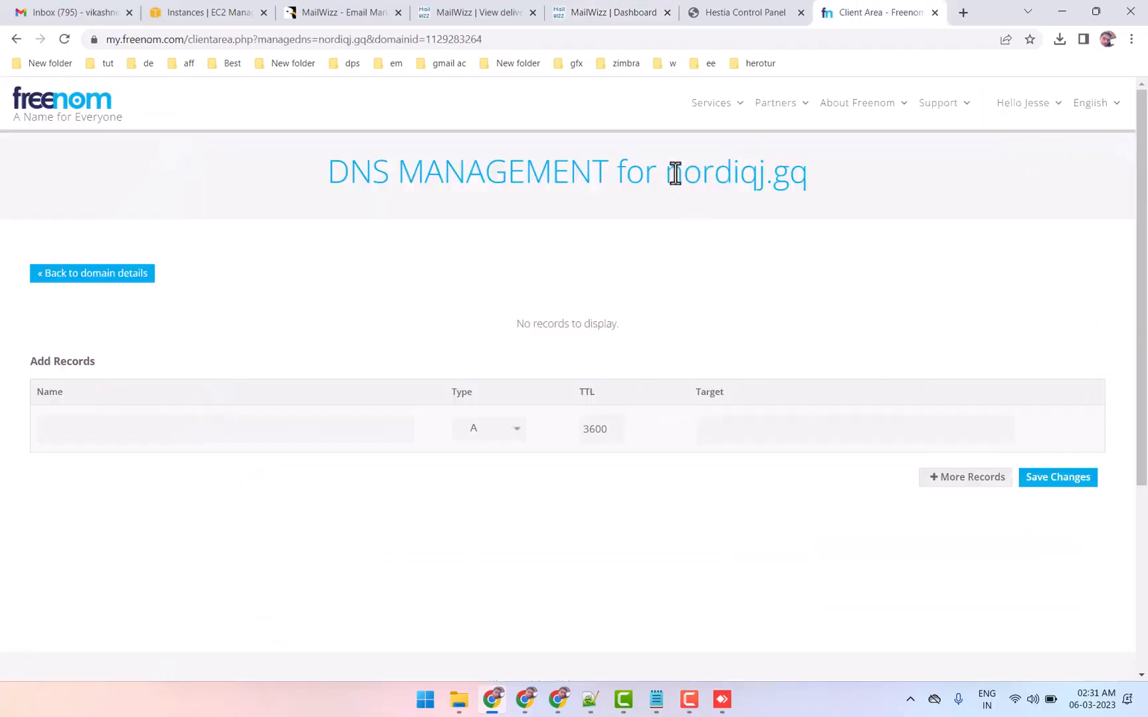
{"action": "mouse_move", "coordinate": [674, 174]}
{"action": "left_mouse_down"}
{"action": "mouse_move", "coordinate": [842, 173]}
{"action": "mouse_move", "coordinate": [681, 173]}
{"action": "left_mouse_up"}
{"action": "left_click", "coordinate": [794, 163]}
{"action": "left_click", "coordinate": [607, 12]}
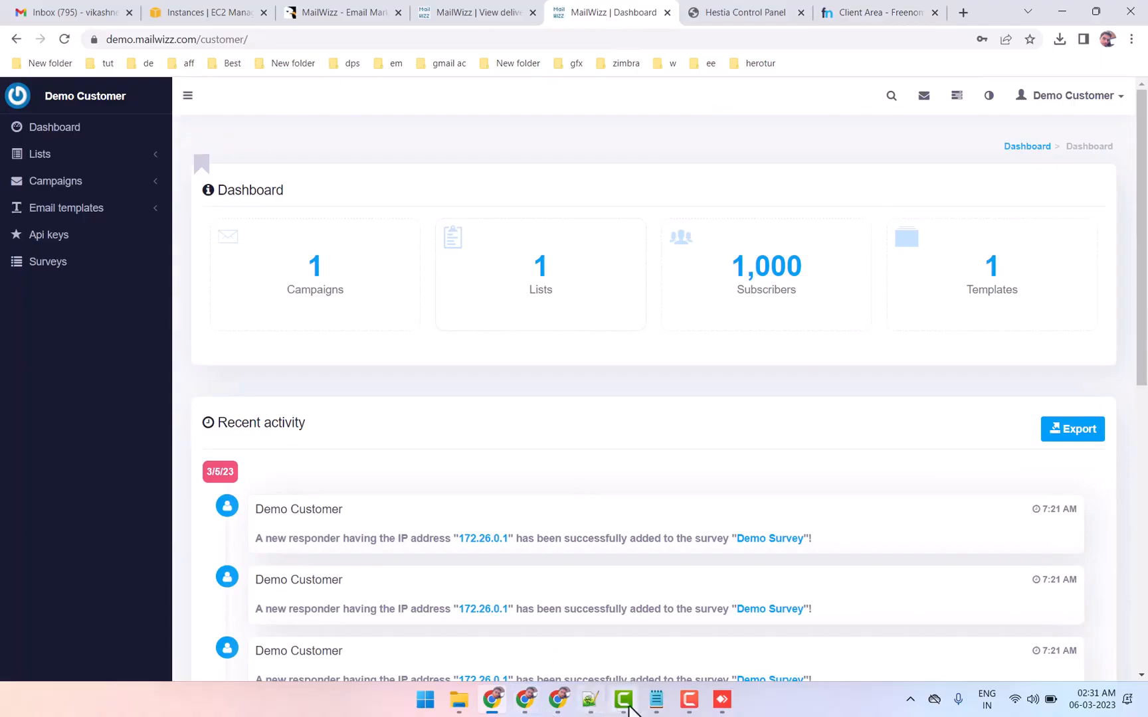
Switch to the Notepad plan and highlight the Create Ubuntu Vps On Aws item
{"action": "left_click", "coordinate": [656, 699]}
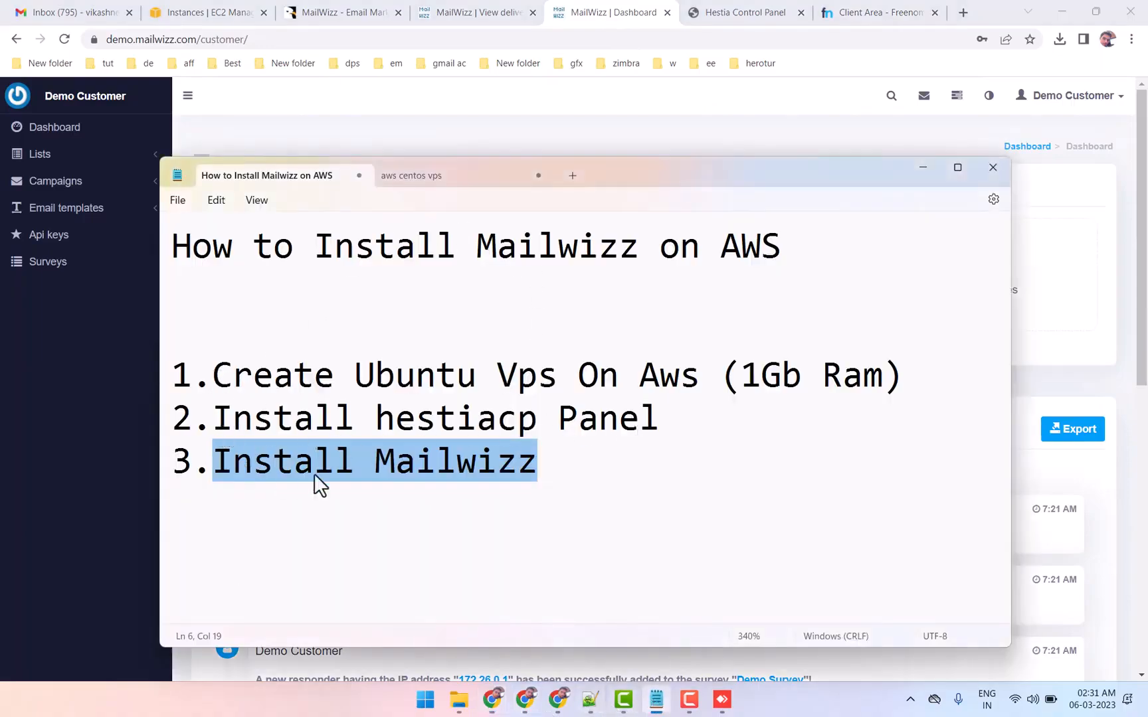
{"action": "left_click_drag", "start_coordinate": [538, 463], "coordinate": [278, 459]}
{"action": "left_click_drag", "start_coordinate": [216, 374], "coordinate": [704, 371]}
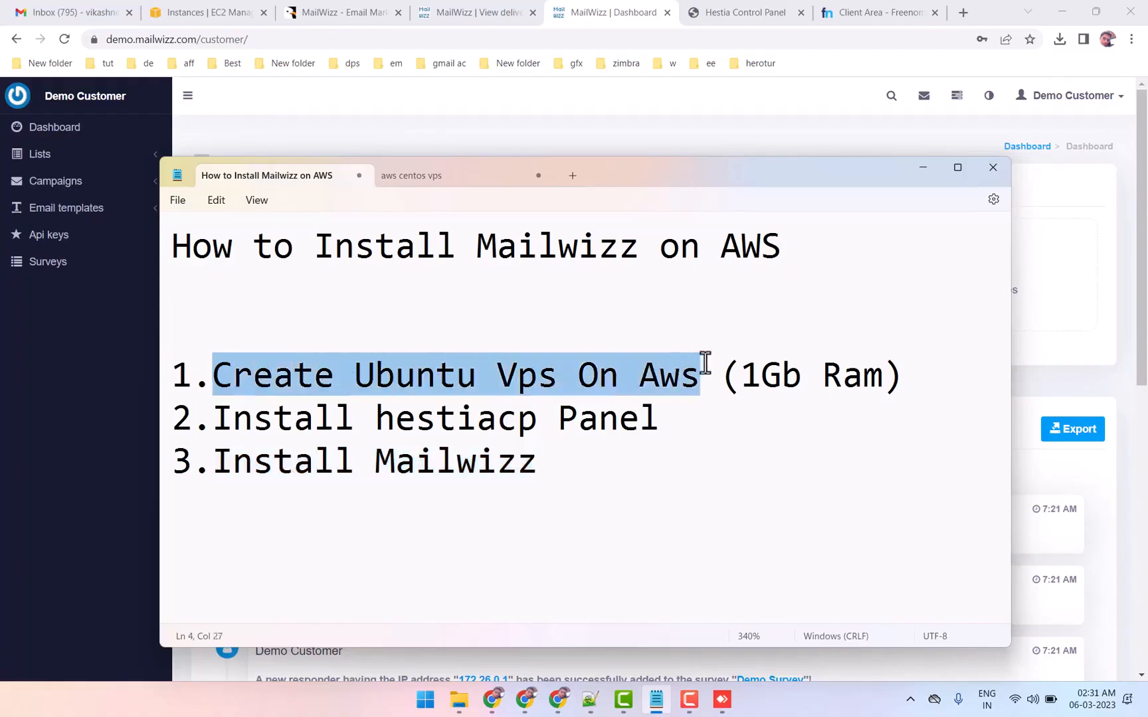
Switch to the AWS console in Chrome and open the EC2 dashboard
{"action": "left_click", "coordinate": [207, 12]}
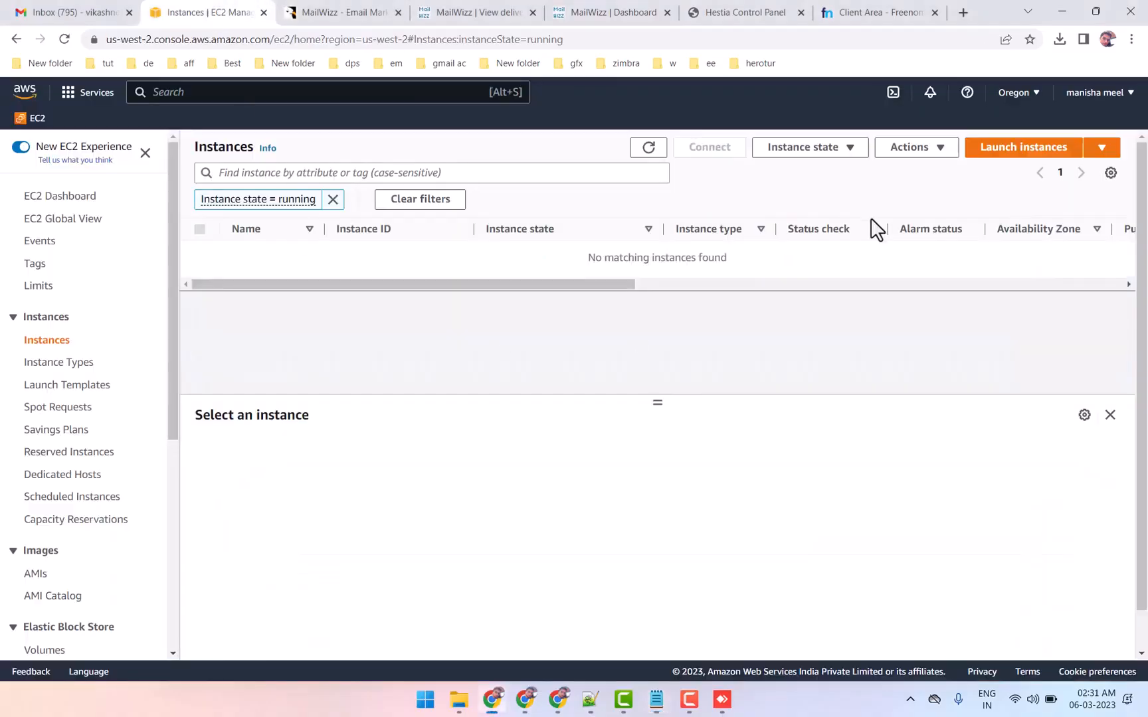
{"action": "left_click", "coordinate": [1007, 166]}
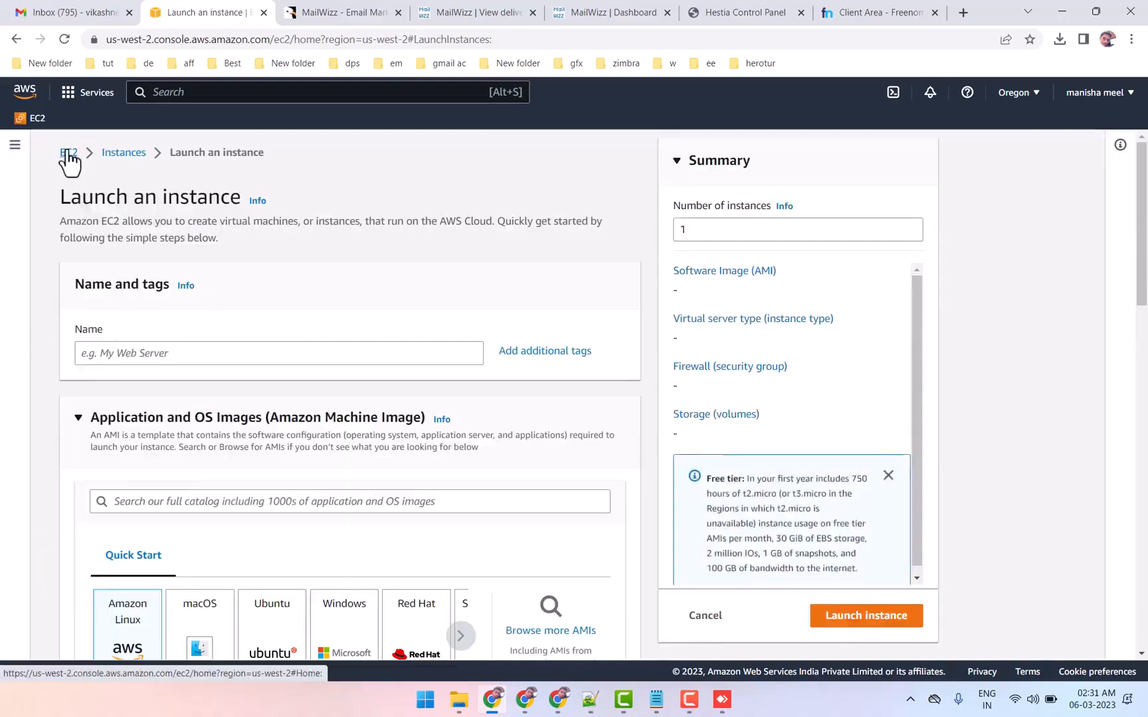
{"action": "left_click", "coordinate": [70, 153]}
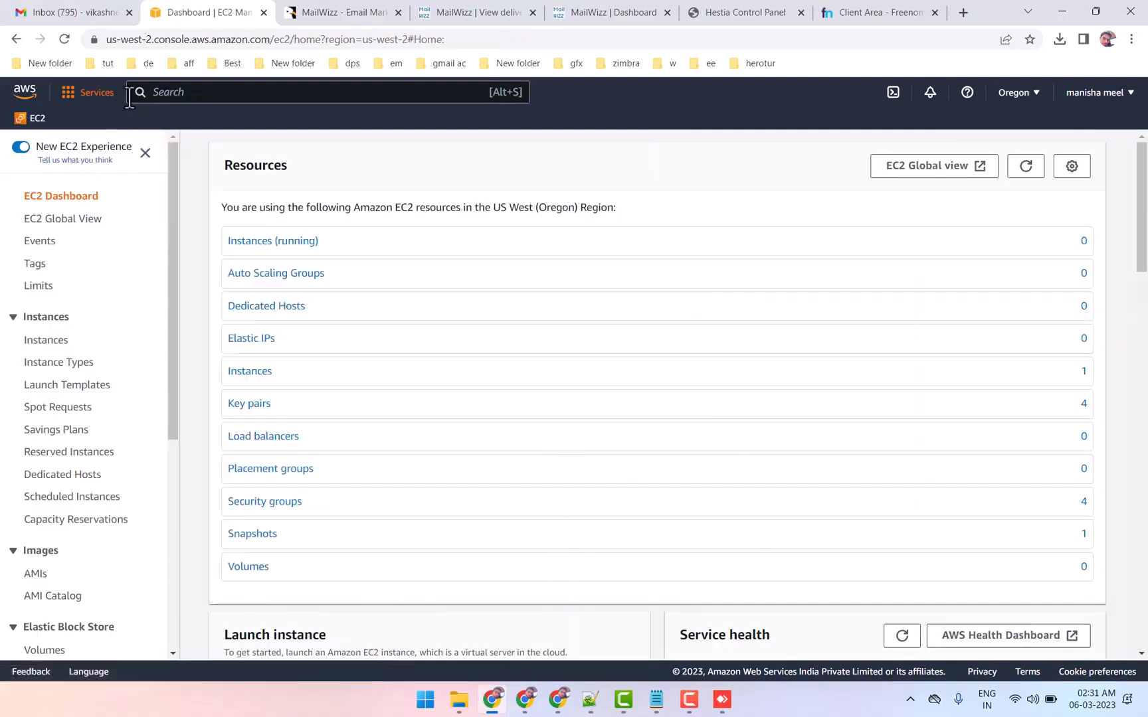
Search the AWS console for ec2
{"action": "left_click", "coordinate": [184, 92]}
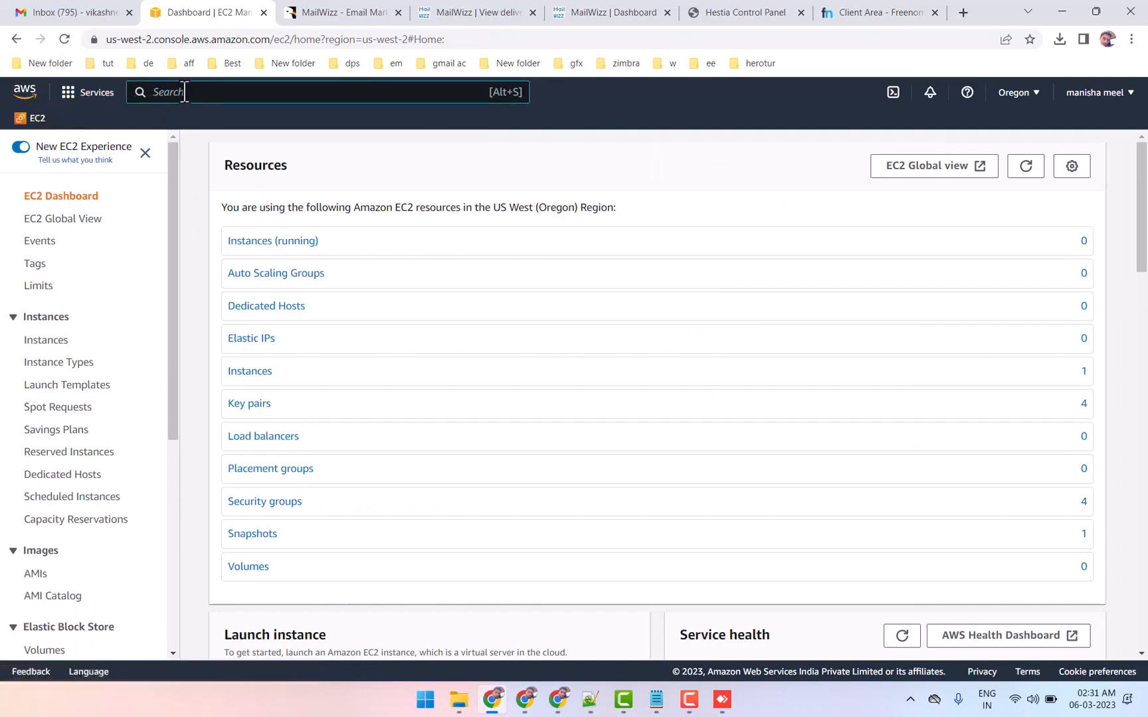
{"action": "type", "text": "ec2"}
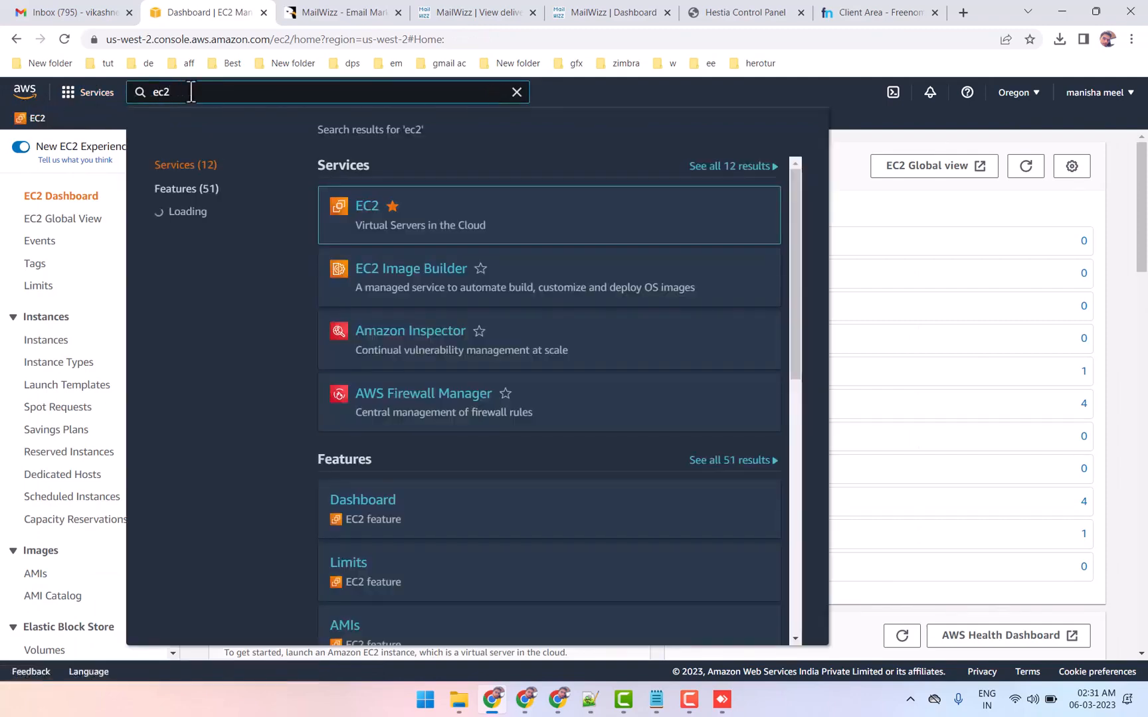
{"action": "left_click", "coordinate": [1108, 249]}
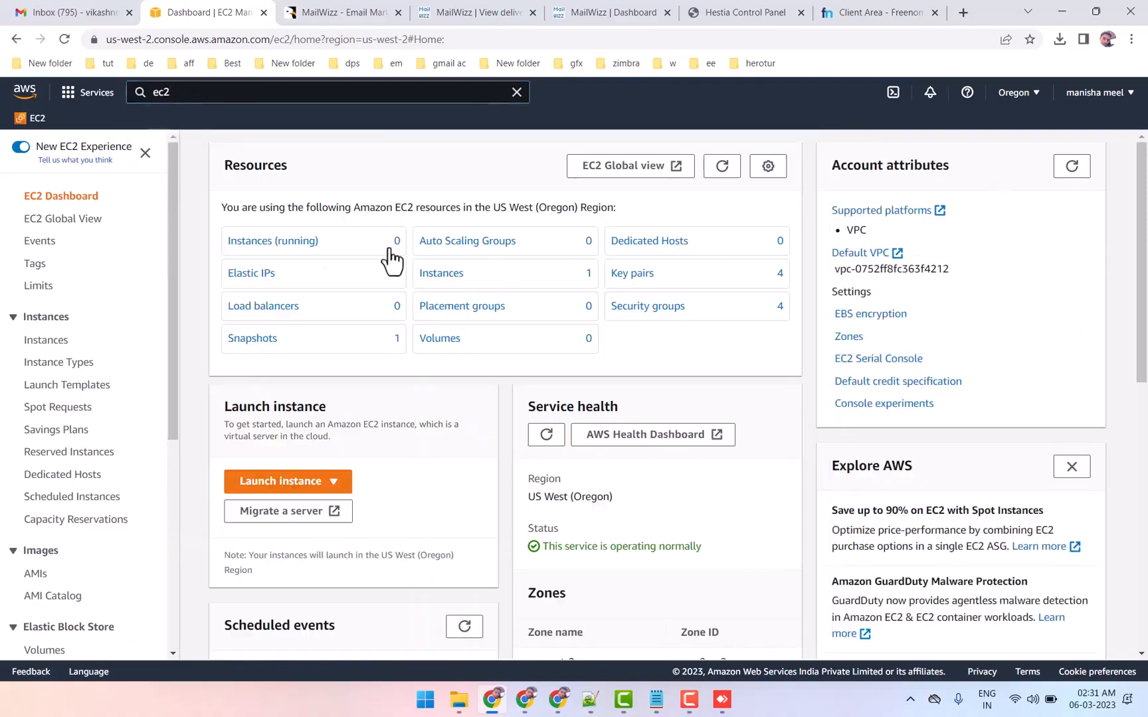
Start launching a new instance from the EC2 Instances list and choose Ubuntu as its operating system image
{"action": "left_click", "coordinate": [47, 342]}
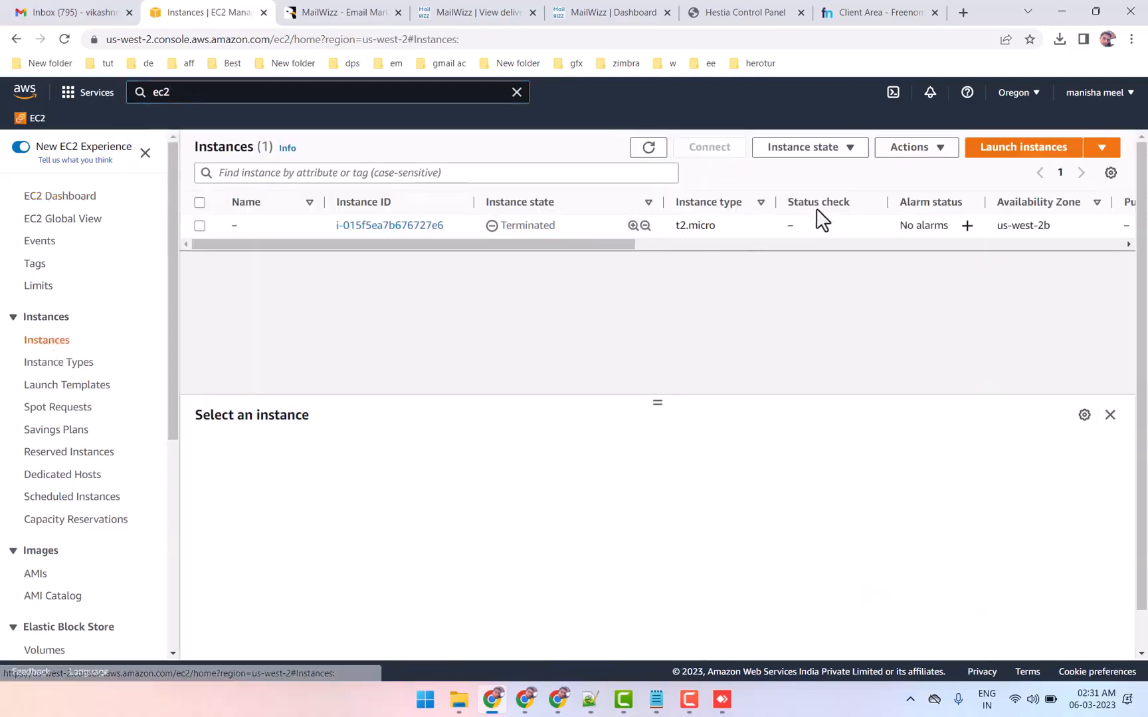
{"action": "left_click", "coordinate": [1006, 155]}
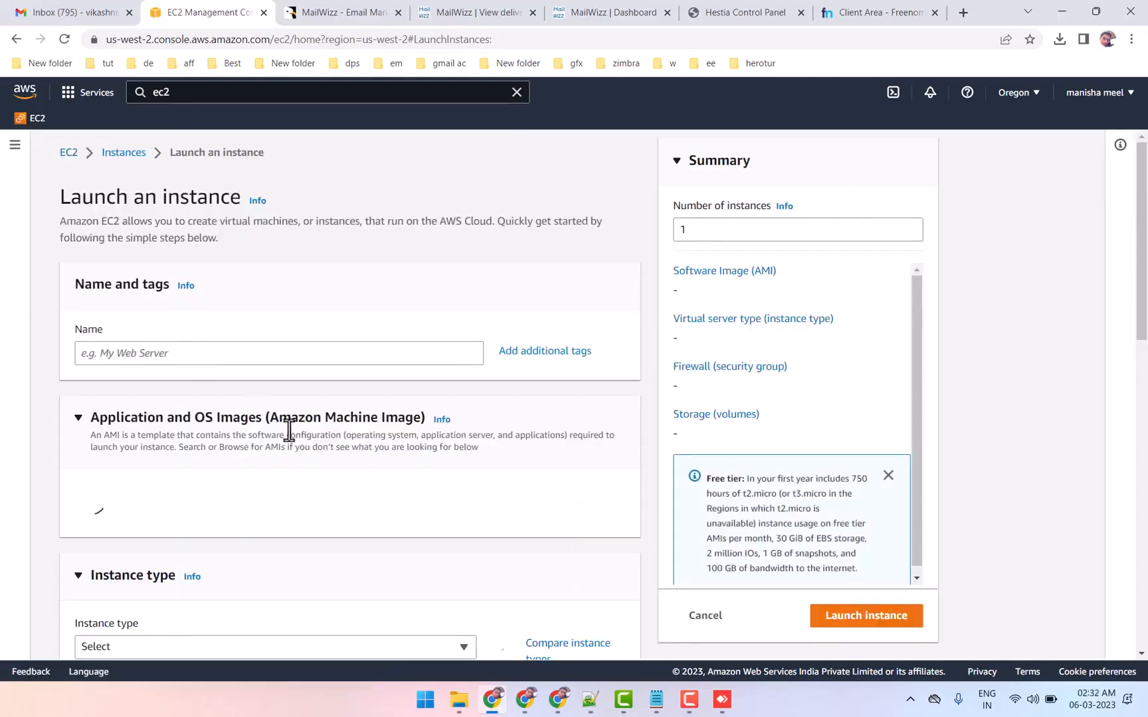
{"action": "scroll", "coordinate": [412, 399], "scroll_direction": "down", "scroll_amount": 2}
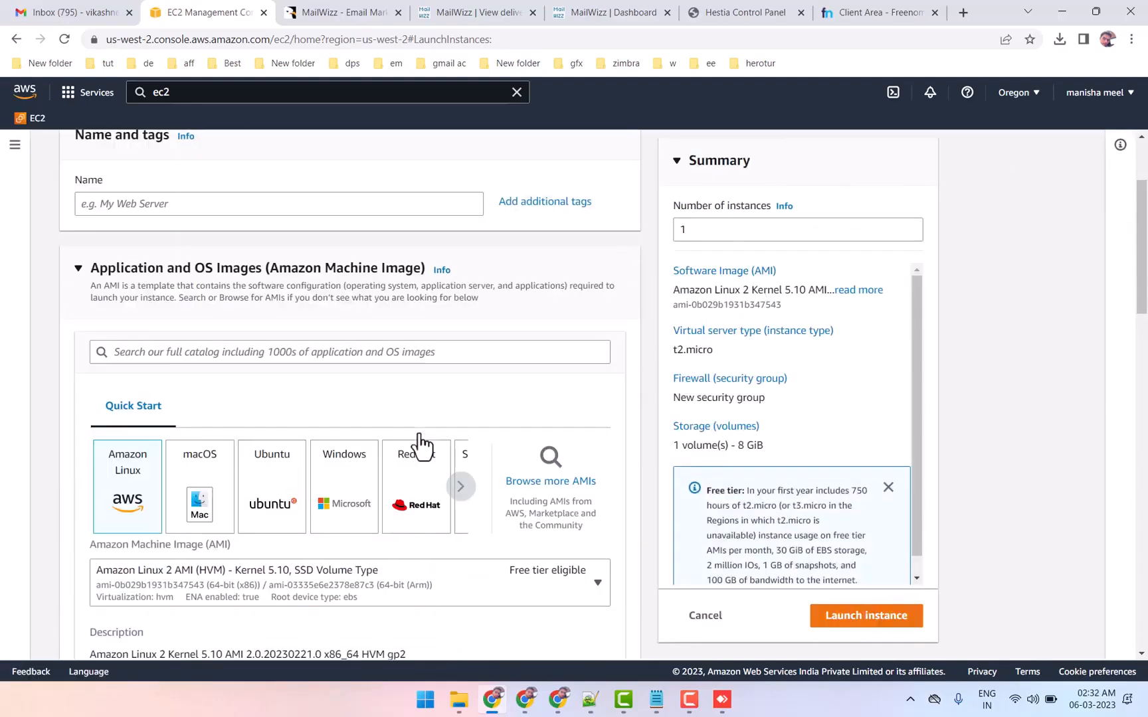
{"action": "left_click", "coordinate": [269, 505]}
Review Hestia's supported operating systems and the Install hestiacp Panel item in the Notepad plan, ending back in the EC2 launch form
{"action": "left_click", "coordinate": [771, 13]}
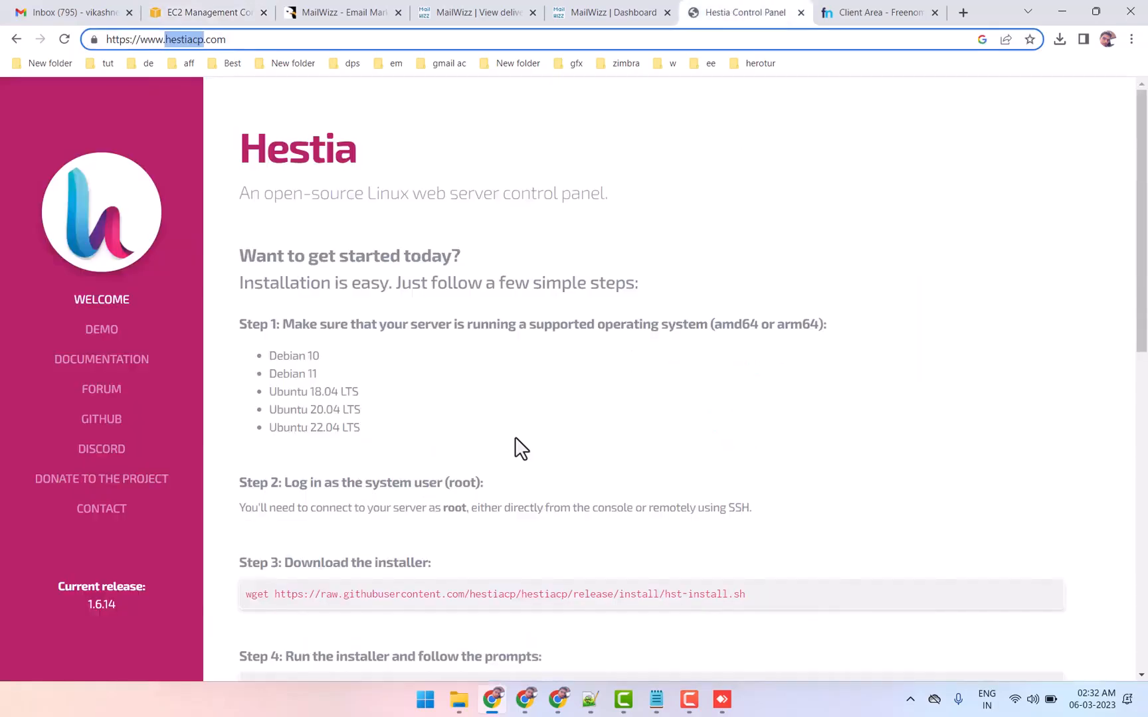
{"action": "left_click", "coordinate": [655, 700]}
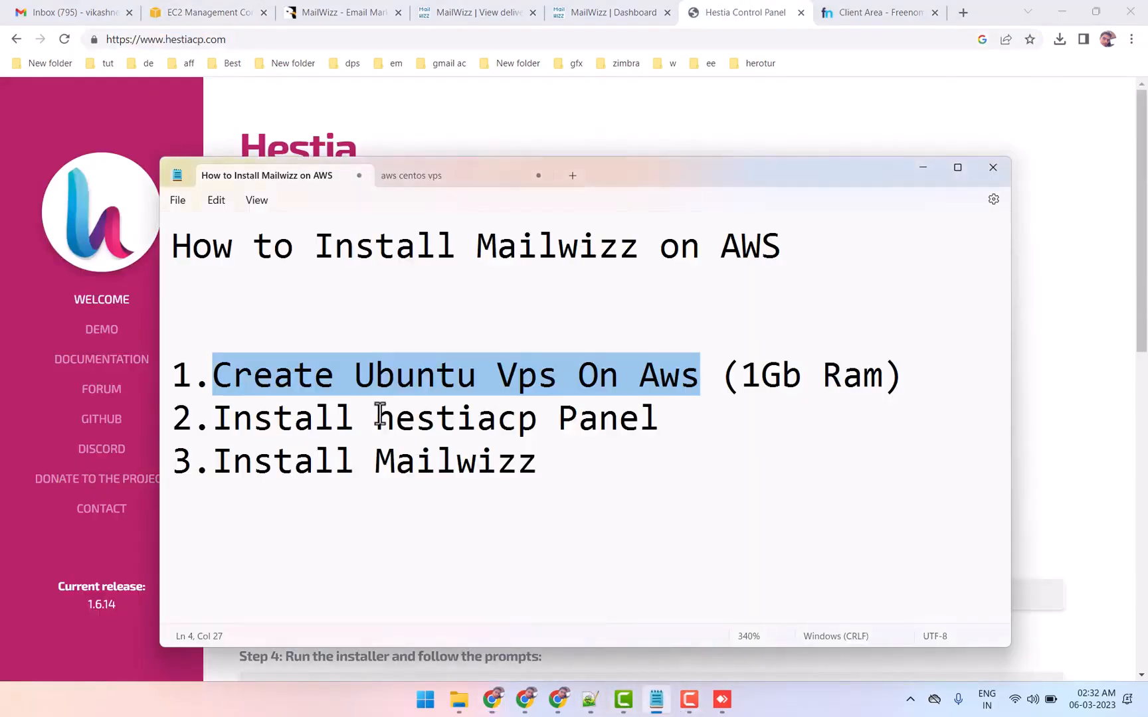
{"action": "left_click_drag", "start_coordinate": [223, 418], "coordinate": [620, 417]}
{"action": "left_click", "coordinate": [1056, 428]}
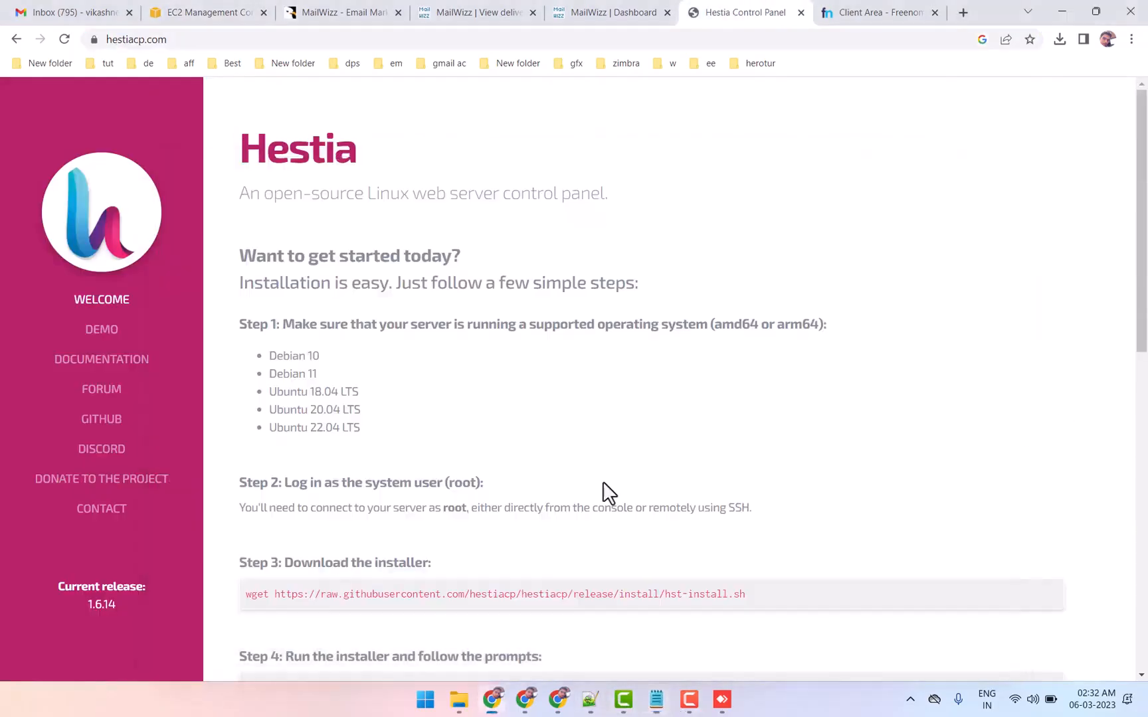
{"action": "left_click_drag", "start_coordinate": [306, 367], "coordinate": [377, 431]}
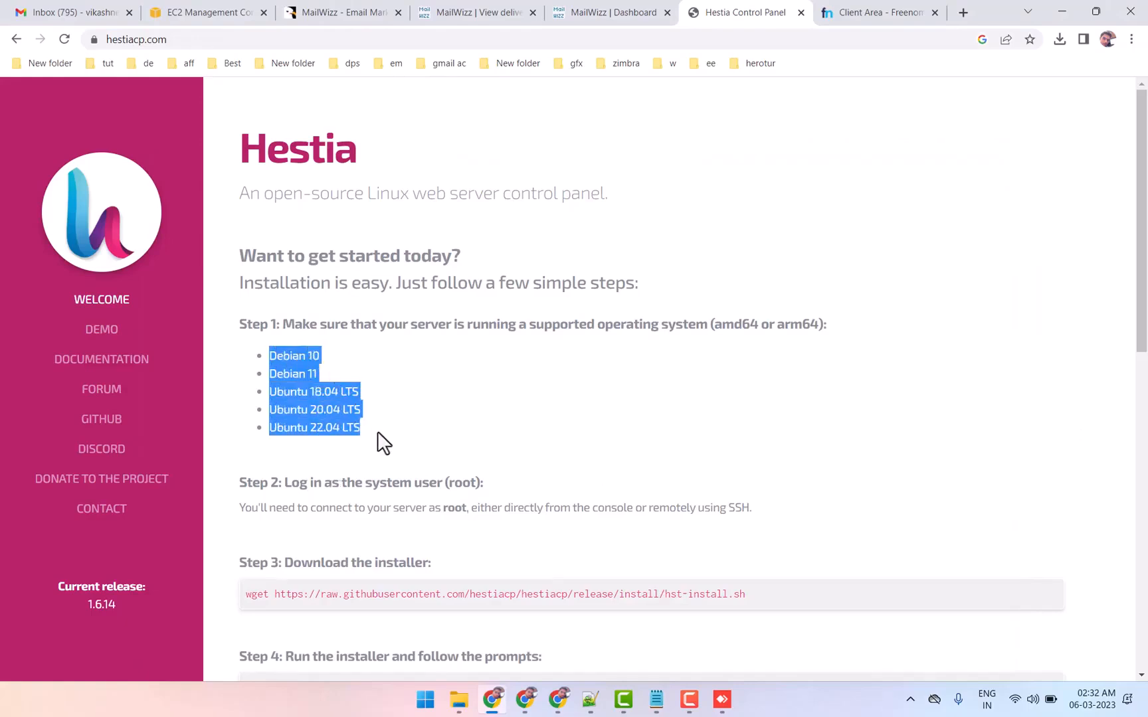
{"action": "left_click", "coordinate": [377, 431]}
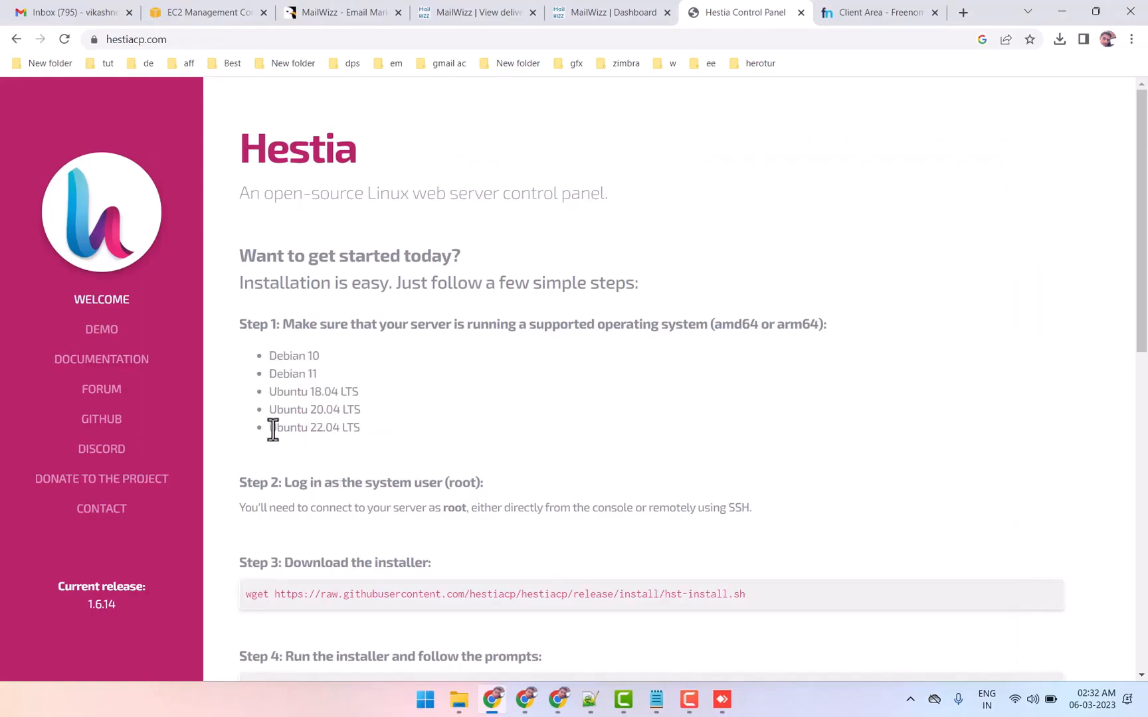
{"action": "left_click_drag", "start_coordinate": [268, 429], "coordinate": [328, 428]}
{"action": "left_click", "coordinate": [272, 428]}
{"action": "left_click", "coordinate": [206, 12]}
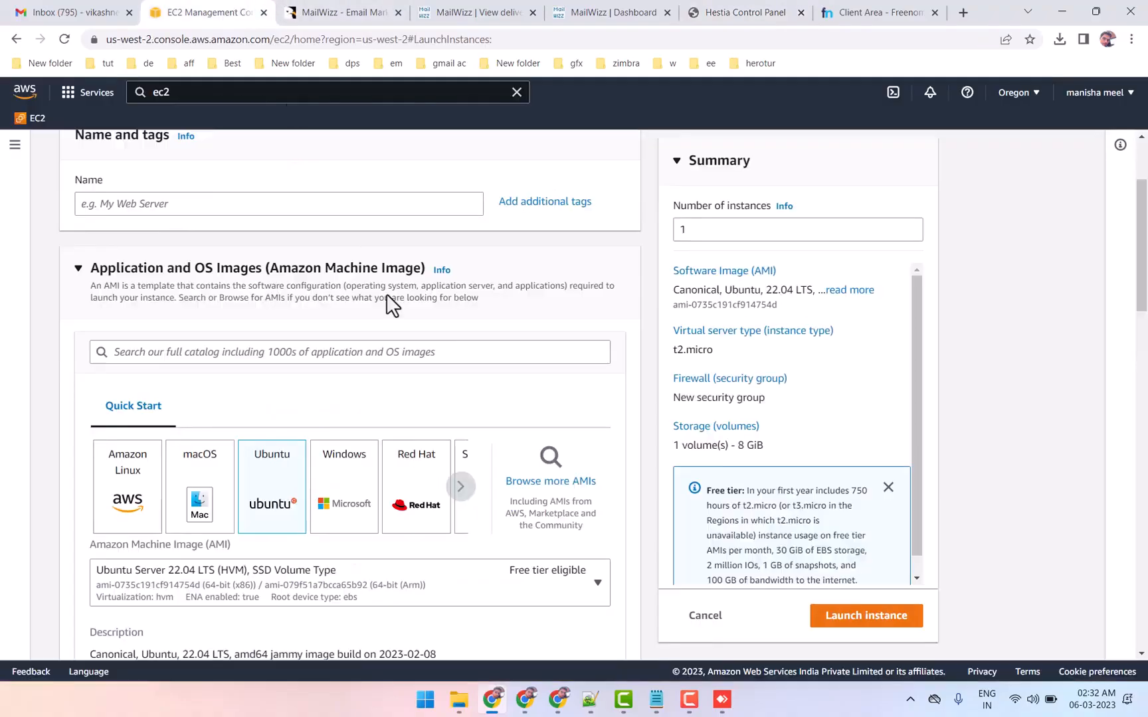
Review the selected Ubuntu Server image and the instance type details in the launch form
{"action": "scroll", "coordinate": [290, 421], "scroll_direction": "down", "scroll_amount": 1}
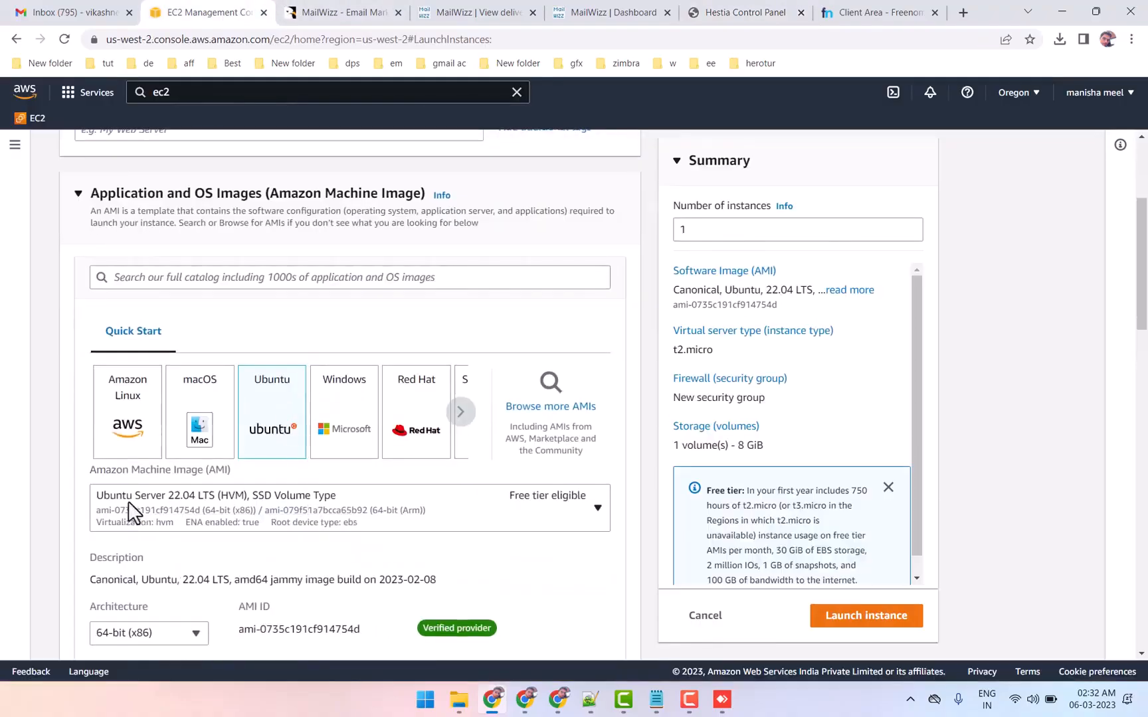
{"action": "mouse_move", "coordinate": [83, 492]}
{"action": "left_mouse_down"}
{"action": "mouse_move", "coordinate": [185, 495]}
{"action": "mouse_move", "coordinate": [90, 497]}
{"action": "left_mouse_up"}
{"action": "scroll", "coordinate": [76, 491], "scroll_direction": "down", "scroll_amount": 3}
{"action": "scroll", "coordinate": [83, 497], "scroll_direction": "down", "scroll_amount": 4}
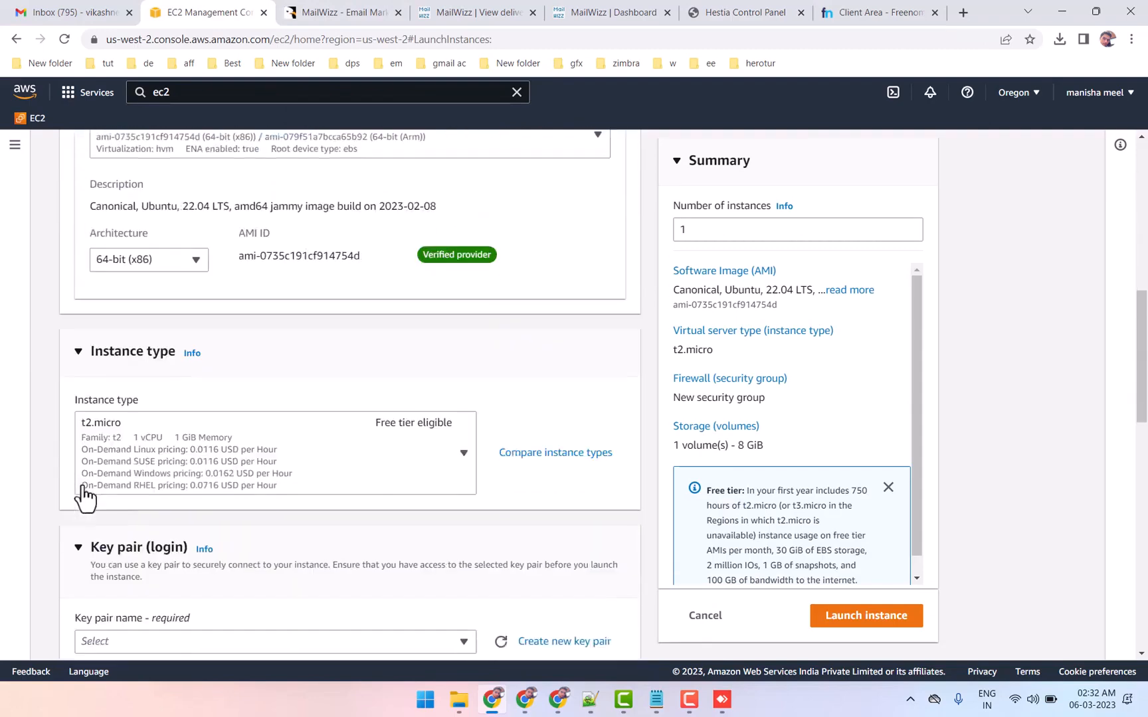
{"action": "left_click_drag", "start_coordinate": [72, 469], "coordinate": [256, 473]}
{"action": "left_click", "coordinate": [260, 470]}
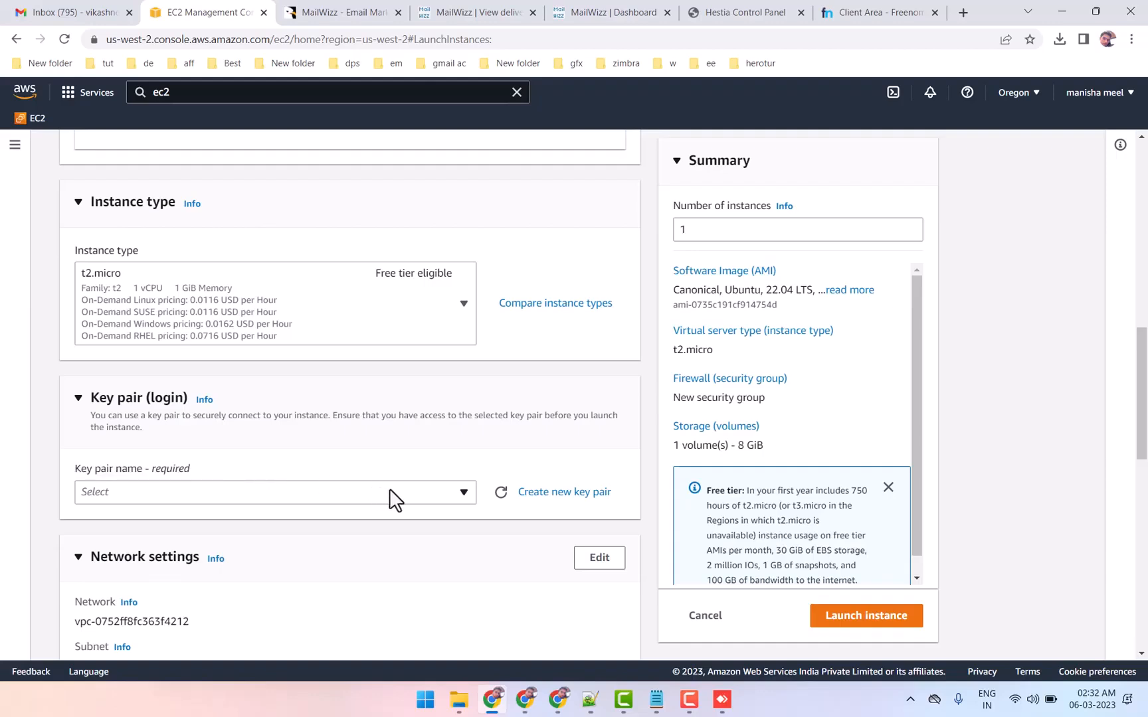
Create a new RSA key pair named youtube with the private key in .ppk format for the instance
{"action": "left_click", "coordinate": [440, 502]}
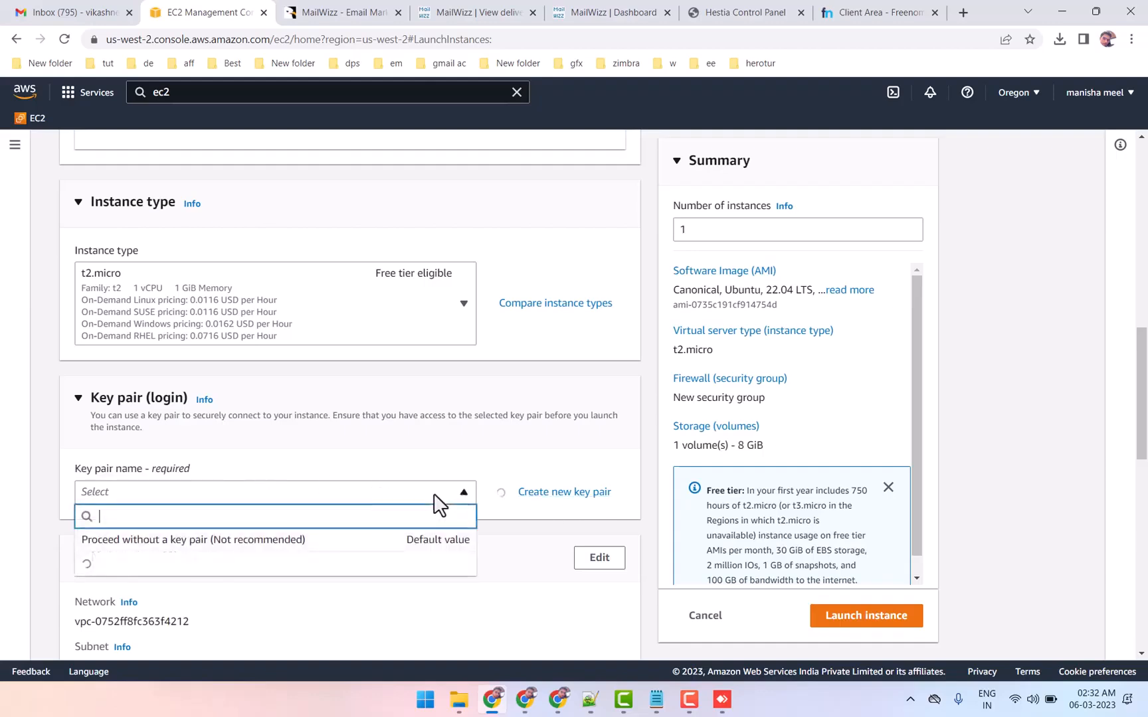
{"action": "left_click", "coordinate": [459, 495]}
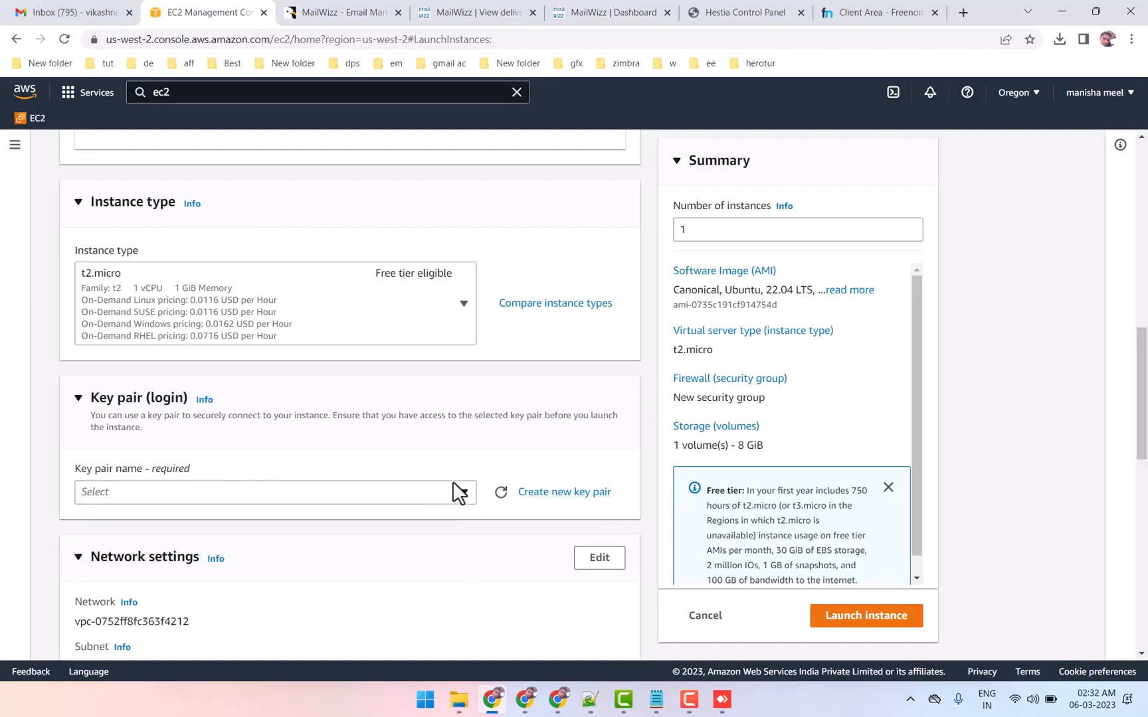
{"action": "left_click", "coordinate": [556, 500]}
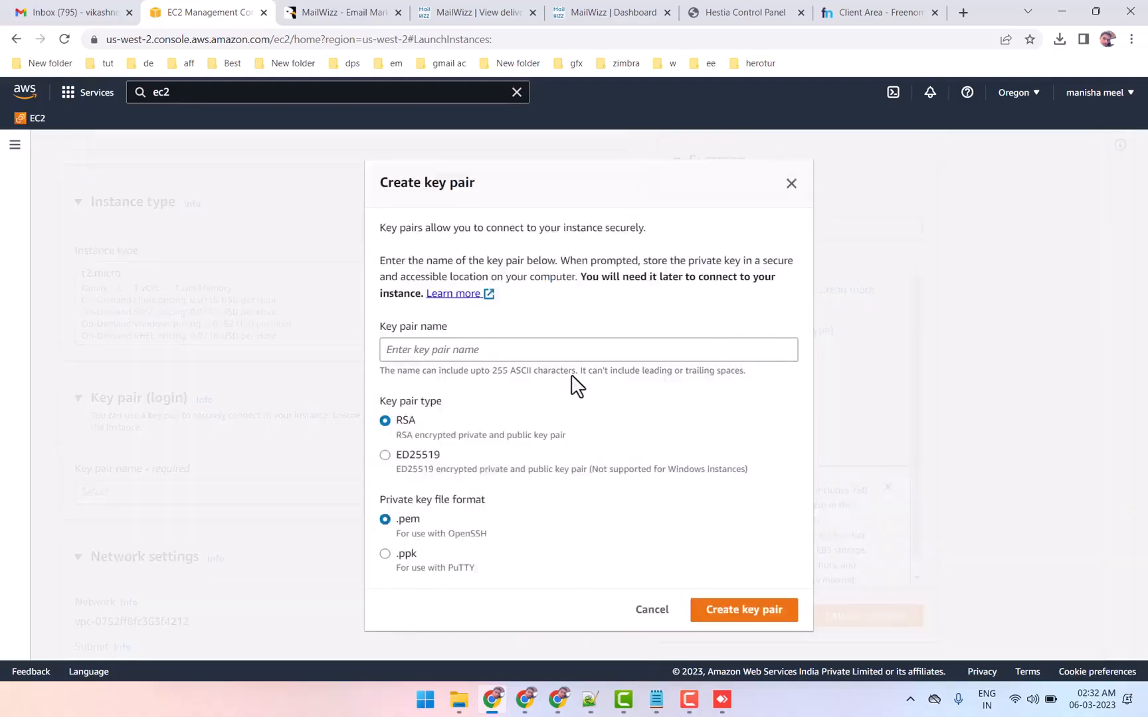
{"action": "left_click", "coordinate": [474, 348]}
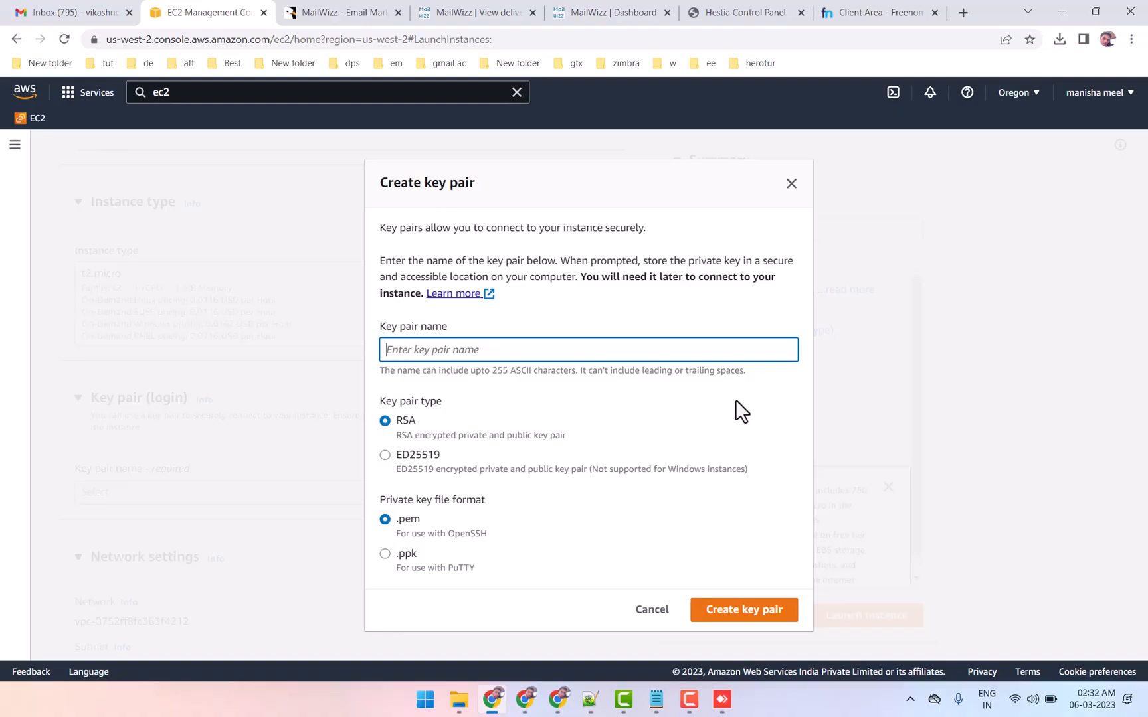
{"action": "type", "text": "youtube"}
{"action": "left_click", "coordinate": [385, 558]}
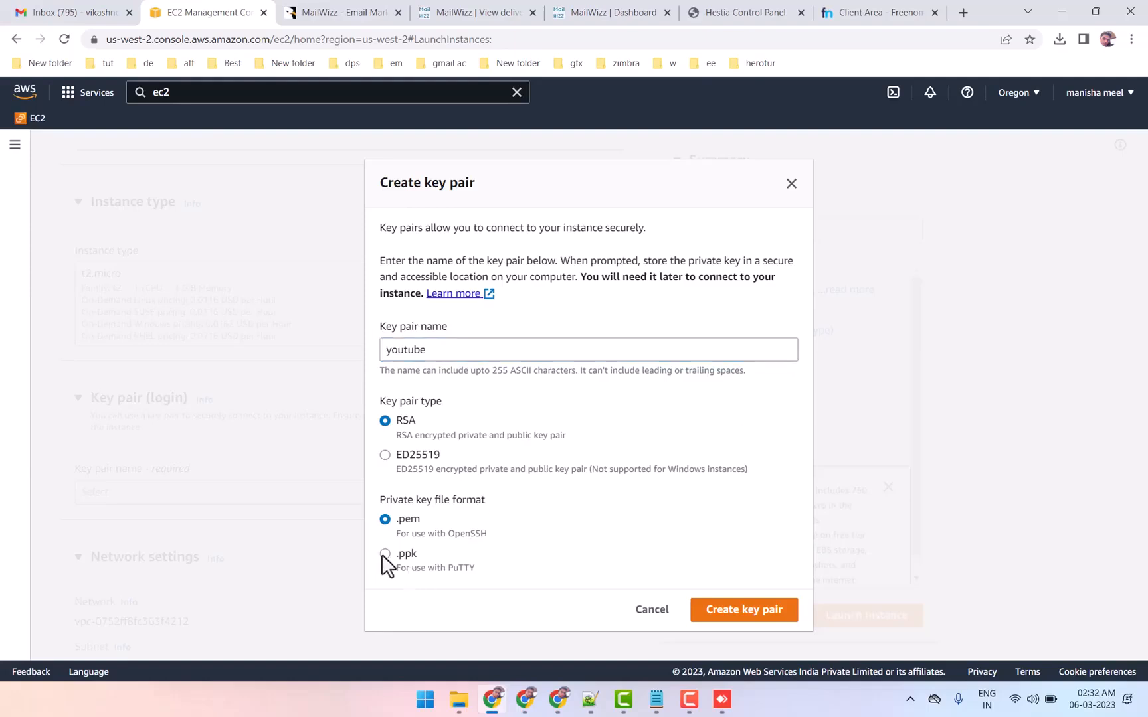
{"action": "left_click", "coordinate": [716, 620]}
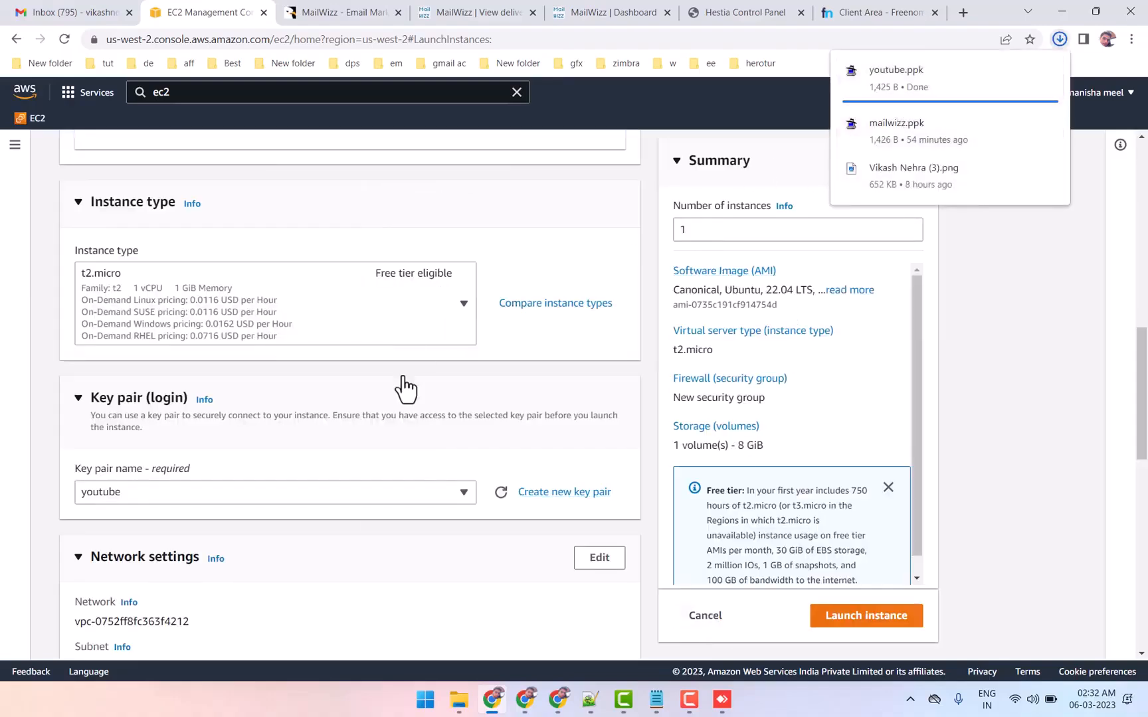
Allow HTTPS and HTTP traffic from the internet in the new security group and launch the instance
{"action": "scroll", "coordinate": [406, 379], "scroll_direction": "down", "scroll_amount": 6}
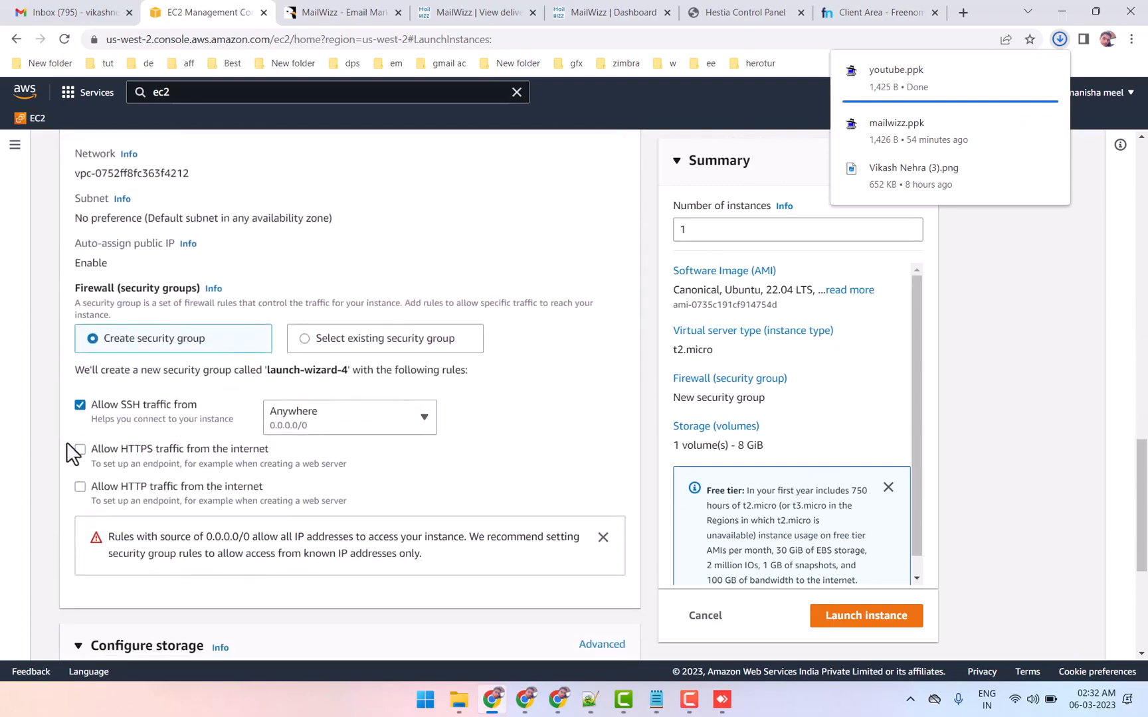
{"action": "left_click", "coordinate": [80, 450]}
{"action": "left_click", "coordinate": [80, 488]}
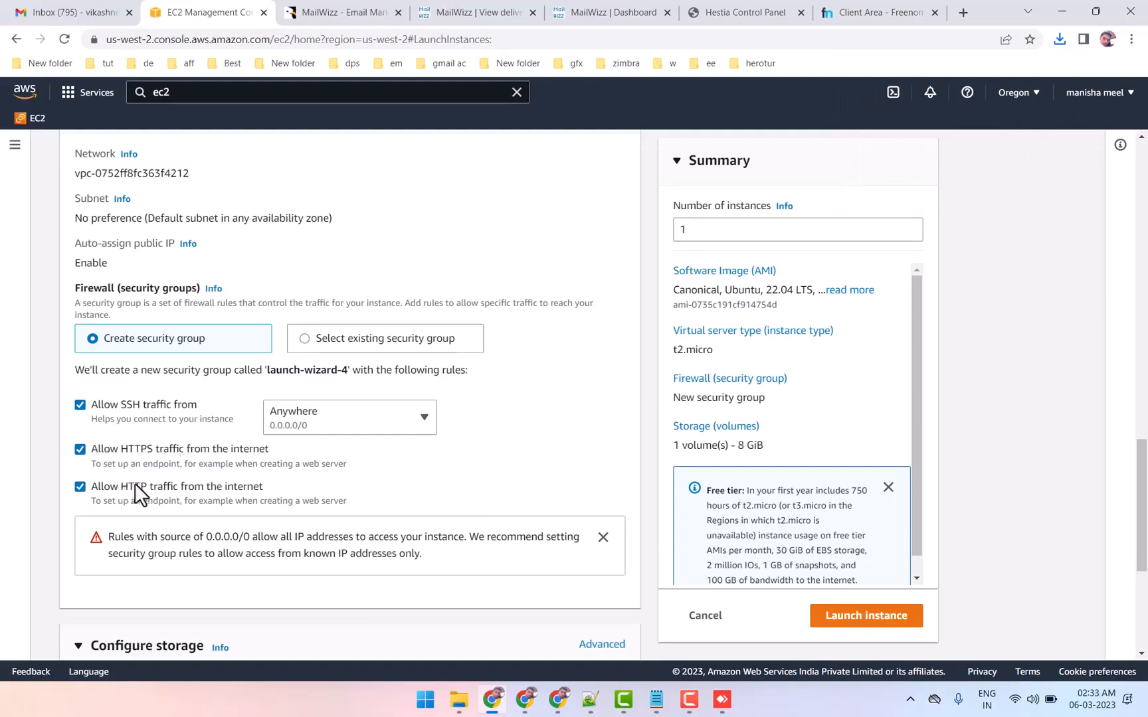
{"action": "scroll", "coordinate": [143, 484], "scroll_direction": "down", "scroll_amount": 3}
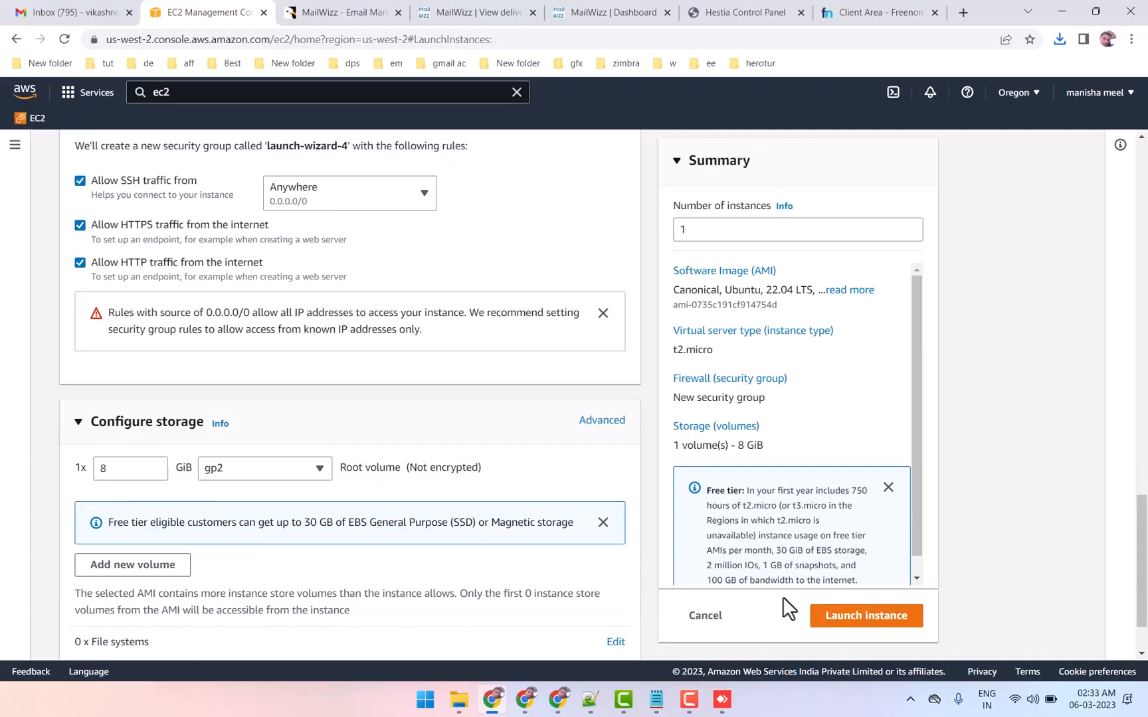
{"action": "left_click", "coordinate": [866, 618]}
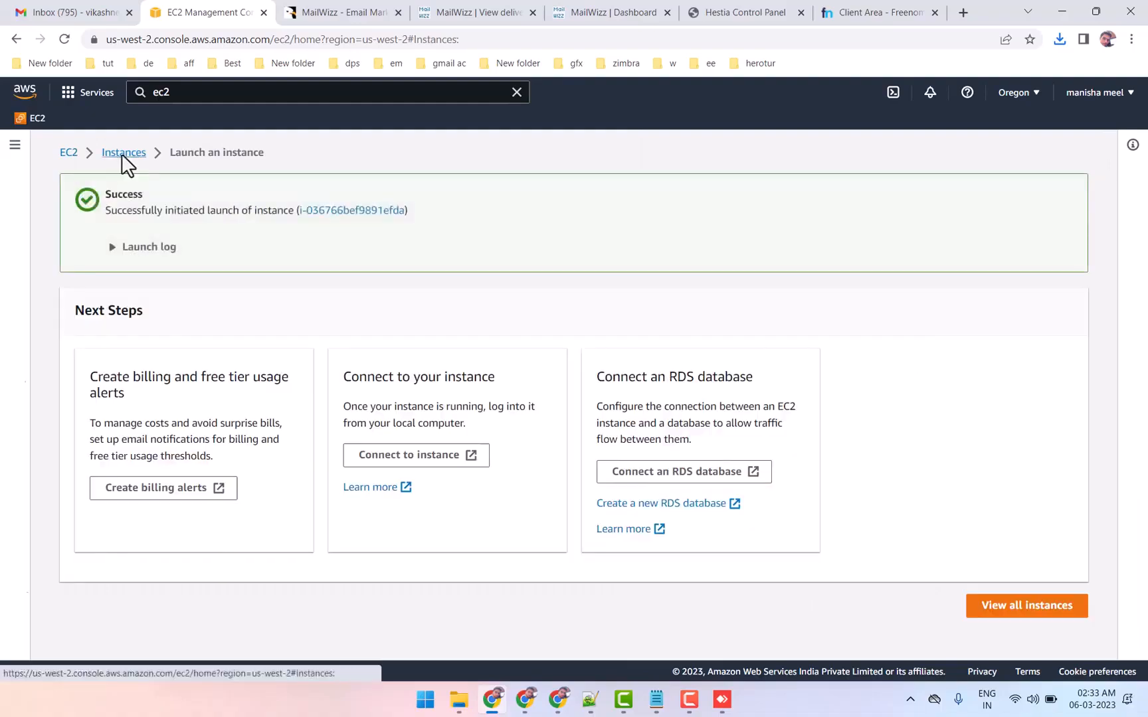
Go back to the EC2 Instances list and refresh it to check the new instance's state and status checks
{"action": "left_click", "coordinate": [122, 153]}
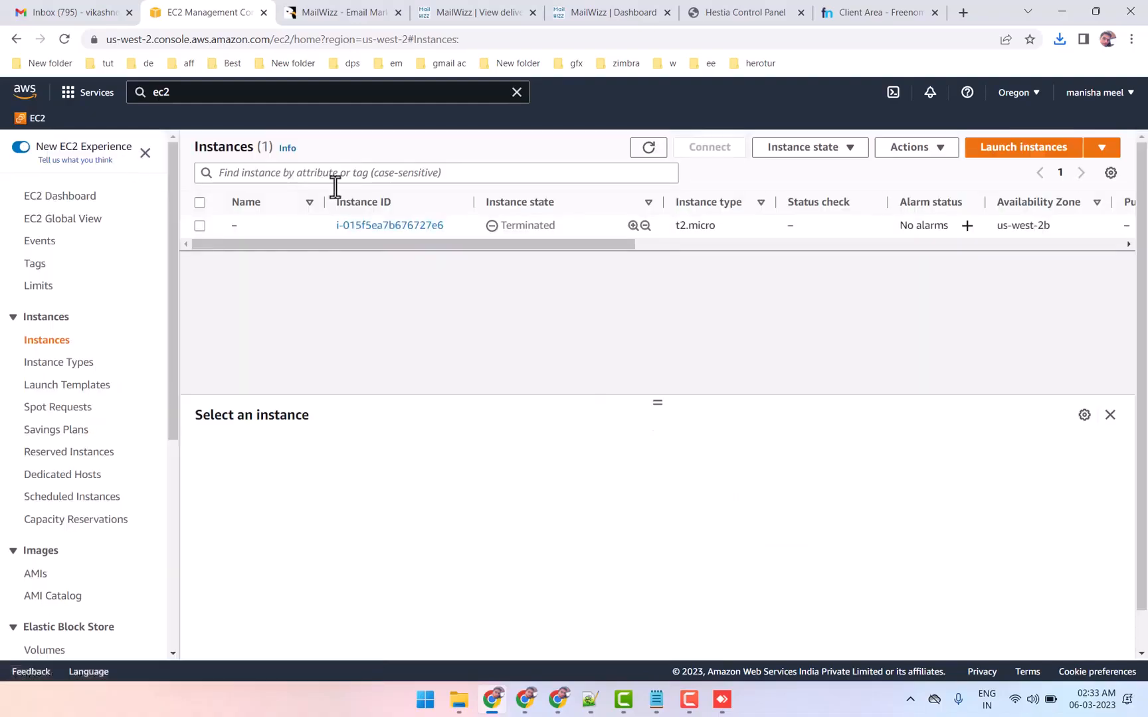
{"action": "left_click", "coordinate": [636, 154]}
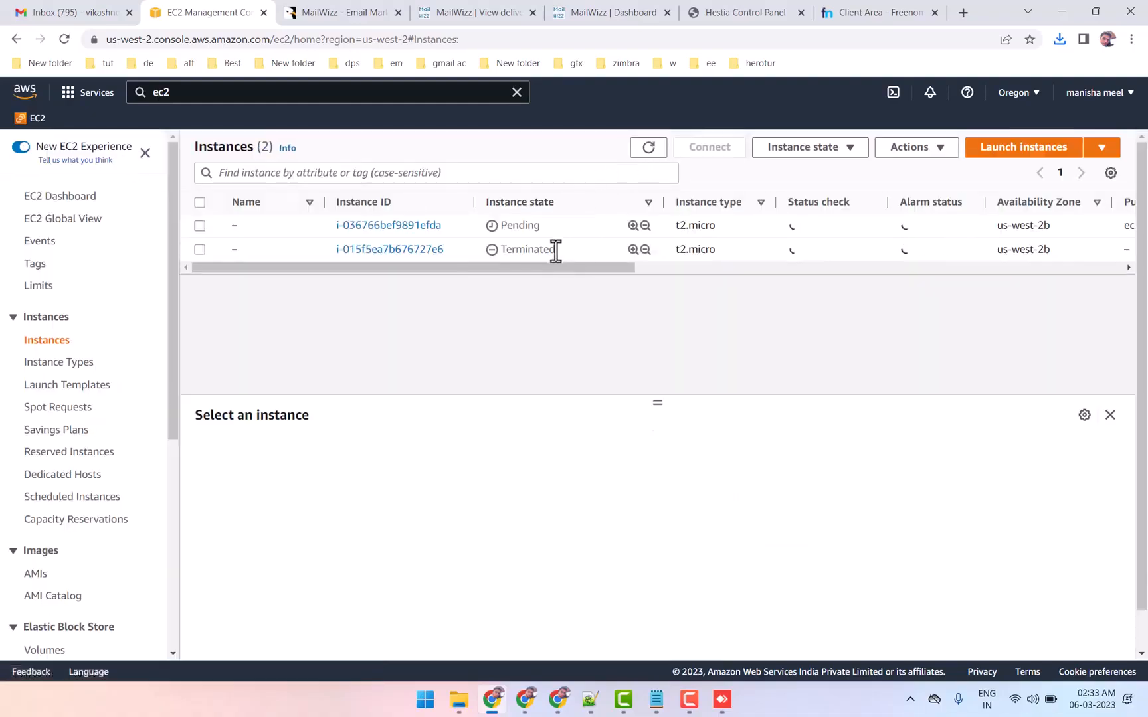
{"action": "left_click", "coordinate": [568, 234]}
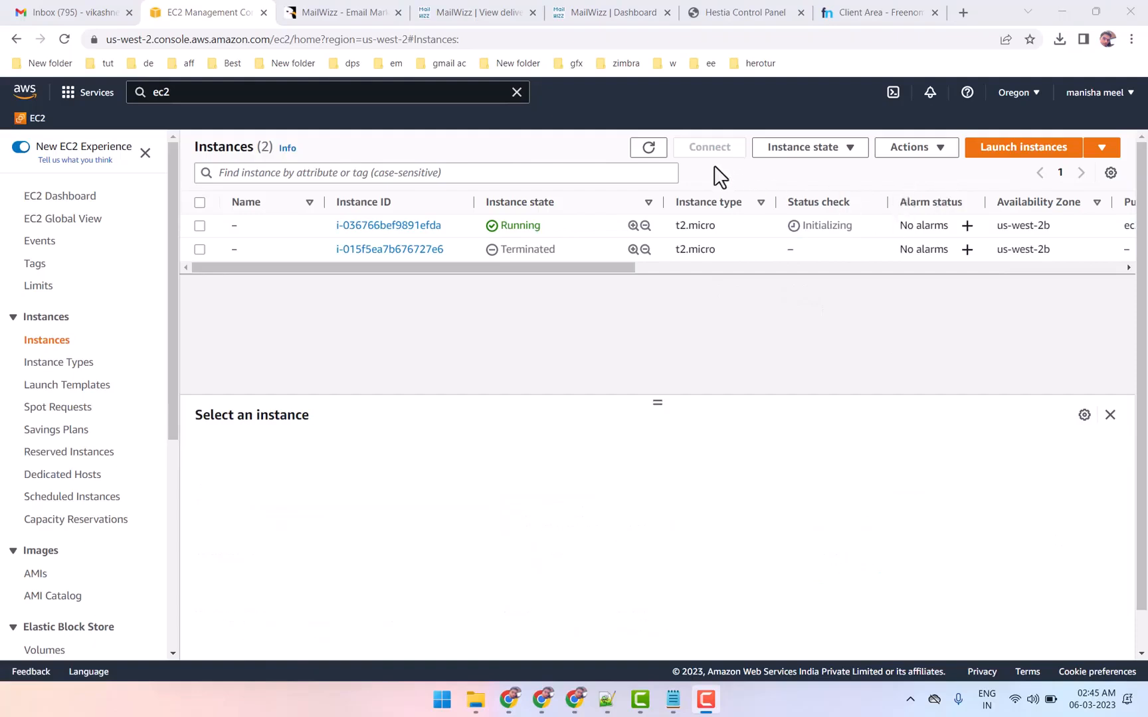
{"action": "left_click", "coordinate": [652, 154]}
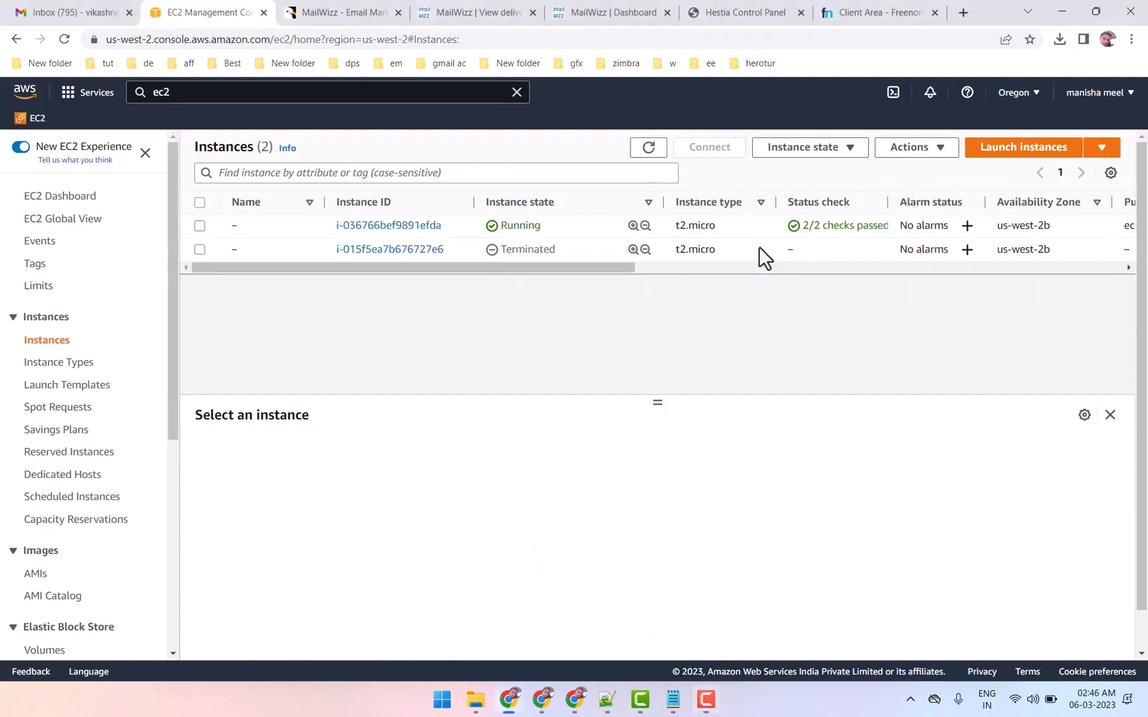
Select the running instance and copy its public IPv4 address
{"action": "left_click", "coordinate": [307, 227]}
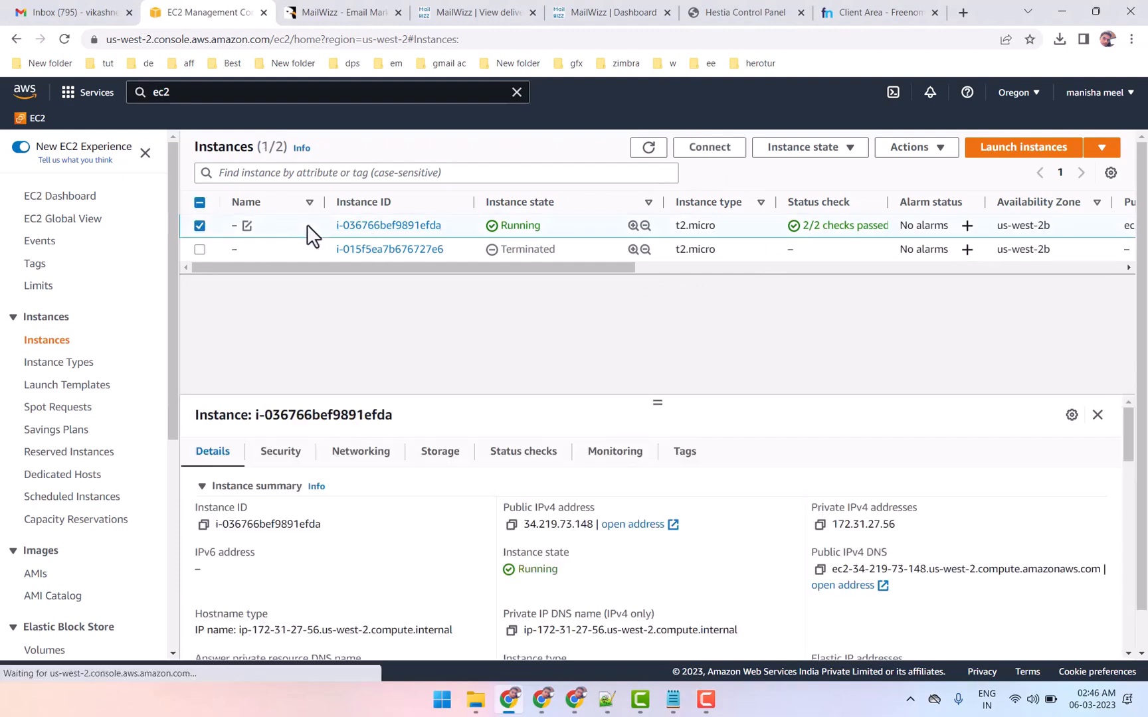
{"action": "left_click_drag", "start_coordinate": [523, 525], "coordinate": [565, 524]}
{"action": "left_click", "coordinate": [511, 525]}
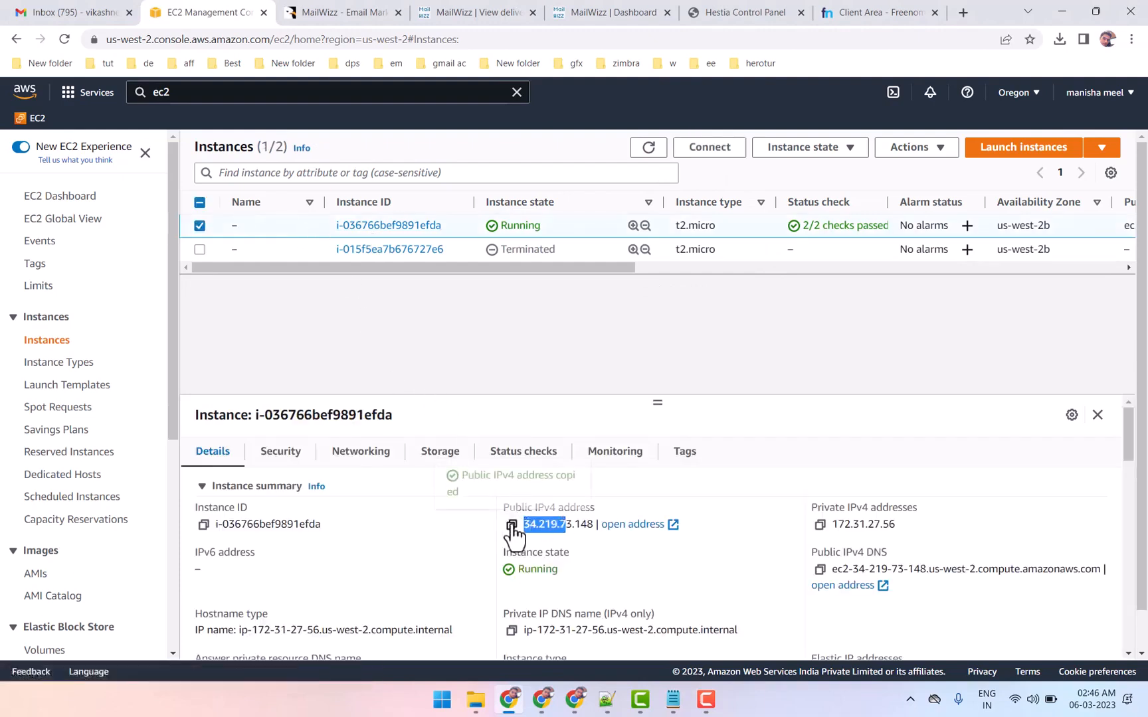
Launch PuTTY and move its configuration window slightly upward over the EC2 page
{"action": "left_click", "coordinate": [442, 700]}
{"action": "type", "text": "p"}
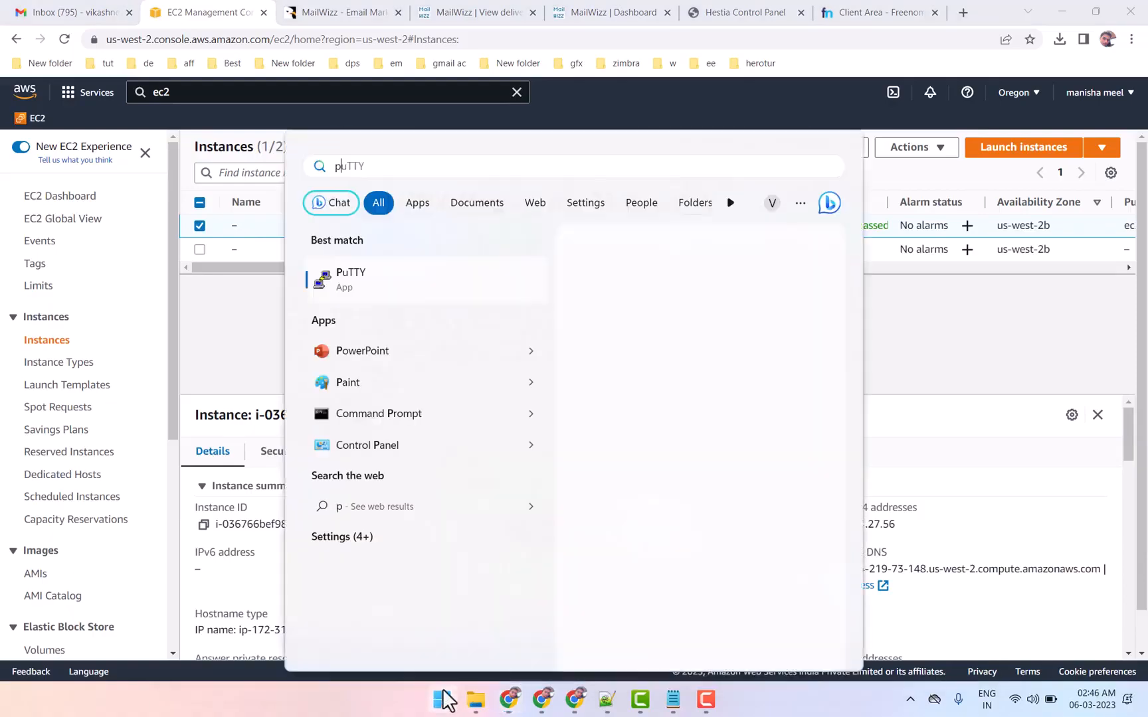
{"action": "key", "text": "Return"}
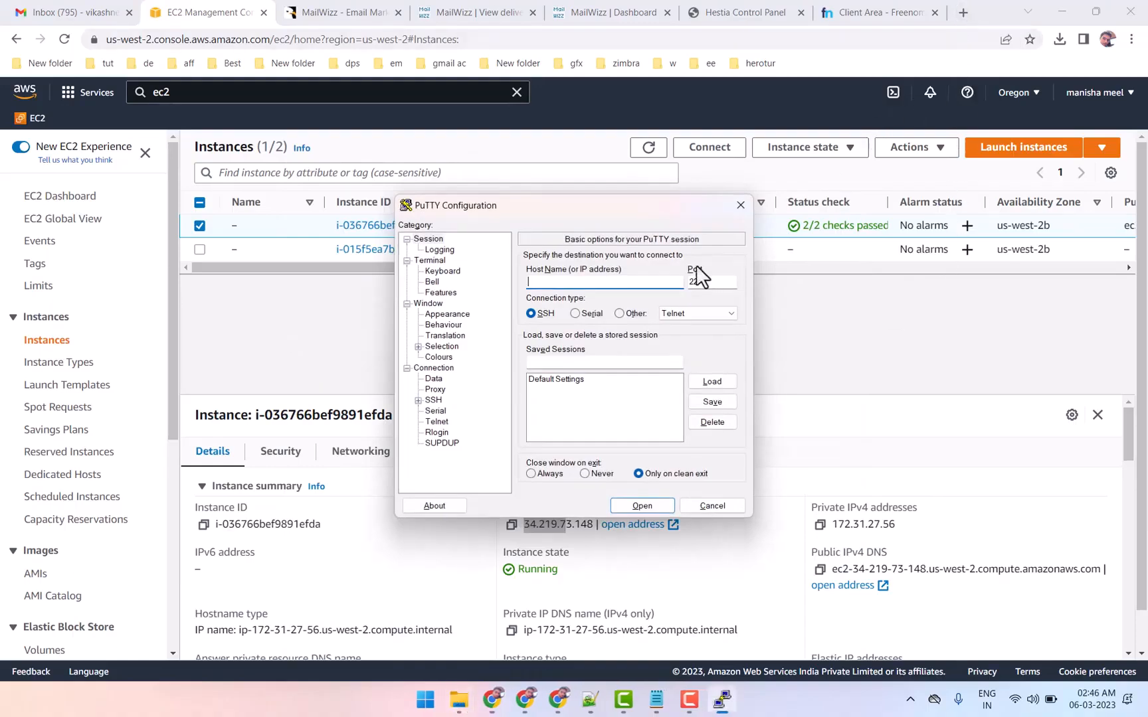
{"action": "left_click_drag", "start_coordinate": [570, 212], "coordinate": [569, 191]}
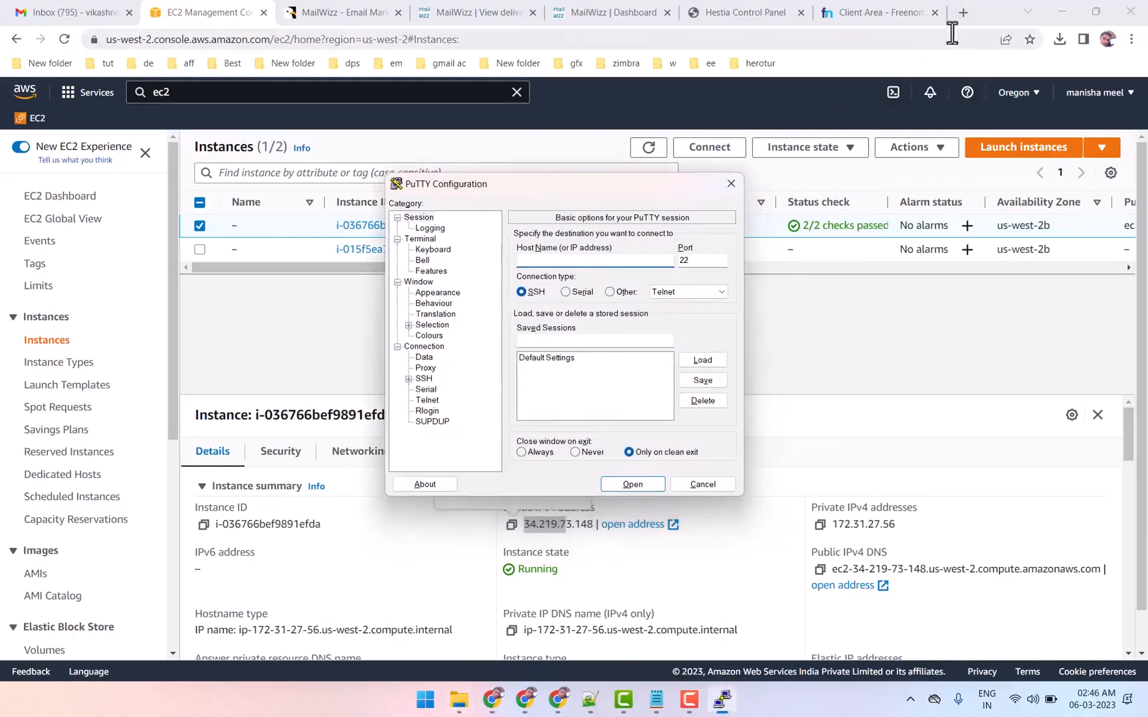
Search the web for putty download, view the latest release's download page, and close it to return to the EC2 instances page
{"action": "left_click", "coordinate": [963, 12]}
{"action": "type", "text": "p"}
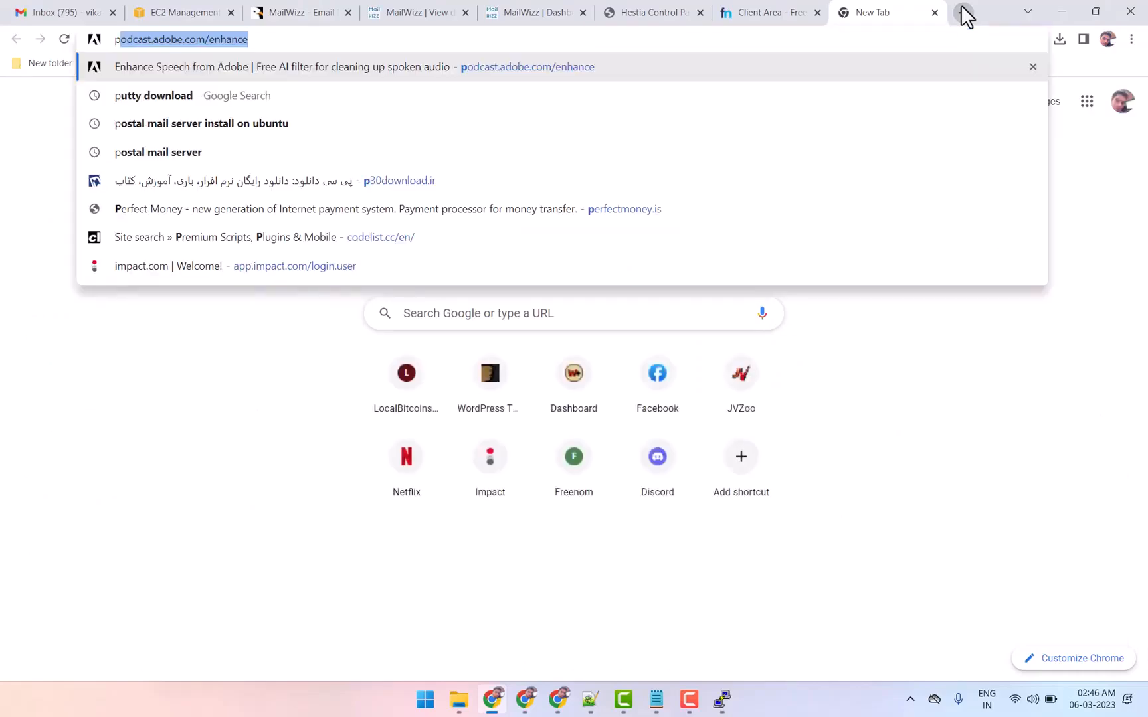
{"action": "left_click", "coordinate": [564, 100]}
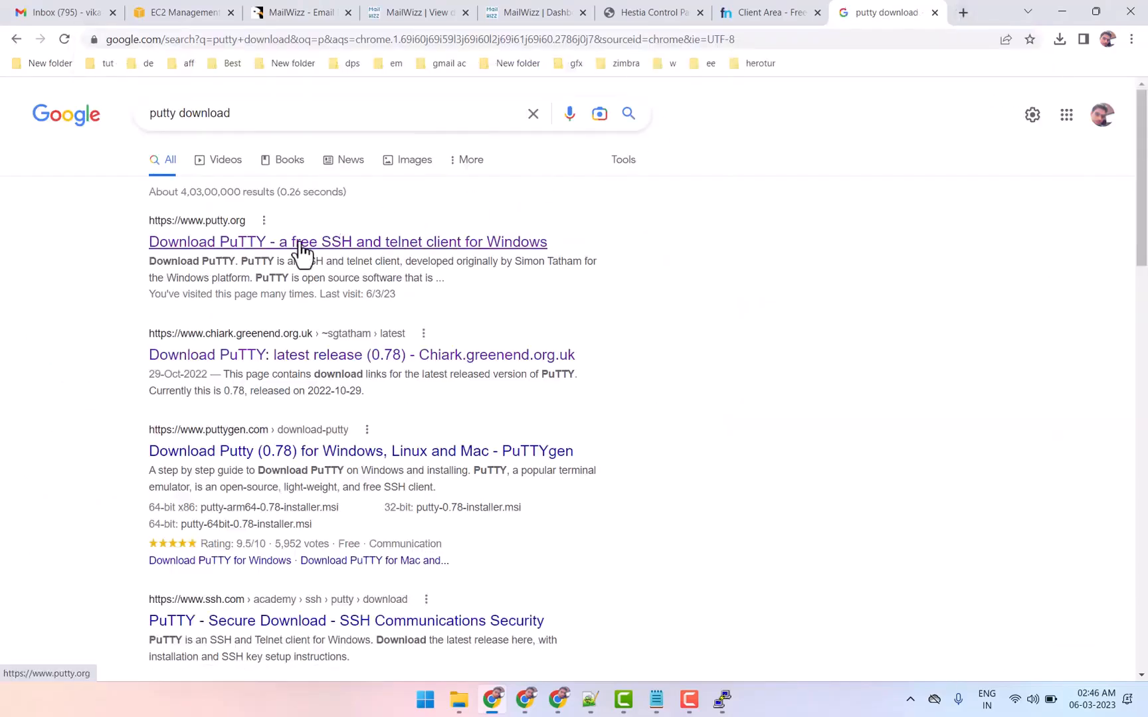
{"action": "left_click", "coordinate": [297, 243]}
{"action": "left_click", "coordinate": [469, 223]}
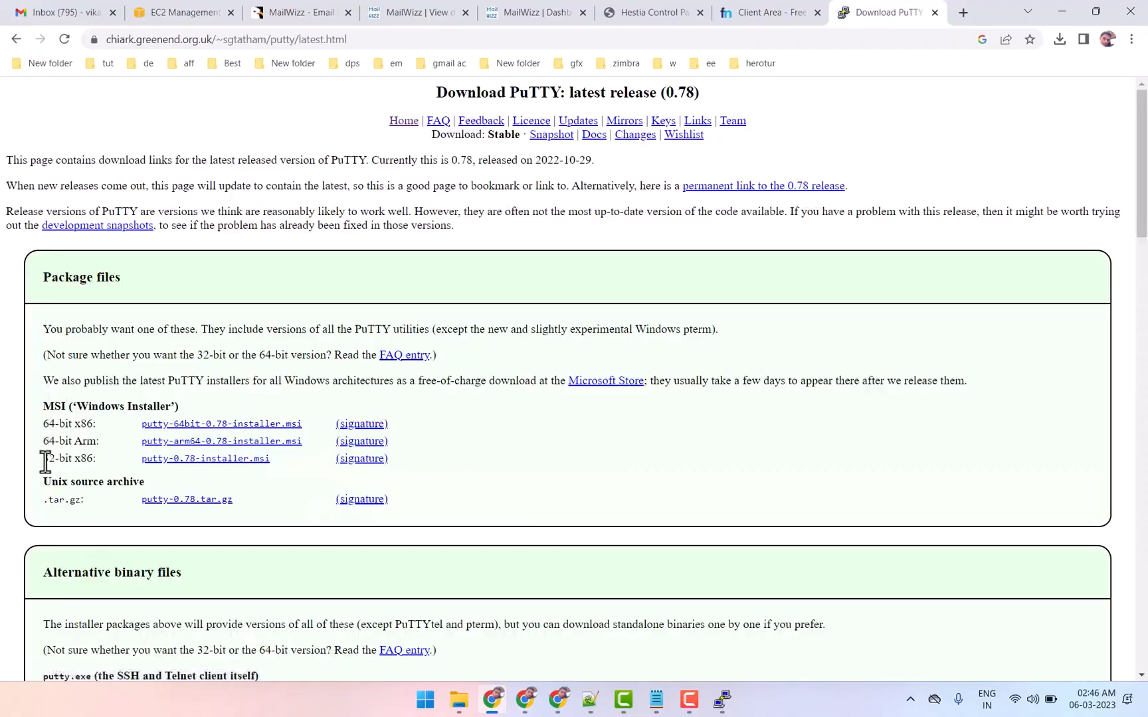
{"action": "left_click", "coordinate": [193, 12]}
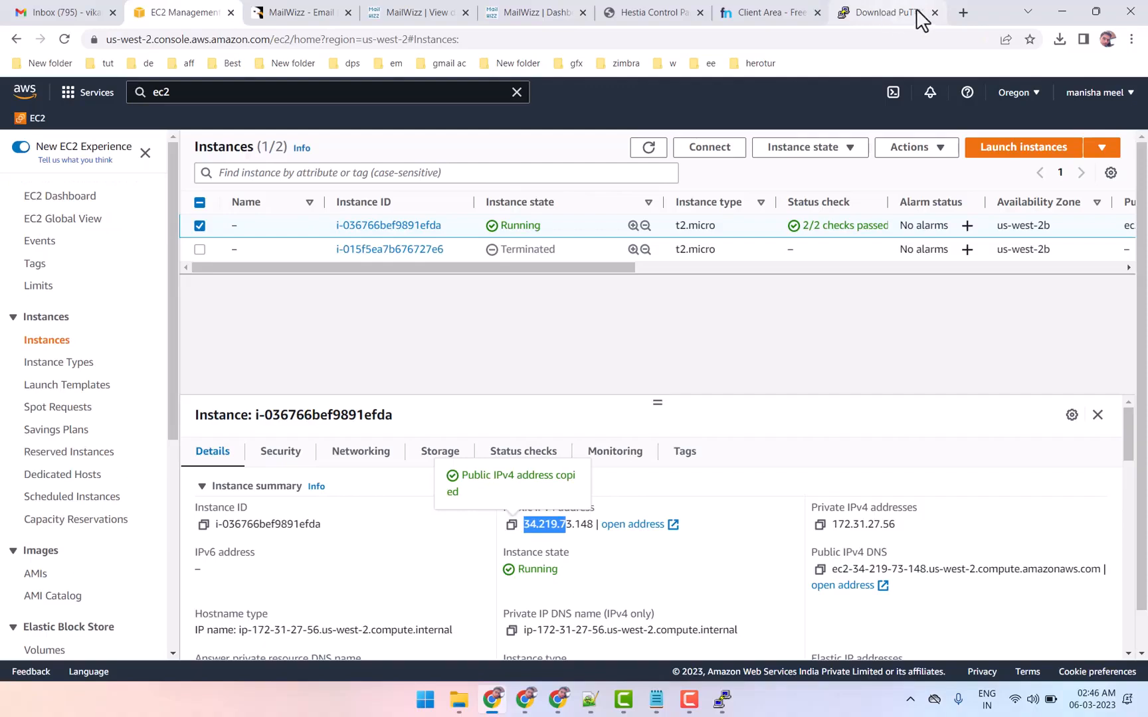
{"action": "left_click", "coordinate": [934, 12]}
Return to the PuTTY configuration and paste the copied public IPv4 address as the host name, using port 22
{"action": "left_click", "coordinate": [722, 699]}
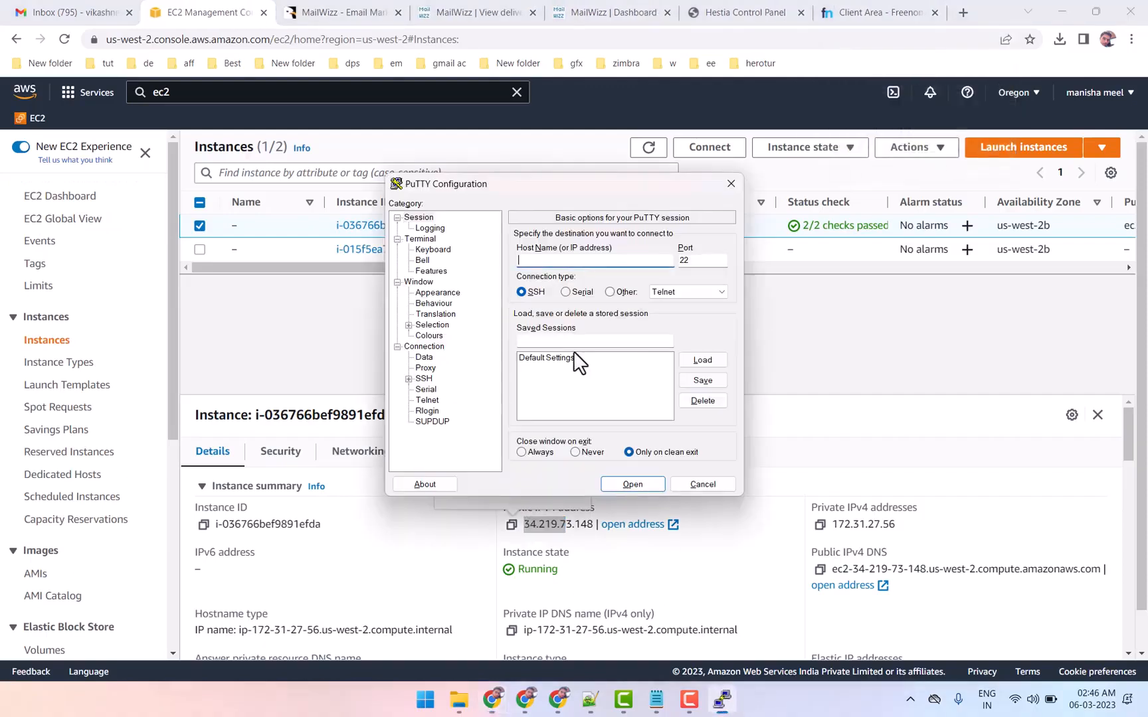
{"action": "right_click", "coordinate": [538, 260]}
{"action": "left_click", "coordinate": [575, 320]}
{"action": "double_click", "coordinate": [702, 261]}
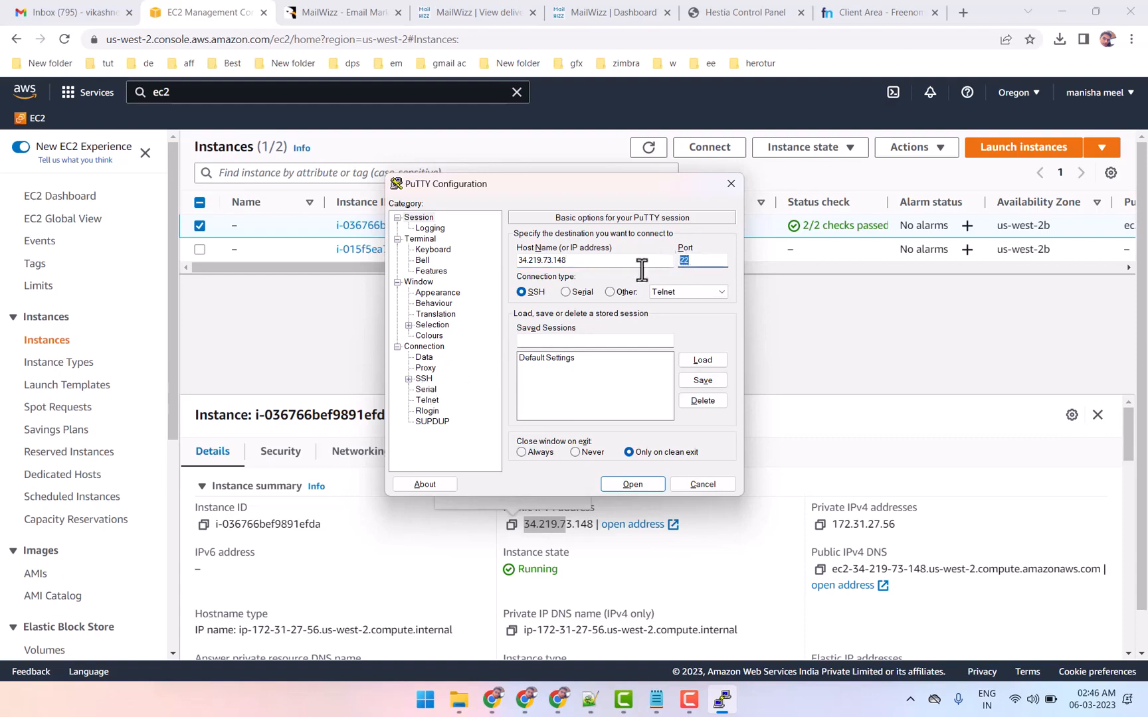
In the SSH authentication credentials, load youtube.ppk from Downloads as the private key file
{"action": "left_click", "coordinate": [408, 378]}
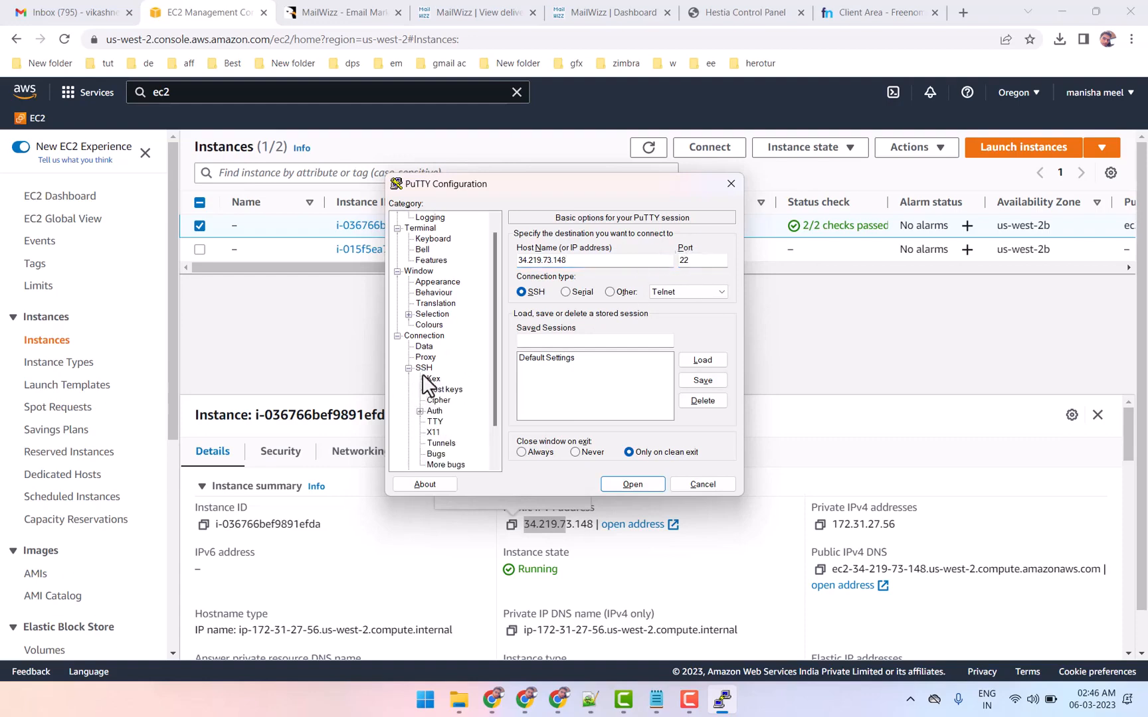
{"action": "left_click", "coordinate": [429, 413]}
{"action": "left_click", "coordinate": [420, 411]}
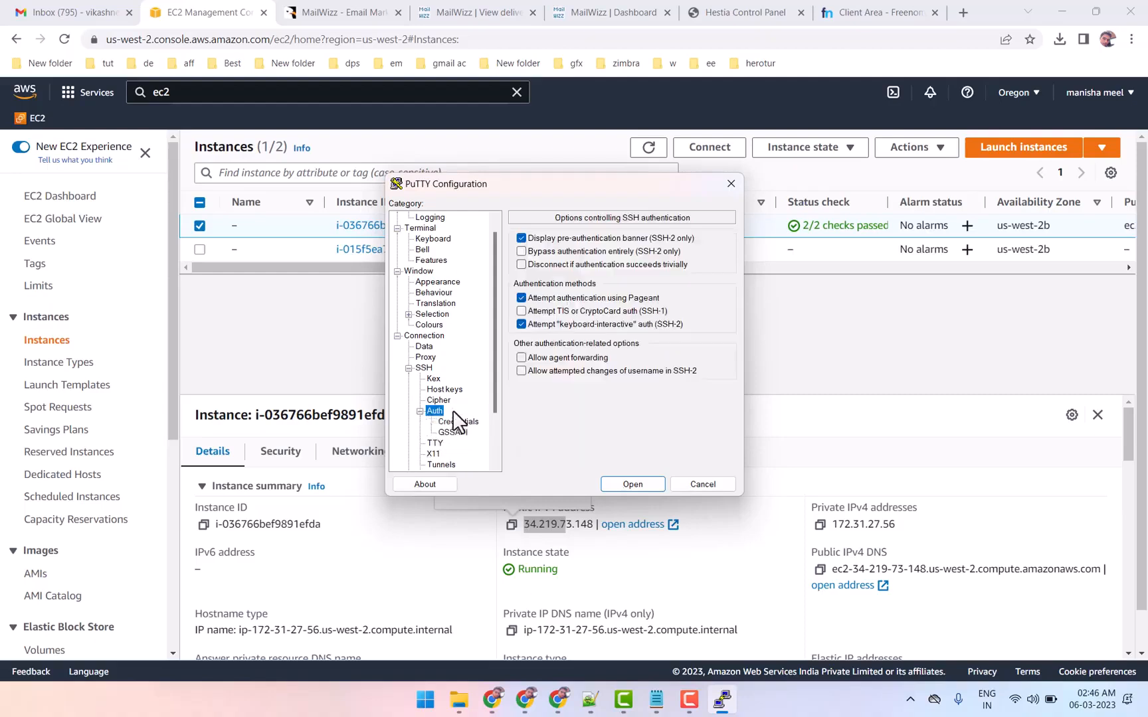
{"action": "left_click", "coordinate": [456, 423]}
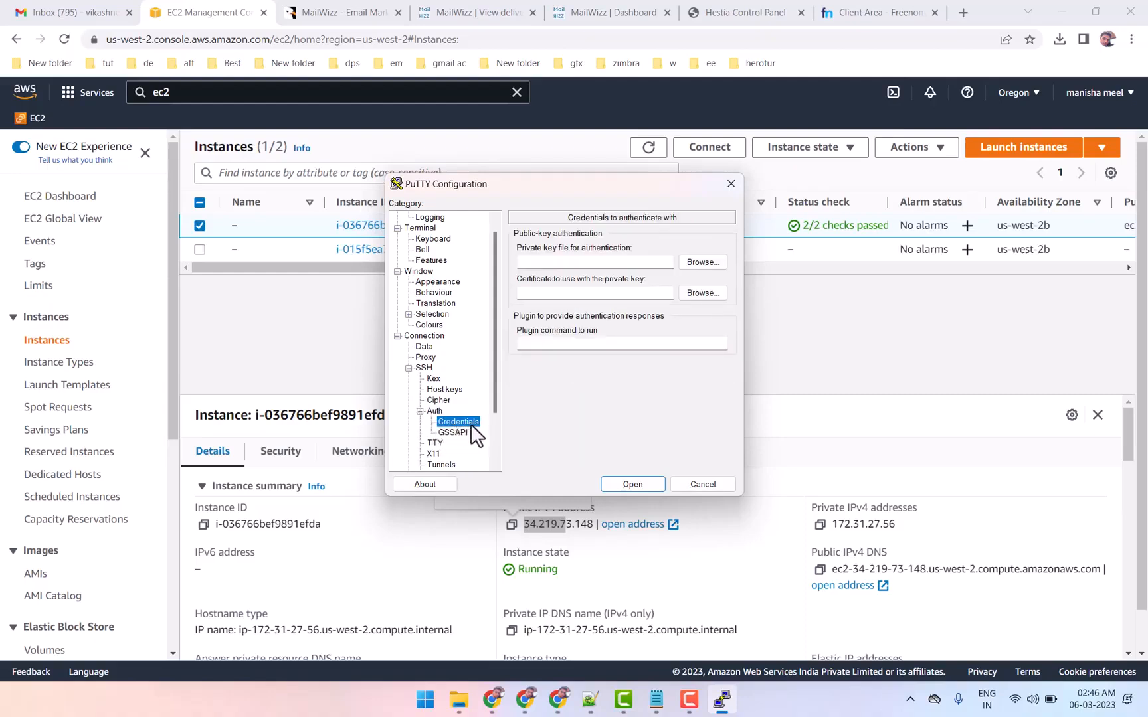
{"action": "left_click", "coordinate": [702, 262]}
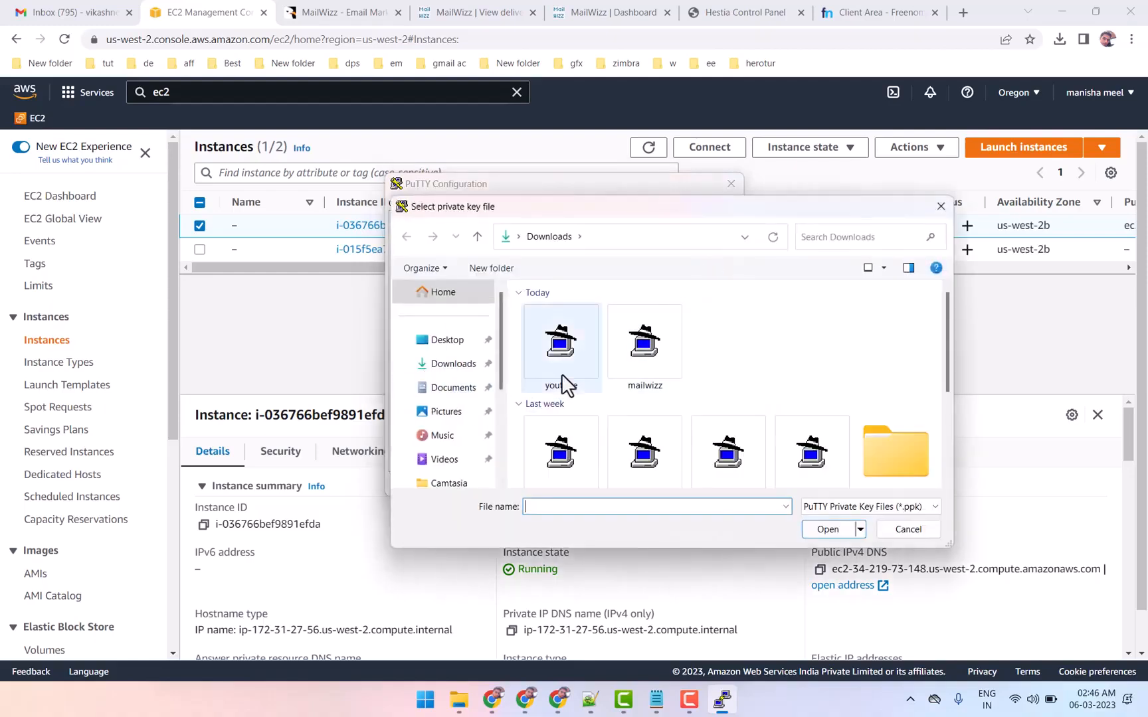
{"action": "left_click", "coordinate": [562, 374]}
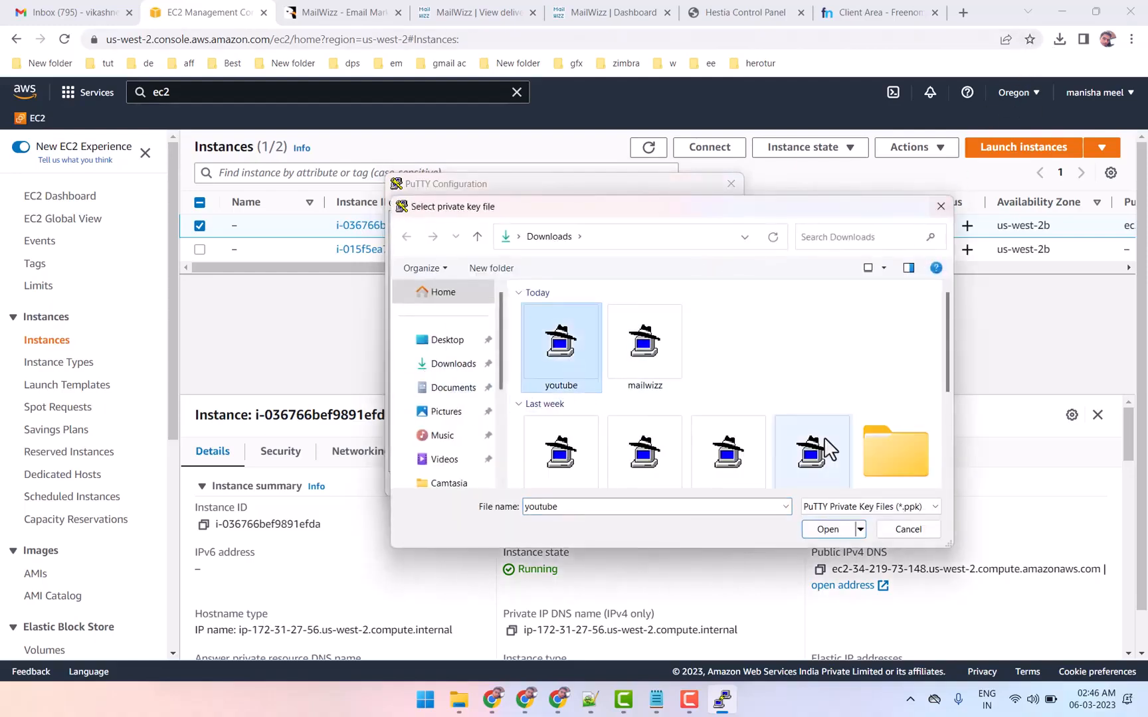
{"action": "left_click", "coordinate": [827, 530]}
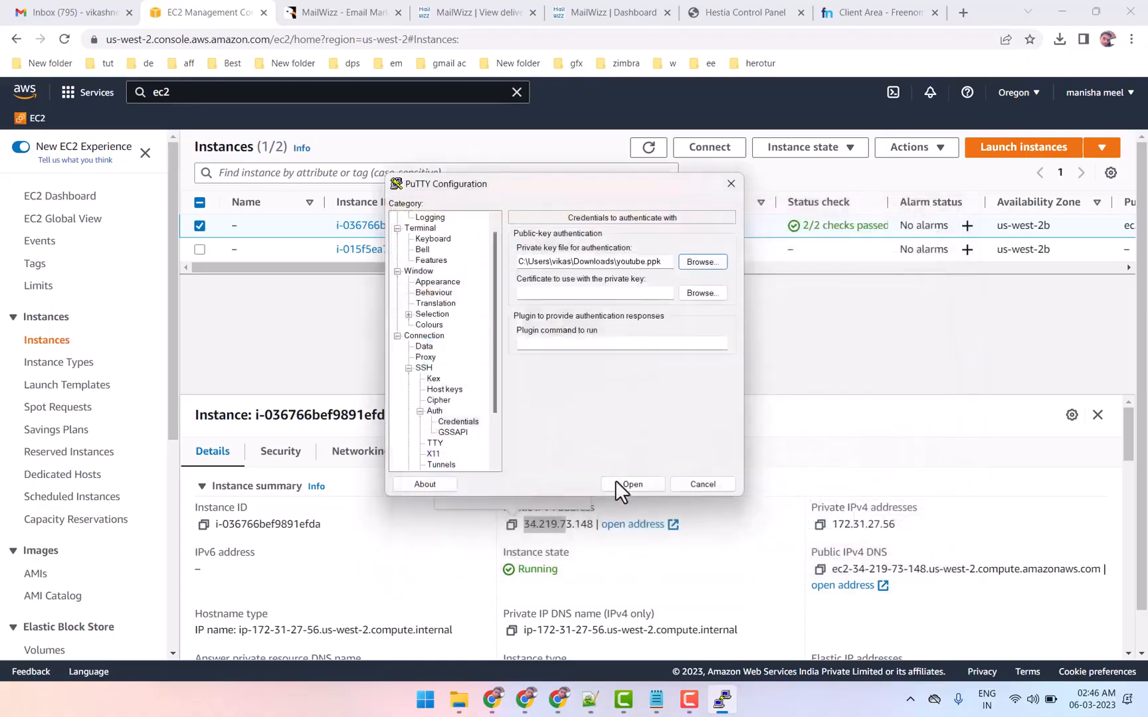
Open the SSH connection, accept the server's host key, and log in as ubuntu
{"action": "left_click", "coordinate": [632, 482]}
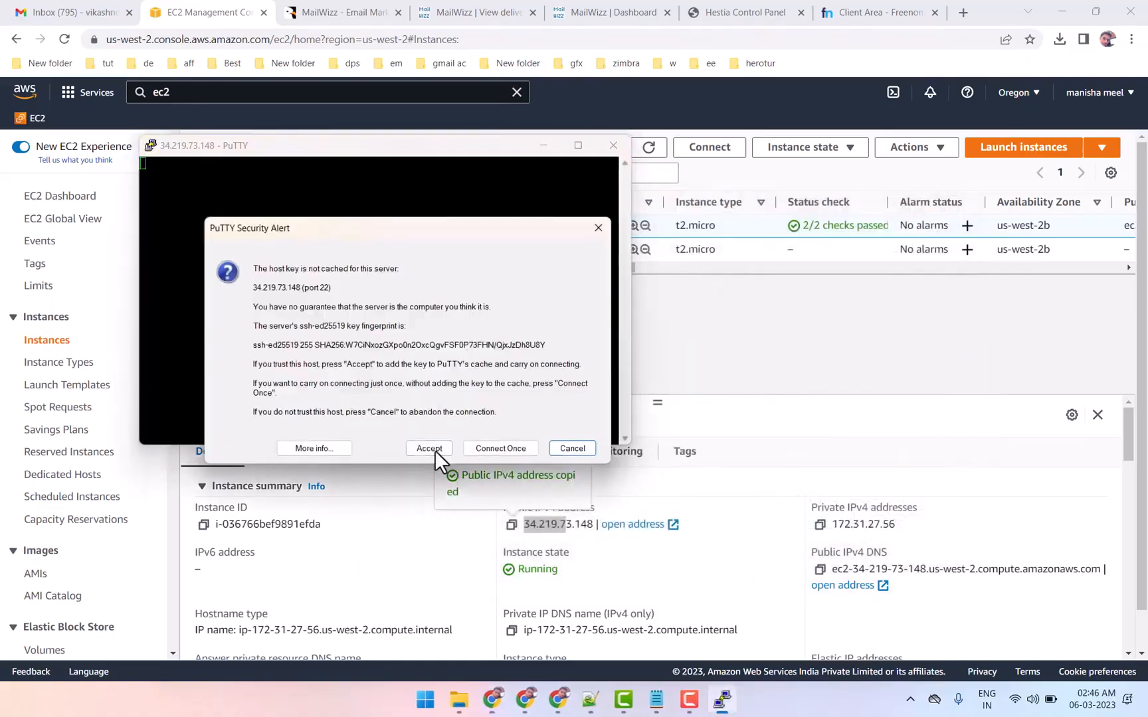
{"action": "left_click", "coordinate": [429, 448]}
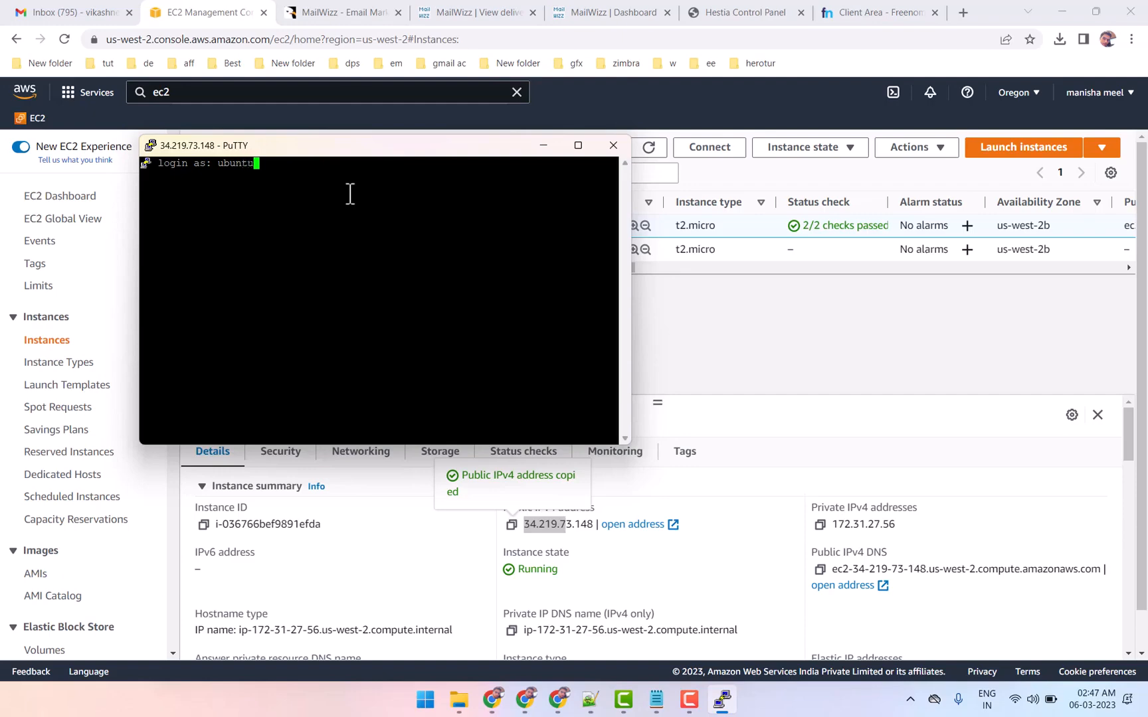
{"action": "key", "text": "Return"}
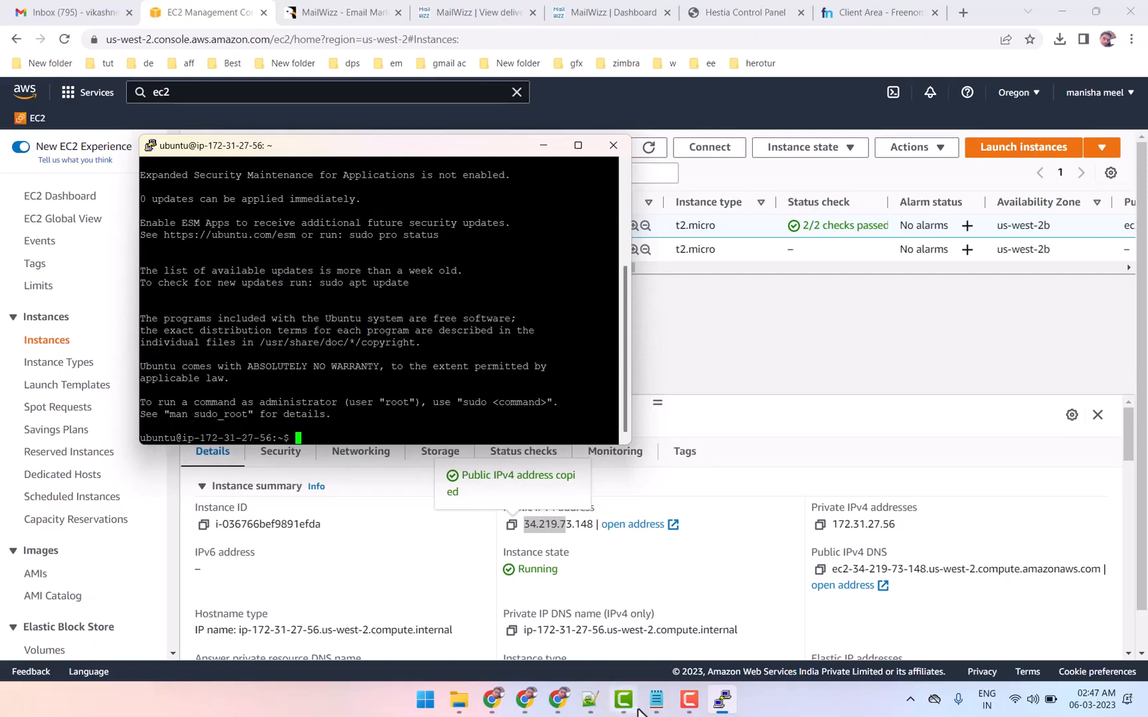
Copy the command sudo passwd root from the aws centos vps note in Notepad and run it in the PuTTY terminal
{"action": "mouse_move", "coordinate": [652, 707]}
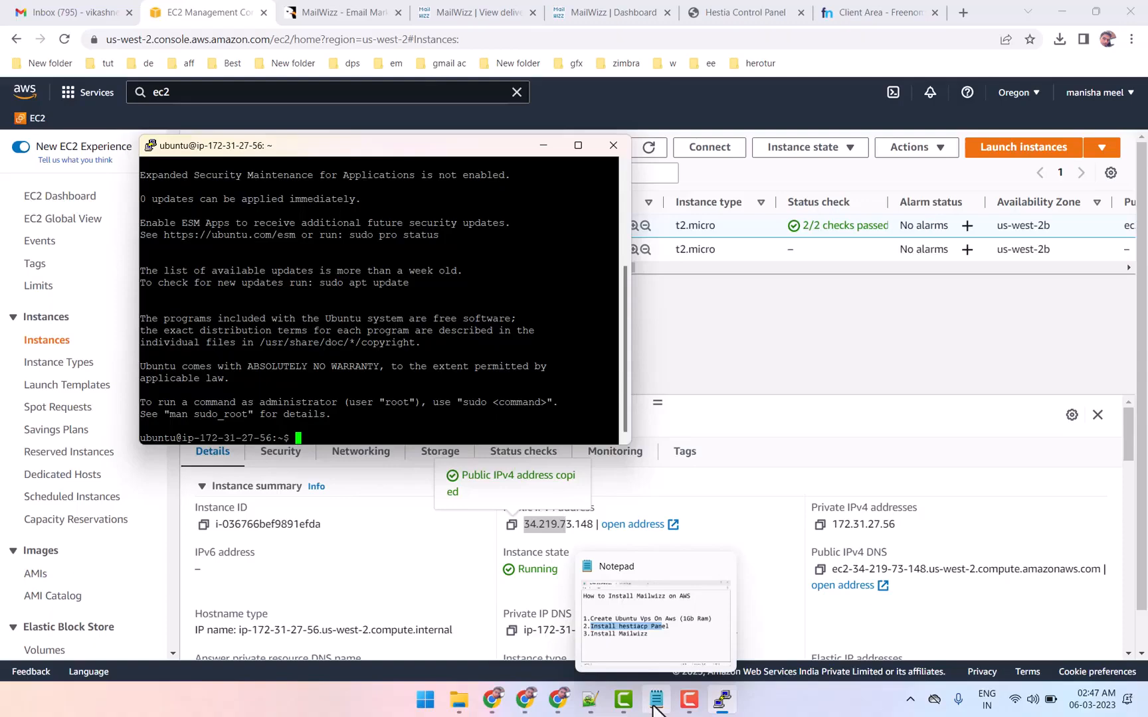
{"action": "left_click", "coordinate": [654, 704]}
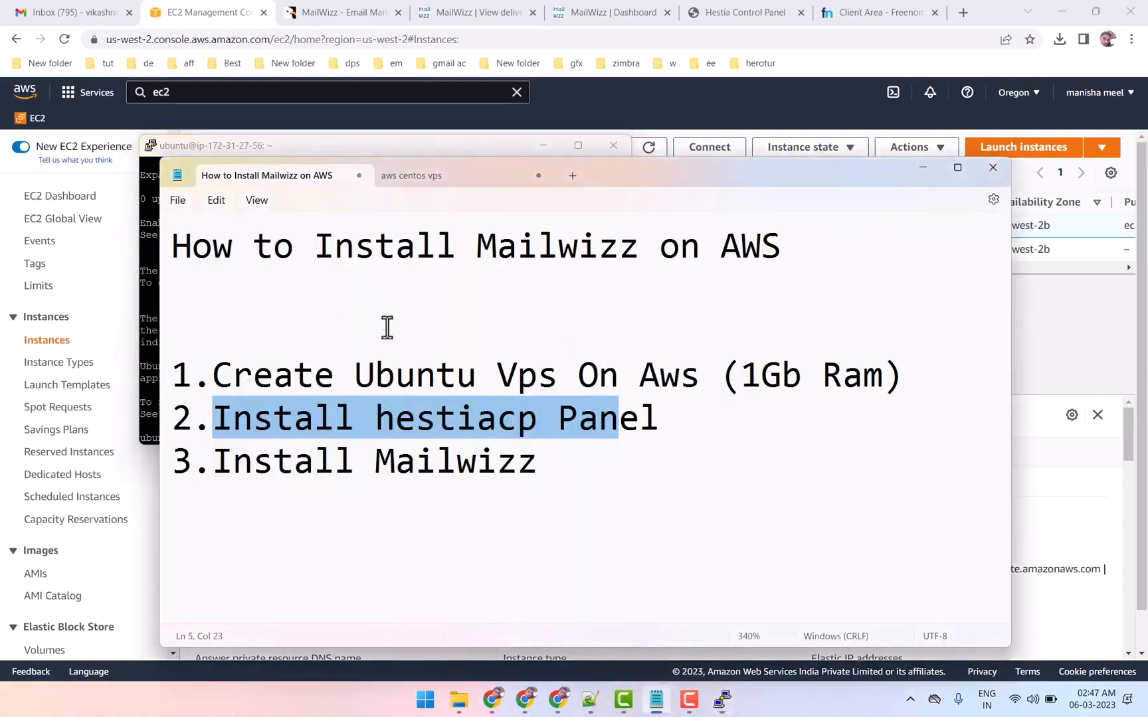
{"action": "left_click", "coordinate": [433, 179]}
{"action": "scroll", "coordinate": [263, 415], "scroll_direction": "down", "scroll_amount": 2}
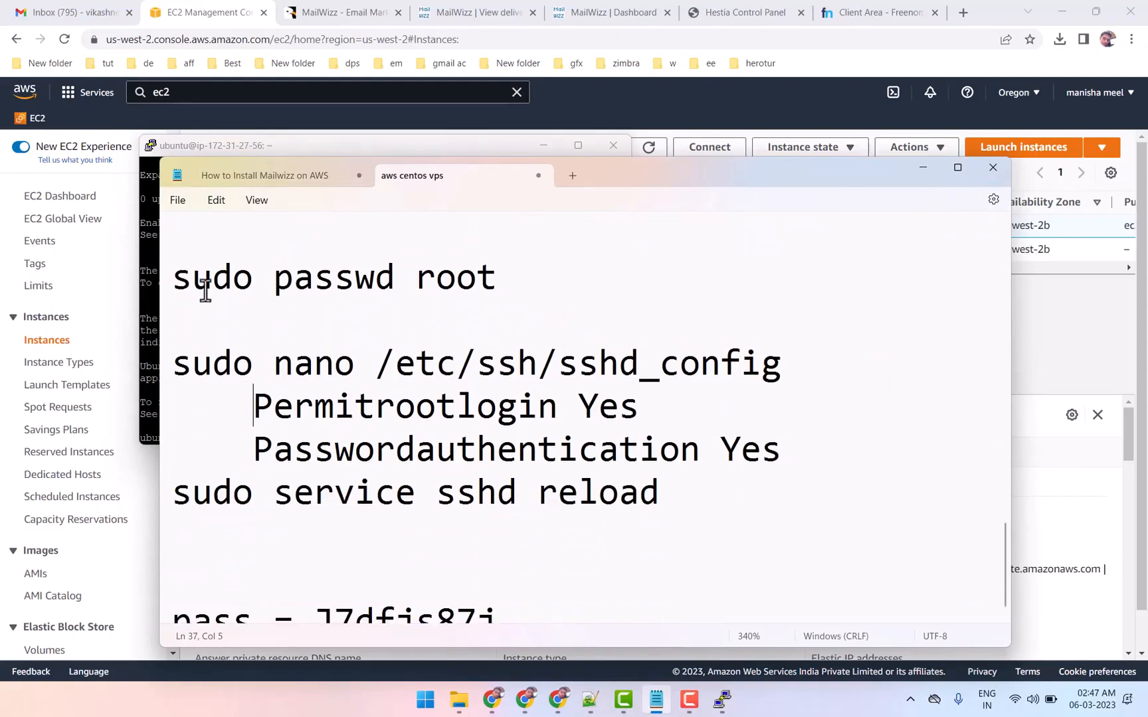
{"action": "left_click_drag", "start_coordinate": [172, 276], "coordinate": [494, 271]}
{"action": "right_click", "coordinate": [449, 279]}
{"action": "left_click", "coordinate": [498, 349]}
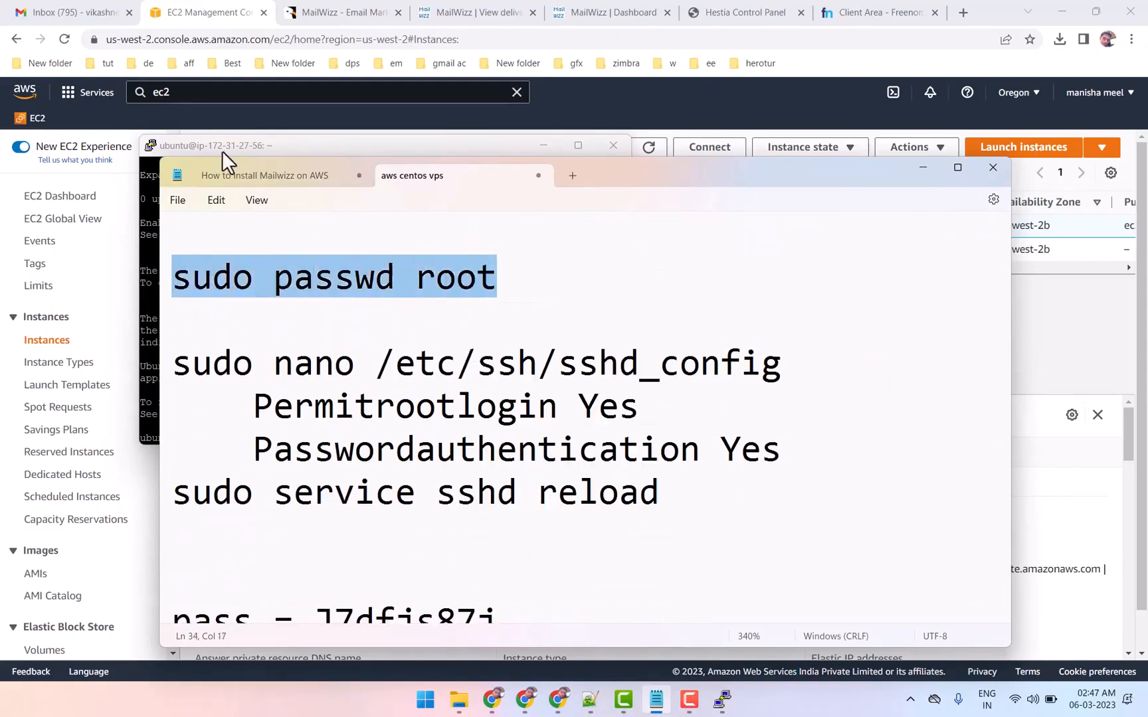
{"action": "left_click", "coordinate": [165, 147]}
{"action": "right_click", "coordinate": [358, 381]}
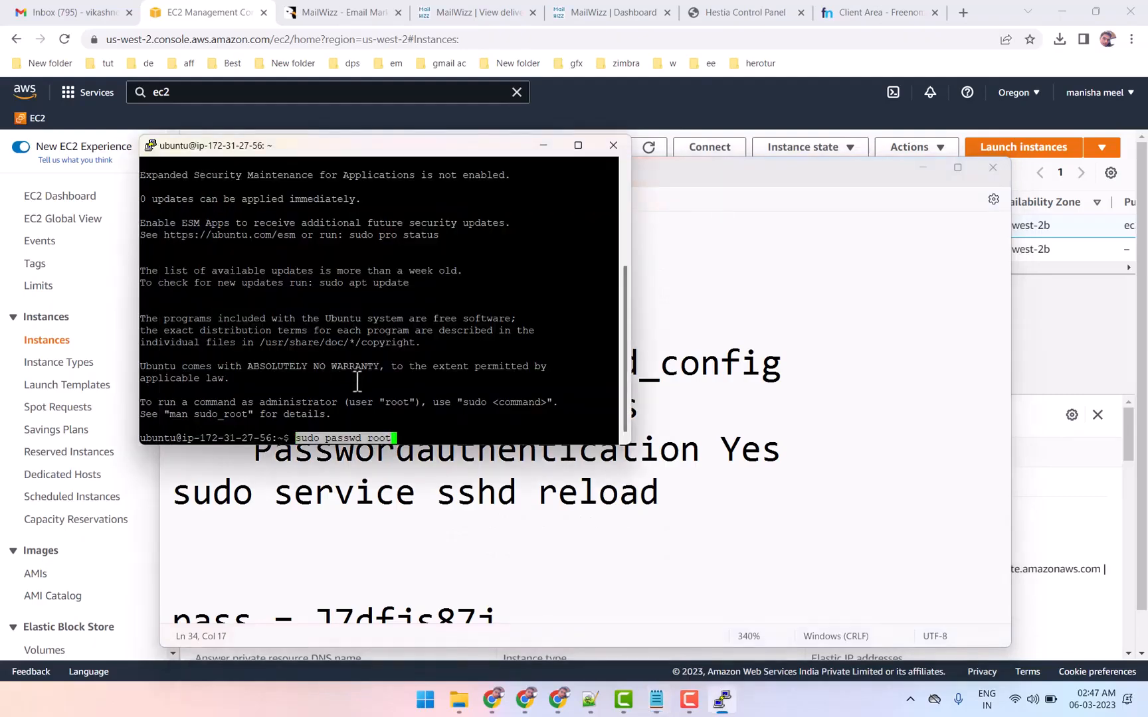
{"action": "key", "text": "Return"}
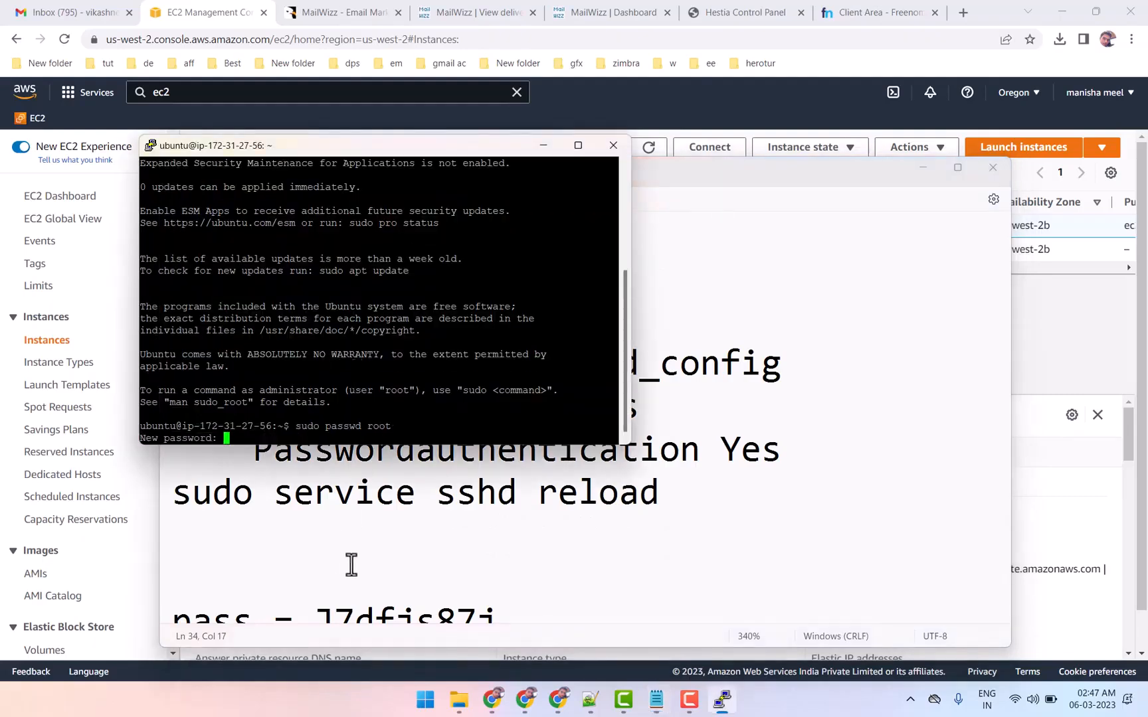
Copy the password from the notes and enter it twice in the terminal as the new root password
{"action": "left_click", "coordinate": [398, 550]}
{"action": "scroll", "coordinate": [398, 550], "scroll_direction": "down", "scroll_amount": 1}
{"action": "left_click_drag", "start_coordinate": [316, 600], "coordinate": [494, 593]}
{"action": "right_click", "coordinate": [455, 595]}
{"action": "left_click", "coordinate": [513, 374]}
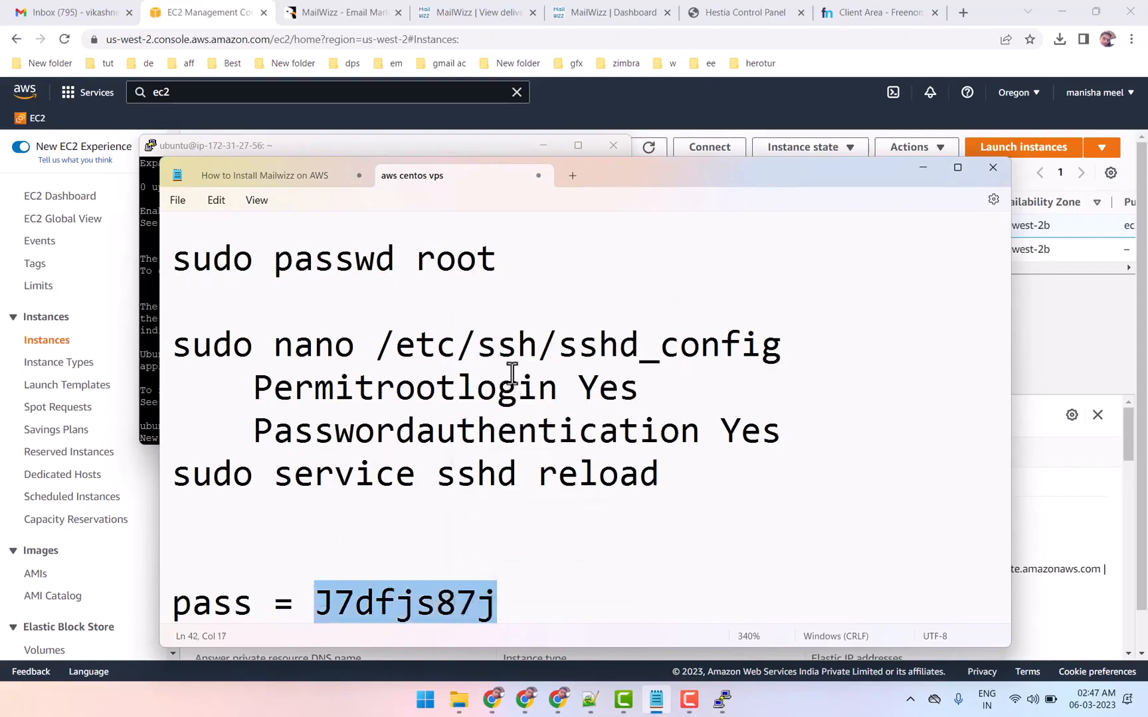
{"action": "left_click", "coordinate": [431, 147]}
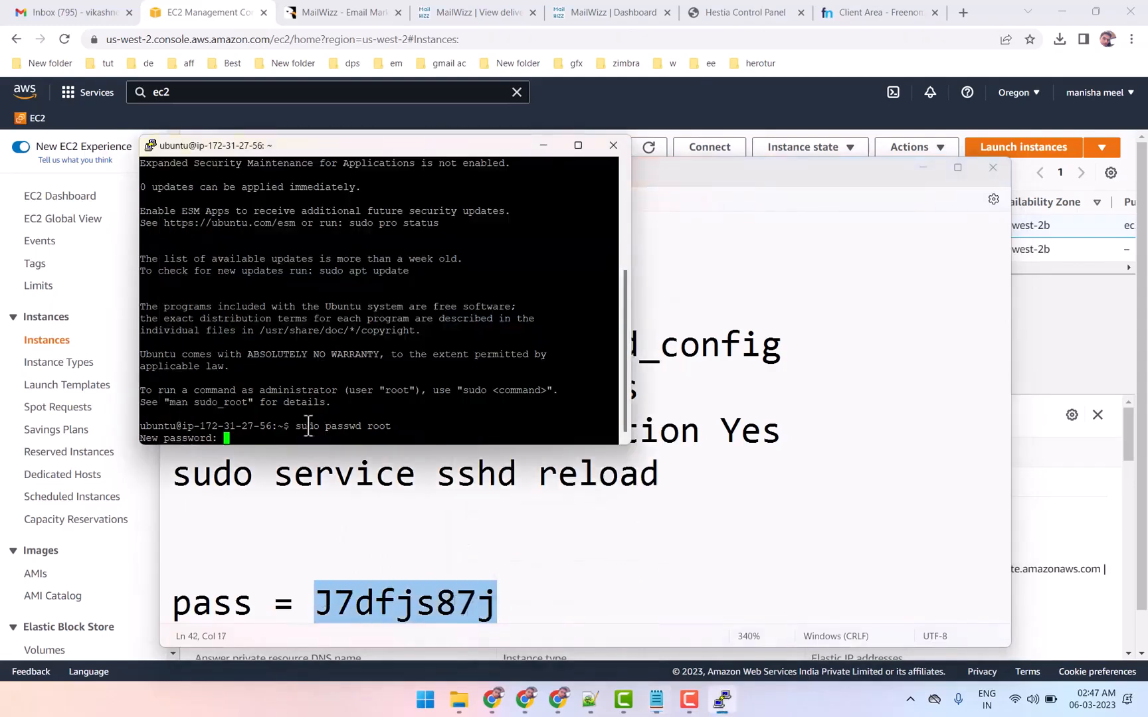
{"action": "right_click", "coordinate": [308, 426]}
{"action": "key", "text": "Return"}
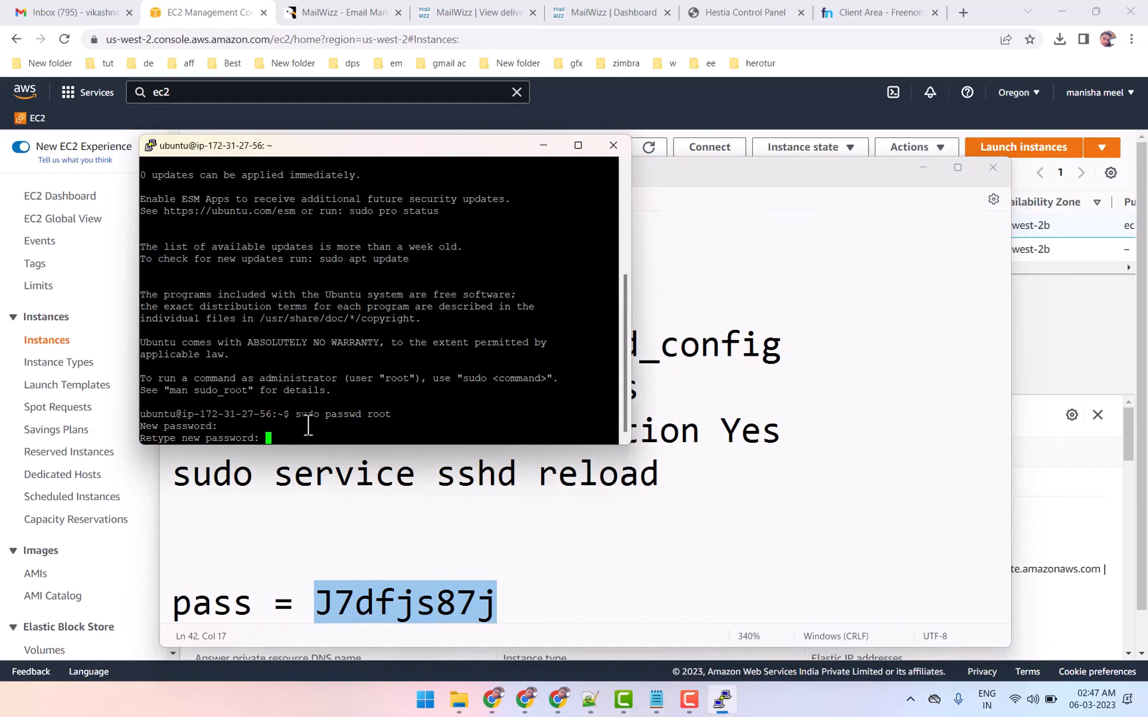
{"action": "right_click", "coordinate": [310, 426]}
{"action": "key", "text": "Return"}
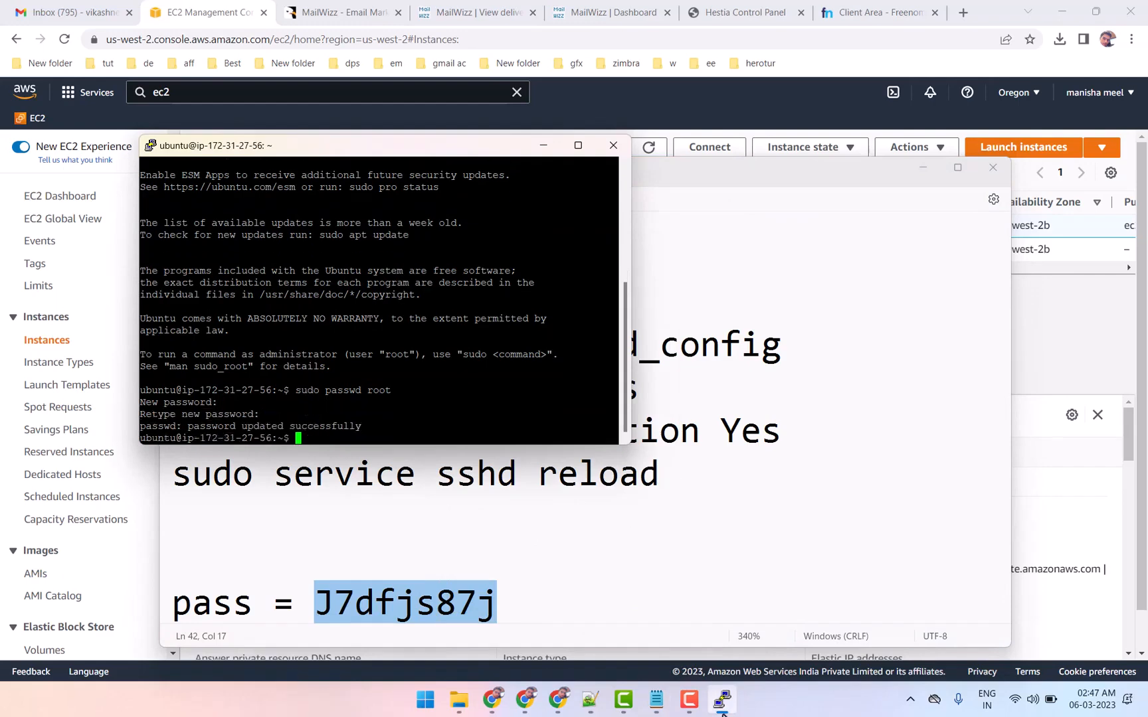
Copy sudo nano /etc/ssh/sshd_config from the notes and run it in the terminal to edit the SSH configuration
{"action": "left_click", "coordinate": [542, 588]}
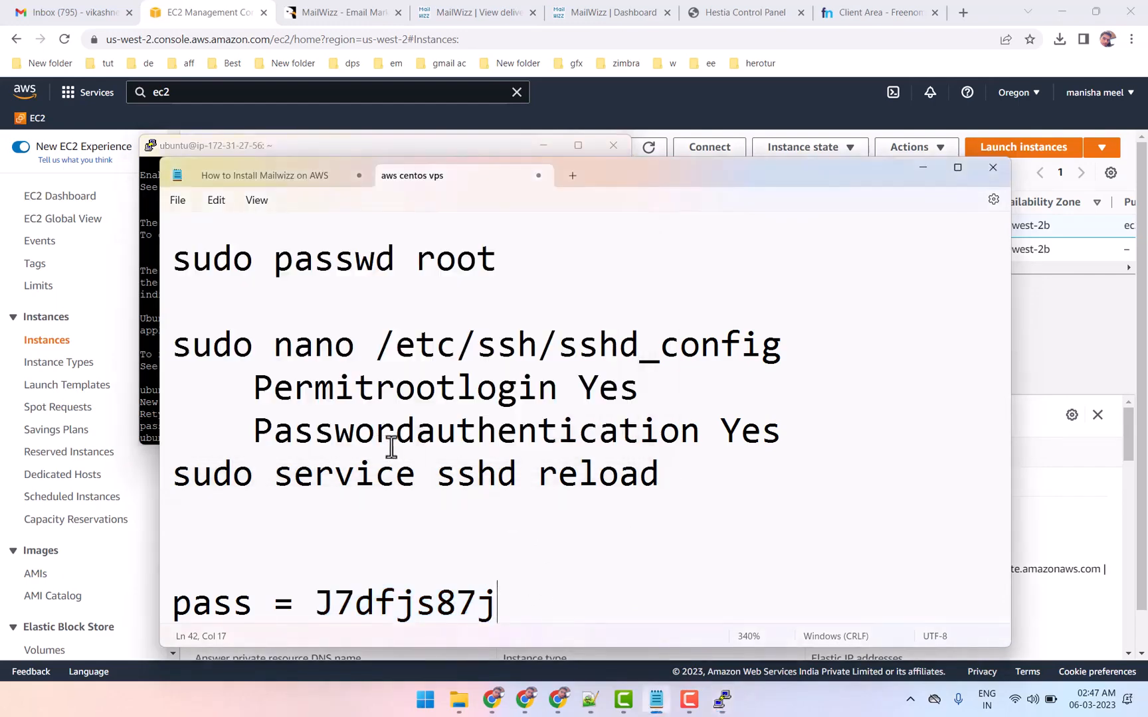
{"action": "left_click_drag", "start_coordinate": [175, 338], "coordinate": [774, 328]}
{"action": "right_click", "coordinate": [711, 349]}
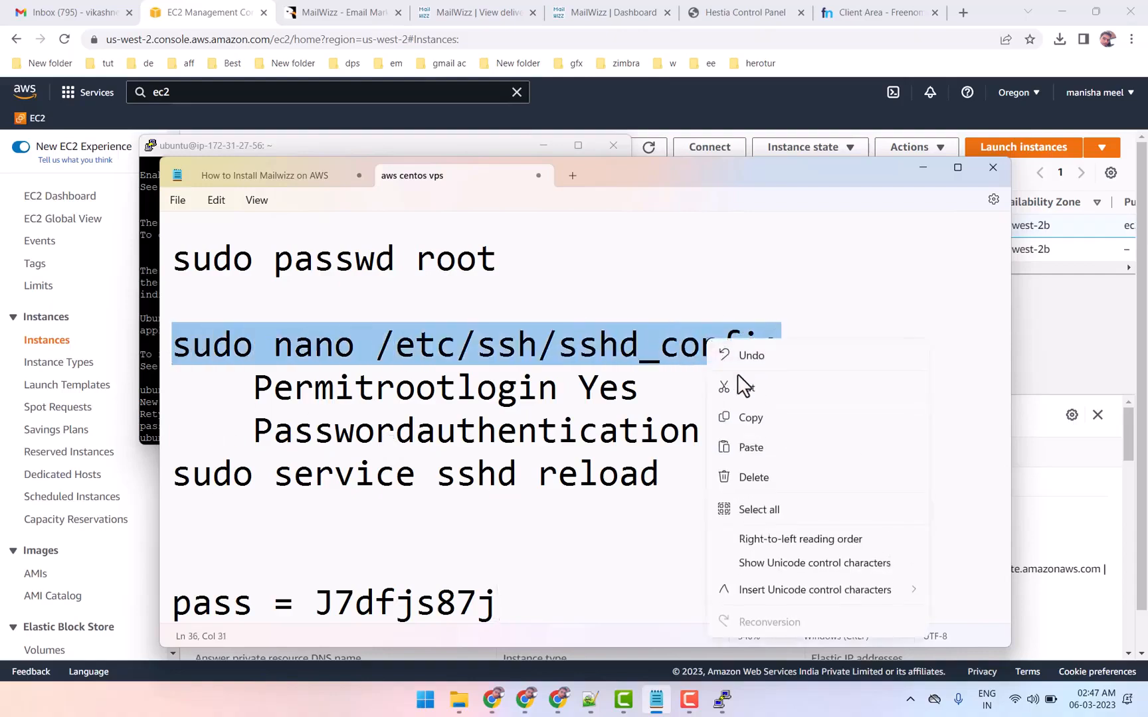
{"action": "left_click", "coordinate": [753, 420]}
{"action": "left_click", "coordinate": [193, 142]}
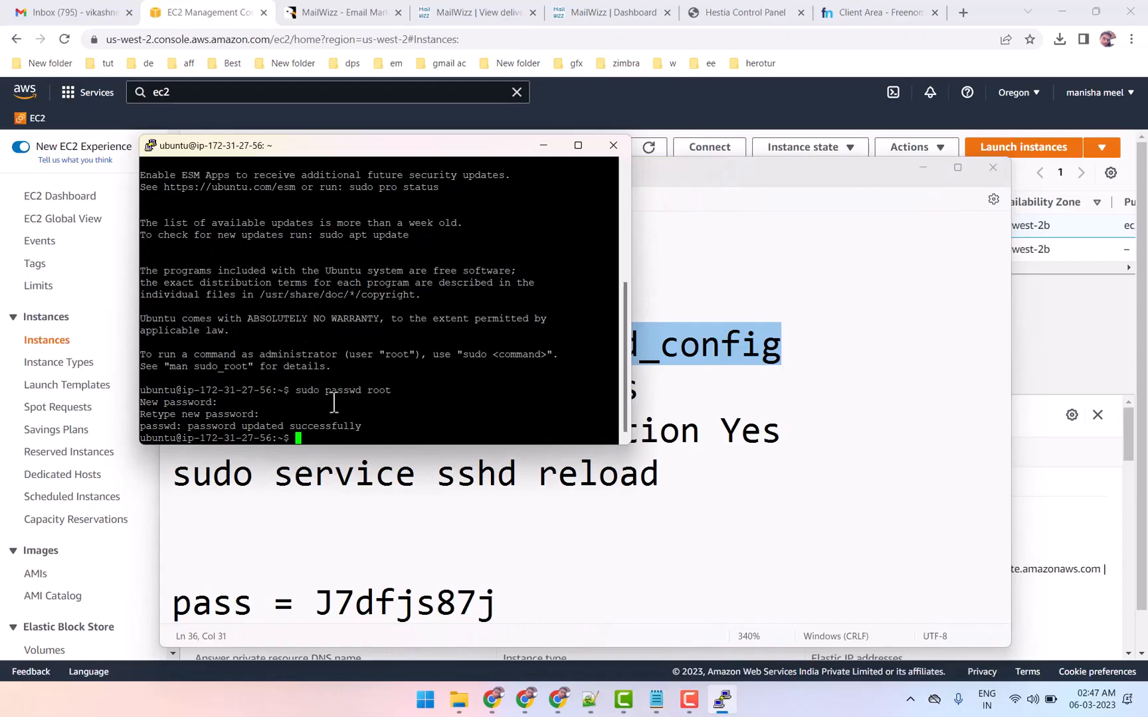
{"action": "right_click", "coordinate": [334, 401]}
{"action": "key", "text": "Return"}
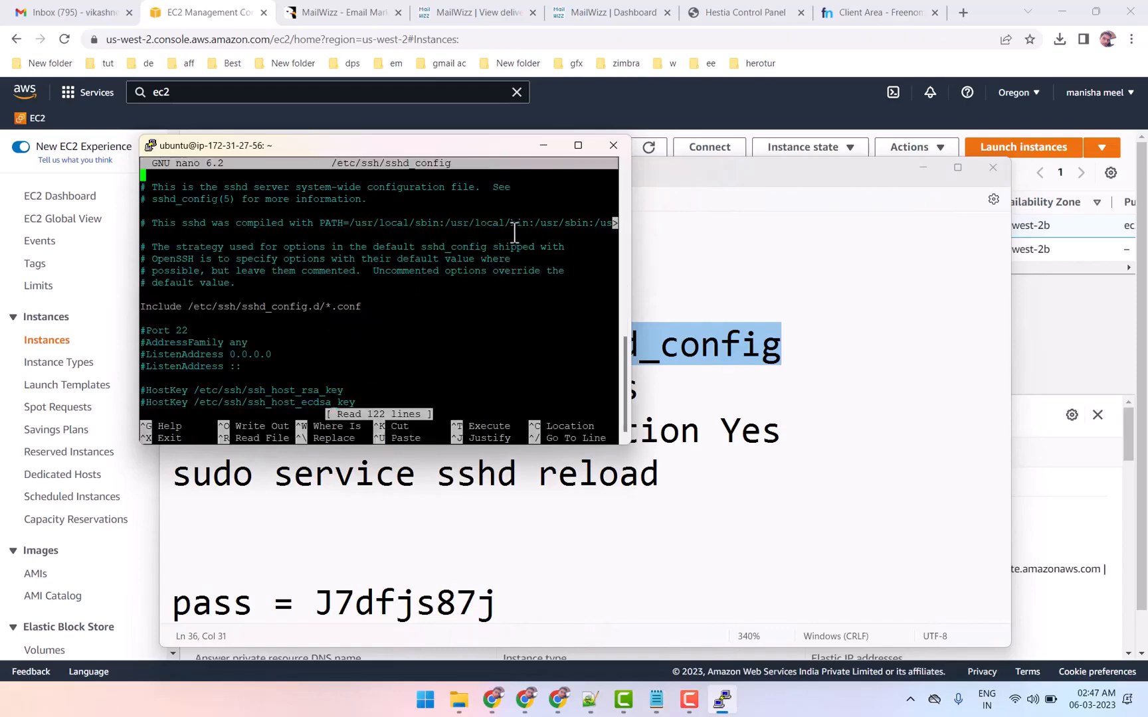
Maximize the terminal, search sshd_config for the root login setting, and uncomment the PermitRootLogin line
{"action": "left_click", "coordinate": [577, 146]}
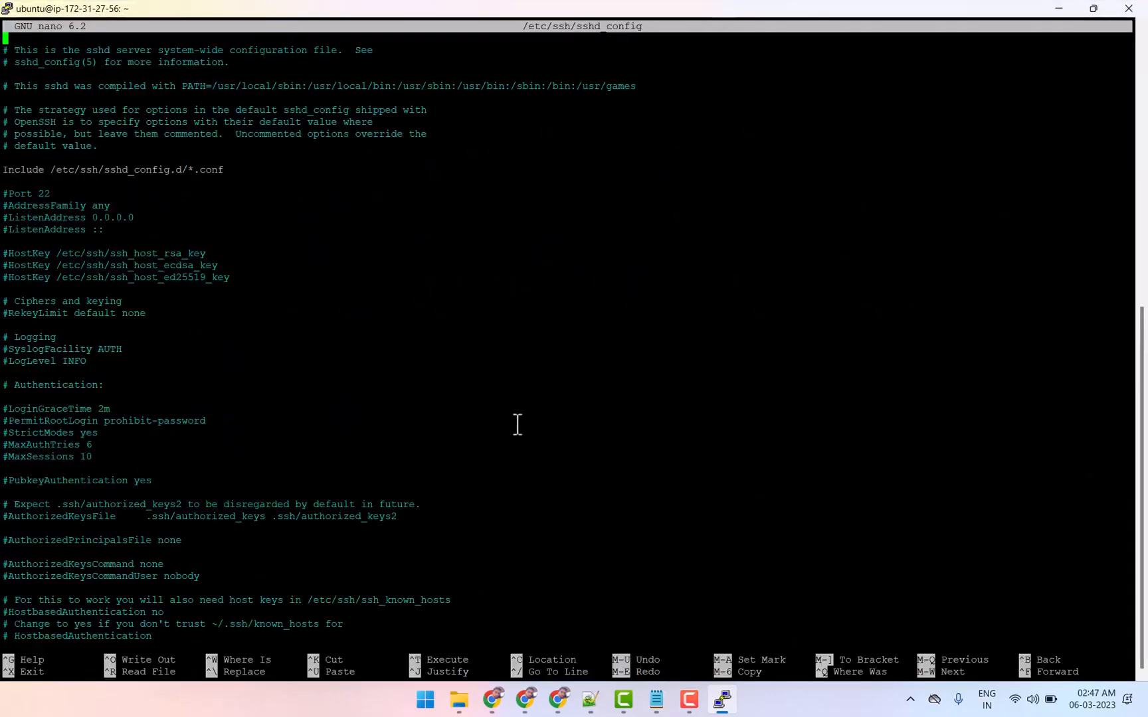
{"action": "key", "text": "ctrl+w"}
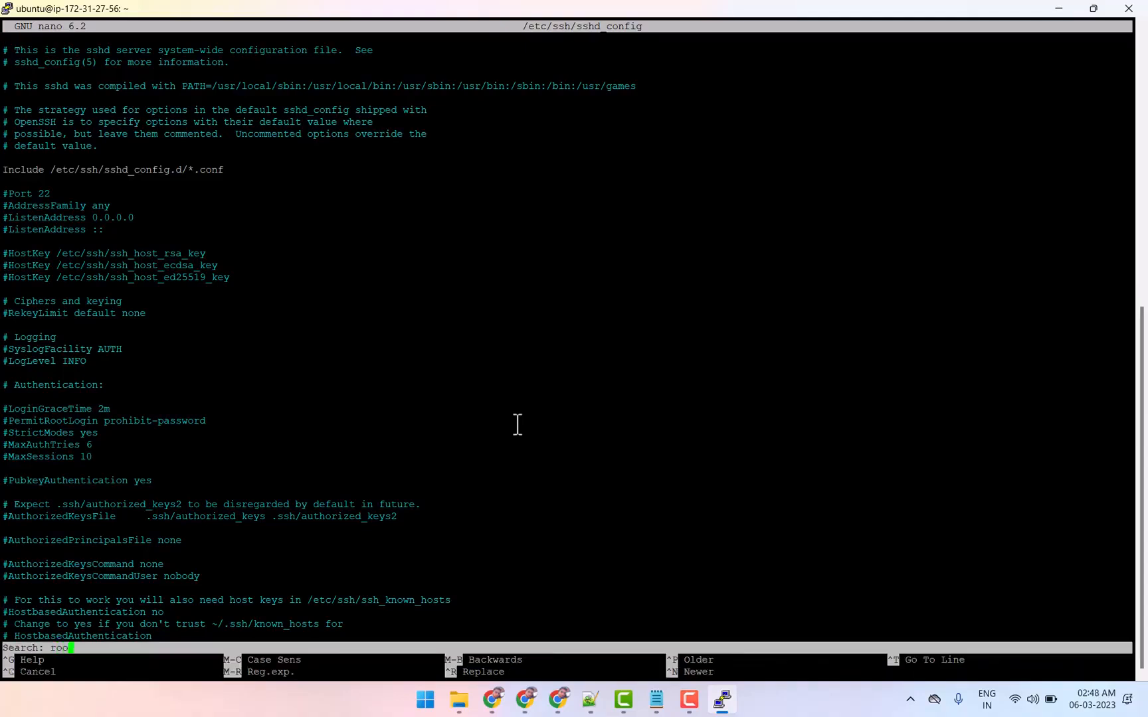
{"action": "key", "text": "Return"}
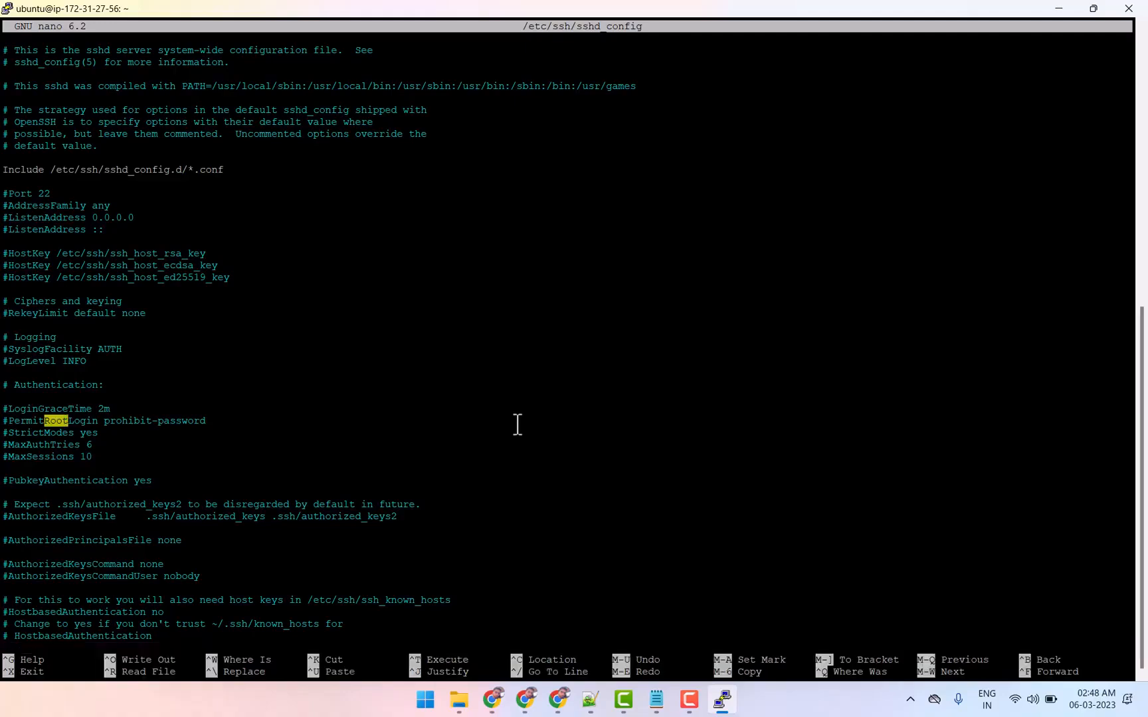
{"action": "key", "text": "Left"}
{"action": "key", "text": "Left"}
{"action": "key", "text": "Left"}
{"action": "key", "text": "Delete"}
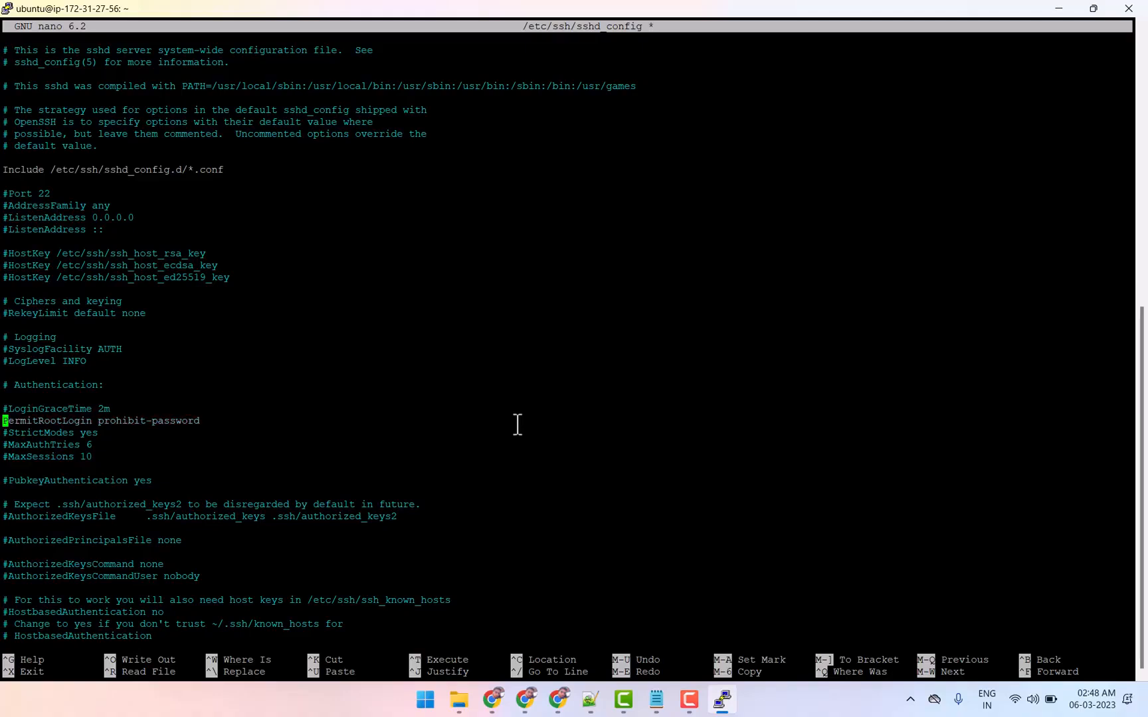
Replace the PermitRootLogin value with yes
{"action": "key", "text": "Right"}
{"action": "key", "text": "Right"}
{"action": "key", "text": "Right"}
{"action": "key", "text": "Right"}
{"action": "key", "text": "Right"}
{"action": "key", "text": "Right"}
{"action": "key", "text": "Right"}
{"action": "key", "text": "Right"}
{"action": "key", "text": "Right"}
{"action": "key", "text": "Right"}
{"action": "key", "text": "Right"}
{"action": "key", "text": "Right"}
{"action": "key", "text": "Right"}
{"action": "key", "text": "Right"}
{"action": "key", "text": "Right"}
{"action": "key", "text": "Right"}
{"action": "key", "text": "Right"}
{"action": "key", "text": "Right"}
{"action": "key", "text": "Right"}
{"action": "key", "text": "Right"}
{"action": "key", "text": "BackSpace"}
{"action": "key", "text": "BackSpace"}
{"action": "key", "text": "BackSpace"}
{"action": "key", "text": "BackSpace"}
{"action": "key", "text": "BackSpace"}
{"action": "key", "text": "BackSpace"}
{"action": "key", "text": "BackSpace"}
{"action": "key", "text": "BackSpace"}
{"action": "key", "text": "BackSpace"}
{"action": "key", "text": "BackSpace"}
{"action": "key", "text": "BackSpace"}
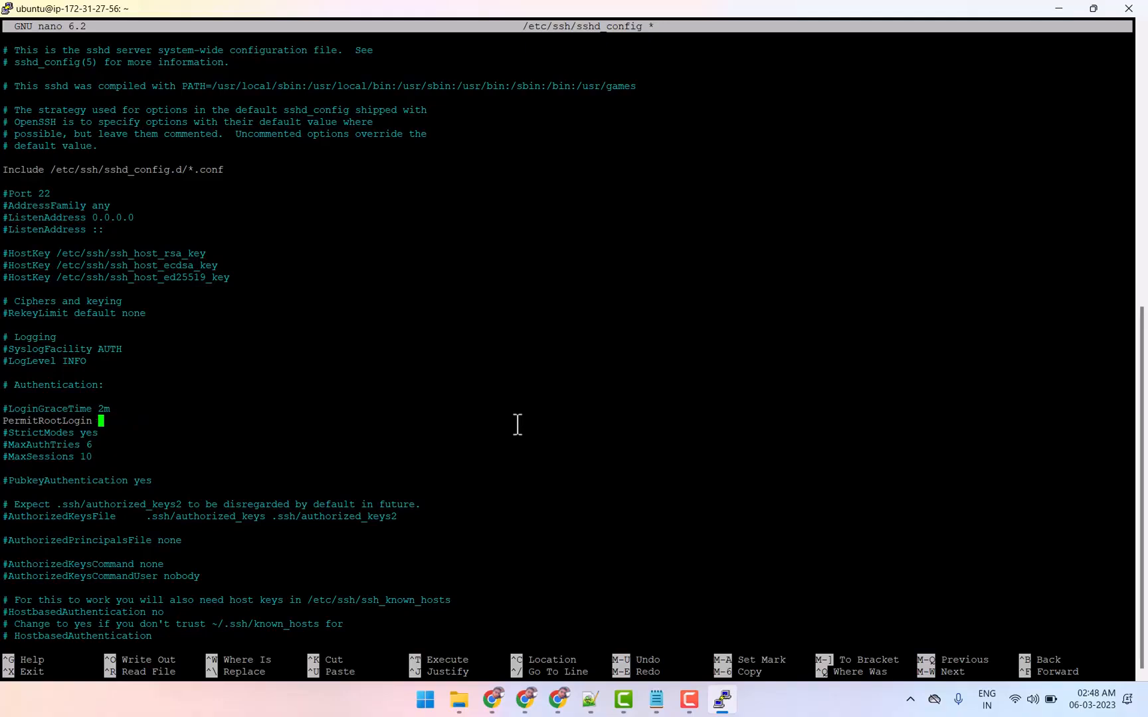
{"action": "type", "text": "yes"}
Set the PasswordAuthentication line in sshd_config to yes
{"action": "key", "text": "Down"}
{"action": "key", "text": "Down"}
{"action": "key", "text": "Down"}
{"action": "key", "text": "Down"}
{"action": "key", "text": "Down"}
{"action": "key", "text": "Down"}
{"action": "key", "text": "Down"}
{"action": "key", "text": "Down"}
{"action": "key", "text": "Down"}
{"action": "key", "text": "Down"}
{"action": "key", "text": "Down"}
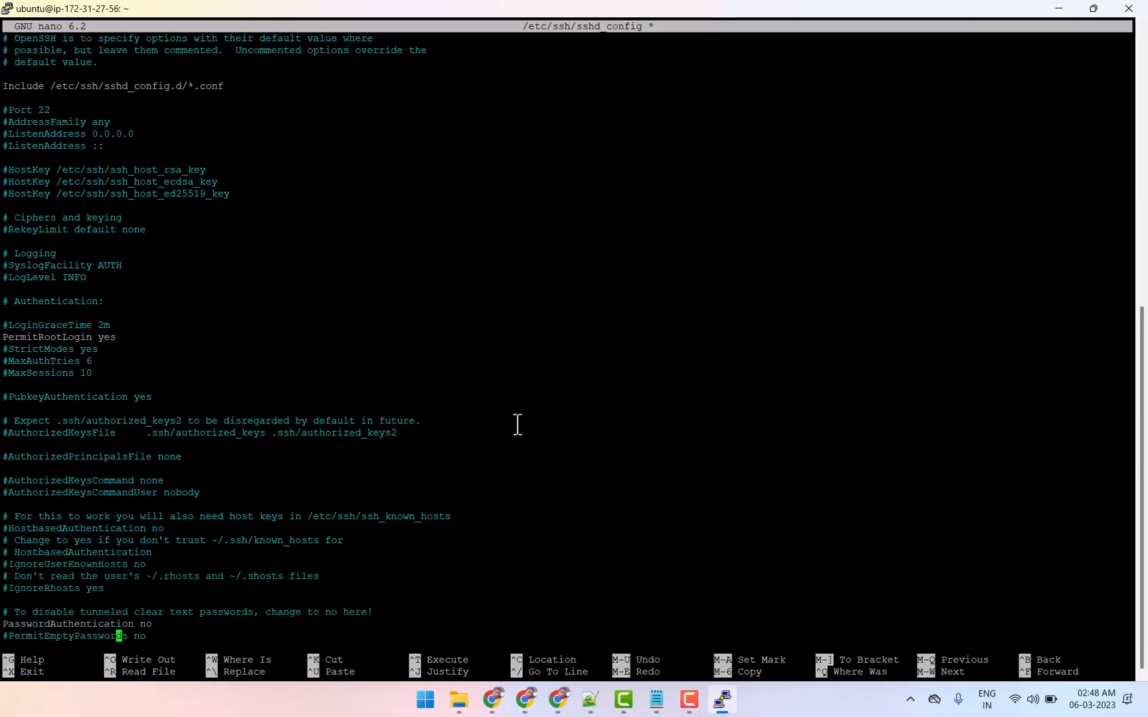
{"action": "key", "text": "Up"}
{"action": "key", "text": "BackSpace"}
Save the changes to /etc/ssh/sshd_config under the same file name and exit the editor
{"action": "key", "text": "ctrl+x"}
{"action": "key", "text": "y"}
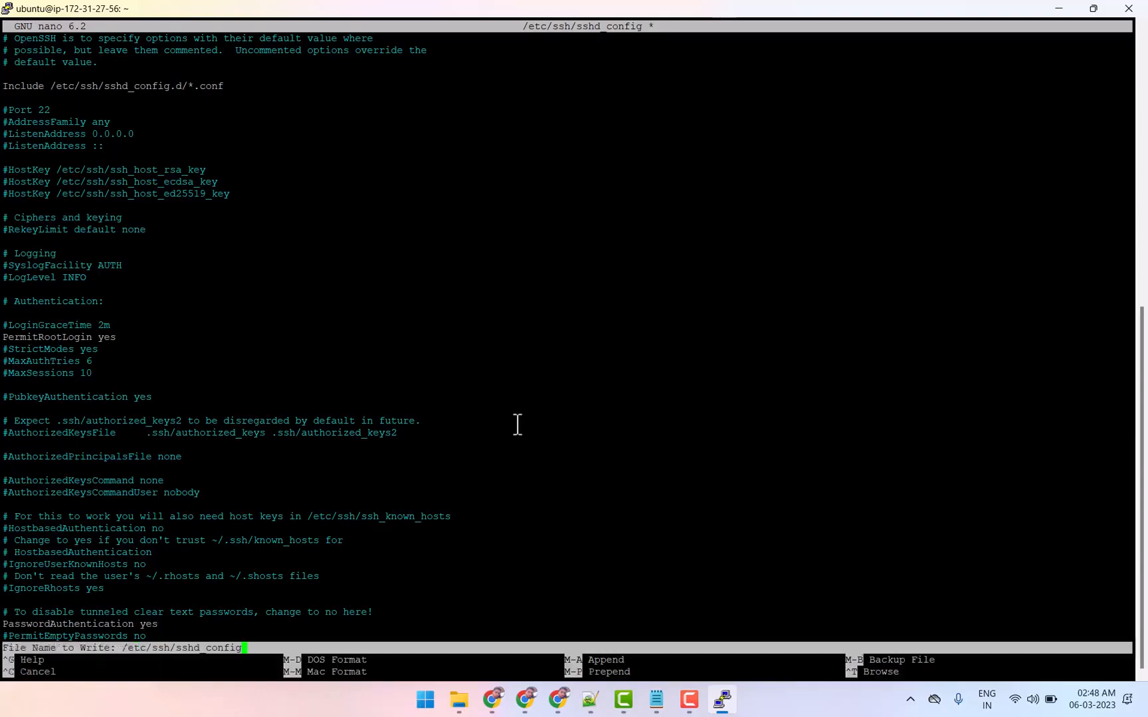
{"action": "key", "text": "Return"}
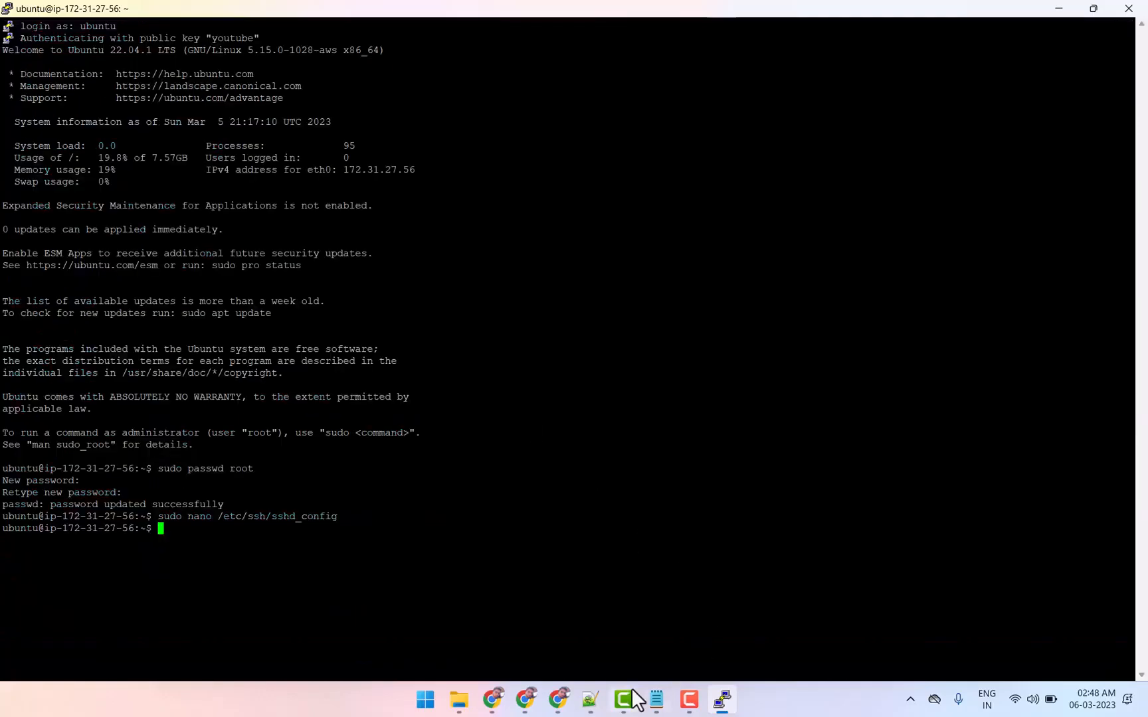
Copy sudo service sshd reload from the notes and run it in the terminal to reload the SSH service
{"action": "left_click", "coordinate": [657, 698]}
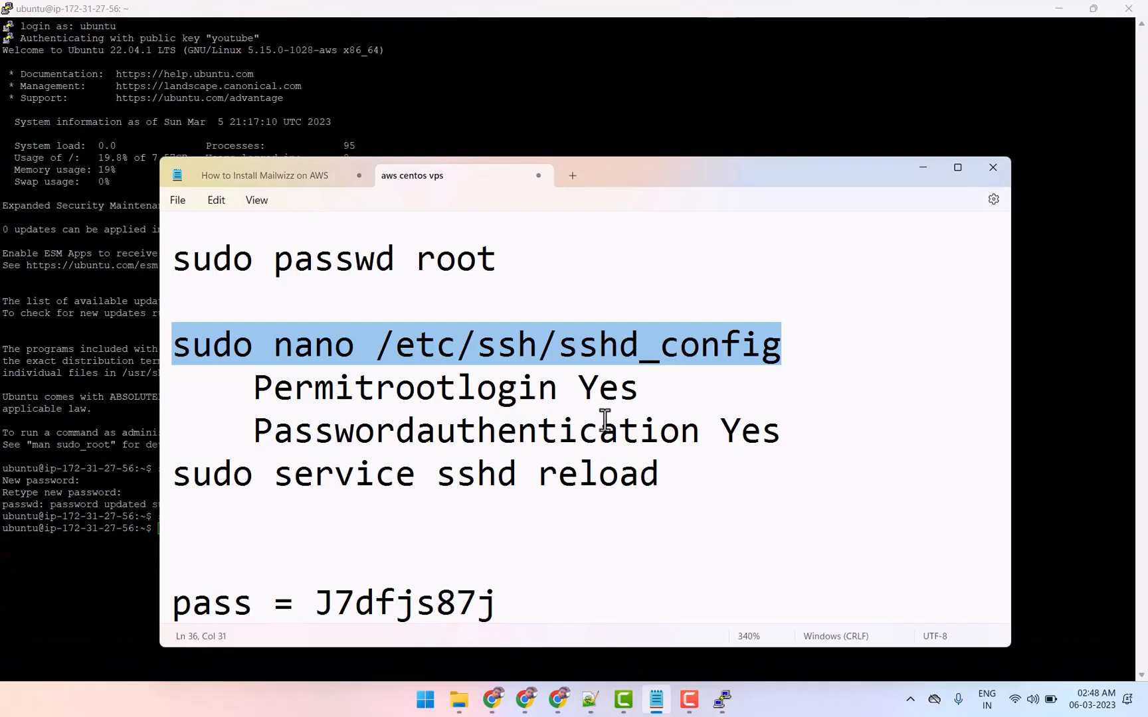
{"action": "left_click_drag", "start_coordinate": [657, 479], "coordinate": [169, 482]}
{"action": "right_click", "coordinate": [269, 487]}
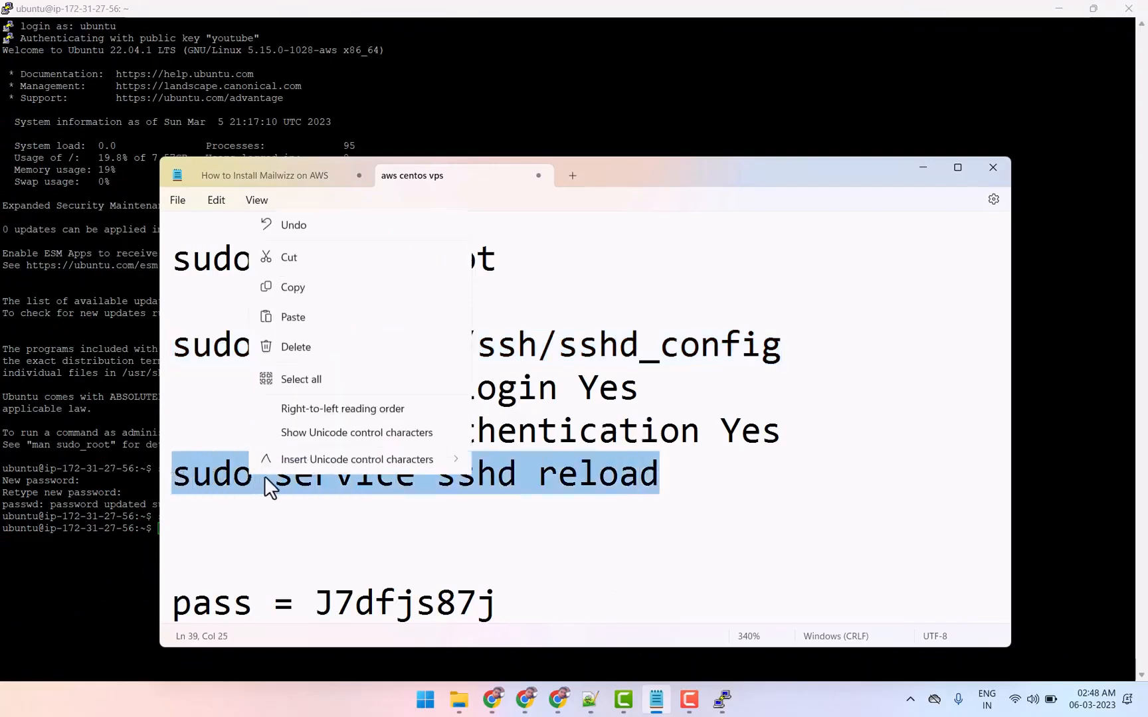
{"action": "left_click", "coordinate": [293, 254]}
{"action": "left_click", "coordinate": [107, 518]}
{"action": "right_click", "coordinate": [178, 526]}
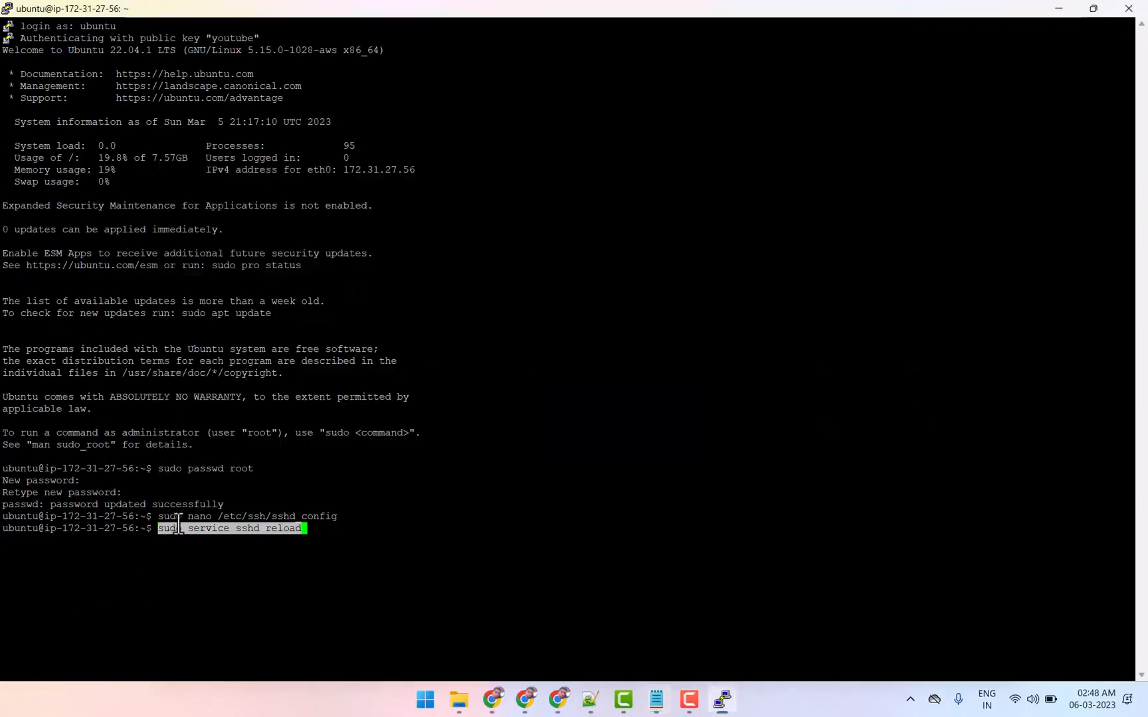
{"action": "key", "text": "Return"}
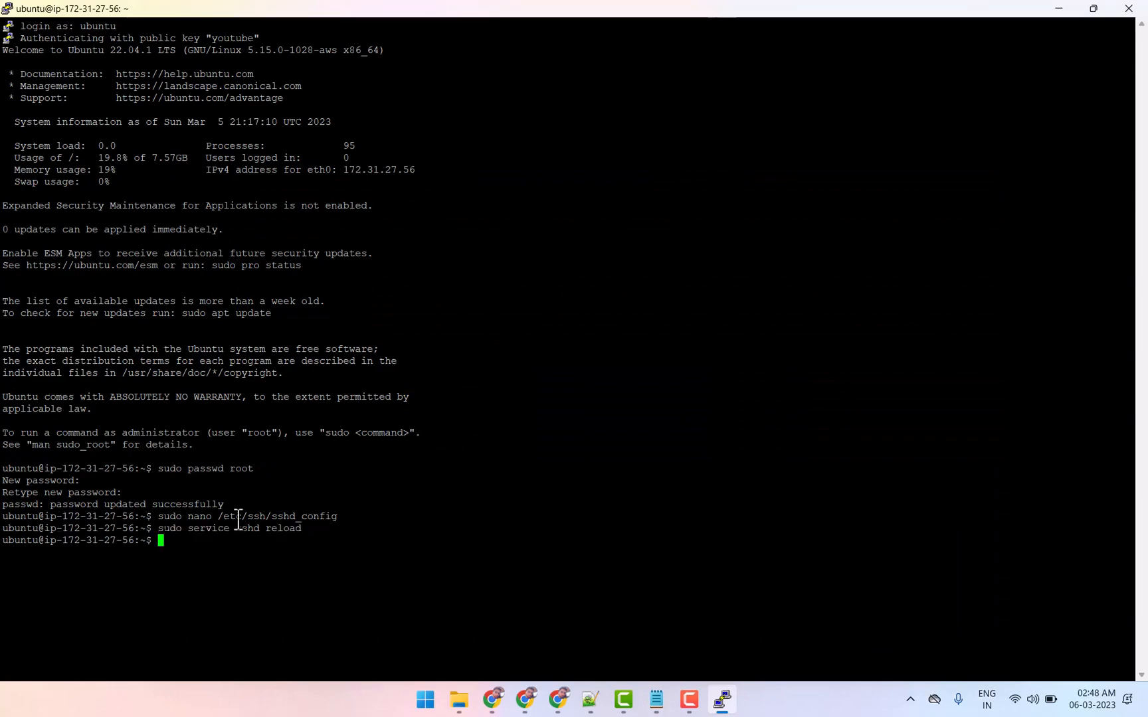
Close the PuTTY session and open Bitvise SSH Client
{"action": "double_click", "coordinate": [898, 12]}
{"action": "left_click_drag", "start_coordinate": [883, 26], "coordinate": [503, 218]}
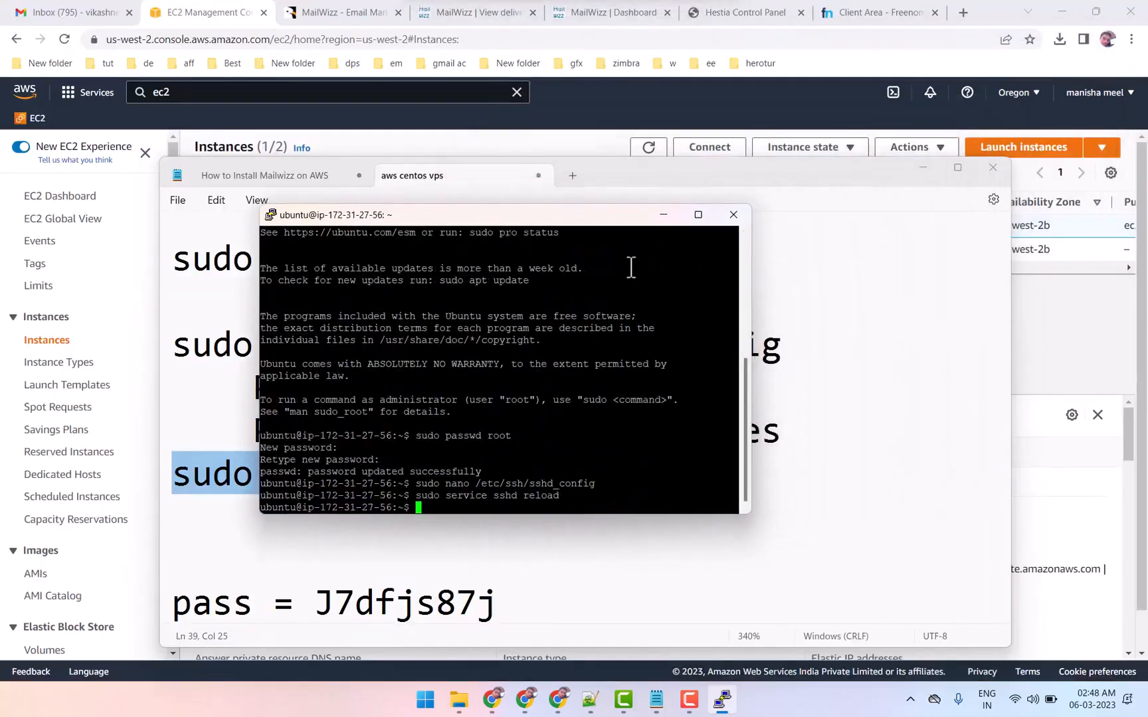
{"action": "left_click", "coordinate": [731, 215]}
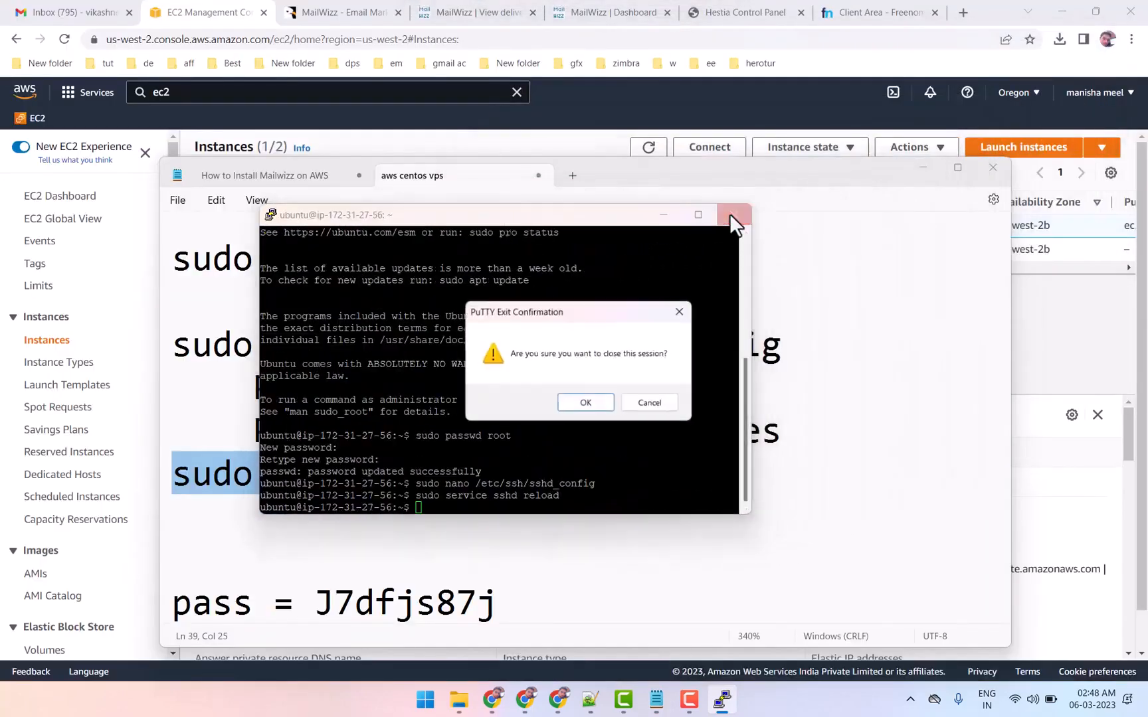
{"action": "left_click", "coordinate": [587, 405]}
{"action": "left_click", "coordinate": [447, 704]}
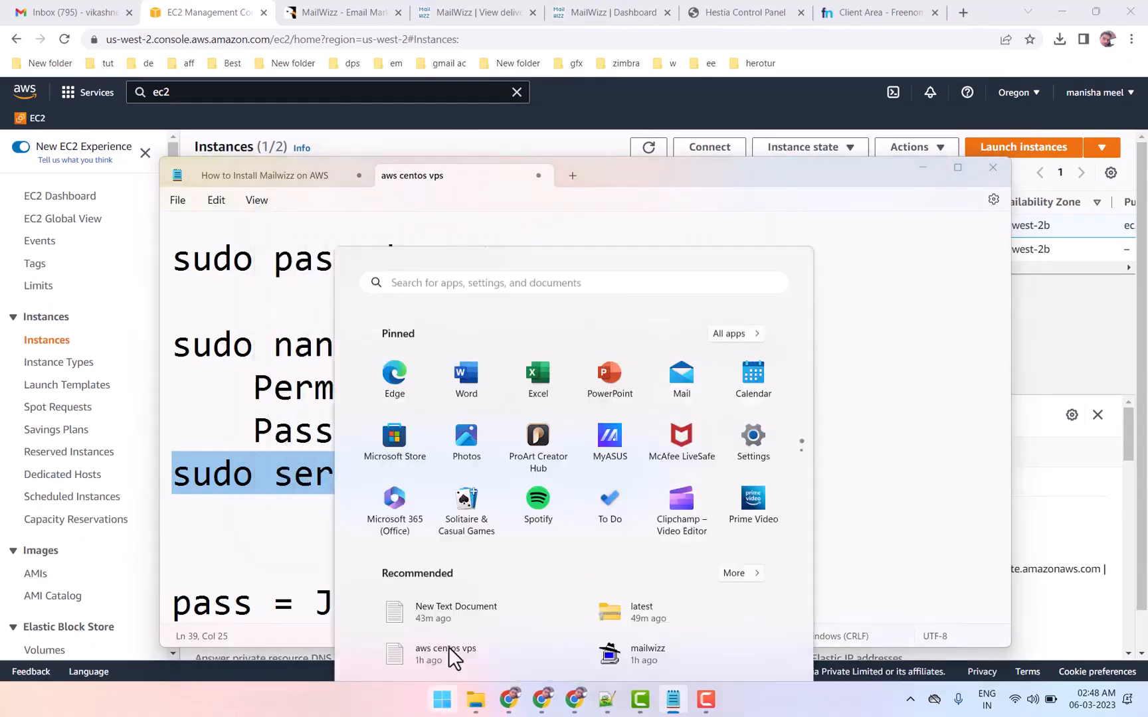
{"action": "type", "text": "bit"}
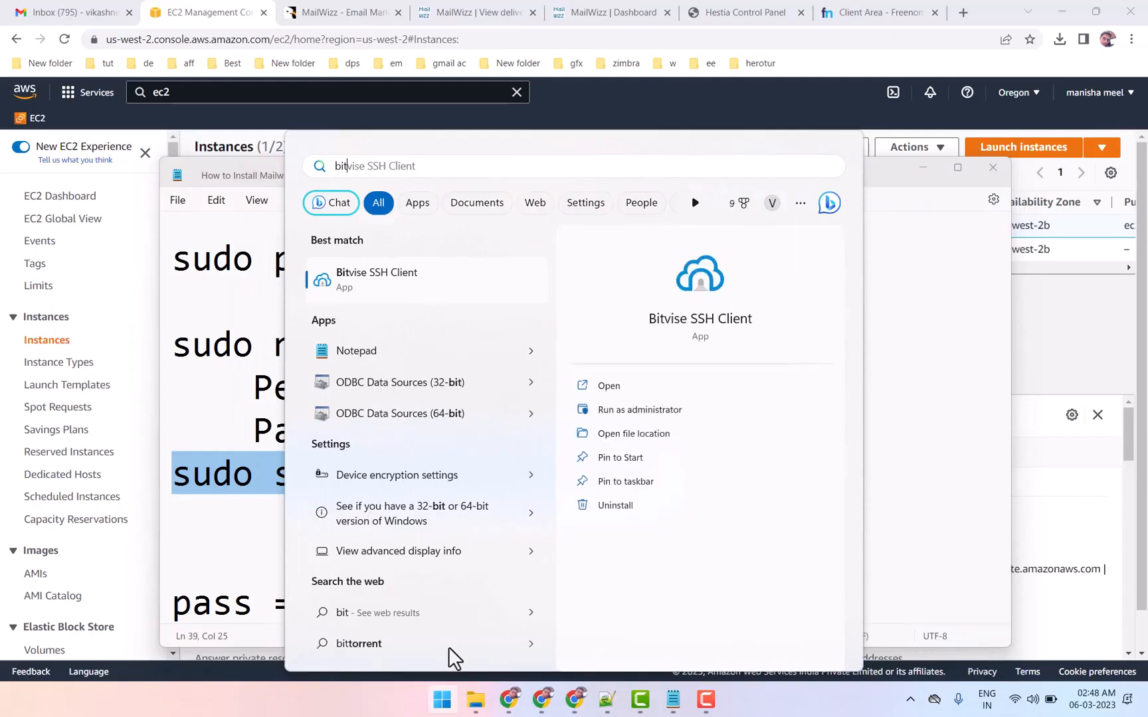
{"action": "key", "text": "Return"}
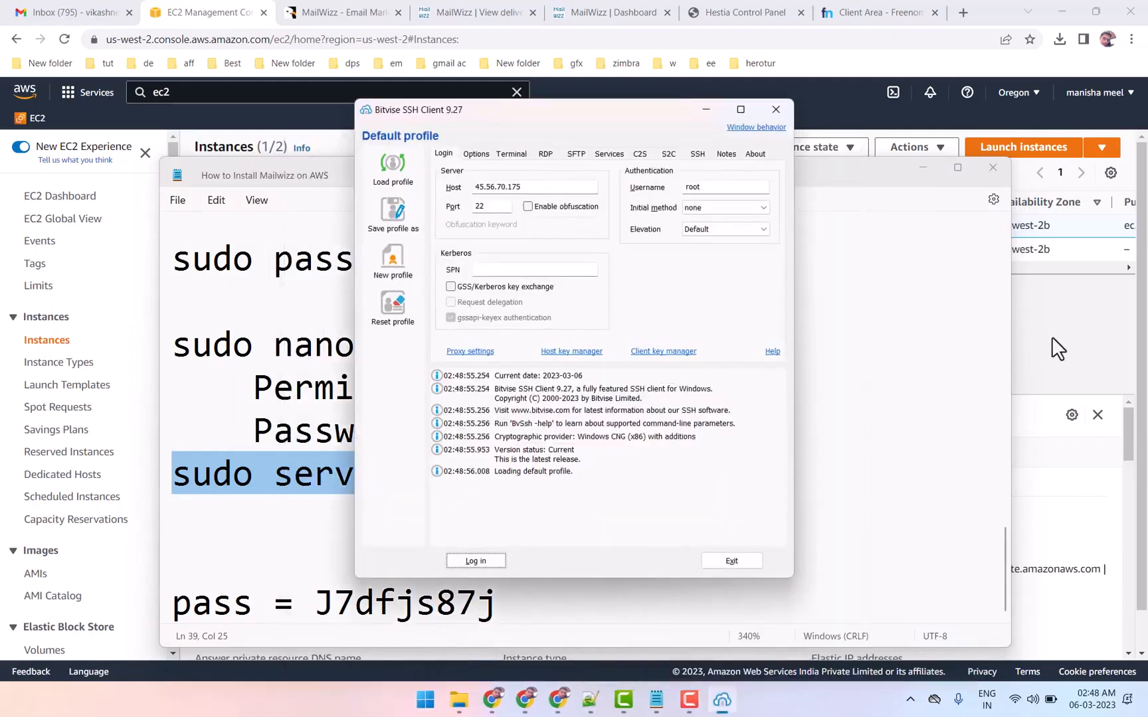
Copy the instance's public IPv4 address from the EC2 console and set it as the host in Bitvise SSH Client
{"action": "left_click", "coordinate": [1052, 338]}
{"action": "left_click", "coordinate": [510, 524]}
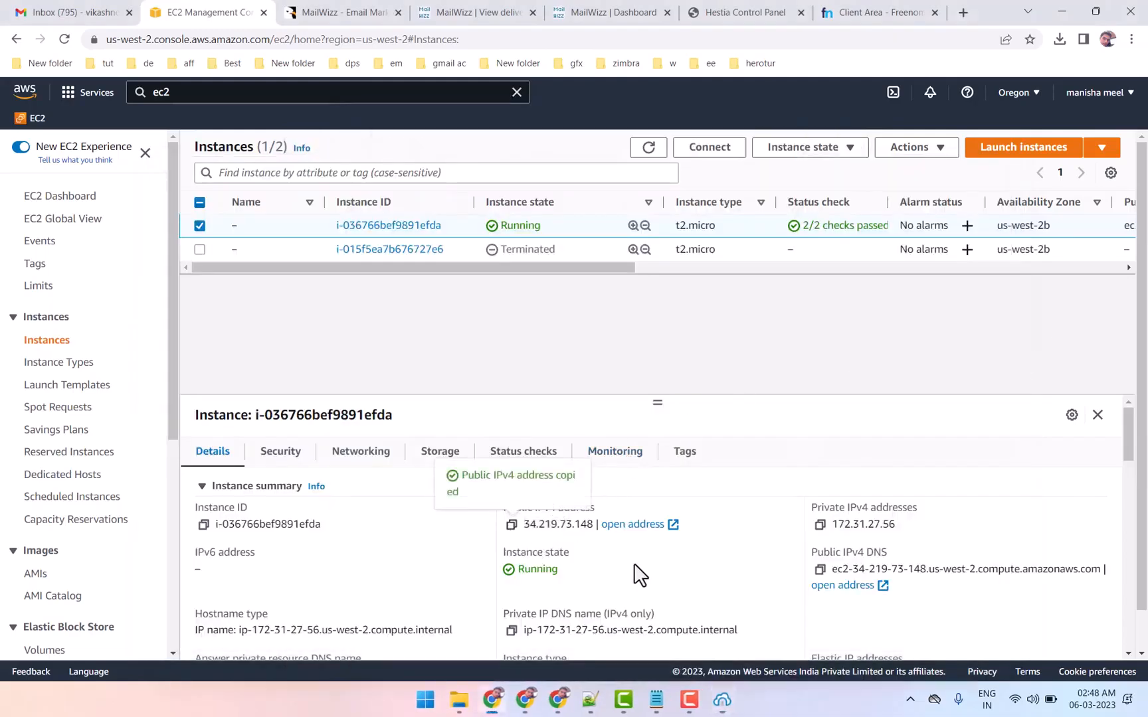
{"action": "left_click", "coordinate": [722, 700]}
{"action": "left_click_drag", "start_coordinate": [556, 187], "coordinate": [438, 204]}
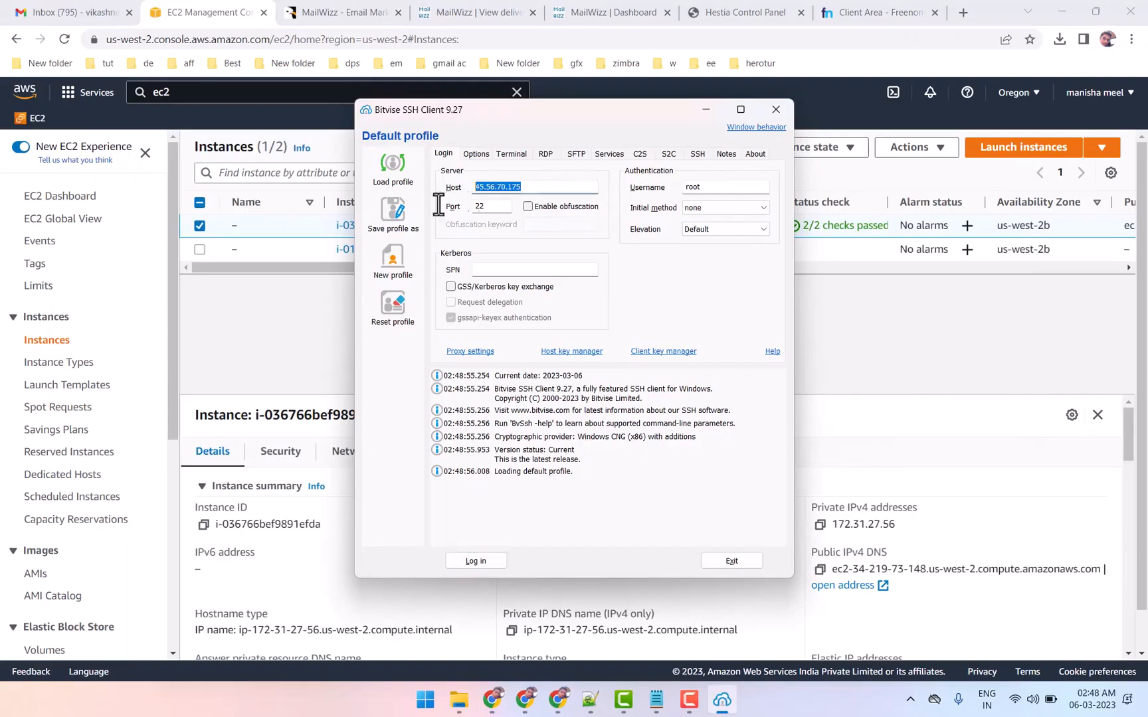
{"action": "right_click", "coordinate": [521, 188]}
{"action": "left_click", "coordinate": [549, 252]}
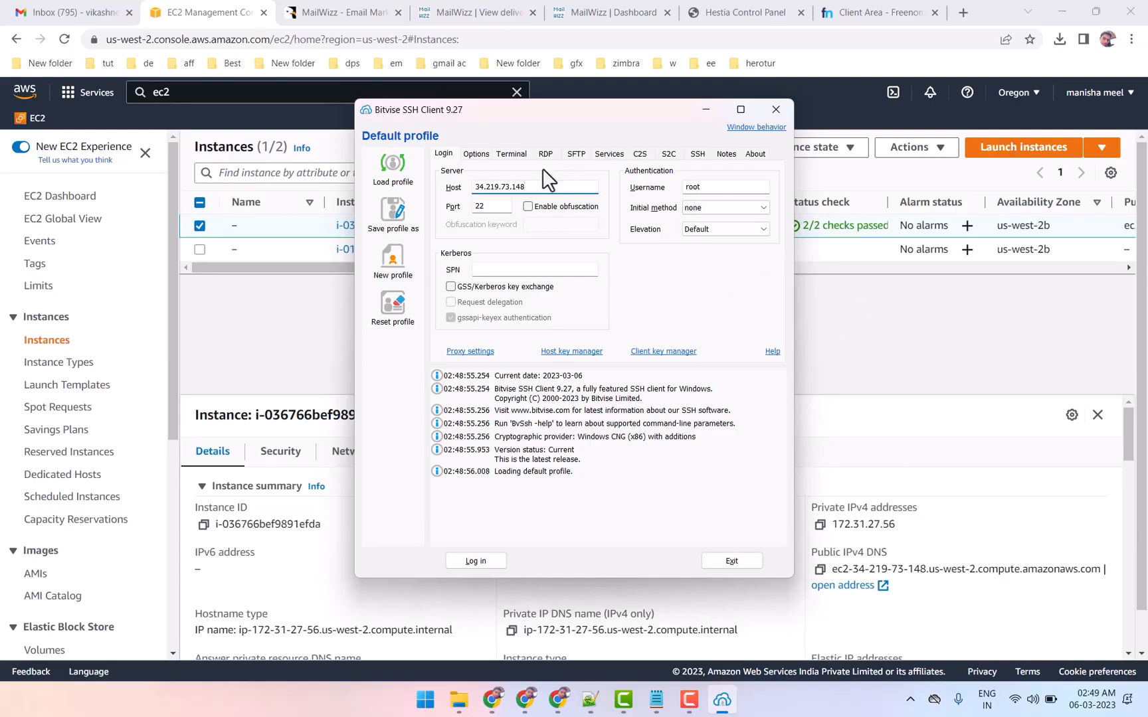
Copy the root password from the aws centos vps notes and minimize the notes window
{"action": "left_click", "coordinate": [876, 332]}
{"action": "left_click", "coordinate": [656, 700]}
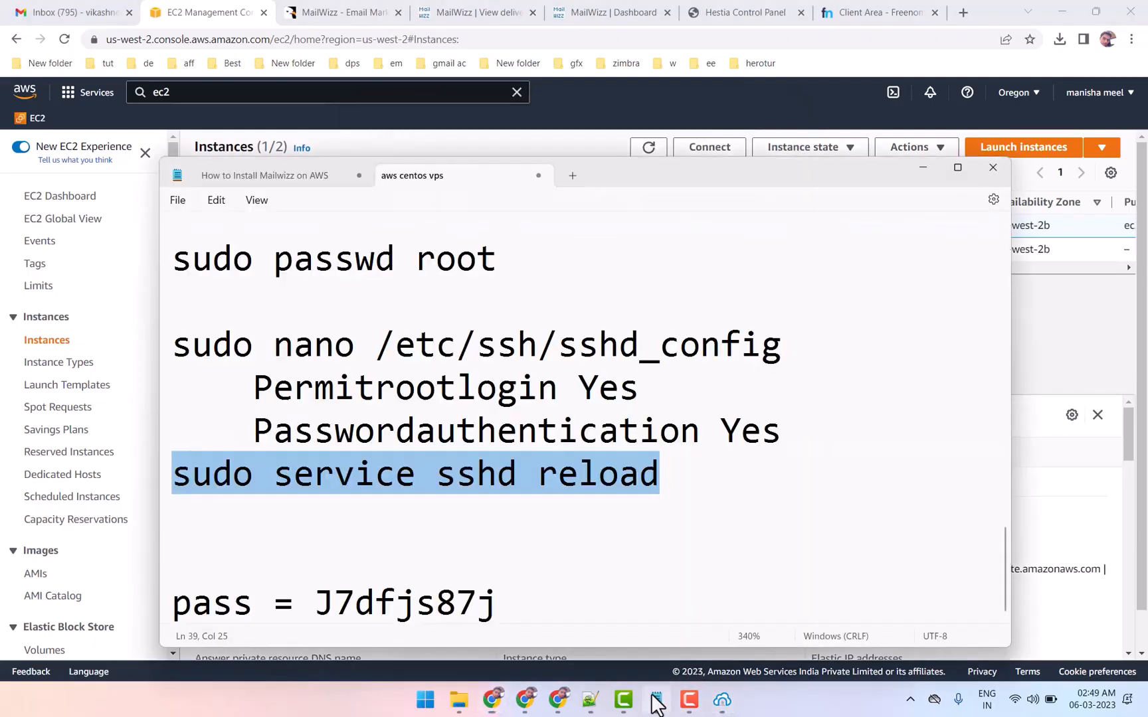
{"action": "double_click", "coordinate": [382, 601]}
{"action": "right_click", "coordinate": [388, 604]}
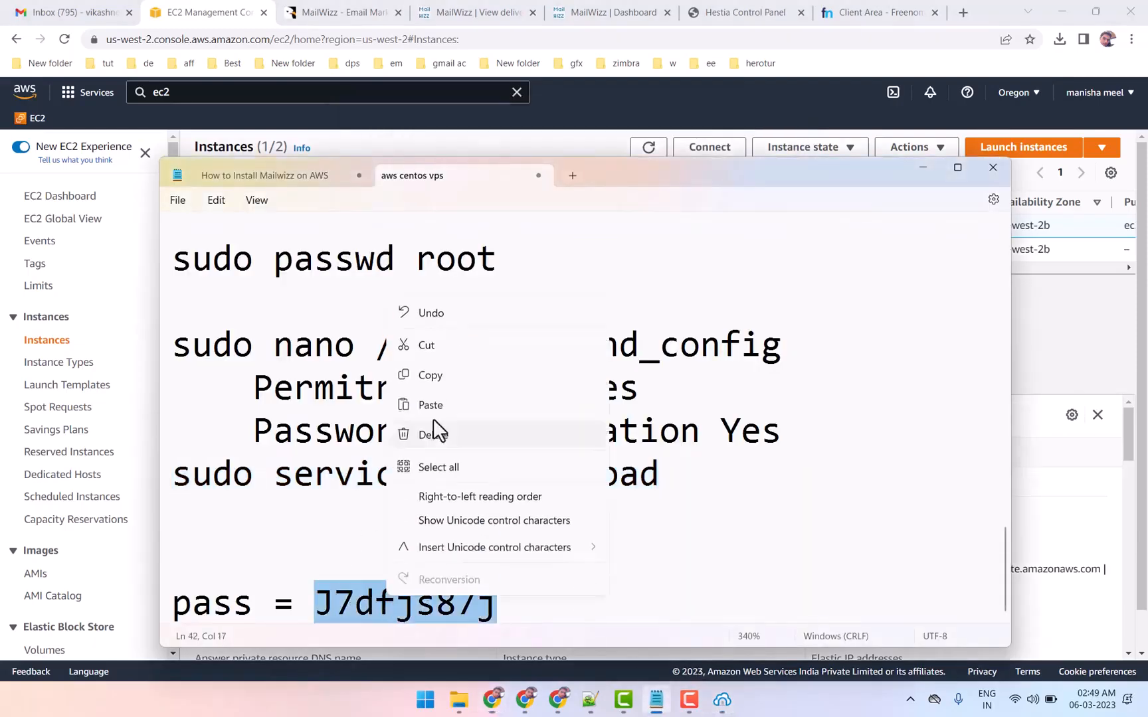
{"action": "left_click", "coordinate": [436, 386]}
{"action": "left_click", "coordinate": [924, 168]}
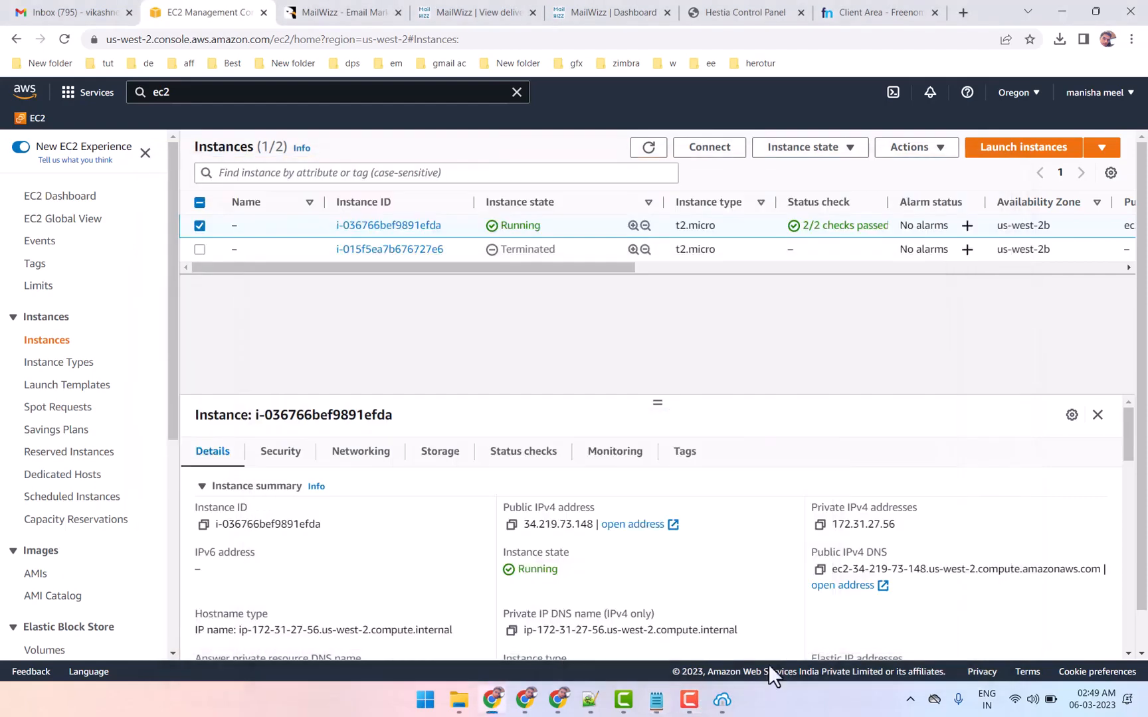
Log in from Bitvise as root, accepting the host key for this connection and pasting the account password, and open a terminal console
{"action": "left_click", "coordinate": [721, 699]}
{"action": "left_click", "coordinate": [472, 561]}
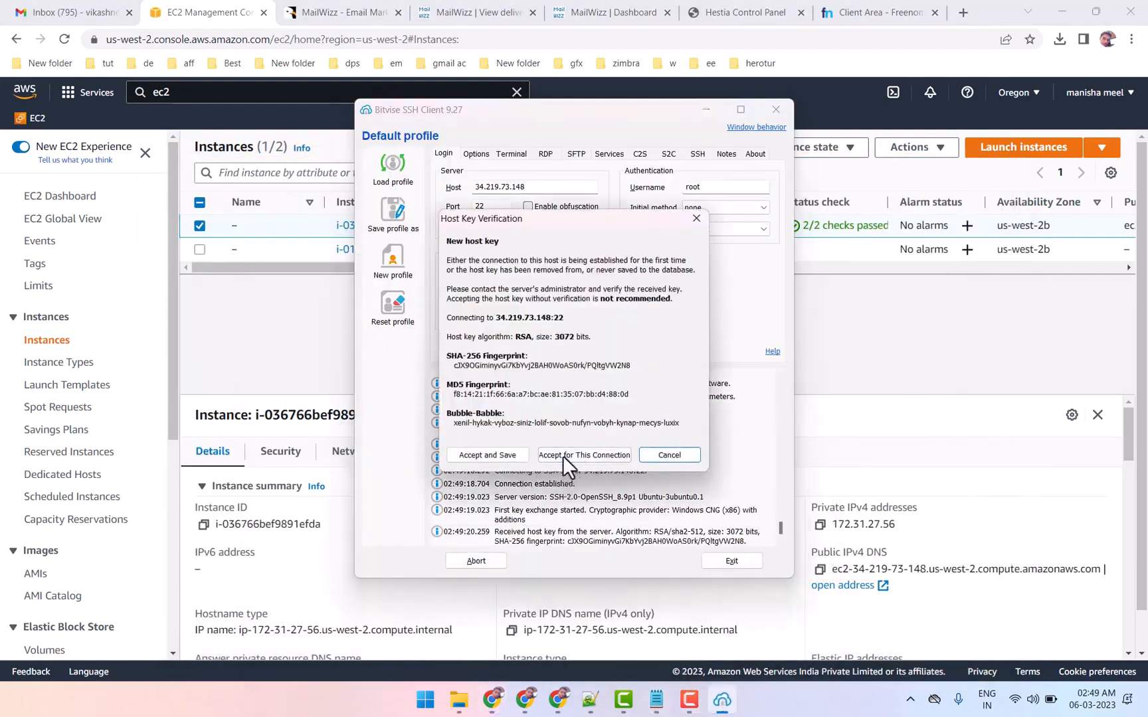
{"action": "left_click", "coordinate": [562, 456]}
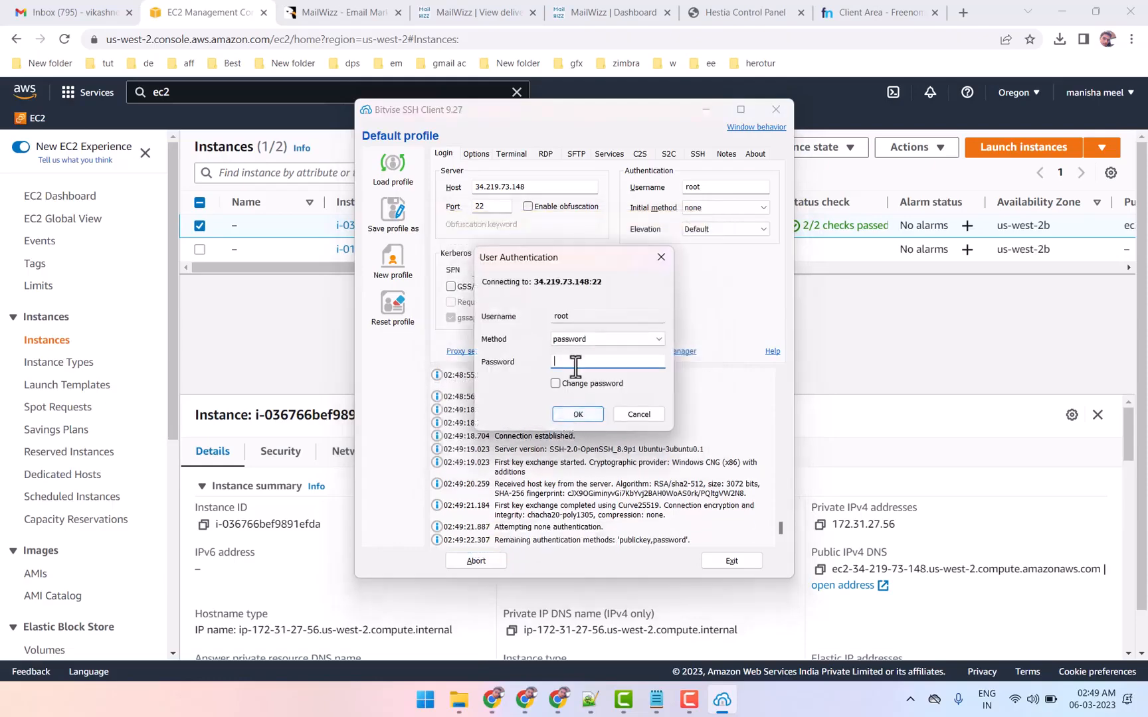
{"action": "right_click", "coordinate": [574, 362]}
{"action": "left_click", "coordinate": [614, 424]}
{"action": "left_click", "coordinate": [570, 413]}
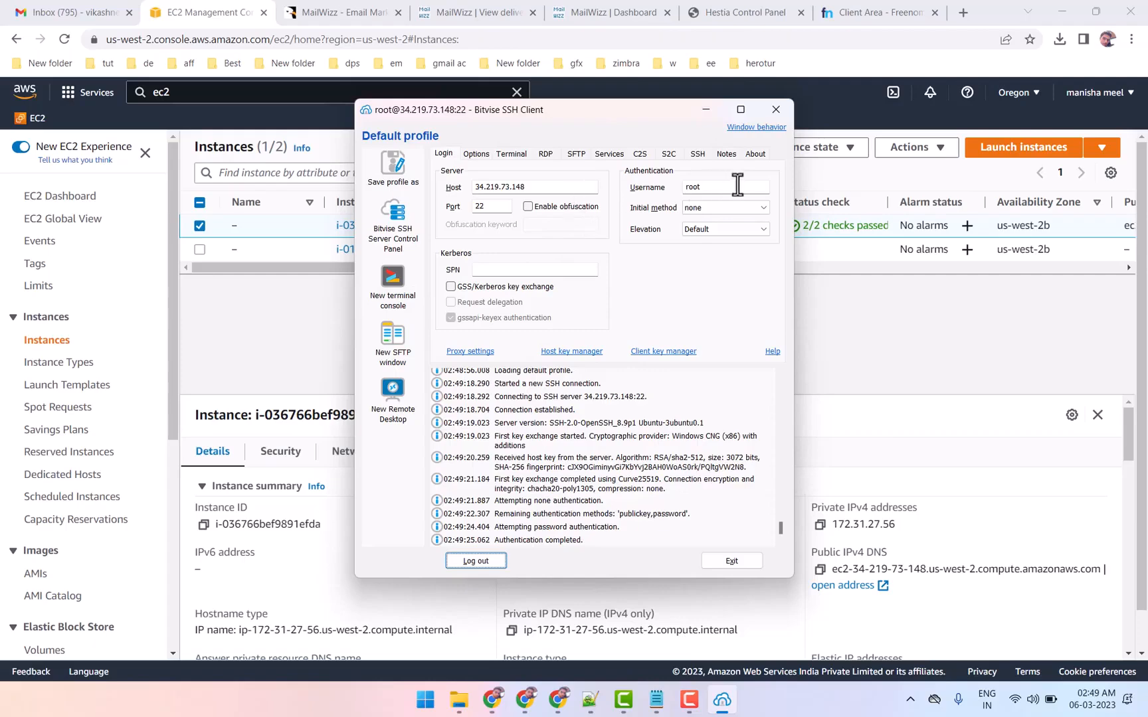
{"action": "left_click", "coordinate": [402, 290]}
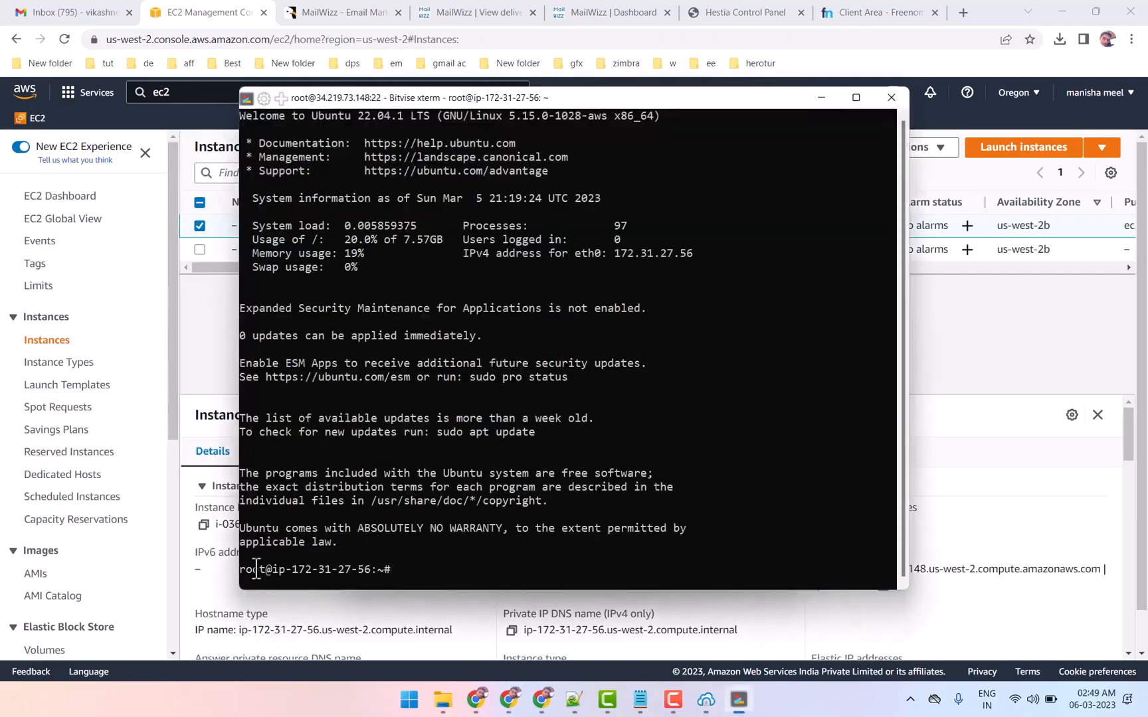
{"action": "left_click_drag", "start_coordinate": [239, 569], "coordinate": [266, 569]}
Copy the wget command for hst-install.sh from Step 3 on the Hestia website and run it in the root terminal
{"action": "left_click", "coordinate": [747, 12]}
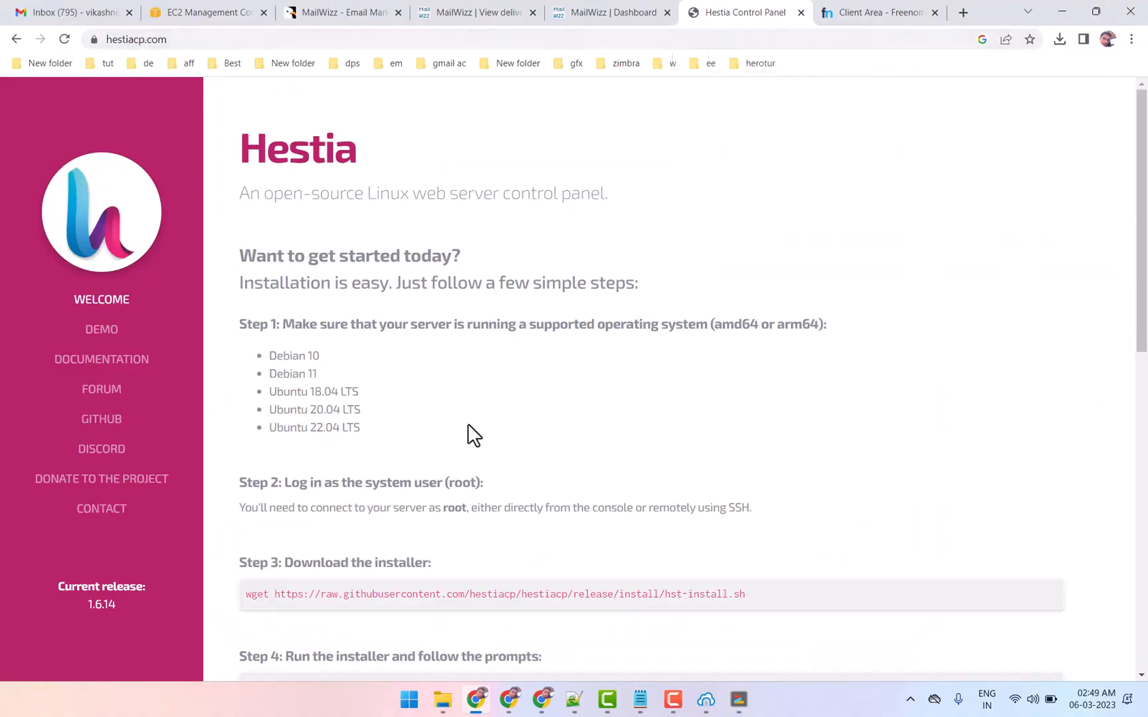
{"action": "scroll", "coordinate": [405, 466], "scroll_direction": "down", "scroll_amount": 3}
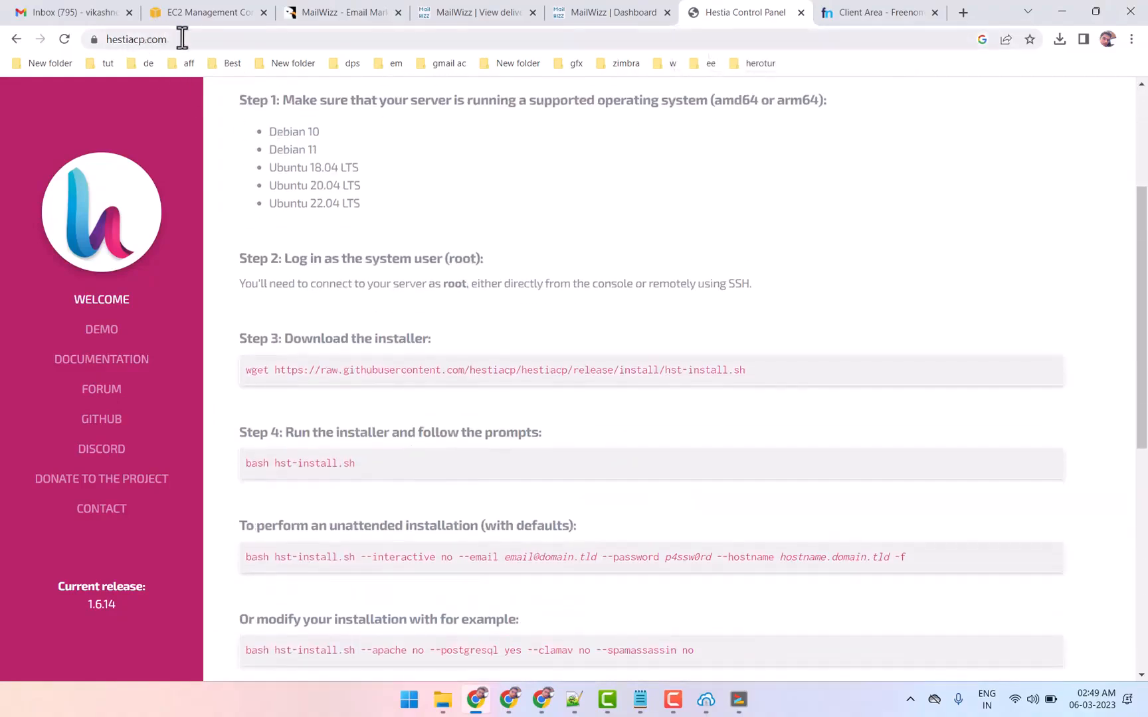
{"action": "left_click", "coordinate": [182, 38]}
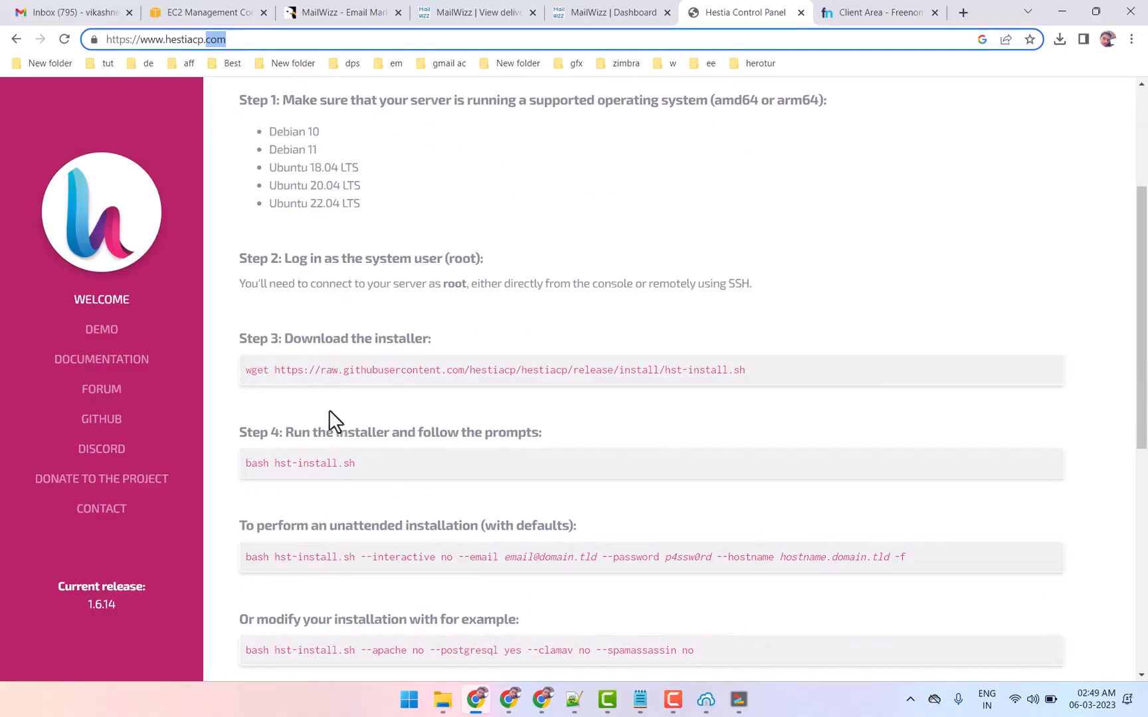
{"action": "triple_click", "coordinate": [277, 370]}
{"action": "right_click", "coordinate": [283, 376]}
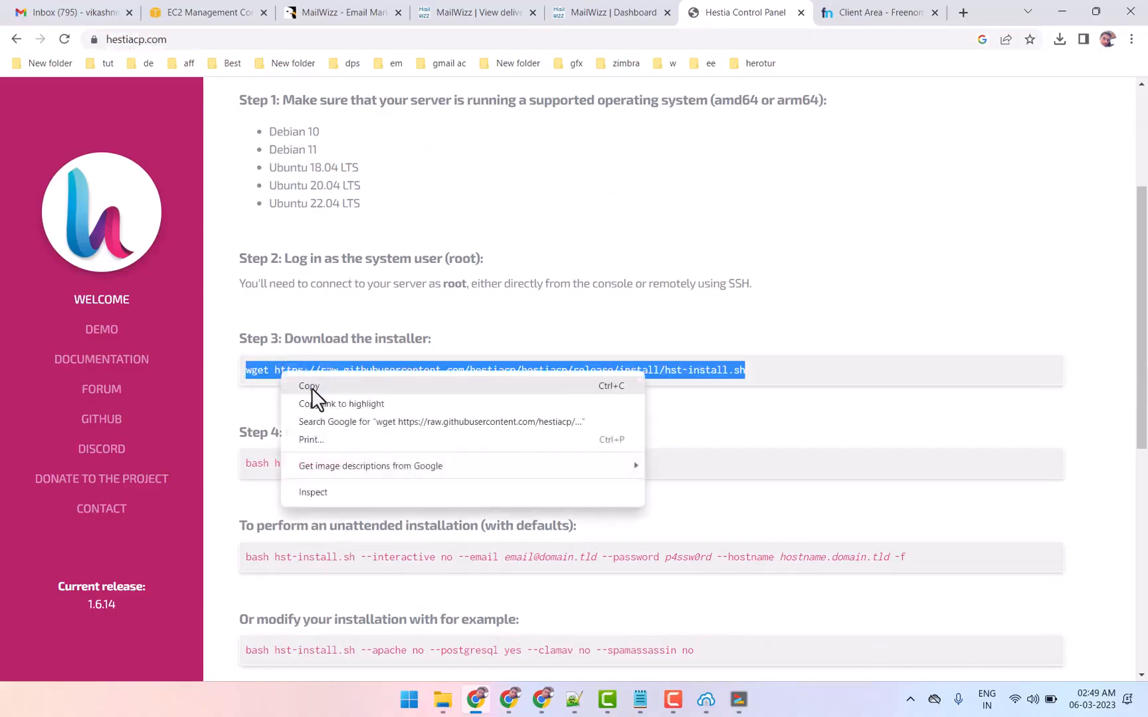
{"action": "left_click", "coordinate": [311, 388]}
{"action": "left_click", "coordinate": [739, 699]}
{"action": "right_click", "coordinate": [478, 471]}
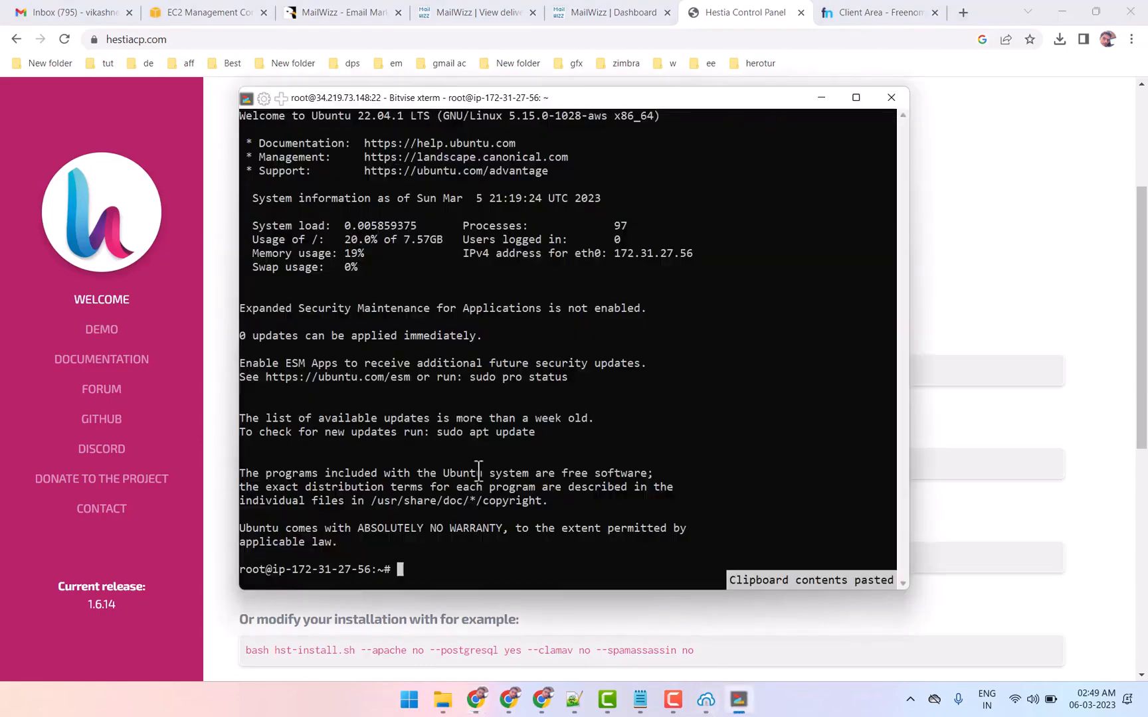
Copy bash hst-install.sh from Step 4 on the Hestia website and try to run the installer in the terminal
{"action": "left_click", "coordinate": [1003, 346]}
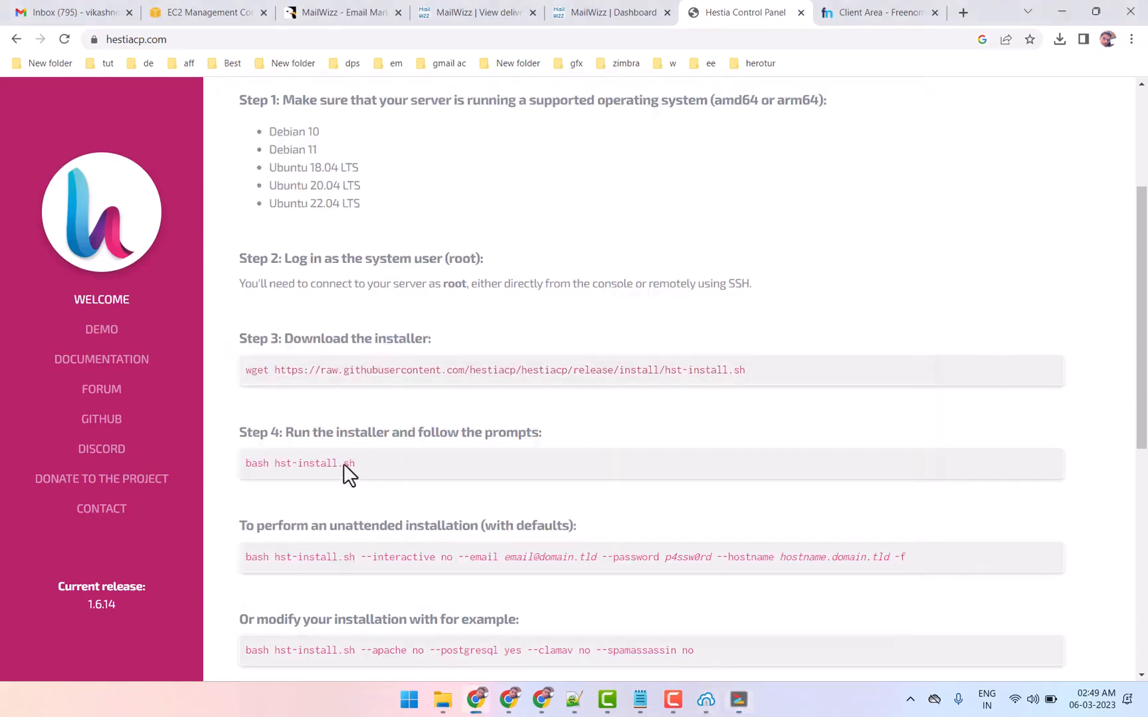
{"action": "triple_click", "coordinate": [326, 463]}
{"action": "right_click", "coordinate": [326, 463]}
{"action": "left_click", "coordinate": [452, 491]}
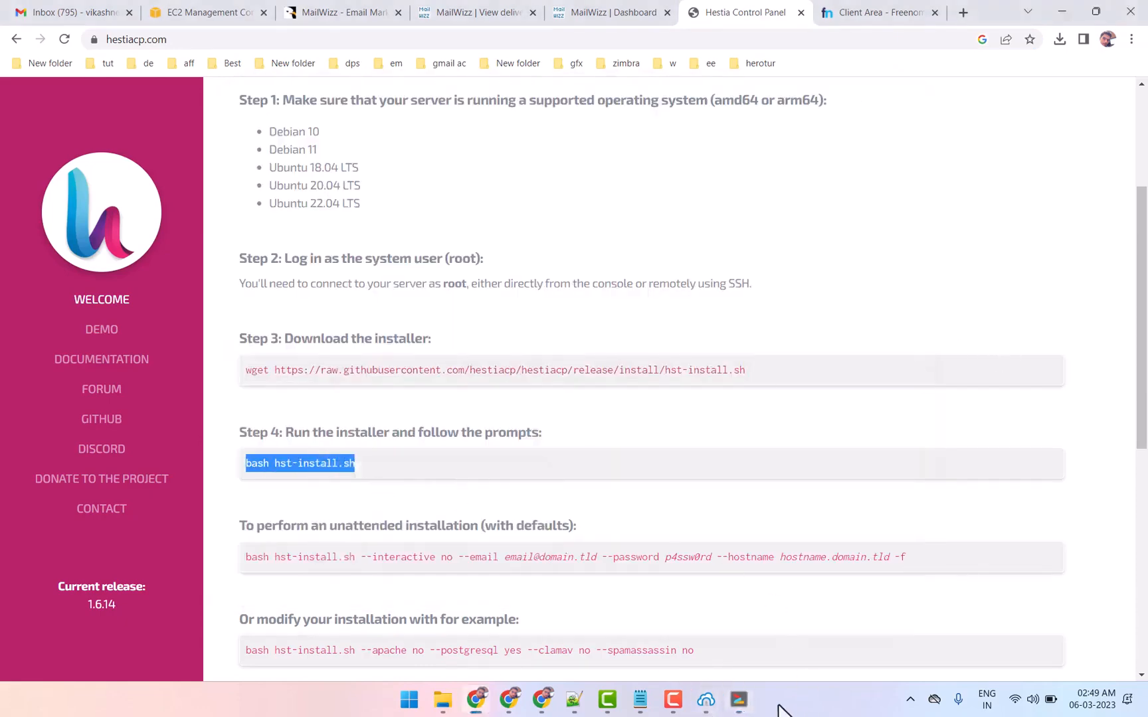
{"action": "left_click", "coordinate": [739, 699]}
{"action": "right_click", "coordinate": [536, 441]}
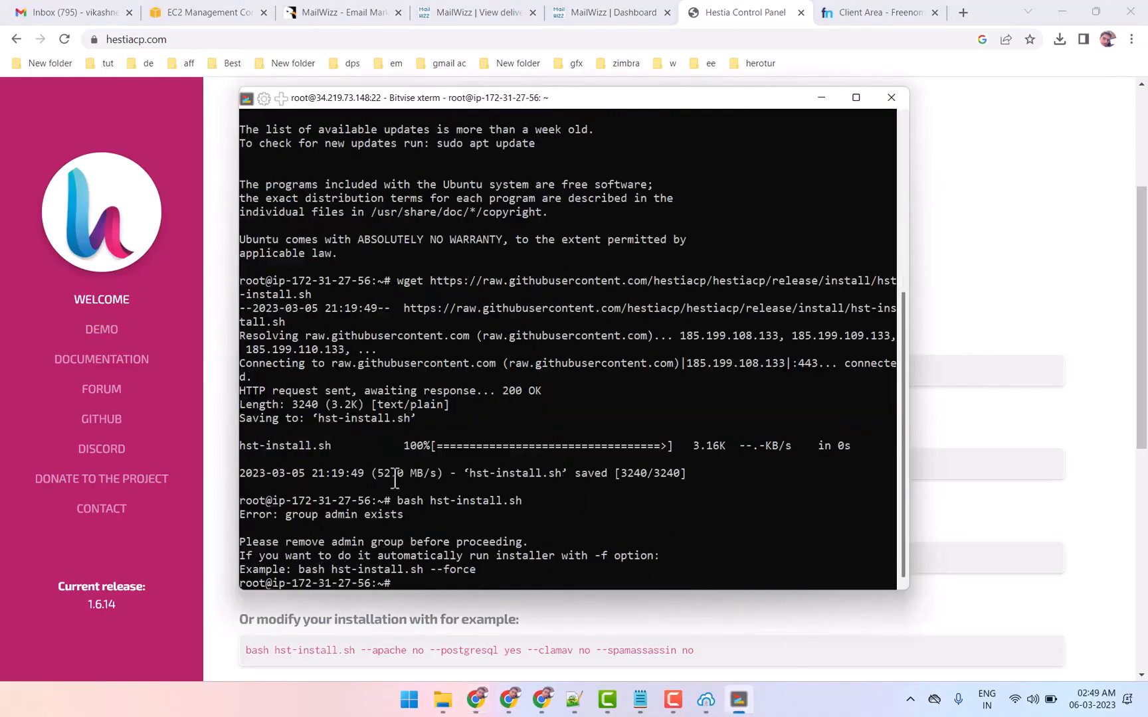
Copy the suggested command bash hst-install.sh --force from the terminal output and run it to start the Hestia installer
{"action": "left_click_drag", "start_coordinate": [299, 570], "coordinate": [472, 571]}
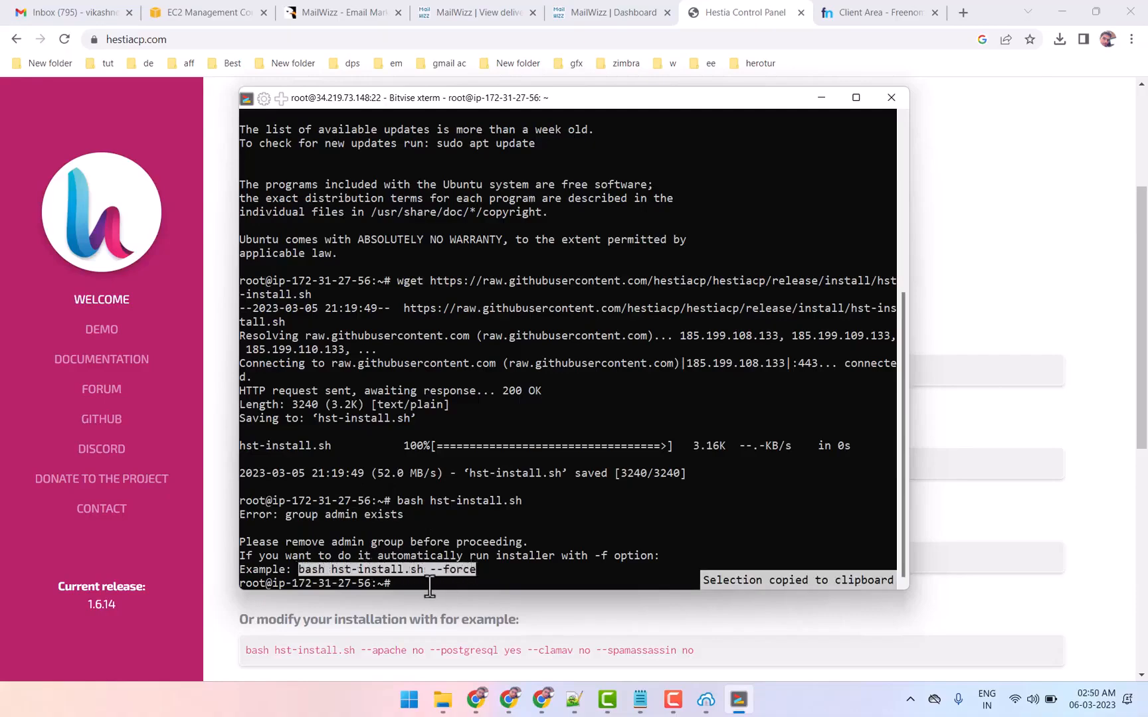
{"action": "left_click", "coordinate": [426, 605]}
{"action": "left_click_drag", "start_coordinate": [350, 469], "coordinate": [319, 476]}
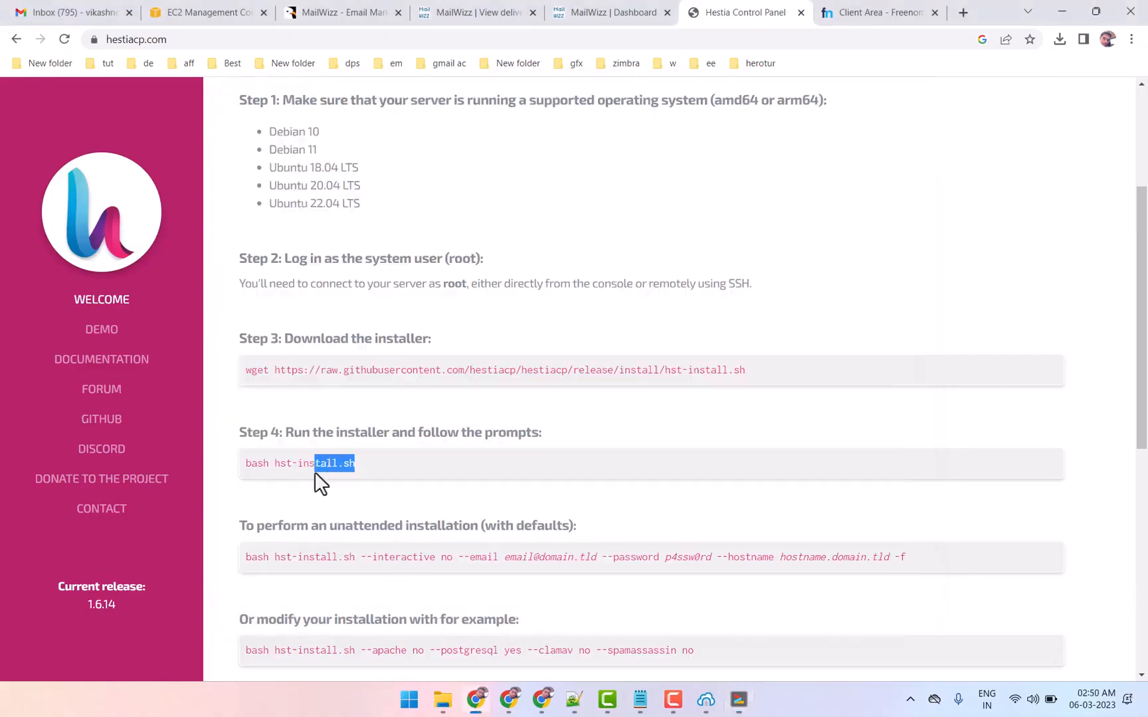
{"action": "left_click", "coordinate": [739, 699]}
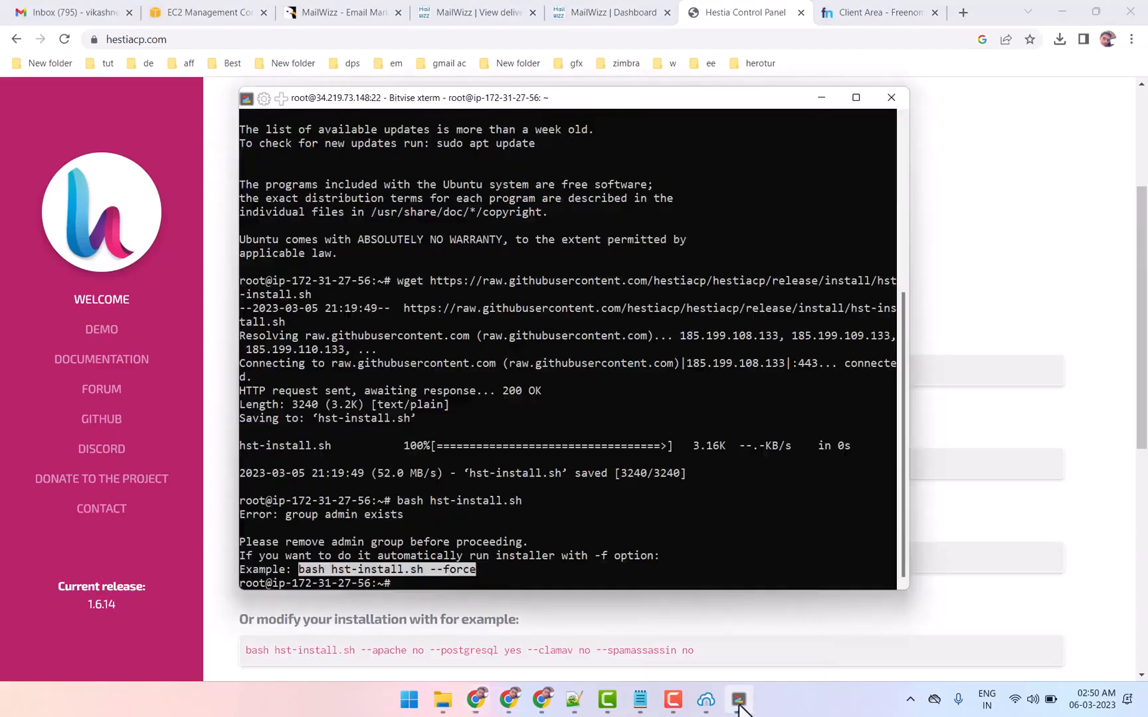
{"action": "right_click", "coordinate": [483, 578]}
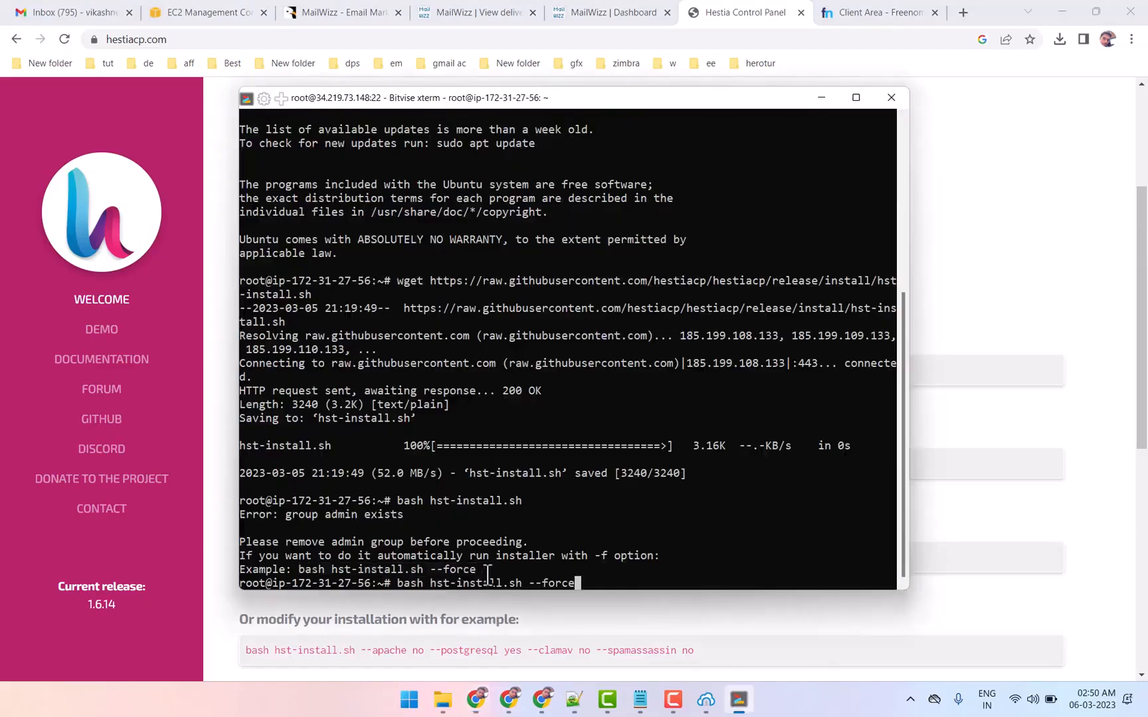
{"action": "key", "text": "Return"}
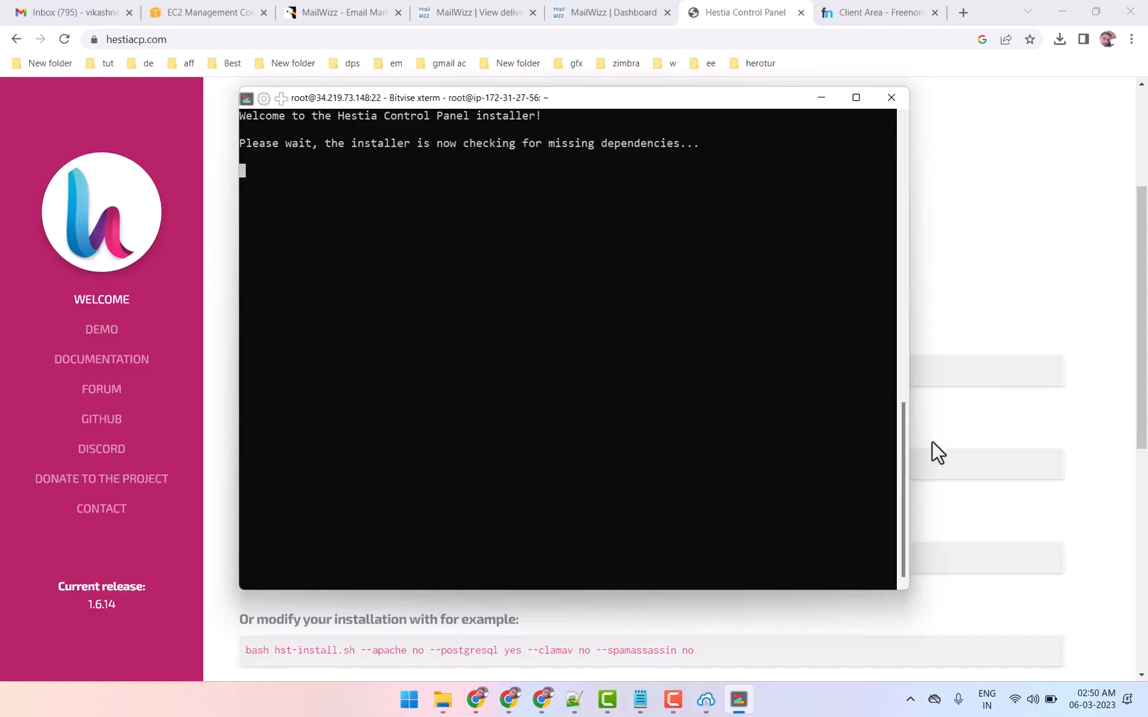
{"action": "left_click", "coordinate": [1045, 623]}
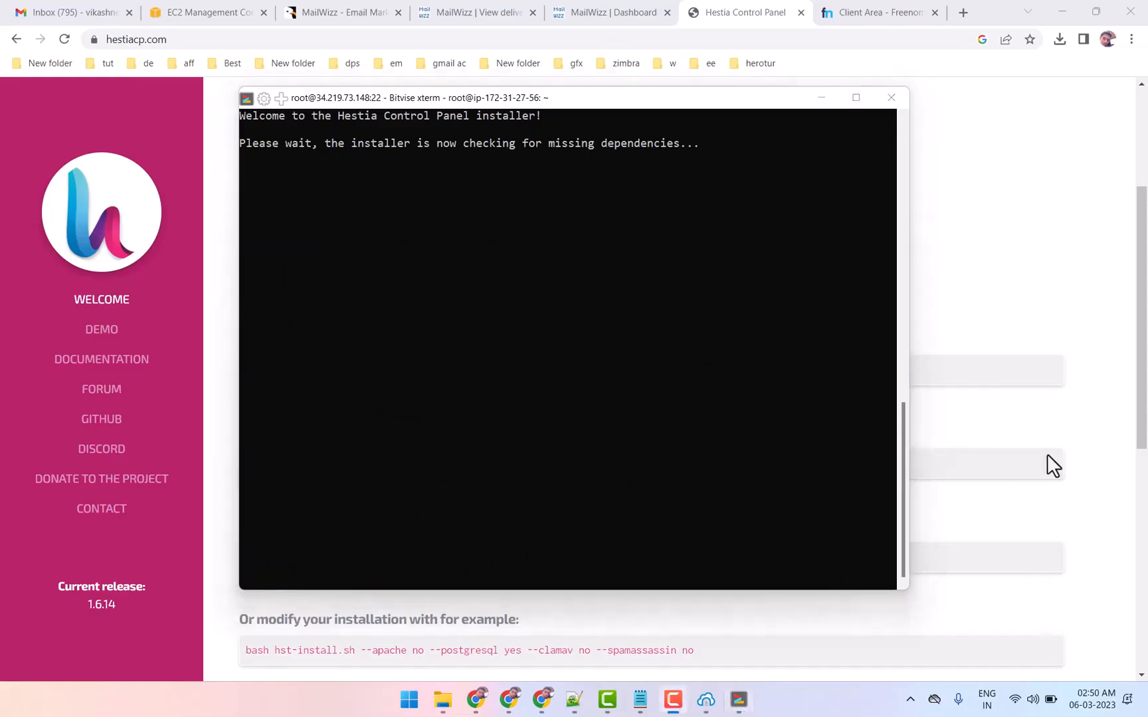
Copy the running EC2 instance's public IPv4 address and reload the Freenom DNS management page for nordiqj.gq
{"action": "left_click", "coordinate": [955, 267]}
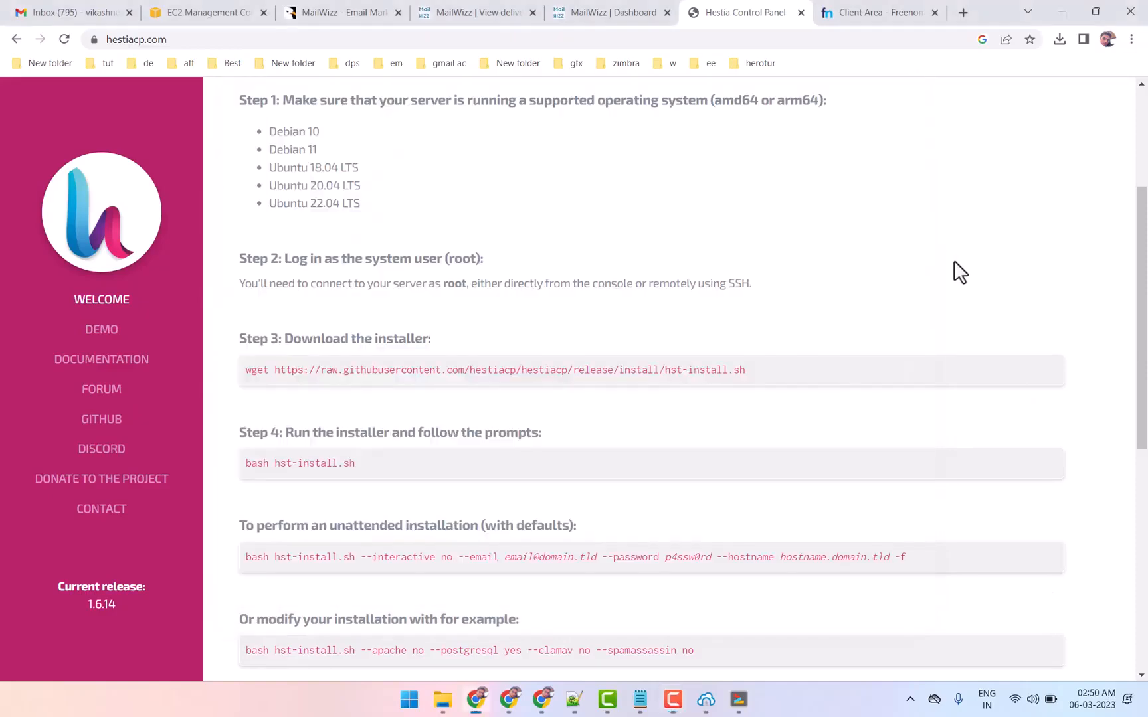
{"action": "left_click", "coordinate": [206, 11]}
{"action": "left_click", "coordinate": [511, 524]}
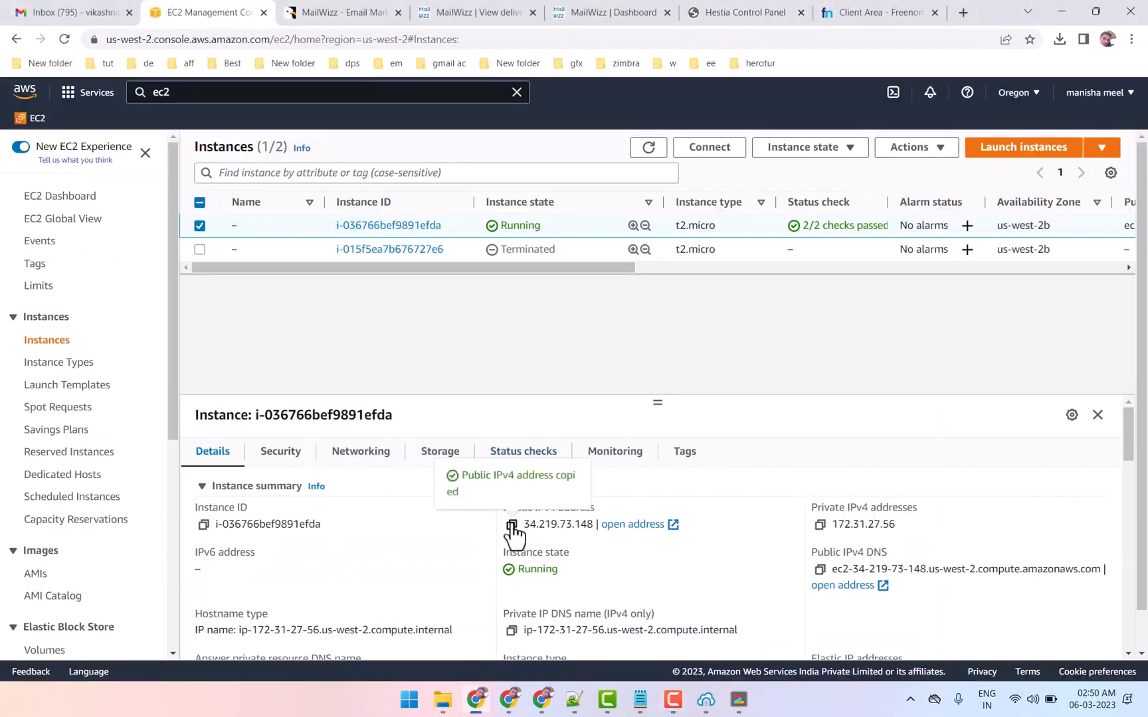
{"action": "left_click", "coordinate": [870, 12]}
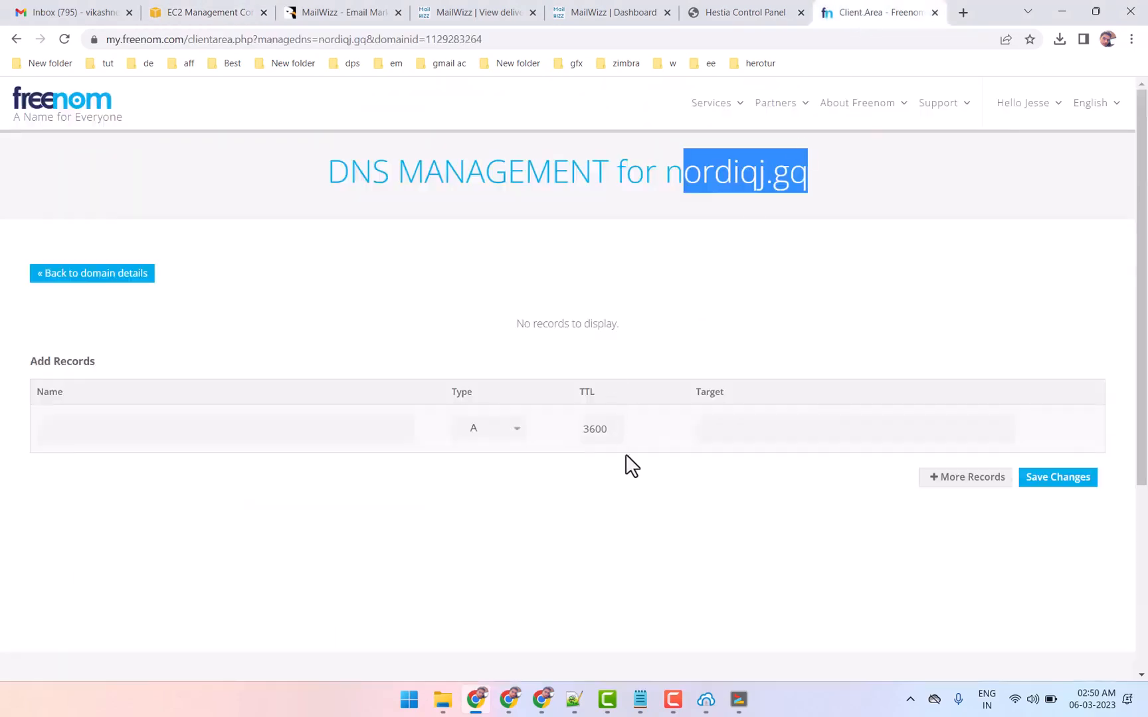
{"action": "right_click", "coordinate": [570, 227]}
{"action": "left_click", "coordinate": [617, 276]}
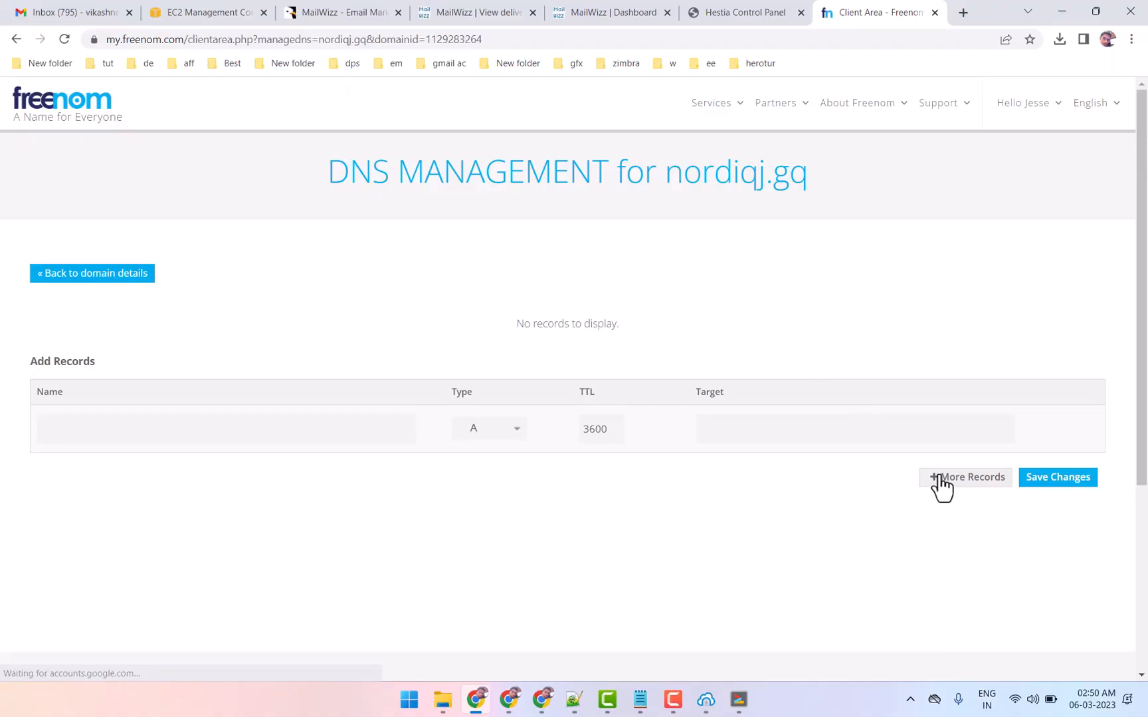
Add a second A record row for nordiqj.gq and set the TTL of both rows to 600
{"action": "left_click", "coordinate": [933, 477]}
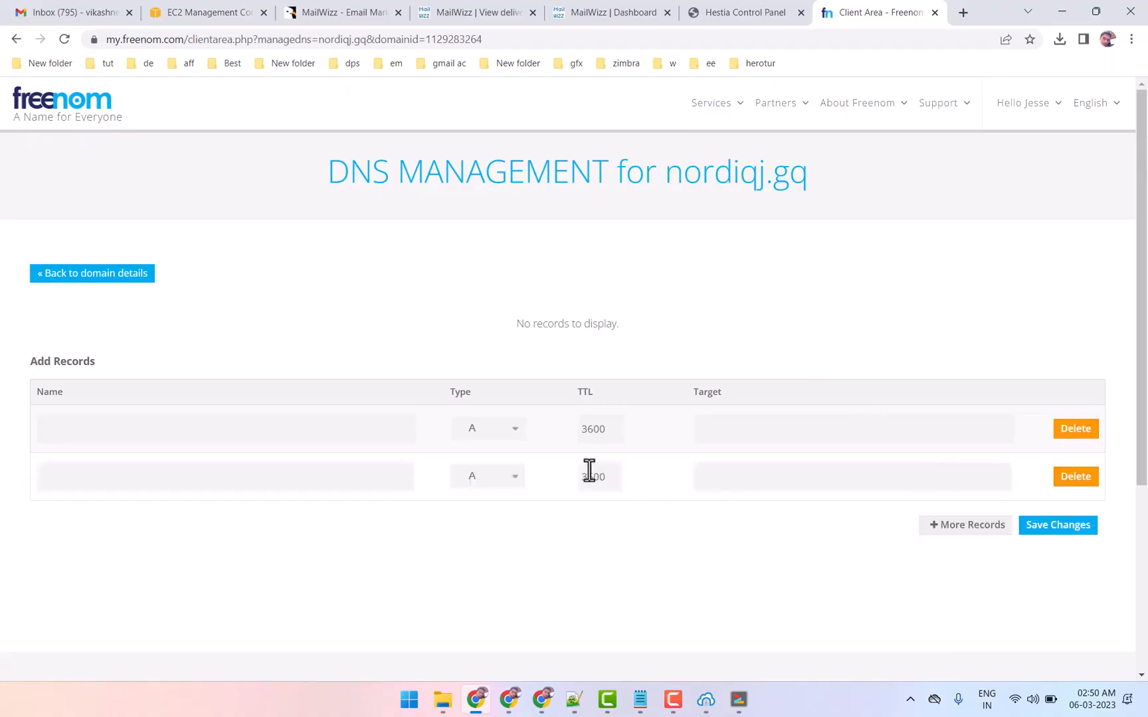
{"action": "left_click_drag", "start_coordinate": [619, 430], "coordinate": [538, 430]}
{"action": "type", "text": "600"}
{"action": "left_click_drag", "start_coordinate": [616, 477], "coordinate": [525, 500]}
{"action": "type", "text": "600"}
Point both A records to 34.219.73.148, name the second one www, and save the DNS changes
{"action": "left_click", "coordinate": [715, 425]}
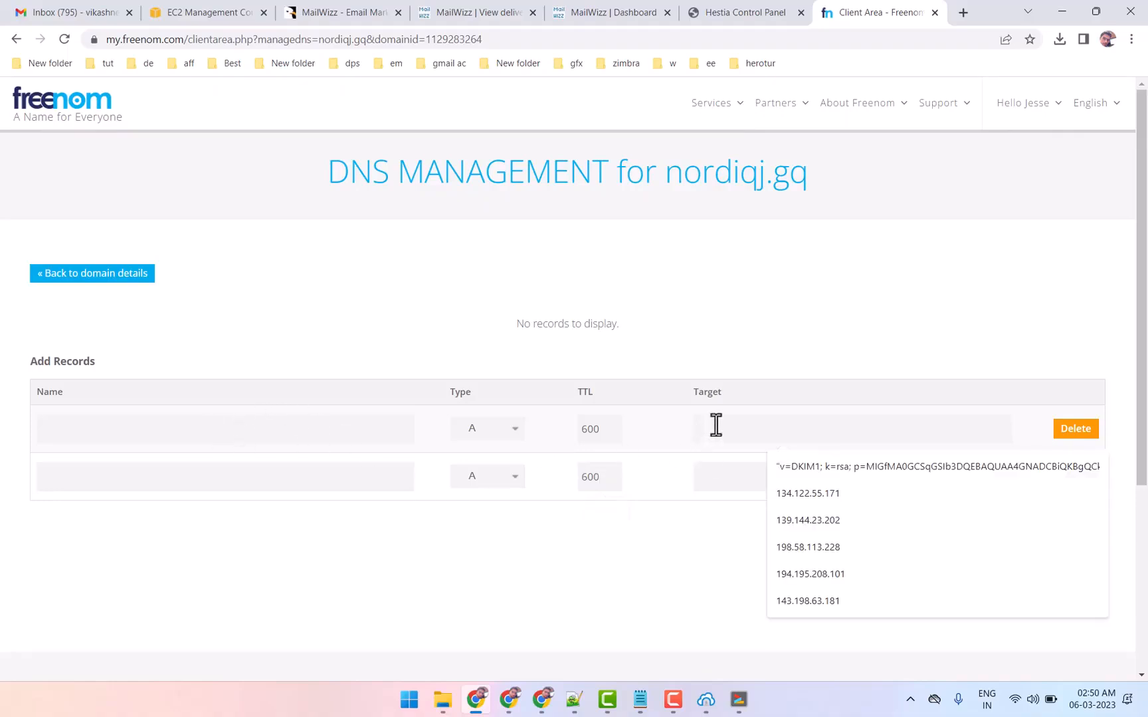
{"action": "key", "text": "ctrl+v"}
{"action": "left_click", "coordinate": [727, 477]}
{"action": "key", "text": "ctrl+v"}
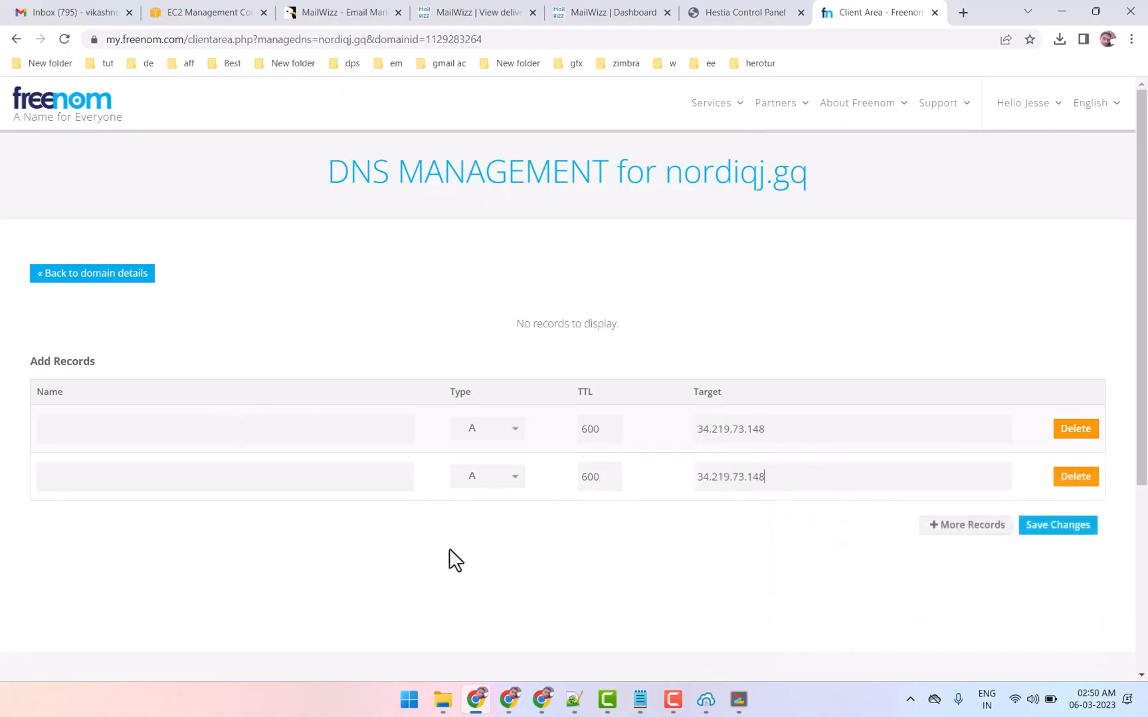
{"action": "left_click", "coordinate": [87, 478]}
{"action": "left_click", "coordinate": [169, 513]}
{"action": "left_click", "coordinate": [1060, 526]}
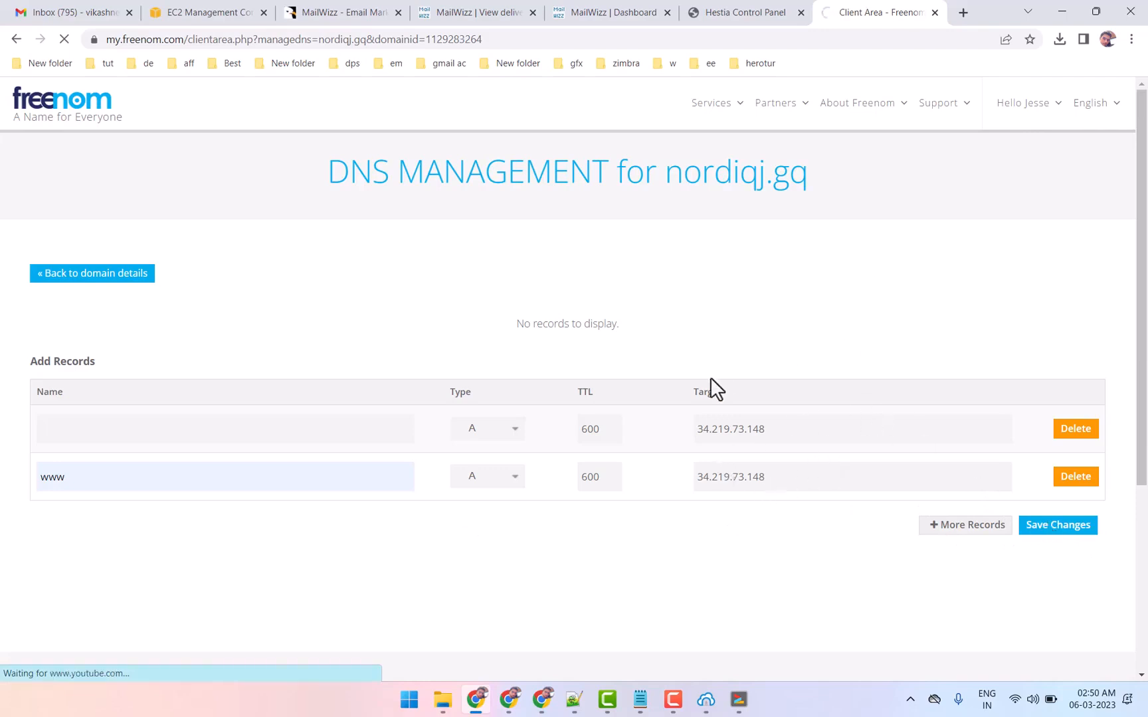
Copy the domain name nordiqj.gq from the Freenom DNS page and return to the Hestia installer terminal
{"action": "left_click", "coordinate": [739, 700]}
{"action": "left_click", "coordinate": [1000, 278]}
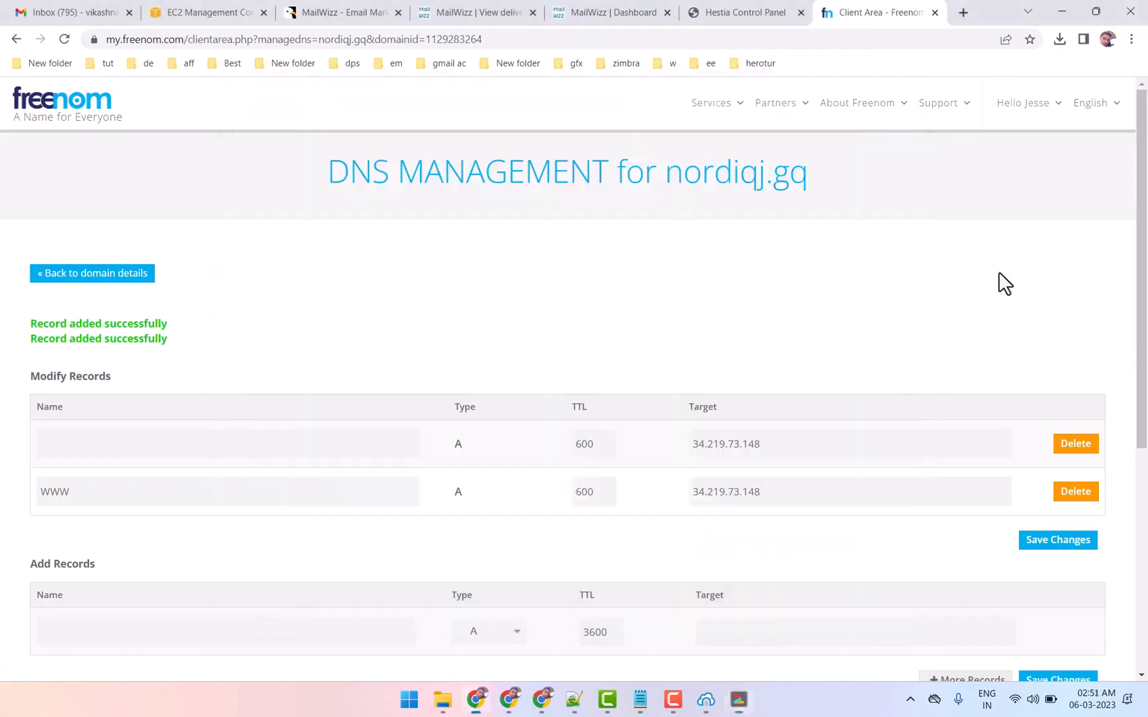
{"action": "left_click_drag", "start_coordinate": [667, 172], "coordinate": [820, 185]}
{"action": "right_click", "coordinate": [731, 171]}
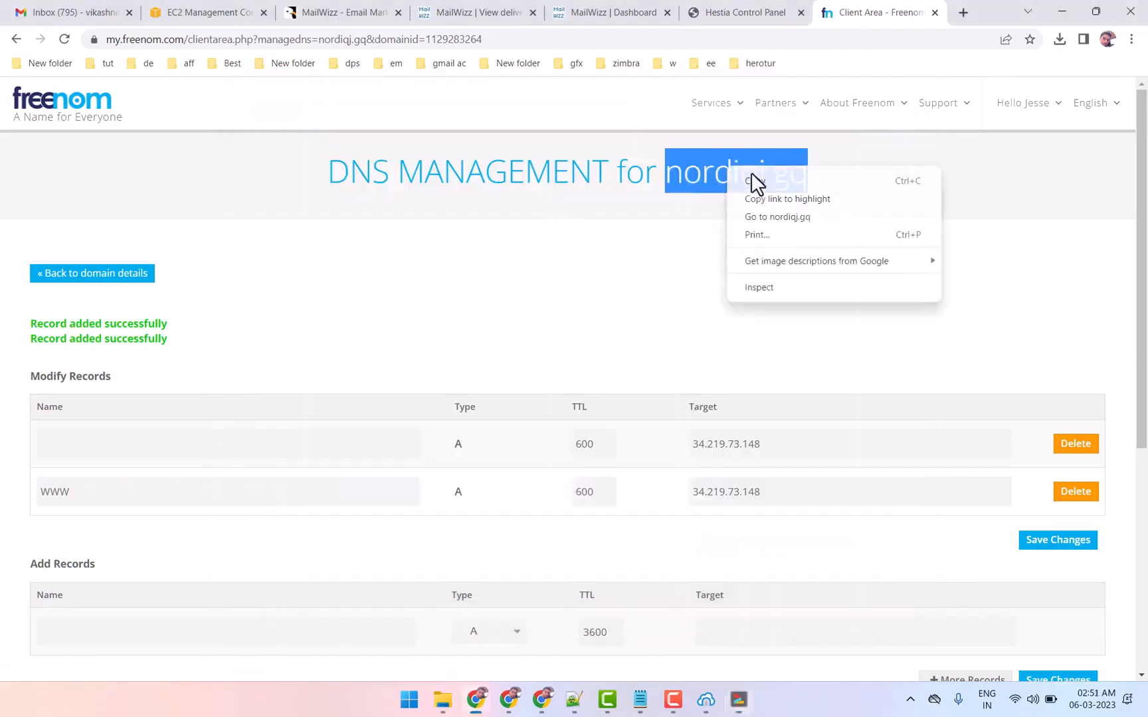
{"action": "left_click", "coordinate": [756, 181]}
{"action": "key", "text": "alt+Tab"}
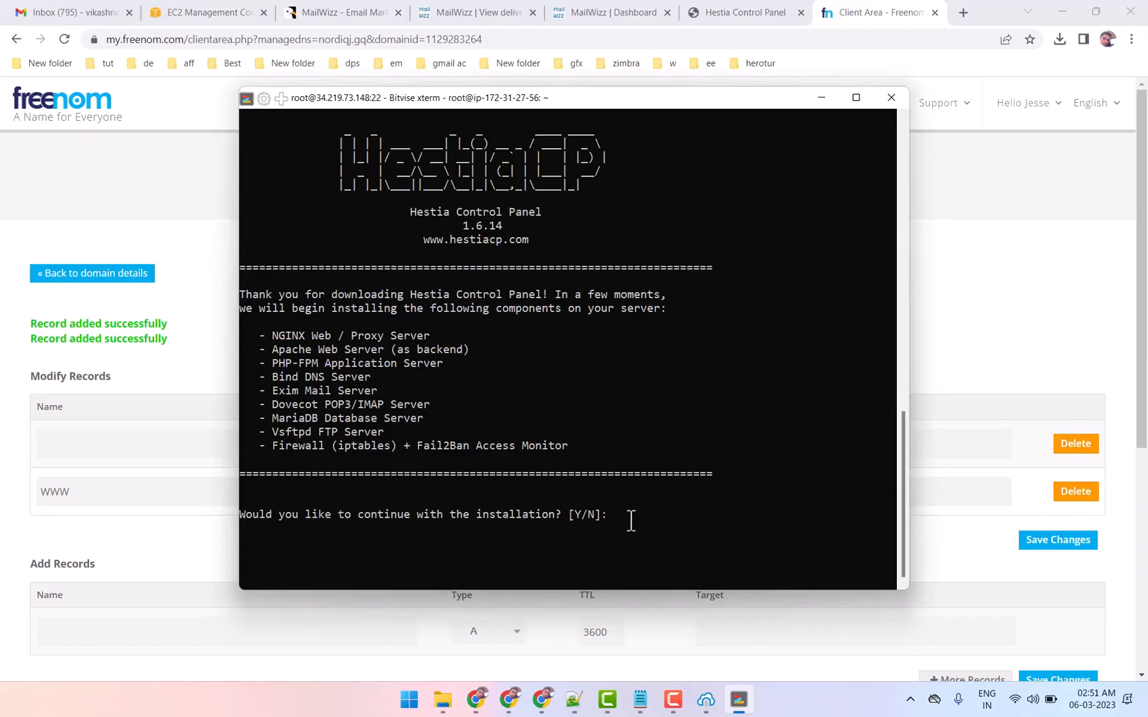
Agree to continue the Hestia installation and enter the admin e-mail address using the copied domain
{"action": "type", "text": "y"}
{"action": "key", "text": "Return"}
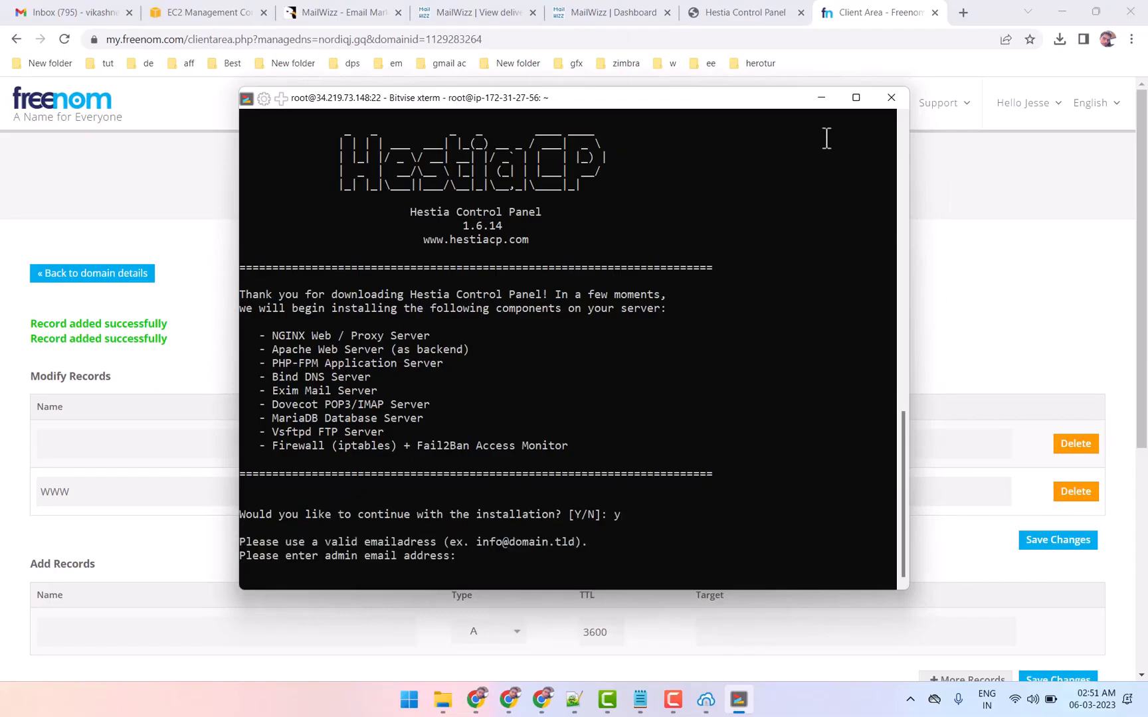
{"action": "left_click", "coordinate": [855, 96]}
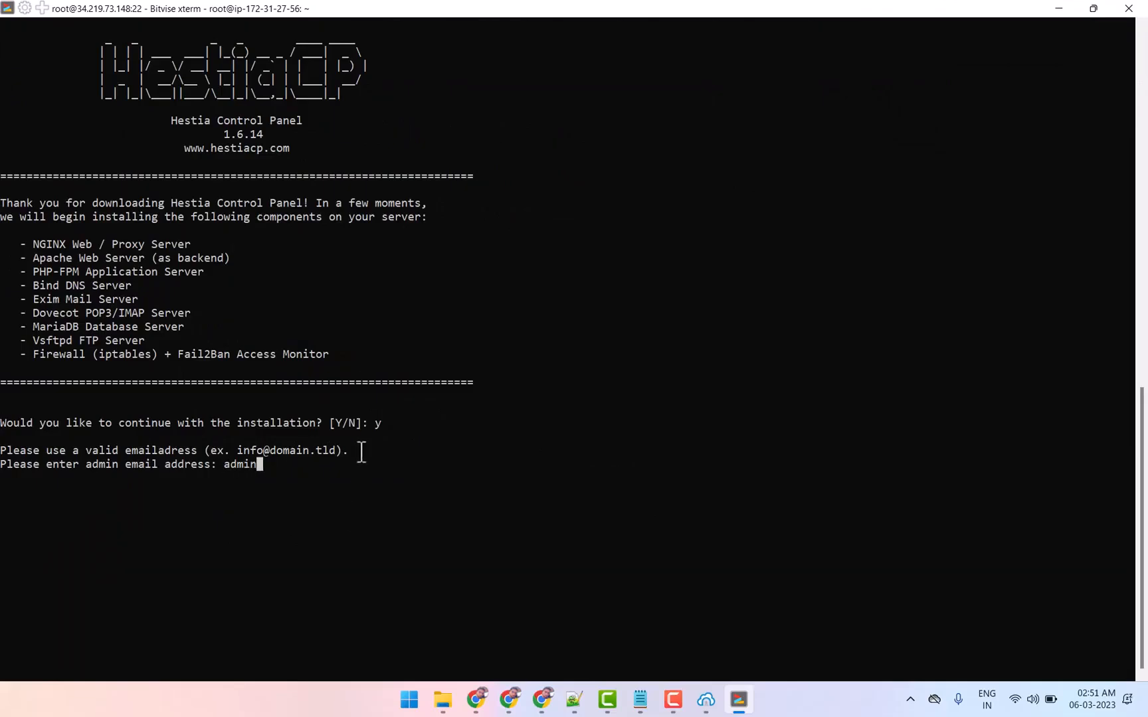
{"action": "right_click", "coordinate": [364, 455]}
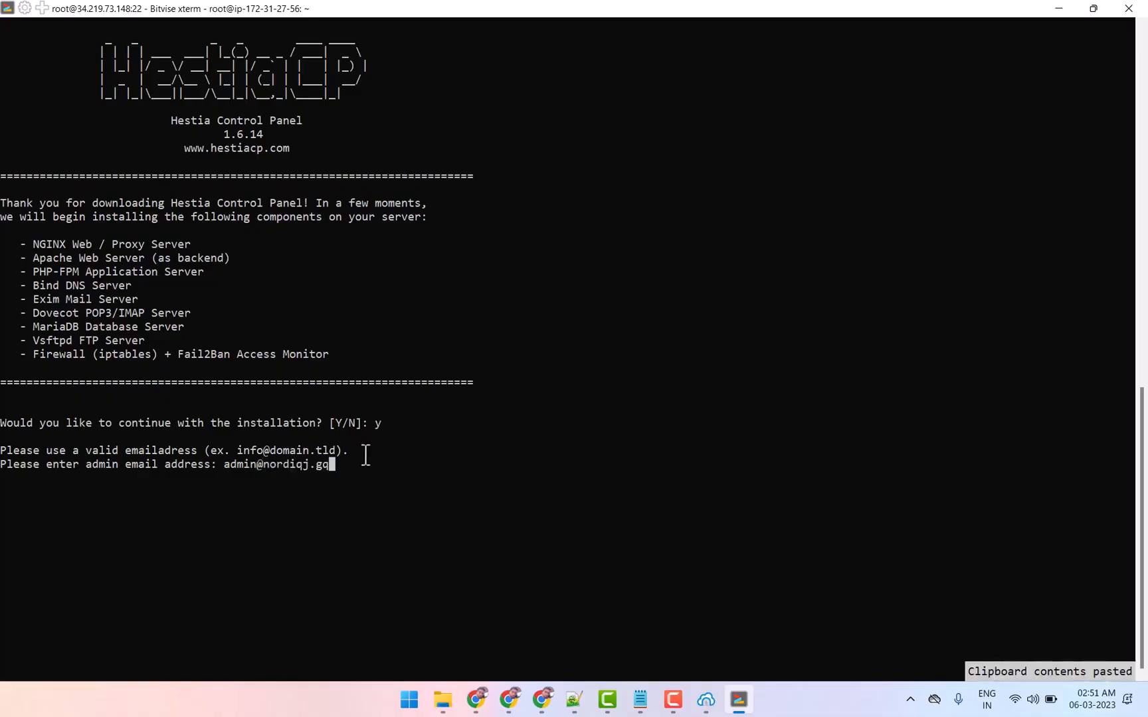
{"action": "key", "text": "Return"}
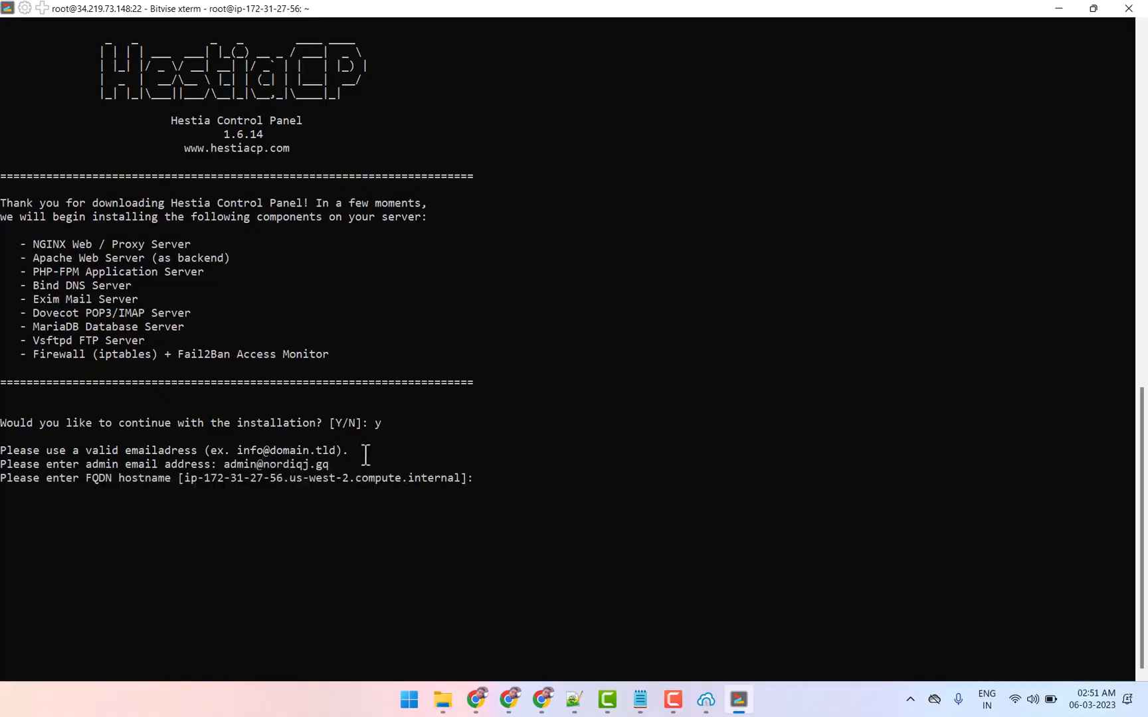
Try nordiqj.gq as the FQDN hostname, and submit hotname.nordiqj.gq instead to start installing the components
{"action": "right_click", "coordinate": [511, 477]}
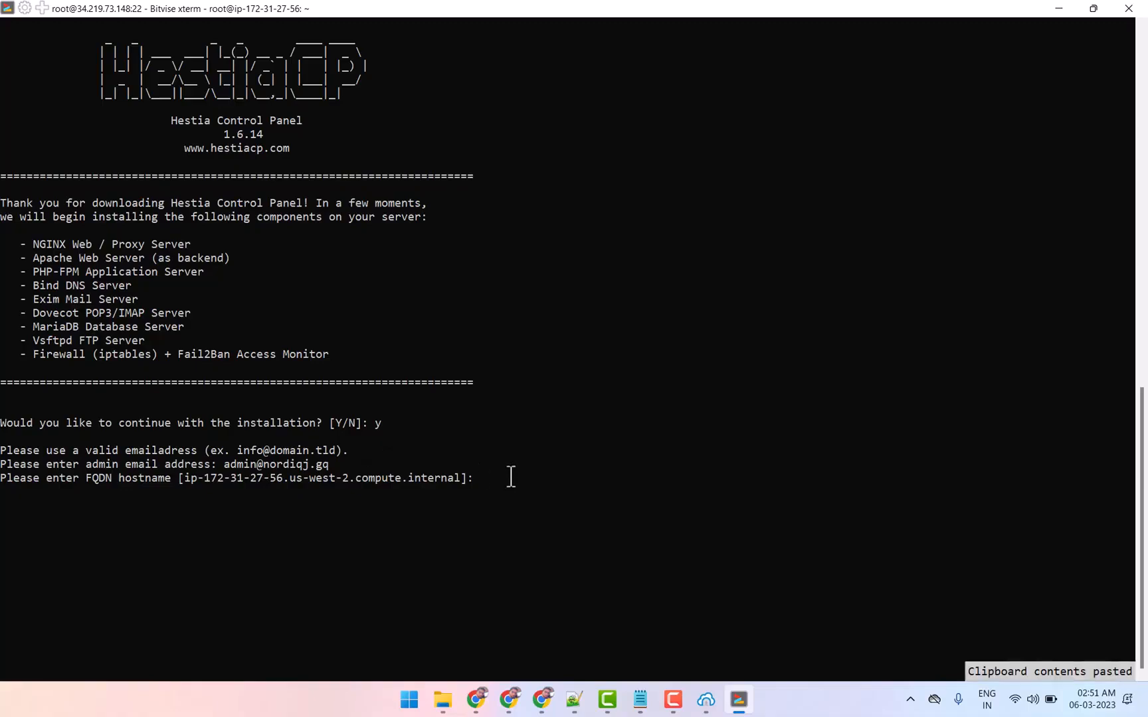
{"action": "key", "text": "Return"}
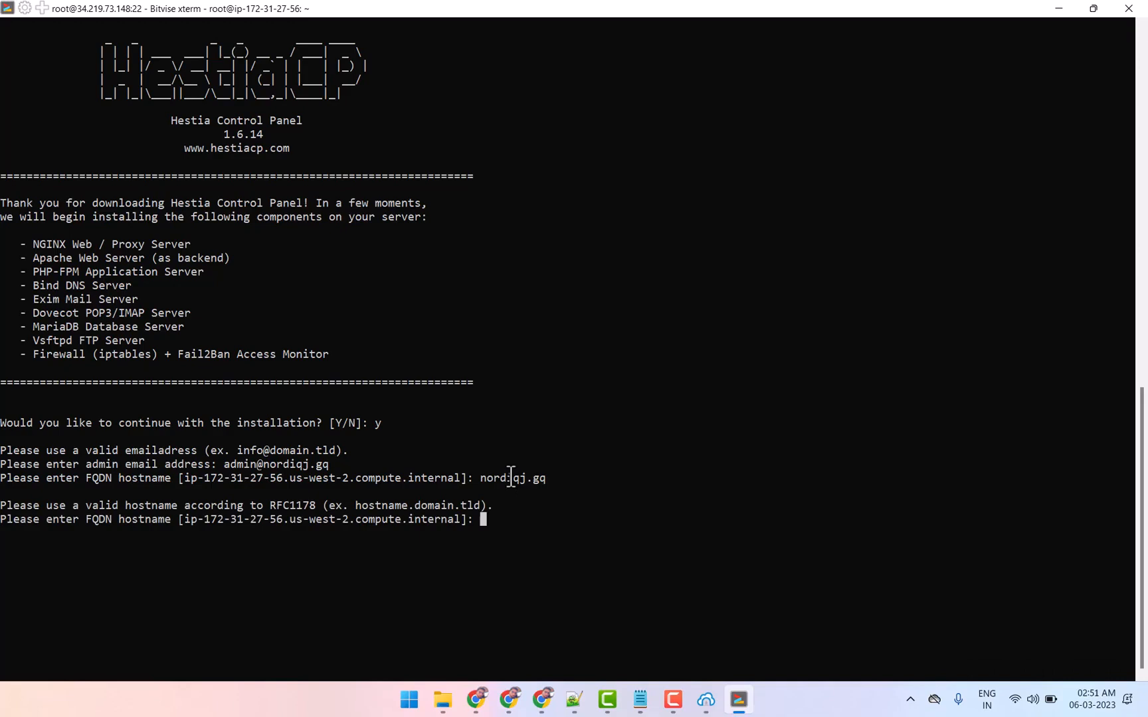
{"action": "type", "text": "hotname."}
{"action": "right_click", "coordinate": [594, 483]}
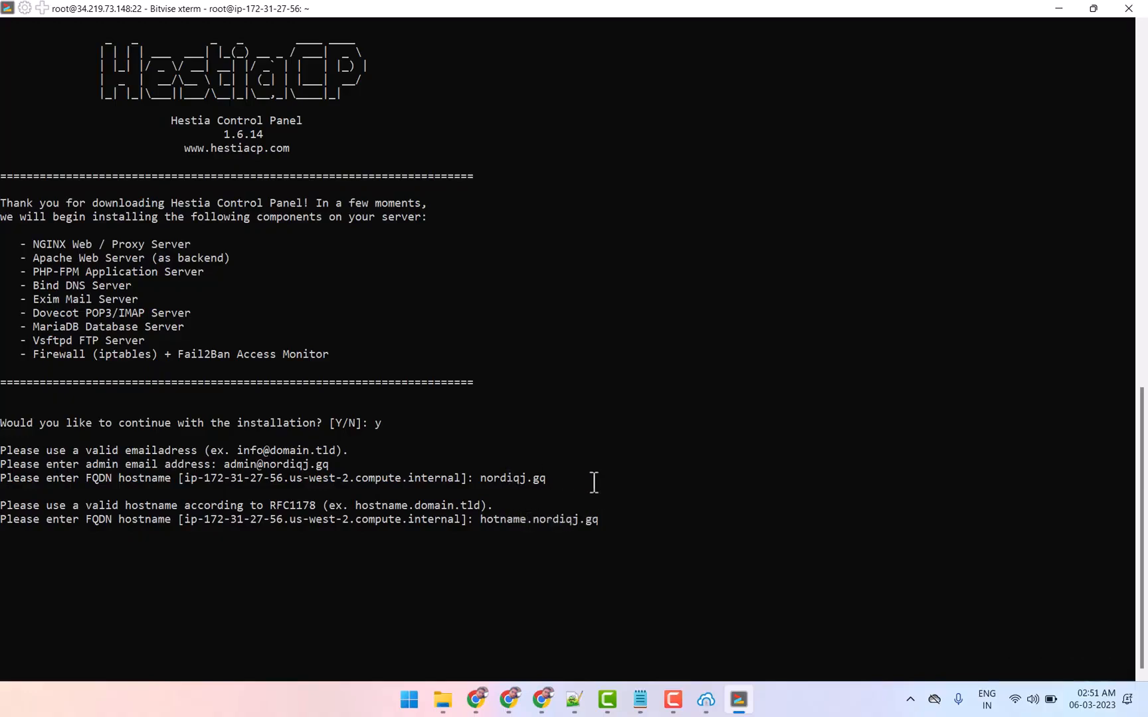
{"action": "key", "text": "Return"}
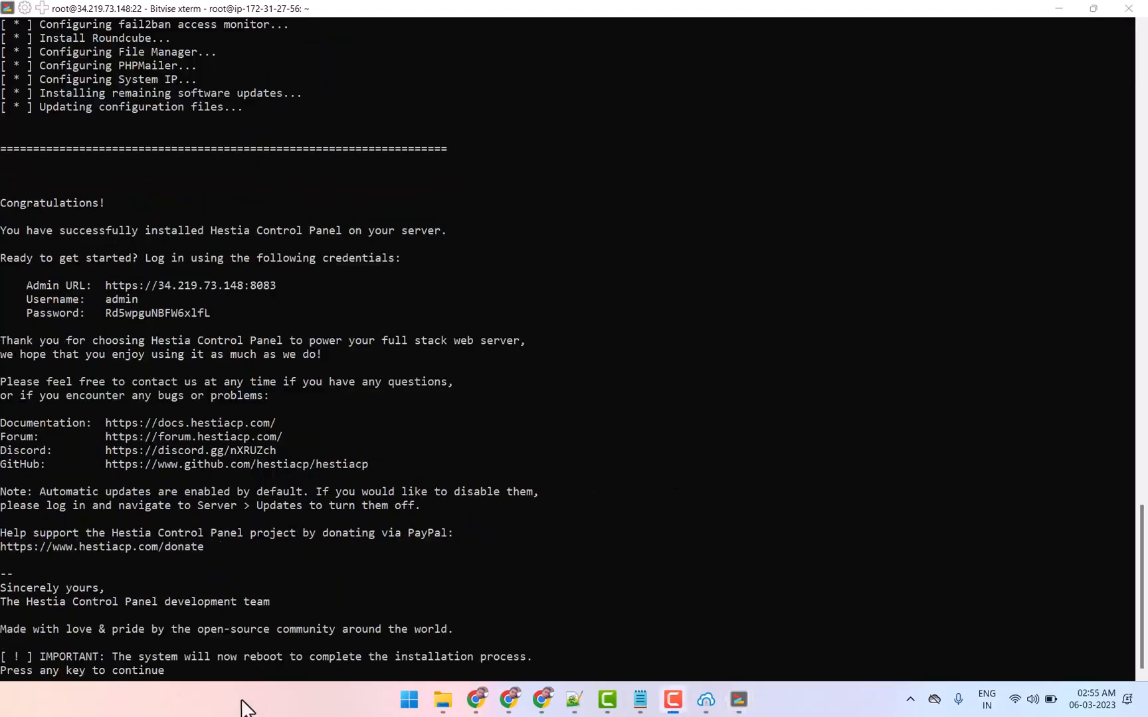
Let the finished installer reboot the server and save the Hestia admin URL, username and password in the aws centos vps note
{"action": "left_click", "coordinate": [253, 671]}
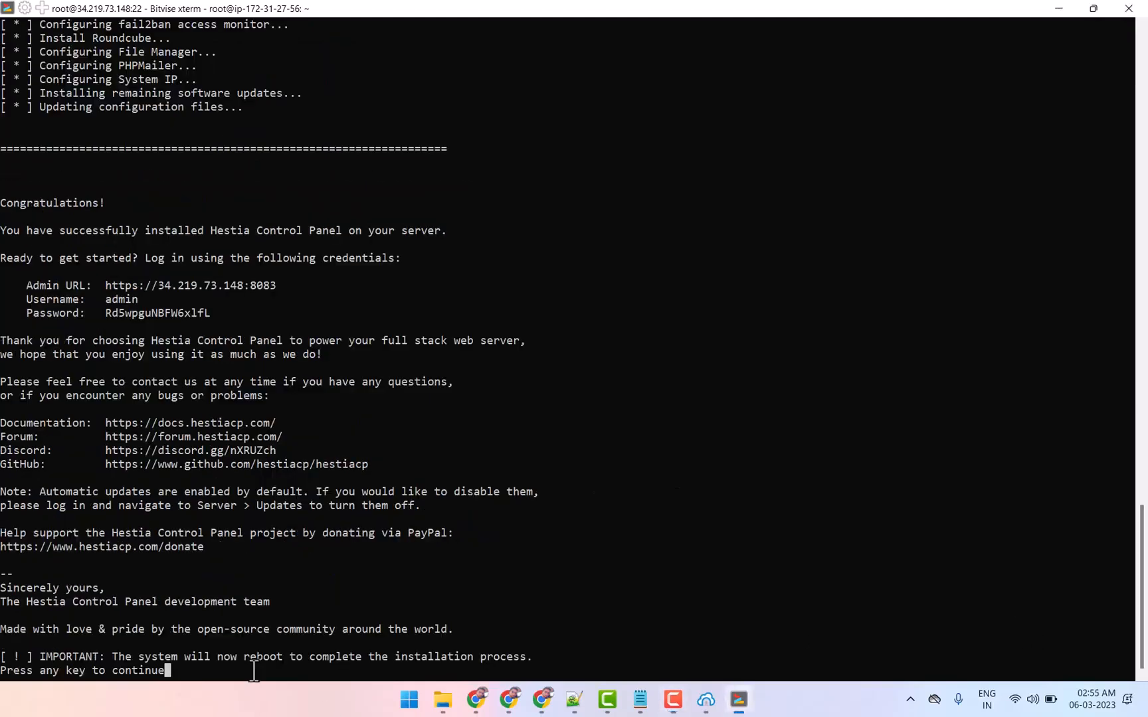
{"action": "key", "text": "Return"}
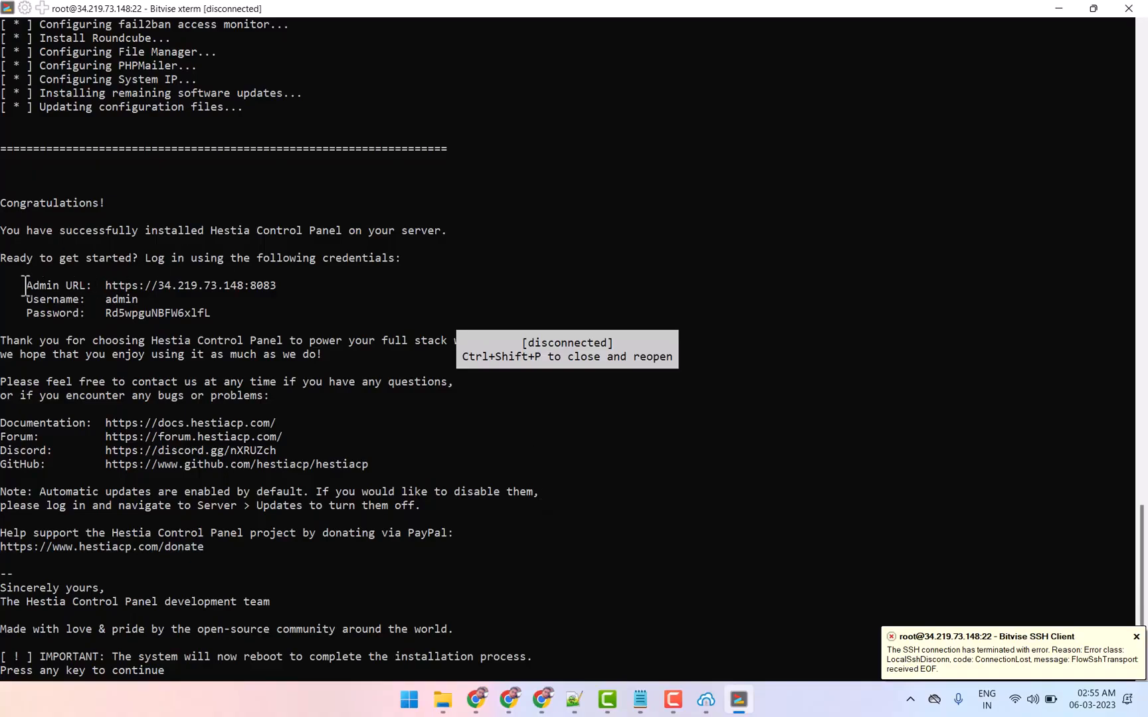
{"action": "left_click_drag", "start_coordinate": [25, 286], "coordinate": [230, 313]}
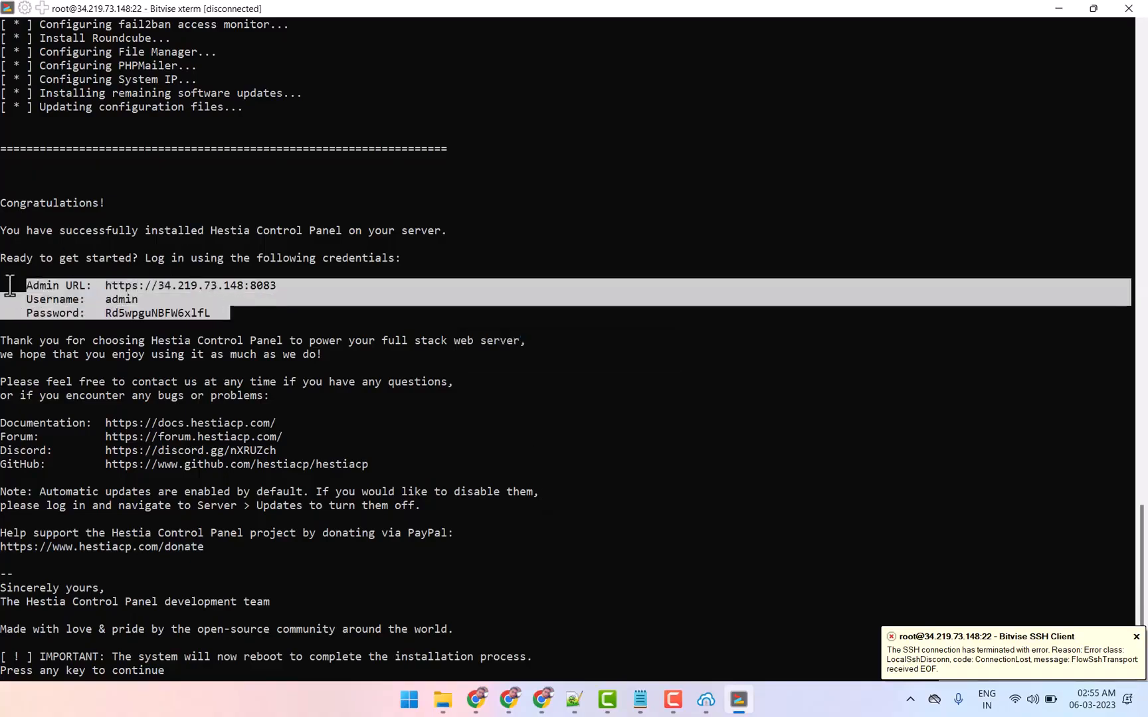
{"action": "left_click", "coordinate": [639, 698]}
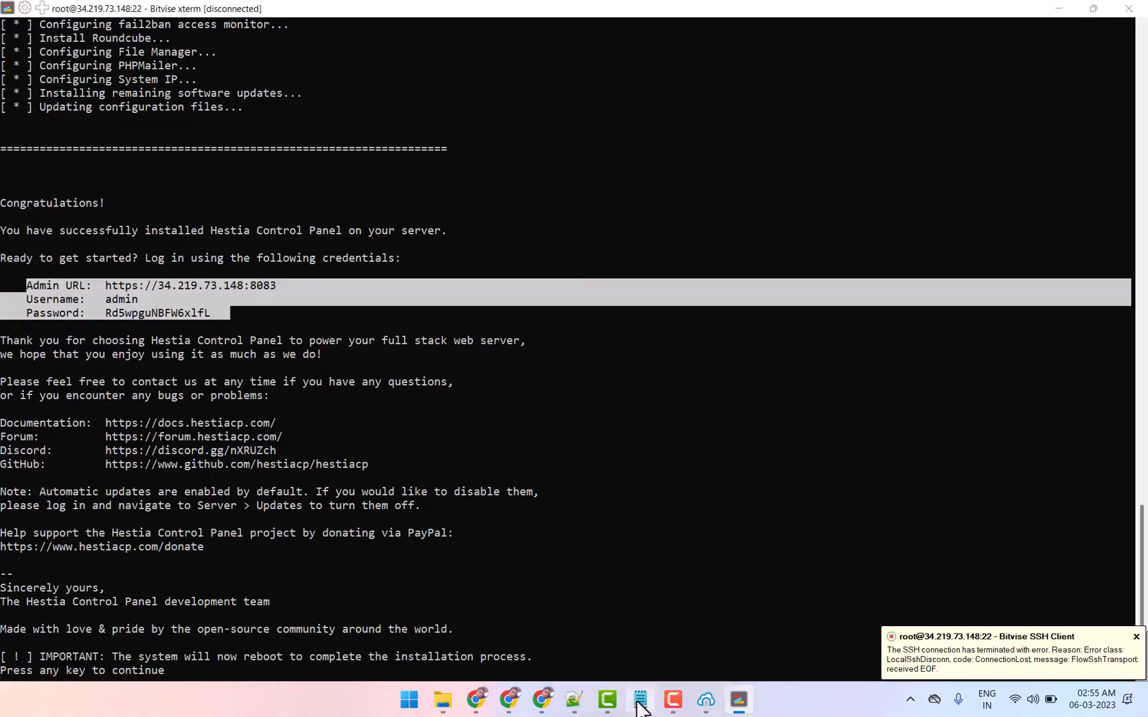
{"action": "scroll", "coordinate": [279, 290], "scroll_direction": "up", "scroll_amount": 1}
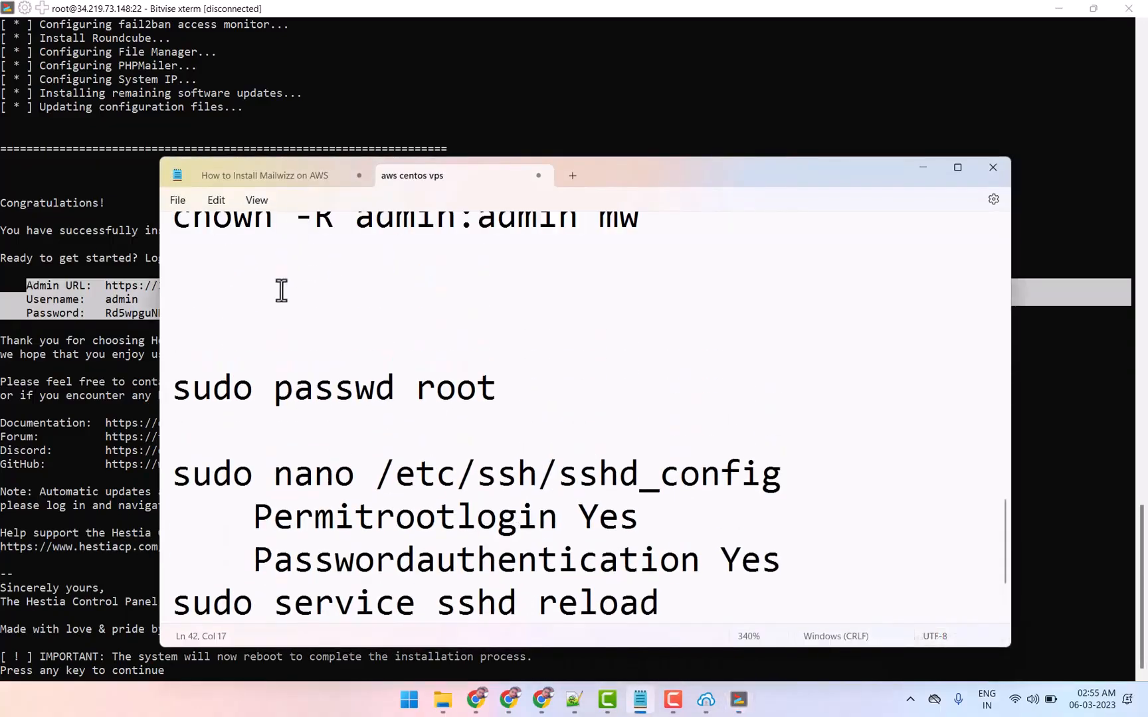
{"action": "right_click", "coordinate": [225, 296]}
{"action": "left_click", "coordinate": [262, 399]}
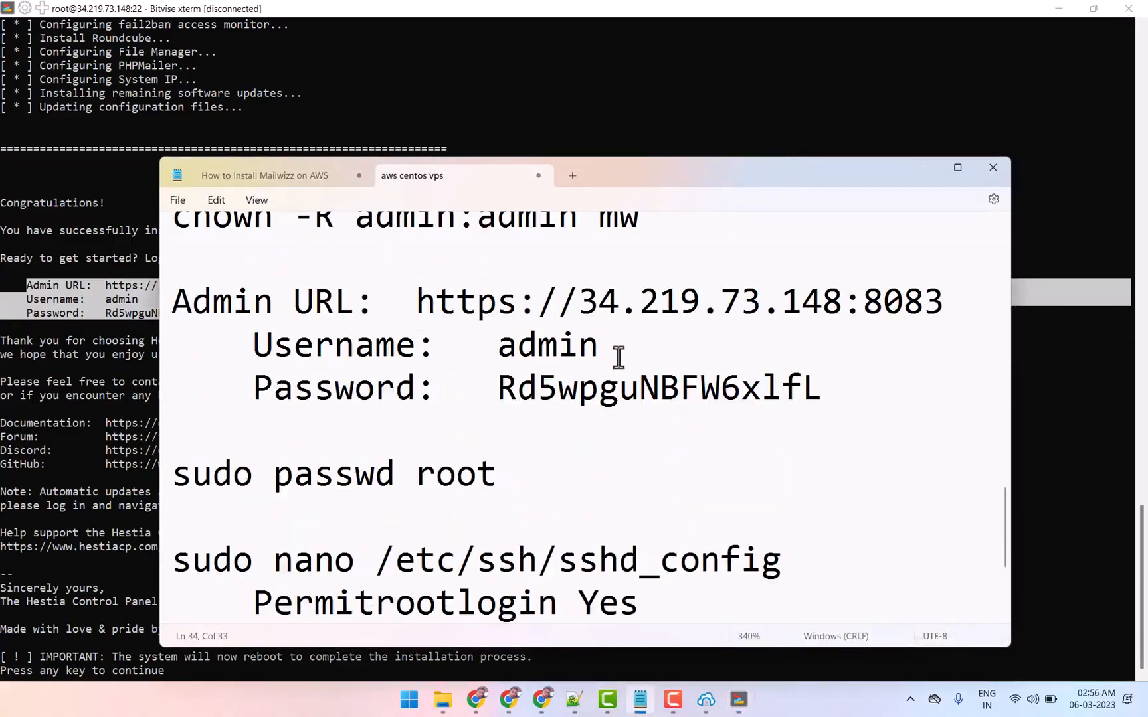
{"action": "left_click_drag", "start_coordinate": [416, 302], "coordinate": [944, 302]}
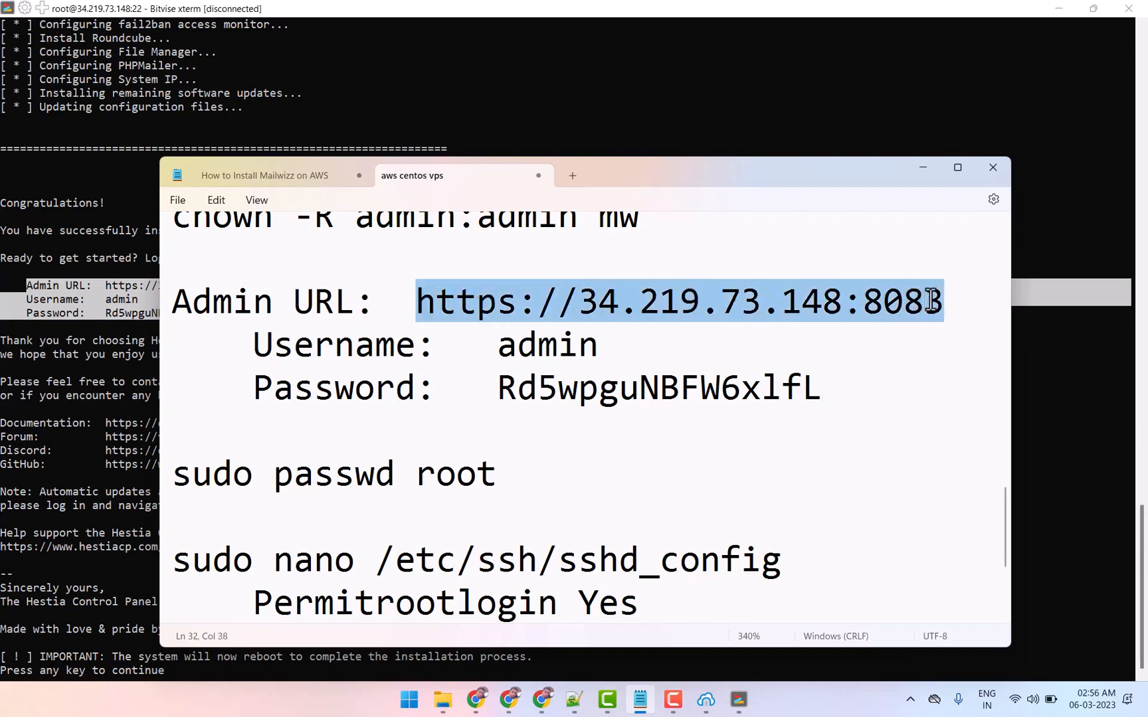
{"action": "right_click", "coordinate": [774, 299]}
{"action": "left_click", "coordinate": [808, 377]}
{"action": "left_click", "coordinate": [487, 705]}
{"action": "left_click", "coordinate": [960, 13]}
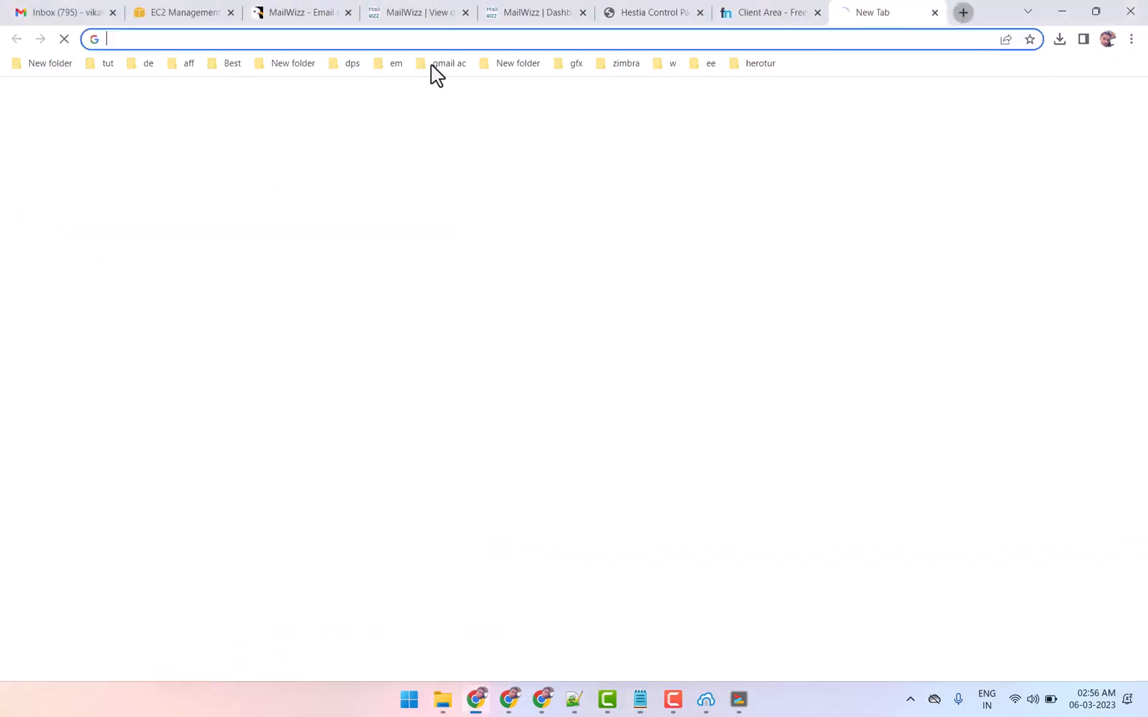
{"action": "key", "text": "ctrl+v"}
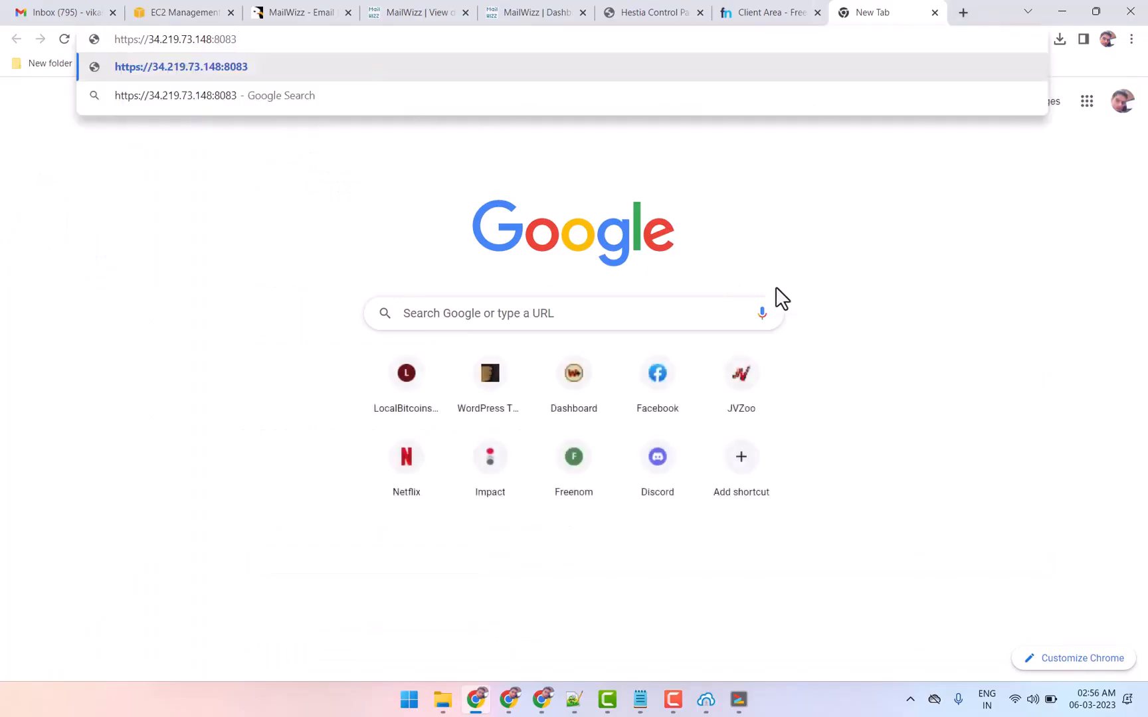
Reconnect to the rebooted server in Bitvise, accepting the host key for this connection, and minimize the old terminal
{"action": "left_click", "coordinate": [738, 699]}
{"action": "left_click", "coordinate": [702, 699]}
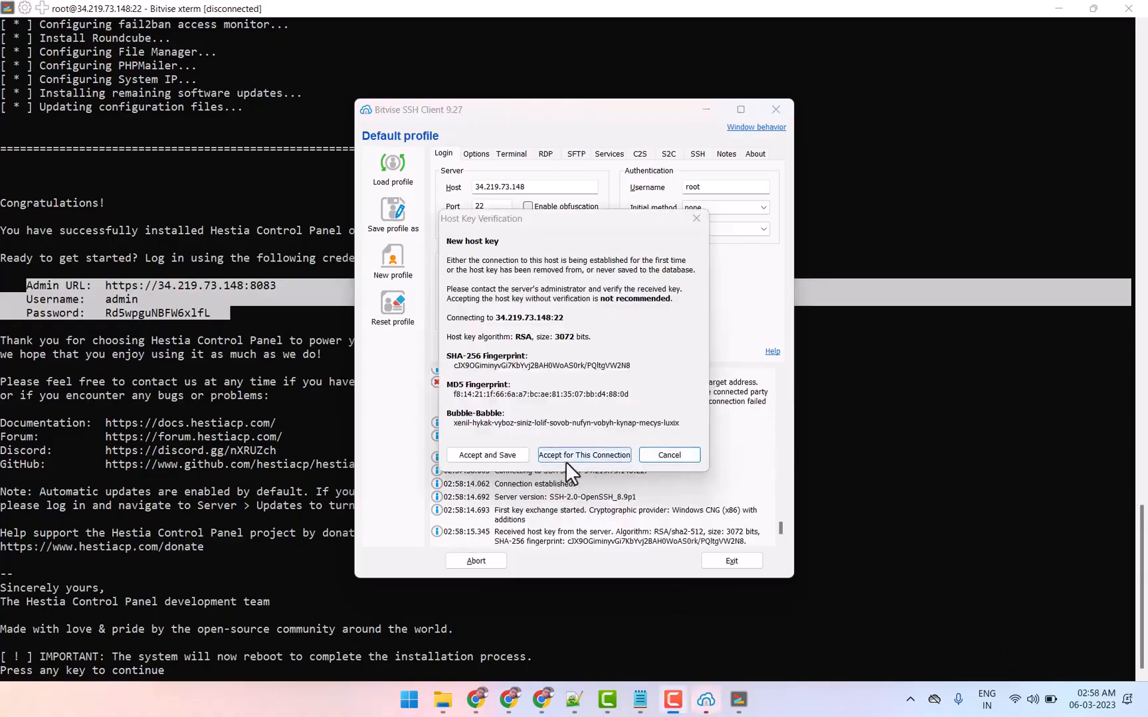
{"action": "left_click", "coordinate": [585, 455]}
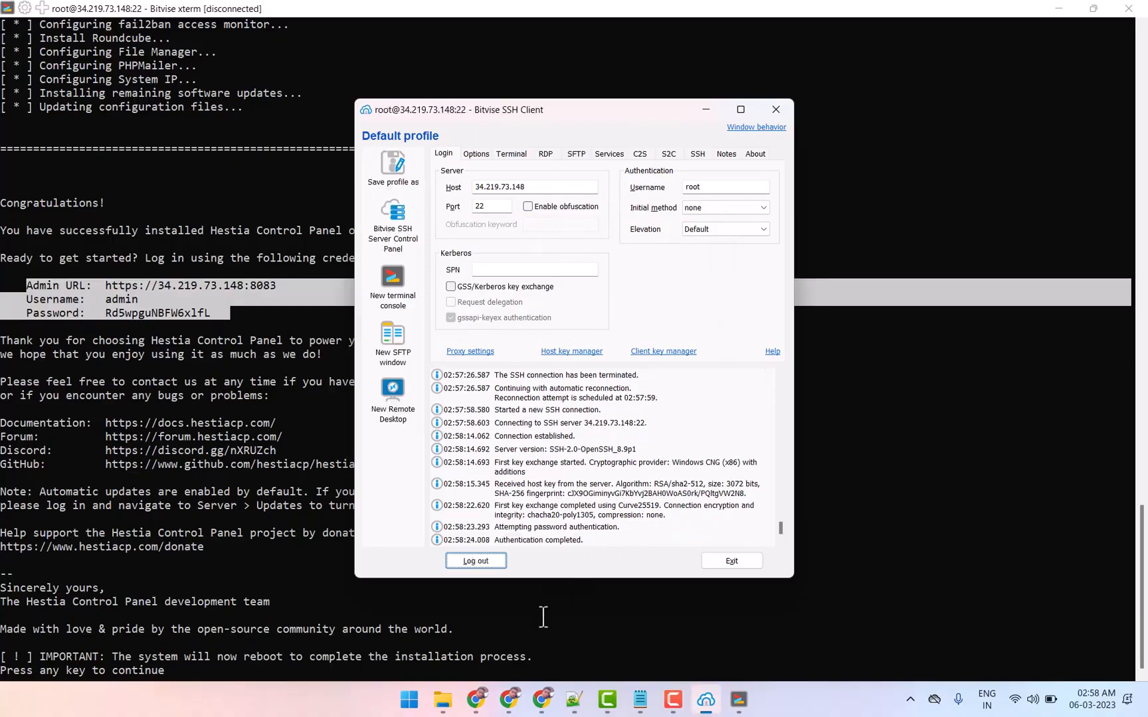
{"action": "left_click", "coordinate": [1060, 9]}
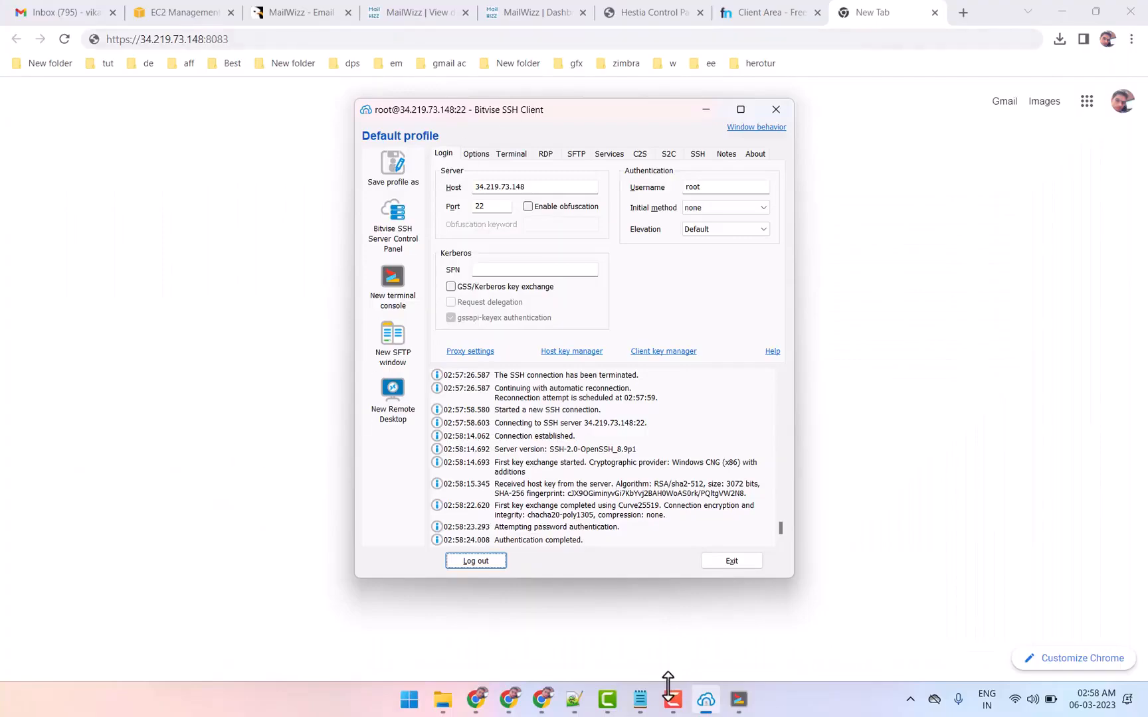
{"action": "left_click", "coordinate": [639, 699]}
{"action": "right_click", "coordinate": [543, 297]}
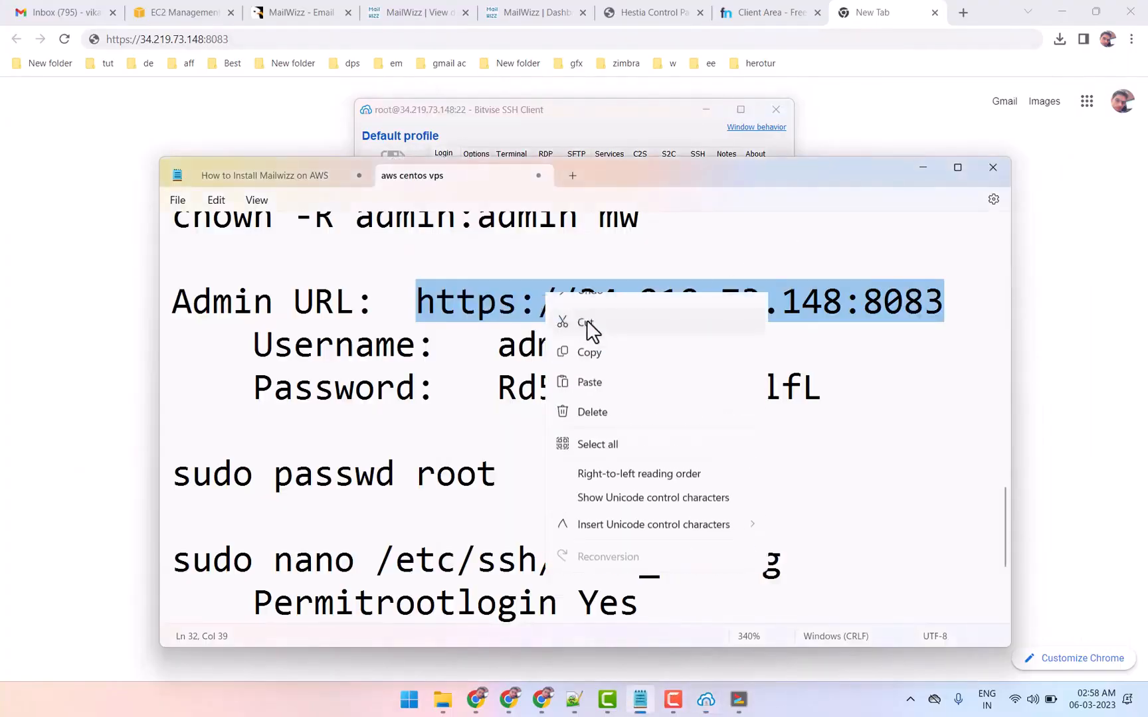
{"action": "left_click", "coordinate": [586, 374]}
{"action": "left_click", "coordinate": [353, 83]}
{"action": "left_click", "coordinate": [350, 40]}
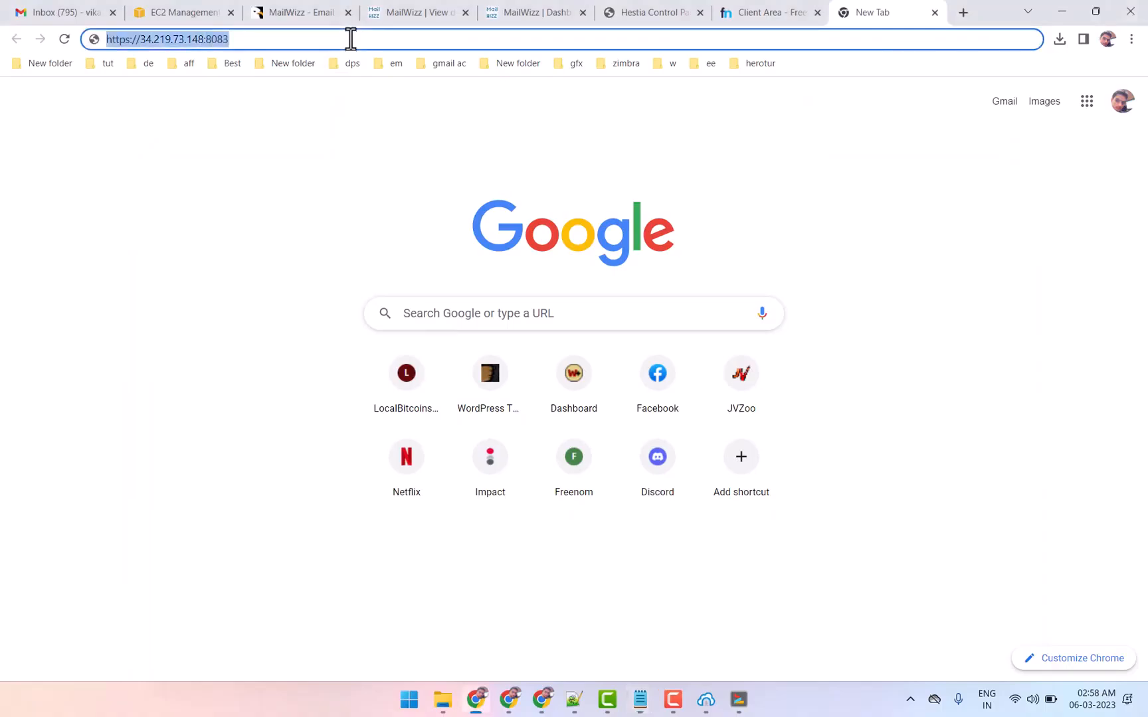
{"action": "key", "text": "ctrl+v"}
{"action": "key", "text": "Return"}
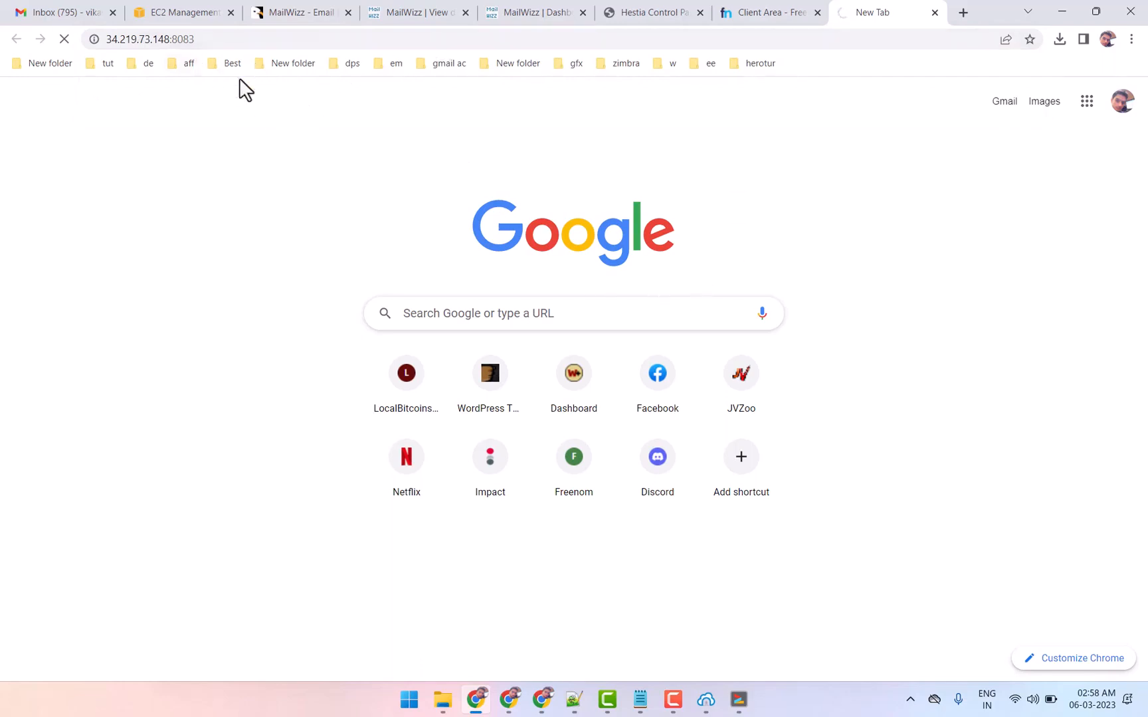
{"action": "double_click", "coordinate": [179, 38]}
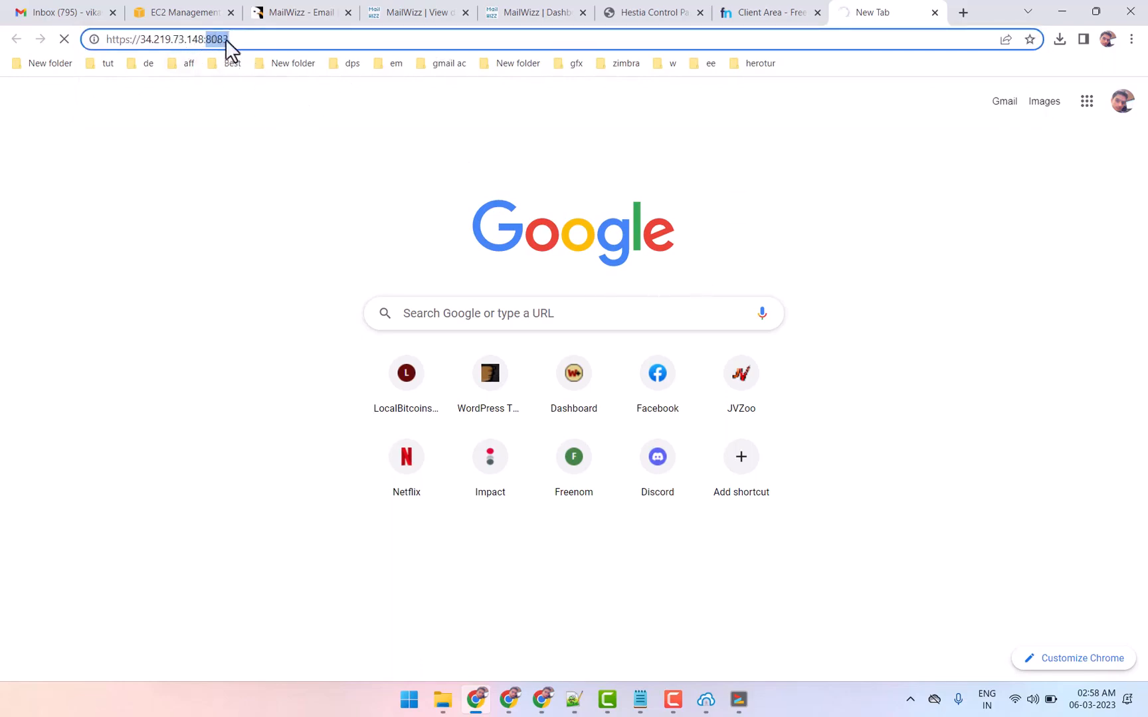
Open the launch-wizard-4 security group from the running instance's security details in the EC2 console
{"action": "left_click_drag", "start_coordinate": [207, 38], "coordinate": [227, 39]}
{"action": "left_click", "coordinate": [194, 12]}
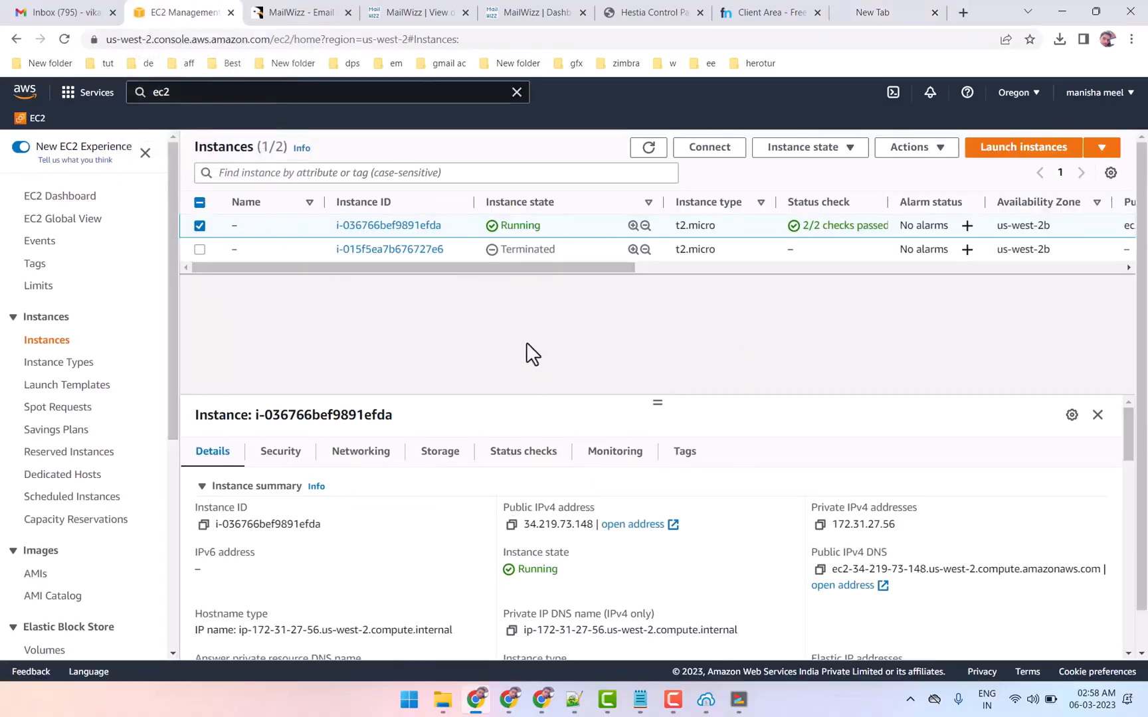
{"action": "left_click", "coordinate": [280, 458]}
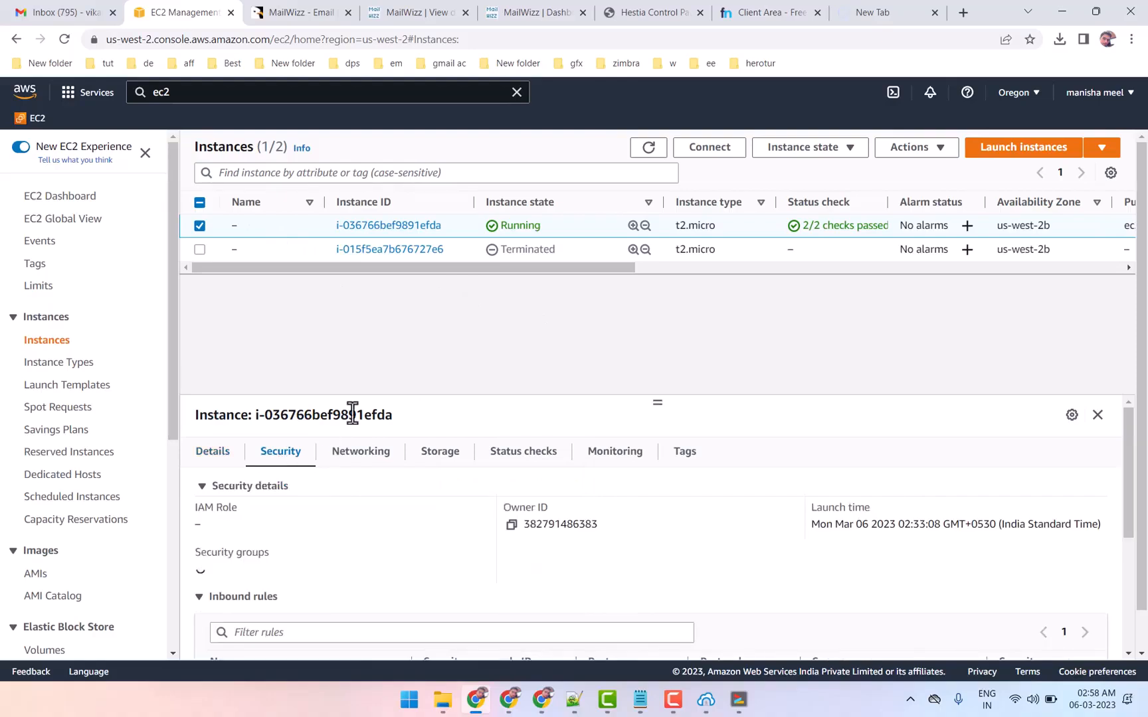
{"action": "scroll", "coordinate": [450, 561], "scroll_direction": "down", "scroll_amount": 1}
{"action": "scroll", "coordinate": [450, 561], "scroll_direction": "down", "scroll_amount": 3}
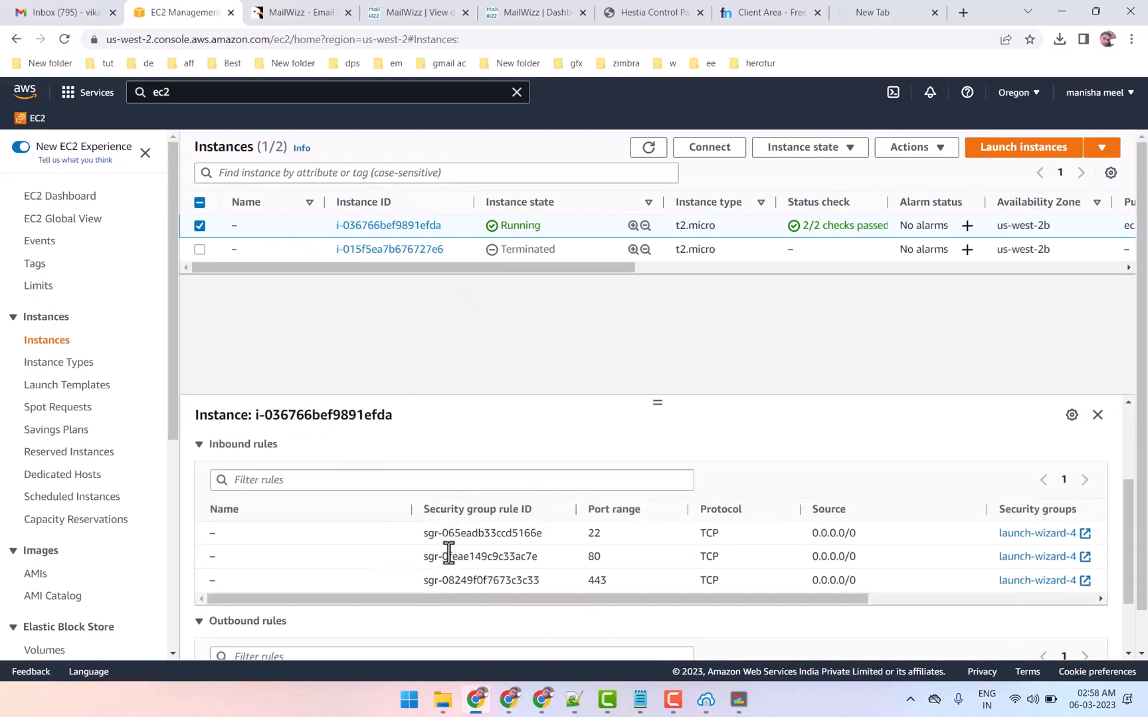
{"action": "scroll", "coordinate": [451, 563], "scroll_direction": "up", "scroll_amount": 4}
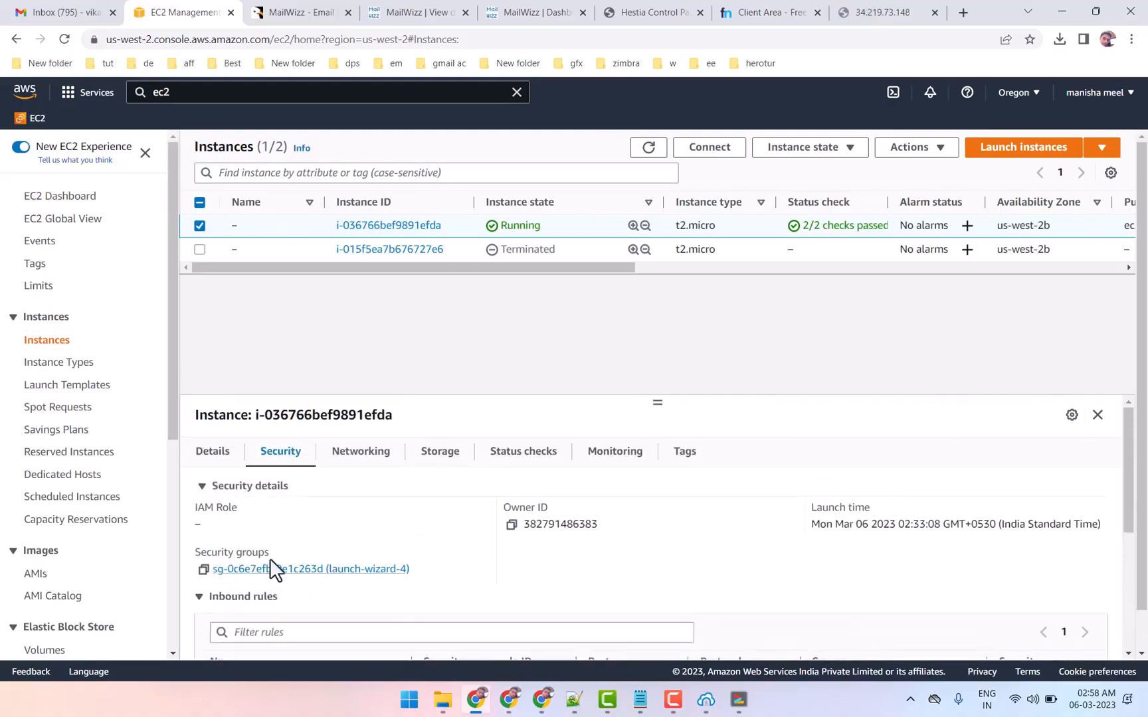
{"action": "left_click_drag", "start_coordinate": [200, 553], "coordinate": [228, 552]}
{"action": "left_click", "coordinate": [290, 569]}
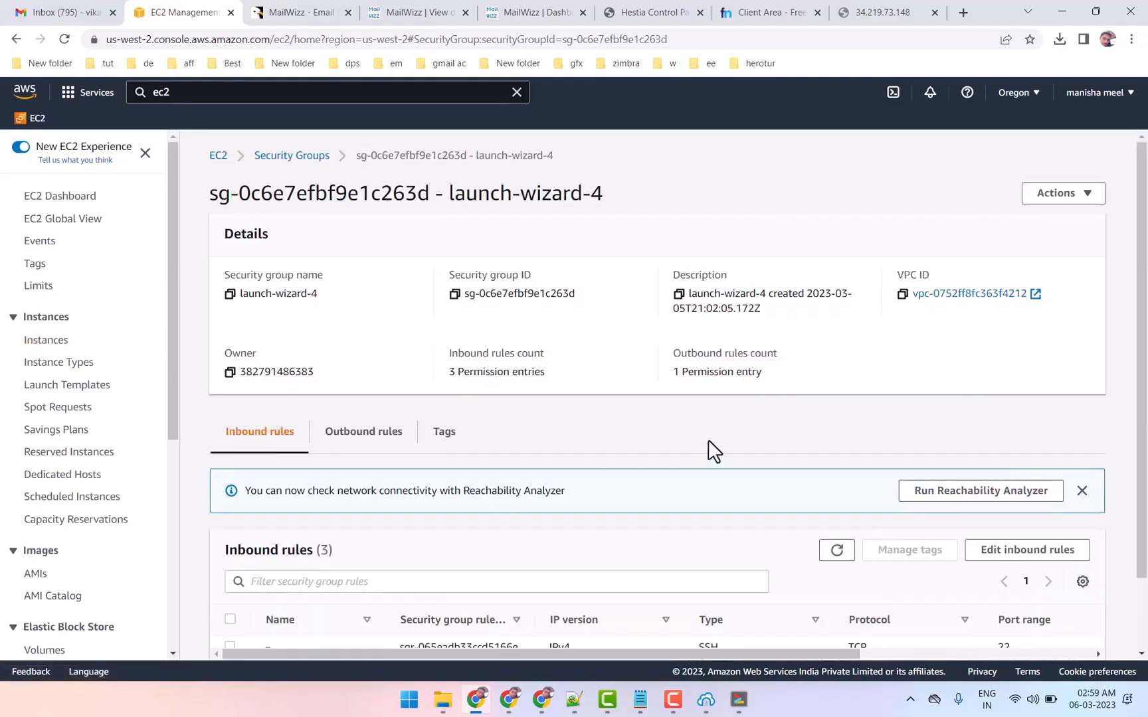
Open the inbound rules of the launch-wizard-4 security group for editing
{"action": "scroll", "coordinate": [712, 451], "scroll_direction": "down", "scroll_amount": 1}
{"action": "left_click_drag", "start_coordinate": [209, 360], "coordinate": [320, 433]}
{"action": "left_click", "coordinate": [398, 450]}
{"action": "left_click", "coordinate": [1008, 477]}
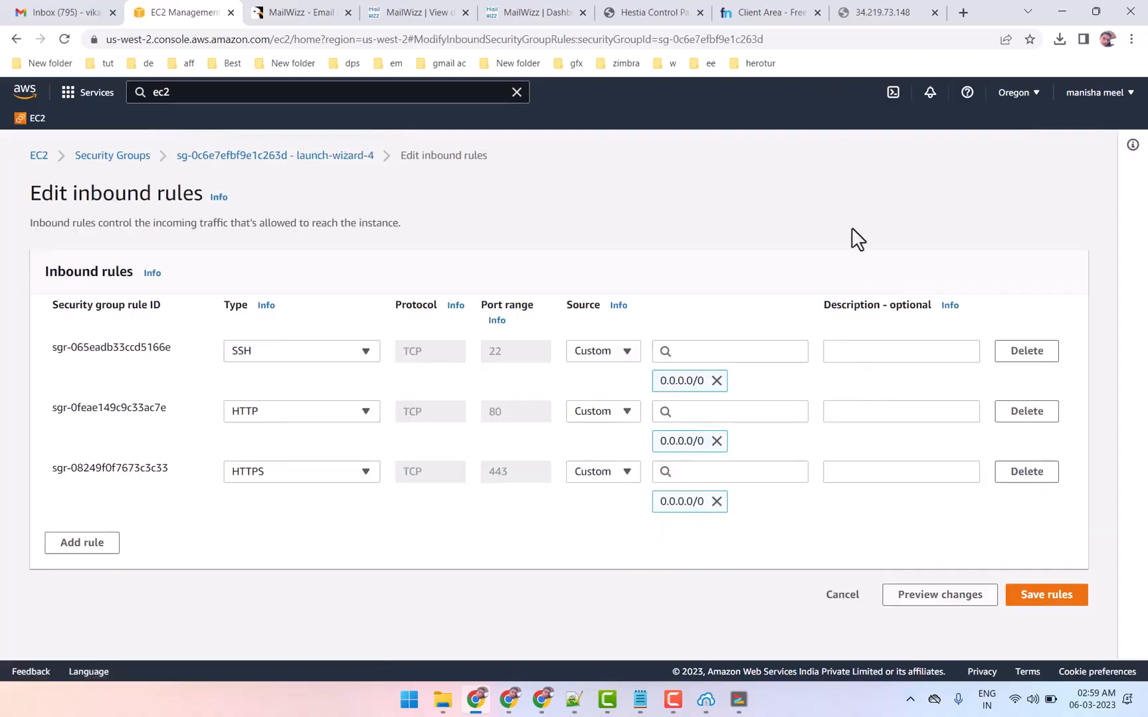
Retry the Hestia address, copy the port number 8083 from it, and return to the inbound rules
{"action": "left_click", "coordinate": [864, 12]}
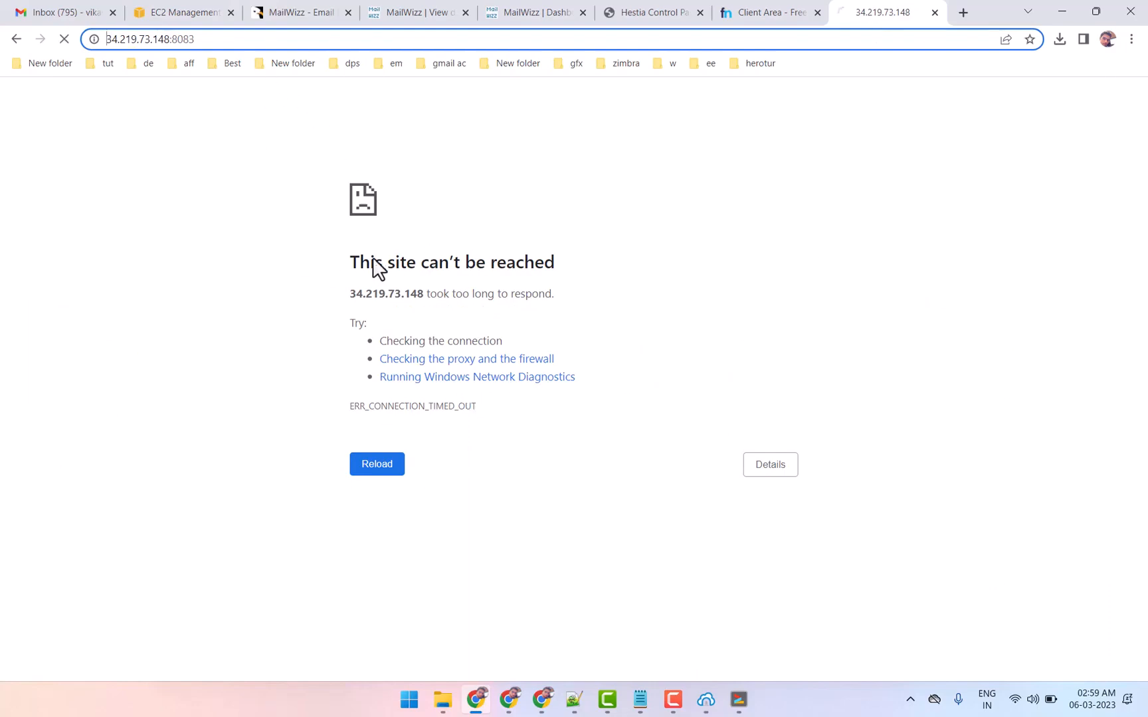
{"action": "left_click", "coordinate": [187, 39]}
{"action": "key", "text": "Return"}
{"action": "double_click", "coordinate": [225, 40]}
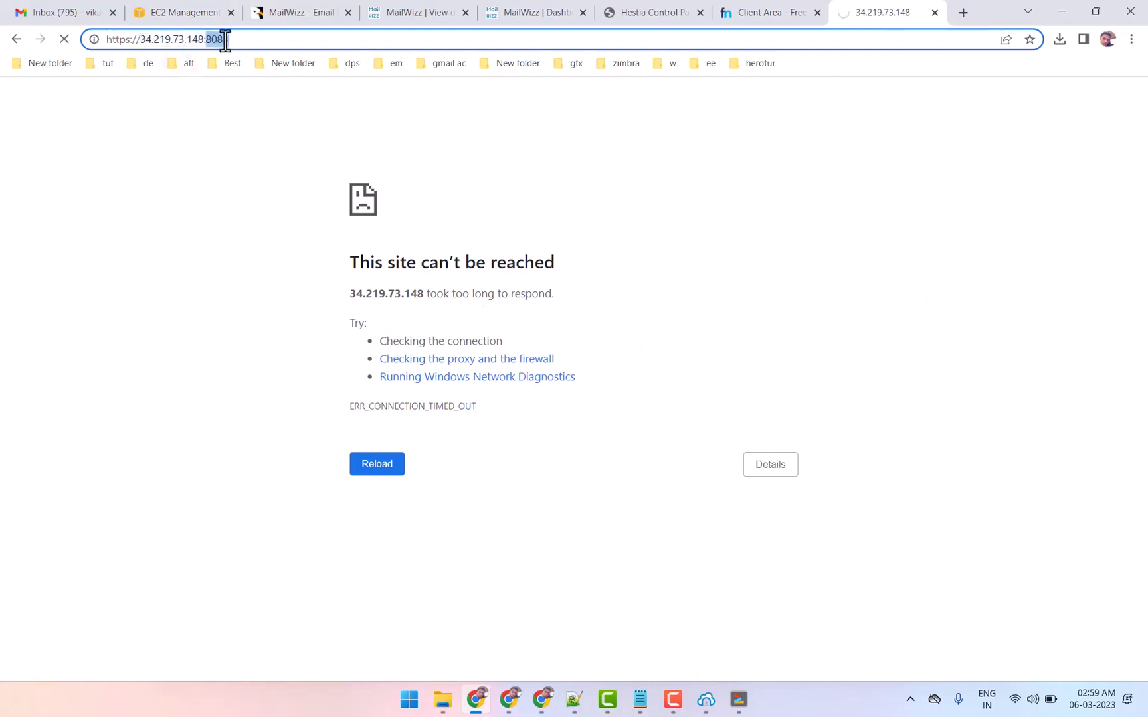
{"action": "right_click", "coordinate": [228, 43]}
{"action": "left_click", "coordinate": [266, 123]}
{"action": "left_click", "coordinate": [191, 12]}
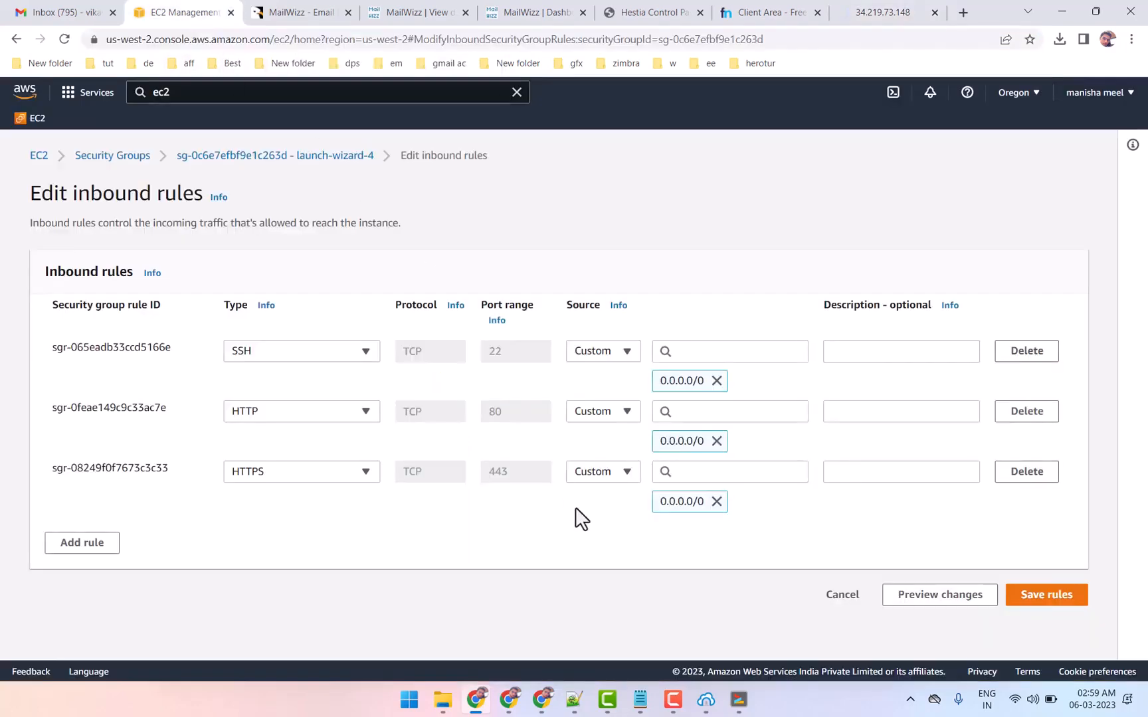
Add a Custom TCP inbound rule for port 8083 with source Anywhere-IPv4 and save the rules
{"action": "left_click", "coordinate": [118, 550]}
{"action": "left_click", "coordinate": [287, 533]}
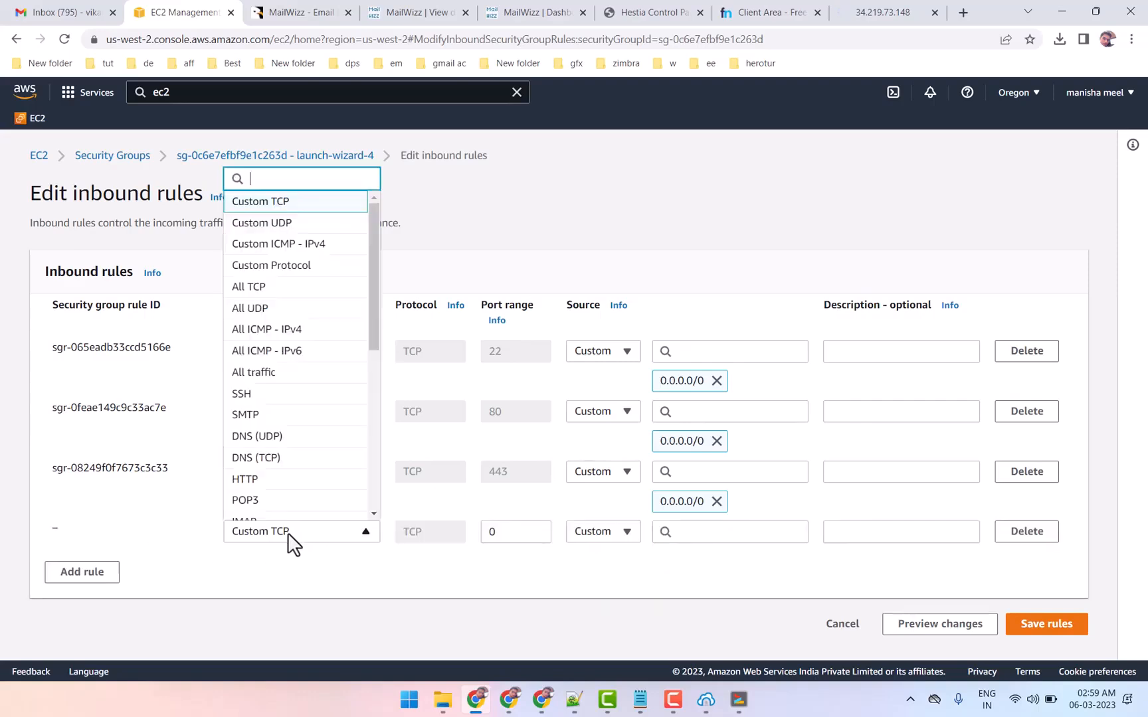
{"action": "left_click", "coordinate": [263, 204]}
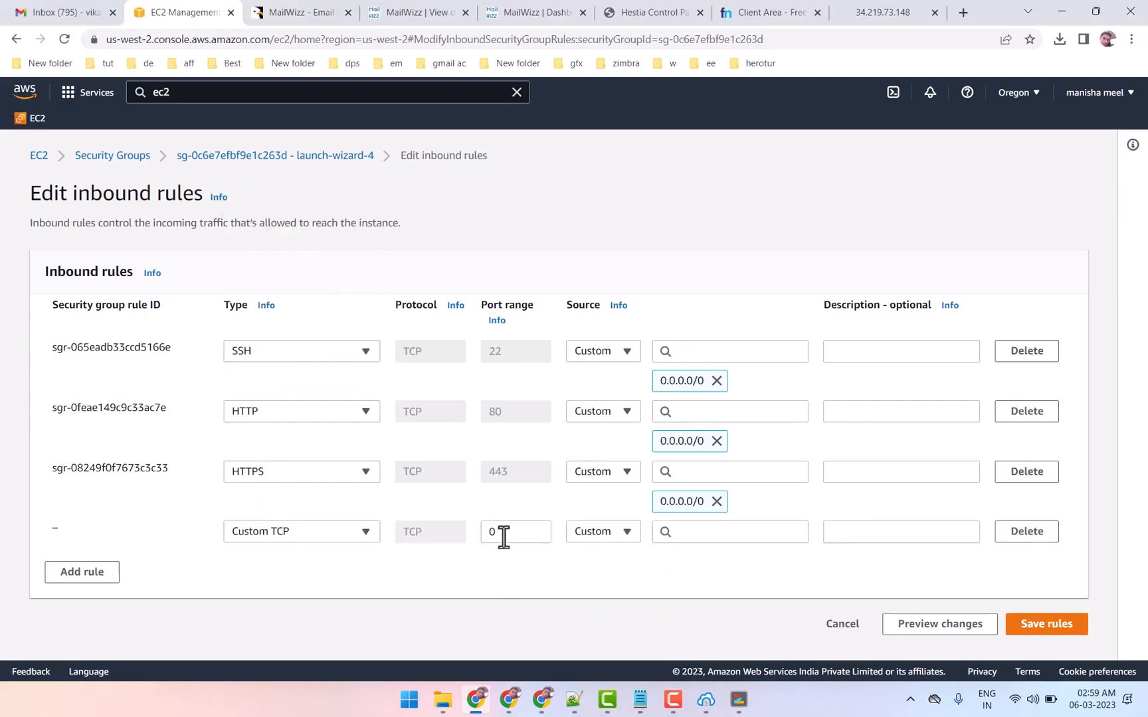
{"action": "double_click", "coordinate": [504, 536]}
{"action": "right_click", "coordinate": [526, 531]}
{"action": "left_click", "coordinate": [573, 341]}
{"action": "left_click", "coordinate": [601, 532]}
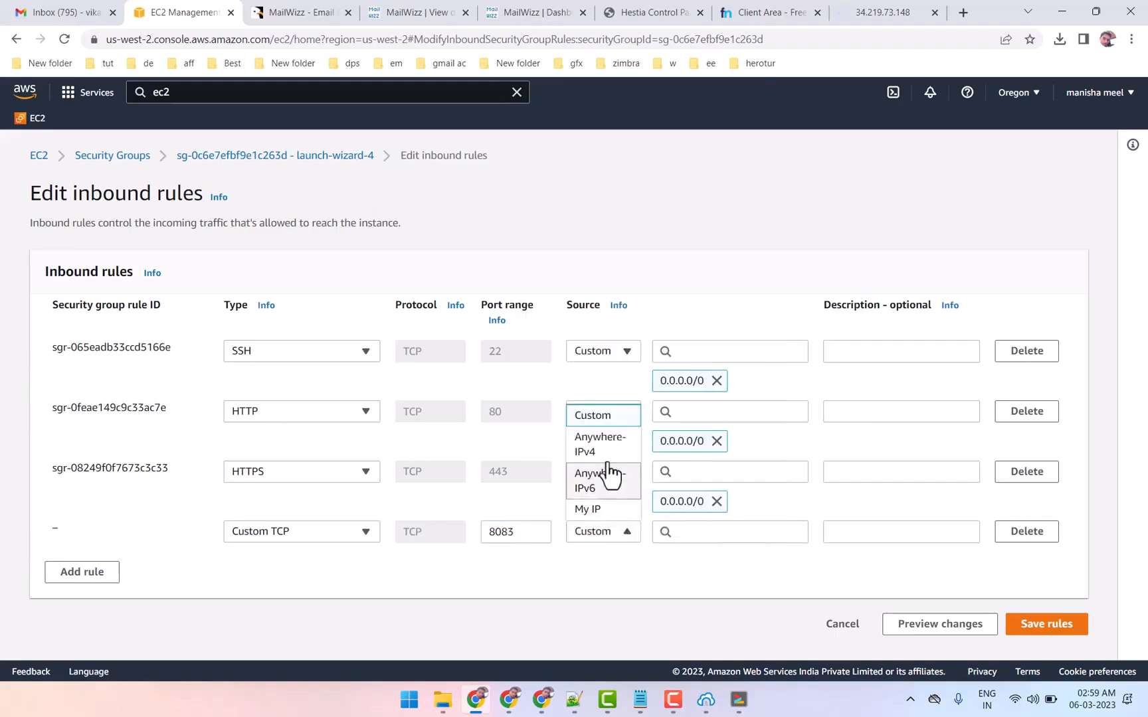
{"action": "left_click", "coordinate": [608, 438]}
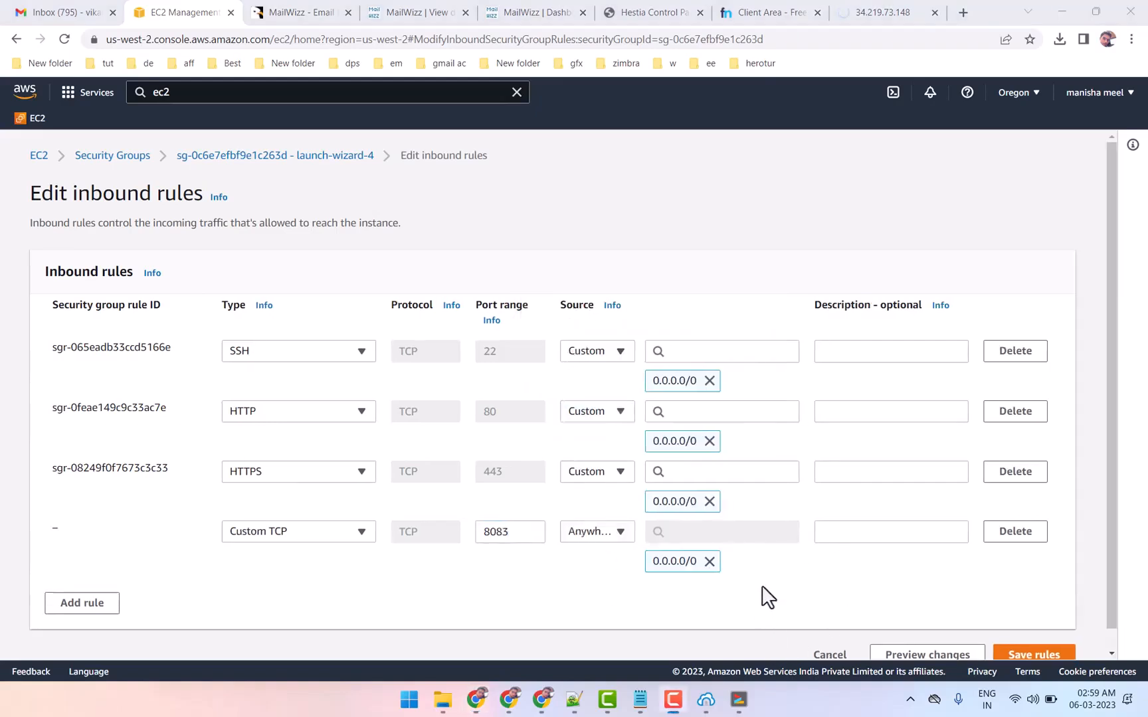
{"action": "left_click", "coordinate": [1029, 653]}
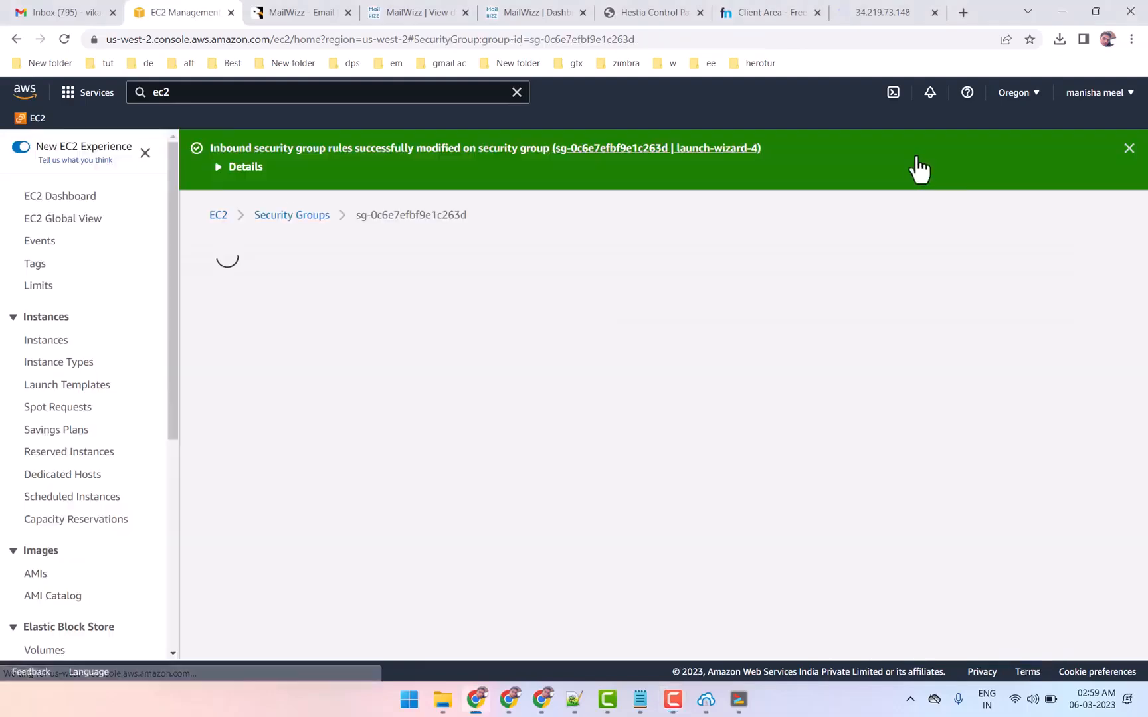
Reload the Hestia page at 34.219.73.148:8083 and proceed past the browser's certificate warning
{"action": "left_click", "coordinate": [889, 11]}
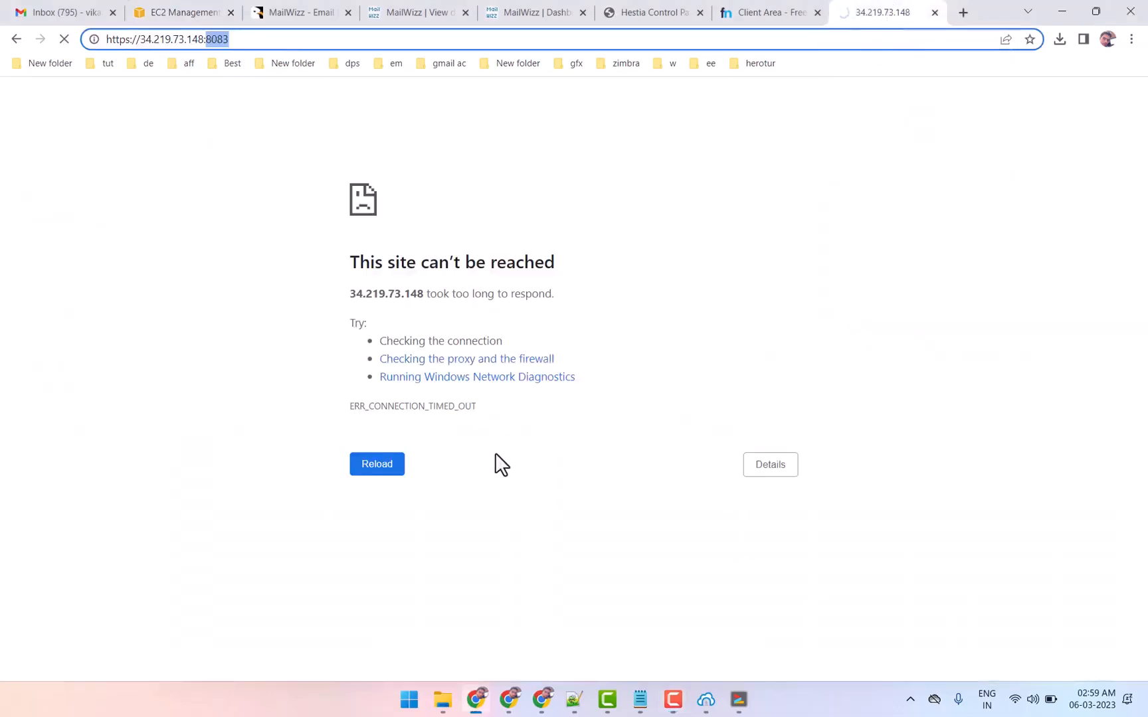
{"action": "left_click", "coordinate": [366, 467]}
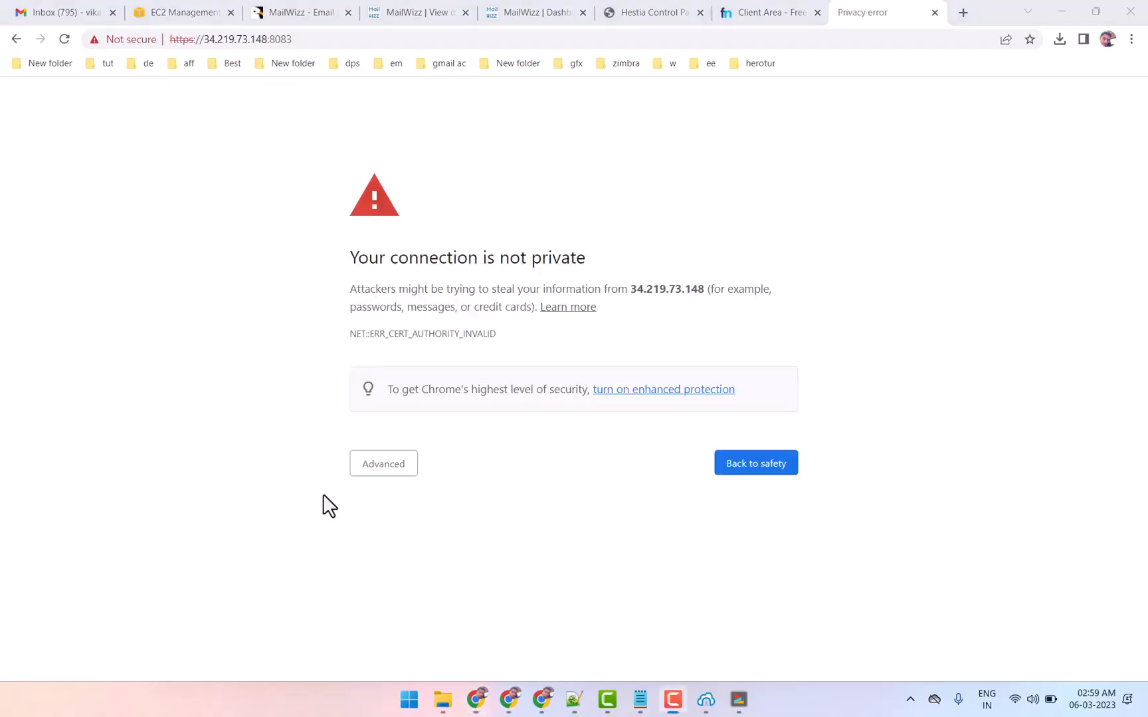
{"action": "left_click", "coordinate": [386, 471]}
{"action": "left_click", "coordinate": [431, 577]}
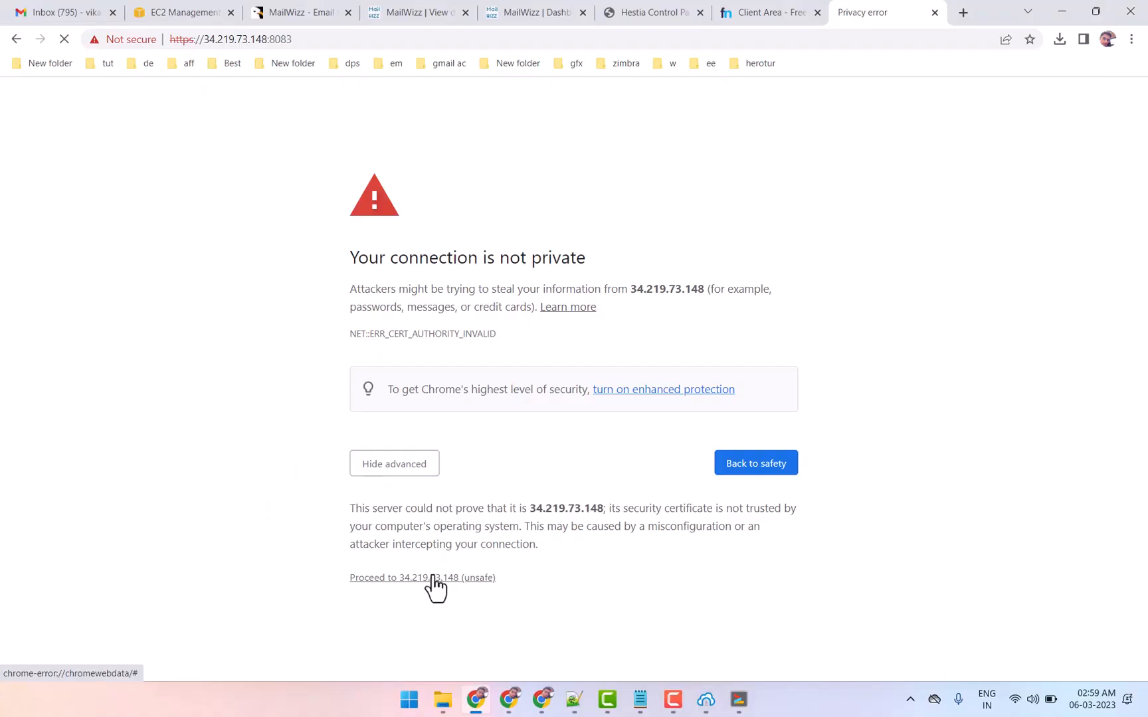
Copy the Hestia admin password from the aws centos vps note and return to the browser
{"action": "left_click", "coordinate": [641, 707]}
{"action": "left_click", "coordinate": [588, 385]}
{"action": "double_click", "coordinate": [588, 385]}
{"action": "right_click", "coordinate": [589, 385]}
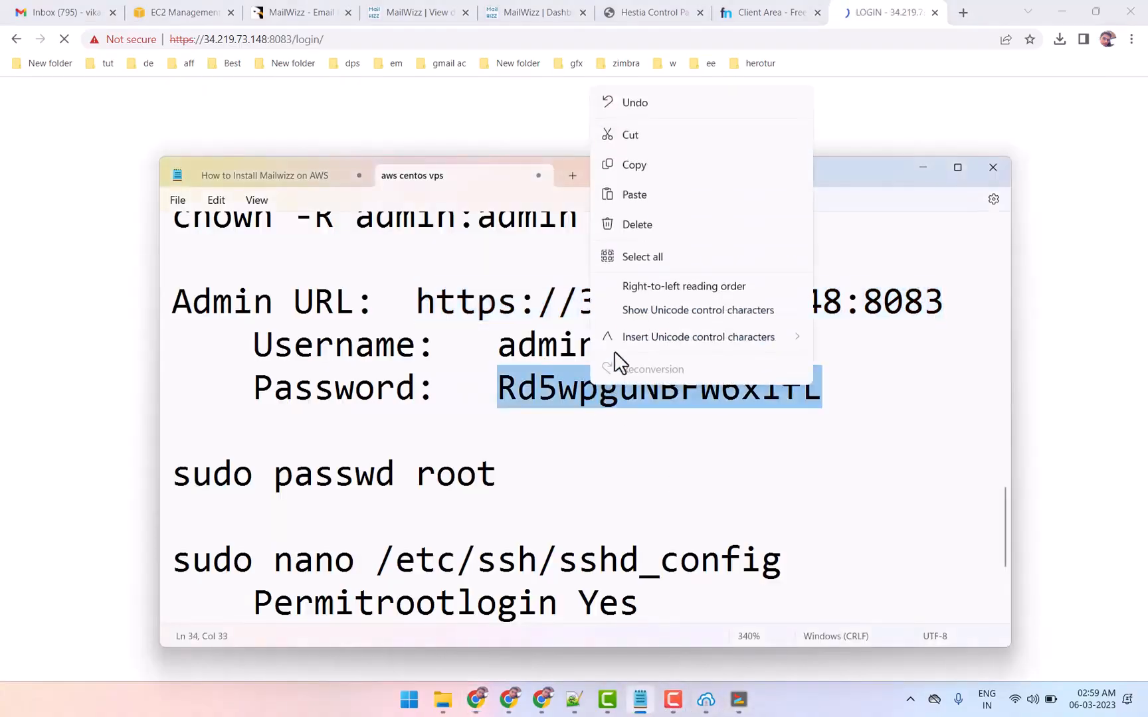
{"action": "left_click", "coordinate": [631, 165]}
{"action": "left_click", "coordinate": [1099, 423]}
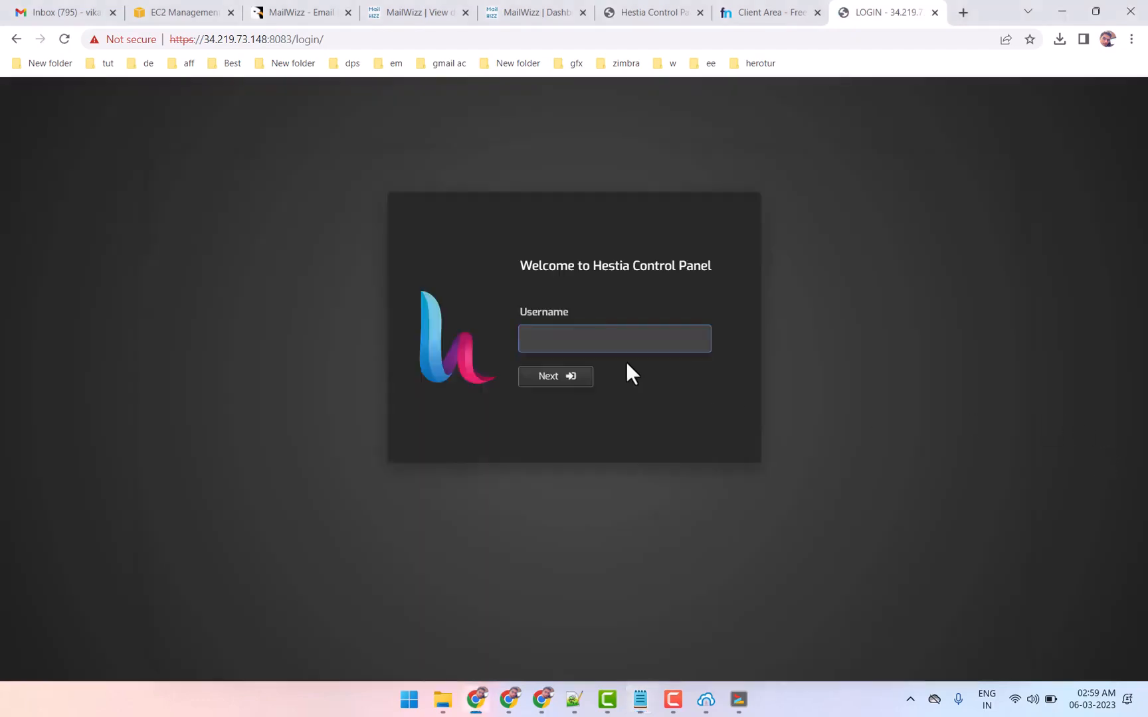
Log in to the Hestia control panel as admin with the copied account password
{"action": "left_click", "coordinate": [602, 341]}
{"action": "left_click", "coordinate": [619, 389]}
{"action": "left_click", "coordinate": [555, 384]}
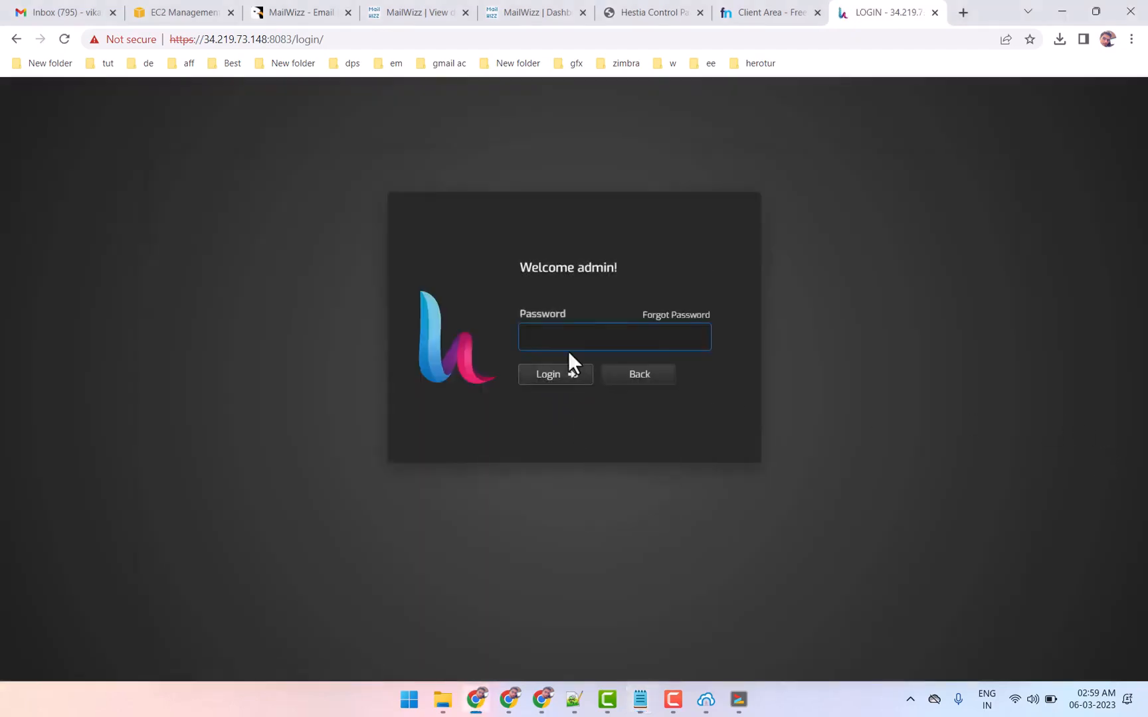
{"action": "right_click", "coordinate": [564, 335]}
{"action": "left_click", "coordinate": [599, 451]}
{"action": "left_click", "coordinate": [559, 384]}
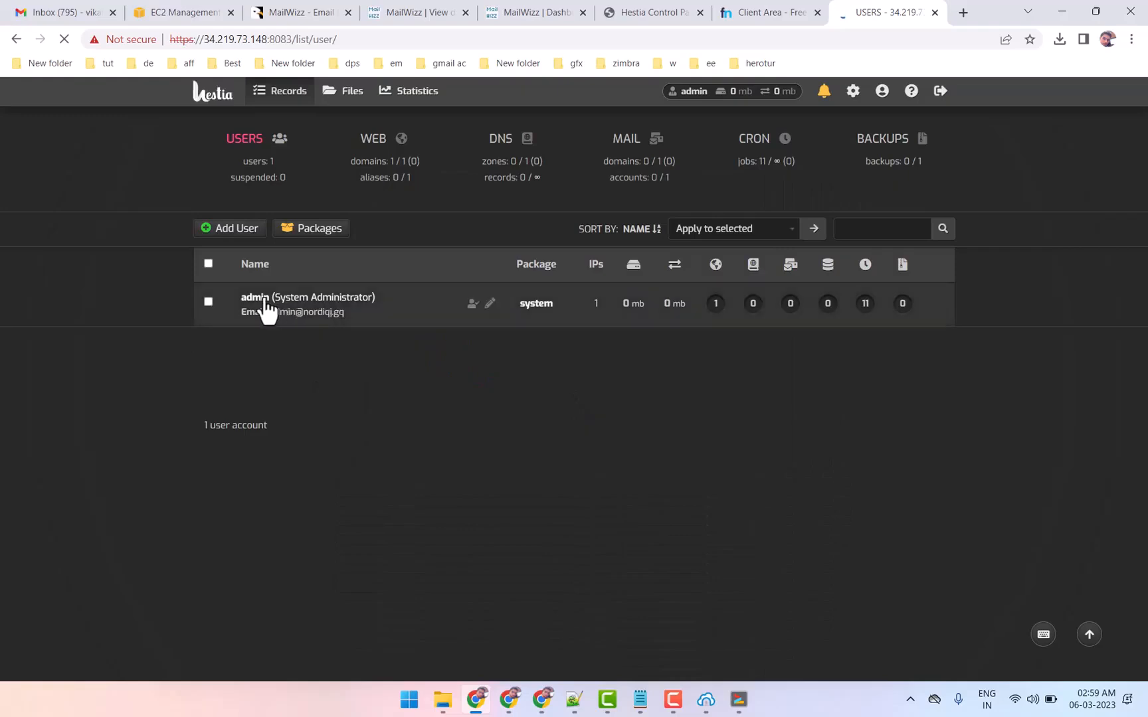
Edit the Hestia admin user, set its package to default, and save the changes
{"action": "left_click", "coordinate": [489, 304]}
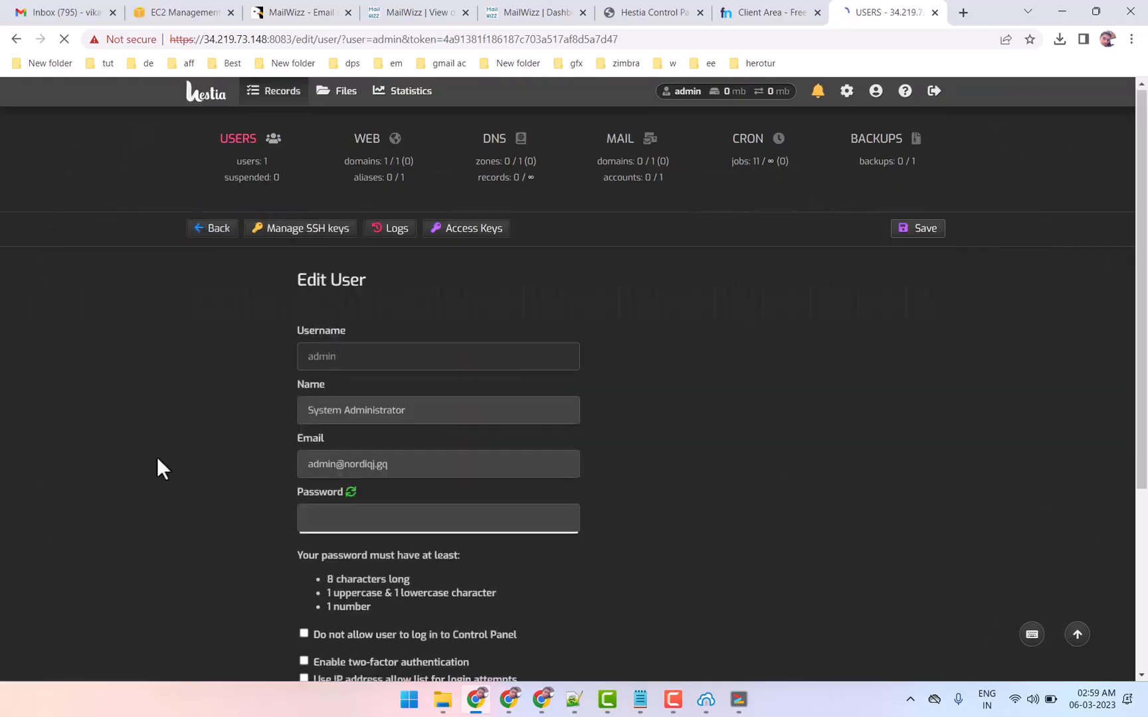
{"action": "scroll", "coordinate": [329, 586], "scroll_direction": "down", "scroll_amount": 4}
{"action": "left_click", "coordinate": [332, 616]}
{"action": "left_click", "coordinate": [332, 636]}
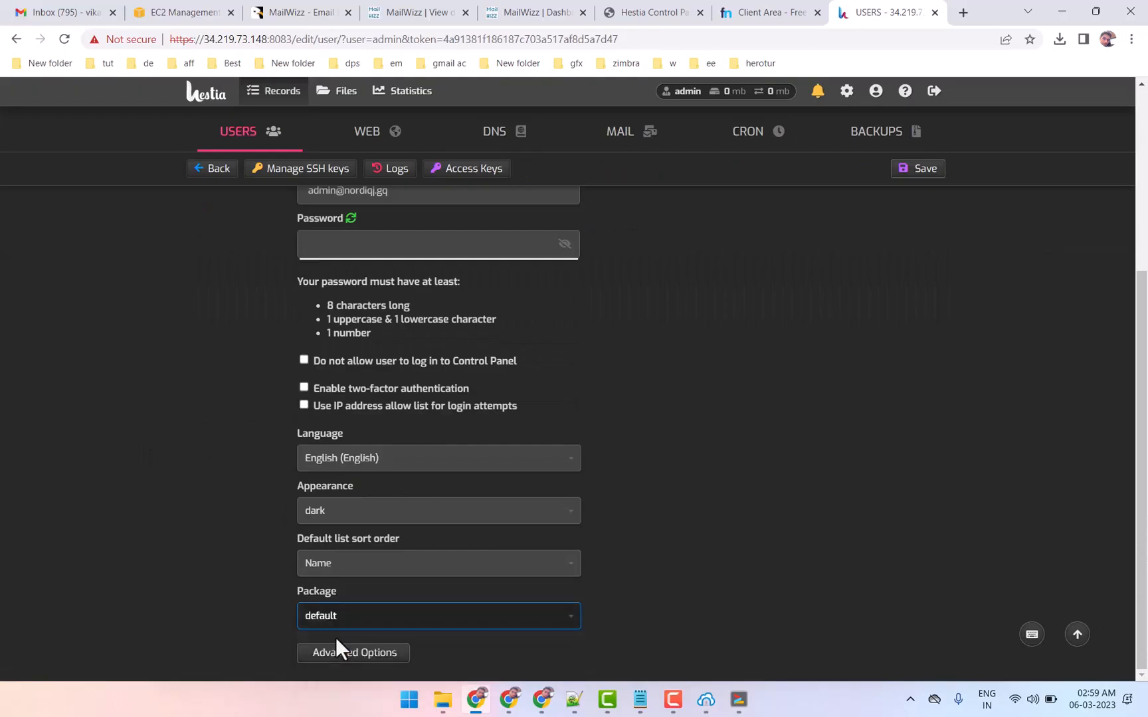
{"action": "left_click", "coordinate": [922, 170]}
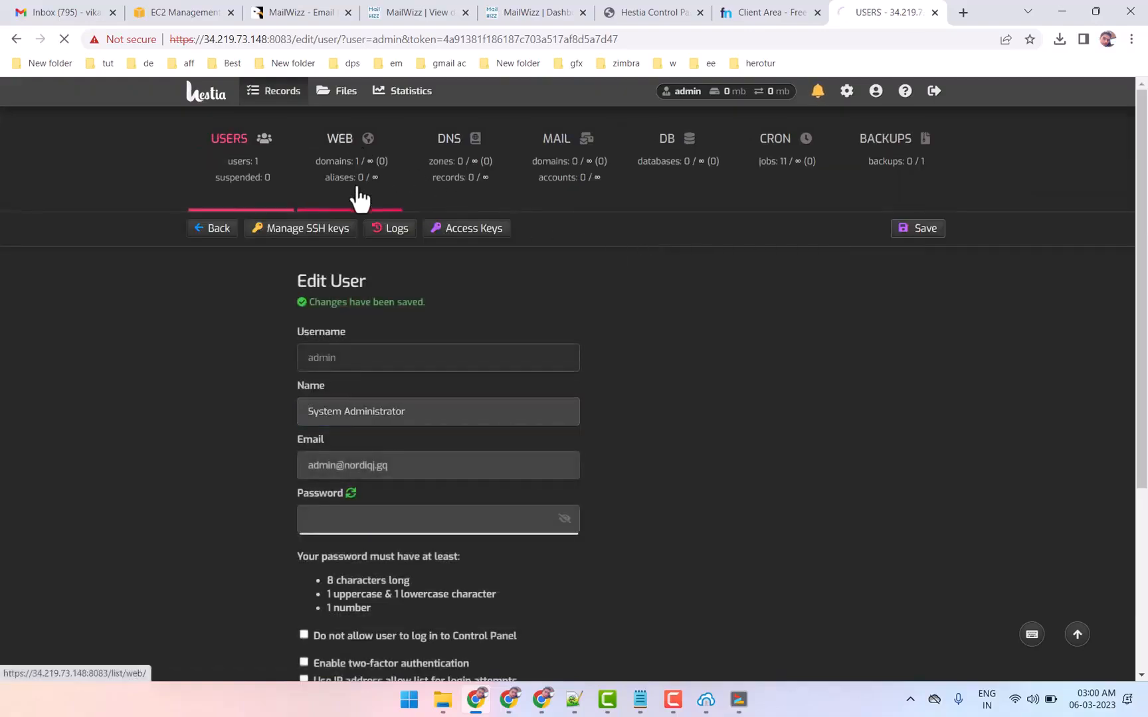
Start adding a web domain in Hestia and copy the domain name nordiqj.gq from the Freenom DNS page
{"action": "left_click", "coordinate": [358, 196]}
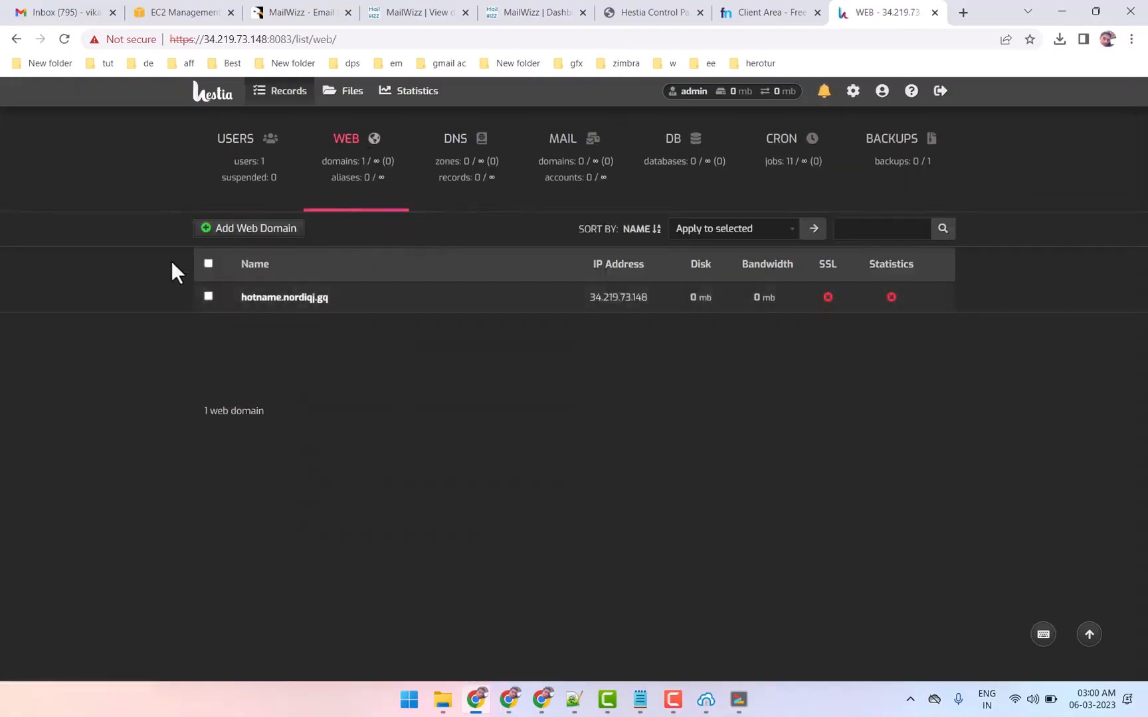
{"action": "left_click", "coordinate": [247, 237]}
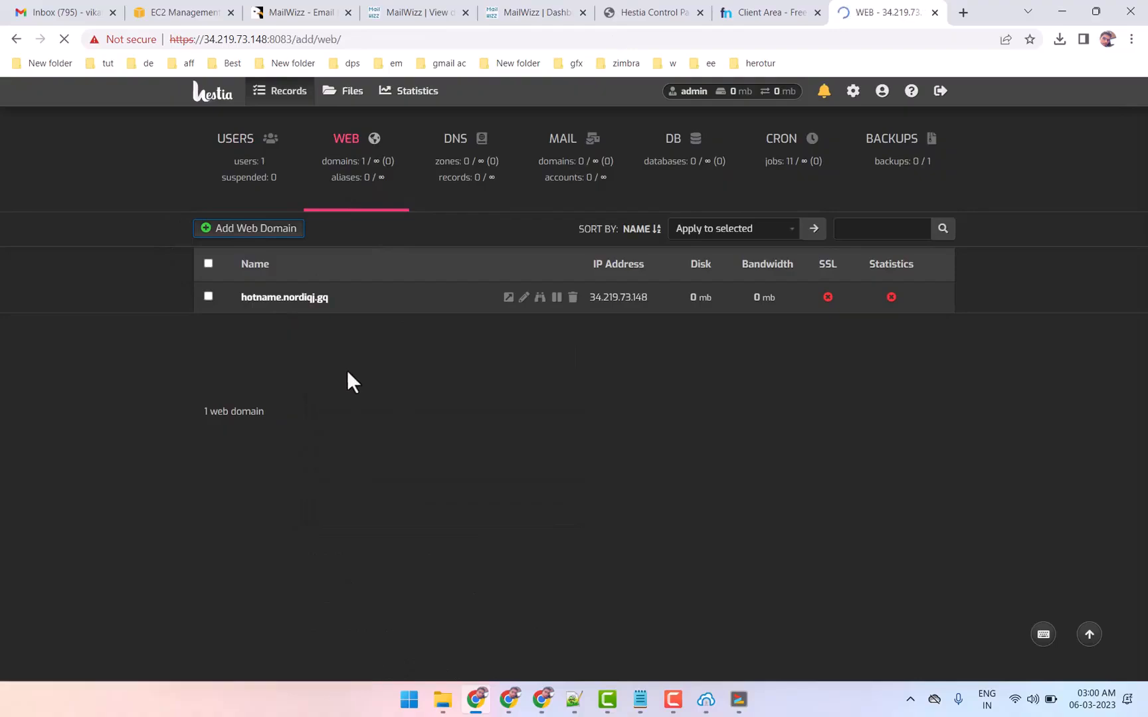
{"action": "left_click", "coordinate": [750, 9]}
{"action": "left_click_drag", "start_coordinate": [672, 177], "coordinate": [788, 180]}
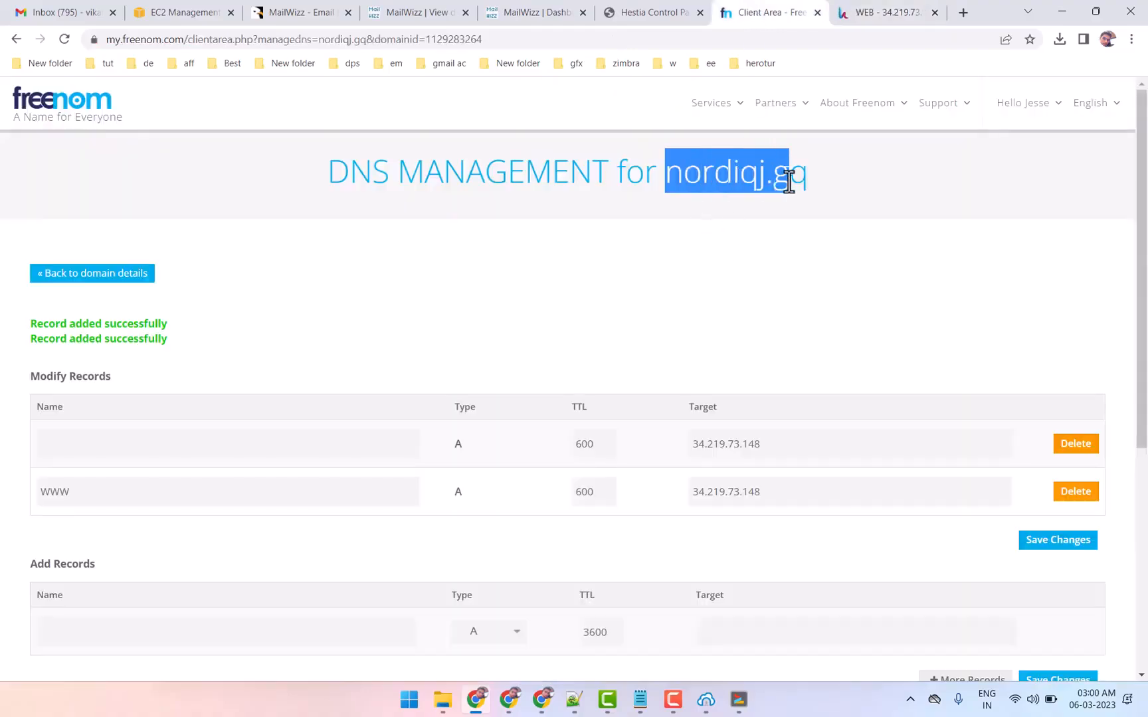
{"action": "right_click", "coordinate": [807, 177]}
{"action": "left_click", "coordinate": [817, 185]}
{"action": "left_click", "coordinate": [868, 11]}
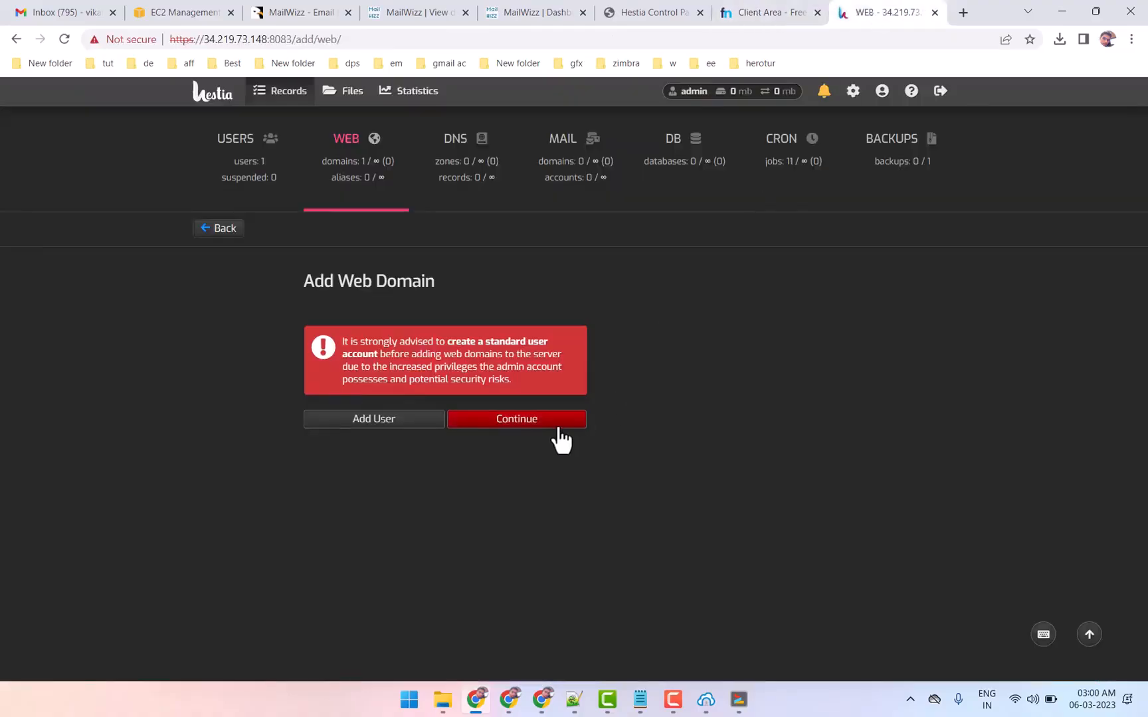
Continue under the admin account and add nordiqj.gq as a web domain on IP 34.219.73.148
{"action": "left_click", "coordinate": [570, 436]}
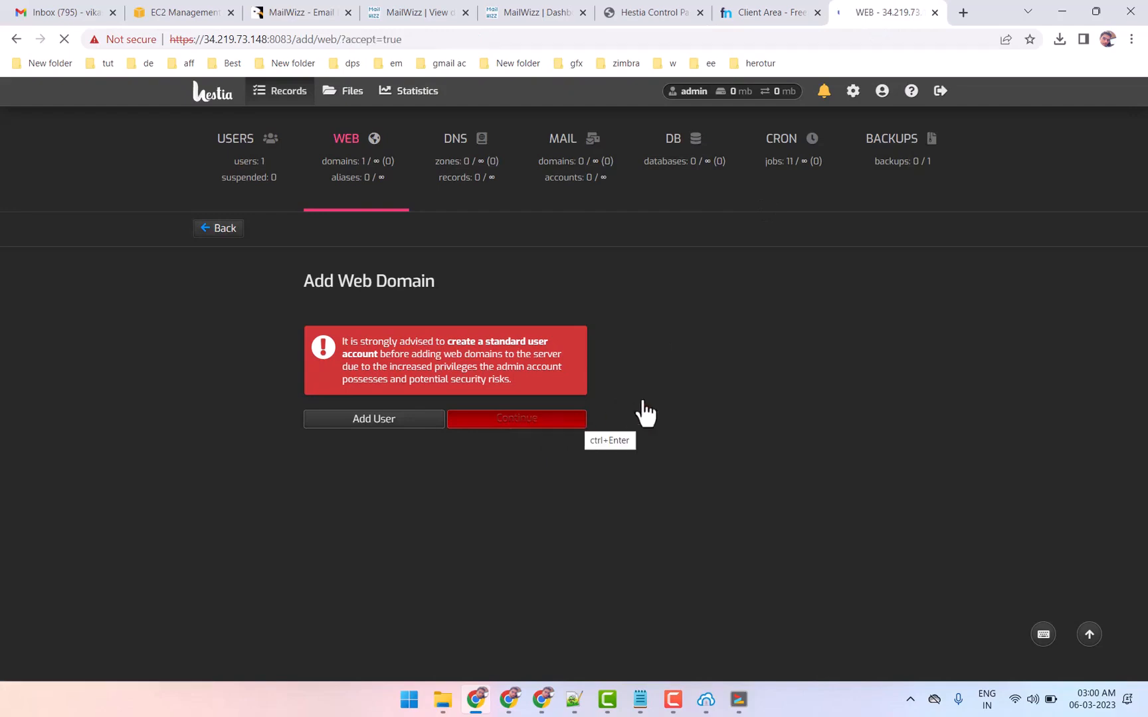
{"action": "left_click", "coordinate": [433, 364]}
{"action": "right_click", "coordinate": [435, 364]}
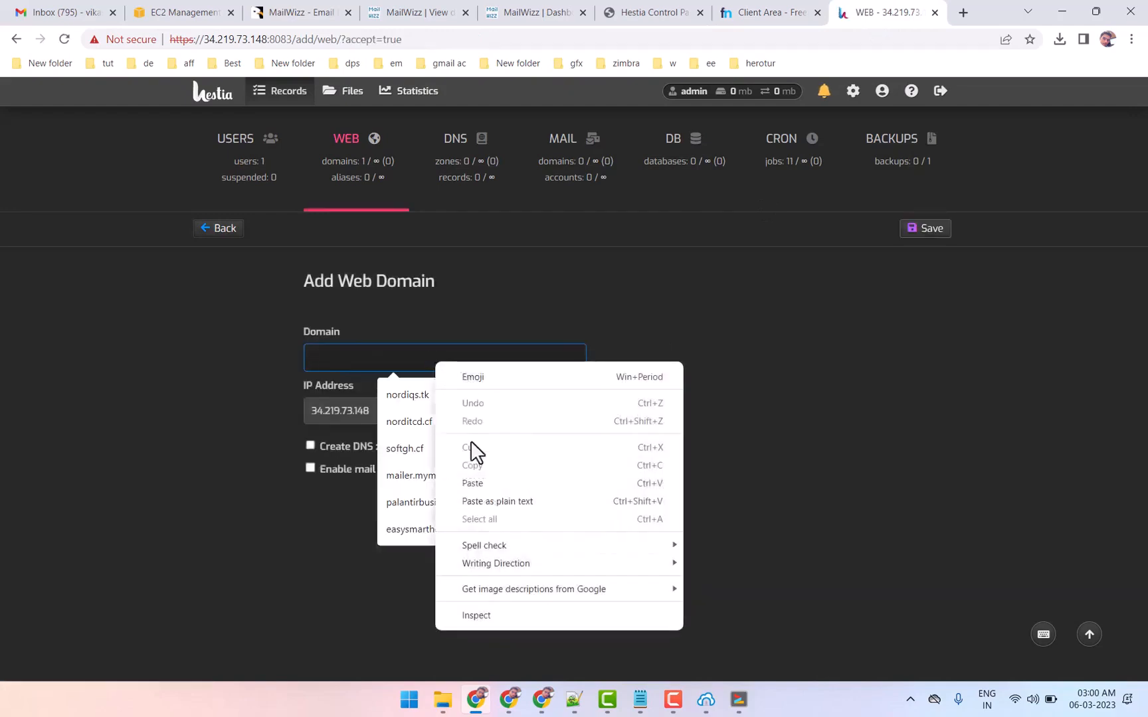
{"action": "left_click", "coordinate": [484, 483]}
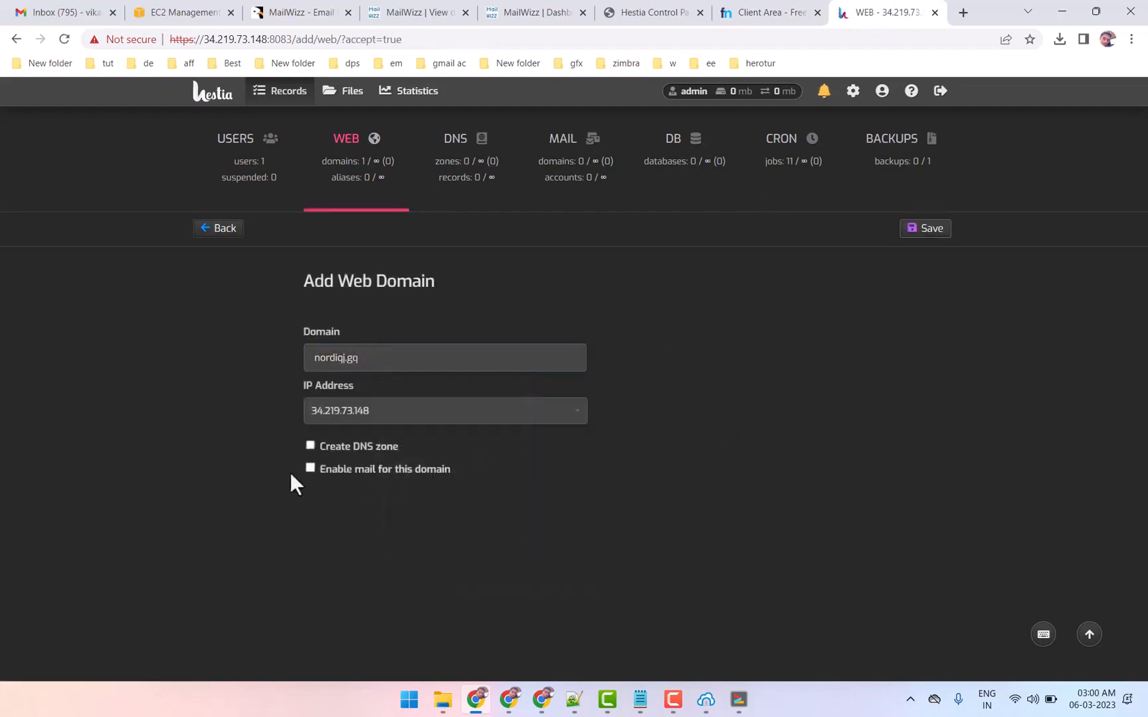
{"action": "left_click", "coordinate": [912, 230]}
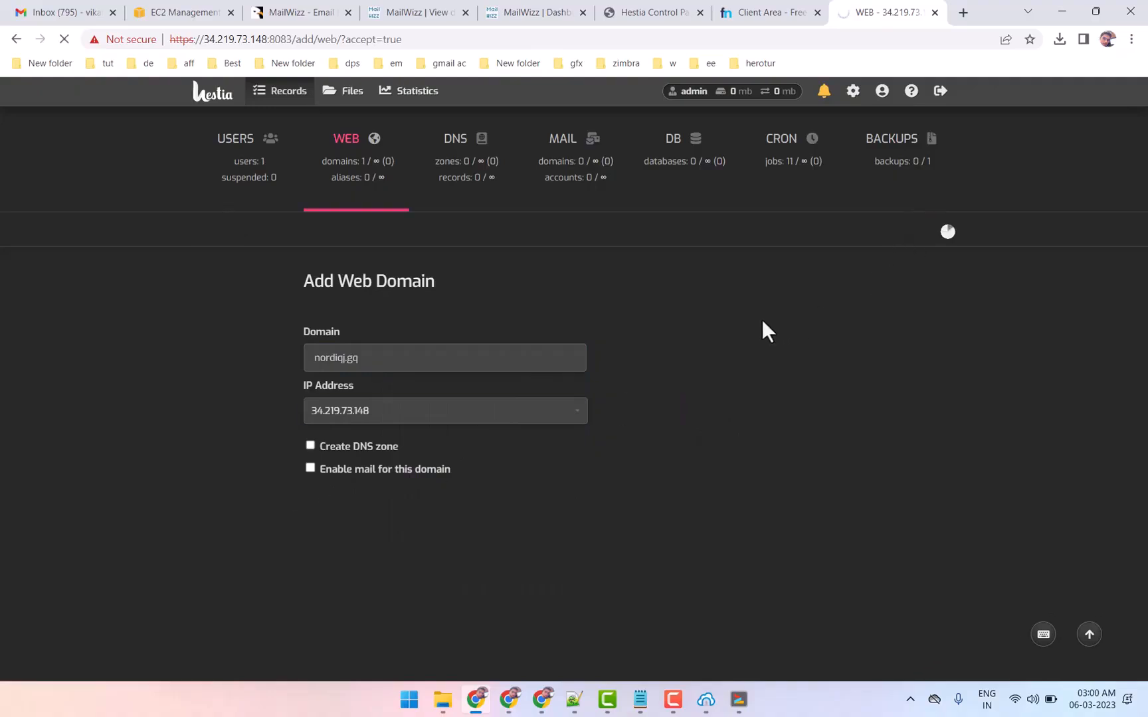
Open the MXToolbox email blacklist check at mxtoolbox.com/blacklists.aspx in a new browser tab
{"action": "left_click", "coordinate": [963, 12]}
{"action": "type", "text": "m"}
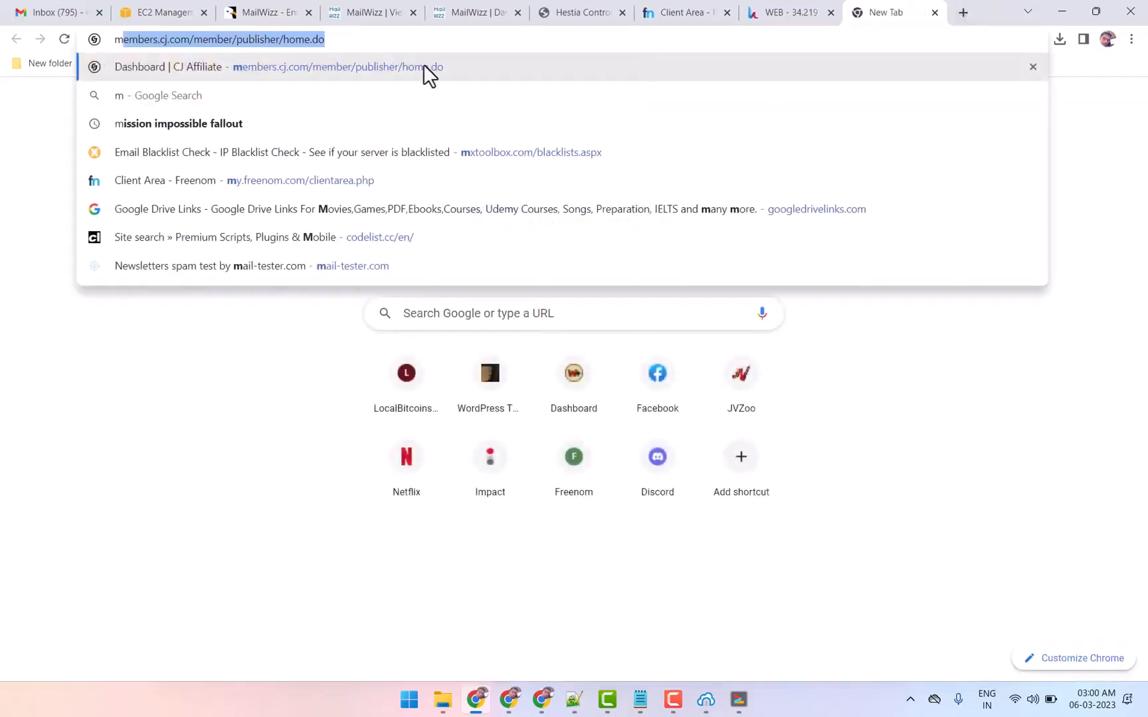
{"action": "left_click", "coordinate": [474, 151]}
Copy nordiqj.gq from the Freenom DNS page and run an MXToolbox blacklist check on it
{"action": "left_click", "coordinate": [727, 20]}
{"action": "right_click", "coordinate": [740, 164]}
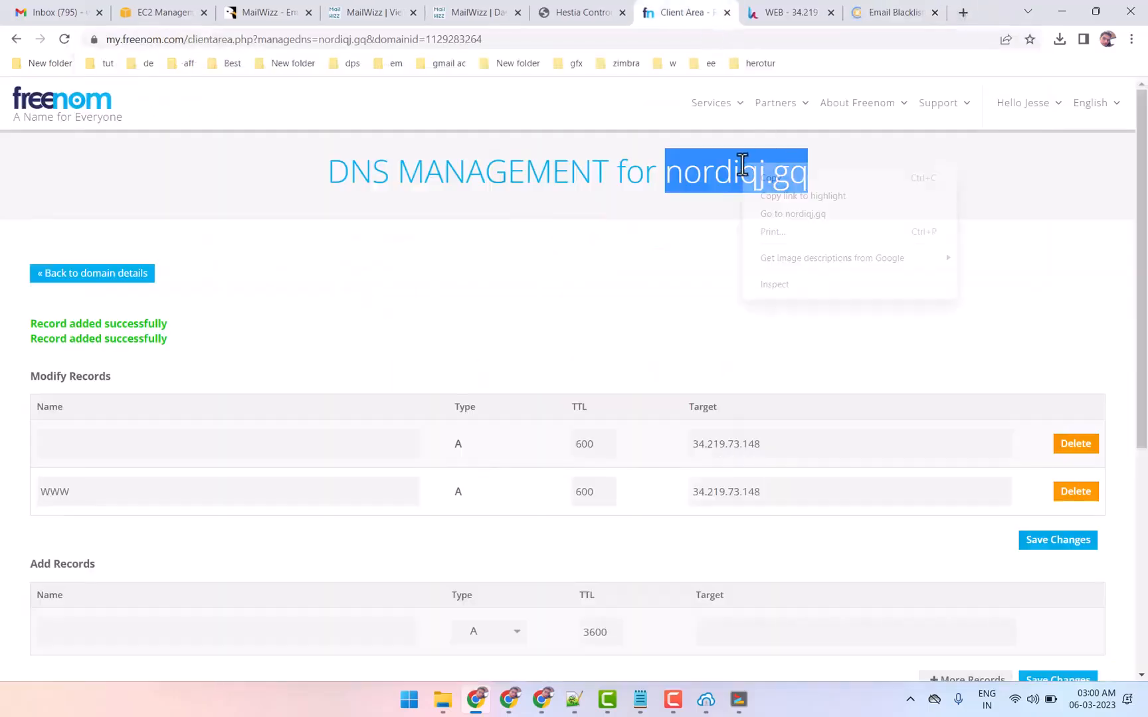
{"action": "left_click", "coordinate": [764, 184]}
{"action": "double_click", "coordinate": [779, 443]}
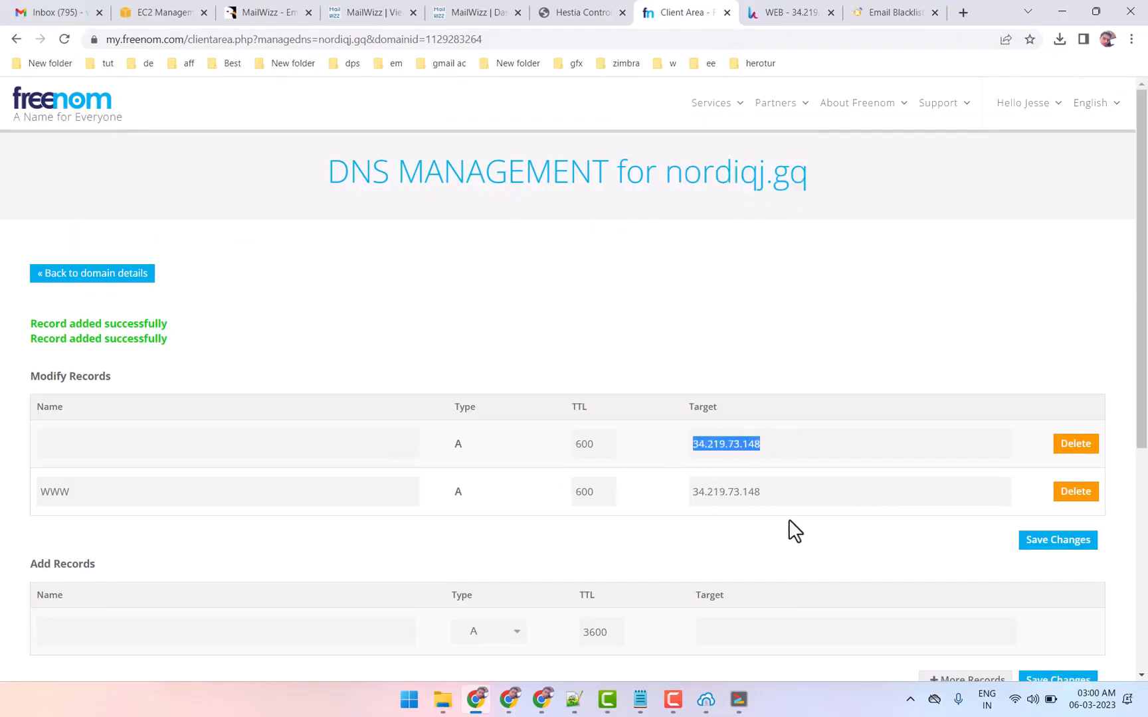
{"action": "left_click", "coordinate": [884, 12]}
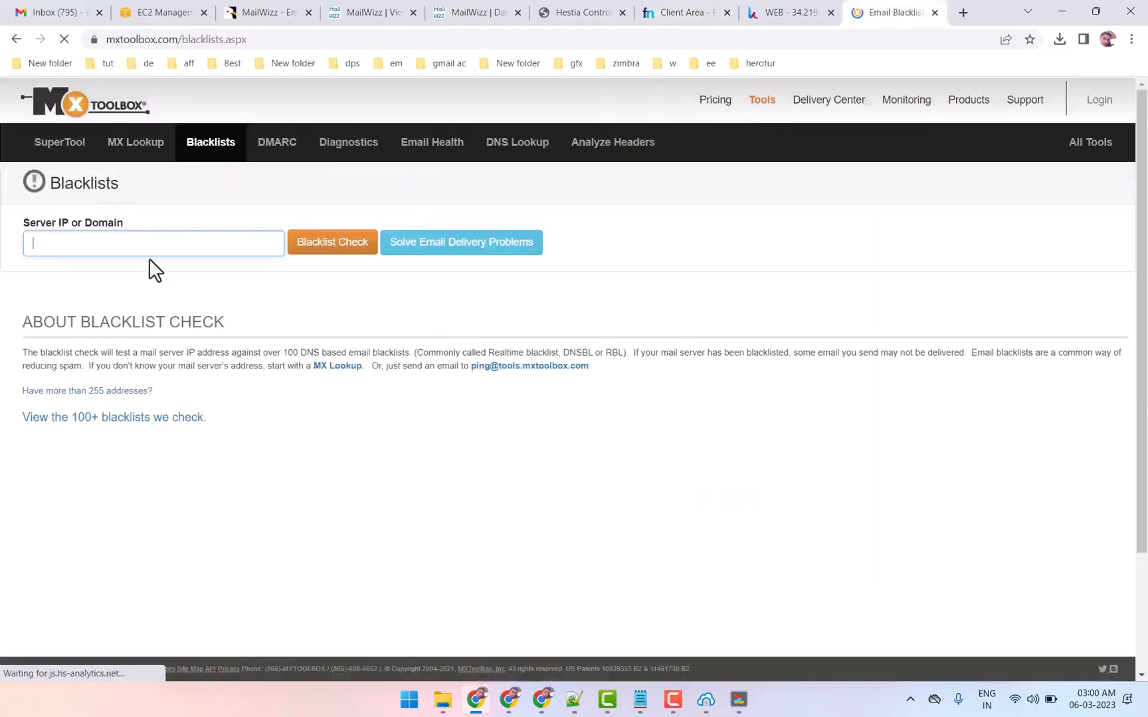
{"action": "right_click", "coordinate": [167, 249]}
{"action": "left_click", "coordinate": [196, 362]}
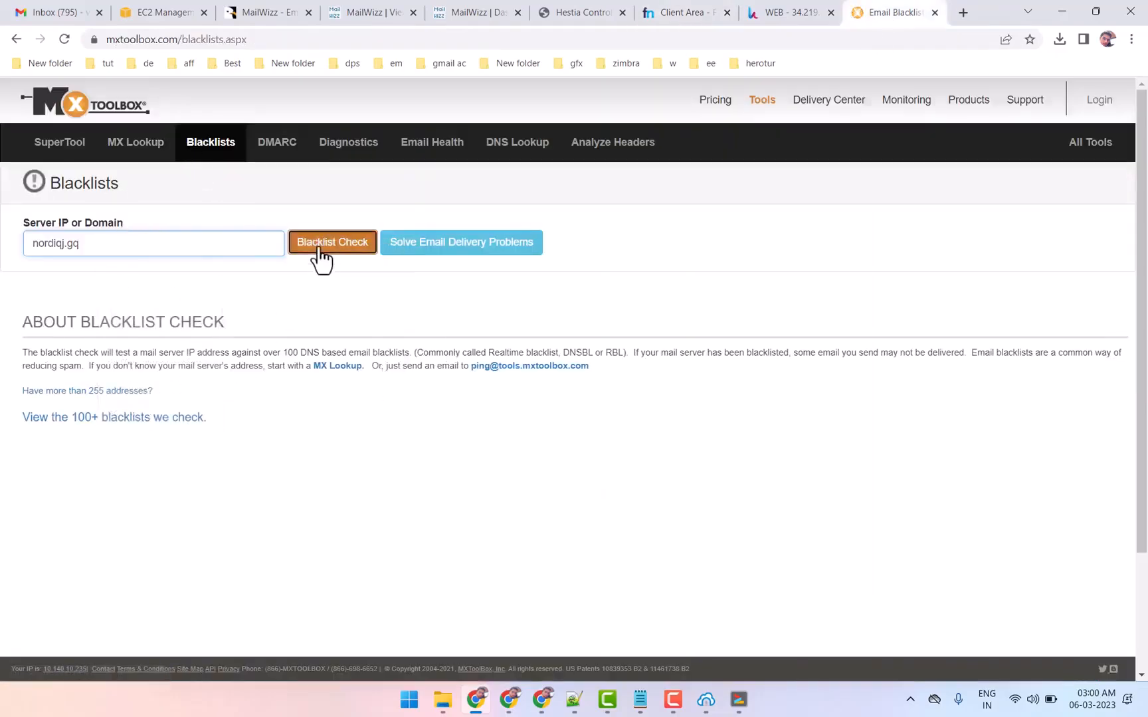
{"action": "left_click", "coordinate": [312, 248]}
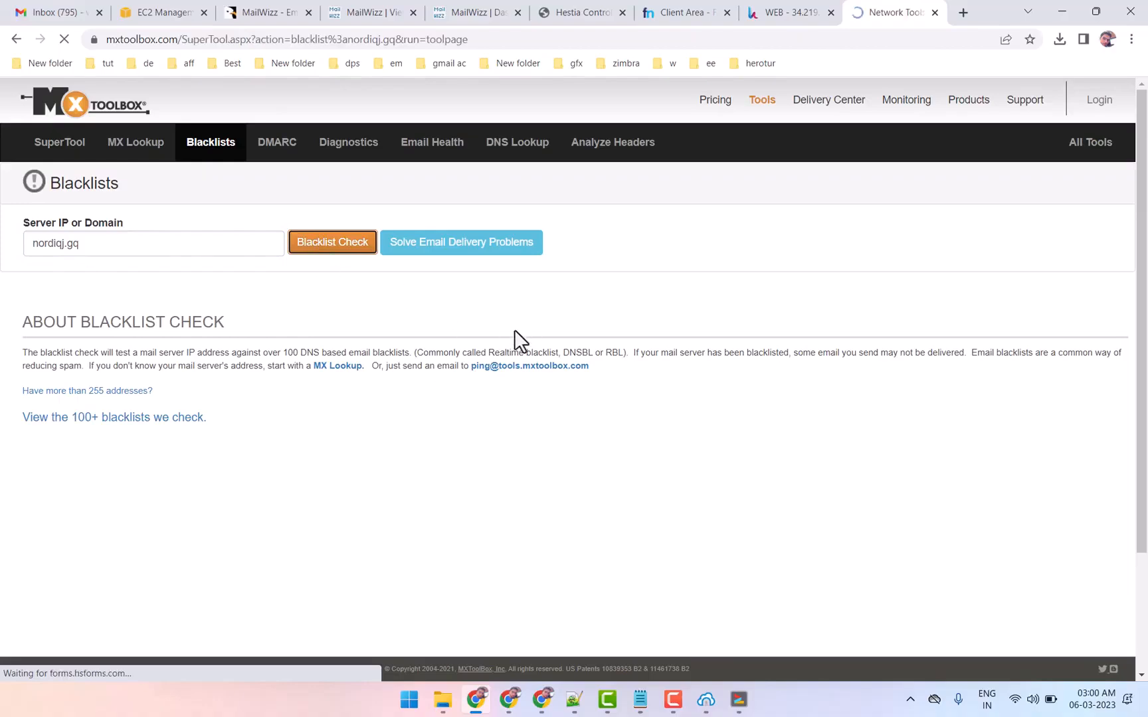
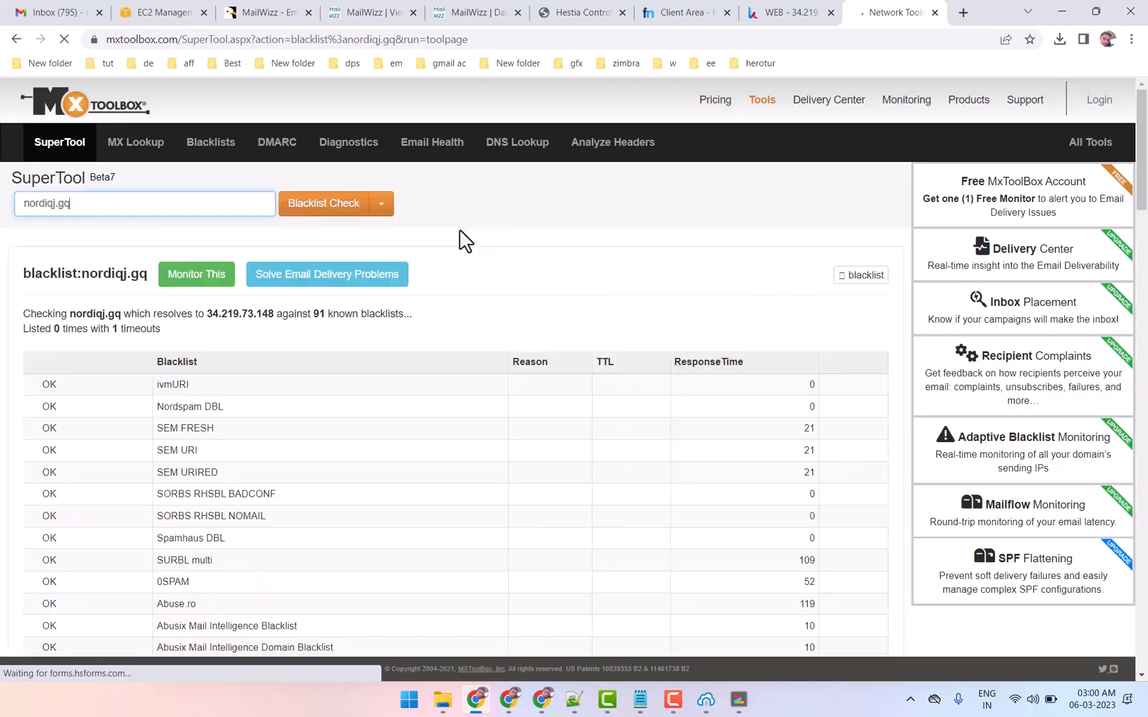
Close the MXToolbox blacklist results for nordiqj.gq and return to Hestia's list of web domains
{"action": "left_click_drag", "start_coordinate": [295, 313], "coordinate": [236, 313]}
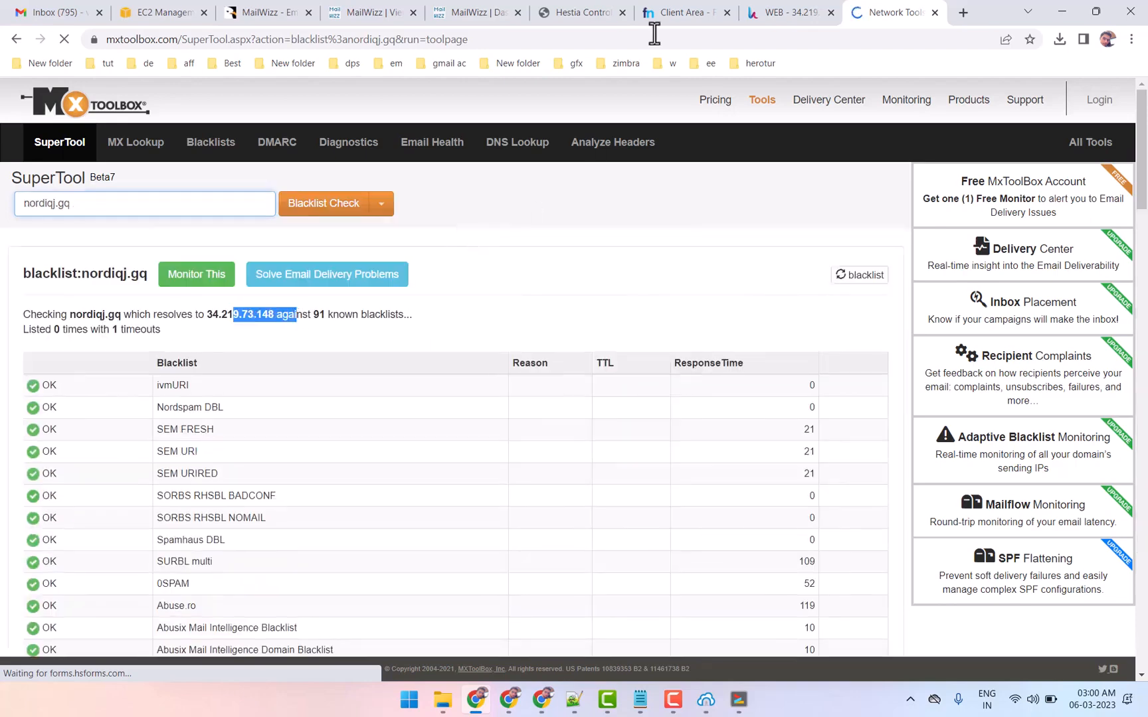
{"action": "left_click", "coordinate": [684, 12]}
{"action": "key", "text": "ctrl+Tab"}
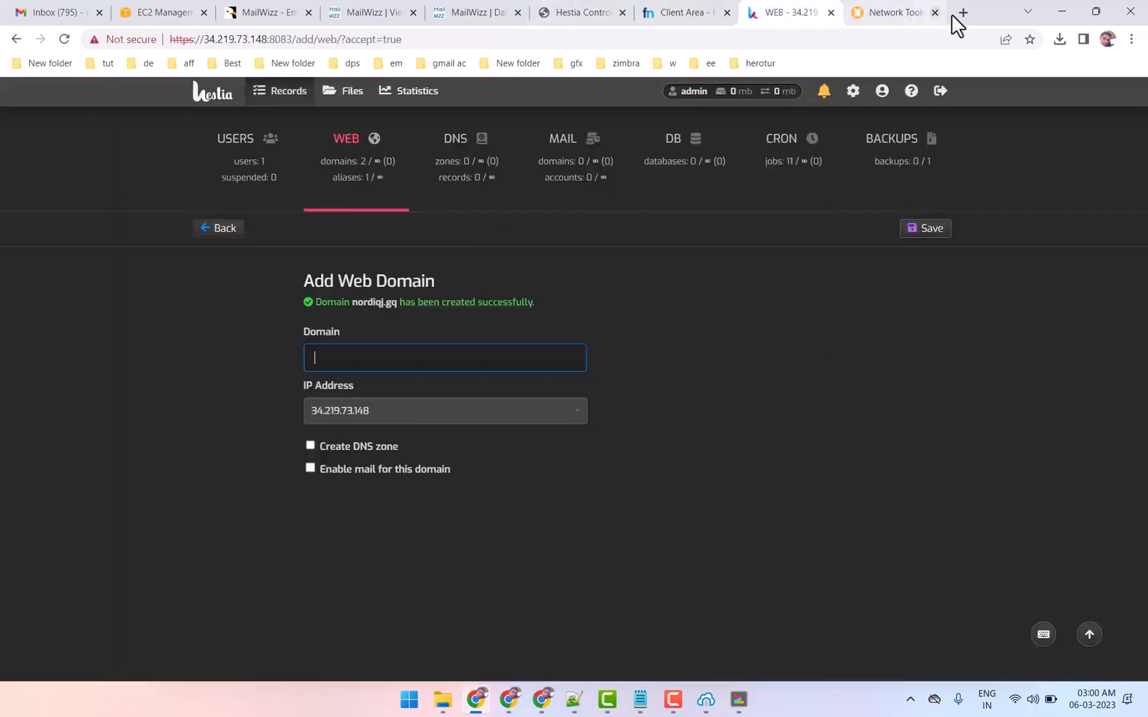
{"action": "left_click", "coordinate": [934, 12]}
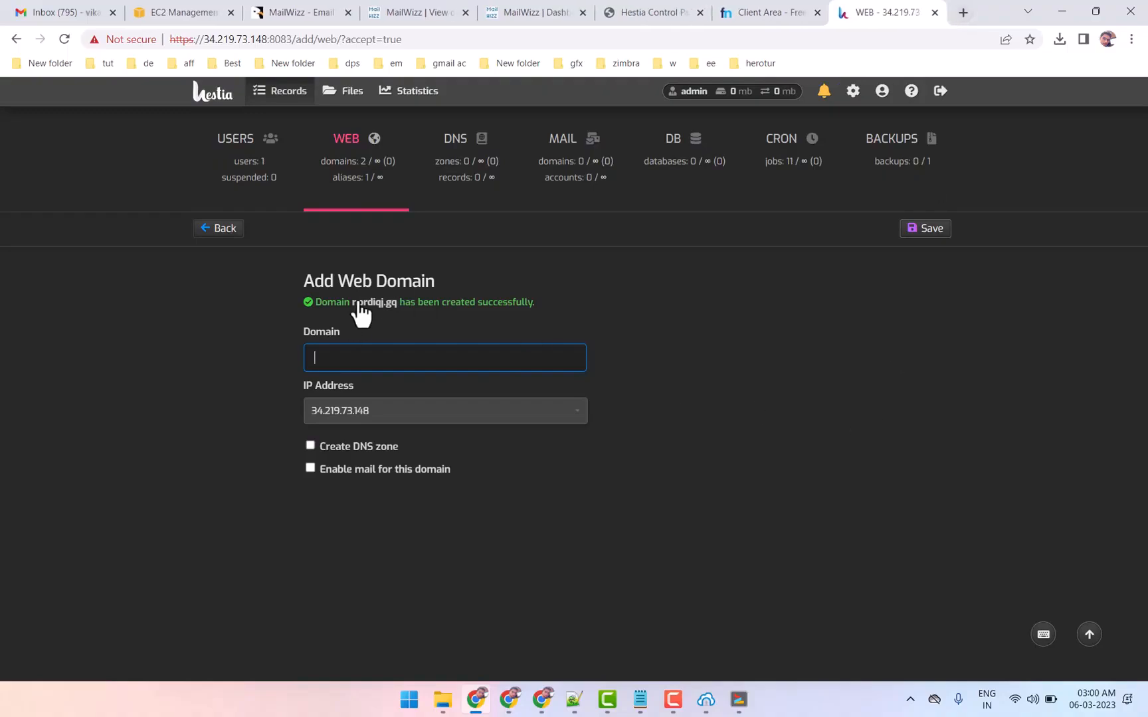
{"action": "left_click", "coordinate": [359, 153]}
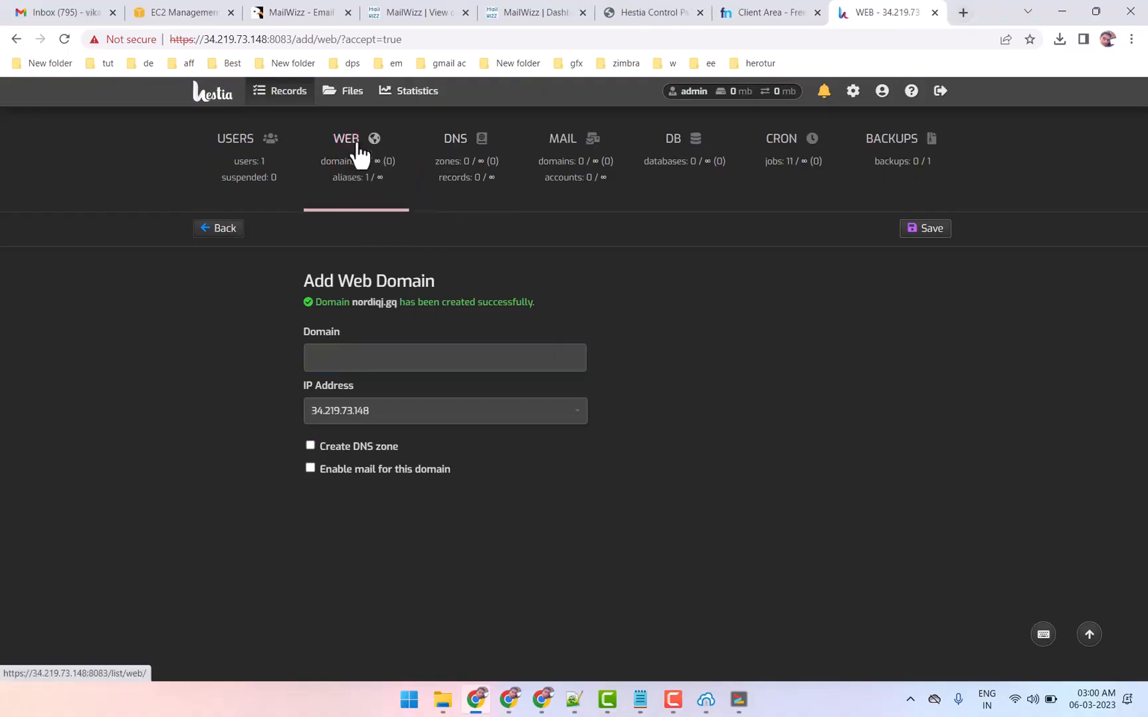
{"action": "left_click", "coordinate": [356, 140]}
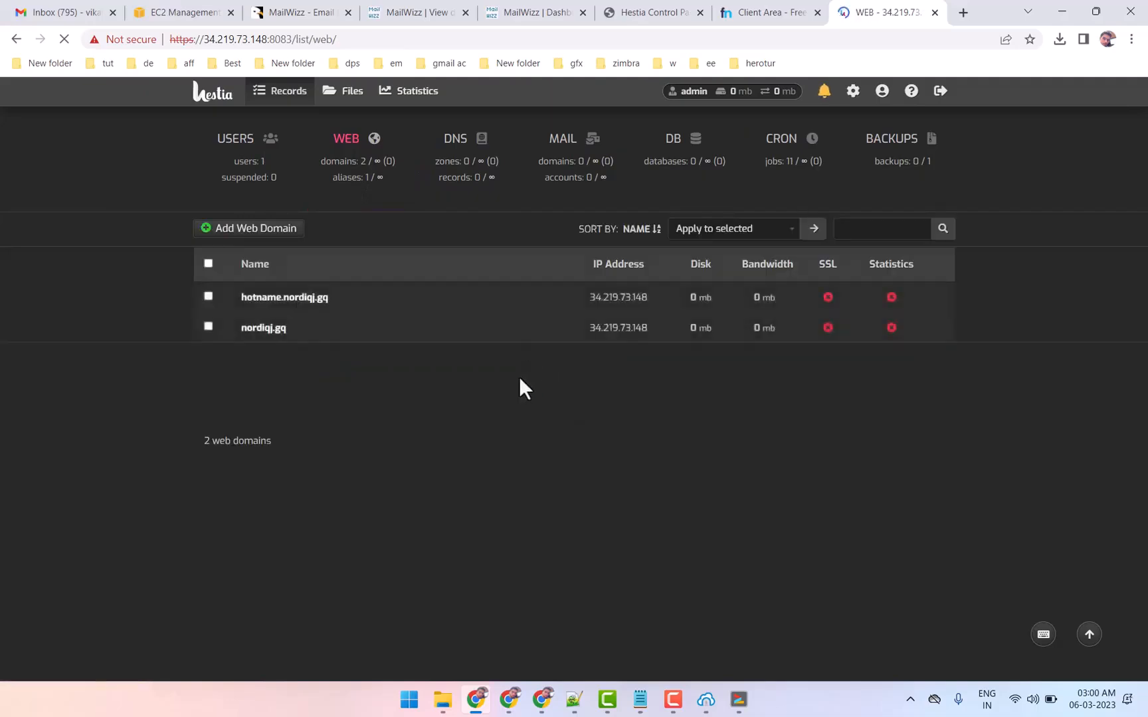
Edit the nordiqj.gq web domain to enable SSL with a Let's Encrypt certificate, turn off automatic HTTPS redirection, and save
{"action": "left_click", "coordinate": [524, 329]}
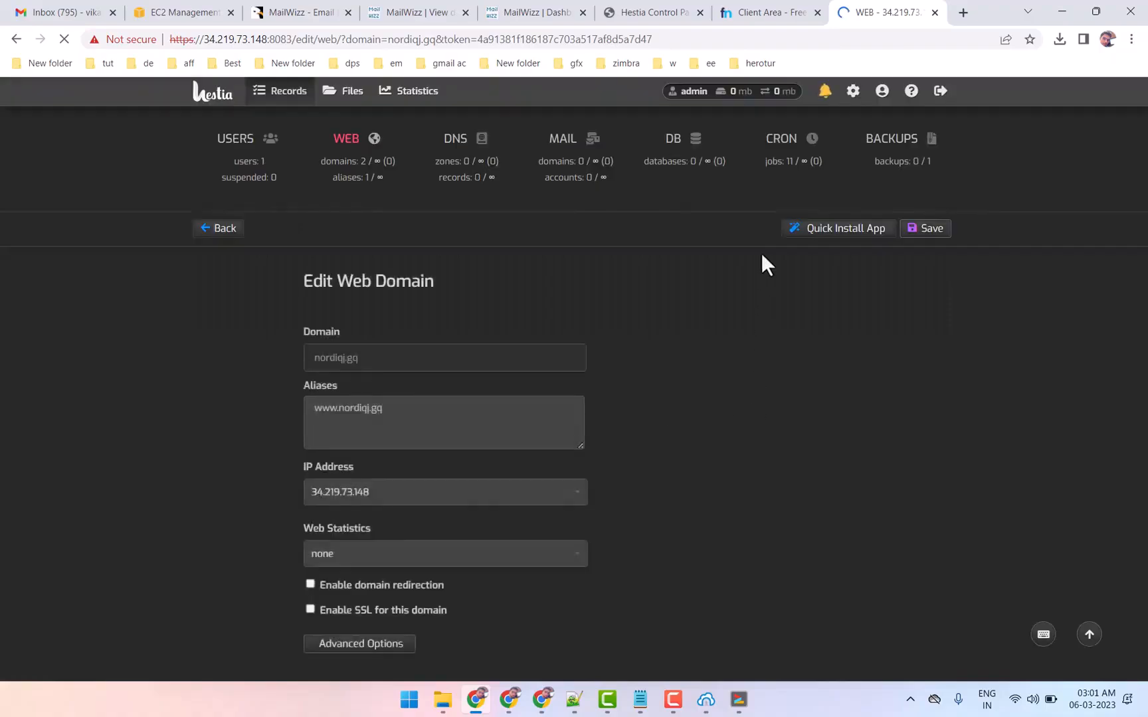
{"action": "left_click", "coordinate": [309, 609]}
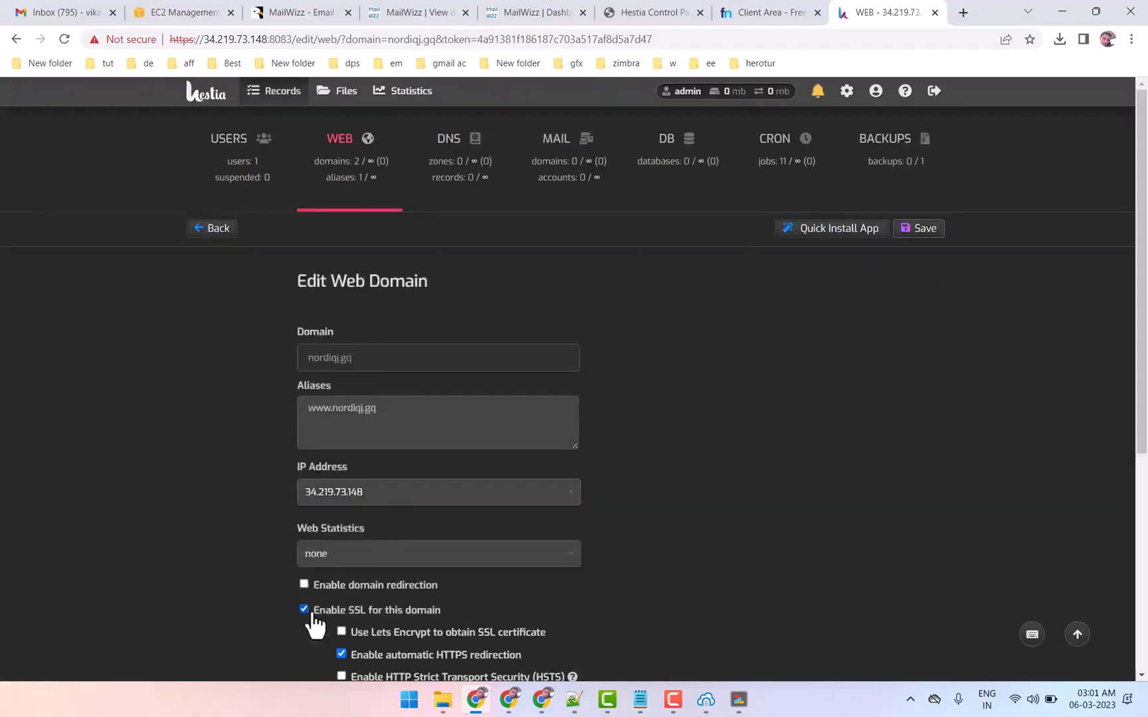
{"action": "scroll", "coordinate": [694, 465], "scroll_direction": "down", "scroll_amount": 3}
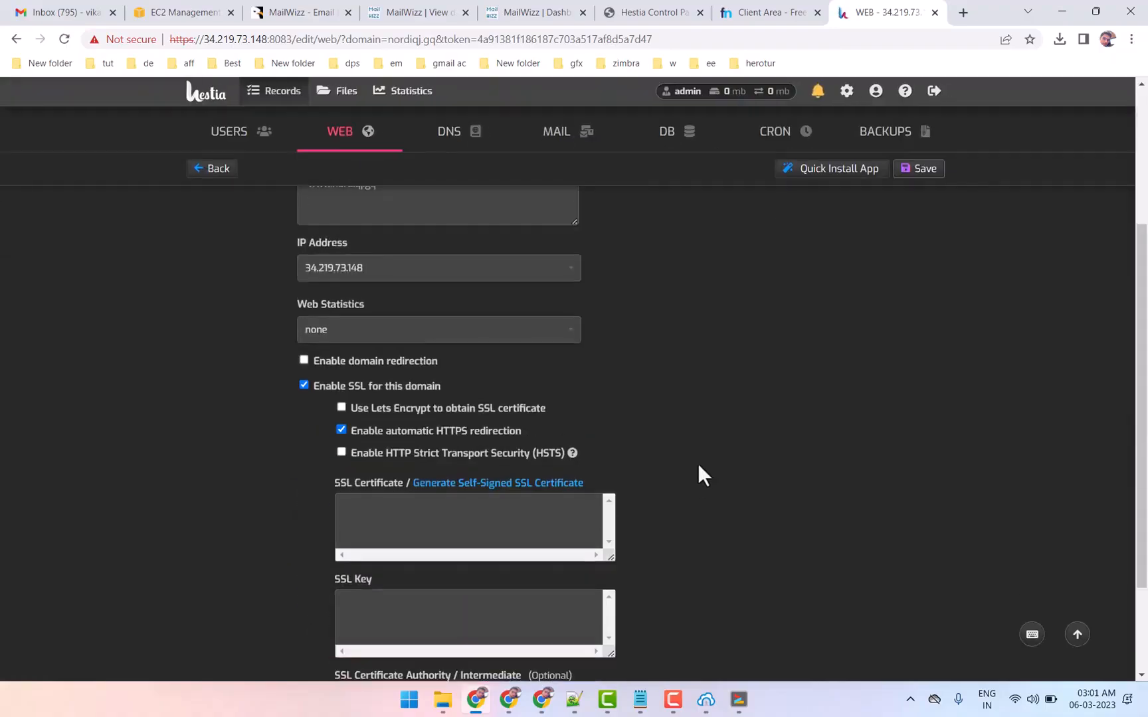
{"action": "left_click", "coordinate": [342, 430]}
{"action": "left_click", "coordinate": [344, 408]}
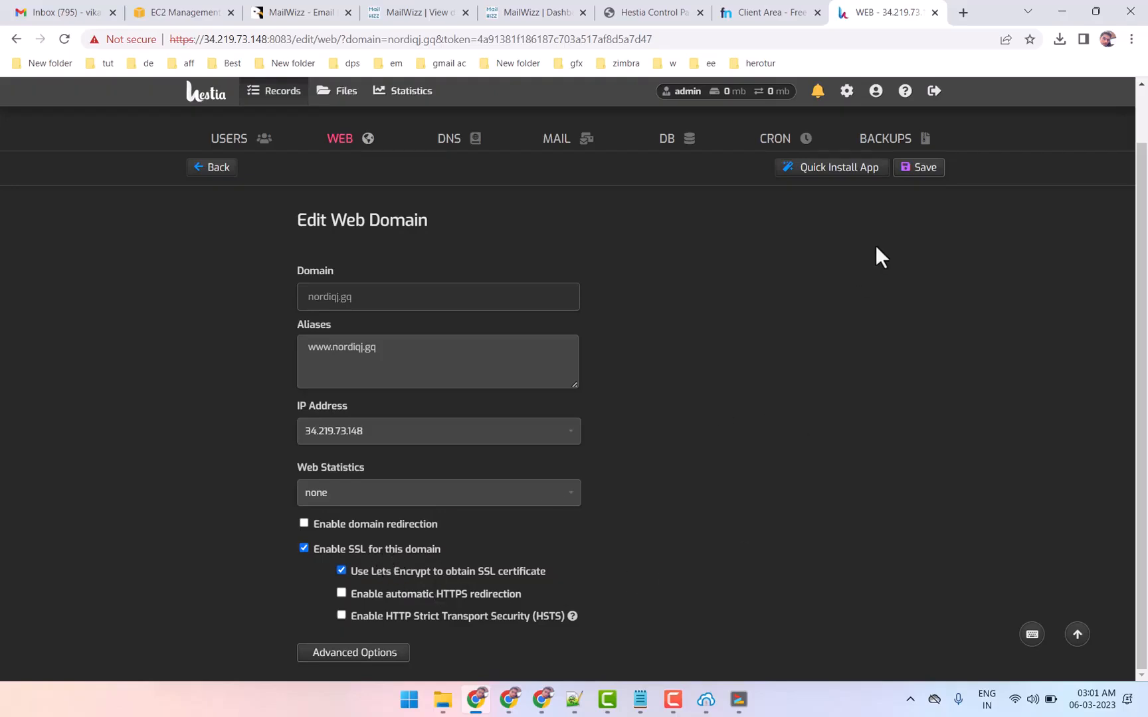
{"action": "left_click", "coordinate": [910, 170]}
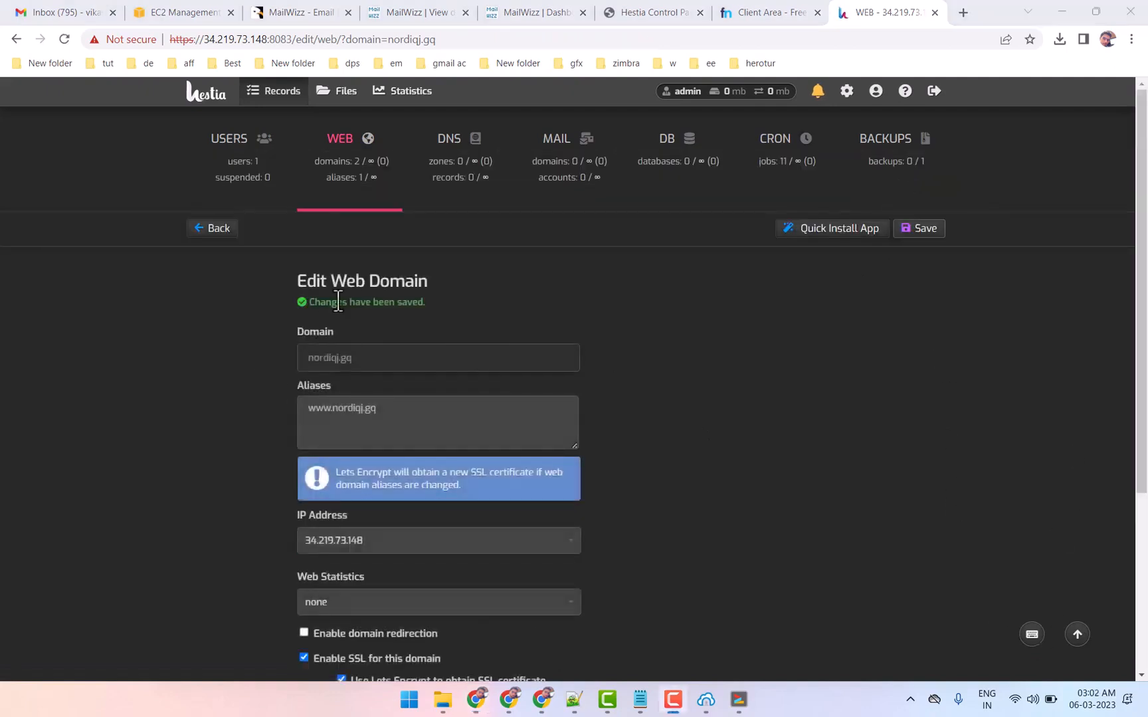
Read the Let's Encrypt notice and check the SSL status of nordiqj.gq in the web domain list
{"action": "left_click_drag", "start_coordinate": [334, 470], "coordinate": [518, 475]}
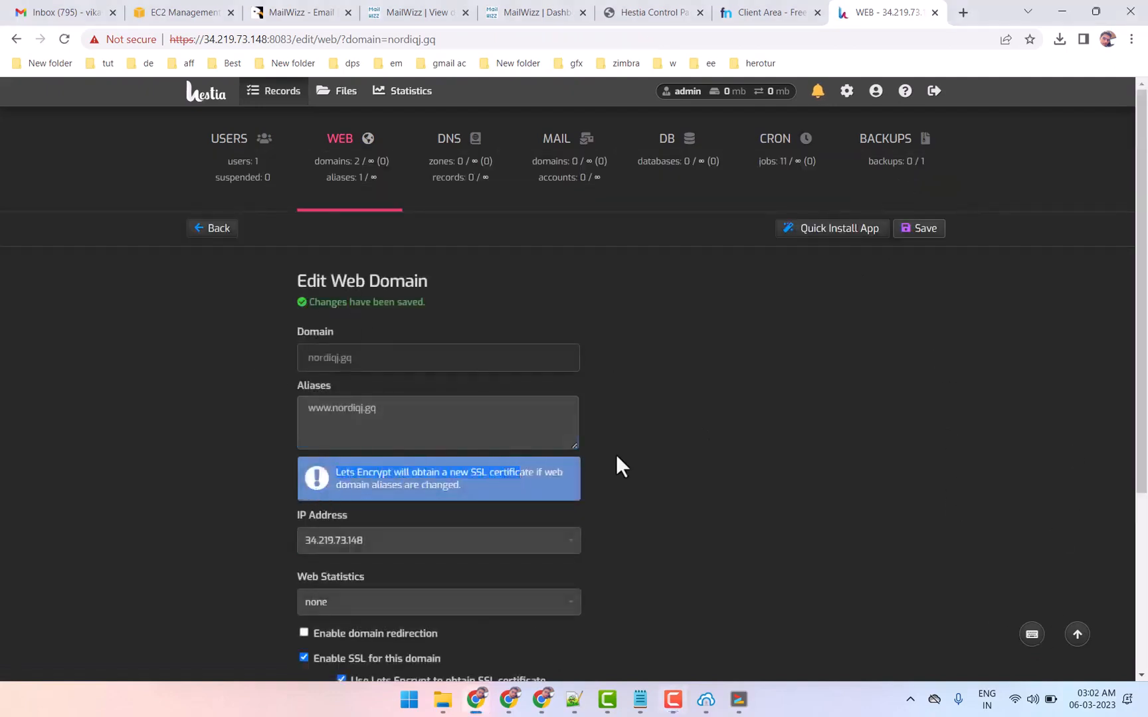
{"action": "left_click", "coordinate": [615, 455]}
{"action": "left_click", "coordinate": [331, 143]}
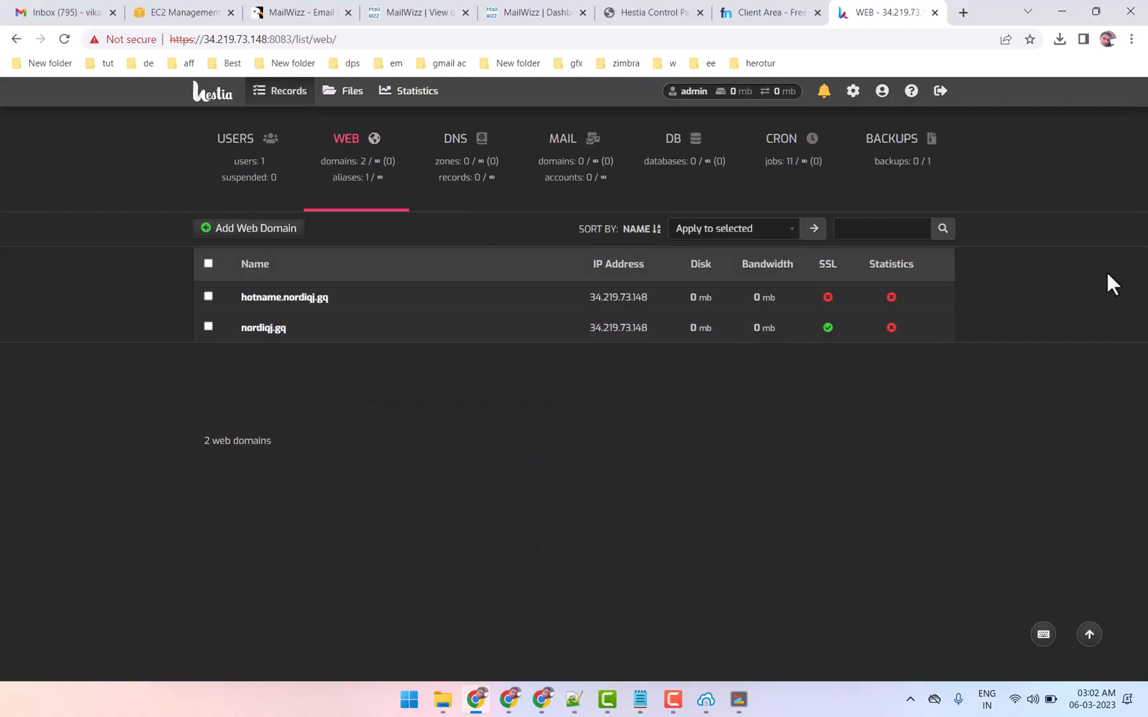
Switch to Bitvise SSH Client, open a new SFTP window, and browse the remote files to /home/admin/web/nordiqj.gq/public_html
{"action": "left_click", "coordinate": [705, 699]}
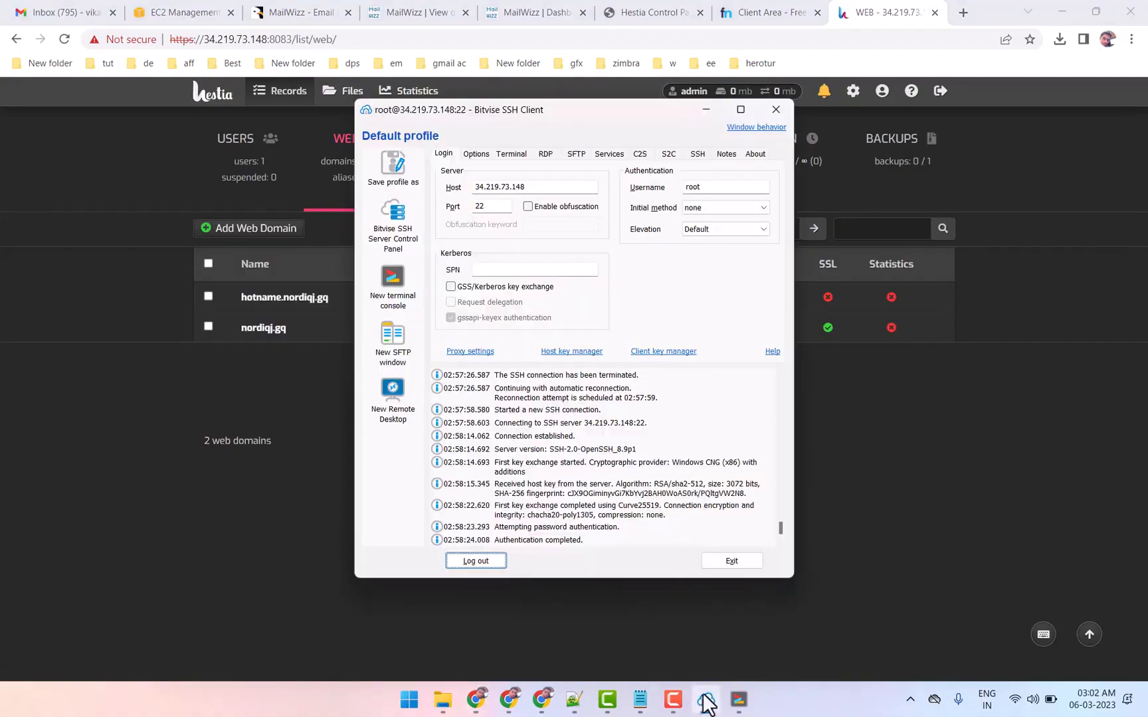
{"action": "left_click", "coordinate": [392, 335]}
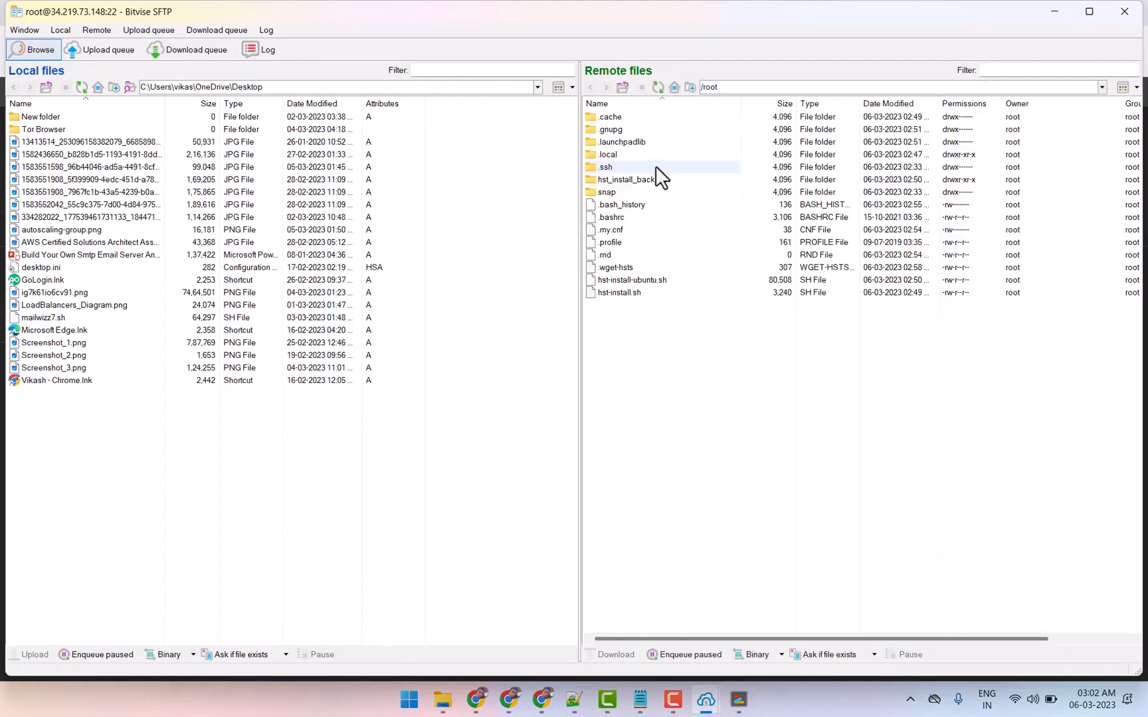
{"action": "left_click", "coordinate": [625, 87]}
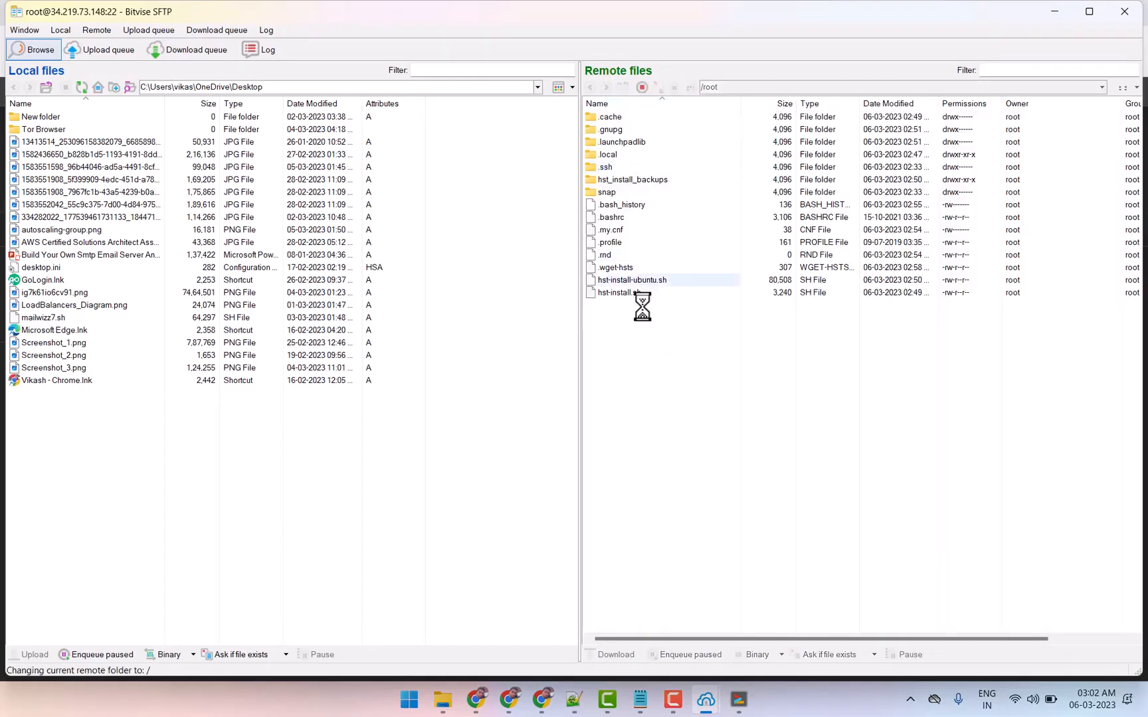
{"action": "double_click", "coordinate": [603, 181]}
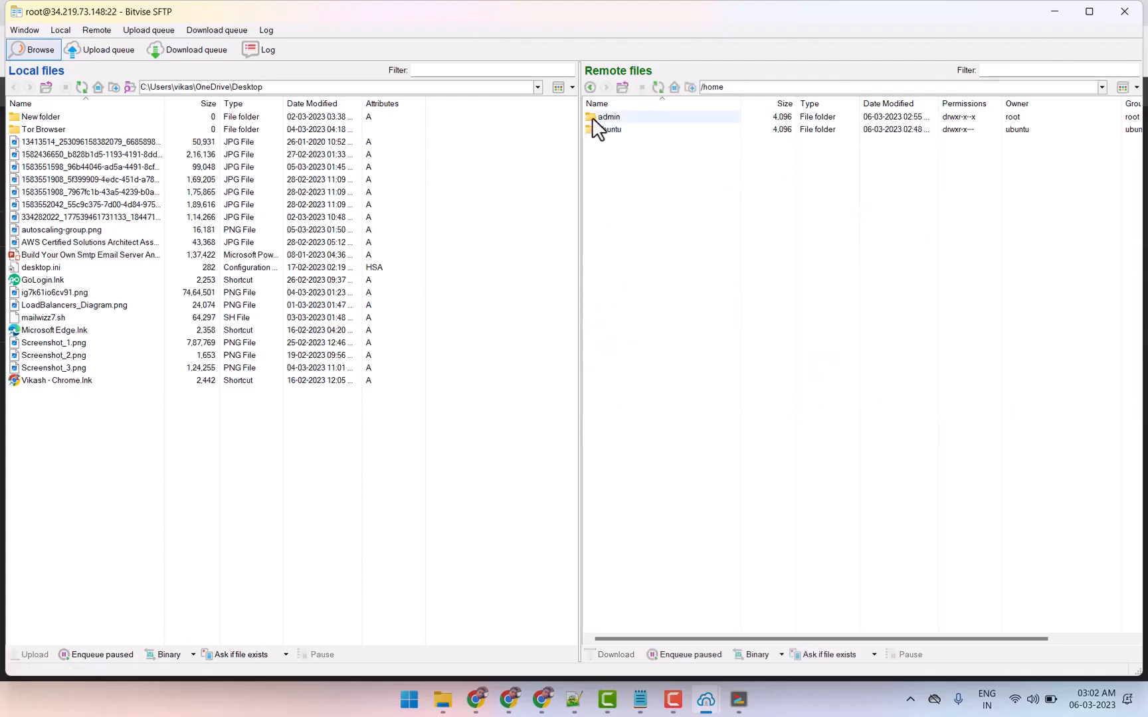
{"action": "double_click", "coordinate": [591, 117]}
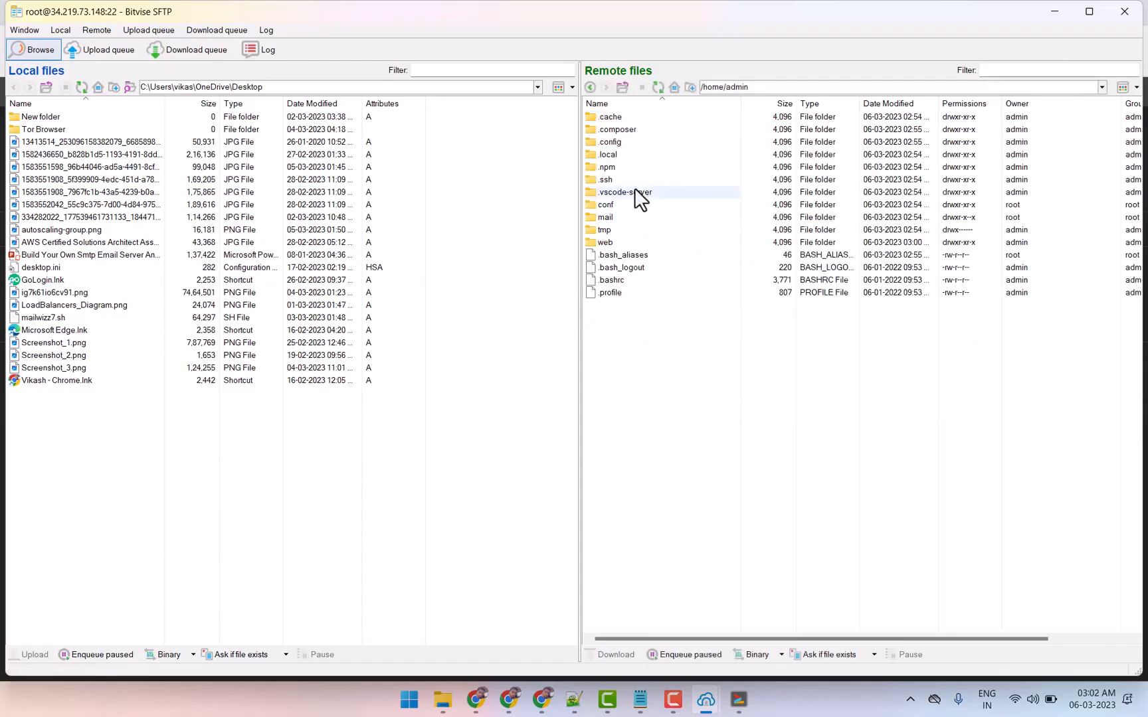
{"action": "double_click", "coordinate": [592, 242]}
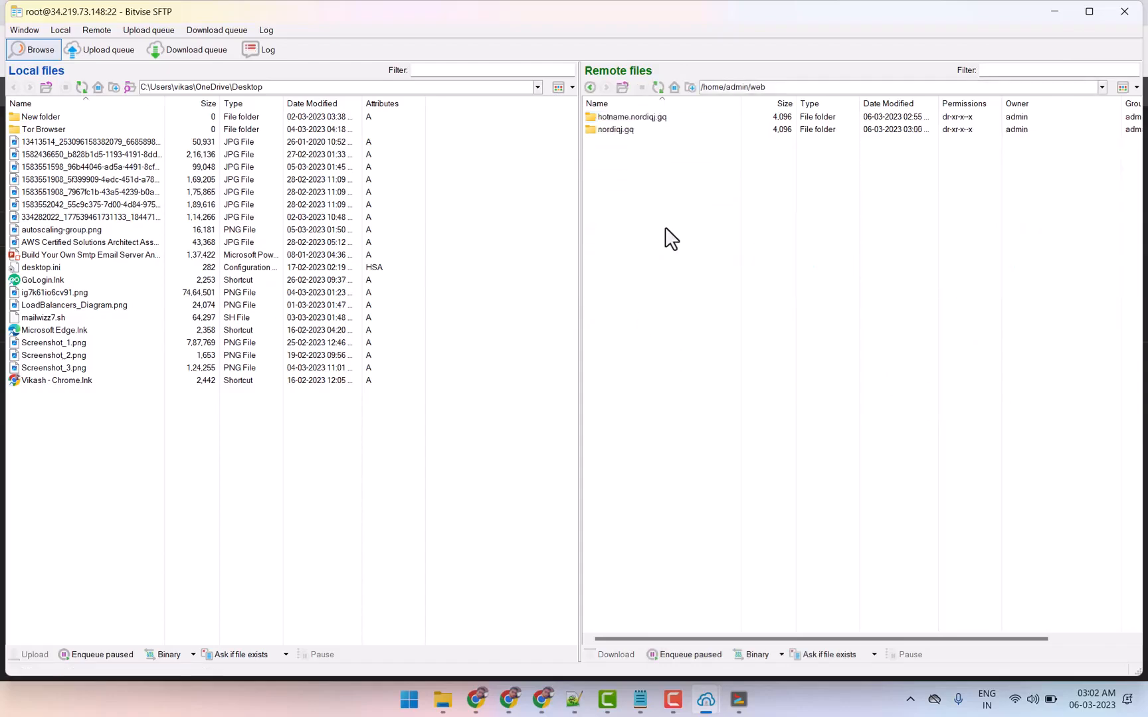
{"action": "double_click", "coordinate": [593, 129]}
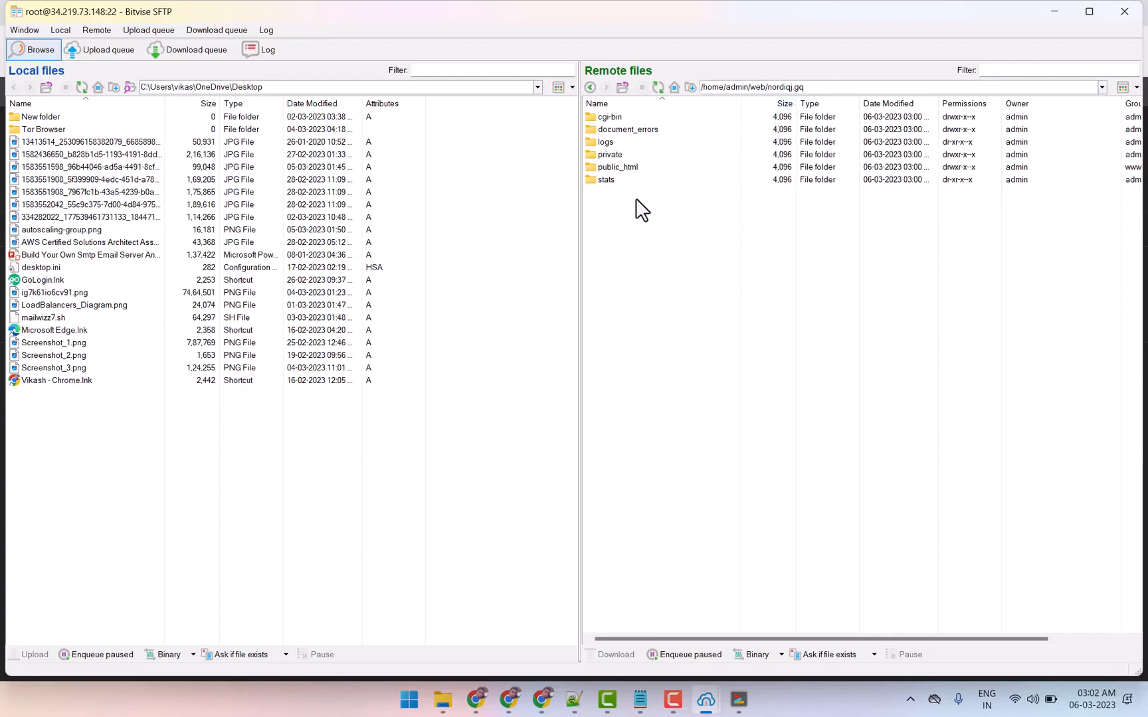
{"action": "double_click", "coordinate": [593, 167]}
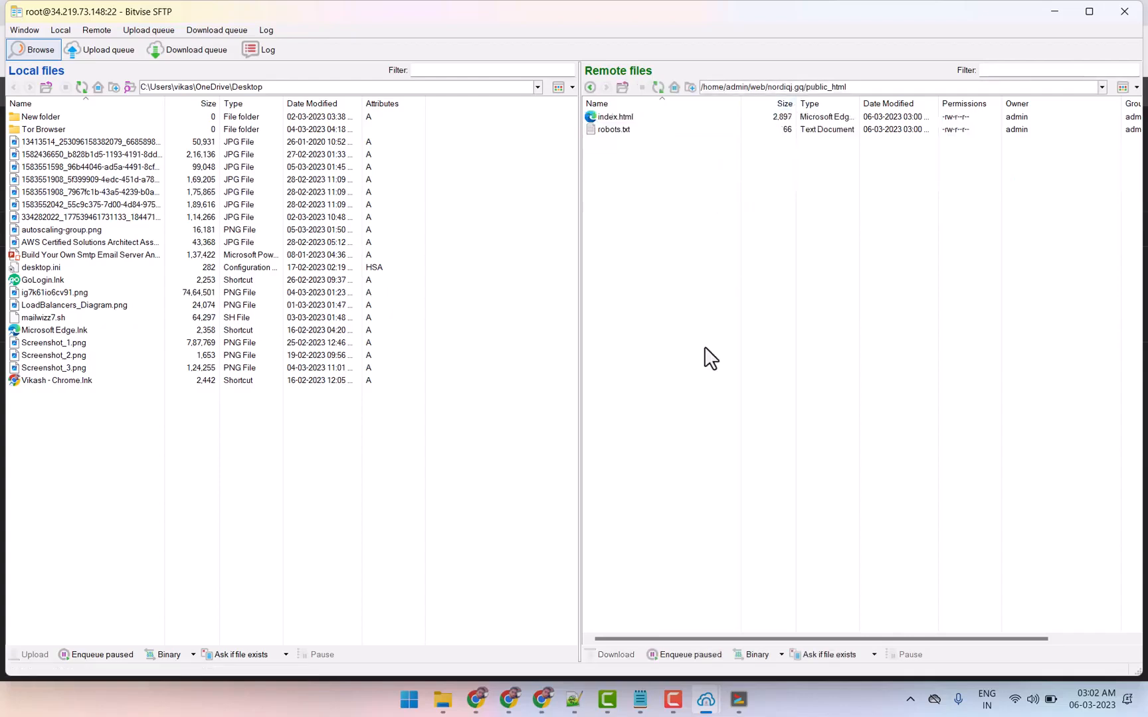
Erase index.html and robots.txt from the remote public_html folder
{"action": "left_click_drag", "start_coordinate": [645, 169], "coordinate": [637, 123]}
{"action": "right_click", "coordinate": [639, 133]}
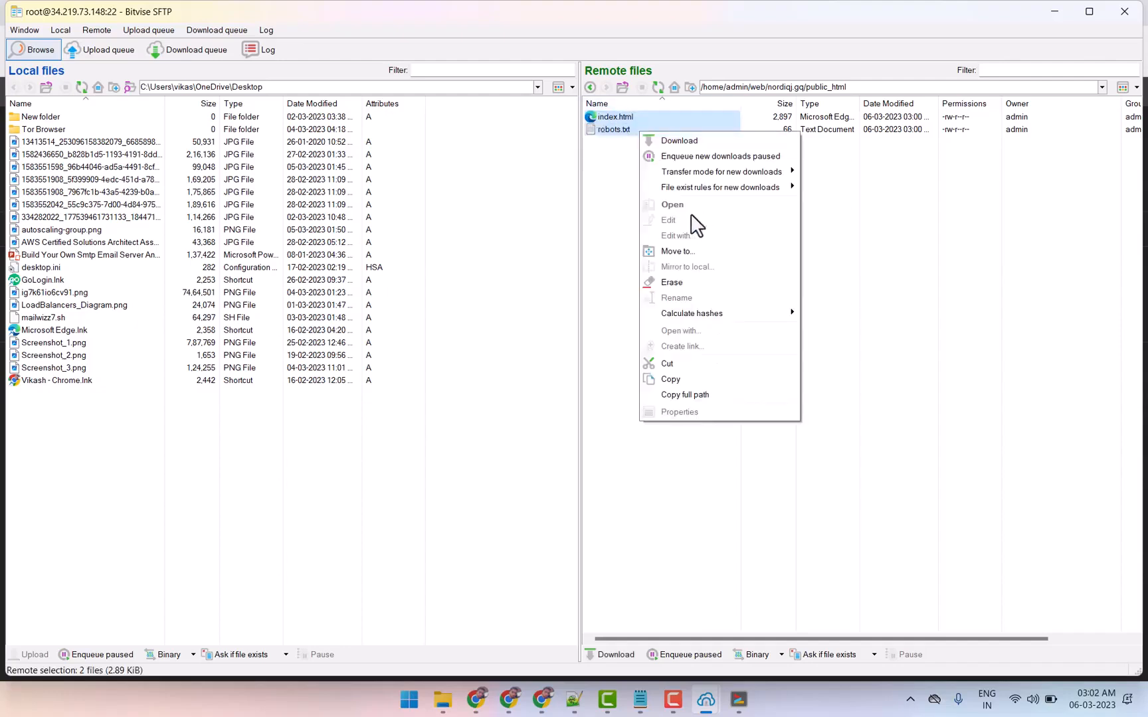
{"action": "left_click", "coordinate": [682, 283]}
{"action": "left_click", "coordinate": [614, 382]}
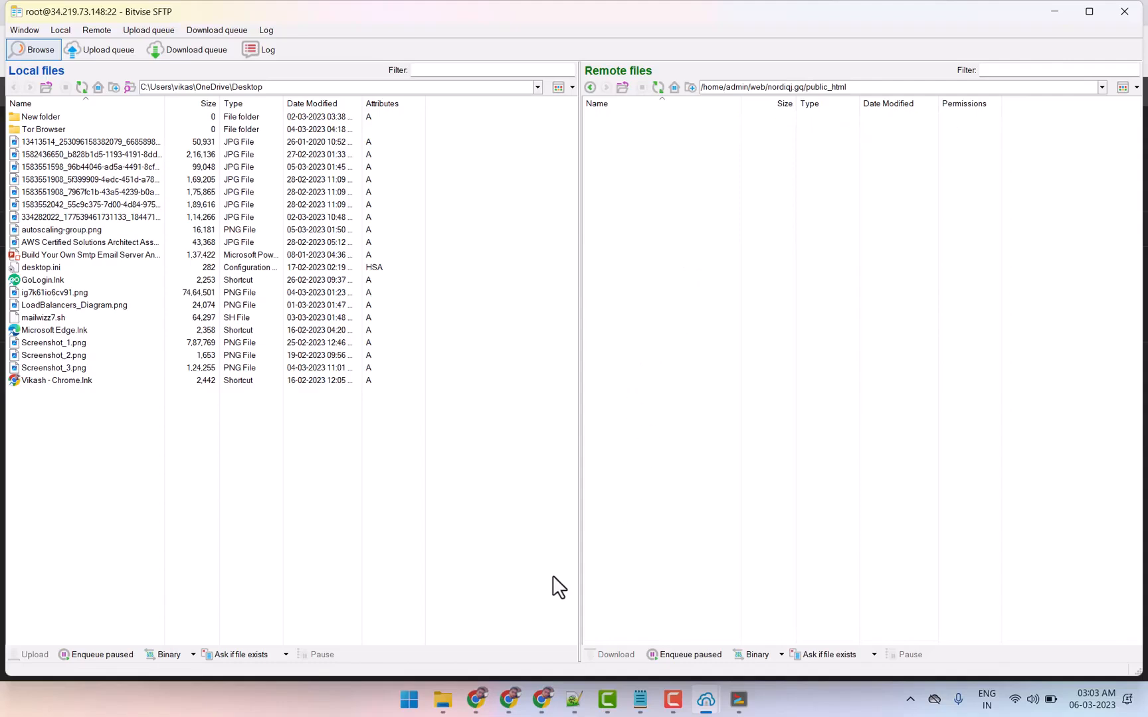
Browse the local files to the Downloads folder and upload latest.zip to the remote public_html folder
{"action": "left_click", "coordinate": [538, 87]}
{"action": "left_click", "coordinate": [537, 87]}
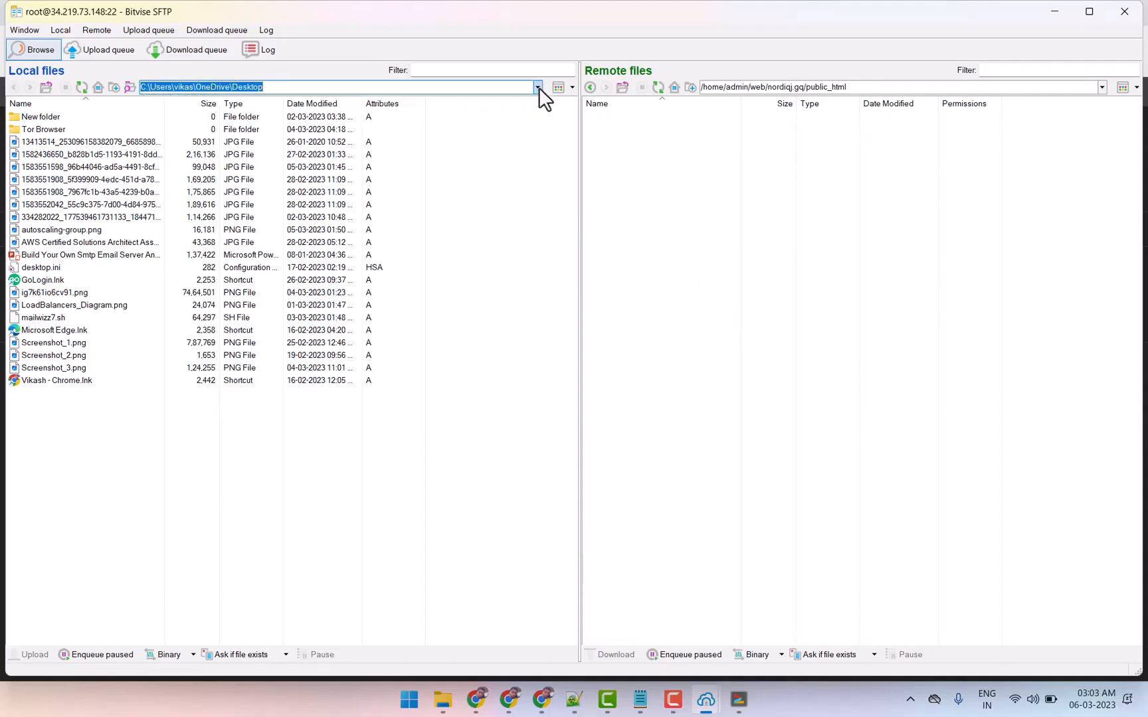
{"action": "left_click", "coordinate": [48, 87]}
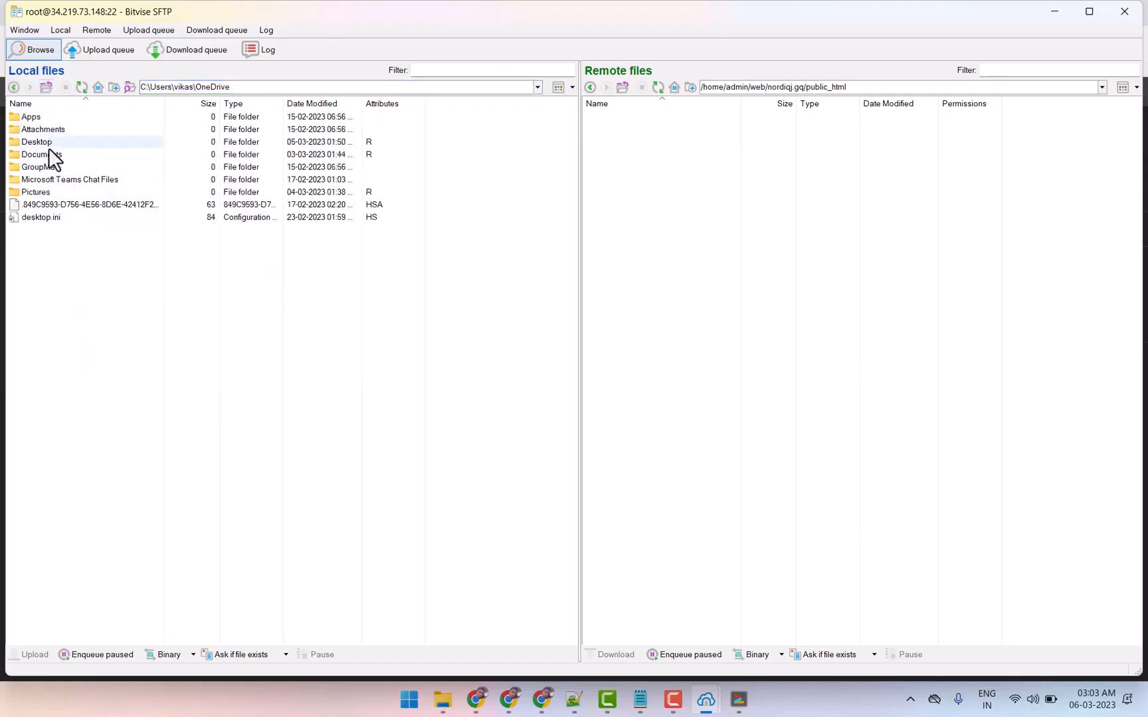
{"action": "left_click", "coordinate": [44, 88]}
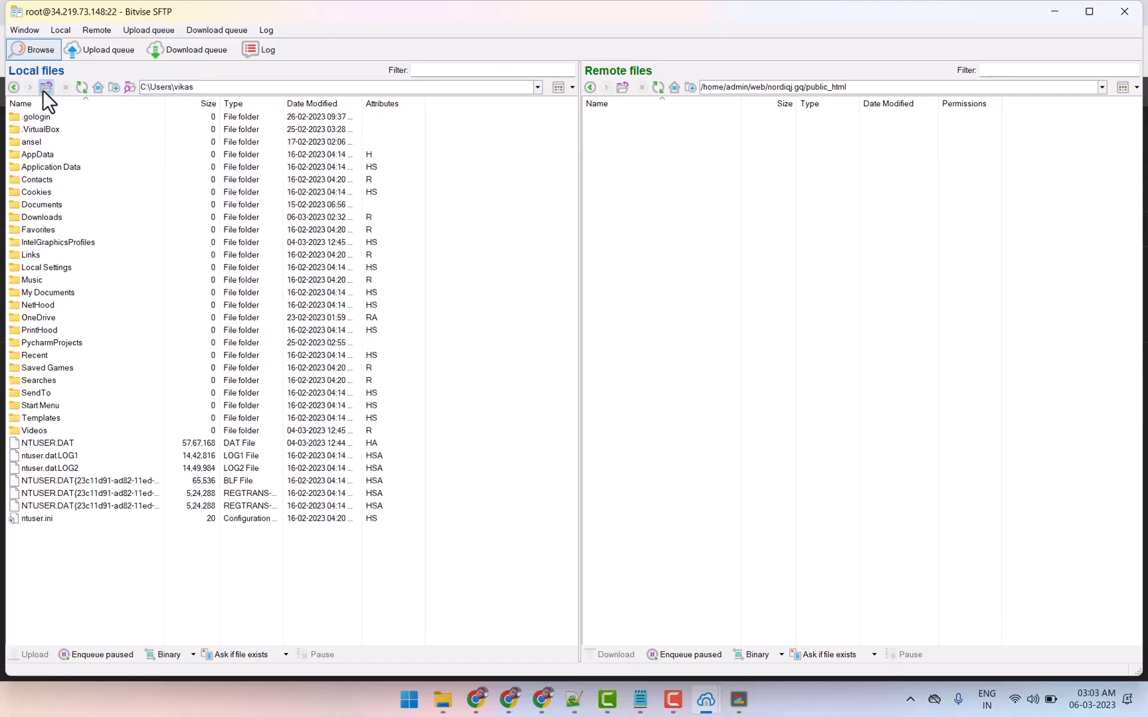
{"action": "double_click", "coordinate": [52, 217]}
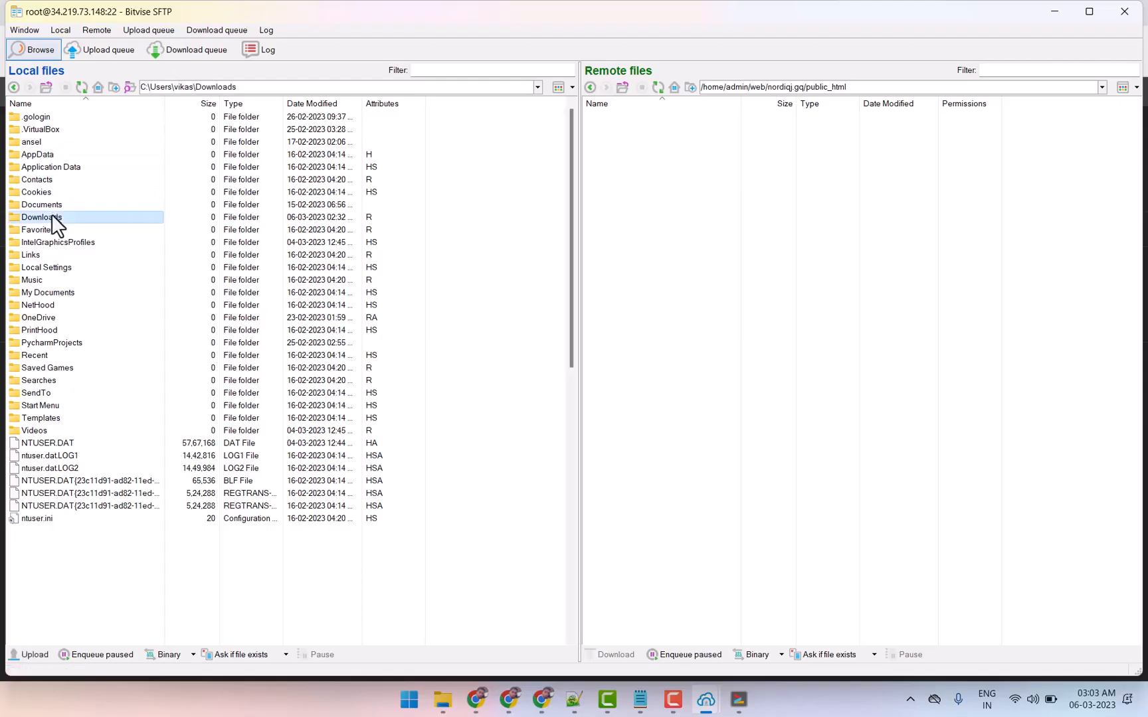
{"action": "scroll", "coordinate": [83, 499], "scroll_direction": "down", "scroll_amount": 1}
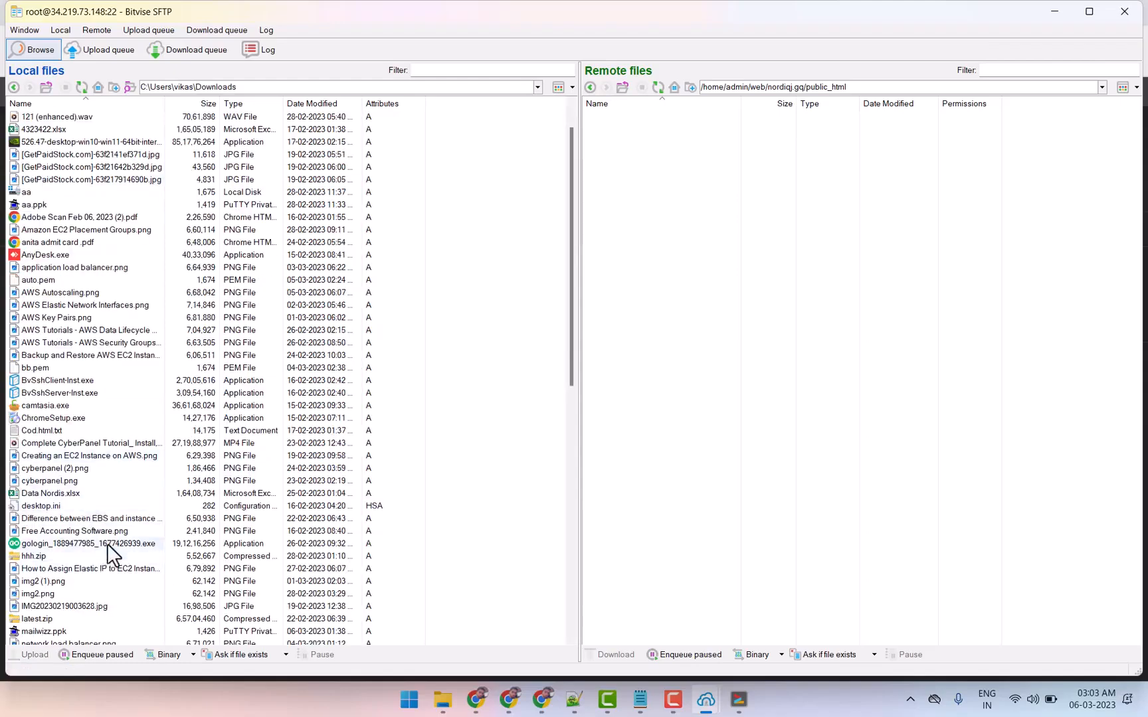
{"action": "scroll", "coordinate": [59, 588], "scroll_direction": "down", "scroll_amount": 2}
{"action": "left_click_drag", "start_coordinate": [29, 539], "coordinate": [686, 328]}
{"action": "left_click_drag", "start_coordinate": [752, 179], "coordinate": [753, 176]}
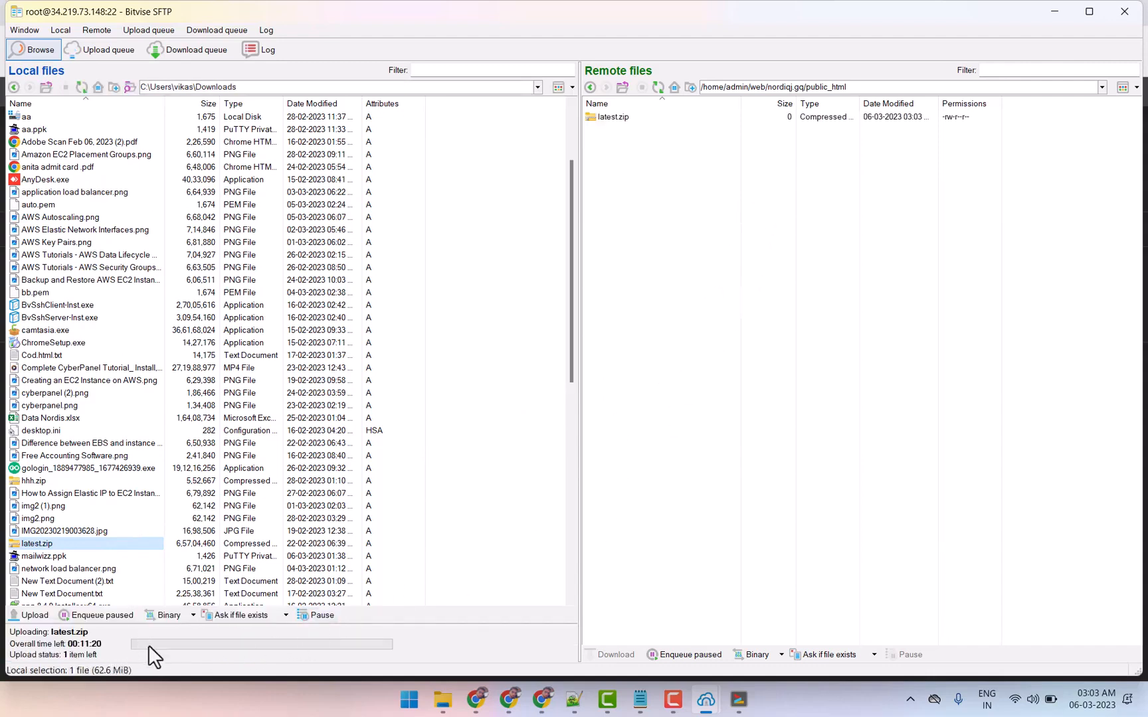
Switch to Chrome to view the MailWizz product page on CodeCanyon, and return to Bitvise SFTP to check the latest.zip upload
{"action": "left_click", "coordinate": [476, 700]}
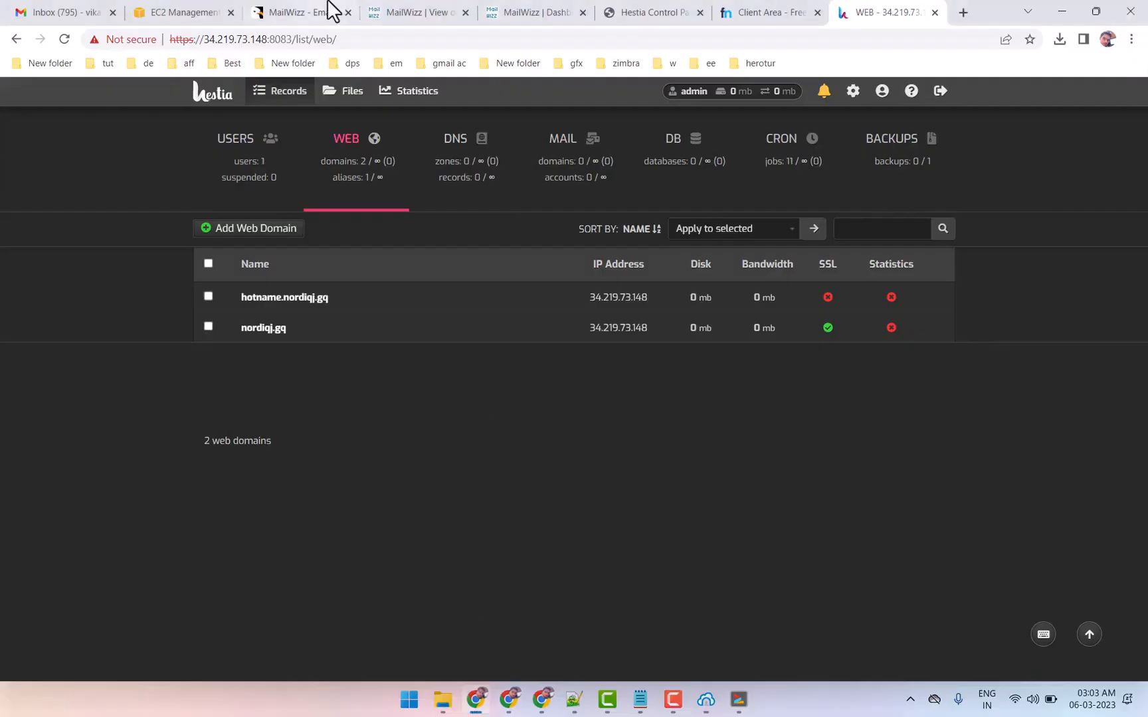
{"action": "left_click", "coordinate": [335, 14]}
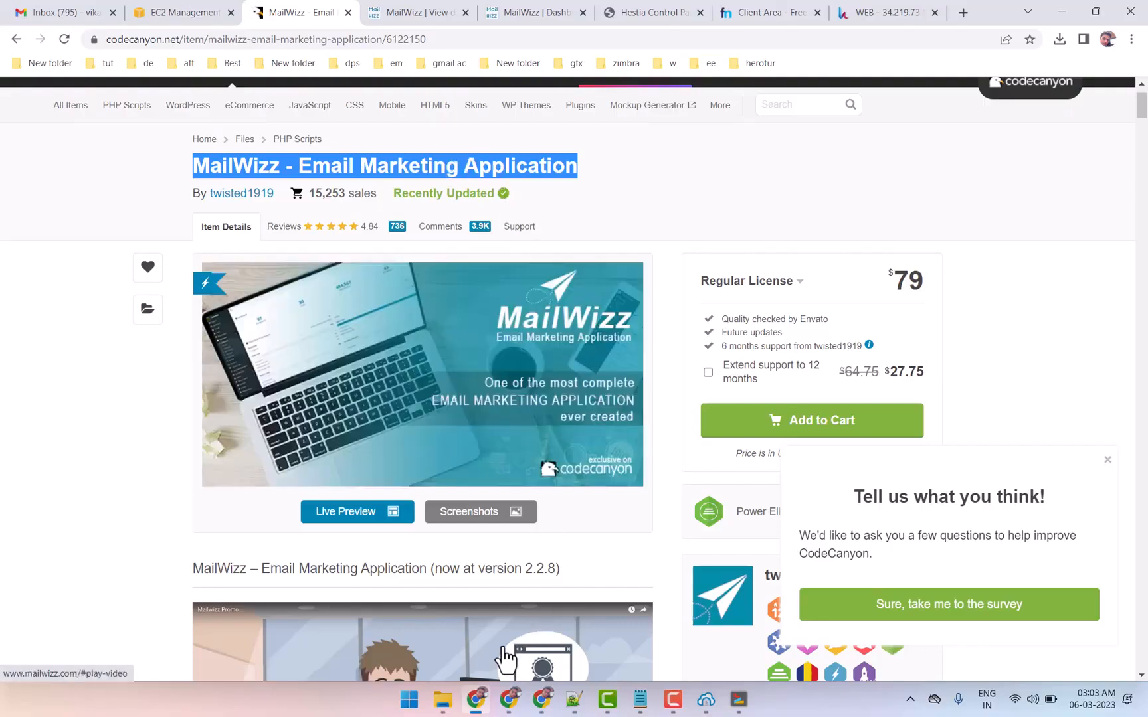
{"action": "left_click", "coordinate": [479, 711]}
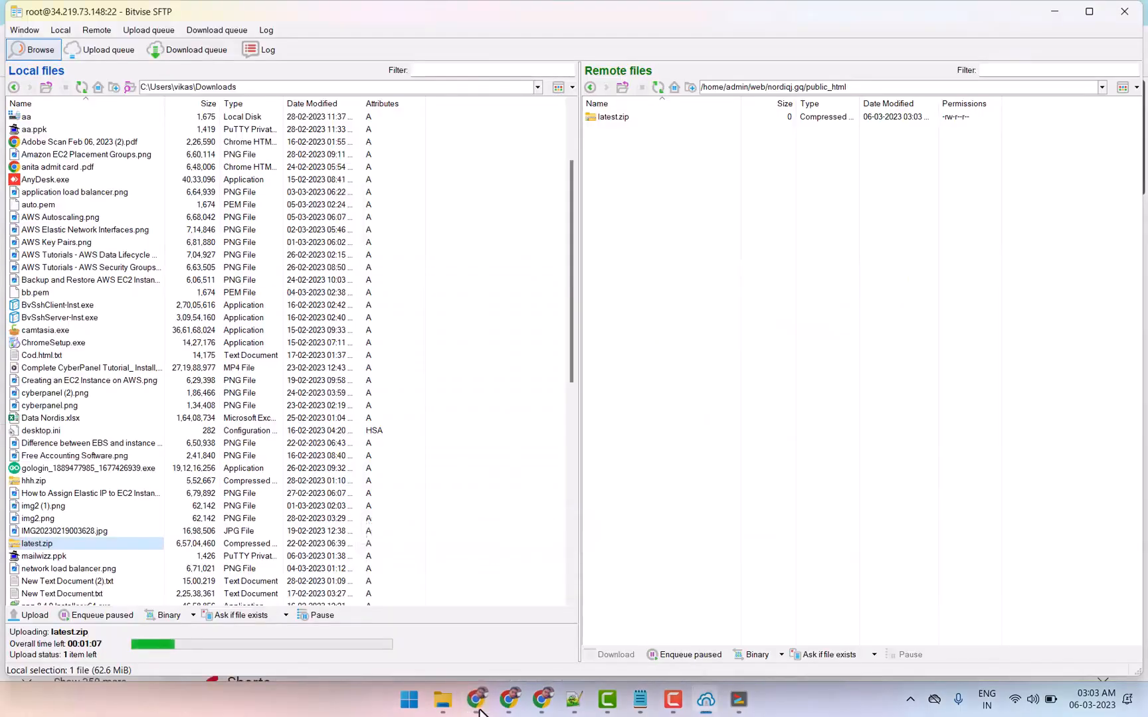
Switch to Chrome, browse Hestia's file manager to web/nordiqj.gq/public_html to check latest.zip, and return to the web domains page
{"action": "left_click", "coordinate": [477, 701]}
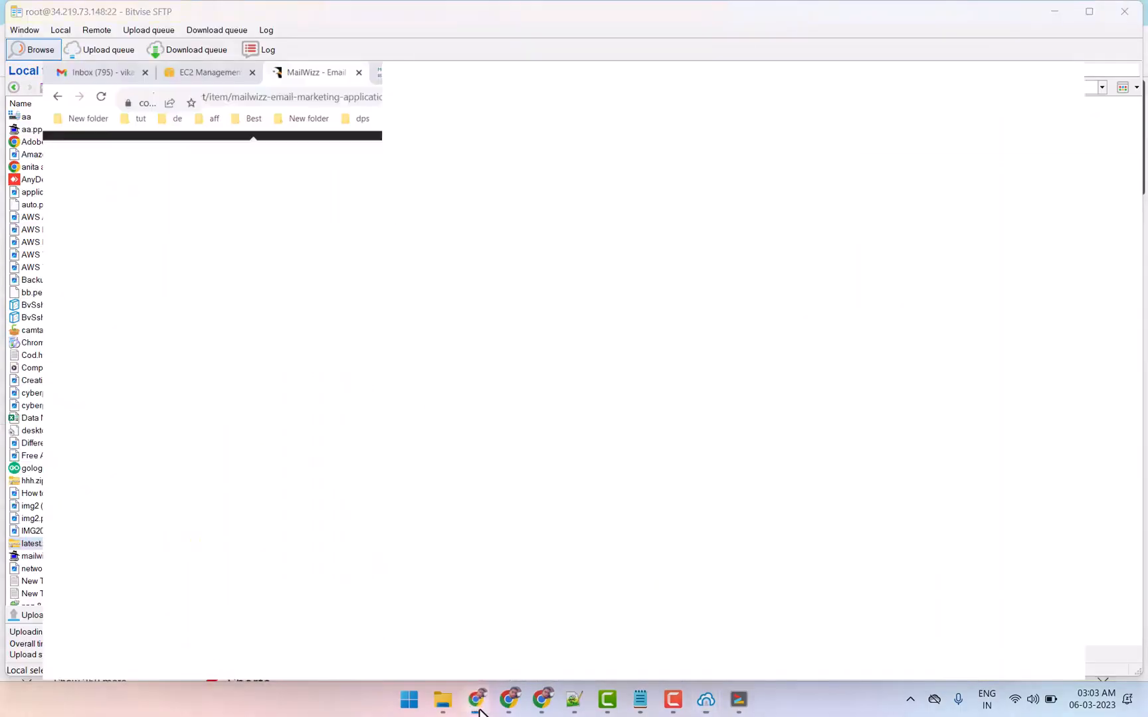
{"action": "left_click", "coordinate": [888, 11]}
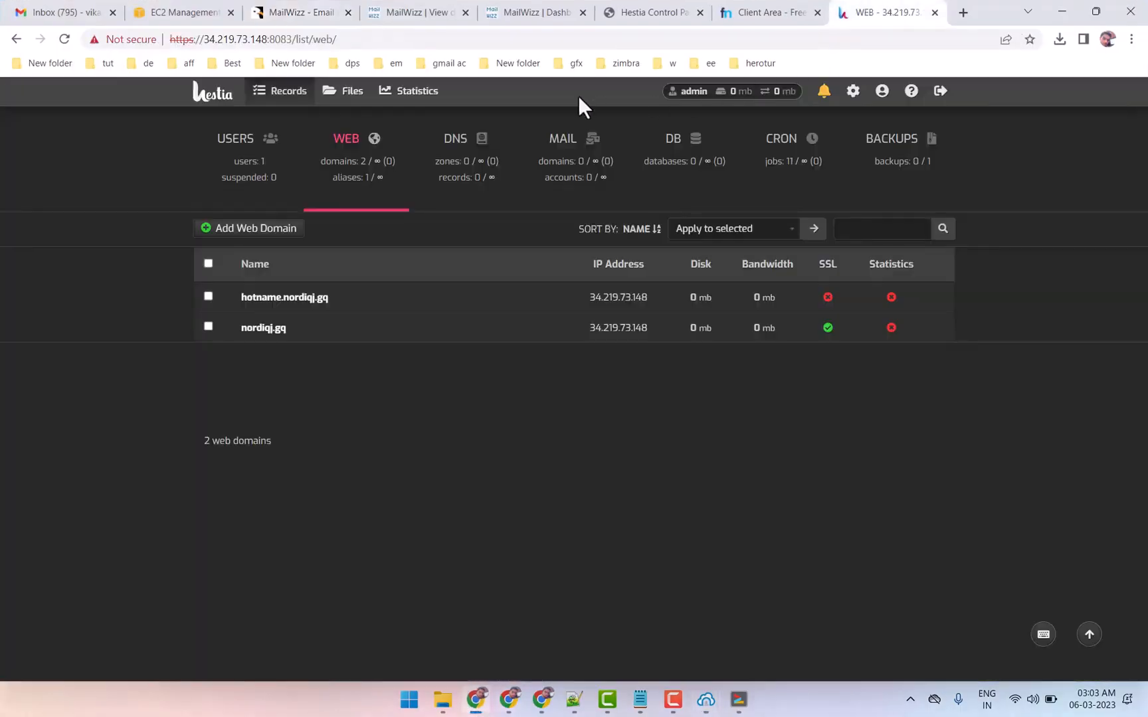
{"action": "middle_click", "coordinate": [345, 99]}
{"action": "left_click", "coordinate": [898, 11]}
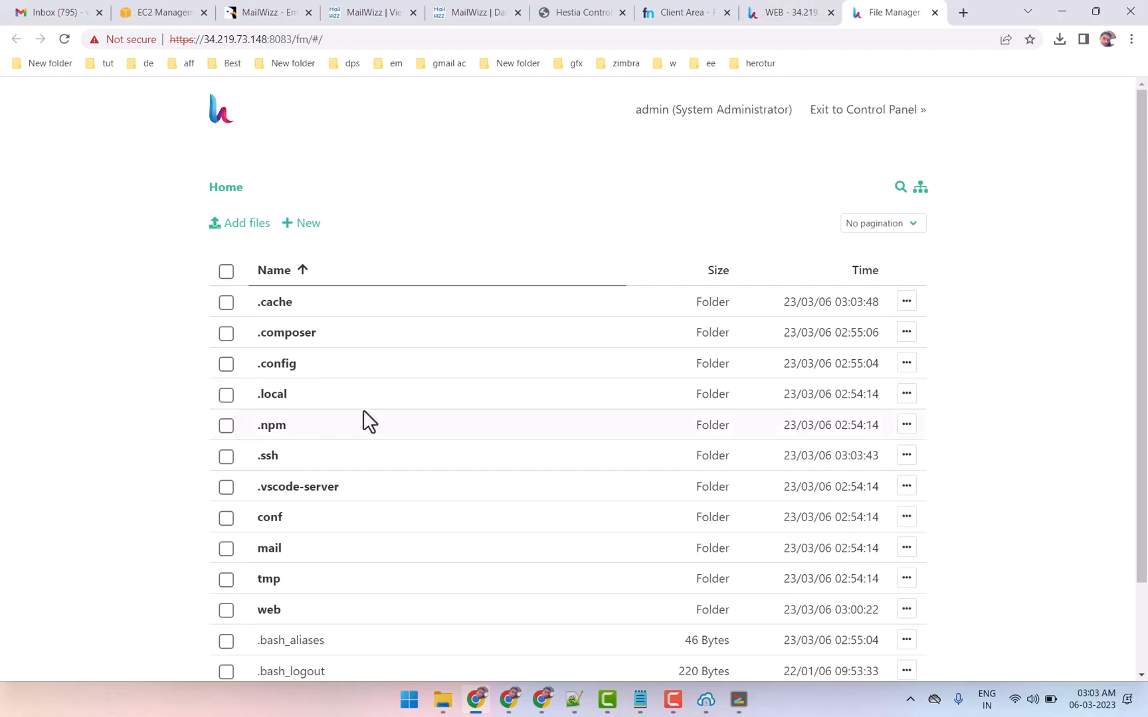
{"action": "scroll", "coordinate": [292, 425], "scroll_direction": "down", "scroll_amount": 2}
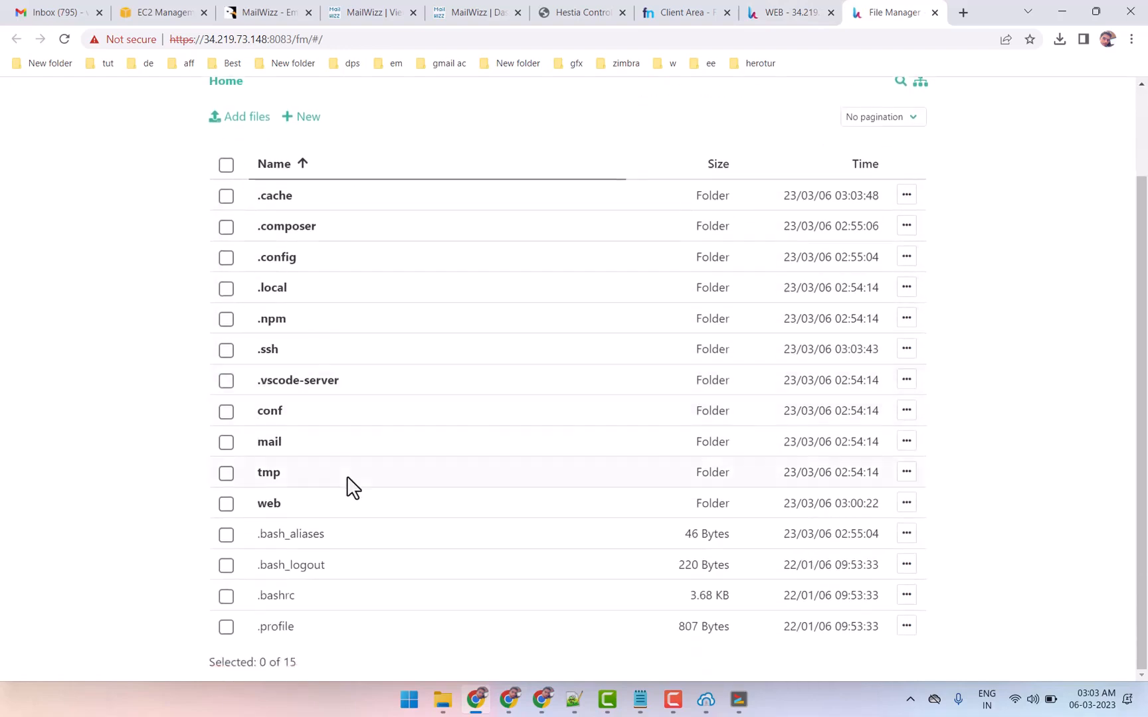
{"action": "left_click", "coordinate": [272, 506]}
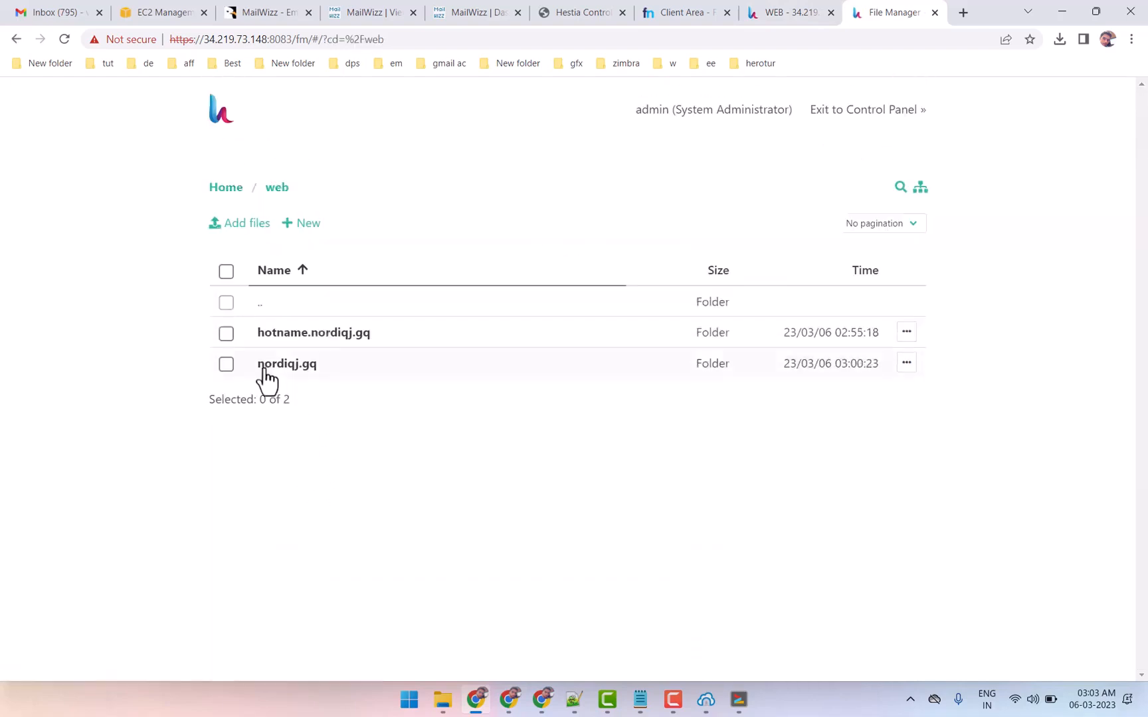
{"action": "left_click", "coordinate": [291, 365]}
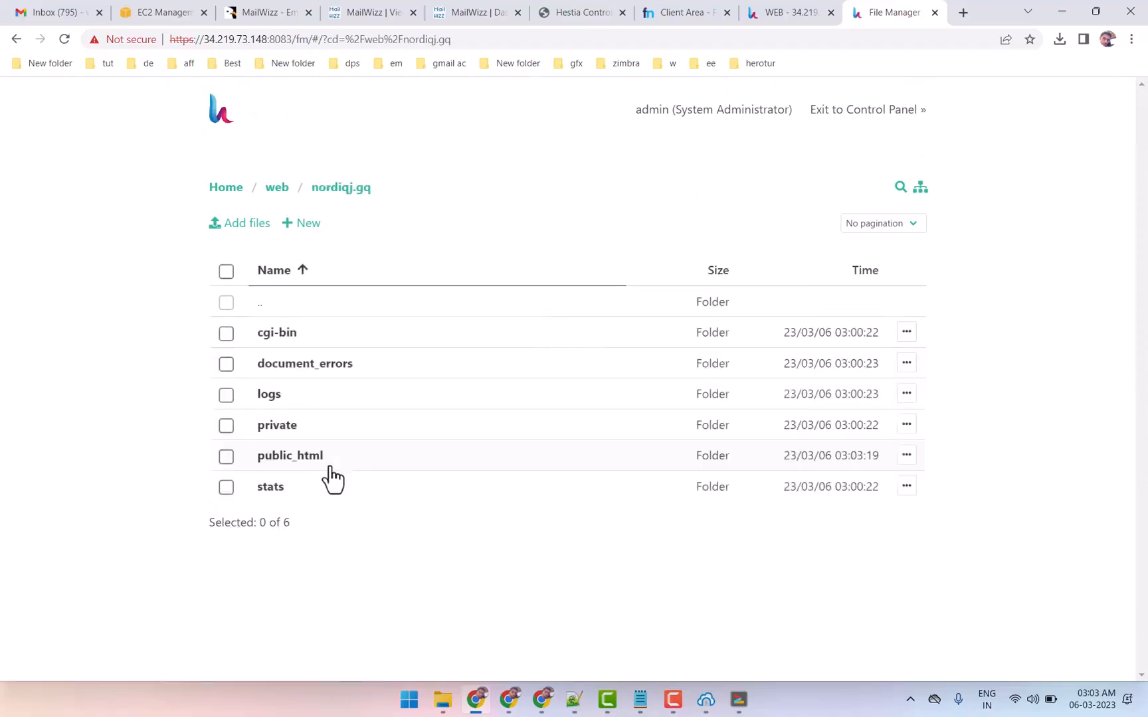
{"action": "left_click", "coordinate": [279, 458]}
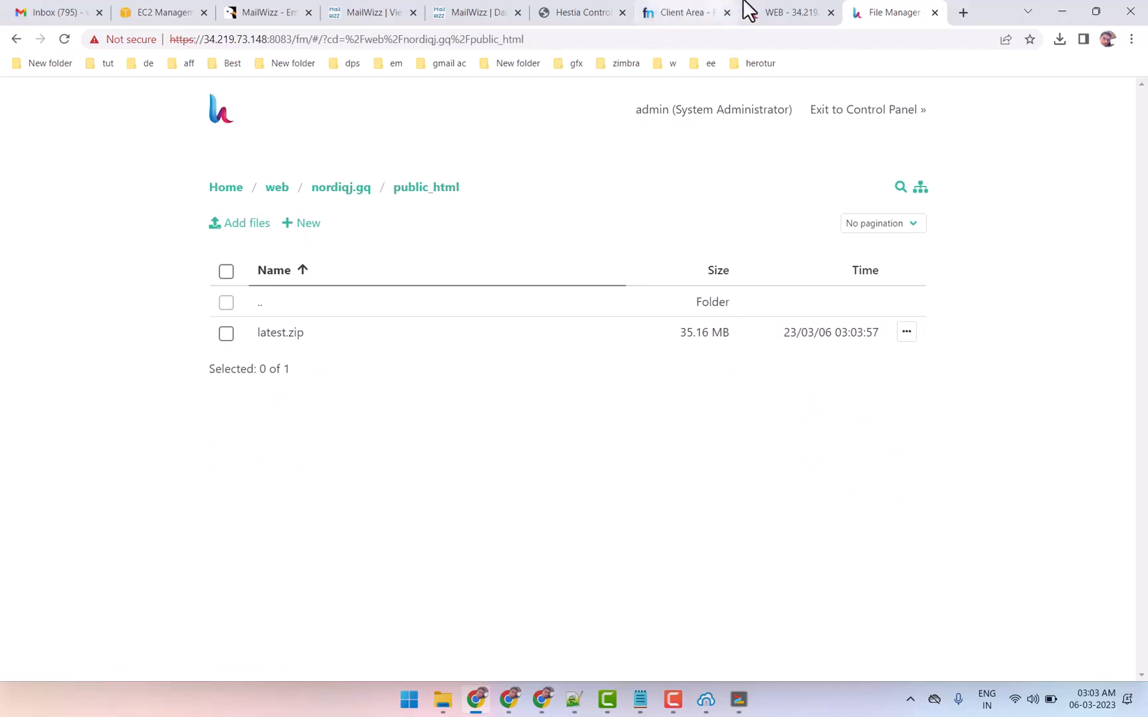
{"action": "left_click", "coordinate": [797, 12]}
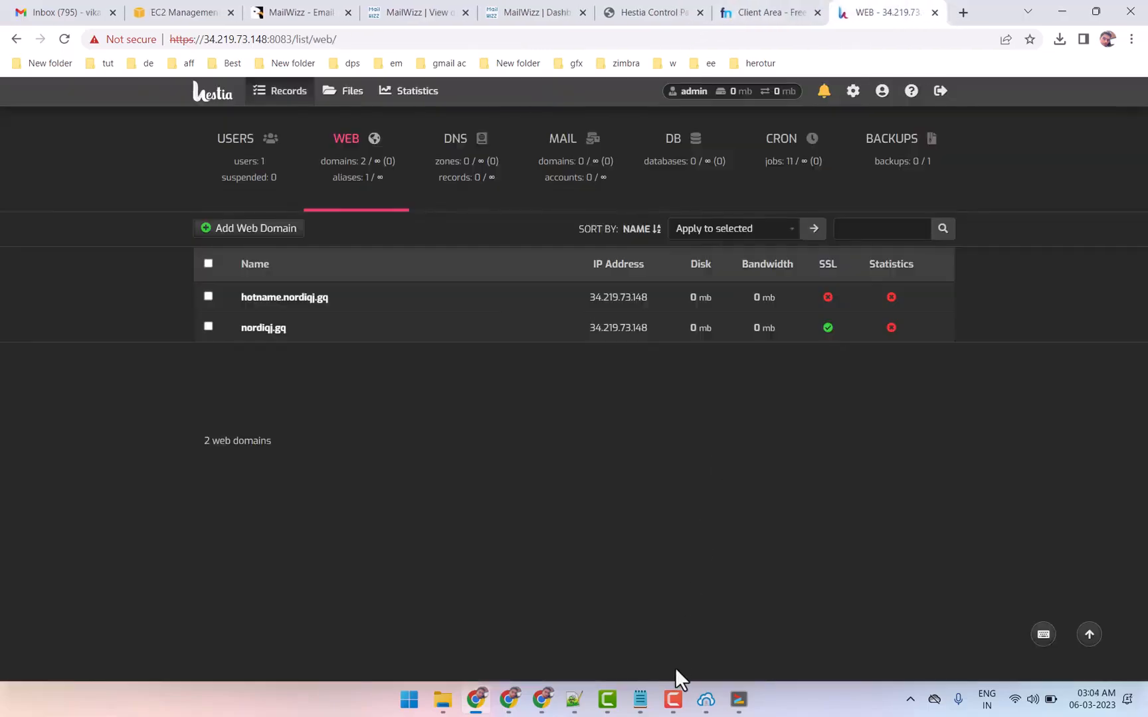
Switch to Bitvise SFTP to check the latest.zip upload and copy the remote public_html folder path
{"action": "mouse_move", "coordinate": [706, 699]}
{"action": "left_click", "coordinate": [741, 572]}
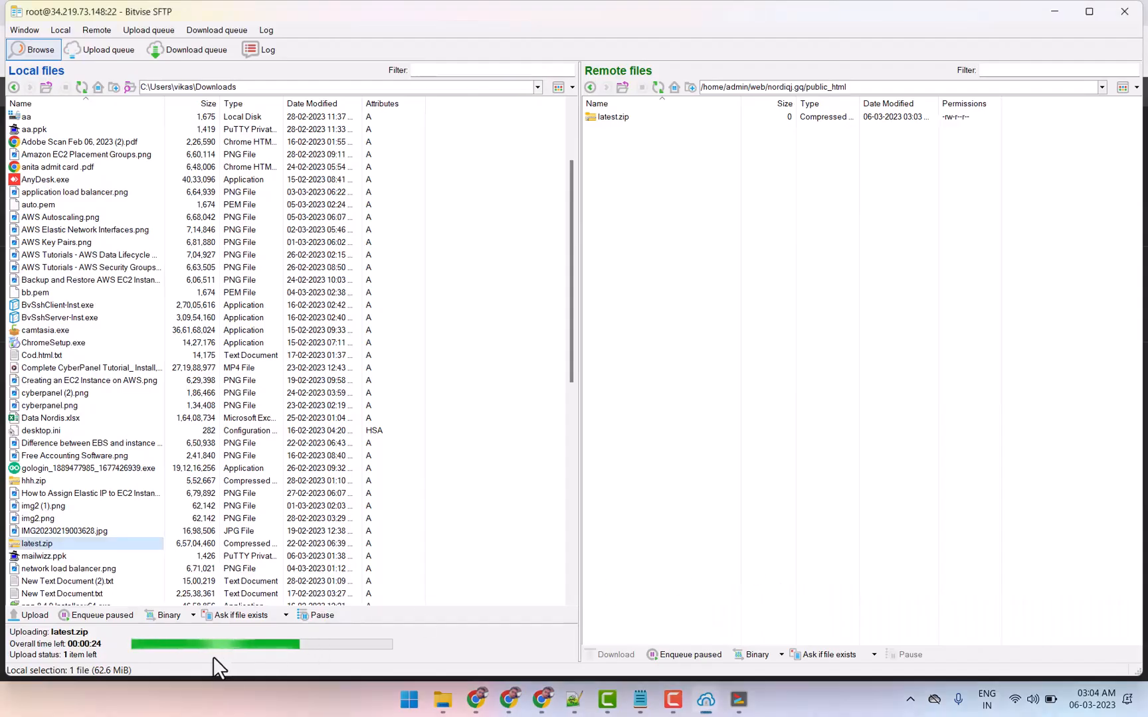
{"action": "left_click", "coordinate": [884, 84]}
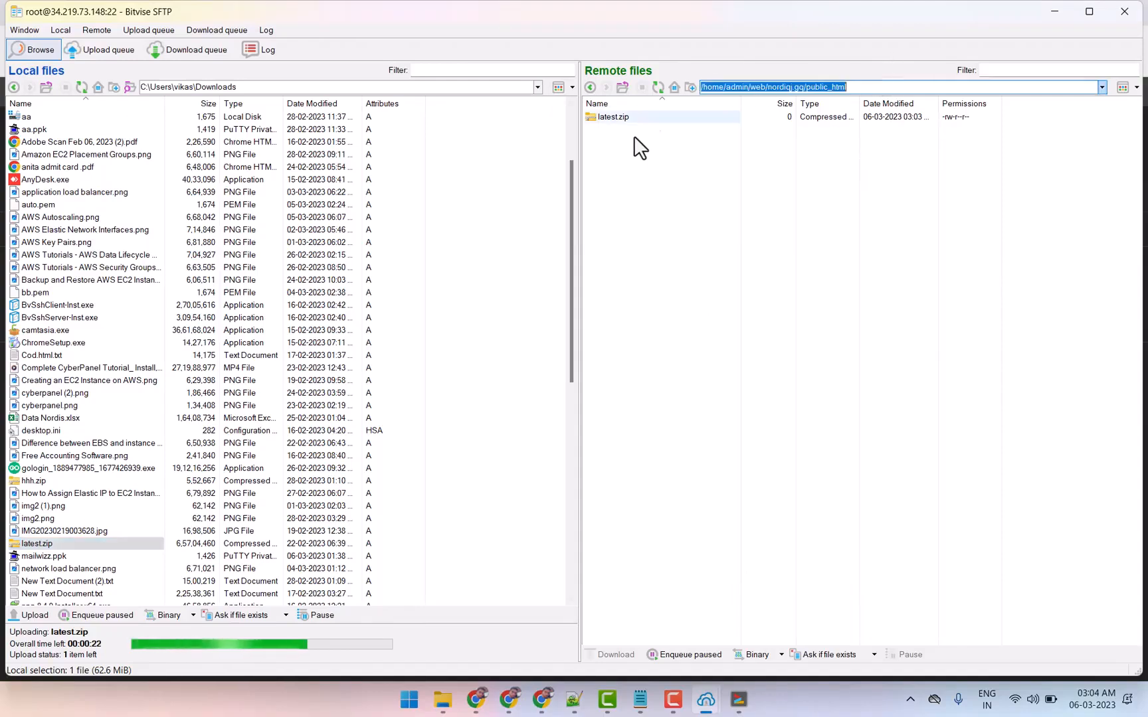
{"action": "right_click", "coordinate": [808, 86]}
{"action": "left_click", "coordinate": [844, 133]}
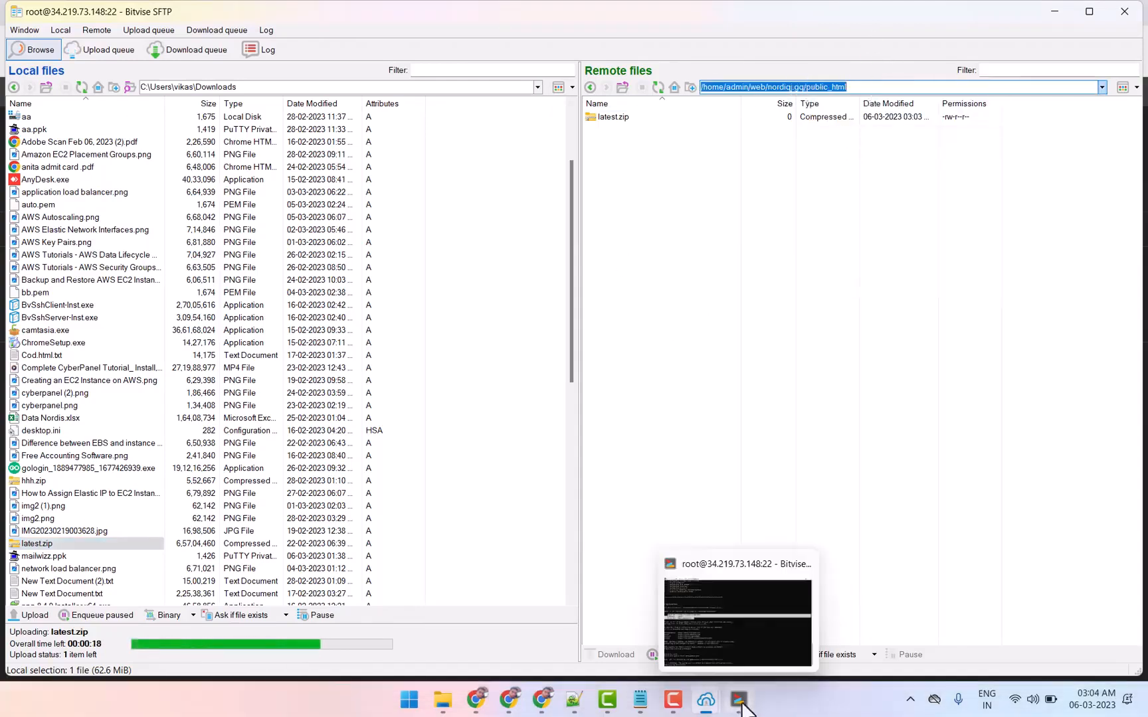
Open a new terminal console from Bitvise SSH Client and close the old disconnected terminal window
{"action": "mouse_move", "coordinate": [701, 698]}
{"action": "left_click", "coordinate": [631, 618]}
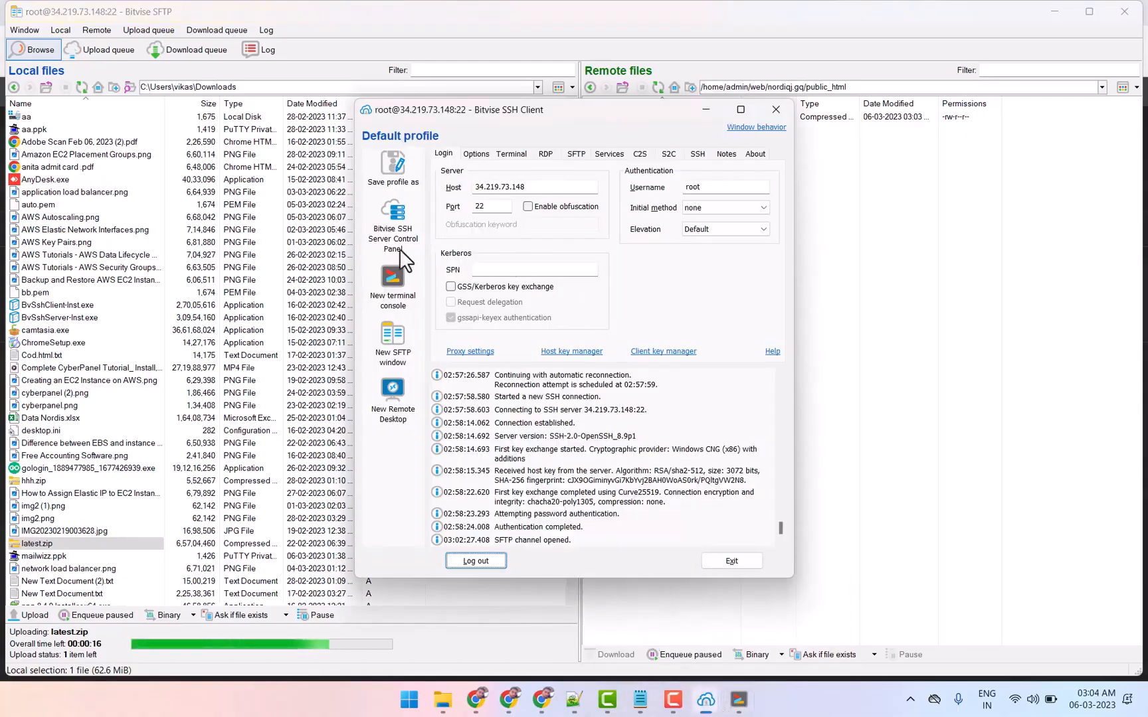
{"action": "left_click", "coordinate": [393, 275]}
{"action": "mouse_move", "coordinate": [743, 703]}
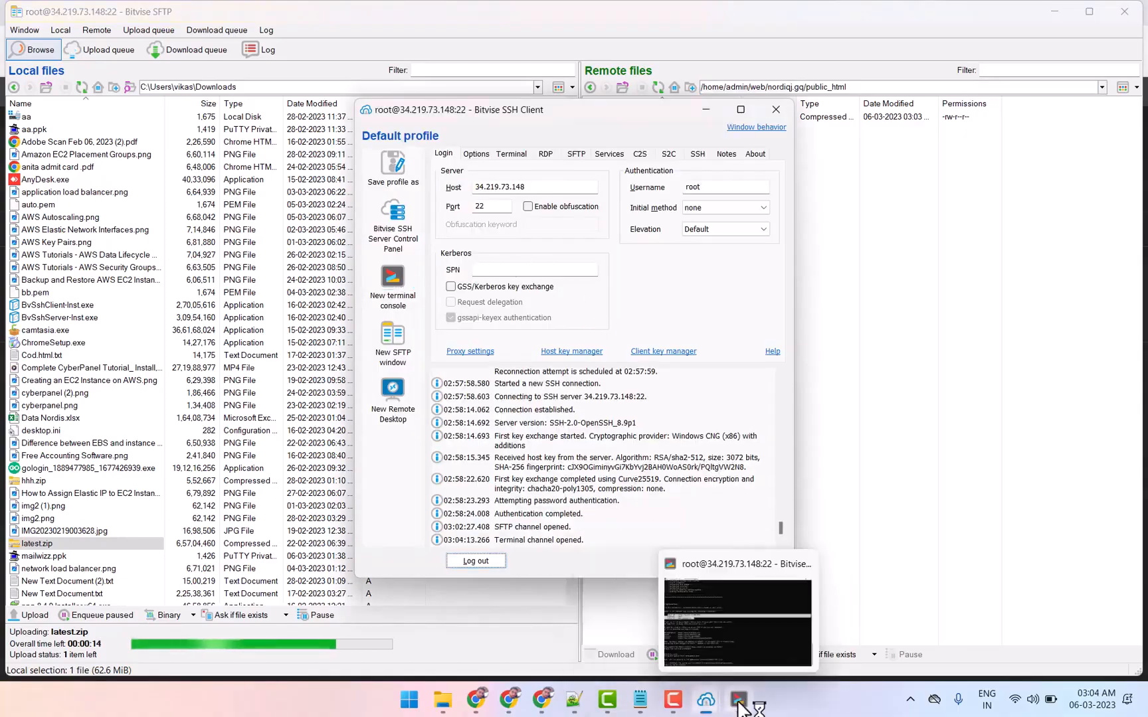
{"action": "left_click", "coordinate": [670, 618]}
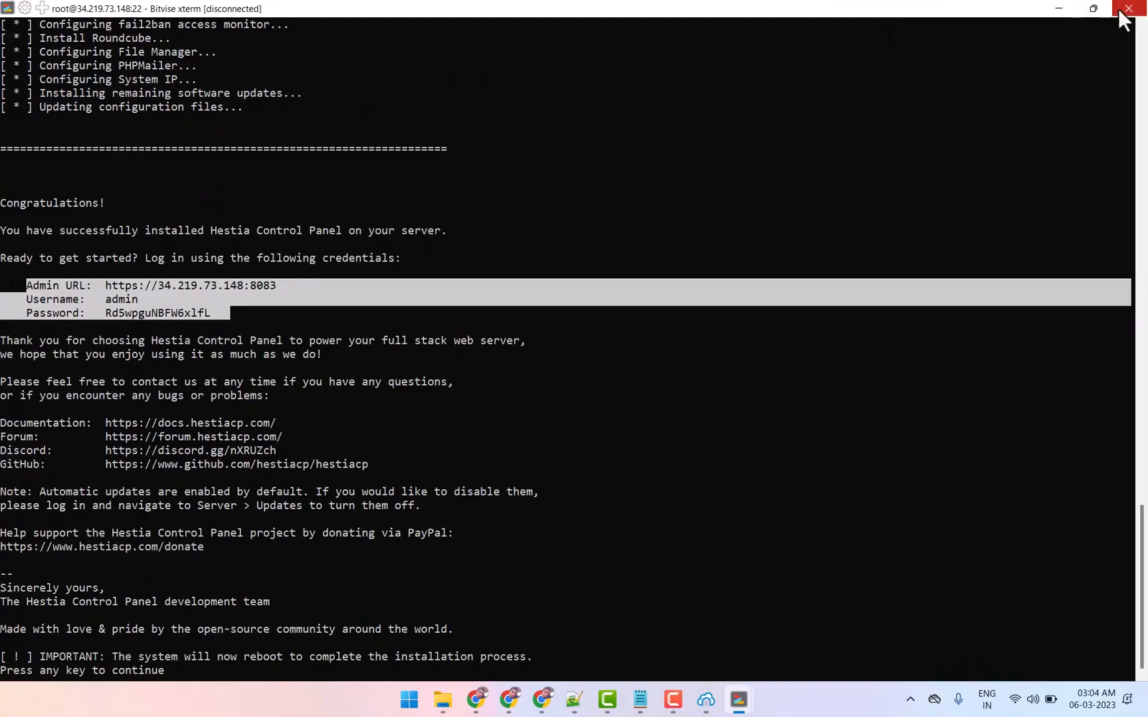
{"action": "left_click", "coordinate": [1127, 8]}
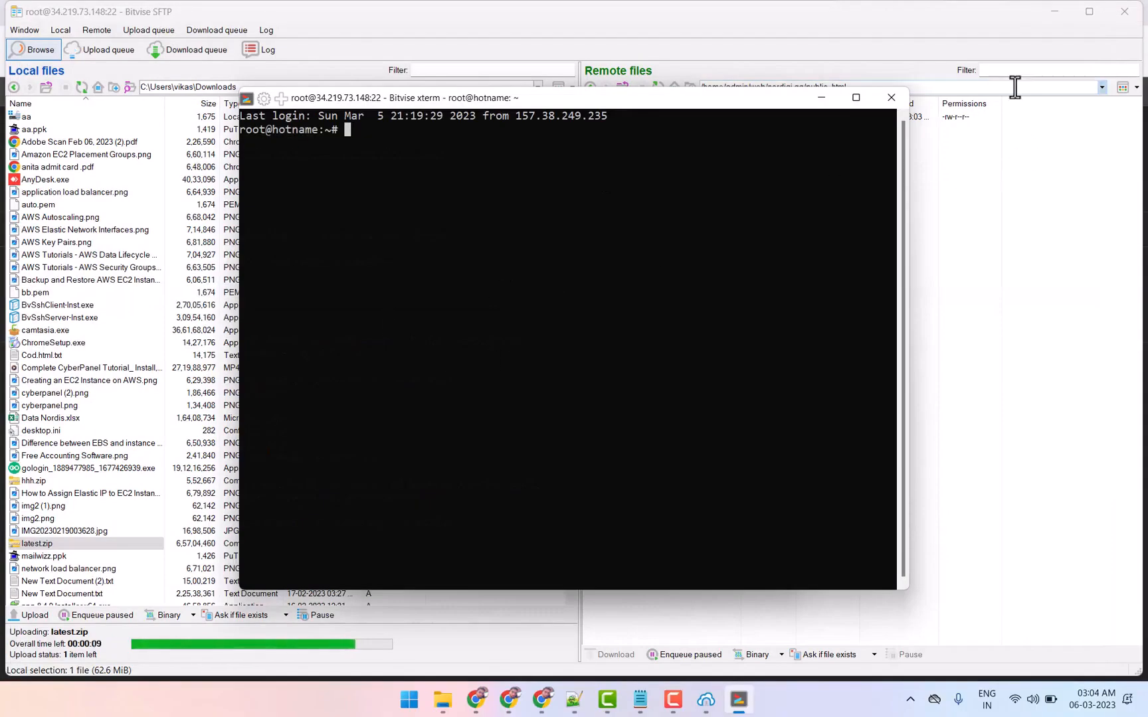
Copy the remote path from the SFTP window and change the terminal's directory to /home/admin/web/nordiqj.gq/public_html
{"action": "left_click", "coordinate": [1014, 86]}
{"action": "left_click_drag", "start_coordinate": [1011, 87], "coordinate": [597, 87]}
{"action": "right_click", "coordinate": [782, 86]}
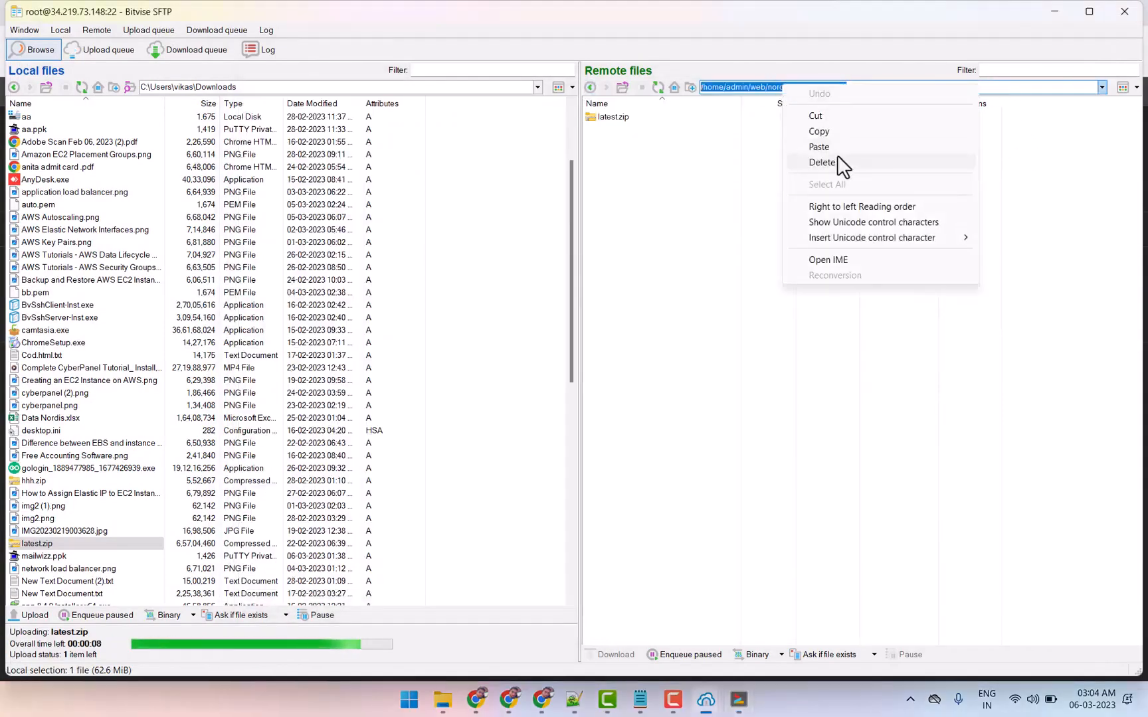
{"action": "key", "text": "Escape"}
{"action": "left_click", "coordinate": [1054, 11]}
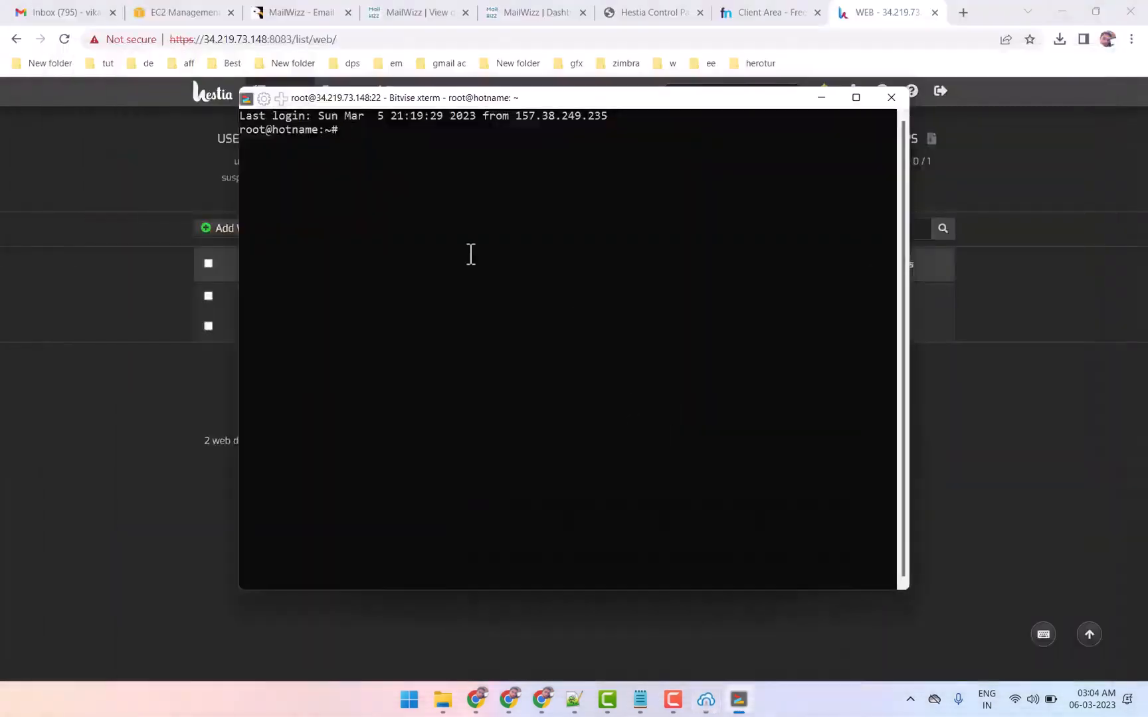
{"action": "right_click", "coordinate": [550, 159]}
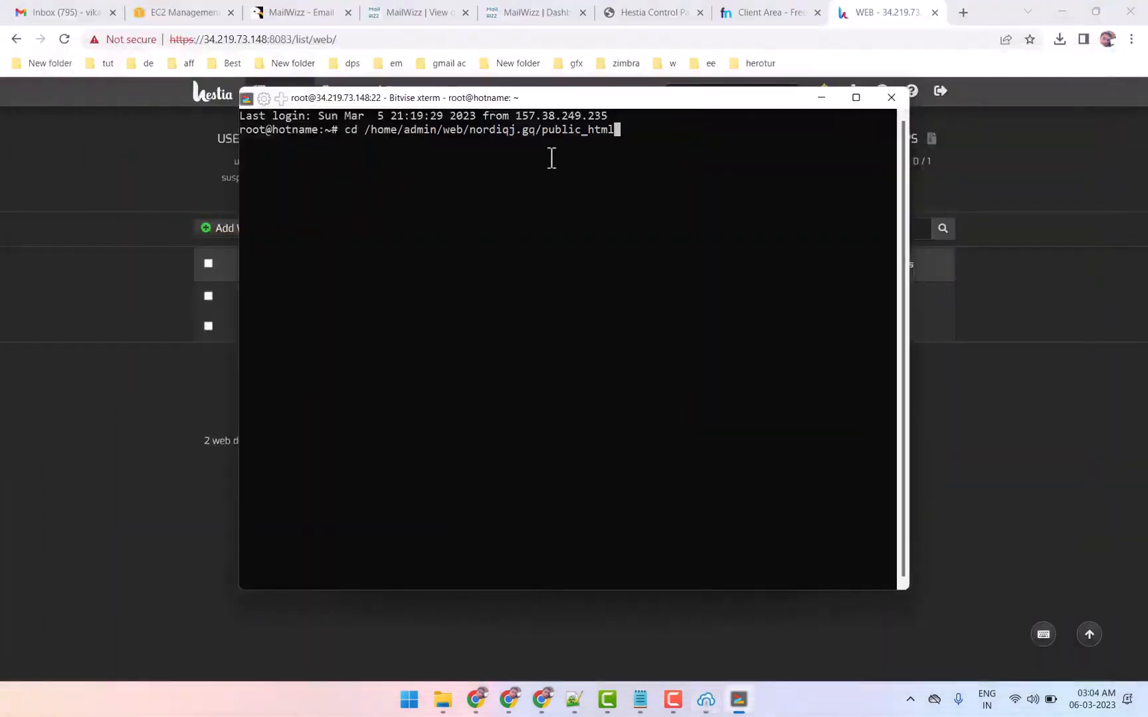
{"action": "key", "text": "Return"}
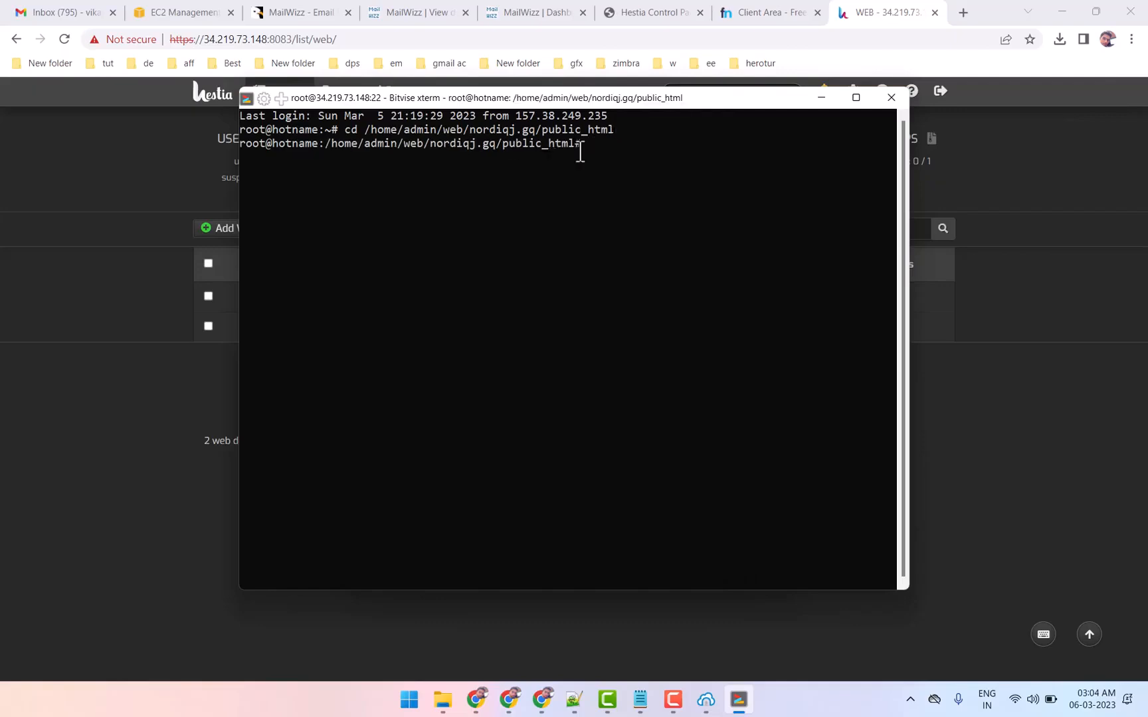
Check the latest.zip upload in the SFTP window and list the public_html contents in the terminal with ls
{"action": "mouse_move", "coordinate": [705, 697]}
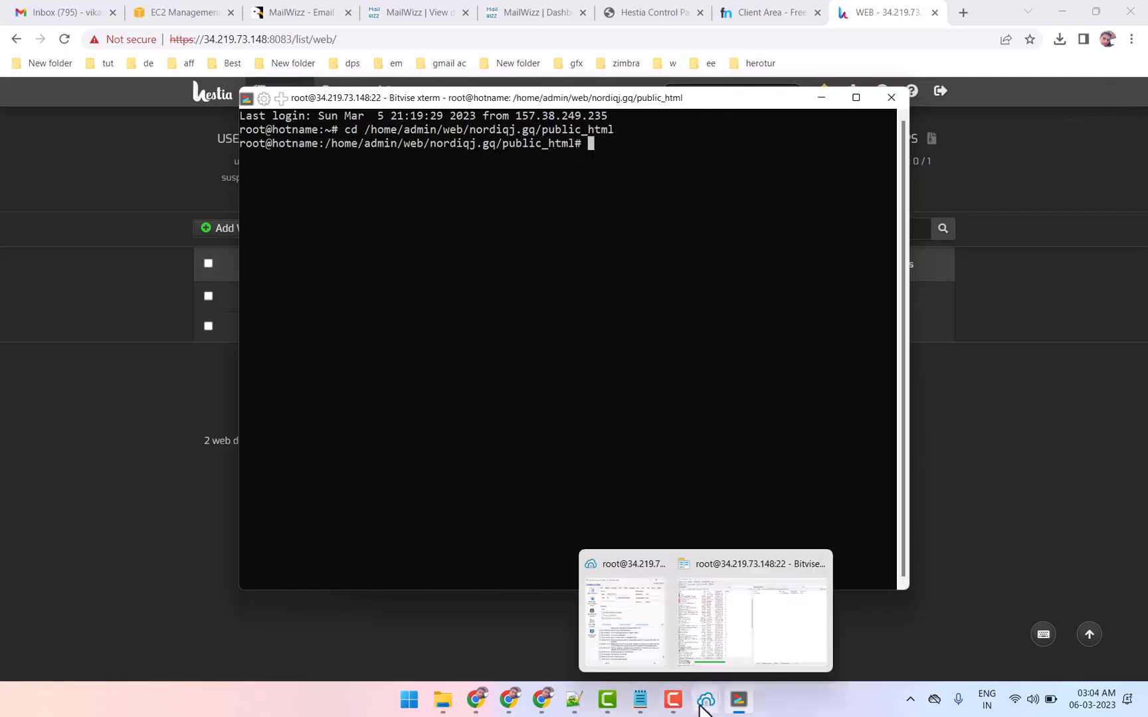
{"action": "left_click", "coordinate": [731, 609]}
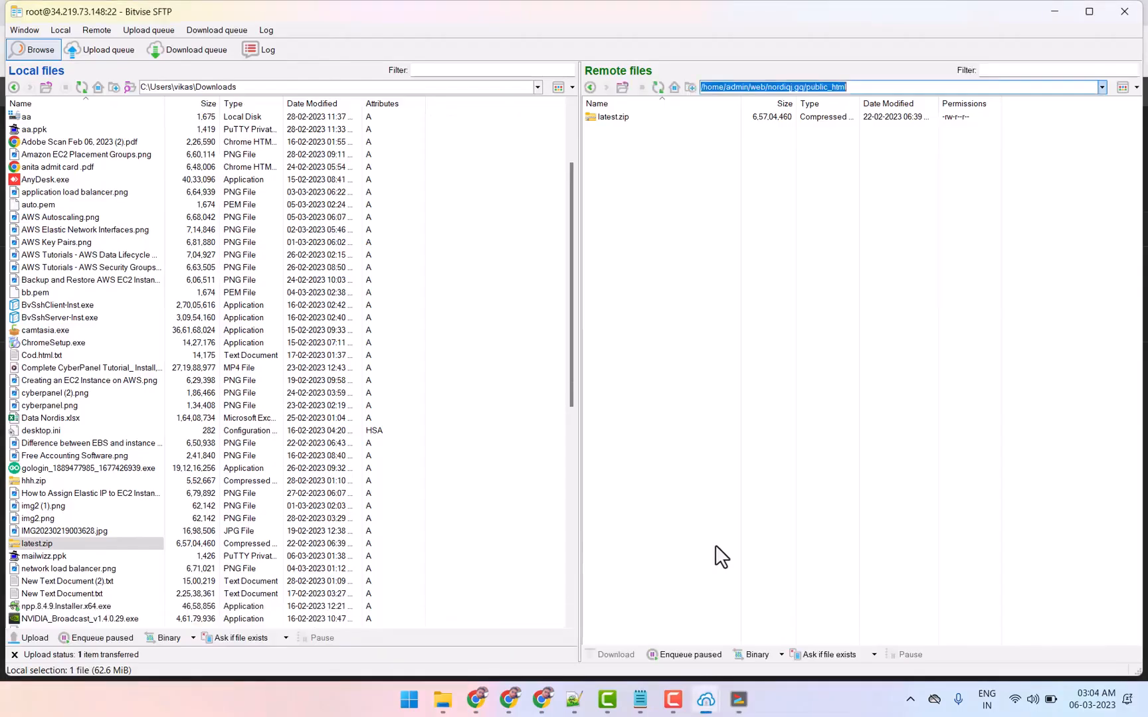
{"action": "left_click", "coordinate": [1056, 11]}
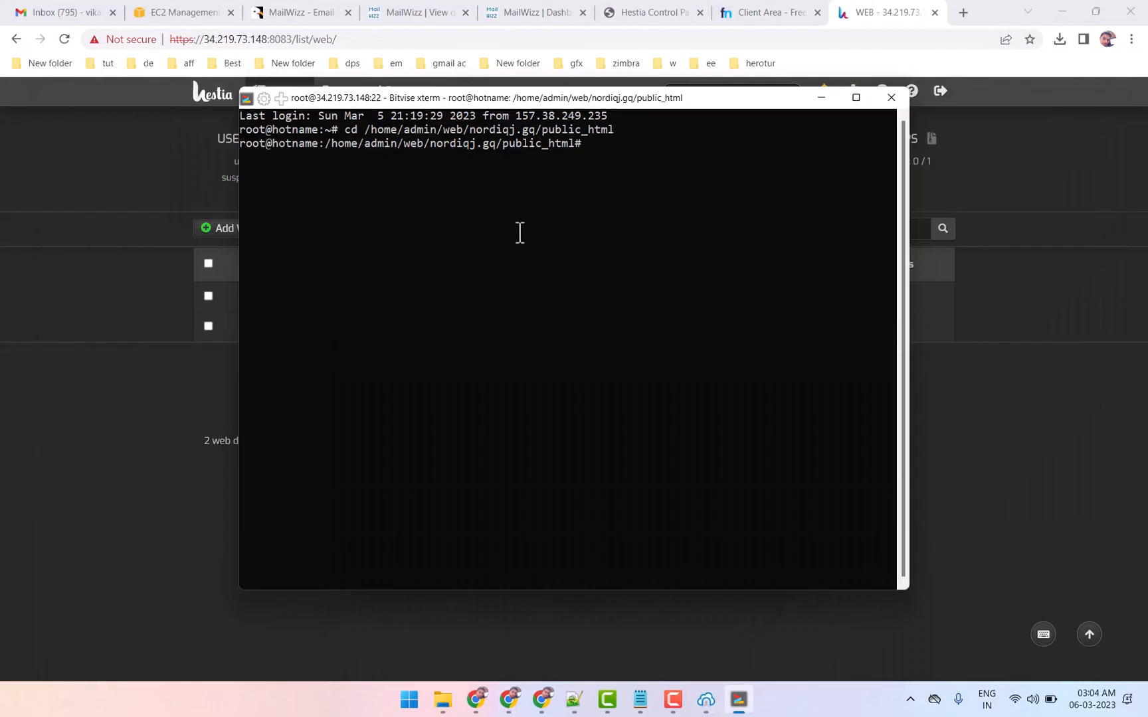
{"action": "type", "text": "ls"}
{"action": "key", "text": "Return"}
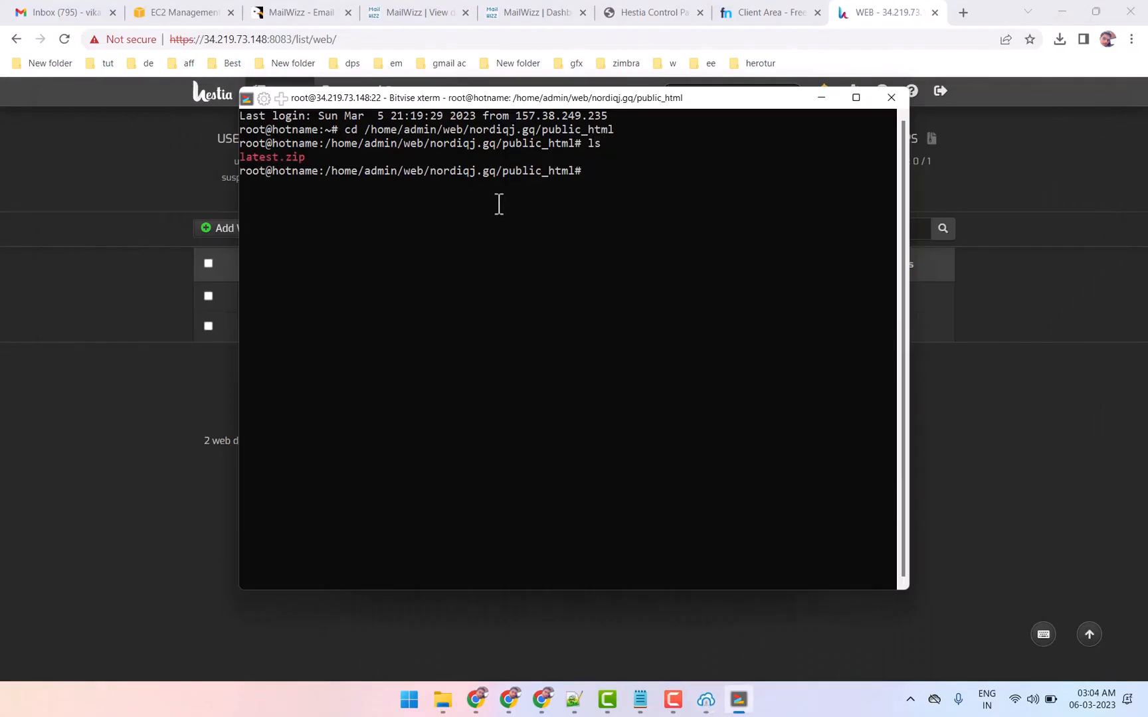
Extract latest.zip inside public_html from the terminal with the unzip command
{"action": "double_click", "coordinate": [296, 157]}
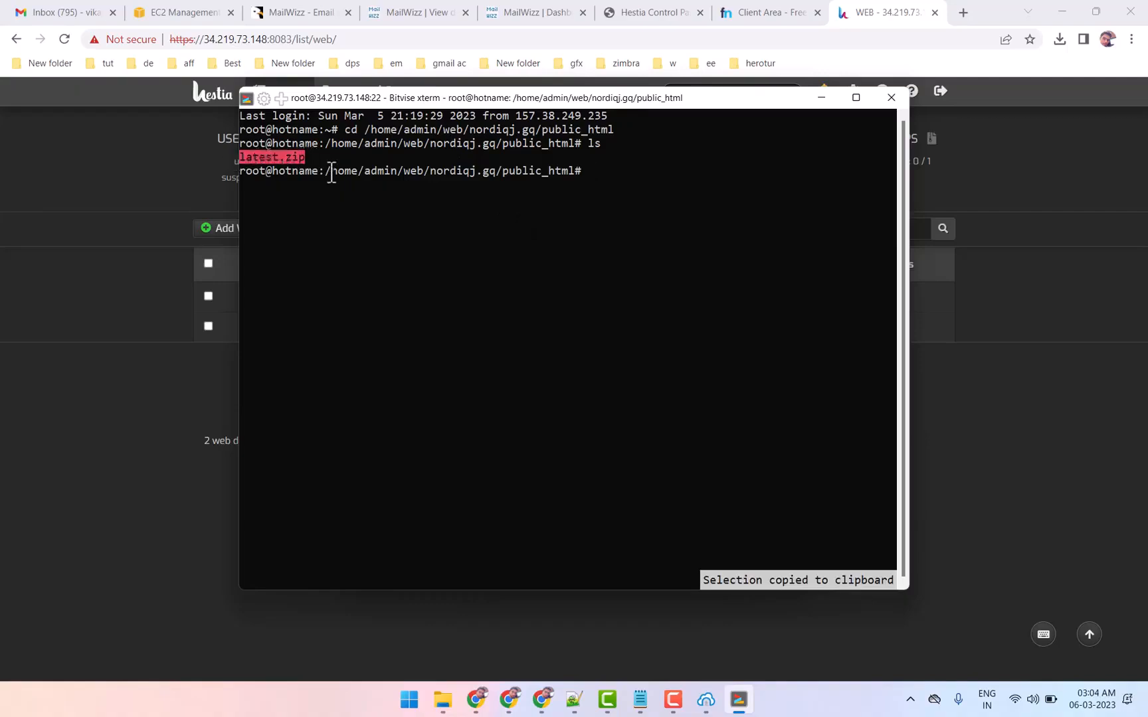
{"action": "left_click", "coordinate": [596, 176]}
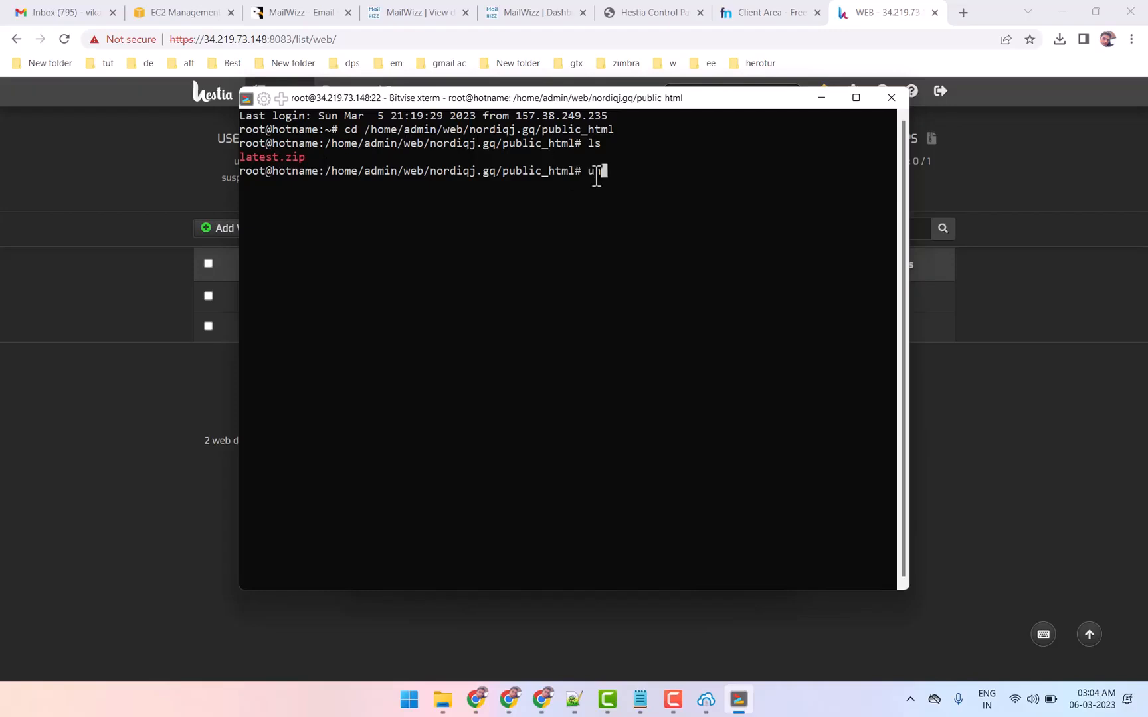
{"action": "type", "text": "unzip"}
{"action": "right_click", "coordinate": [657, 171]}
{"action": "key", "text": "Return"}
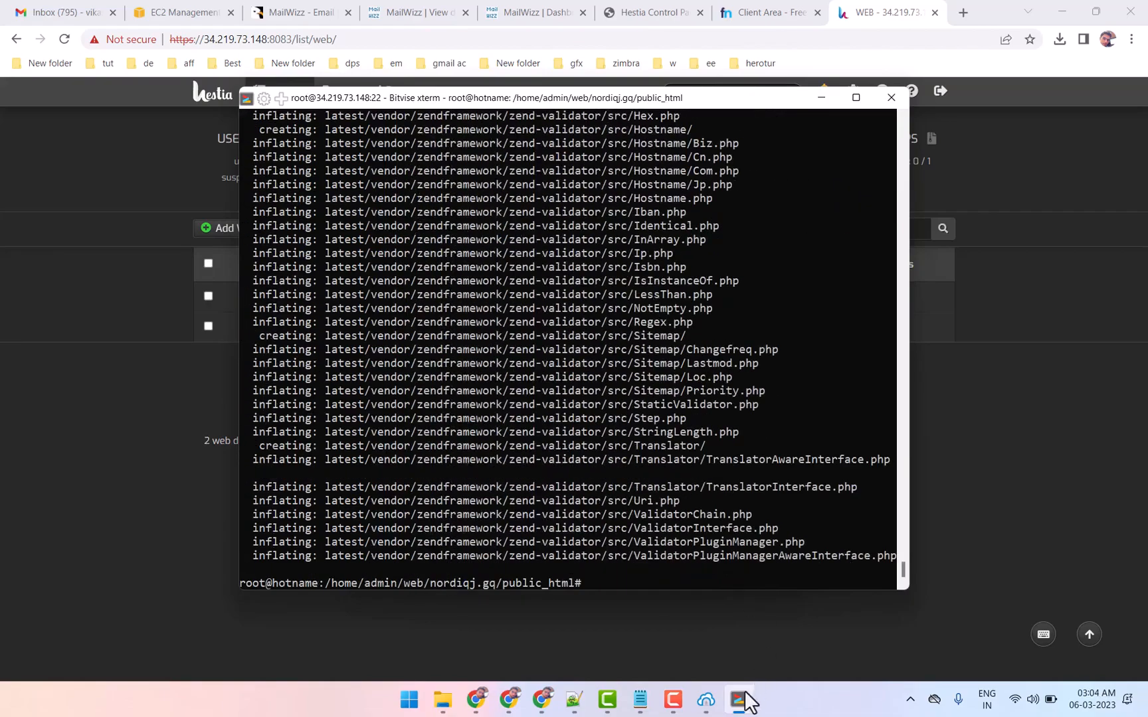
Switch to the Bitvise SFTP window and refresh the remote public_html listing
{"action": "mouse_move", "coordinate": [740, 699]}
{"action": "left_click", "coordinate": [777, 594]}
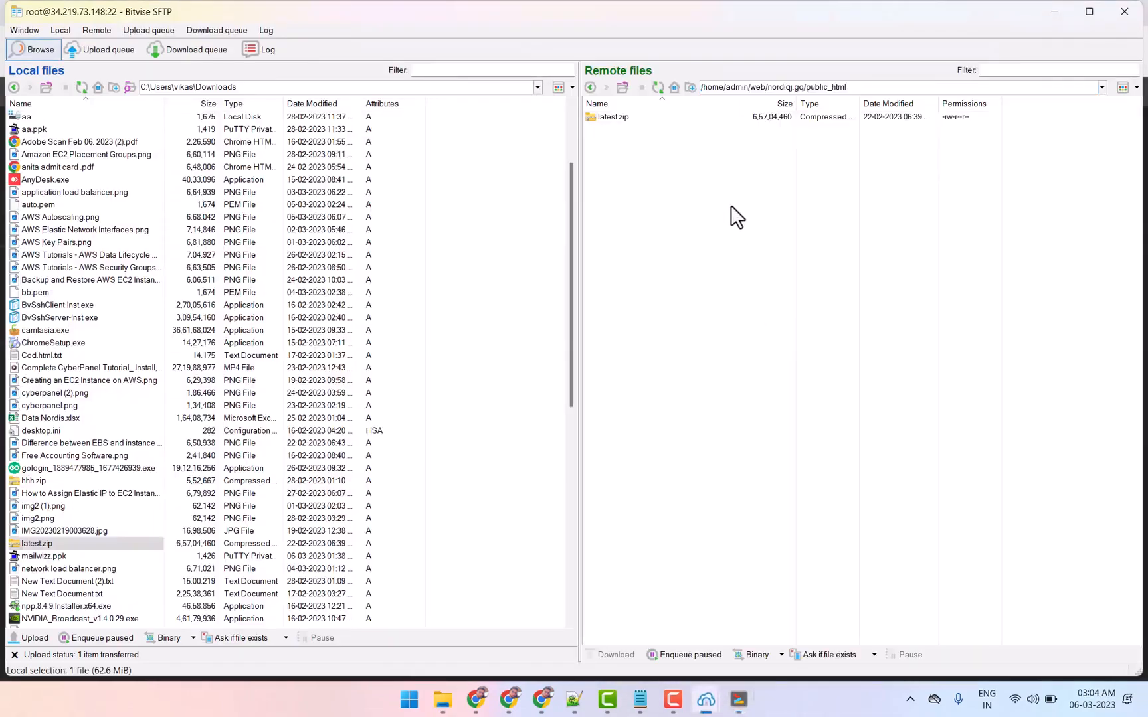
{"action": "right_click", "coordinate": [730, 207]}
{"action": "left_click", "coordinate": [757, 223]}
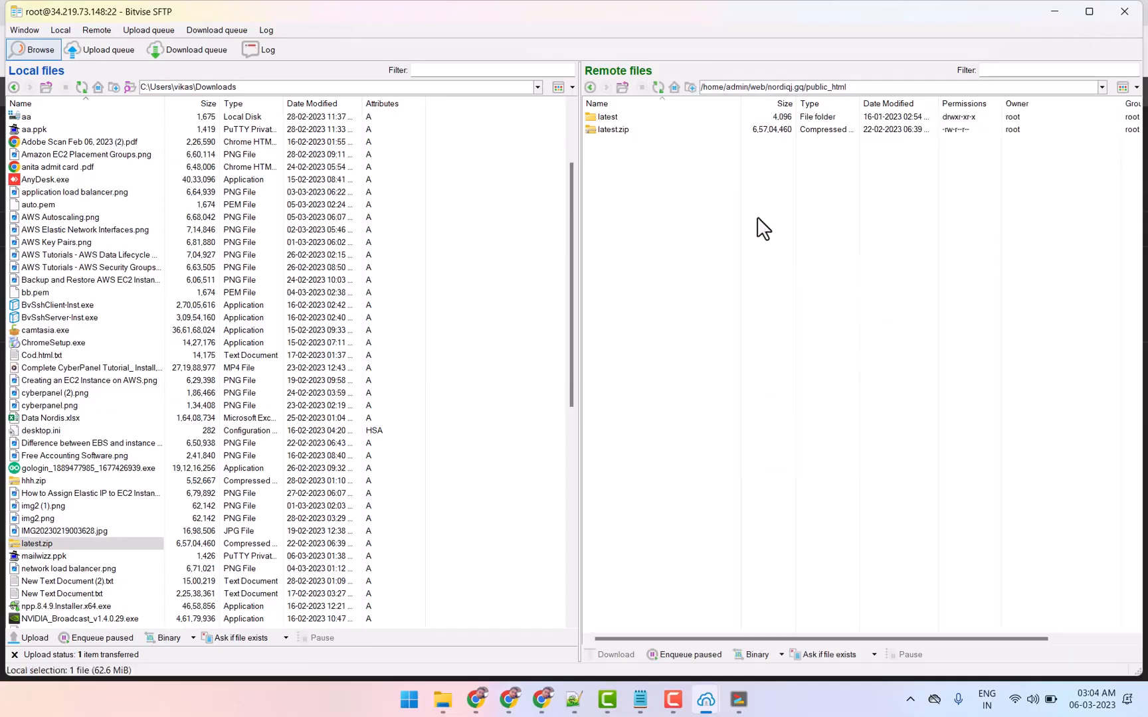
Rename the remote latest folder in public_html as mw and minimize the SFTP window
{"action": "left_click", "coordinate": [598, 117]}
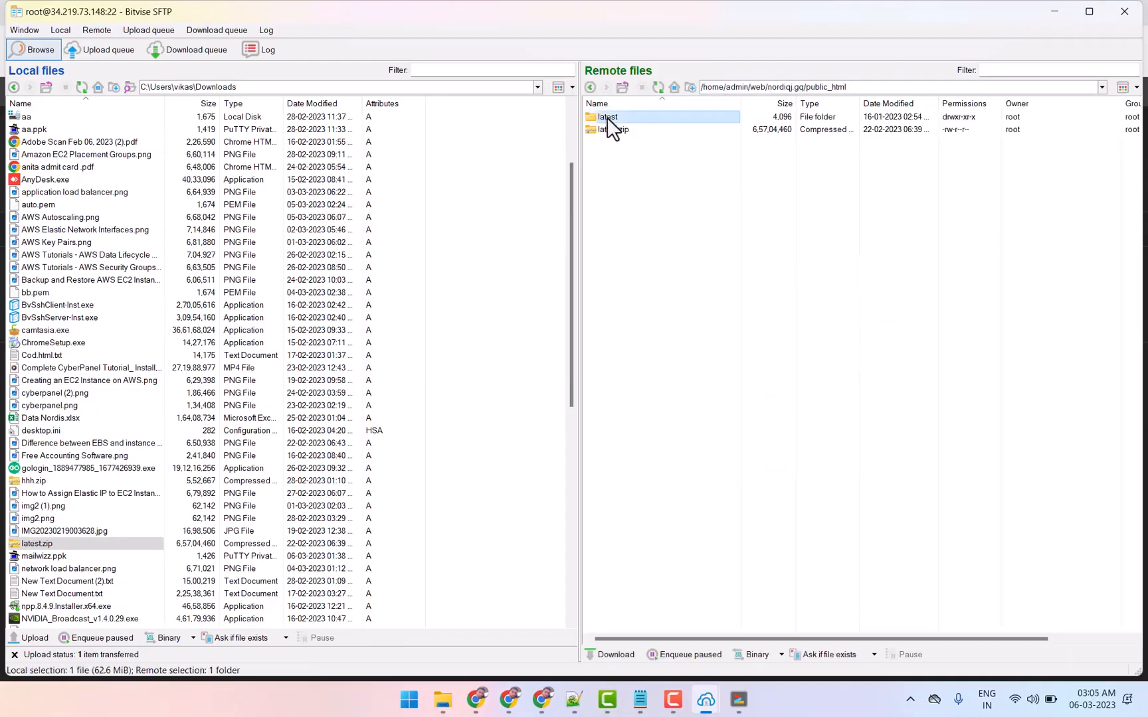
{"action": "right_click", "coordinate": [610, 127]}
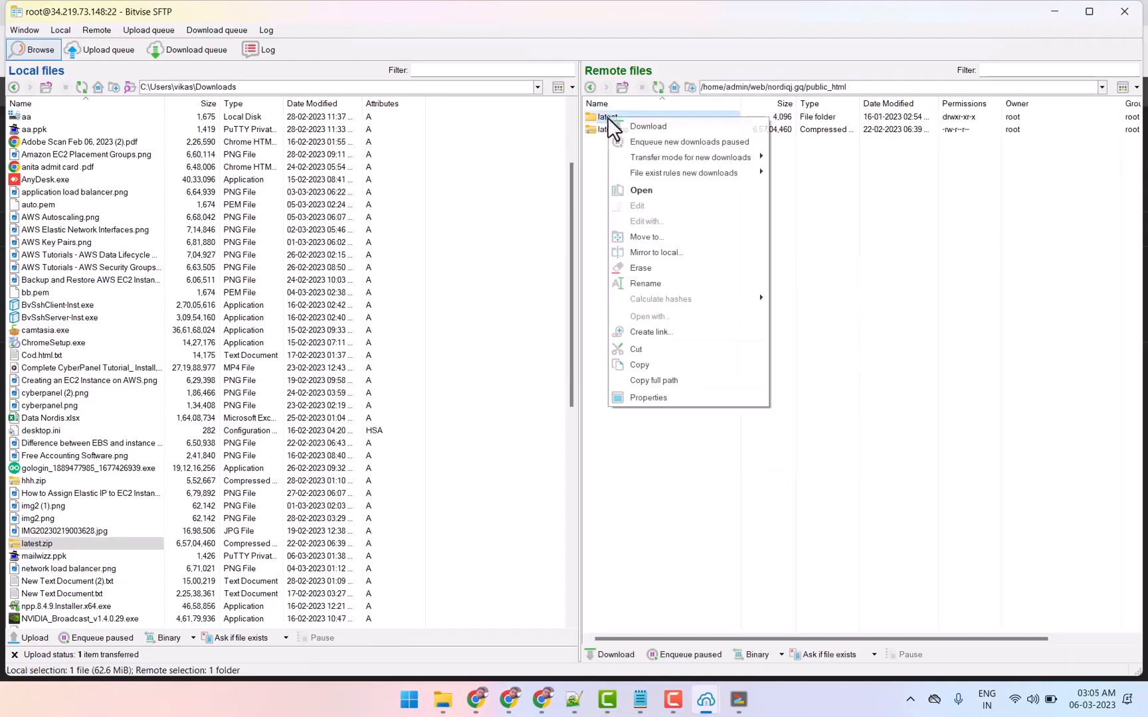
{"action": "left_click", "coordinate": [649, 285]}
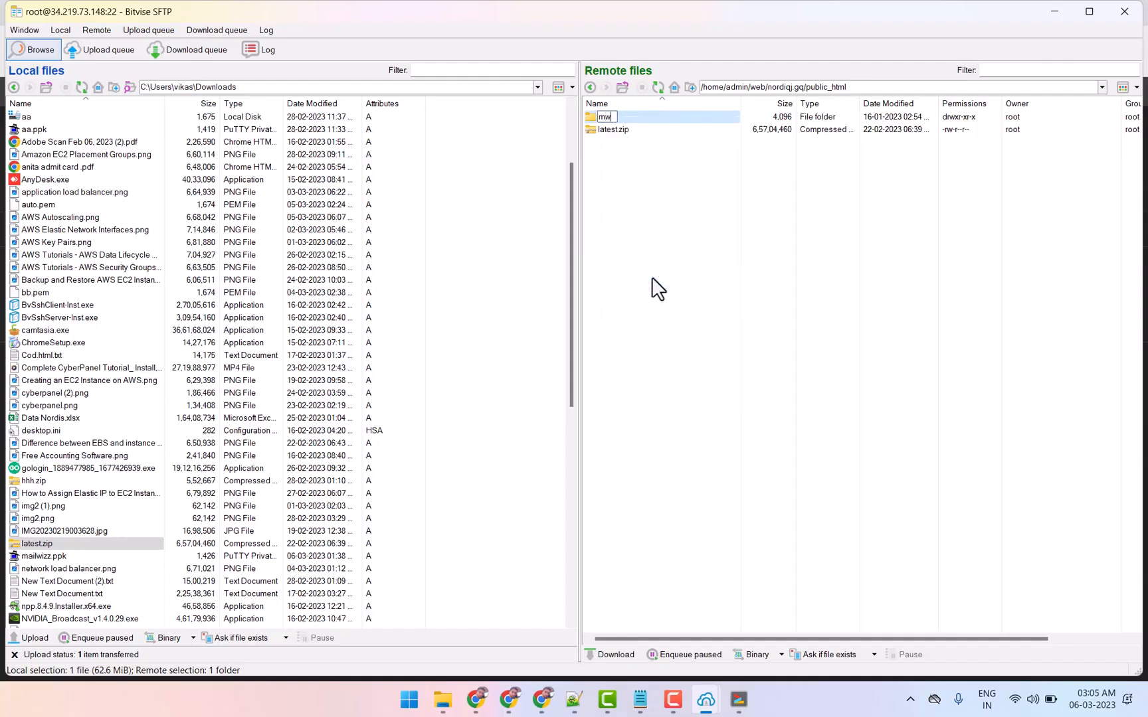
{"action": "type", "text": "mw"}
{"action": "key", "text": "Return"}
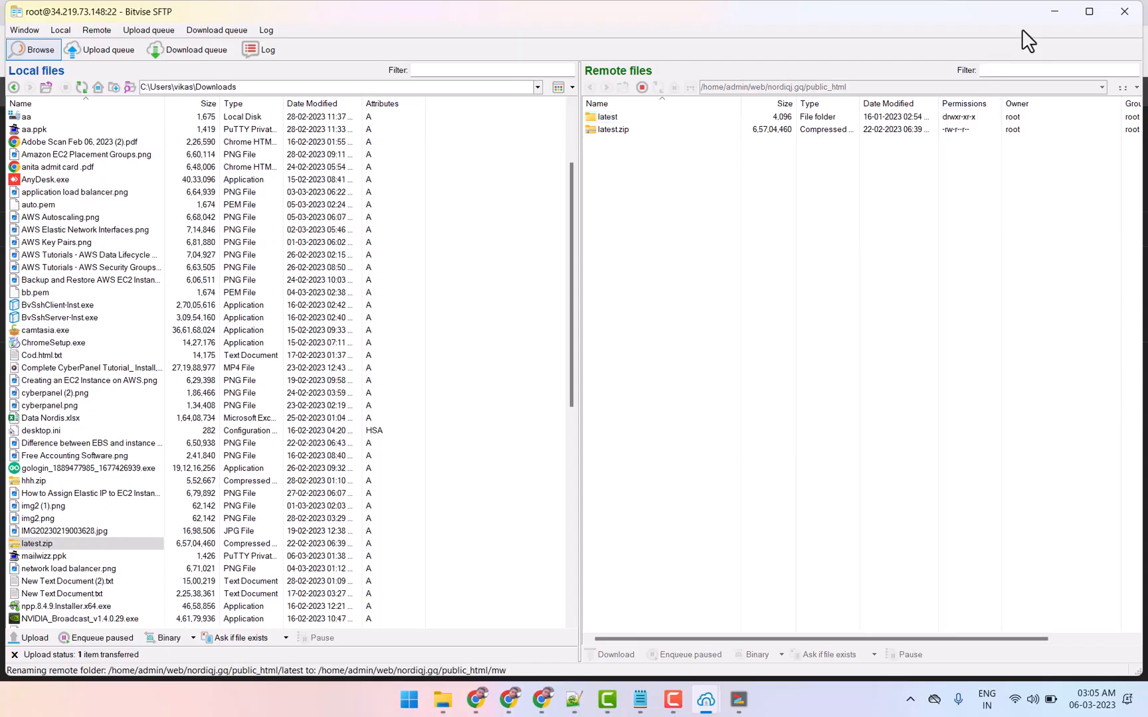
{"action": "left_click", "coordinate": [1058, 11]}
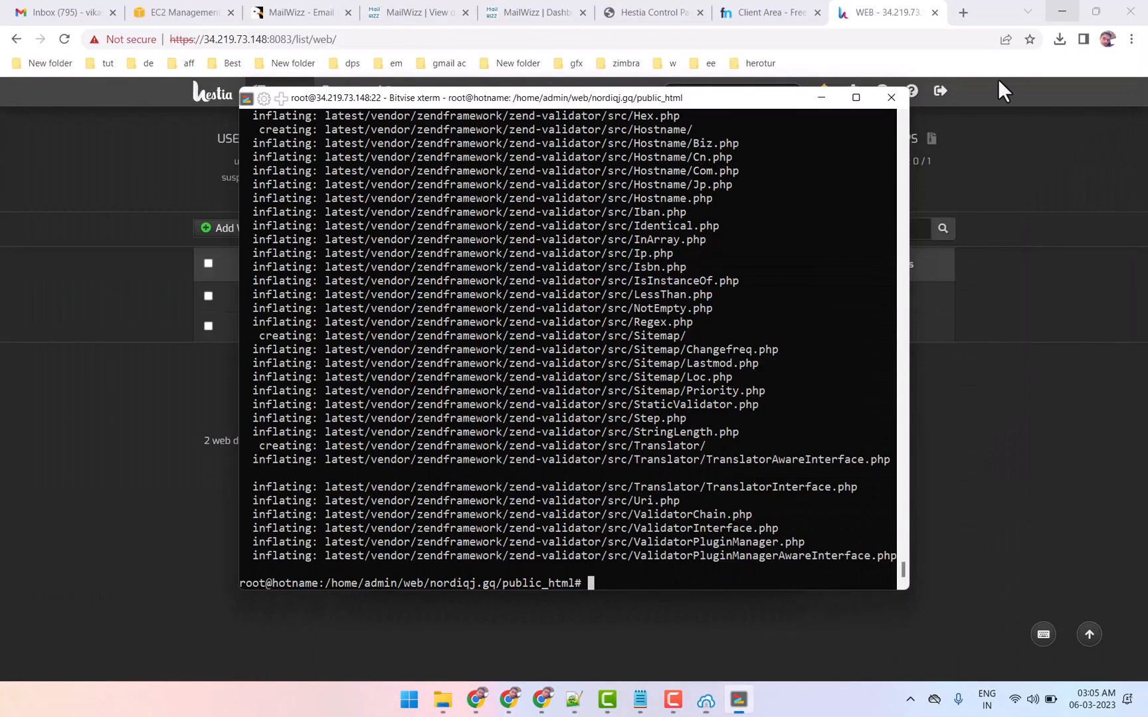
{"action": "left_click", "coordinate": [991, 481]}
{"action": "left_click_drag", "start_coordinate": [229, 327], "coordinate": [295, 392]}
{"action": "left_click", "coordinate": [963, 13]}
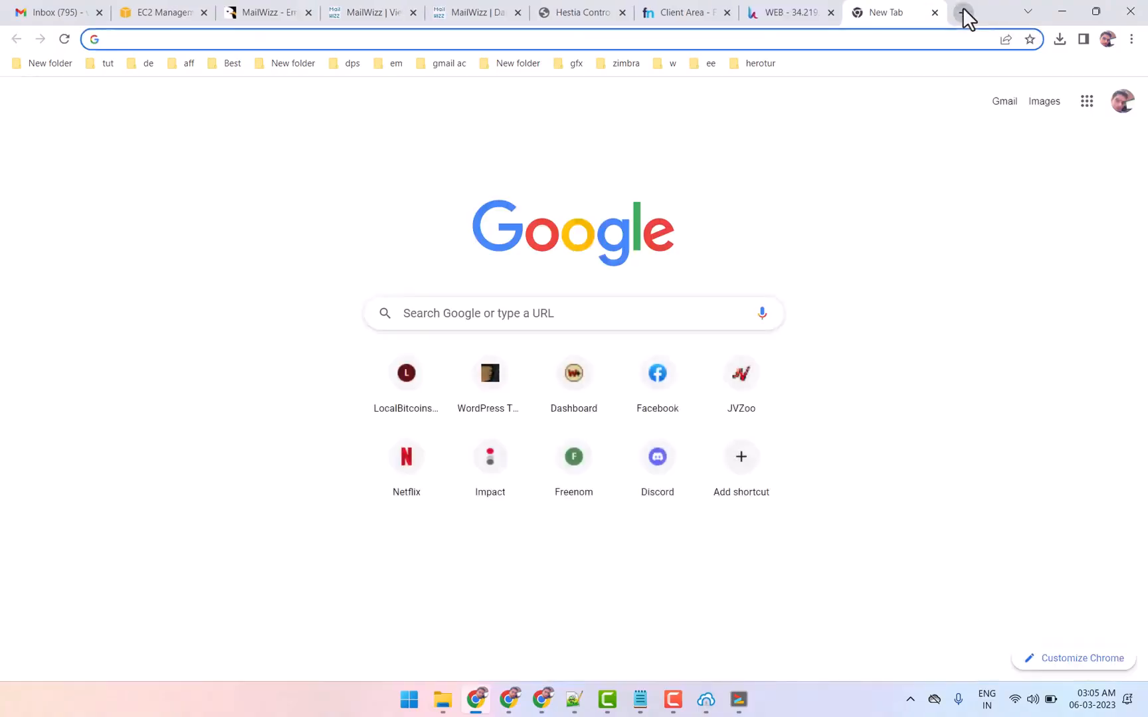
{"action": "type", "text": "g"}
{"action": "key", "text": "BackSpace"}
{"action": "key", "text": "BackSpace"}
{"action": "type", "text": "hp"}
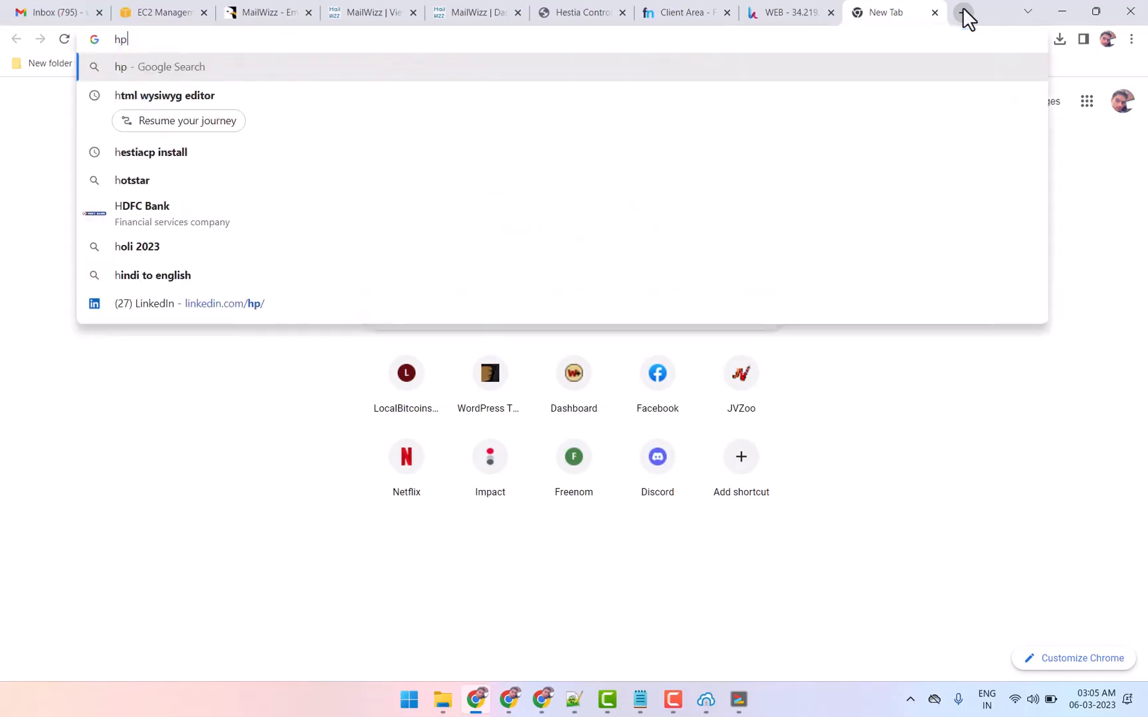
{"action": "type", "text": "t"}
{"action": "key", "text": "BackSpace"}
{"action": "key", "text": "BackSpace"}
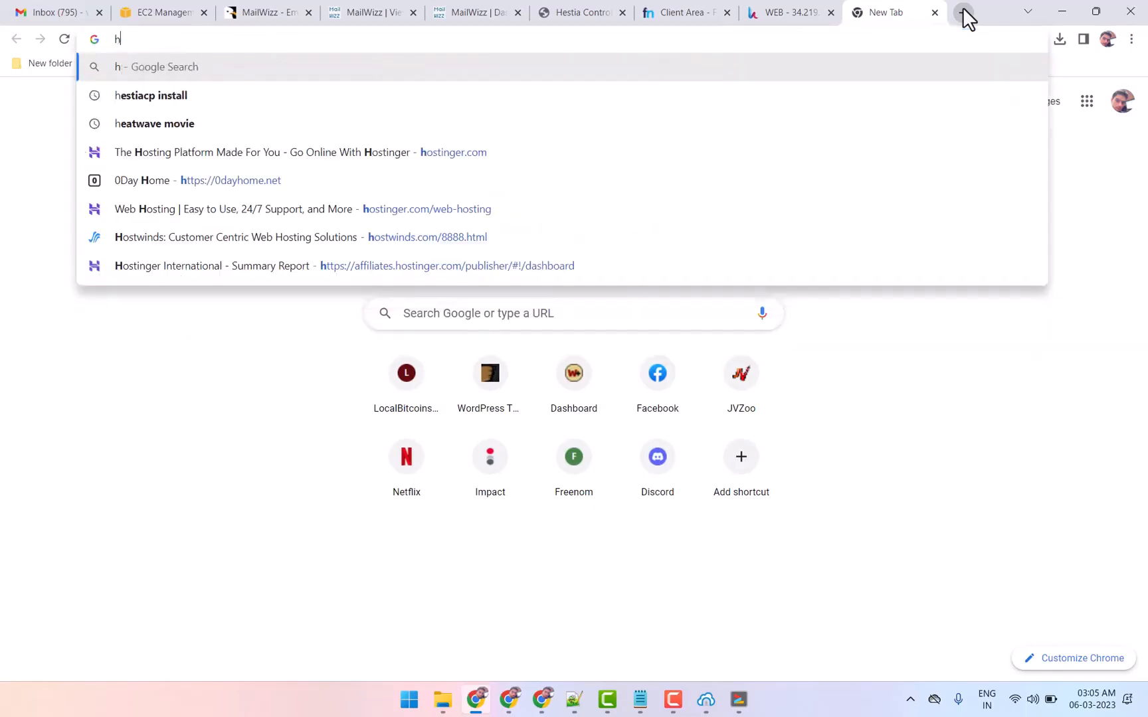
{"action": "type", "text": "ttps://"}
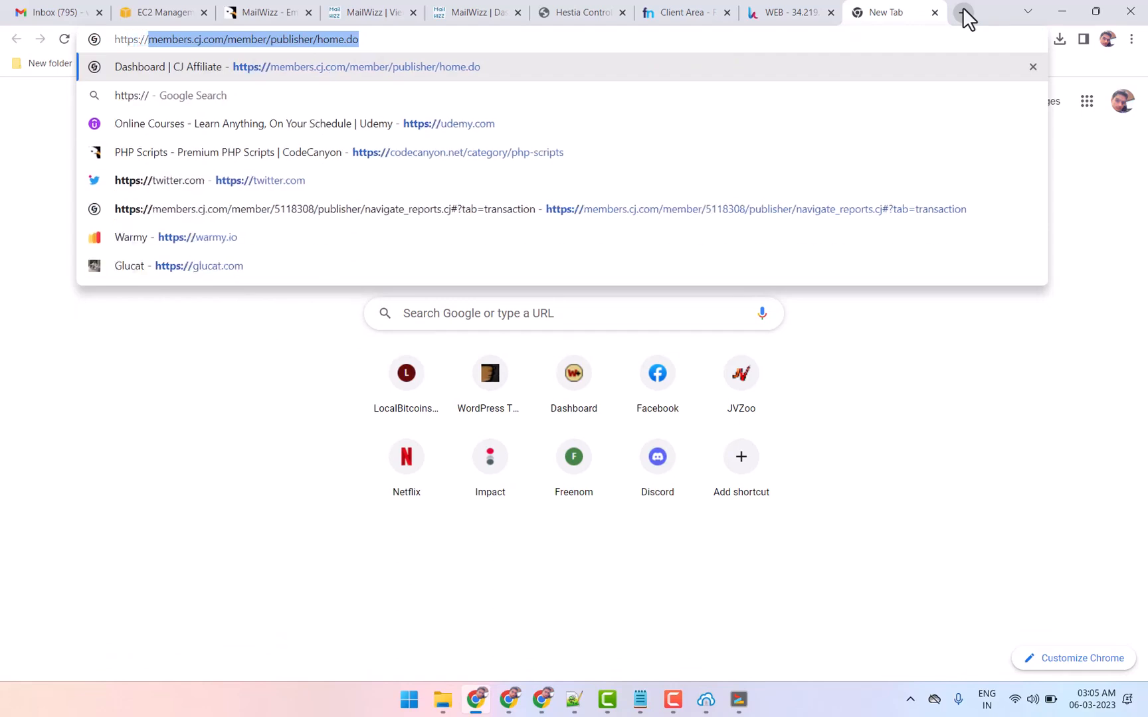
{"action": "key", "text": "ctrl+v"}
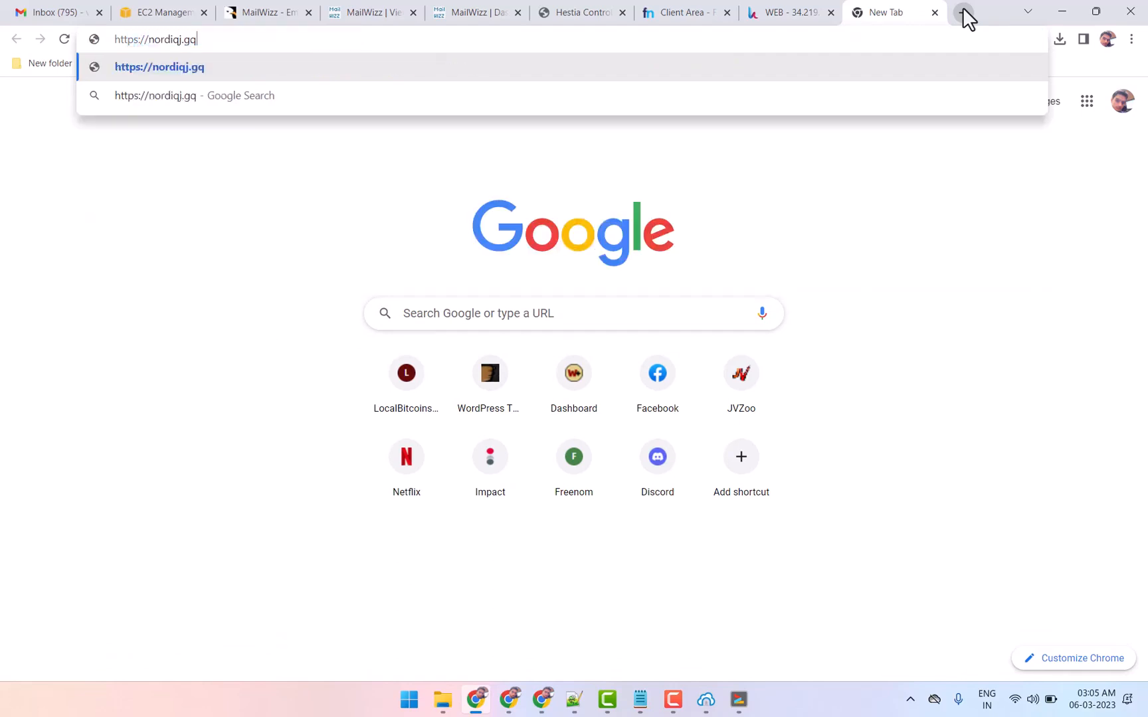
{"action": "type", "text": "/"}
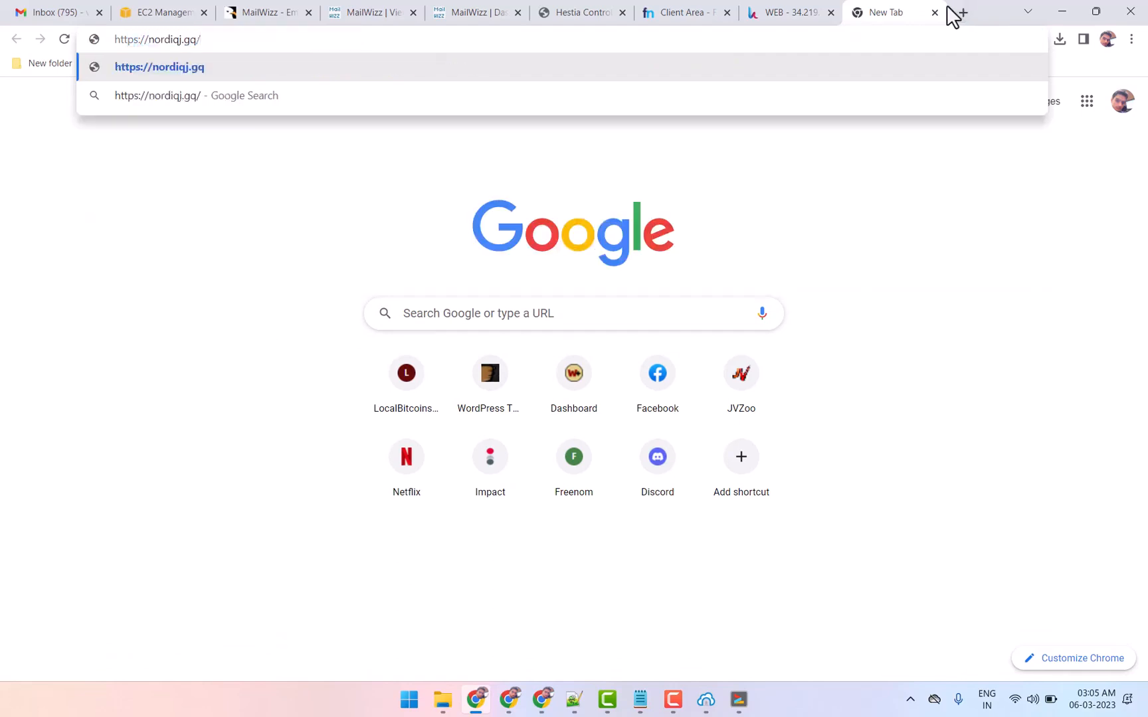
{"action": "type", "text": "mw/i"}
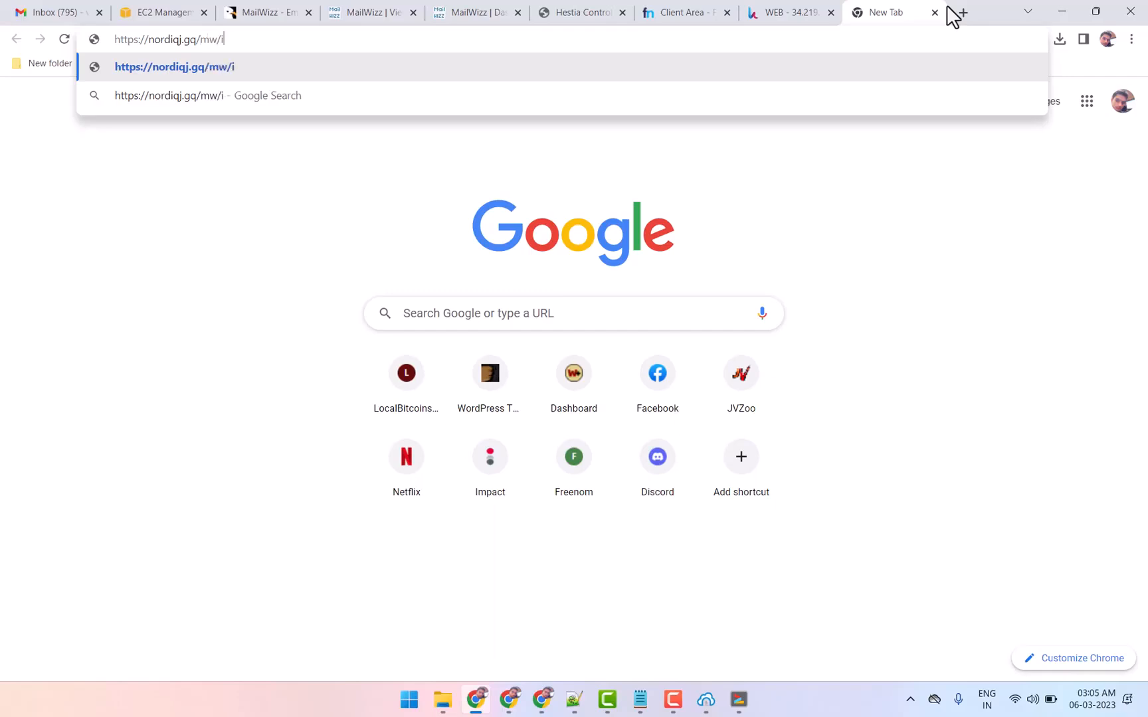
{"action": "type", "text": "ns"}
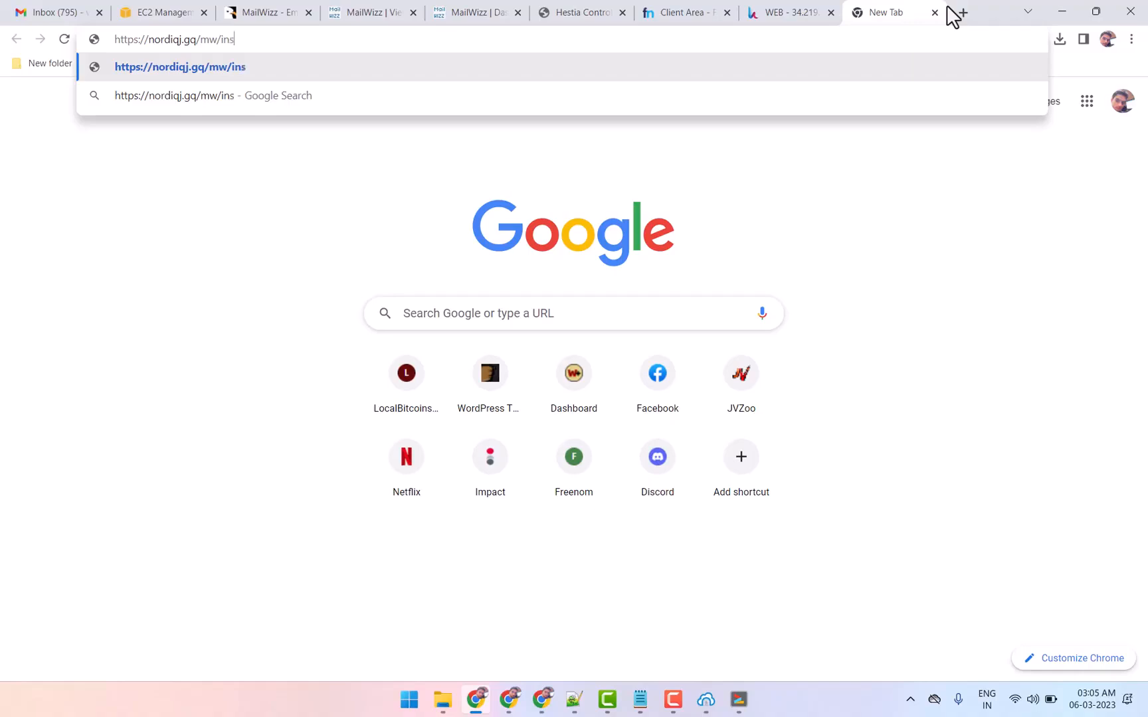
{"action": "type", "text": "tall"}
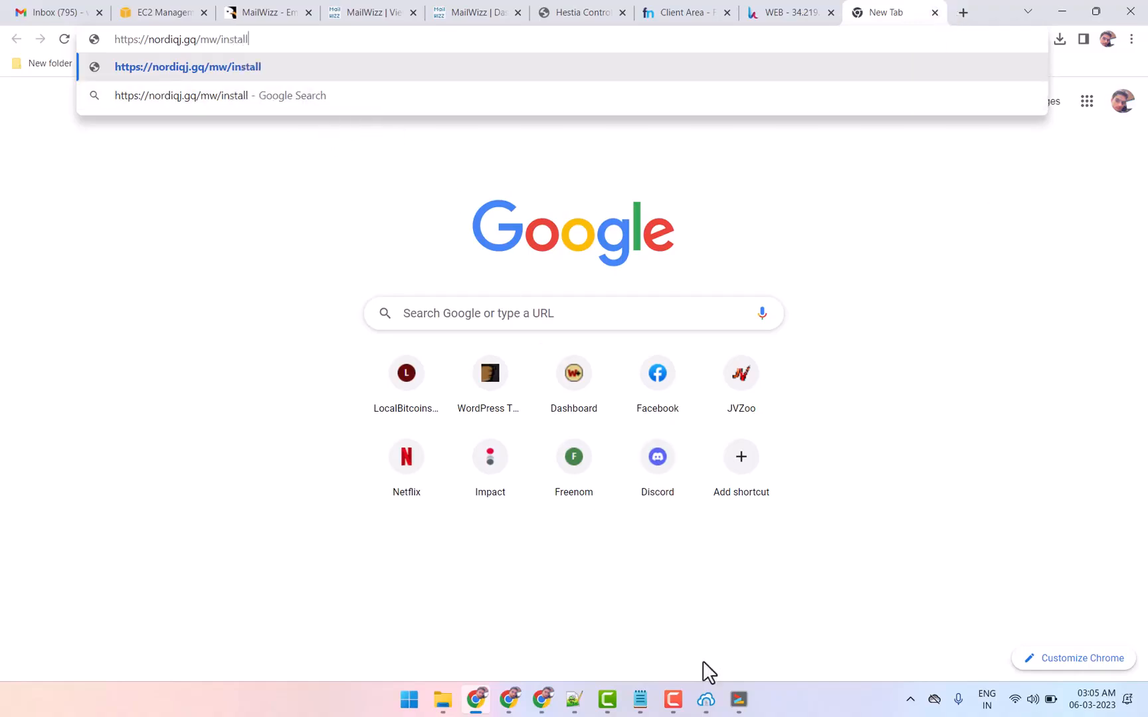
{"action": "left_click", "coordinate": [707, 703]}
{"action": "left_click", "coordinate": [763, 589]}
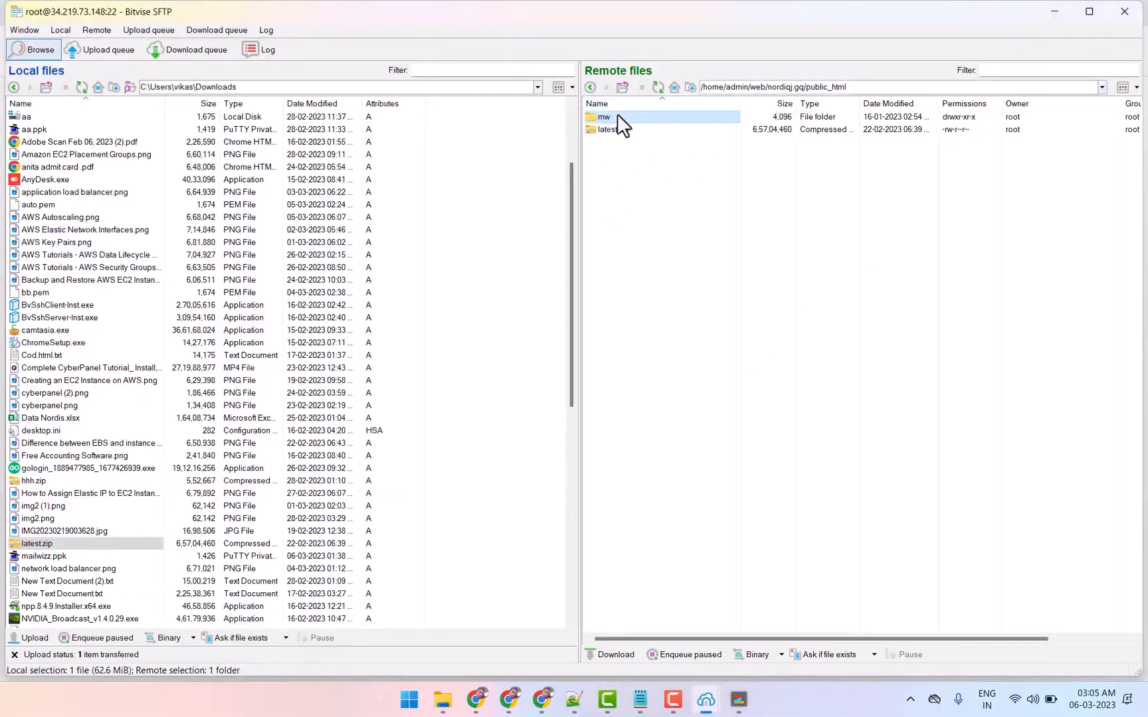
{"action": "left_click", "coordinate": [1054, 12]}
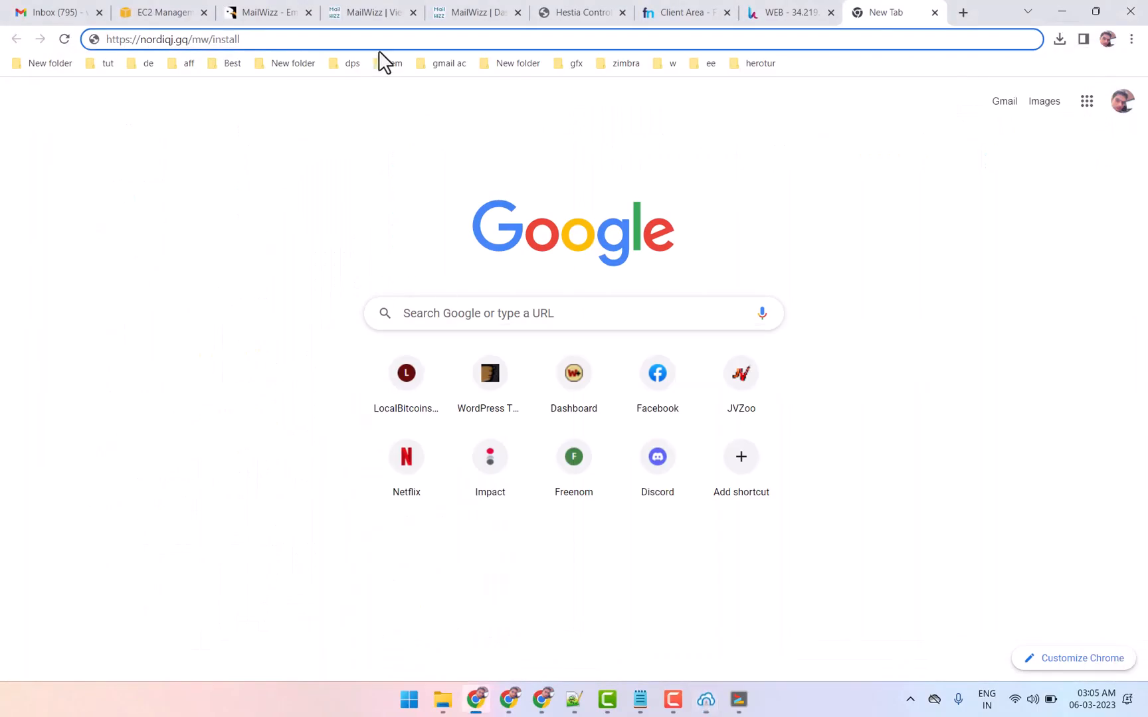
{"action": "key", "text": "Return"}
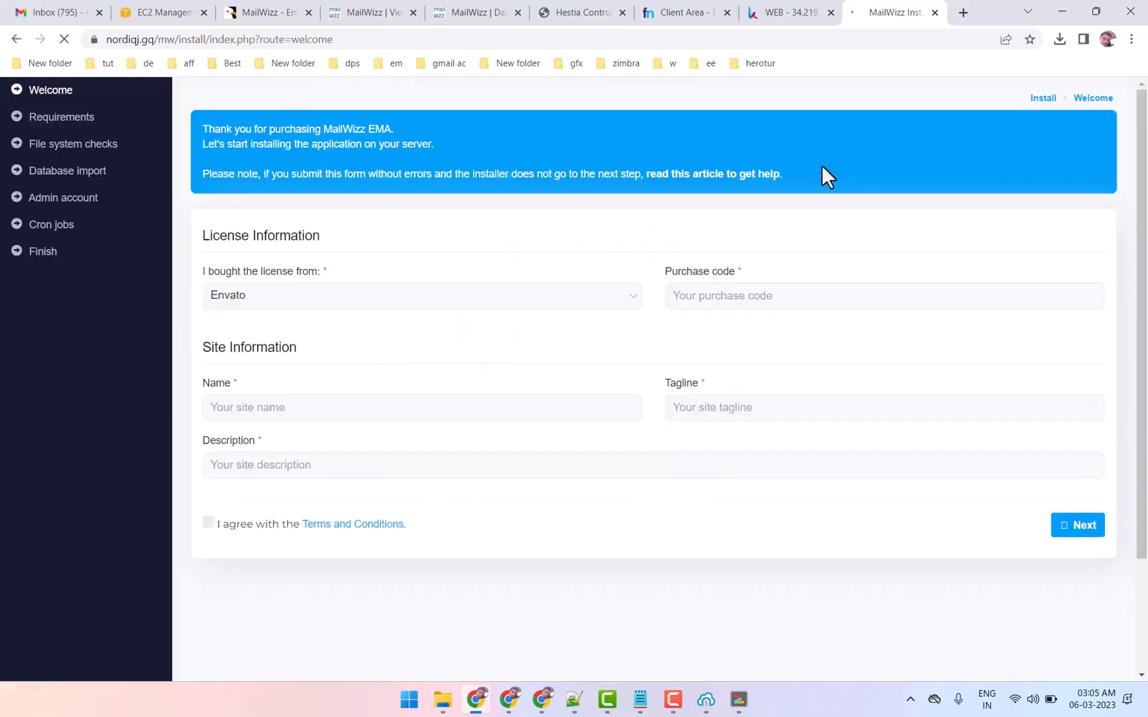
Check the connection security information for nordiqj.gq and close it
{"action": "left_click", "coordinate": [94, 40]}
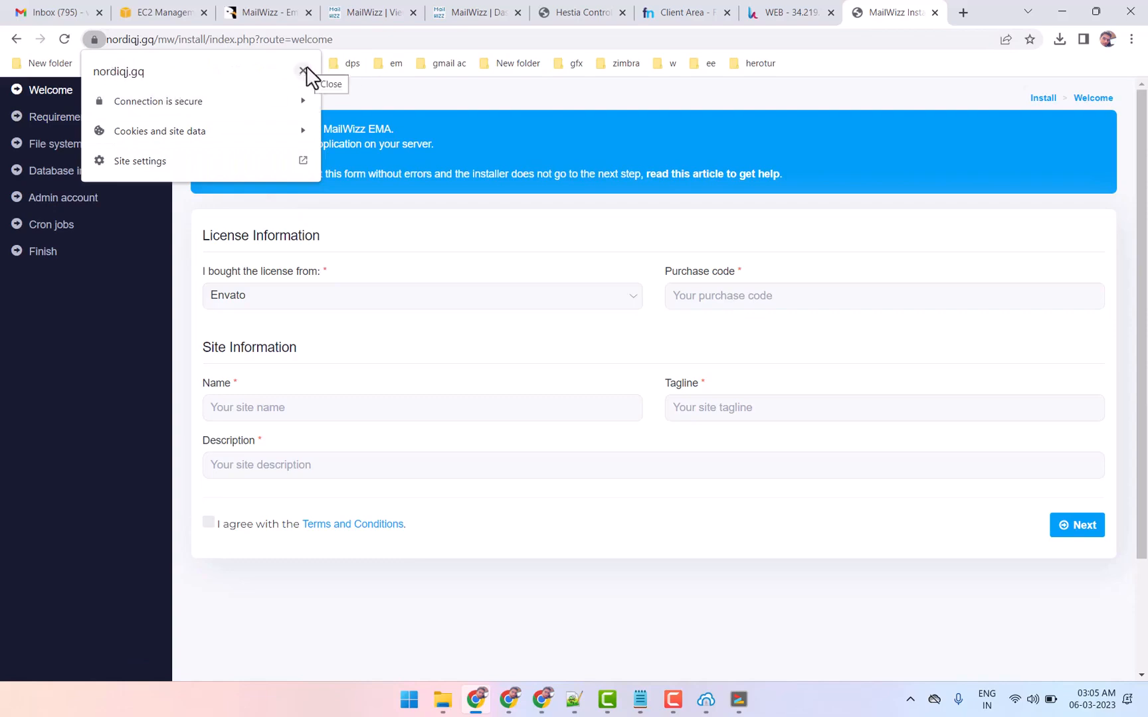
{"action": "left_click", "coordinate": [304, 69]}
{"action": "left_click", "coordinate": [94, 39]}
{"action": "left_click", "coordinate": [687, 131]}
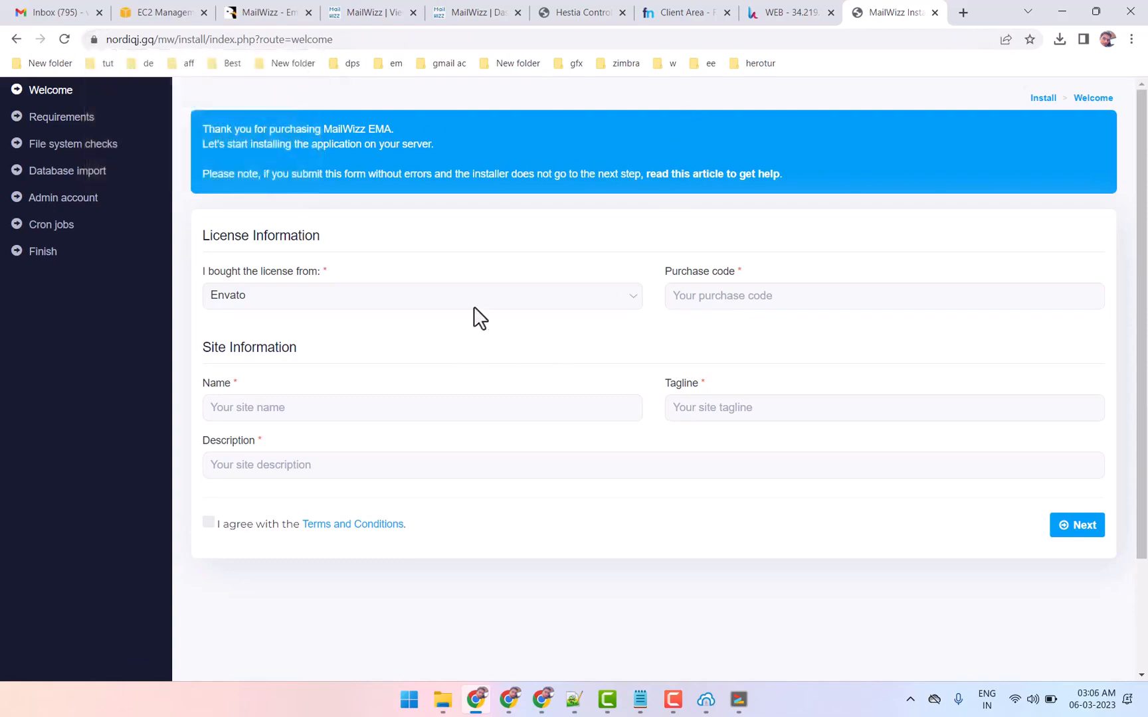
Fill in the MailWizz purchase code, view the CodeCanyon product page, and return to the installer
{"action": "left_click", "coordinate": [700, 295]}
{"action": "left_click", "coordinate": [769, 326]}
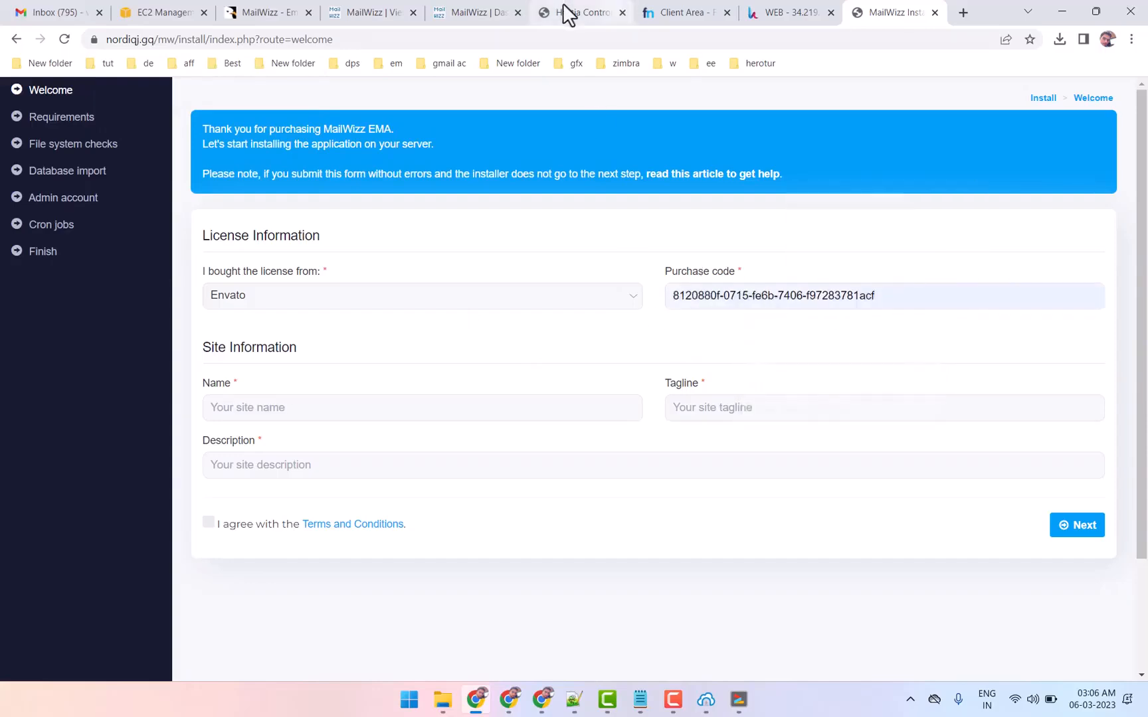
{"action": "left_click", "coordinate": [267, 12]}
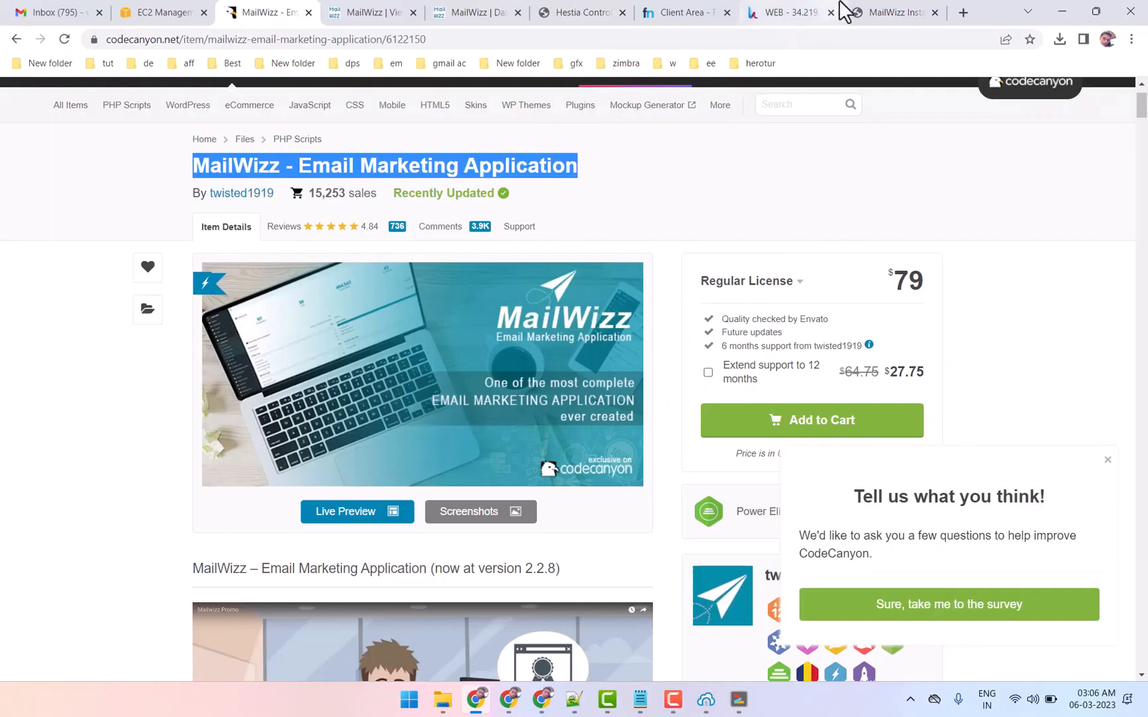
{"action": "left_click", "coordinate": [877, 12]}
Copy nordiqj from the site address and set it as the site name, description and tagline
{"action": "double_click", "coordinate": [130, 39]}
{"action": "key", "text": "ctrl+c"}
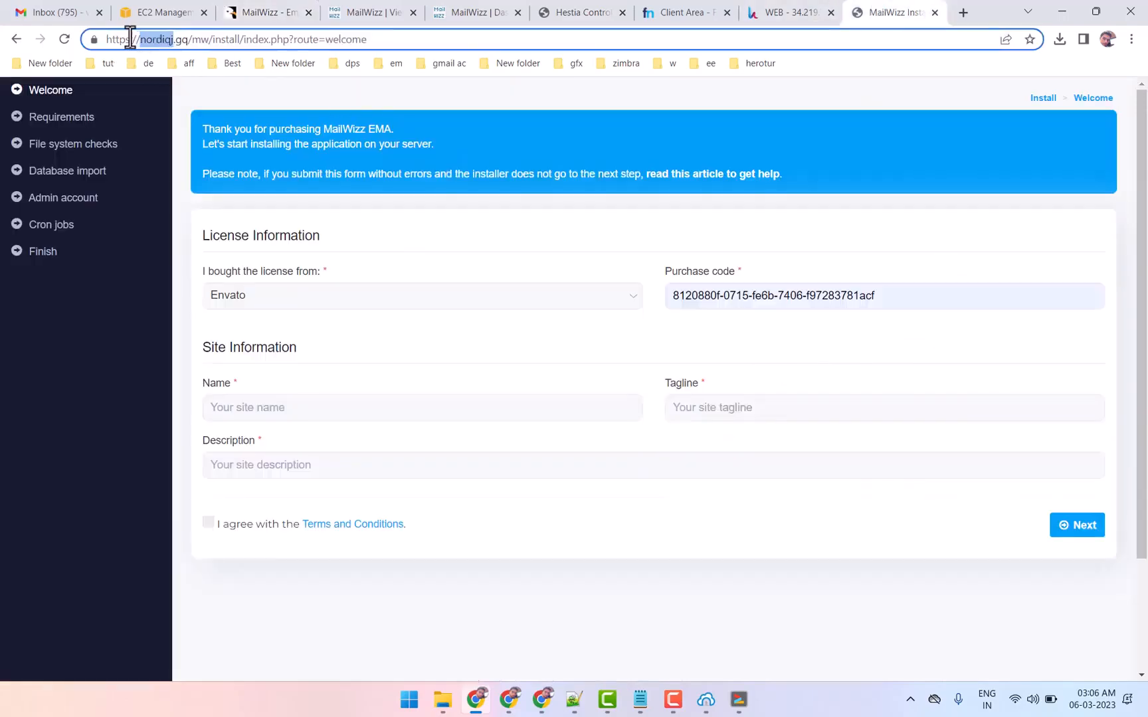
{"action": "left_click", "coordinate": [269, 407]}
{"action": "key", "text": "ctrl+v"}
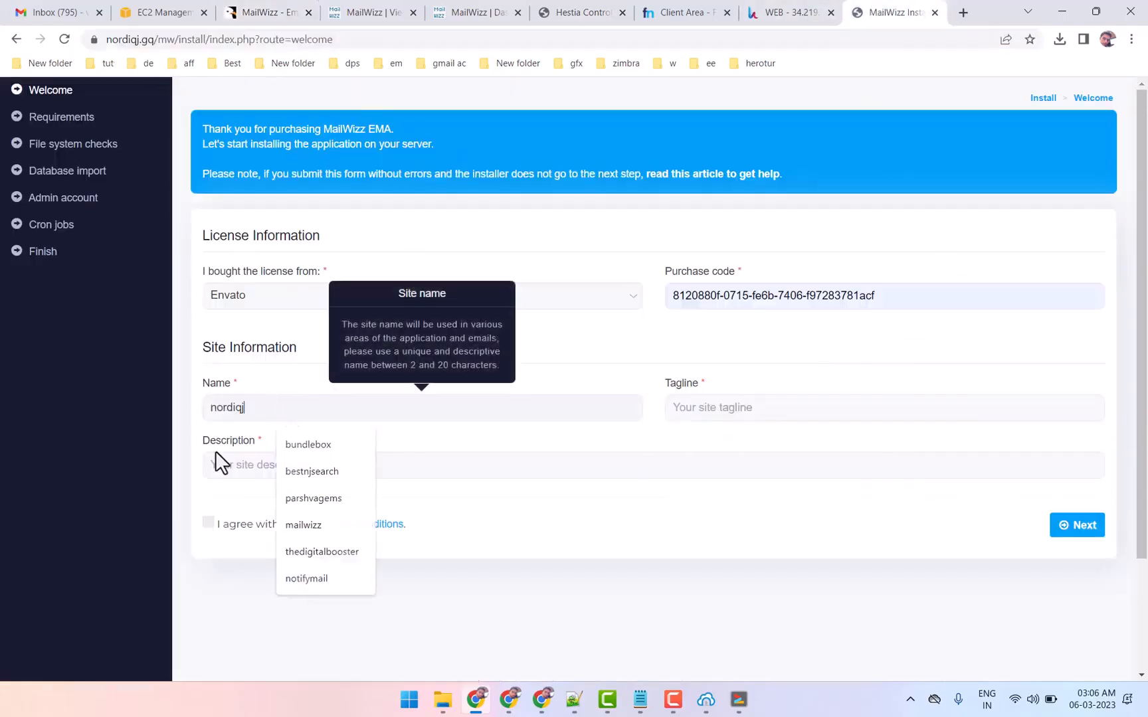
{"action": "left_click", "coordinate": [238, 465]}
{"action": "key", "text": "ctrl+v"}
{"action": "left_click", "coordinate": [771, 406]}
{"action": "key", "text": "ctrl+v"}
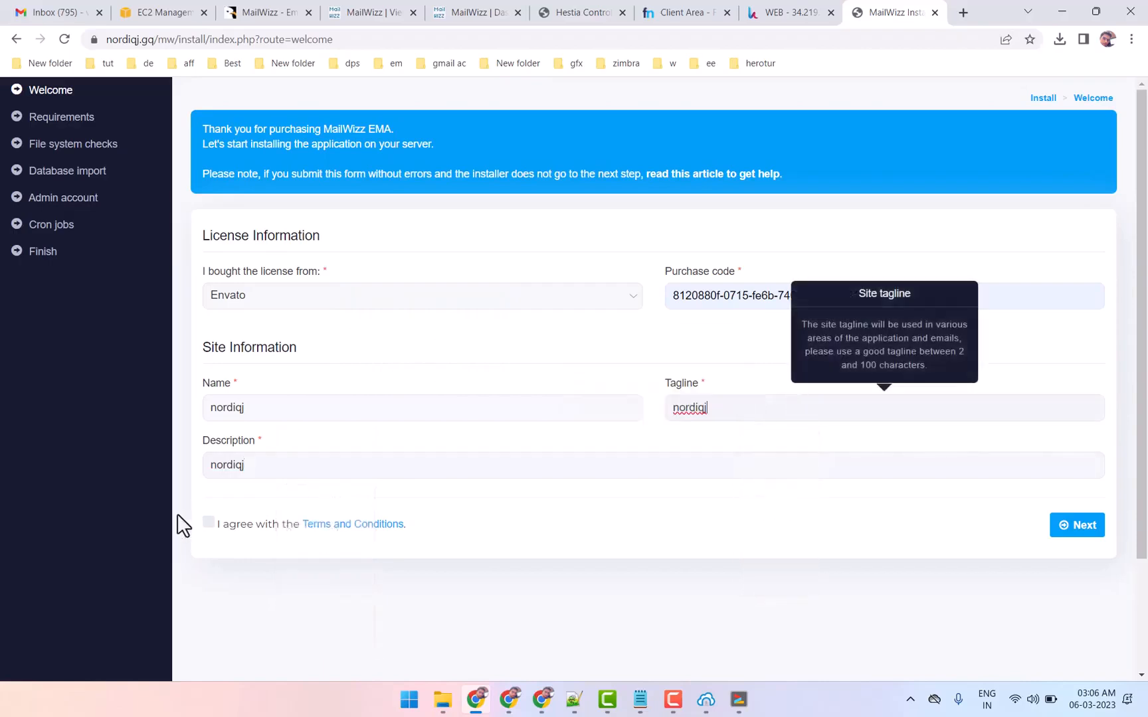
Agree to the terms and conditions and advance the installer through the Requirements page to the file system checks
{"action": "left_click", "coordinate": [208, 523]}
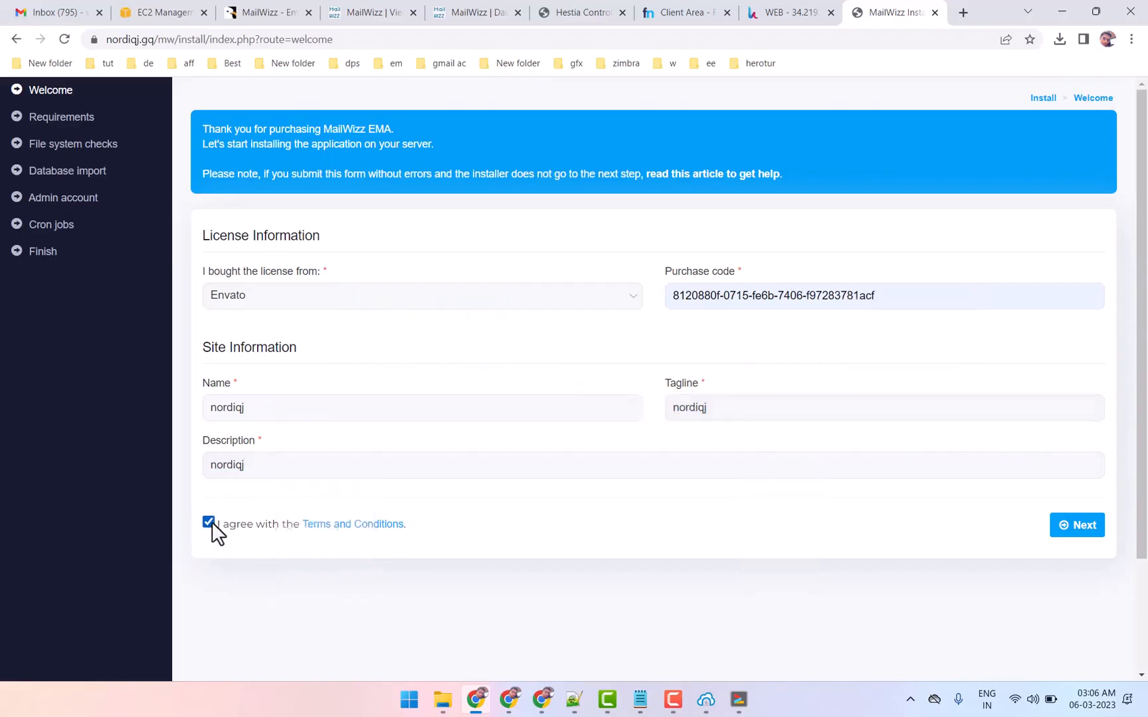
{"action": "left_click", "coordinate": [1077, 526]}
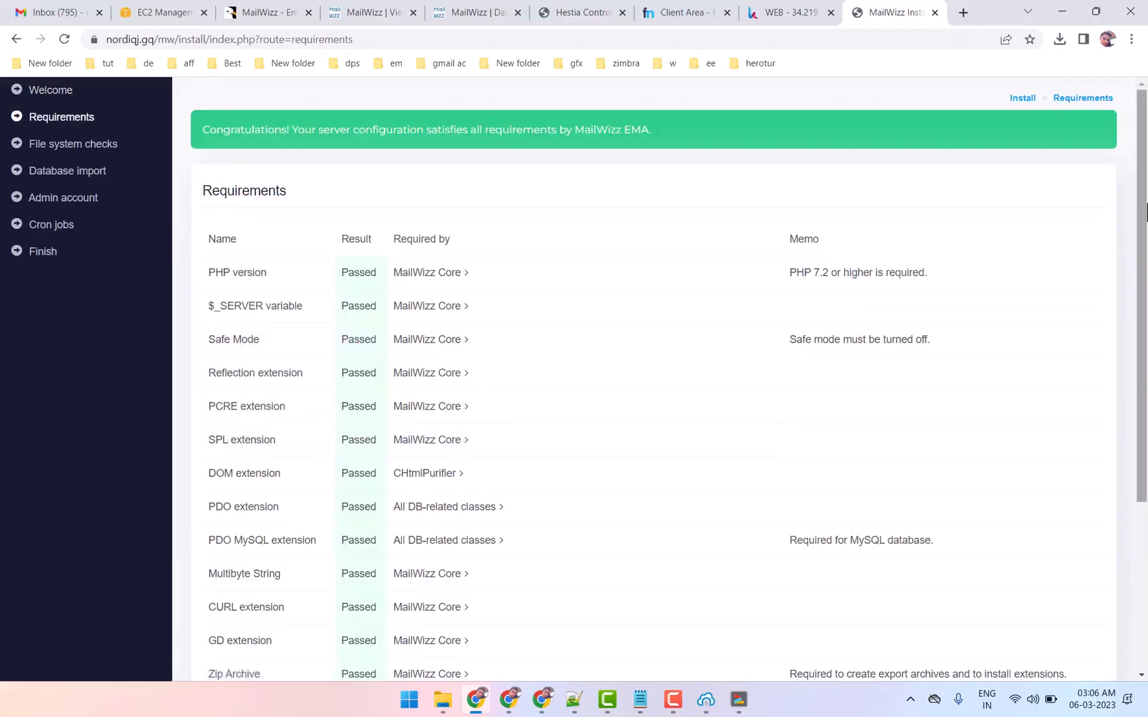
{"action": "scroll", "coordinate": [1144, 209], "scroll_direction": "down", "scroll_amount": 4}
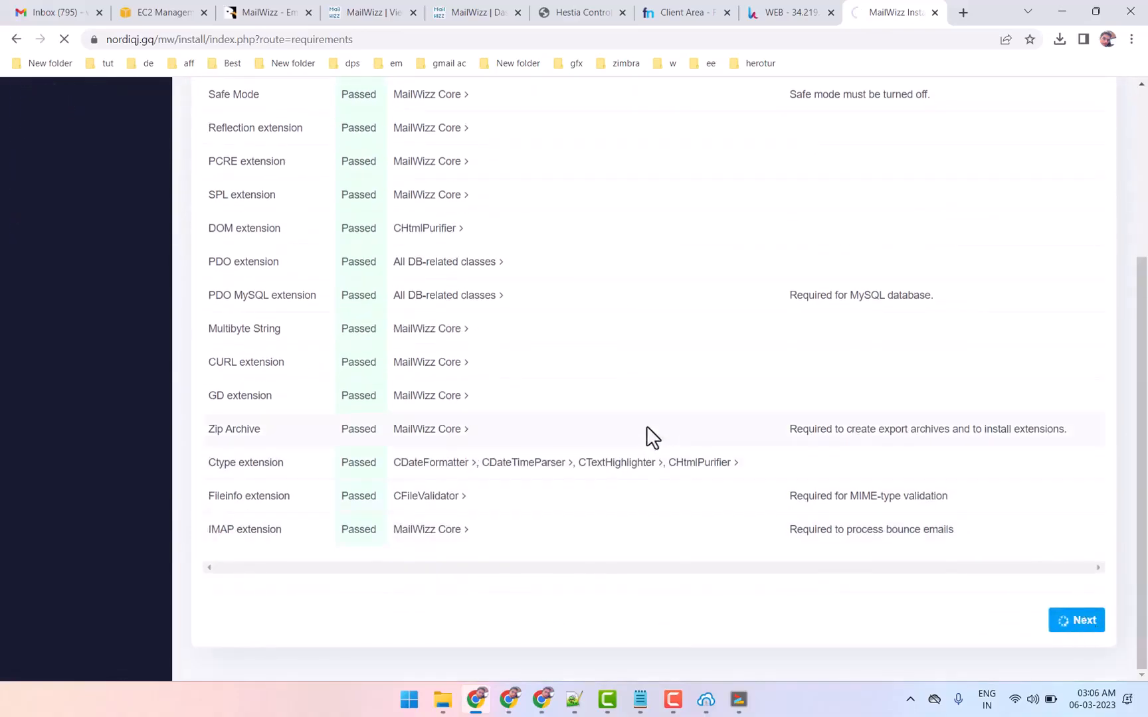
{"action": "scroll", "coordinate": [487, 376], "scroll_direction": "down", "scroll_amount": 2}
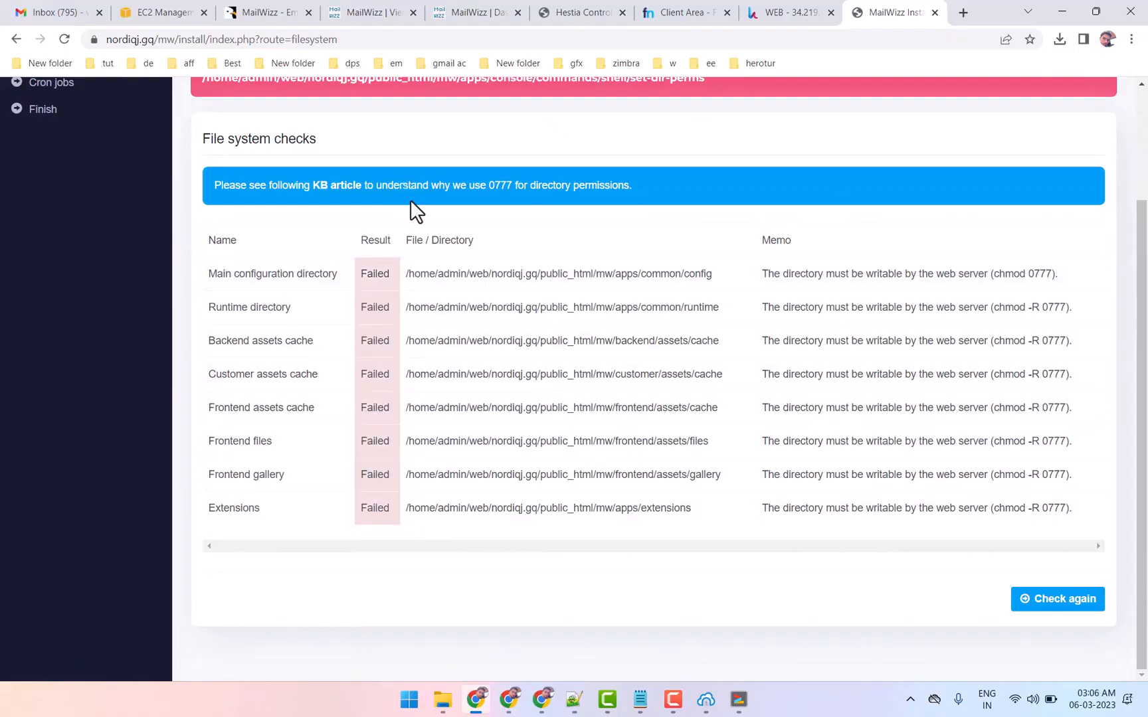
Copy the command chown -R admin:admin mw from the Notepad notes and run it in the Bitvise terminal inside public_html
{"action": "left_click", "coordinate": [639, 700]}
{"action": "scroll", "coordinate": [461, 313], "scroll_direction": "up", "scroll_amount": 2}
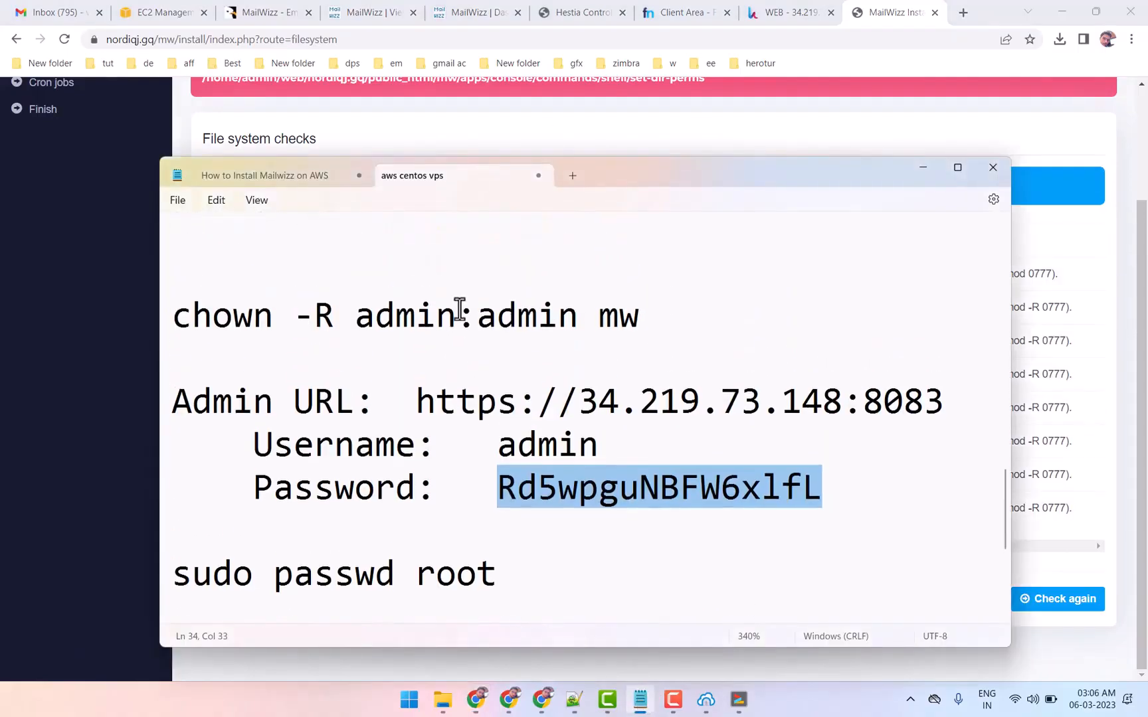
{"action": "left_click_drag", "start_coordinate": [642, 348], "coordinate": [166, 344]}
{"action": "right_click", "coordinate": [262, 352]}
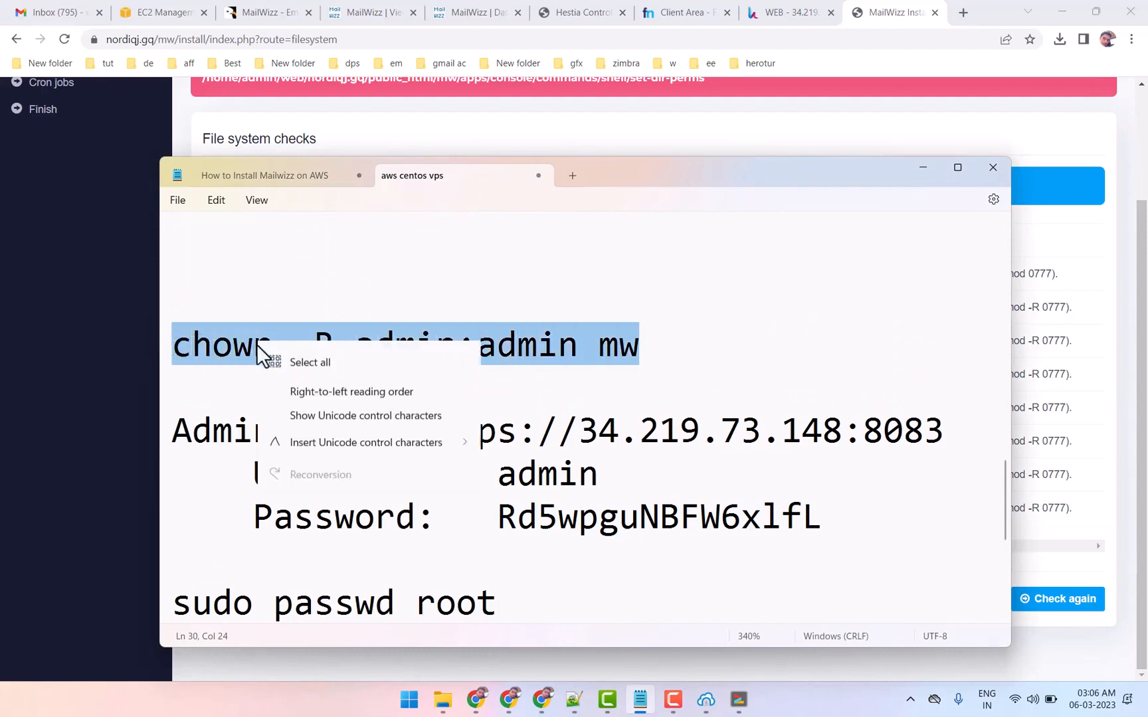
{"action": "left_click", "coordinate": [300, 420]}
{"action": "left_click", "coordinate": [738, 699]}
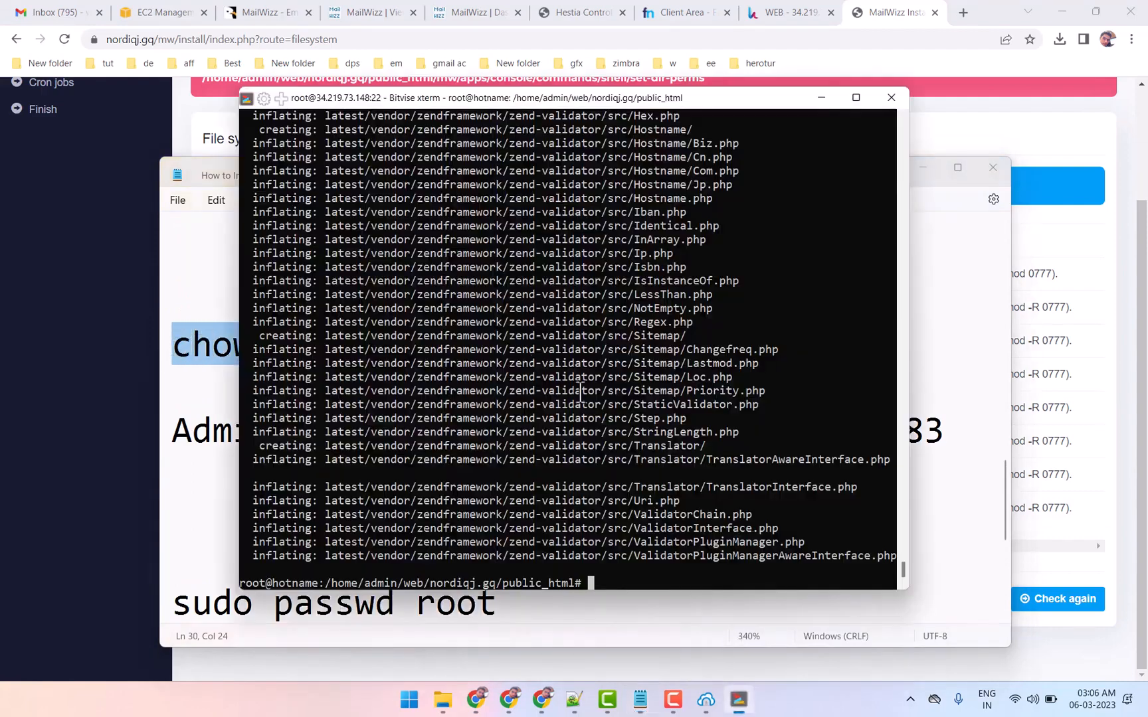
{"action": "right_click", "coordinate": [588, 390]}
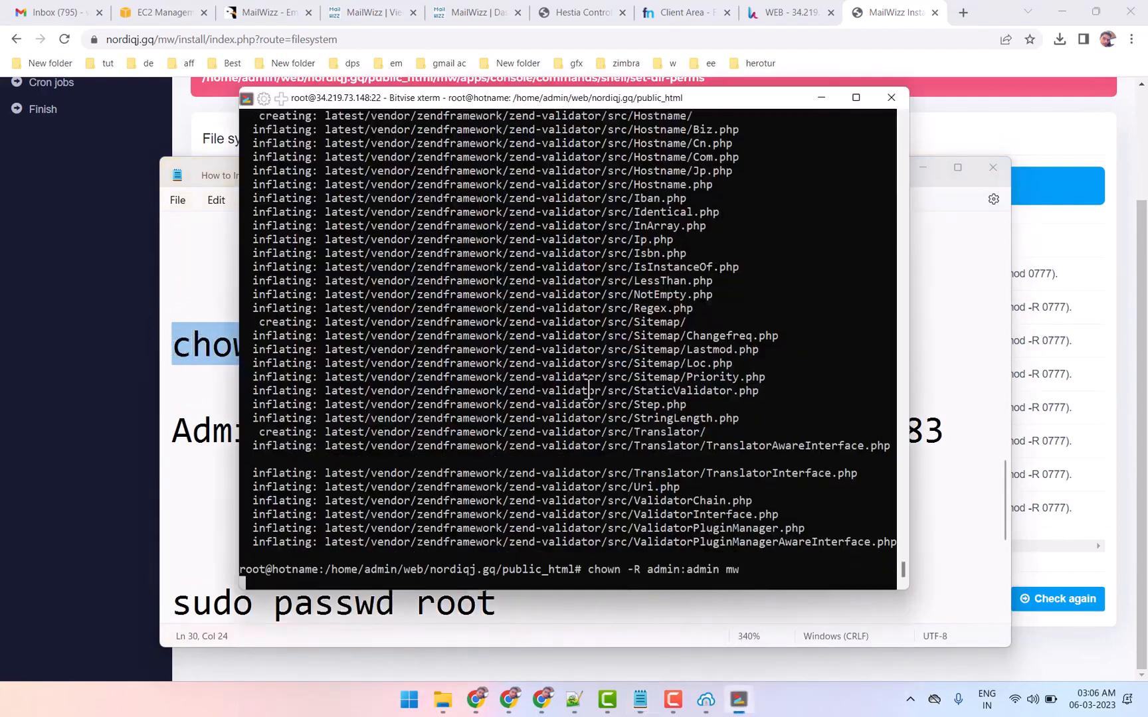
Return to the MailWizz installer in the browser, rerun the file system checks, and advance to the database import page
{"action": "left_click", "coordinate": [223, 661]}
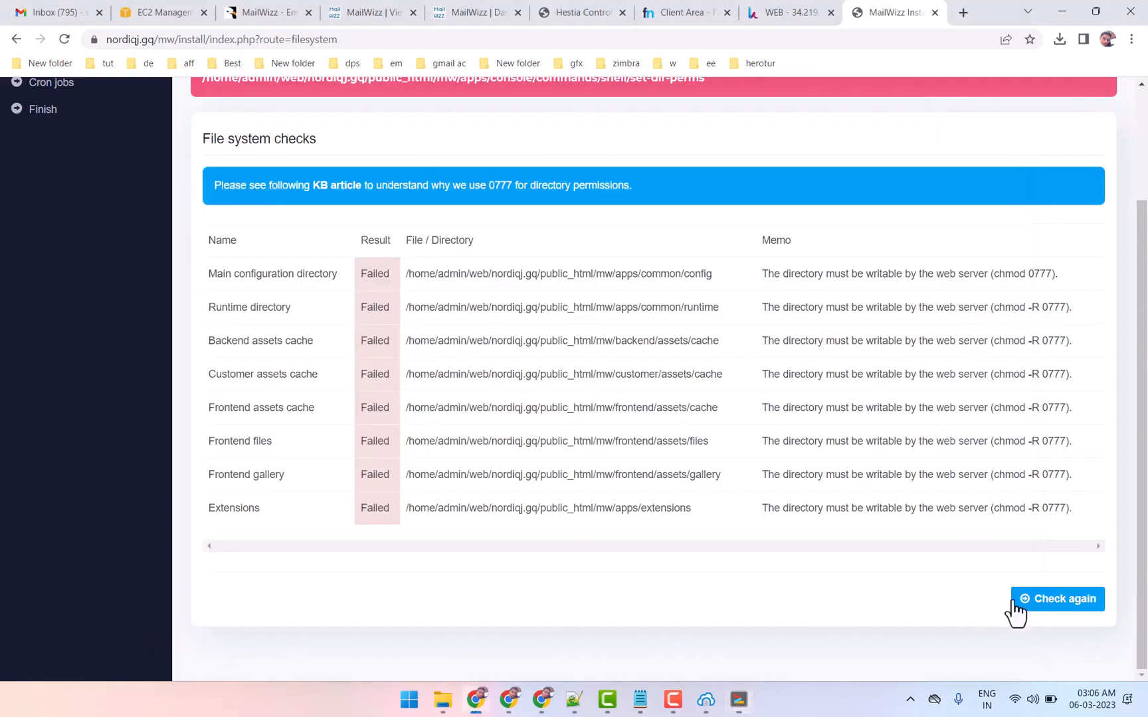
{"action": "left_click", "coordinate": [1050, 603]}
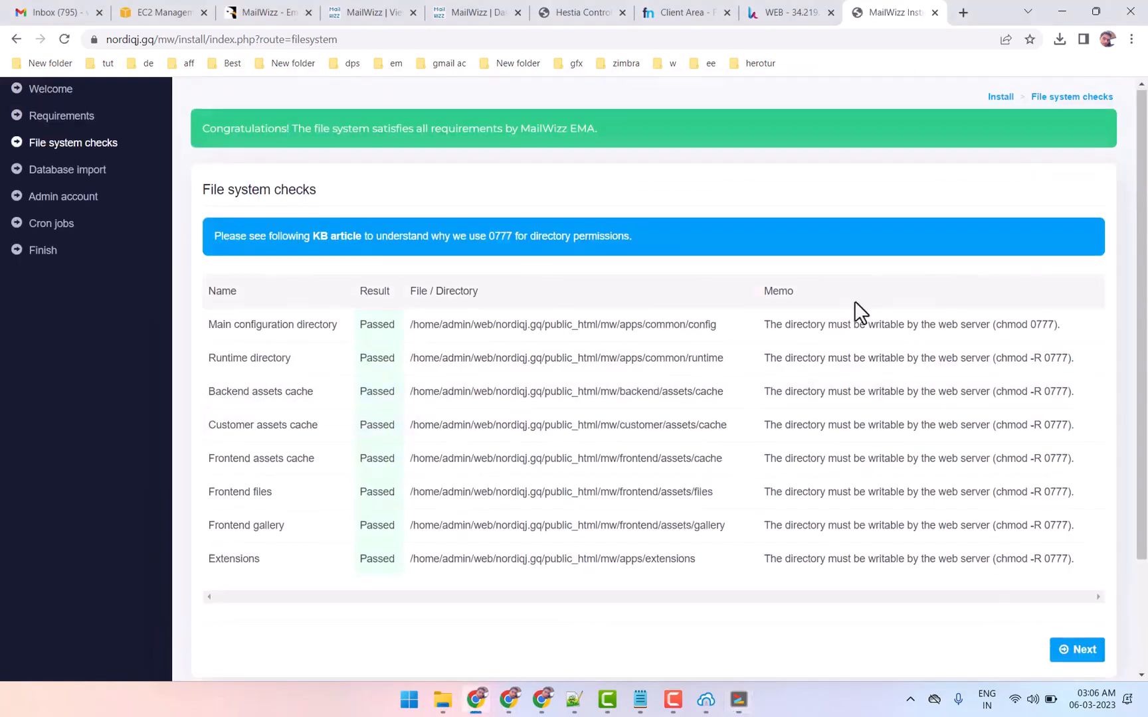
{"action": "scroll", "coordinate": [858, 312], "scroll_direction": "down", "scroll_amount": 2}
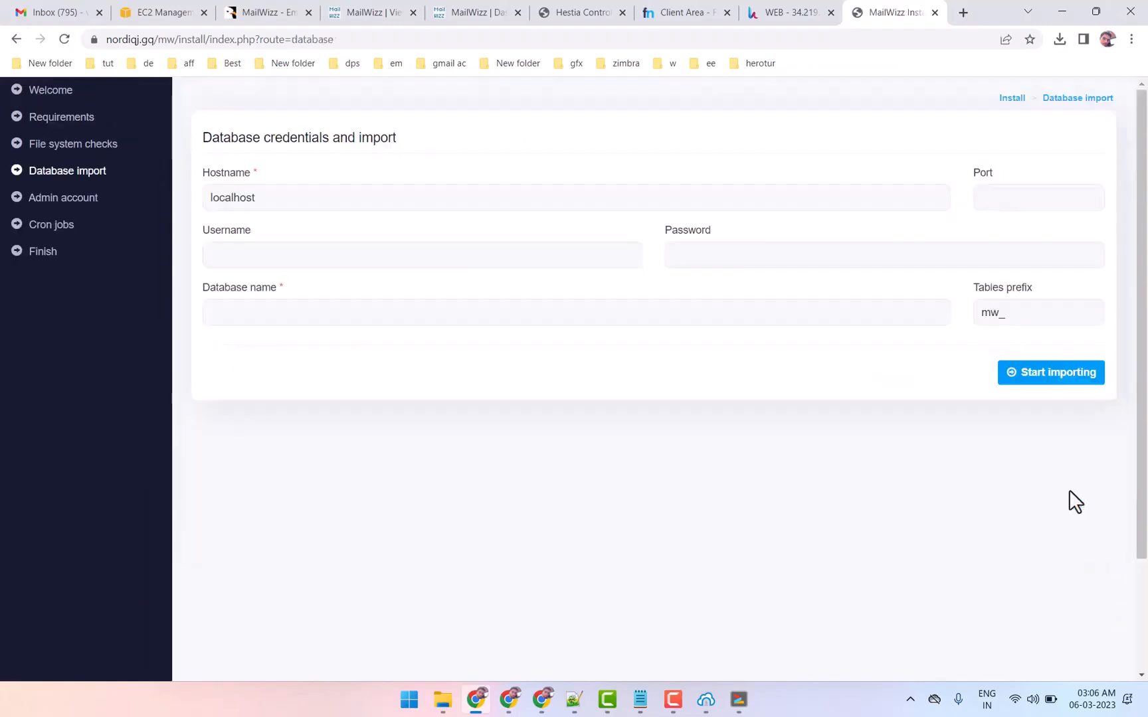
Switch to the Hestia control panel, open its databases section, and copy the saved password from the Notepad notes
{"action": "left_click", "coordinate": [800, 12]}
{"action": "left_click", "coordinate": [667, 163]}
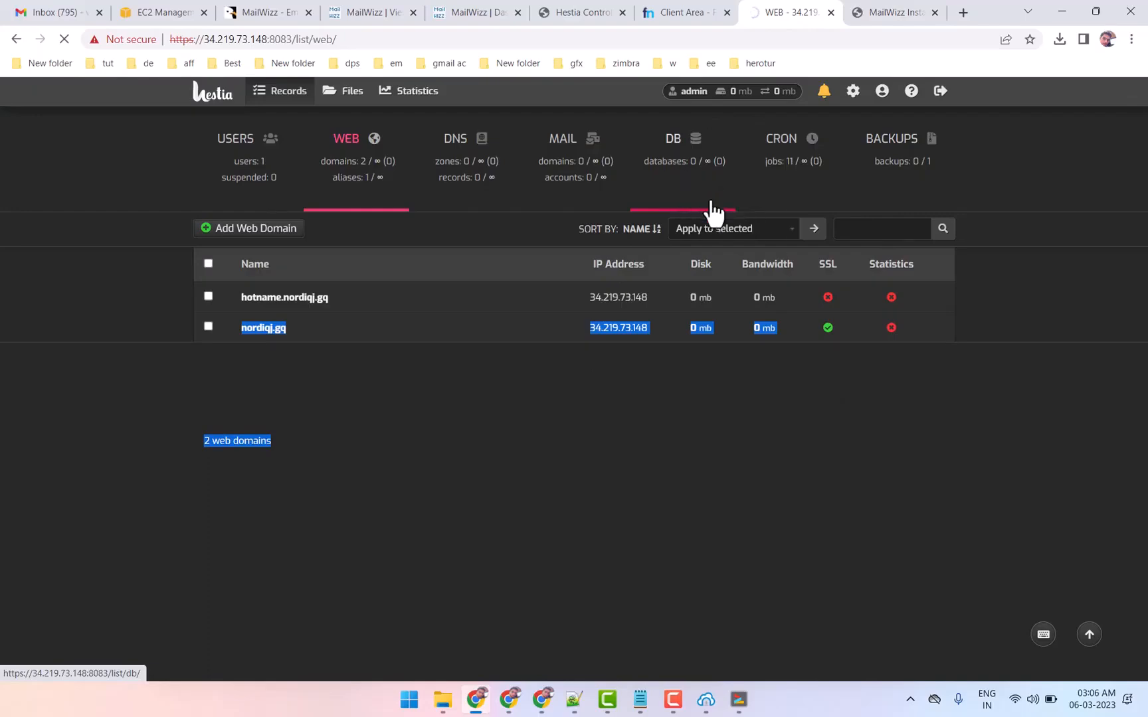
{"action": "left_click", "coordinate": [640, 699]}
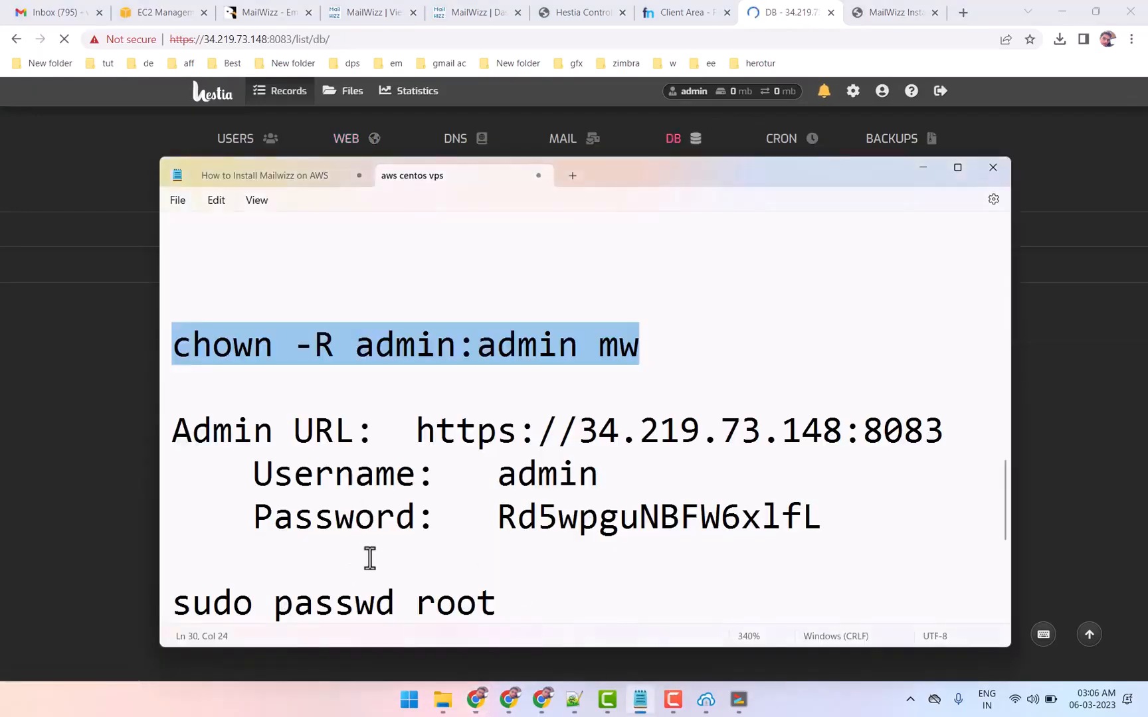
{"action": "scroll", "coordinate": [406, 516], "scroll_direction": "down", "scroll_amount": 3}
{"action": "double_click", "coordinate": [417, 605]}
{"action": "right_click", "coordinate": [418, 604]}
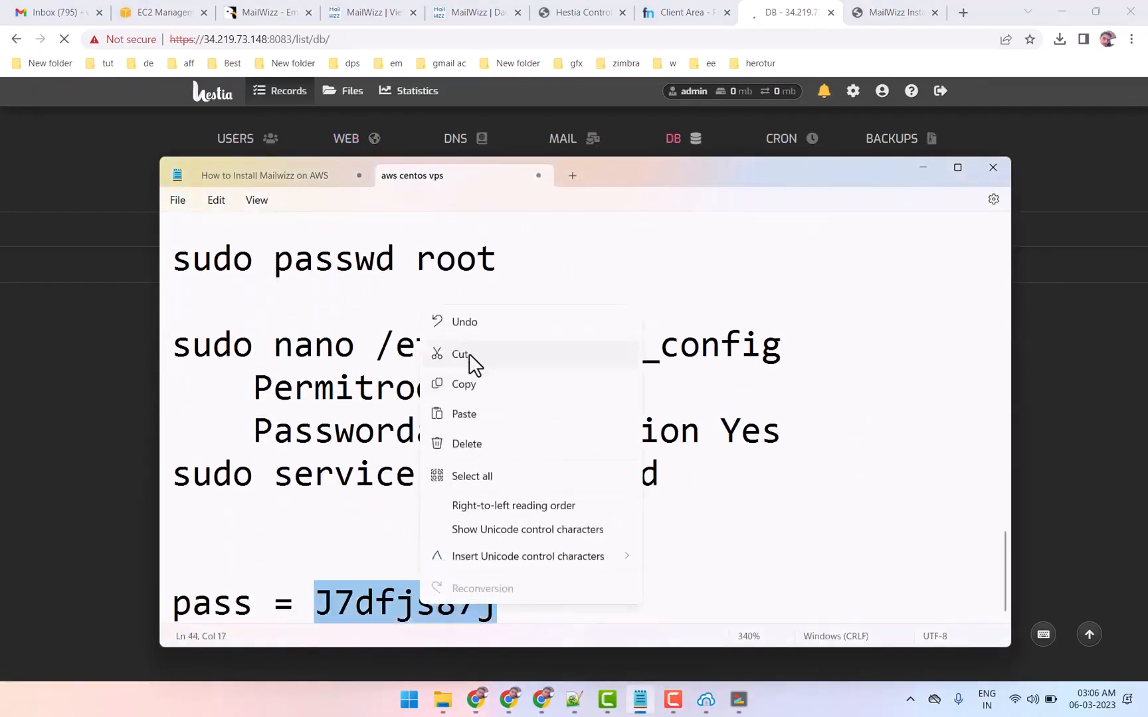
{"action": "left_click", "coordinate": [466, 379]}
{"action": "left_click", "coordinate": [1093, 399]}
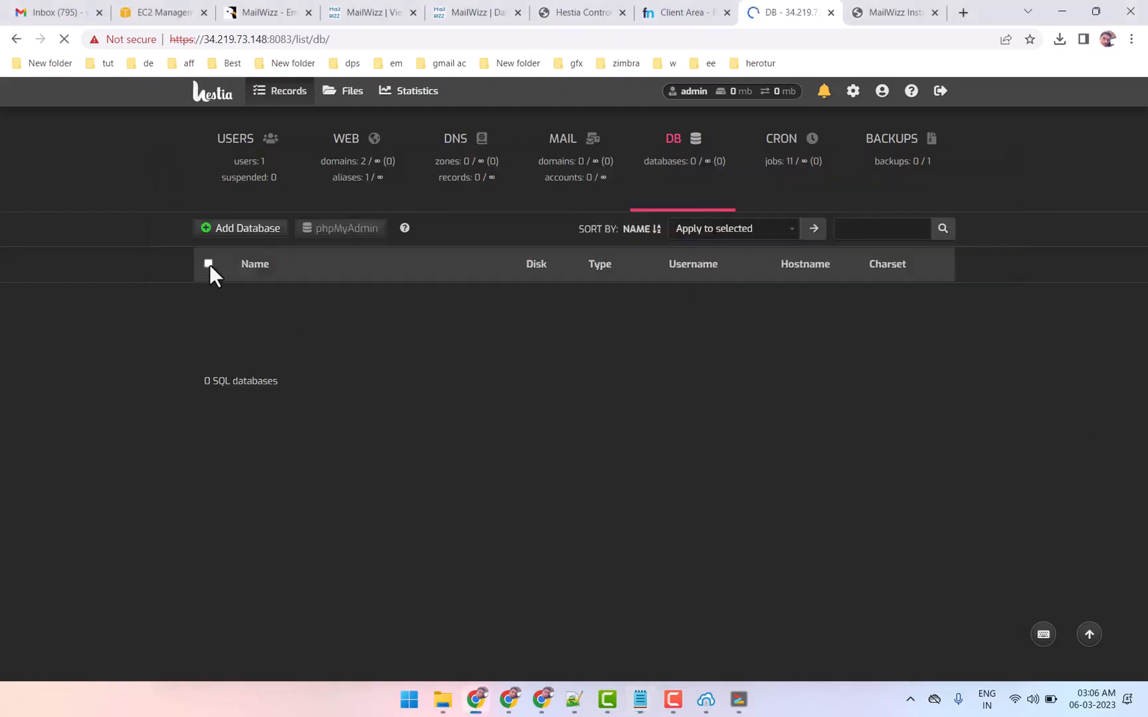
Start adding a new mysql database in Hestia under the admin account and paste the copied password as the database password
{"action": "left_click", "coordinate": [241, 240]}
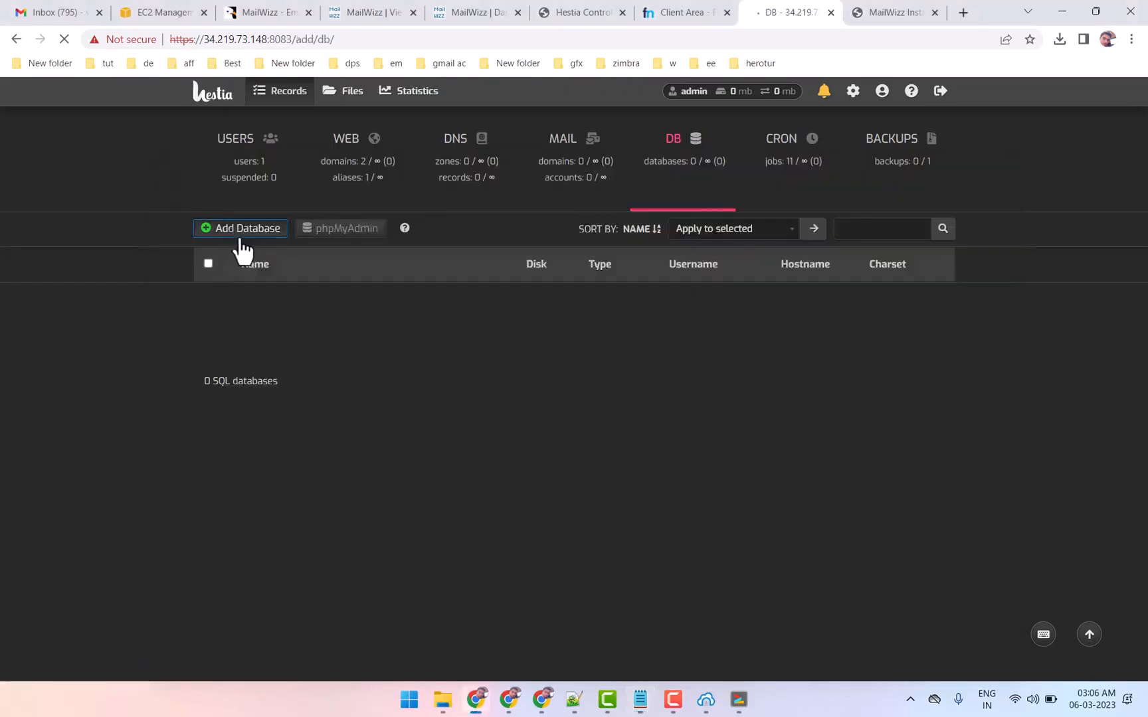
{"action": "left_click", "coordinate": [524, 429]}
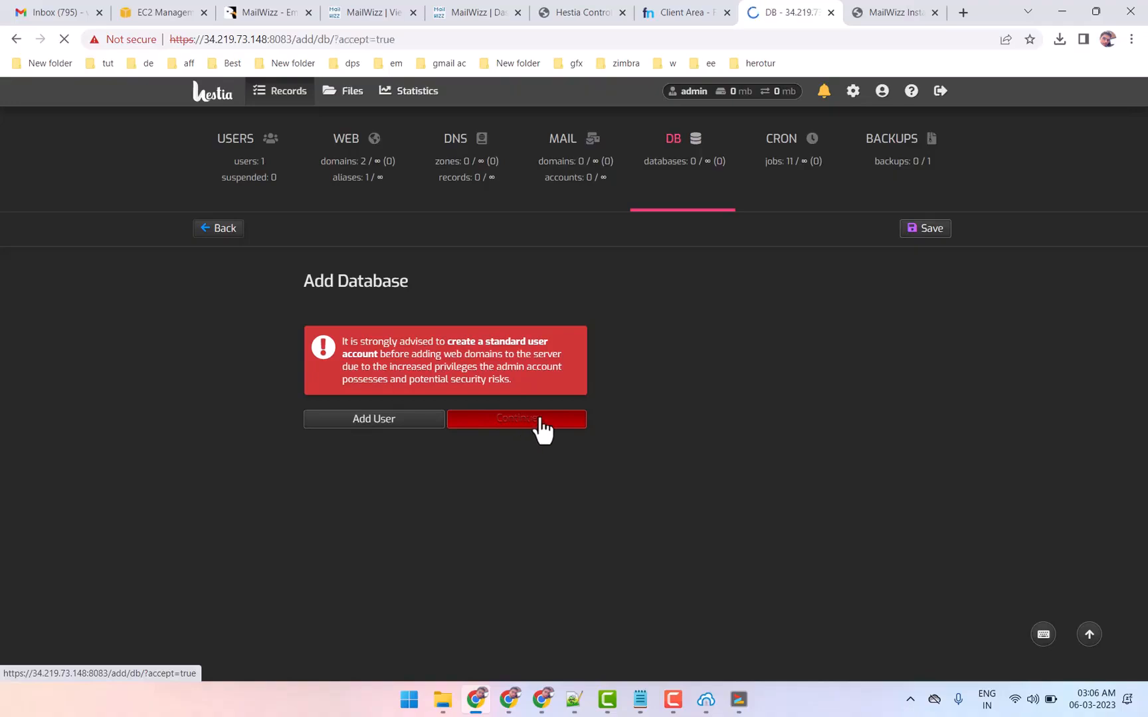
{"action": "scroll", "coordinate": [499, 465], "scroll_direction": "down", "scroll_amount": 1}
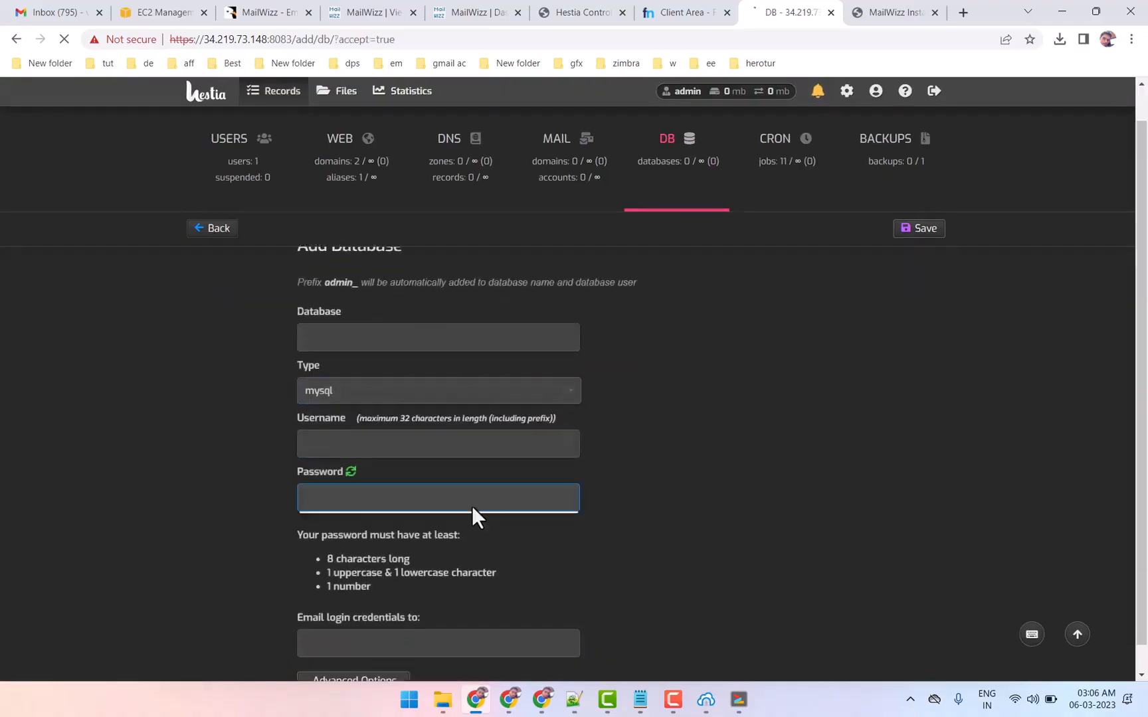
{"action": "right_click", "coordinate": [346, 470]}
{"action": "left_click", "coordinate": [383, 325]}
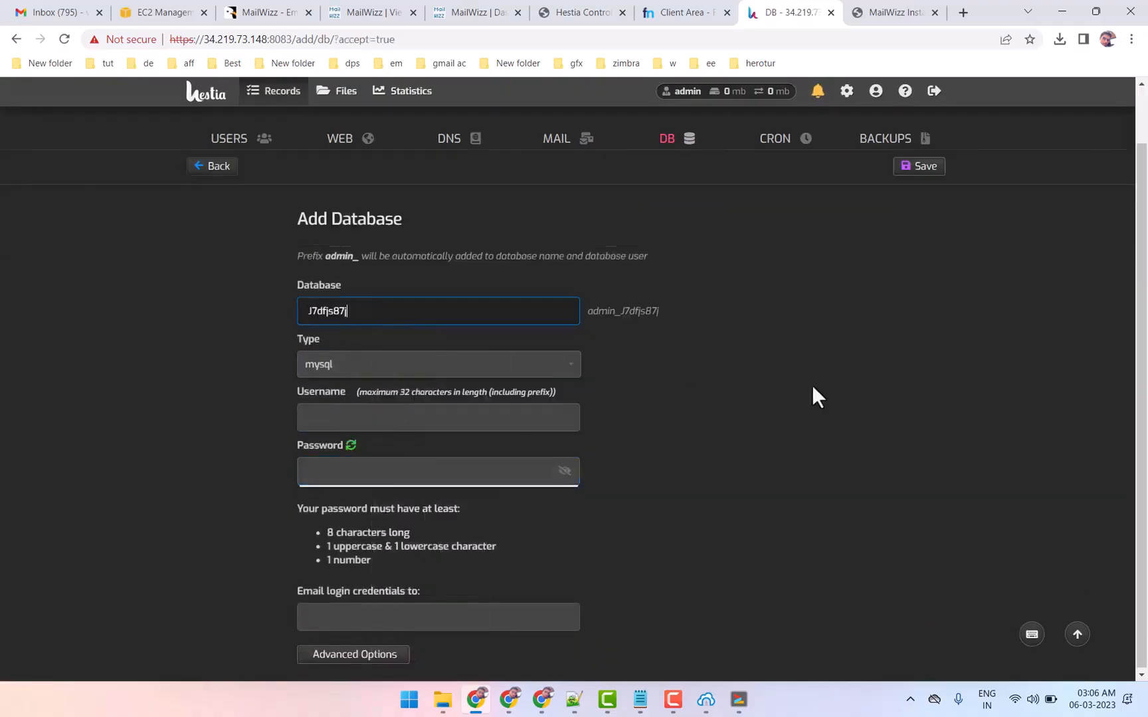
{"action": "left_click", "coordinate": [366, 470]}
{"action": "key", "text": "ctrl+v"}
Set both the database name and the database username to mailwizz, and save the new database
{"action": "left_click_drag", "start_coordinate": [358, 312], "coordinate": [257, 308]}
{"action": "key", "text": "ctrl+c"}
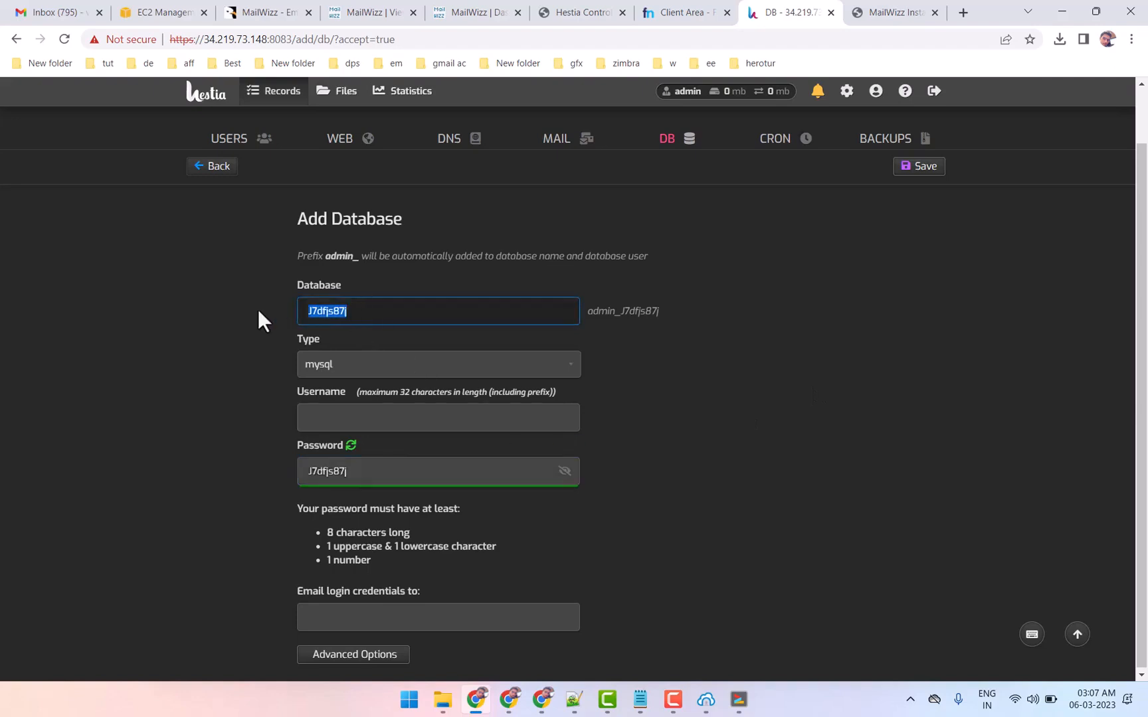
{"action": "type", "text": "mailwizz"}
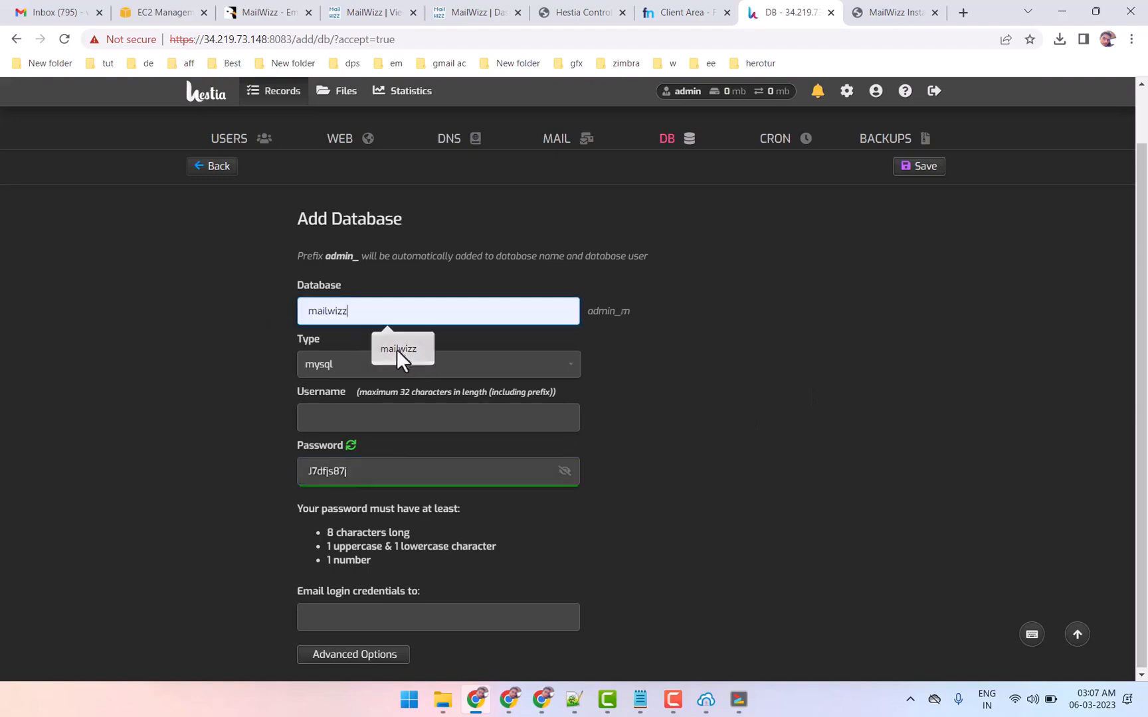
{"action": "double_click", "coordinate": [332, 317]}
{"action": "left_click", "coordinate": [335, 422]}
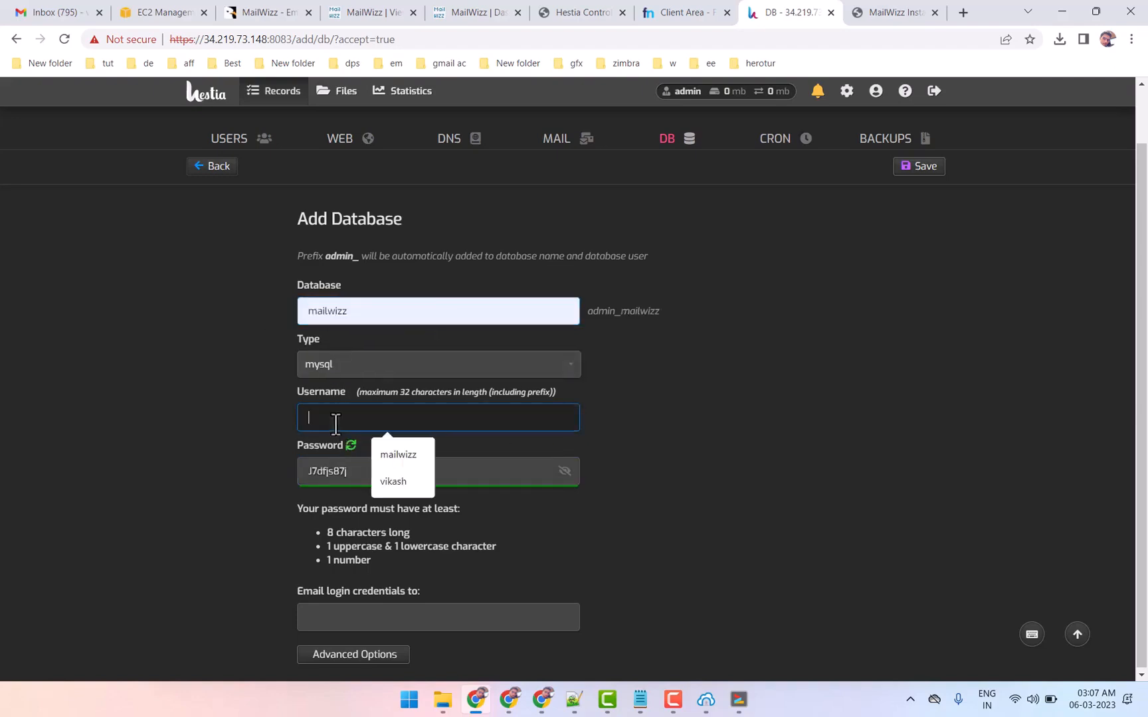
{"action": "key", "text": "ctrl+v"}
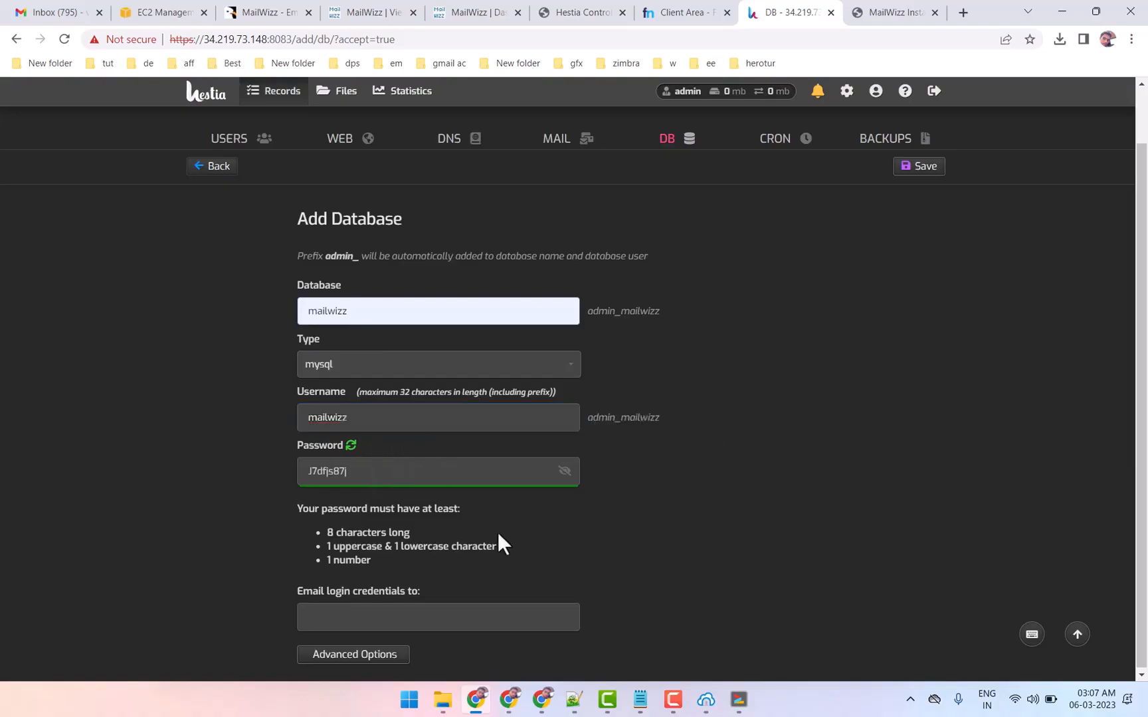
{"action": "left_click", "coordinate": [926, 175]}
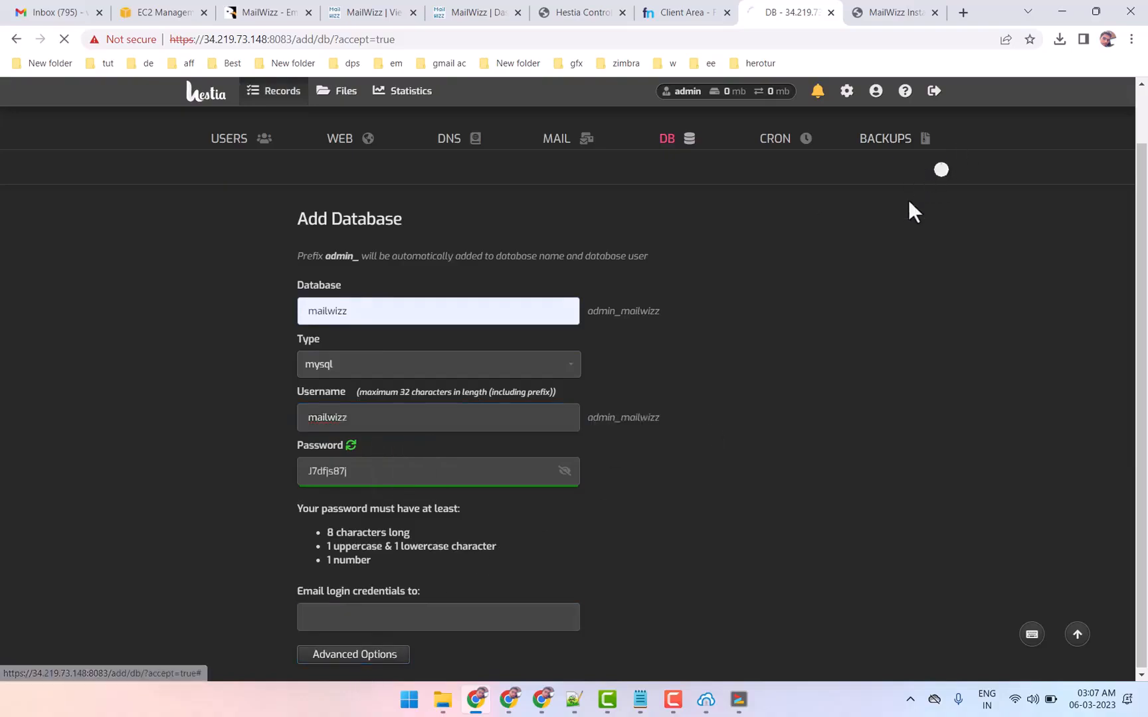
Return to the MailWizz installer, enter the database password copied from the Notepad notes, and clear the tables prefix
{"action": "left_click", "coordinate": [863, 13]}
{"action": "left_click", "coordinate": [732, 256]}
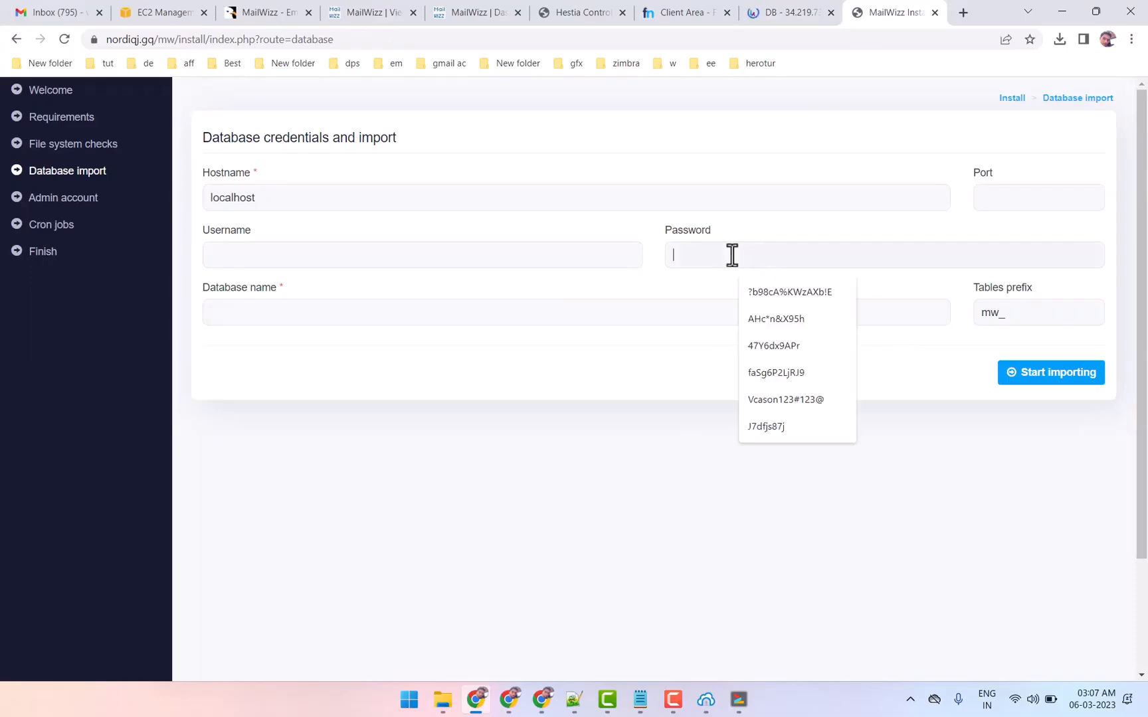
{"action": "key", "text": "ctrl+v"}
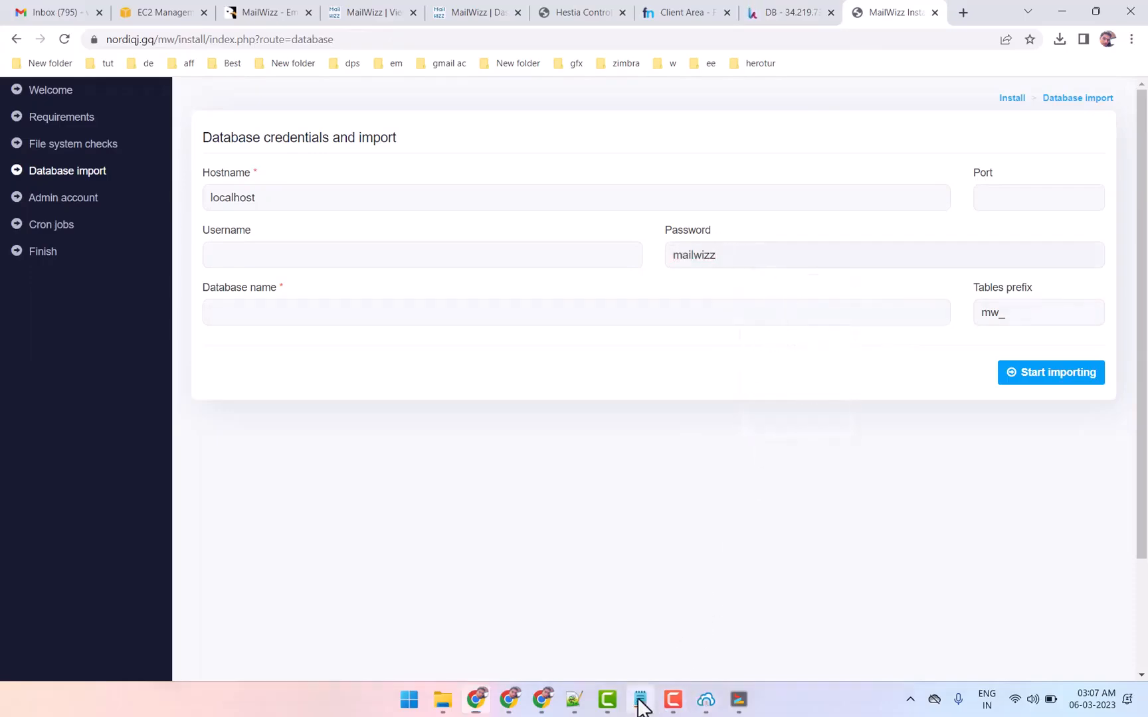
{"action": "left_click", "coordinate": [639, 700]}
{"action": "left_click", "coordinate": [640, 701]}
{"action": "left_click_drag", "start_coordinate": [750, 257], "coordinate": [607, 259]}
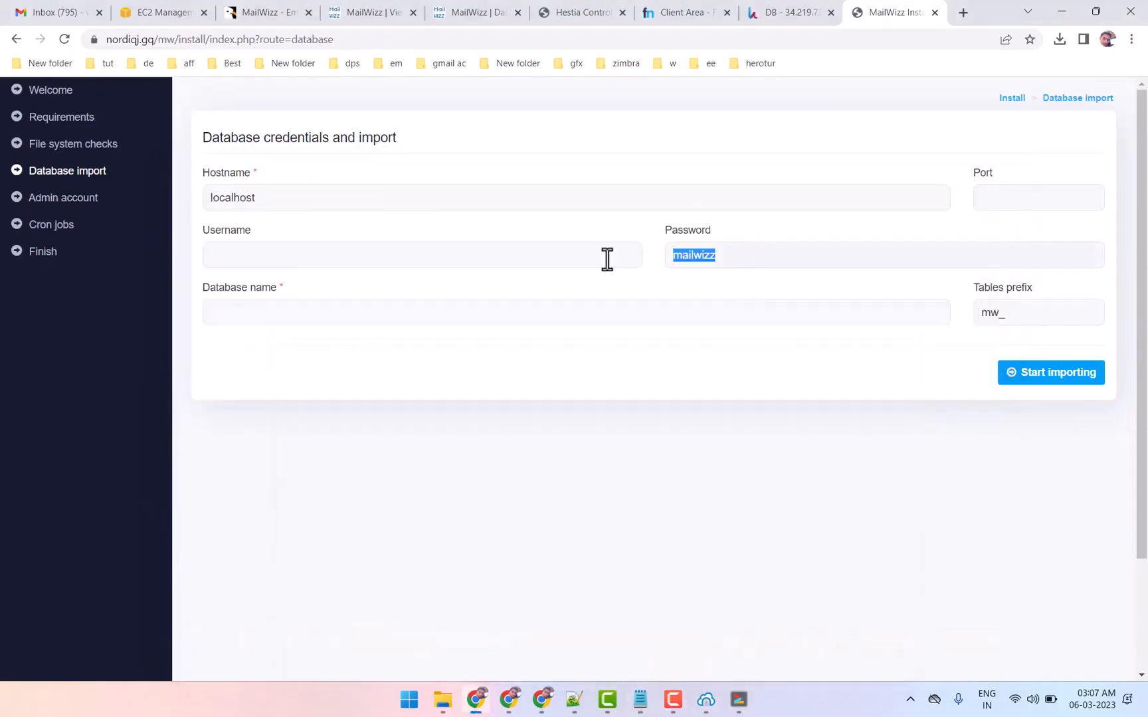
{"action": "key", "text": "ctrl+v"}
{"action": "left_click_drag", "start_coordinate": [1046, 309], "coordinate": [752, 324]}
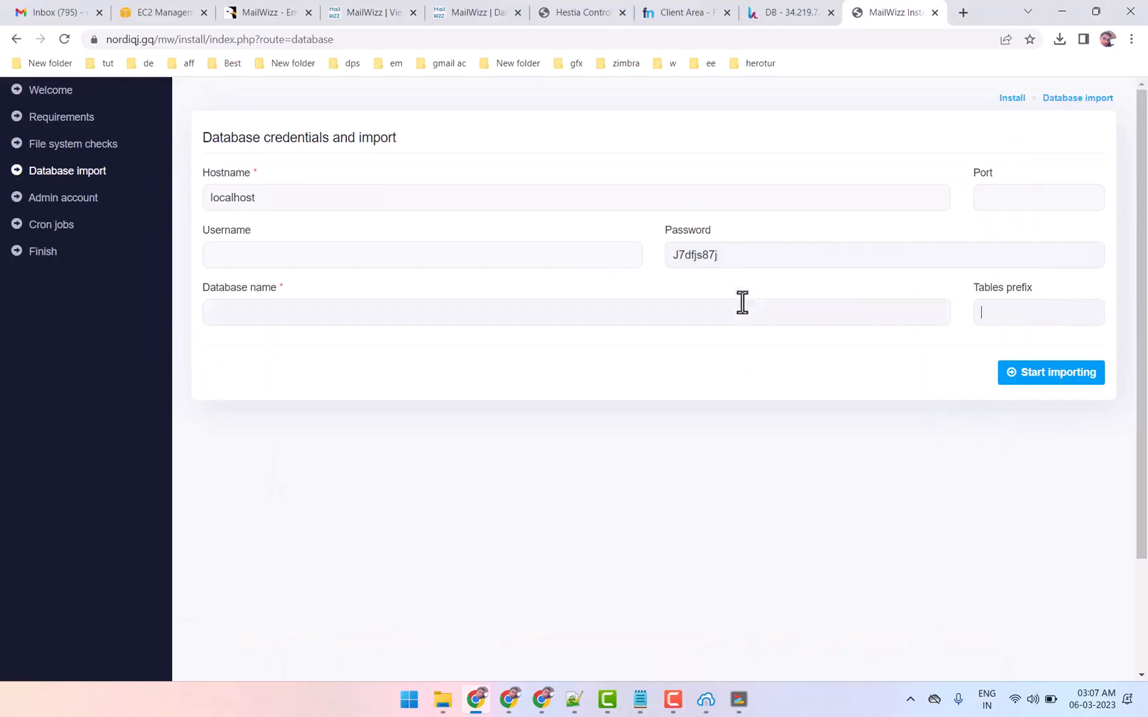
Copy admin_mailwizz from Hestia, use it as the installer's database username and database name, and start the import
{"action": "left_click", "coordinate": [792, 12]}
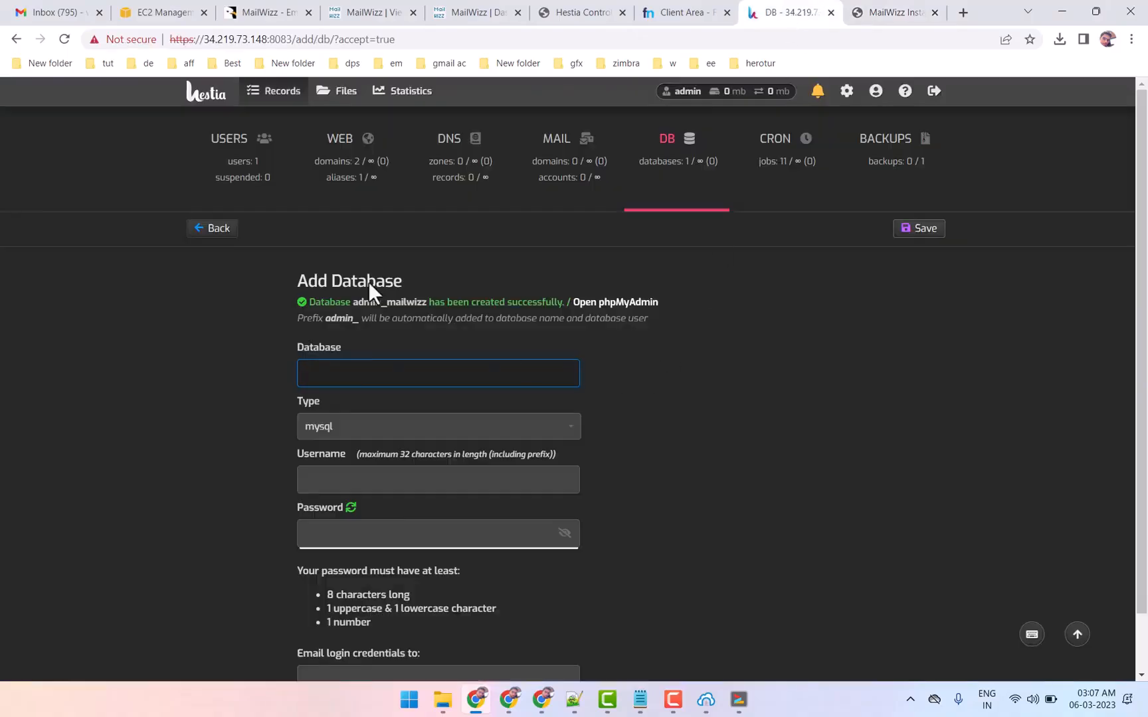
{"action": "mouse_move", "coordinate": [352, 305]}
{"action": "left_mouse_down"}
{"action": "mouse_move", "coordinate": [397, 300]}
{"action": "mouse_move", "coordinate": [420, 319]}
{"action": "mouse_move", "coordinate": [418, 300]}
{"action": "mouse_move", "coordinate": [433, 302]}
{"action": "mouse_move", "coordinate": [371, 301]}
{"action": "left_mouse_up"}
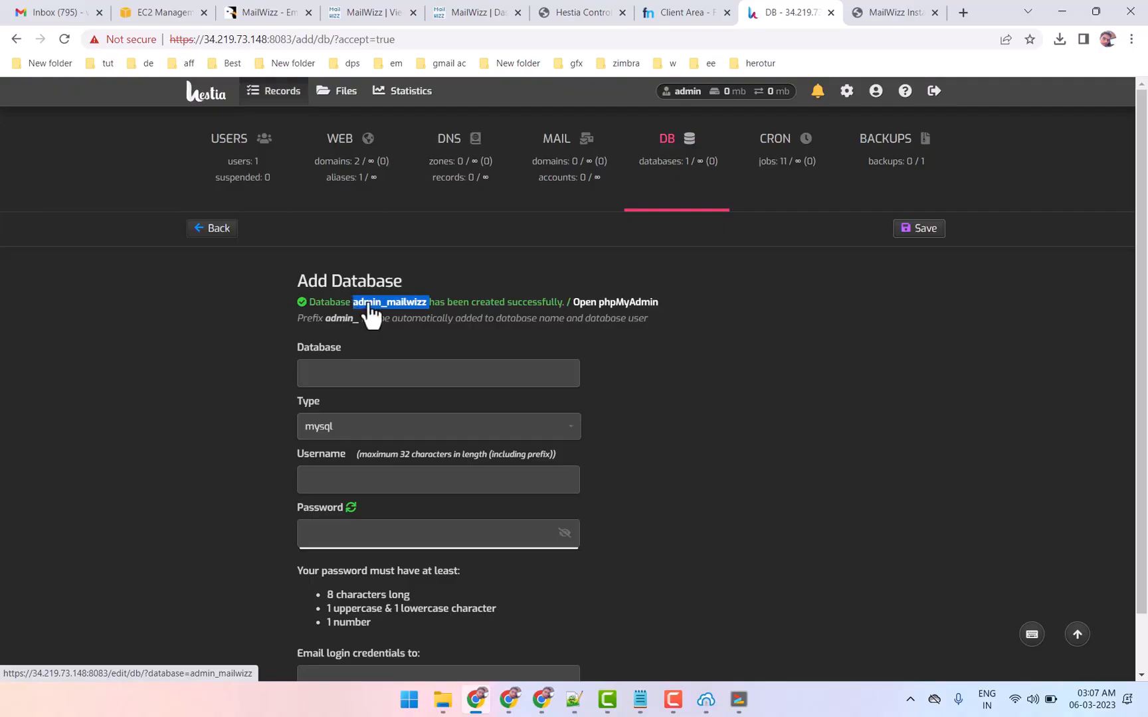
{"action": "left_click", "coordinate": [884, 12]}
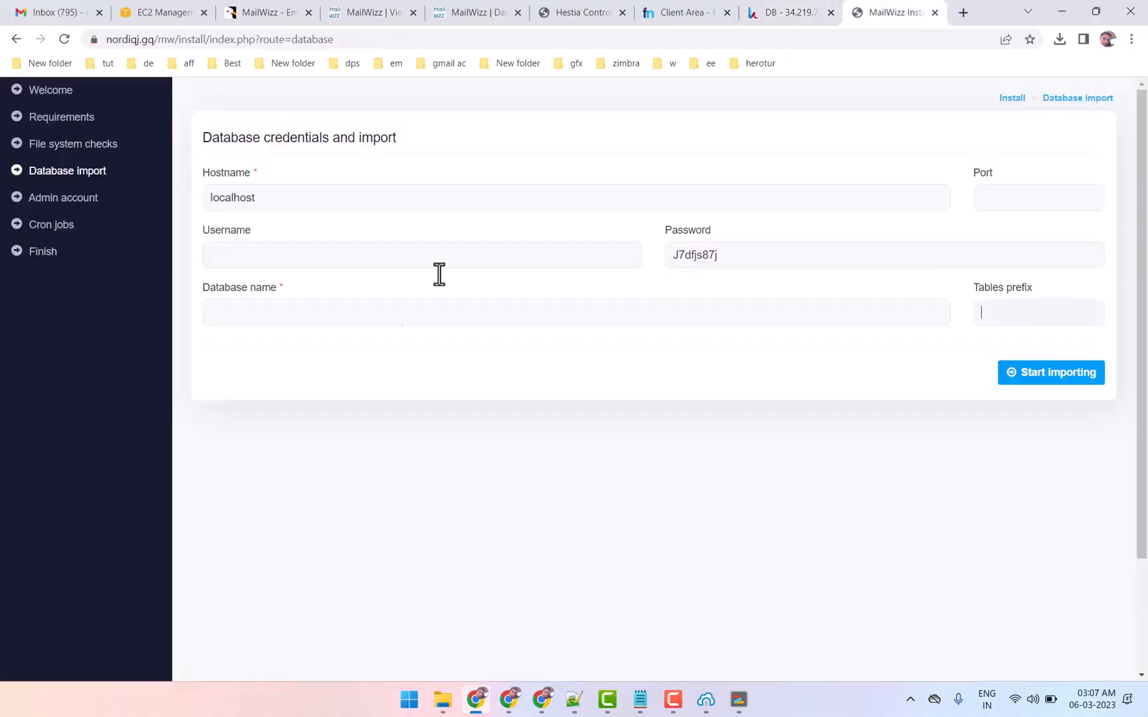
{"action": "left_click", "coordinate": [279, 263]}
{"action": "key", "text": "ctrl+v"}
{"action": "key", "text": "ctrl+a"}
{"action": "left_click", "coordinate": [292, 317]}
{"action": "key", "text": "ctrl+v"}
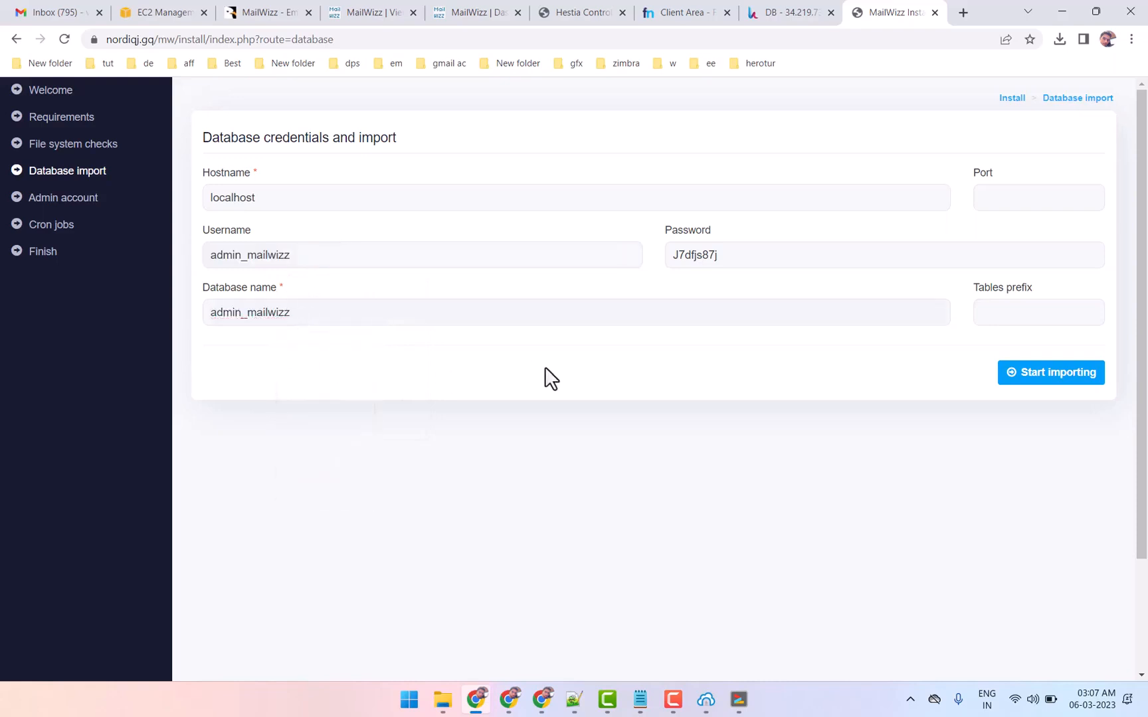
{"action": "left_click", "coordinate": [1075, 374]}
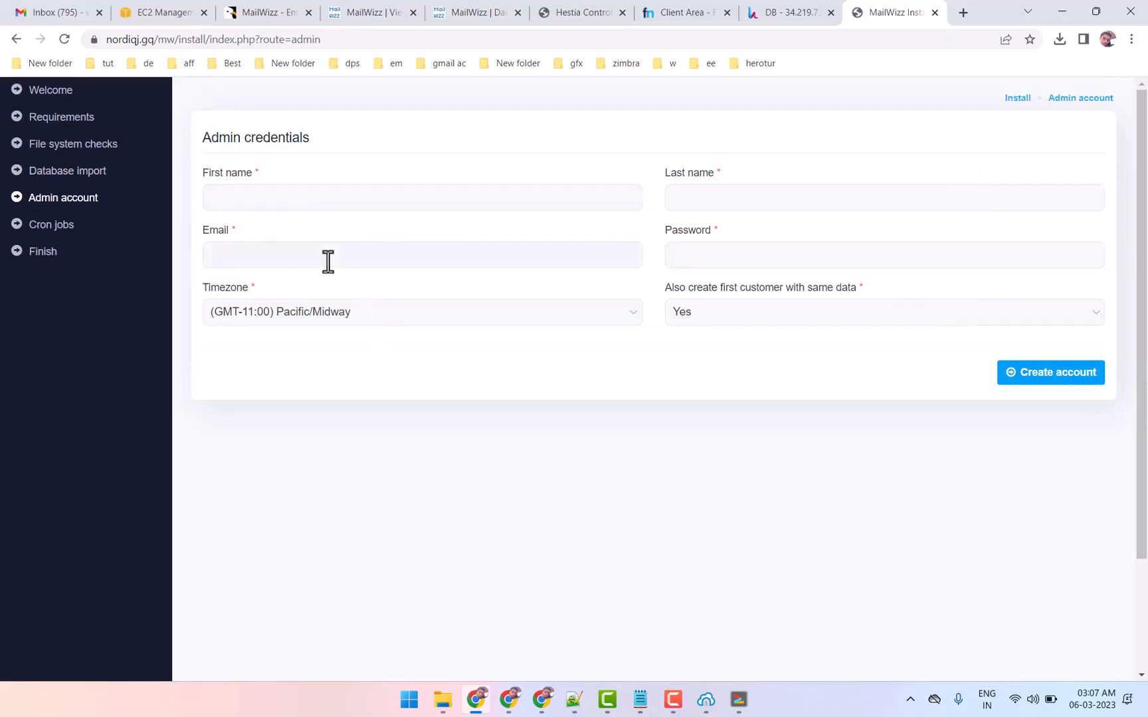
Fill in the administrator's first name, last name and e-mail, using the domain nordiqj.gq copied from the site address for the e-mail
{"action": "left_click", "coordinate": [138, 37]}
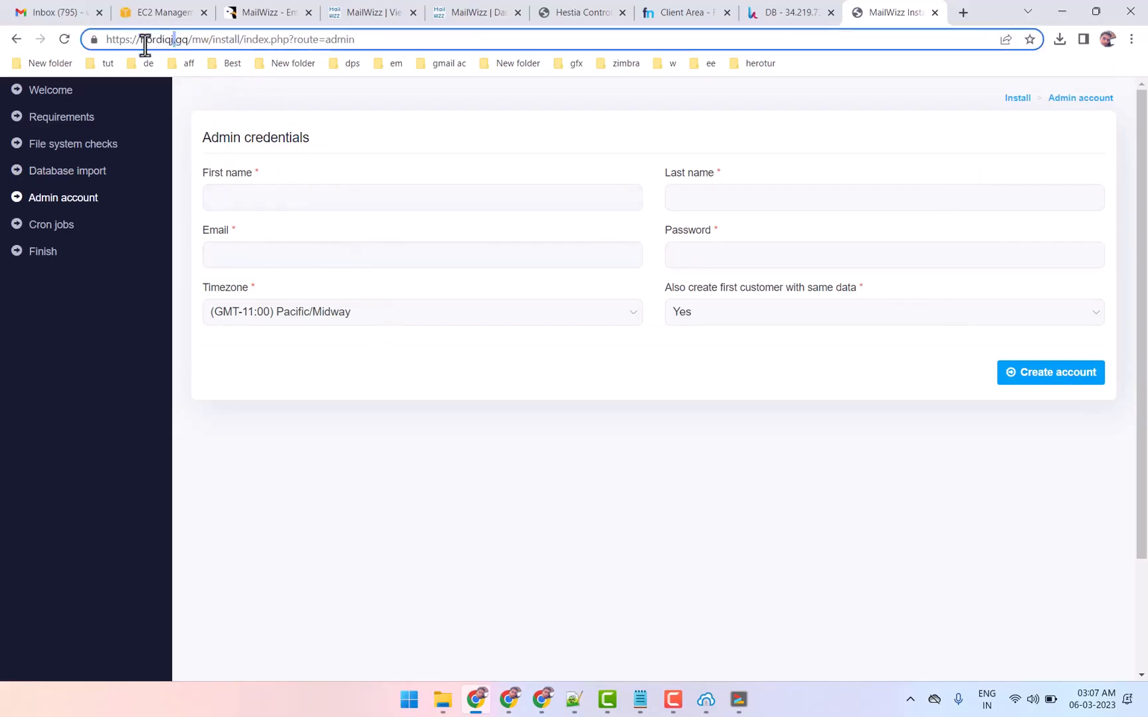
{"action": "left_click_drag", "start_coordinate": [137, 44], "coordinate": [185, 39]}
{"action": "left_click", "coordinate": [278, 252]}
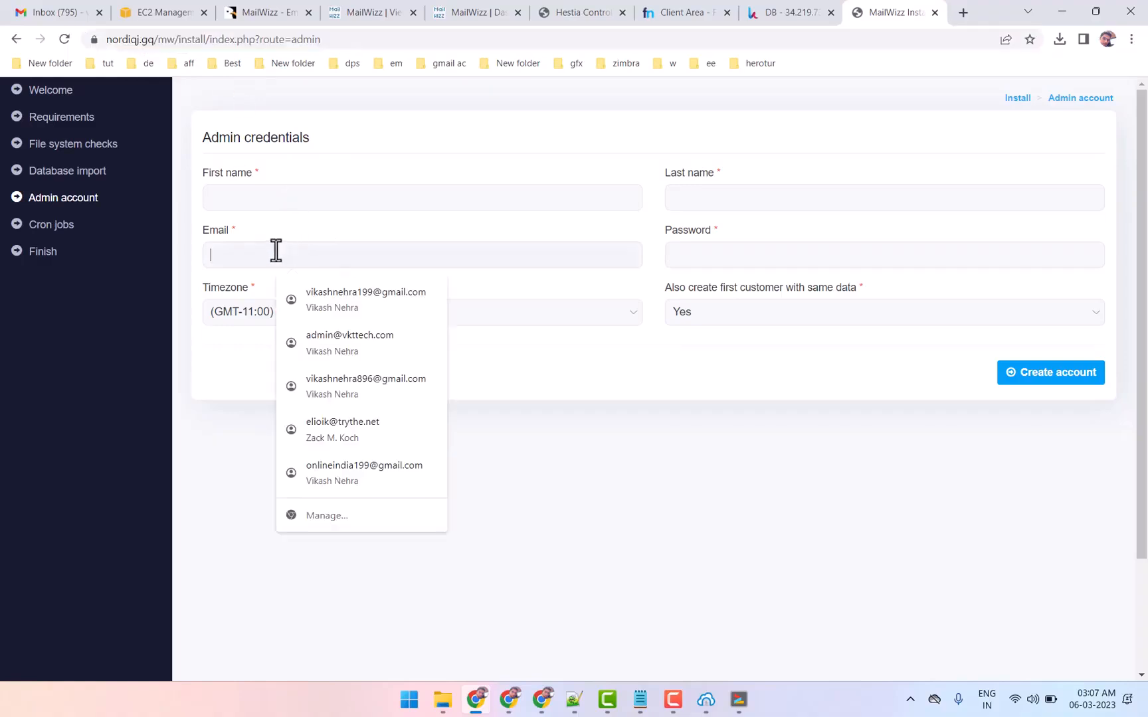
{"action": "type", "text": "ad"}
{"action": "key", "text": "Down"}
{"action": "key", "text": "Return"}
{"action": "left_click_drag", "start_coordinate": [253, 256], "coordinate": [351, 255]}
{"action": "type", "text": "nordiqj.gq"}
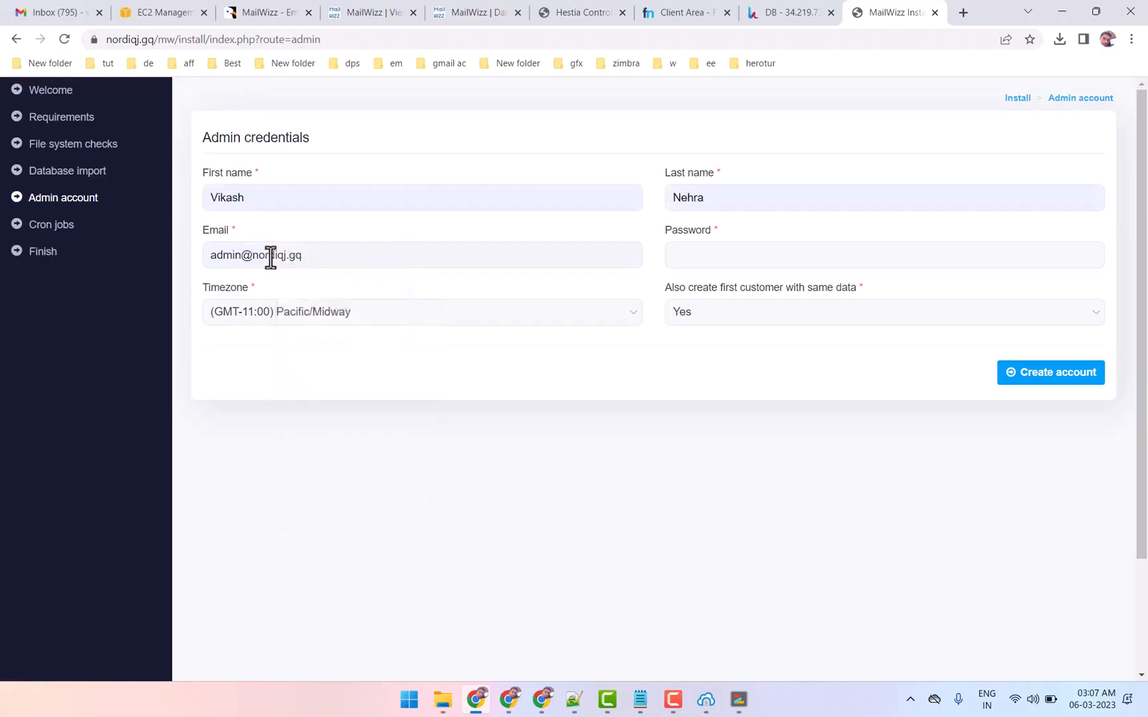
Enter the administrator account password from the Notepad notes in the admin credentials form
{"action": "left_click", "coordinate": [640, 700]}
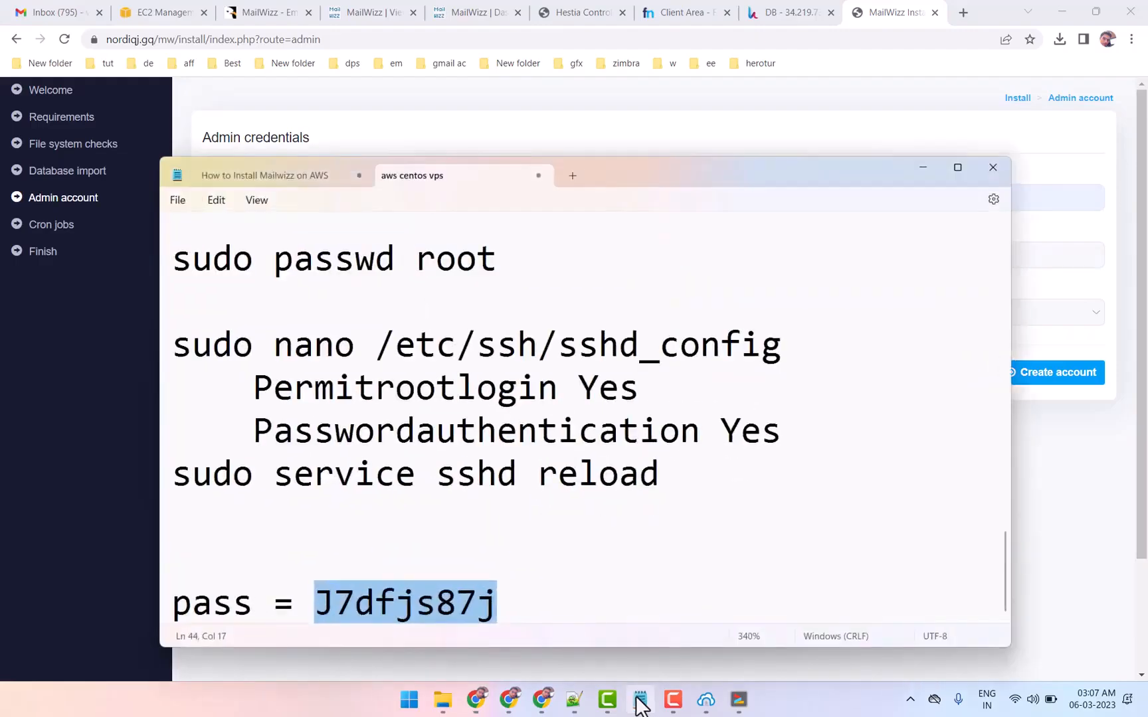
{"action": "left_click", "coordinate": [639, 699]}
{"action": "left_click", "coordinate": [712, 253]}
{"action": "key", "text": "ctrl+v"}
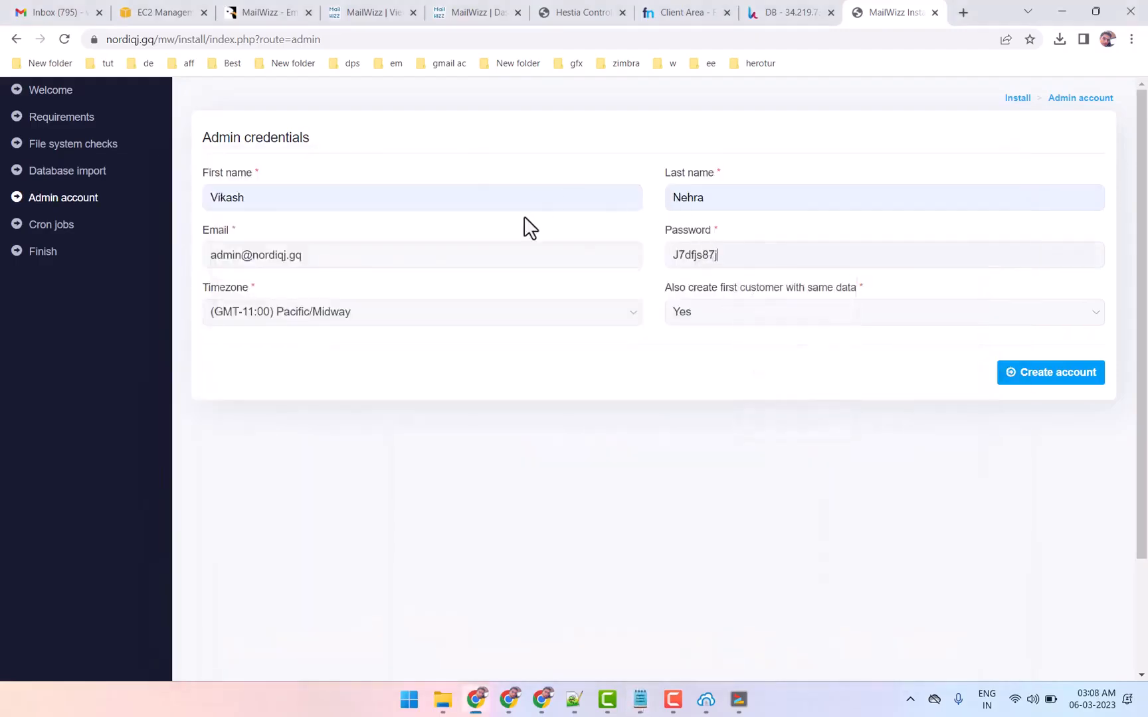
Set the timezone to (GMT+05:30) Asia/Kolkata and create the admin account
{"action": "left_click", "coordinate": [267, 311]}
{"action": "scroll", "coordinate": [323, 517], "scroll_direction": "down", "scroll_amount": 20}
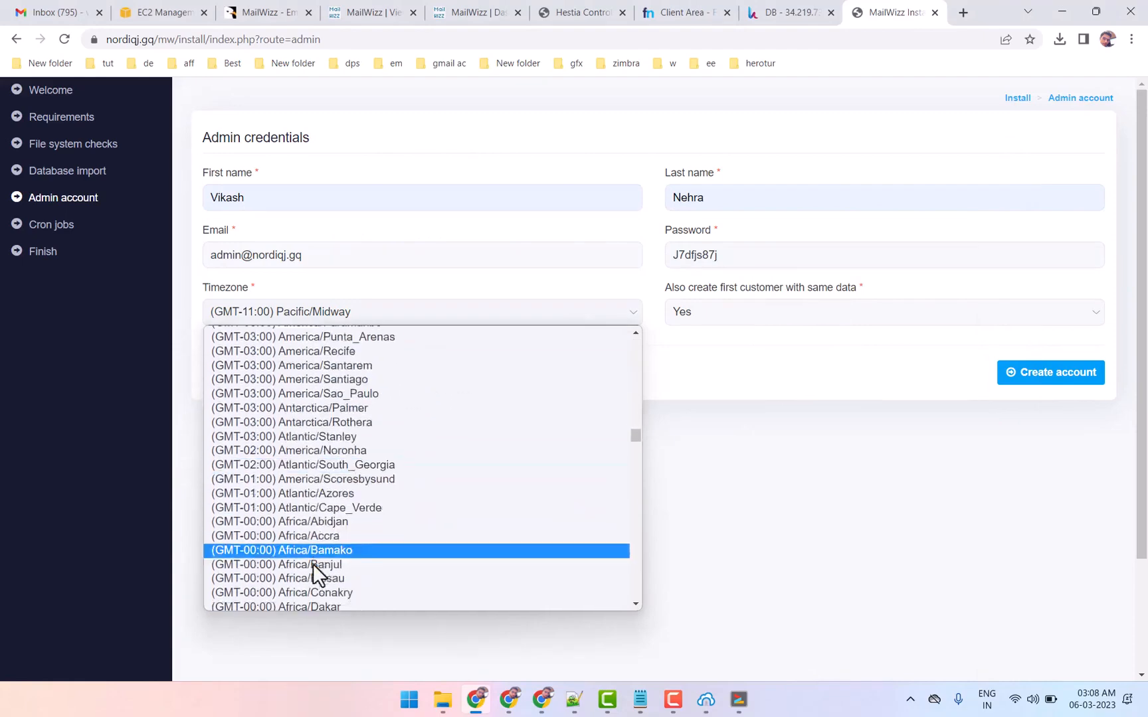
{"action": "scroll", "coordinate": [314, 564], "scroll_direction": "down", "scroll_amount": 20}
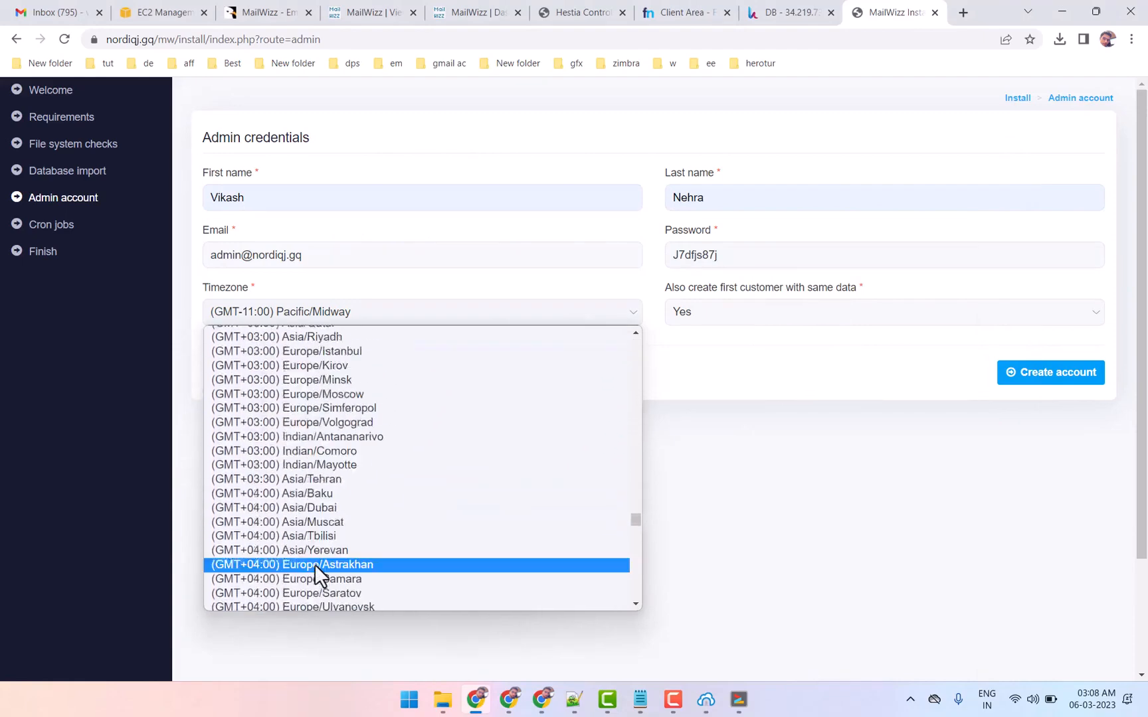
{"action": "scroll", "coordinate": [314, 564], "scroll_direction": "down", "scroll_amount": 10}
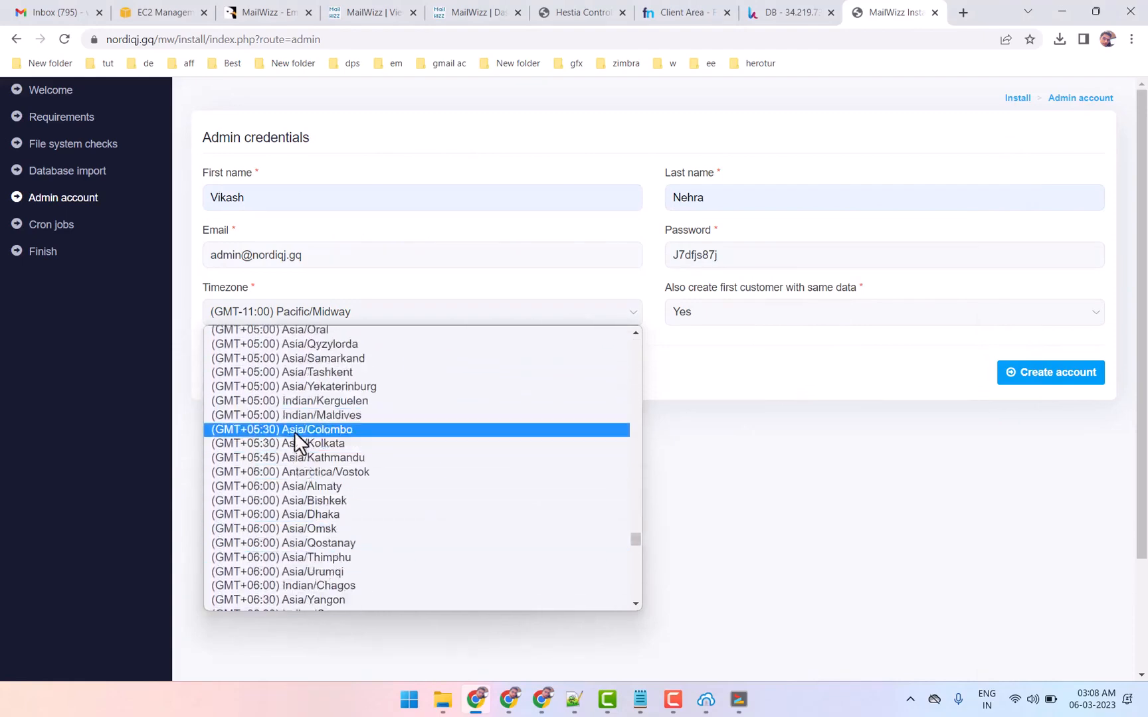
{"action": "left_click", "coordinate": [309, 444]}
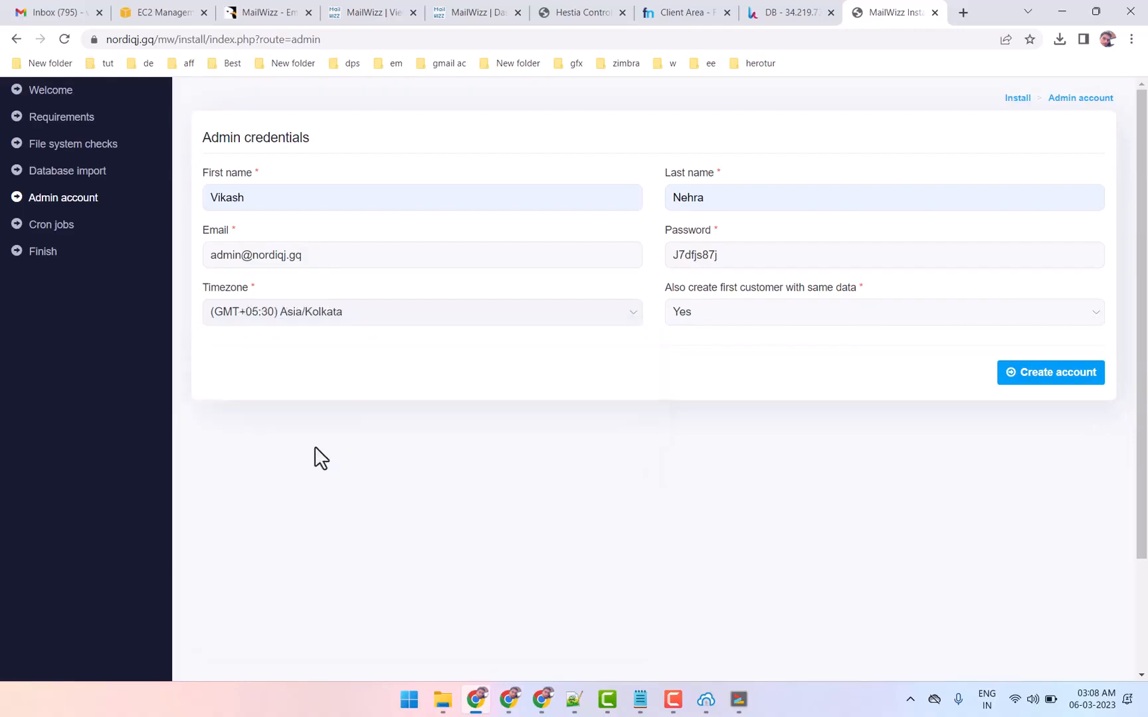
{"action": "left_click", "coordinate": [1053, 376]}
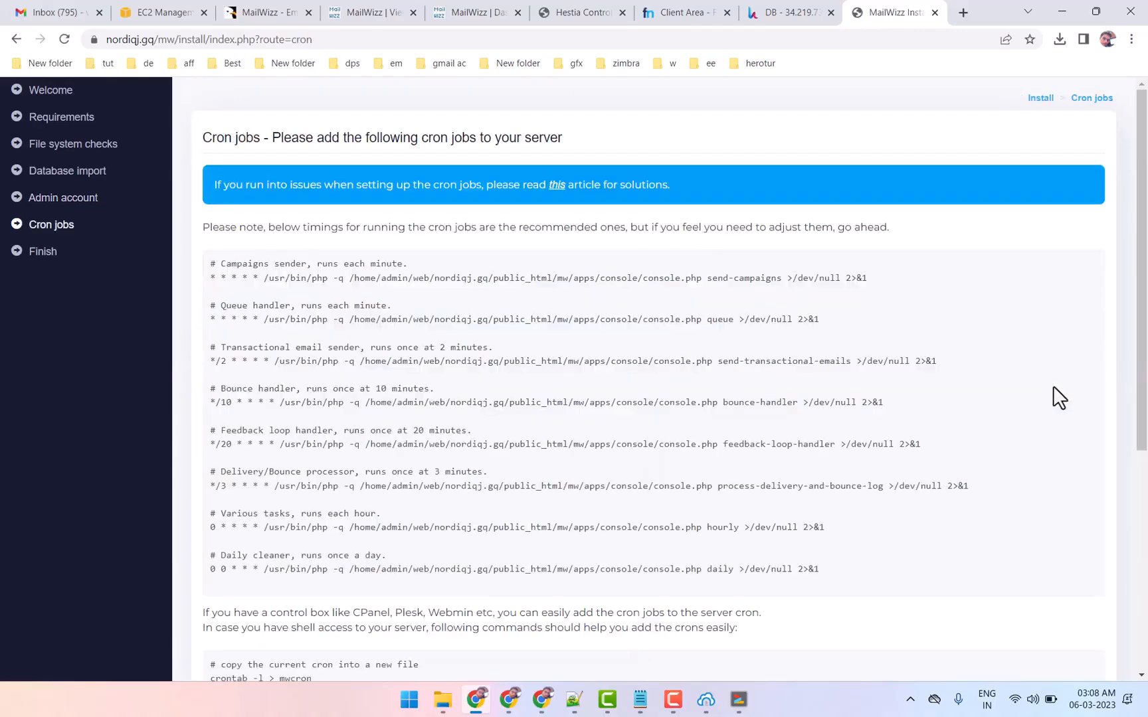
Look over the cron job commands listed by the installer and open the cron jobs section in Hestia
{"action": "left_click_drag", "start_coordinate": [225, 260], "coordinate": [923, 417]}
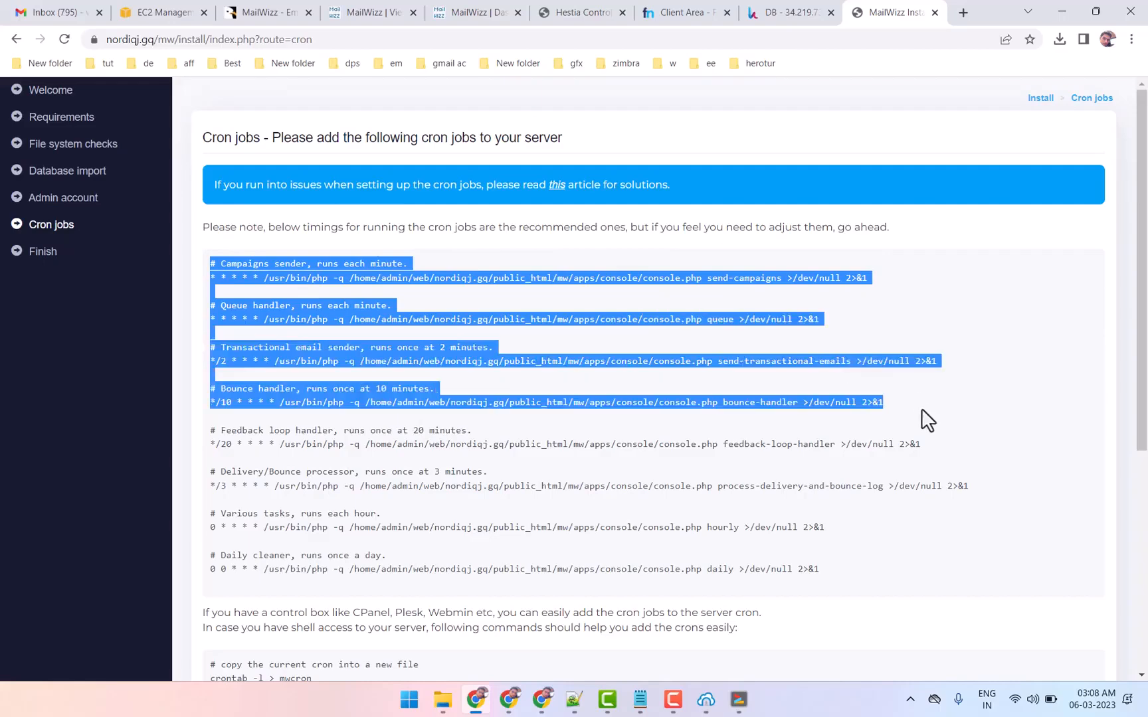
{"action": "left_click", "coordinate": [889, 277]}
{"action": "left_click", "coordinate": [757, 15]}
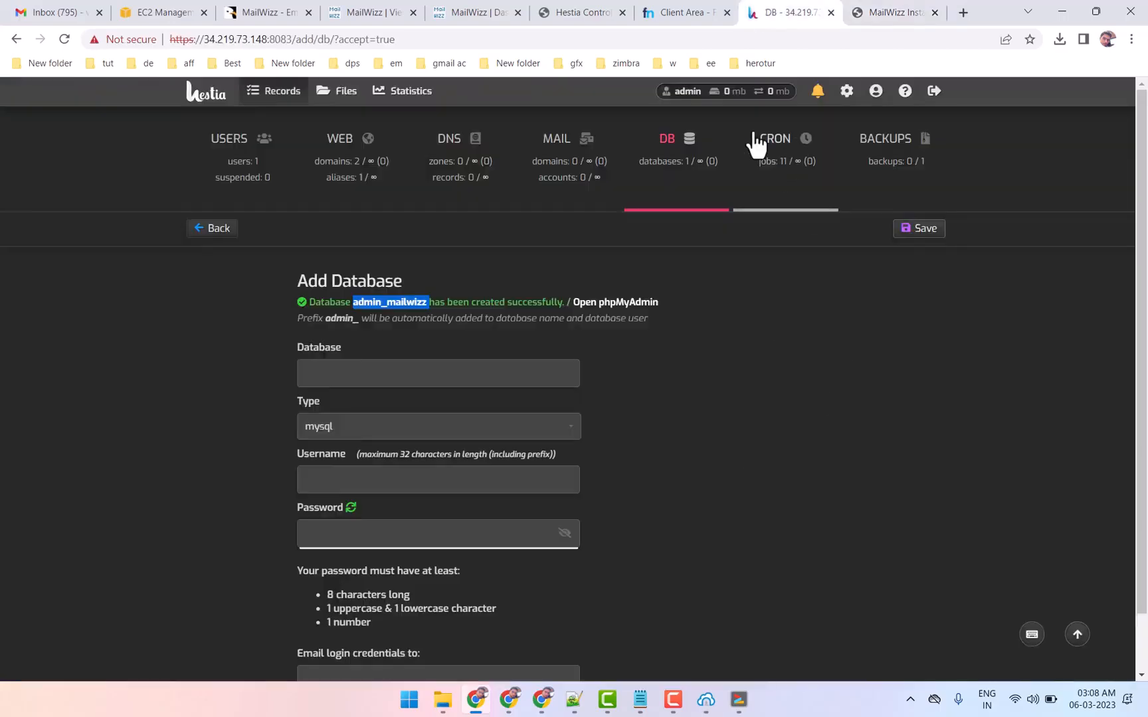
{"action": "left_click", "coordinate": [774, 169]}
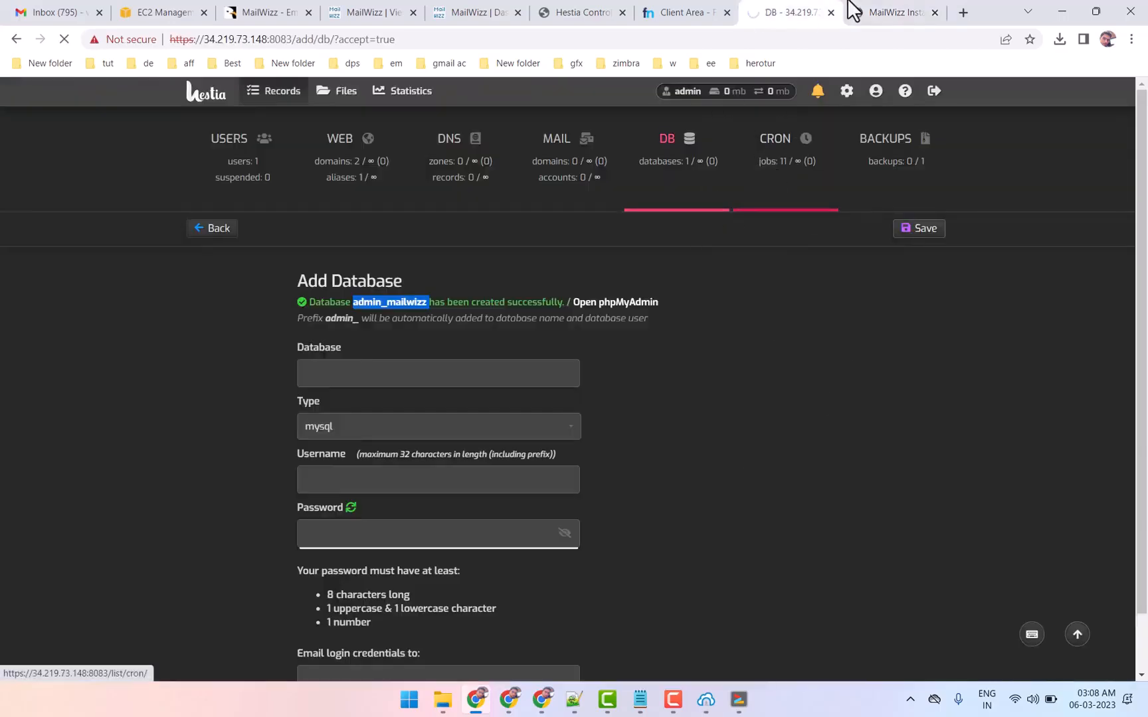
Copy the campaigns sender command (send-campaigns), without its timing prefix, from the MailWizz installer's cron jobs list and check its run interval
{"action": "left_click", "coordinate": [878, 5]}
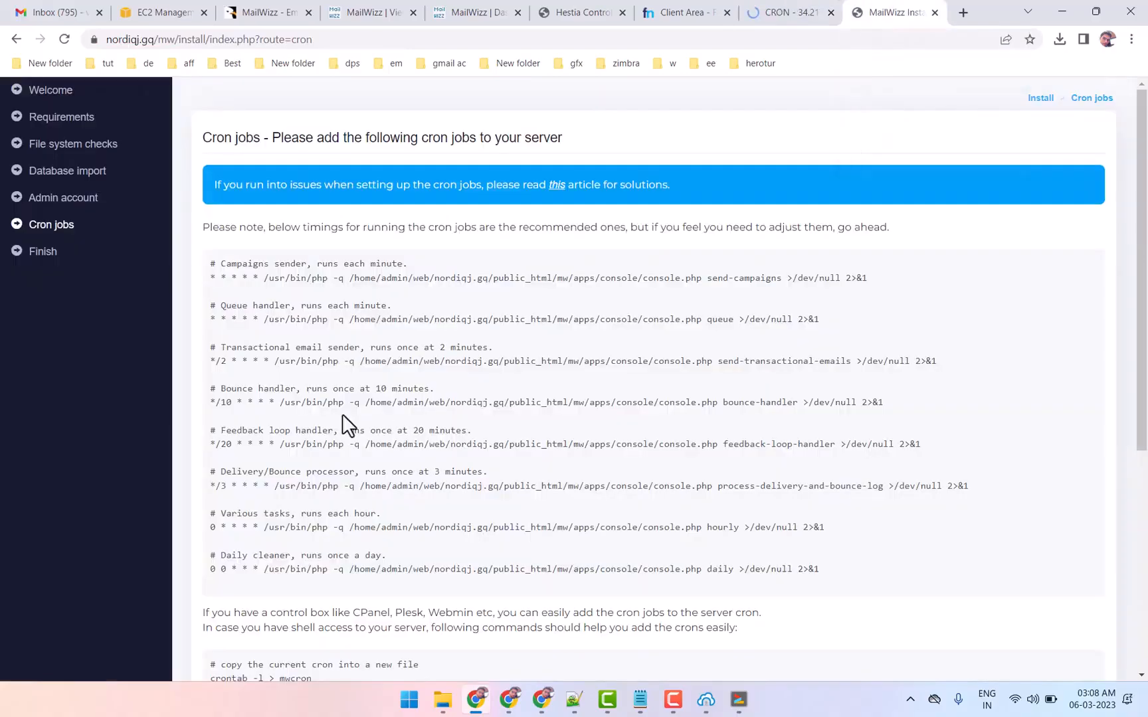
{"action": "left_click_drag", "start_coordinate": [265, 278], "coordinate": [864, 280]}
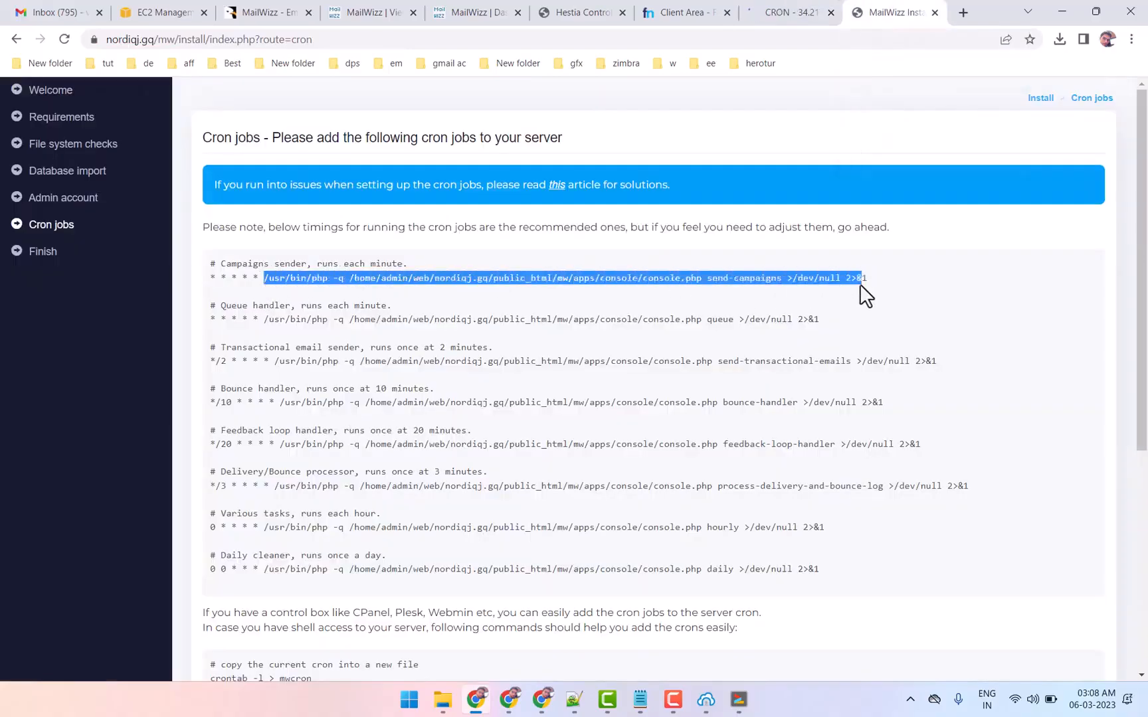
{"action": "right_click", "coordinate": [366, 278]}
{"action": "left_click", "coordinate": [407, 289]}
{"action": "left_click_drag", "start_coordinate": [299, 263], "coordinate": [415, 265]}
Add a Hestia cron job with the copied send-campaigns command, generate an every-minute schedule for it and save the job
{"action": "left_click", "coordinate": [807, 12]}
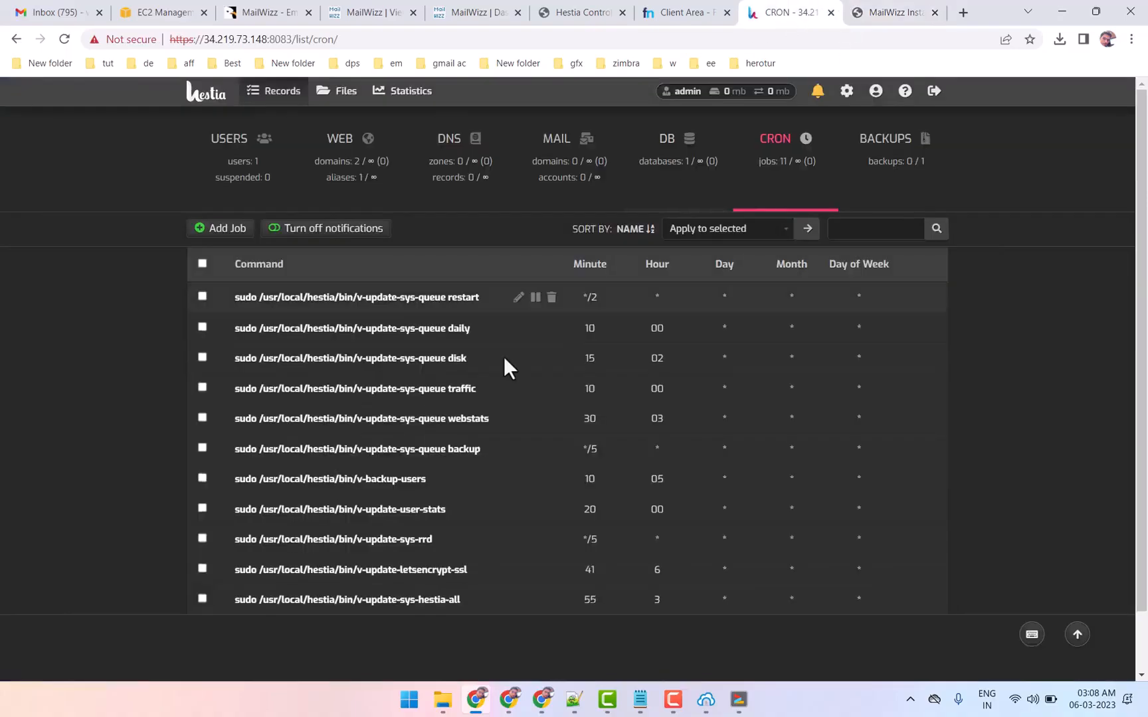
{"action": "left_click", "coordinate": [216, 232]}
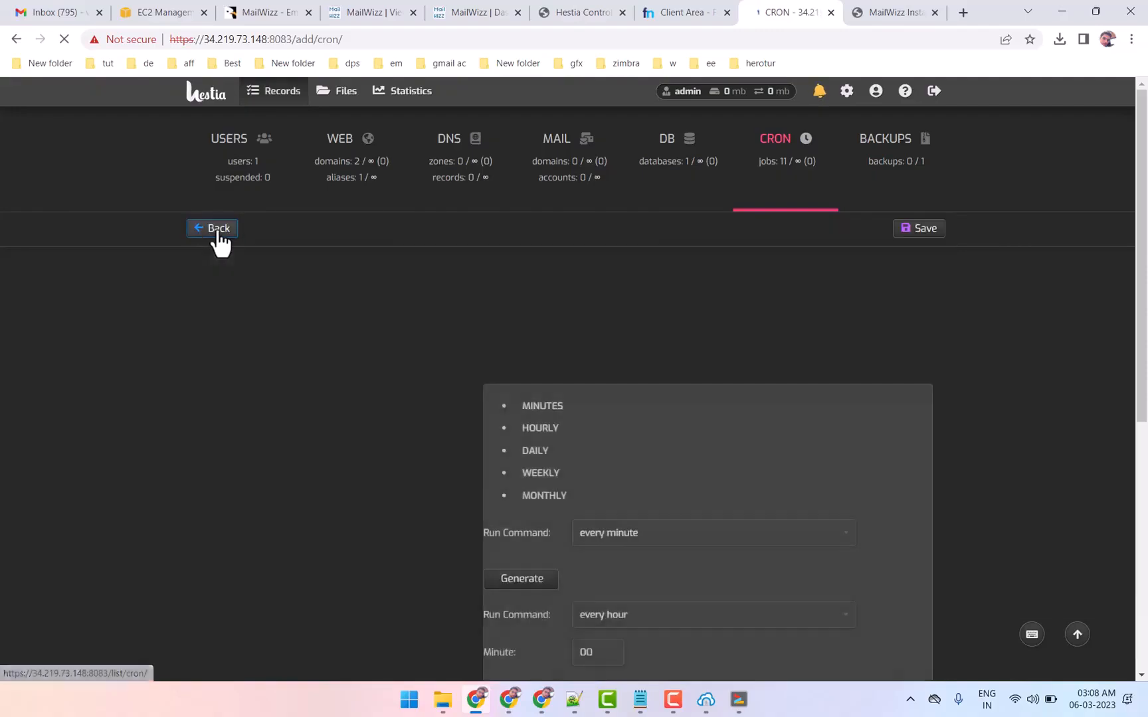
{"action": "right_click", "coordinate": [353, 346]}
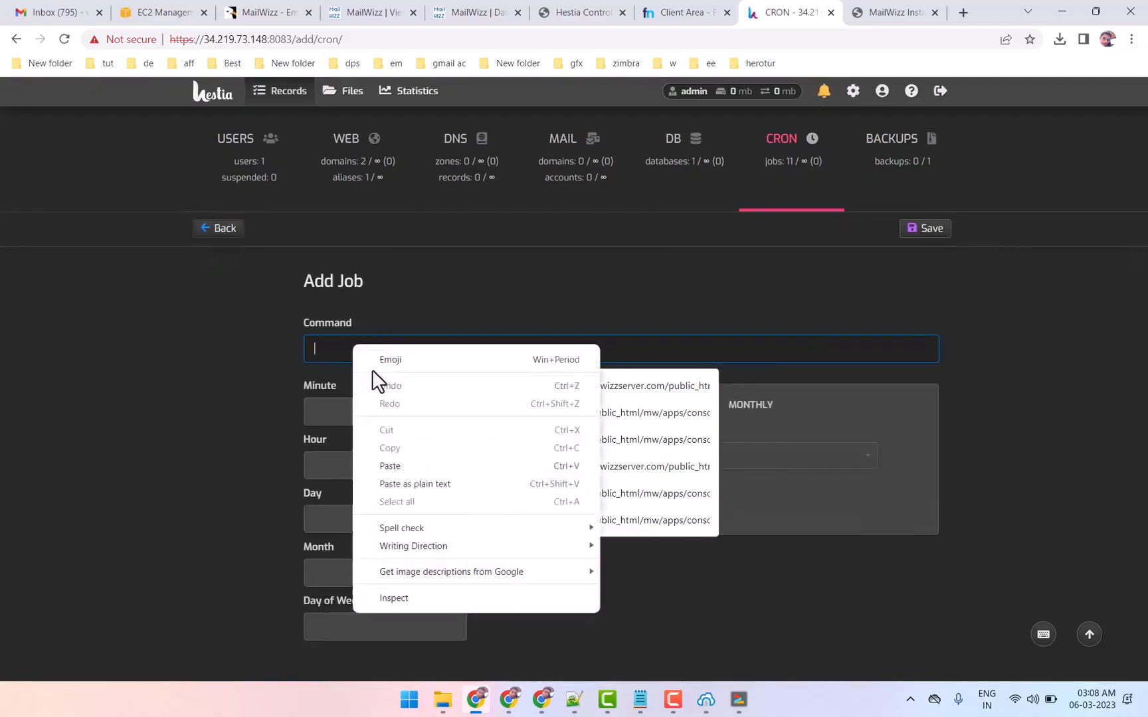
{"action": "left_click", "coordinate": [390, 467]}
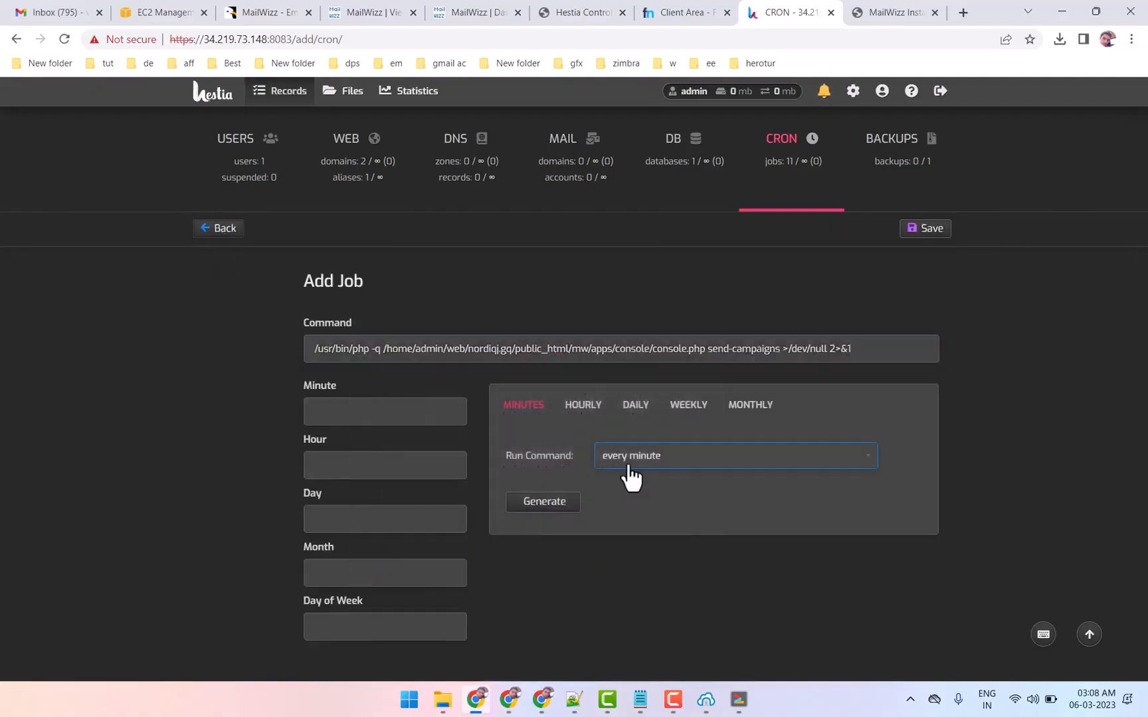
{"action": "left_click", "coordinate": [533, 513]}
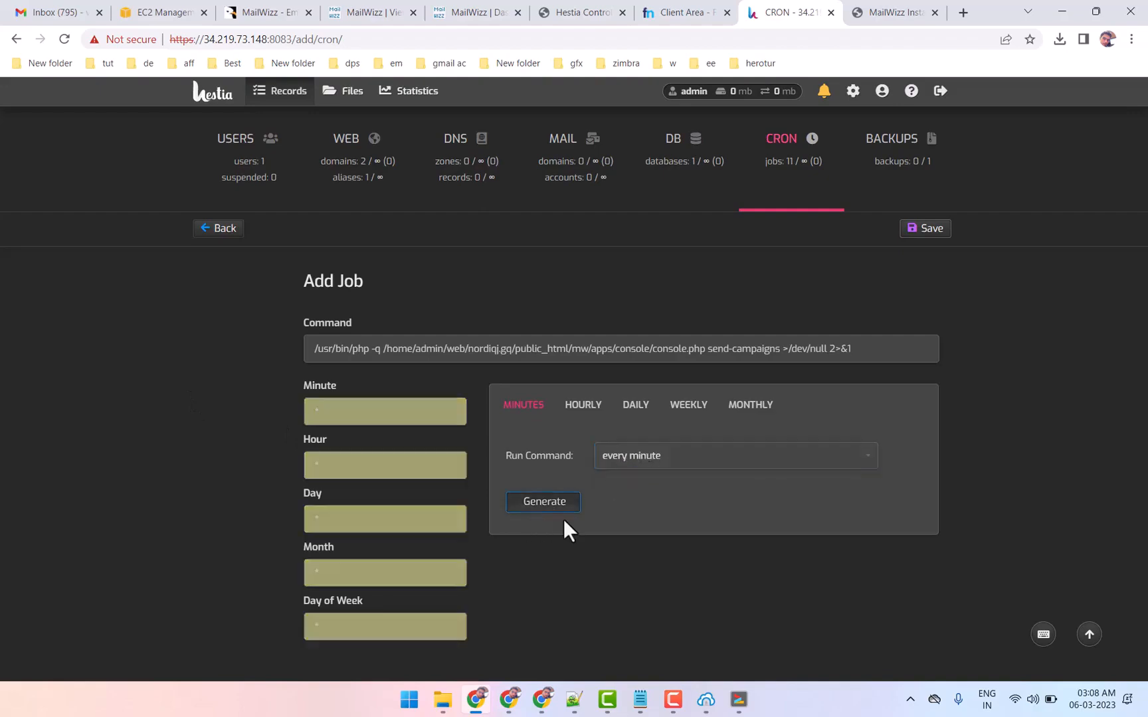
{"action": "left_click", "coordinate": [933, 230]}
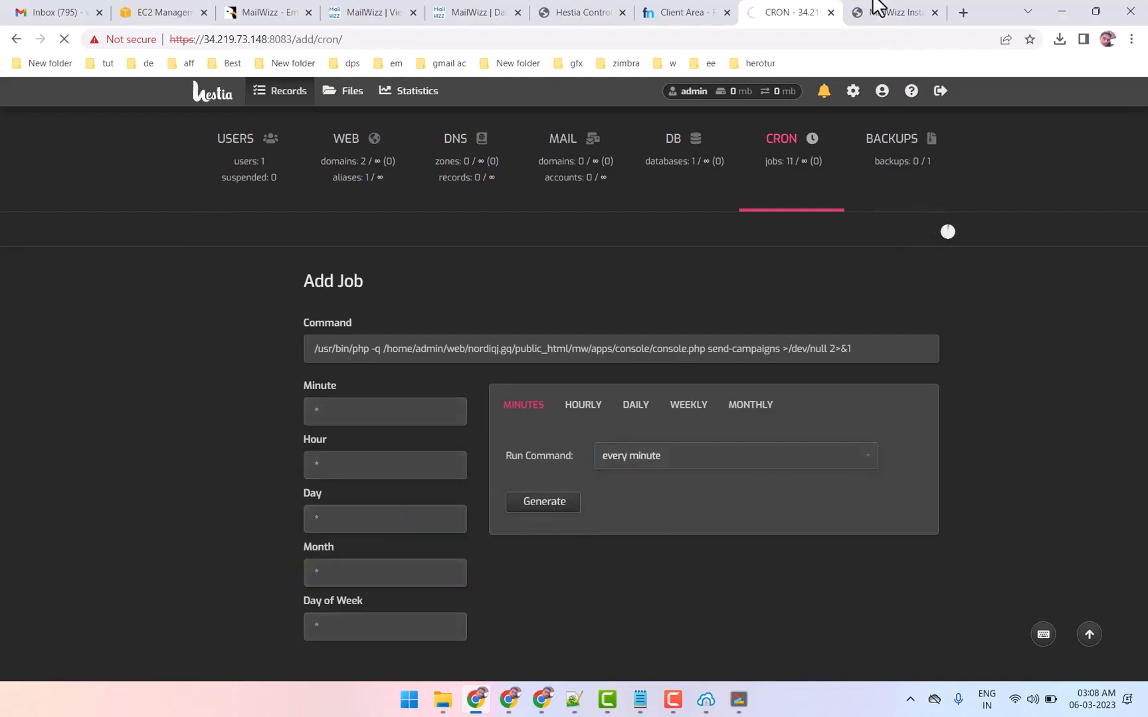
Copy the installer's queue handler command into a new Hestia cron job scheduled for every minute and save it
{"action": "left_click", "coordinate": [890, 11]}
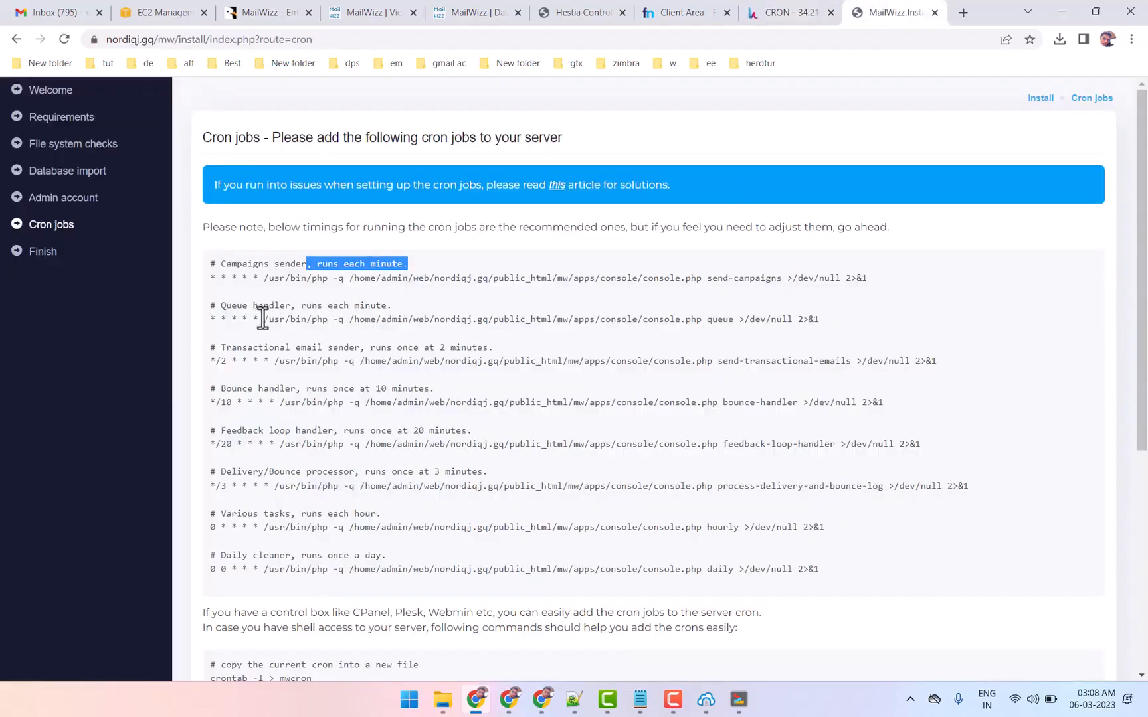
{"action": "left_click_drag", "start_coordinate": [263, 319], "coordinate": [664, 338]}
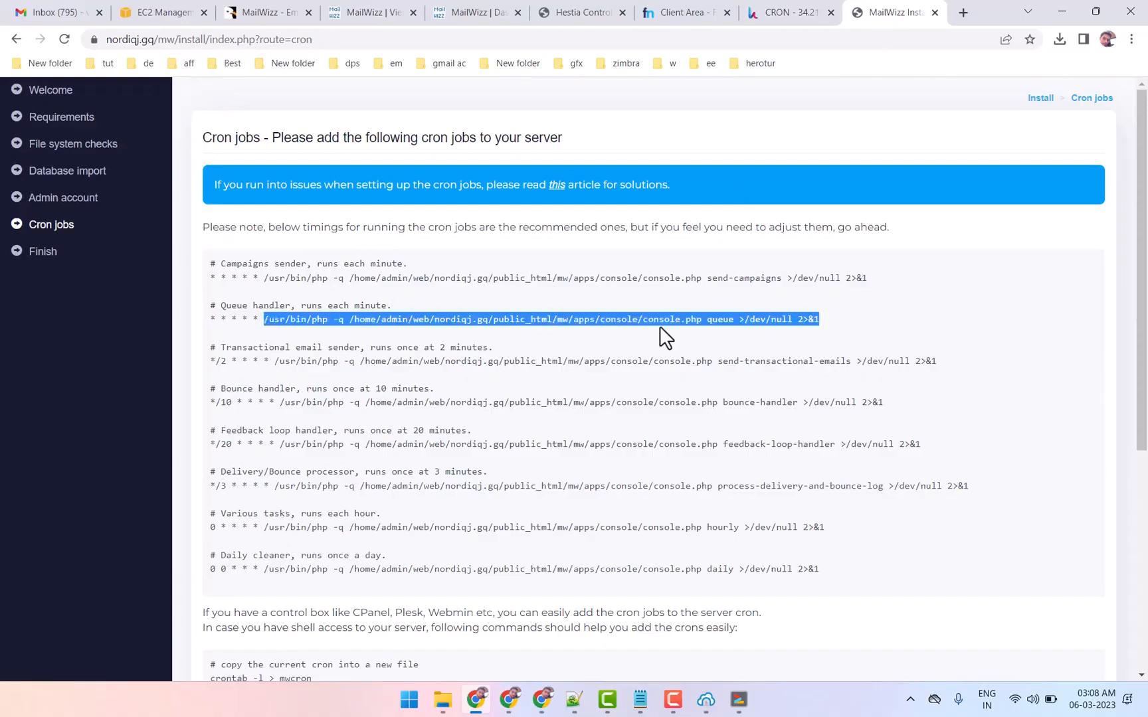
{"action": "right_click", "coordinate": [528, 321]}
{"action": "left_click", "coordinate": [548, 334]}
{"action": "left_click_drag", "start_coordinate": [306, 308], "coordinate": [395, 305]}
{"action": "left_click", "coordinate": [780, 13]}
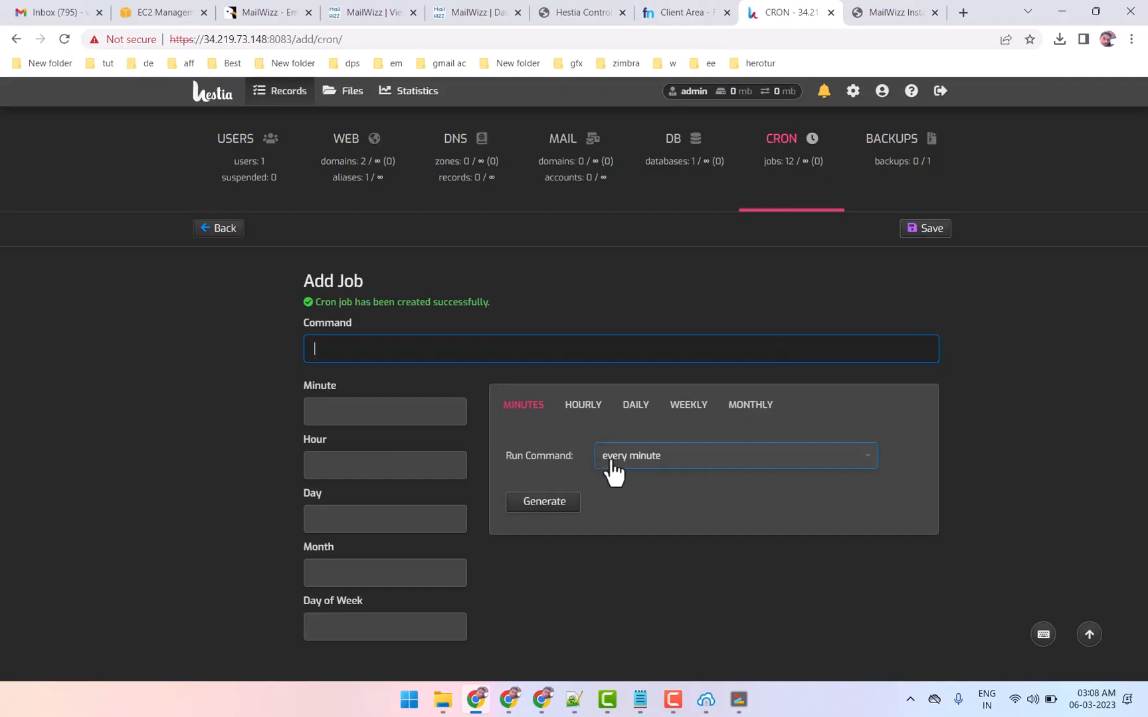
{"action": "left_click", "coordinate": [565, 503]}
{"action": "left_click", "coordinate": [361, 347]}
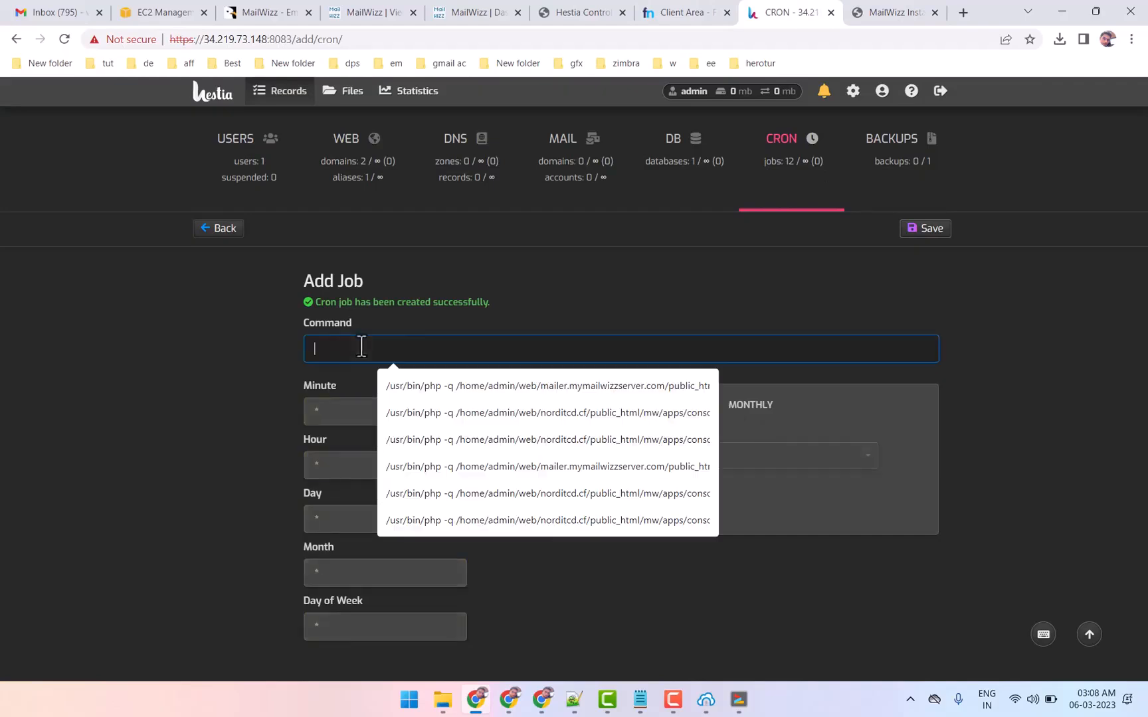
{"action": "key", "text": "ctrl+v"}
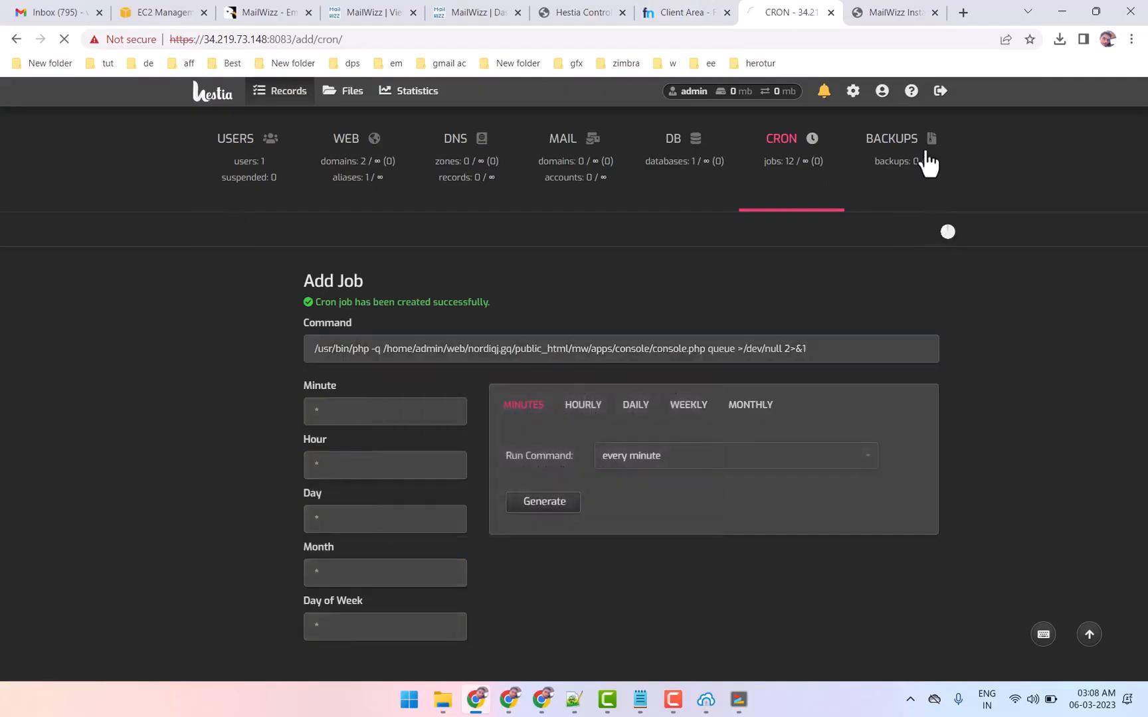
Copy the transactional email sender command (send-transactional-emails) from the MailWizz installer page and check its run interval
{"action": "left_click", "coordinate": [899, 11]}
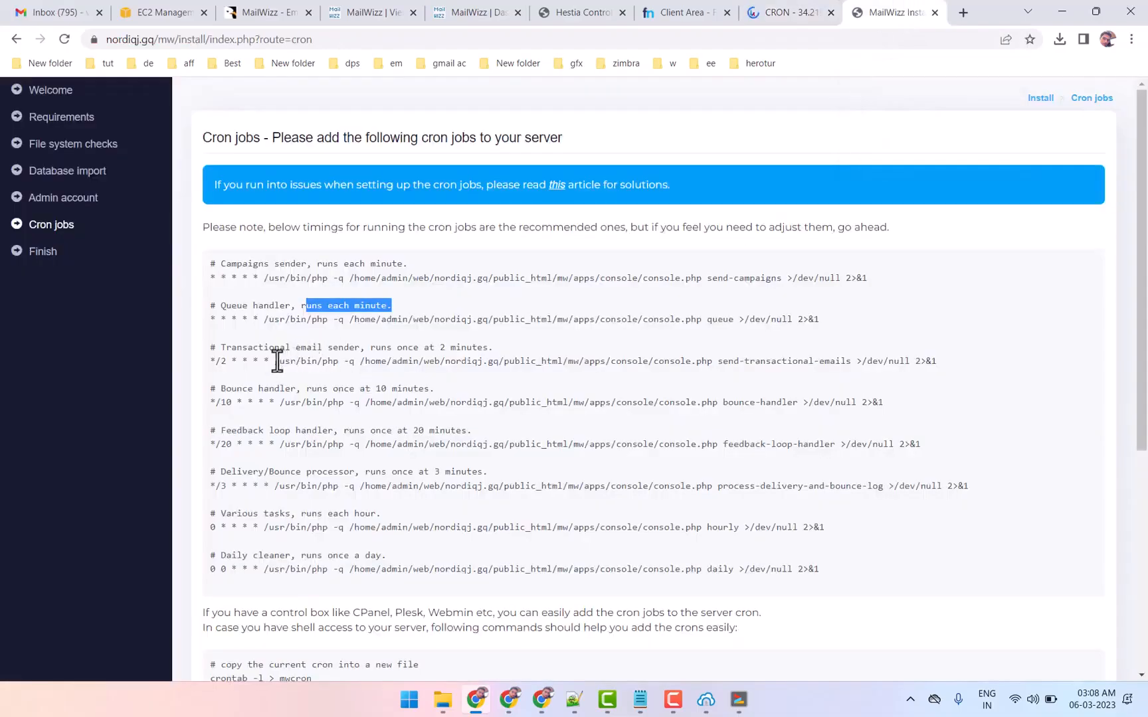
{"action": "left_click_drag", "start_coordinate": [275, 360], "coordinate": [967, 362]}
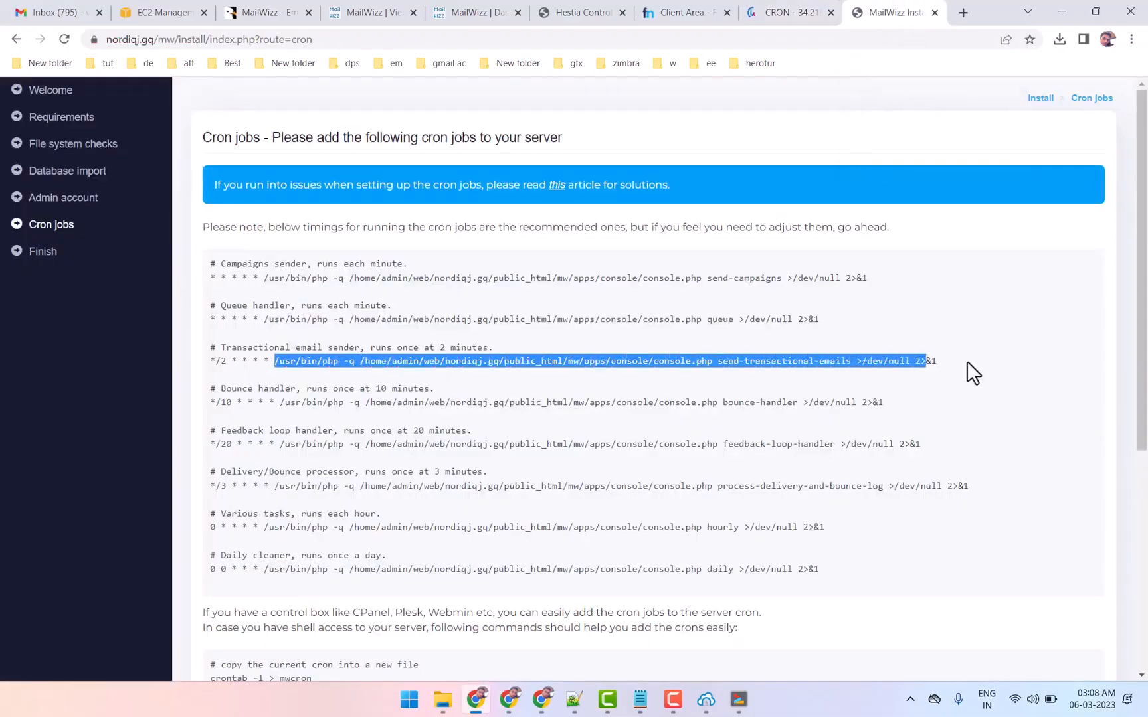
{"action": "right_click", "coordinate": [667, 362]}
{"action": "left_click", "coordinate": [684, 371]}
{"action": "left_click_drag", "start_coordinate": [439, 348], "coordinate": [508, 349]}
Create a Hestia cron job for the copied send-transactional-emails command with an every two minutes schedule and save it
{"action": "left_click", "coordinate": [821, 13]}
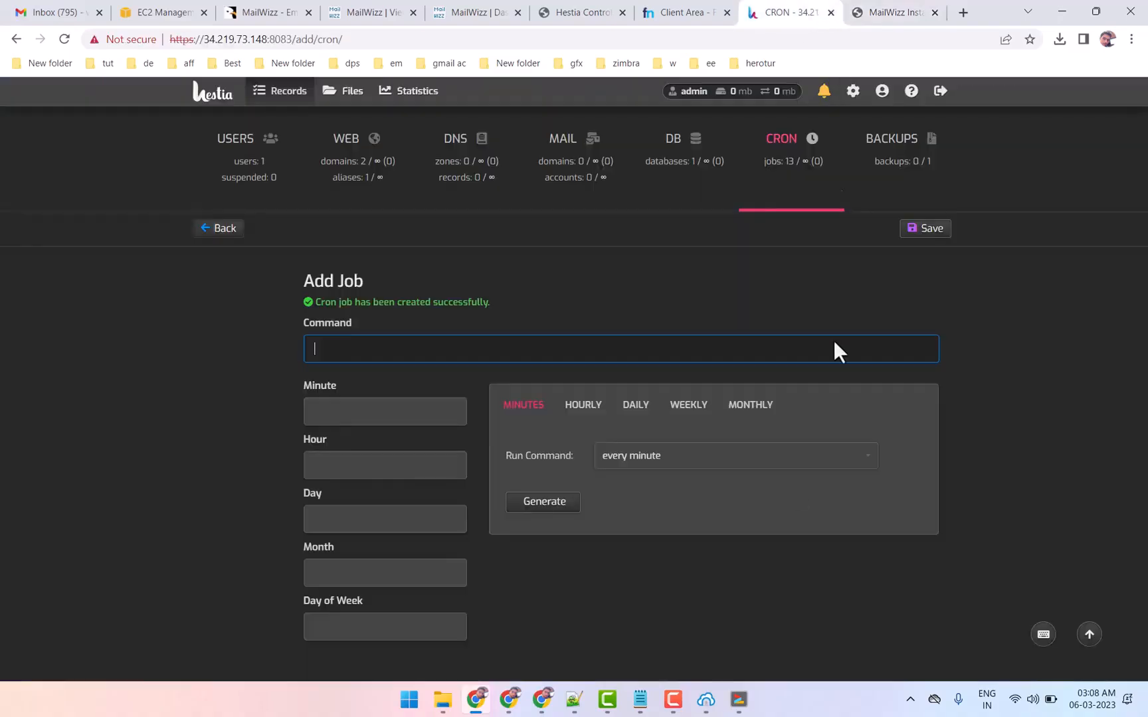
{"action": "left_click", "coordinate": [631, 459]}
{"action": "left_click", "coordinate": [640, 462]}
{"action": "left_click", "coordinate": [642, 487]}
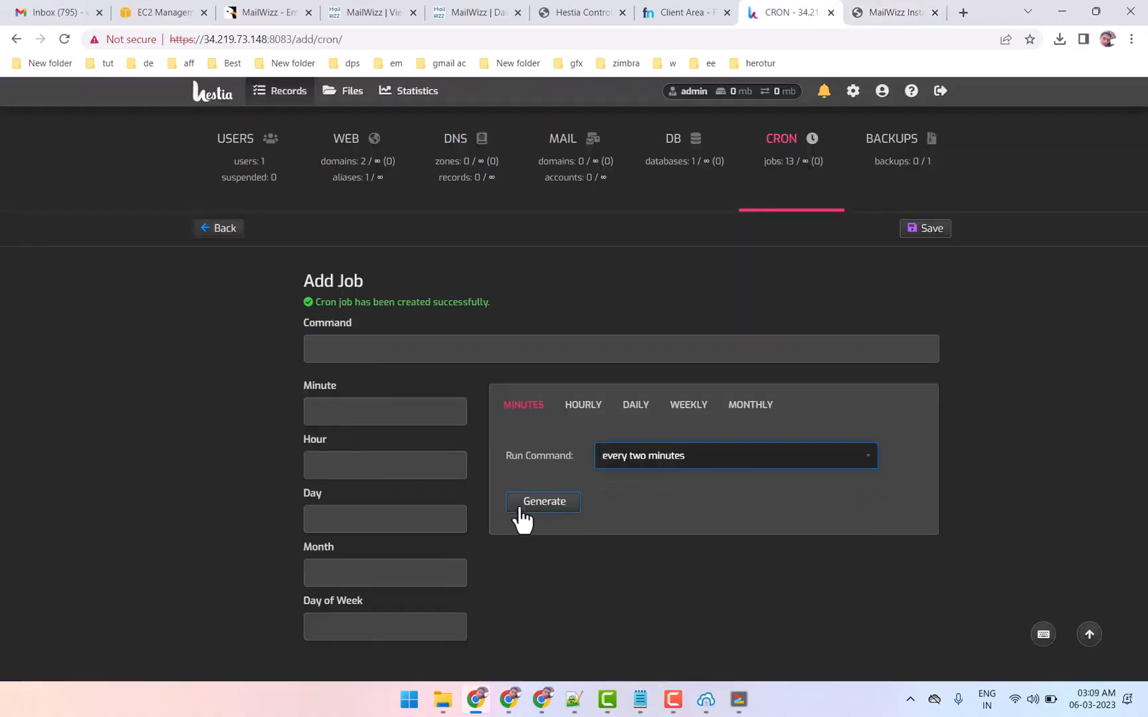
{"action": "left_click", "coordinate": [522, 510]}
{"action": "left_click", "coordinate": [376, 355]}
{"action": "key", "text": "ctrl+v"}
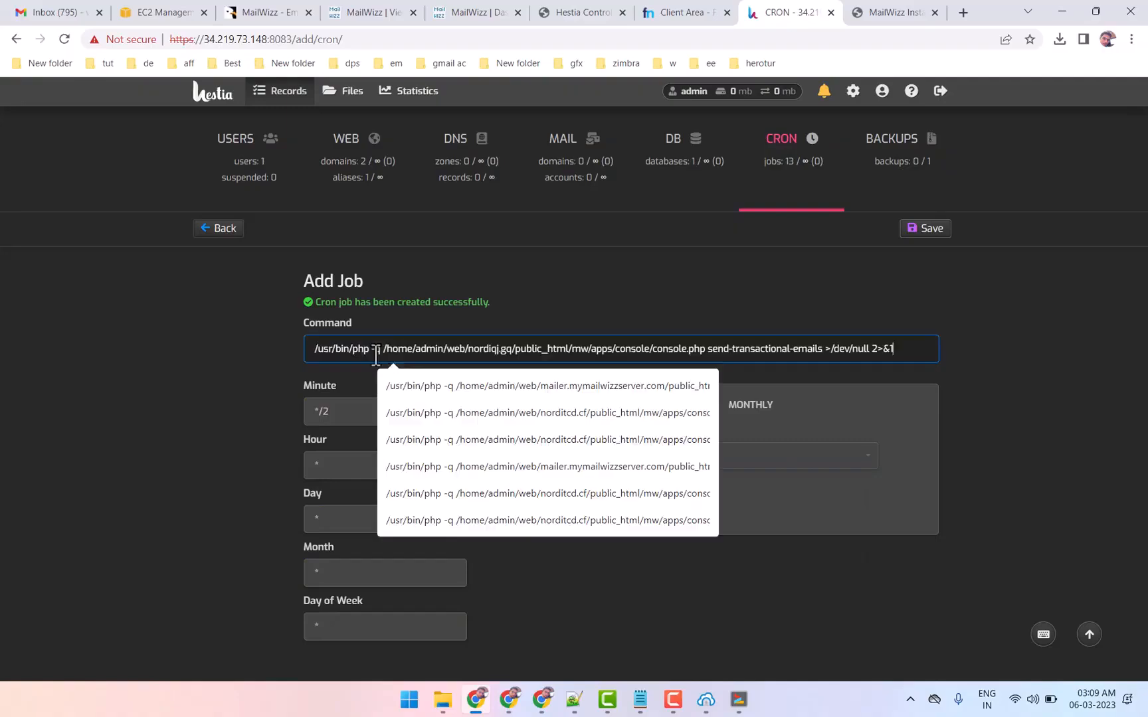
{"action": "left_click", "coordinate": [499, 364]}
{"action": "left_click", "coordinate": [927, 229]}
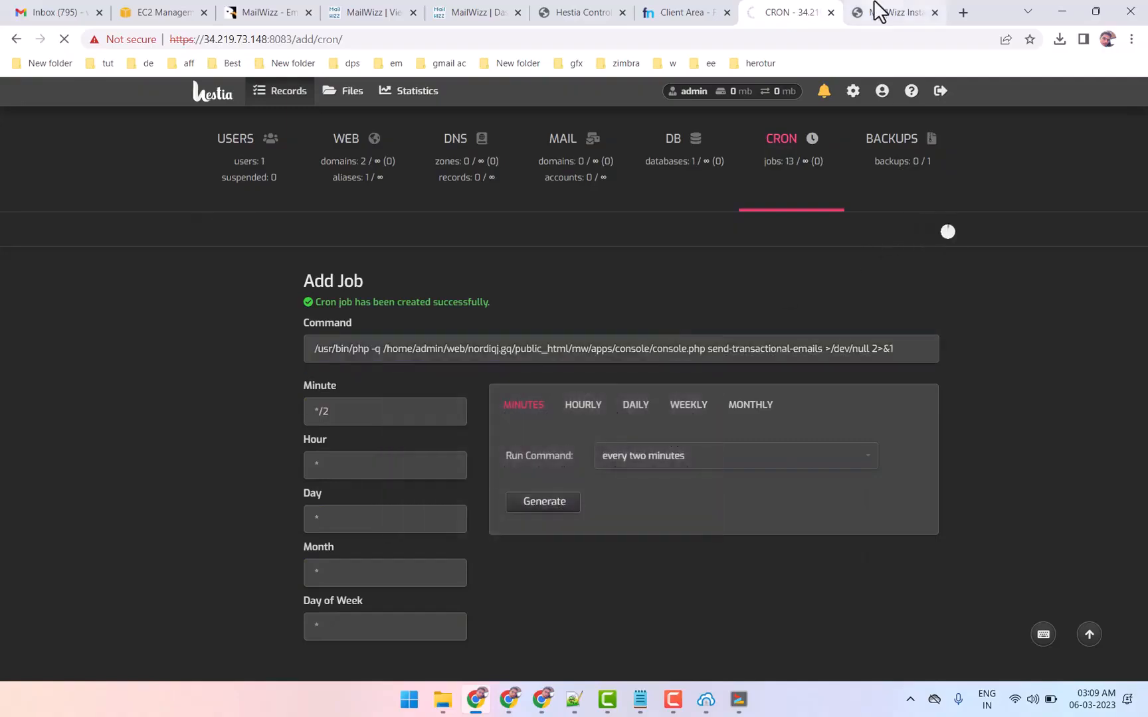
Copy the installer's bounce-handler command into a new Hestia cron job scheduled for every 10 minutes and save it
{"action": "left_click", "coordinate": [878, 9]}
{"action": "left_click_drag", "start_coordinate": [278, 402], "coordinate": [888, 402]}
{"action": "left_click", "coordinate": [792, 12]}
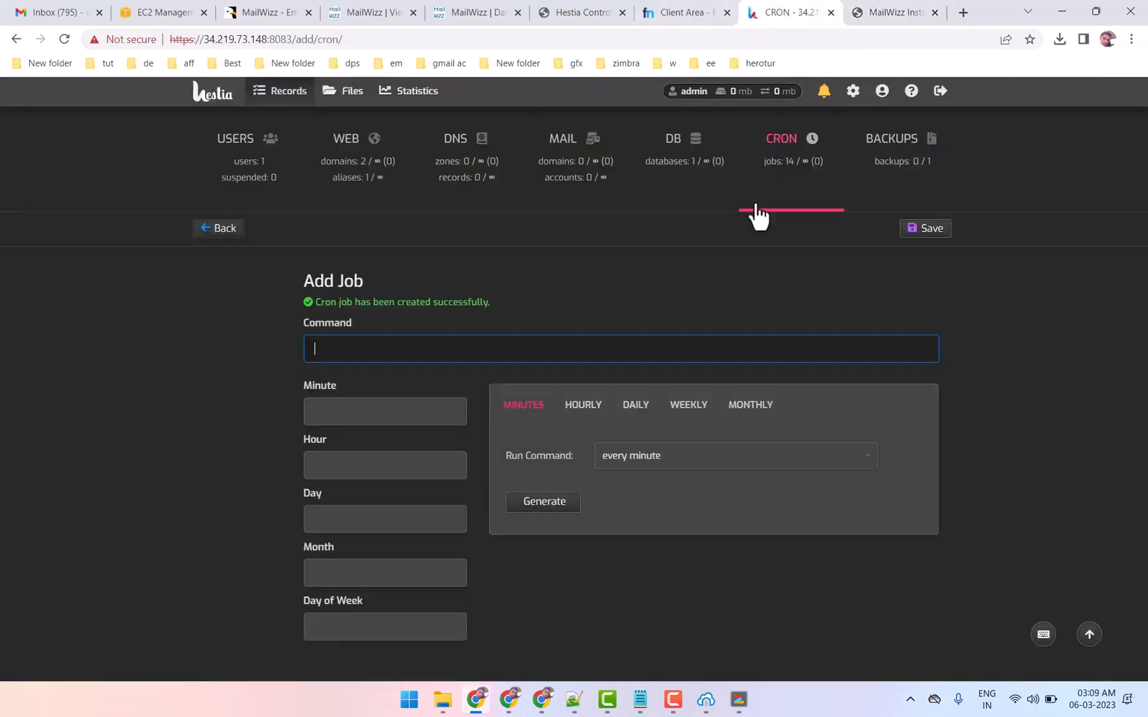
{"action": "key", "text": "ctrl+v"}
{"action": "left_click", "coordinate": [692, 457]}
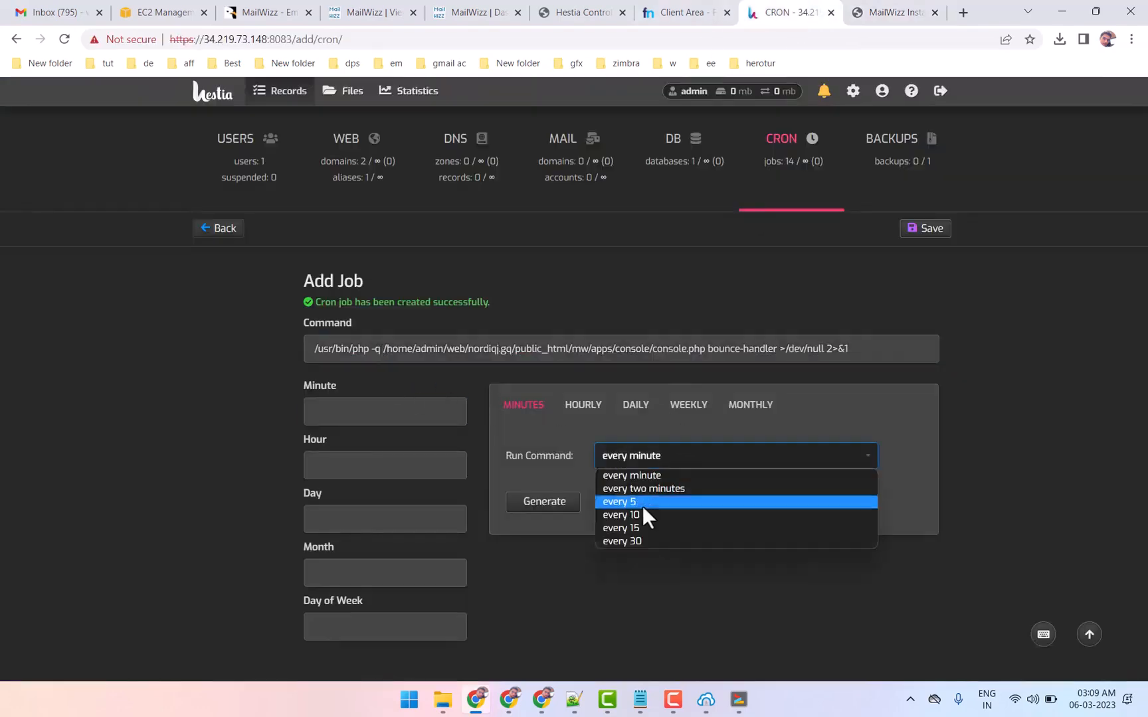
{"action": "left_click", "coordinate": [637, 515]}
{"action": "left_click", "coordinate": [539, 506]}
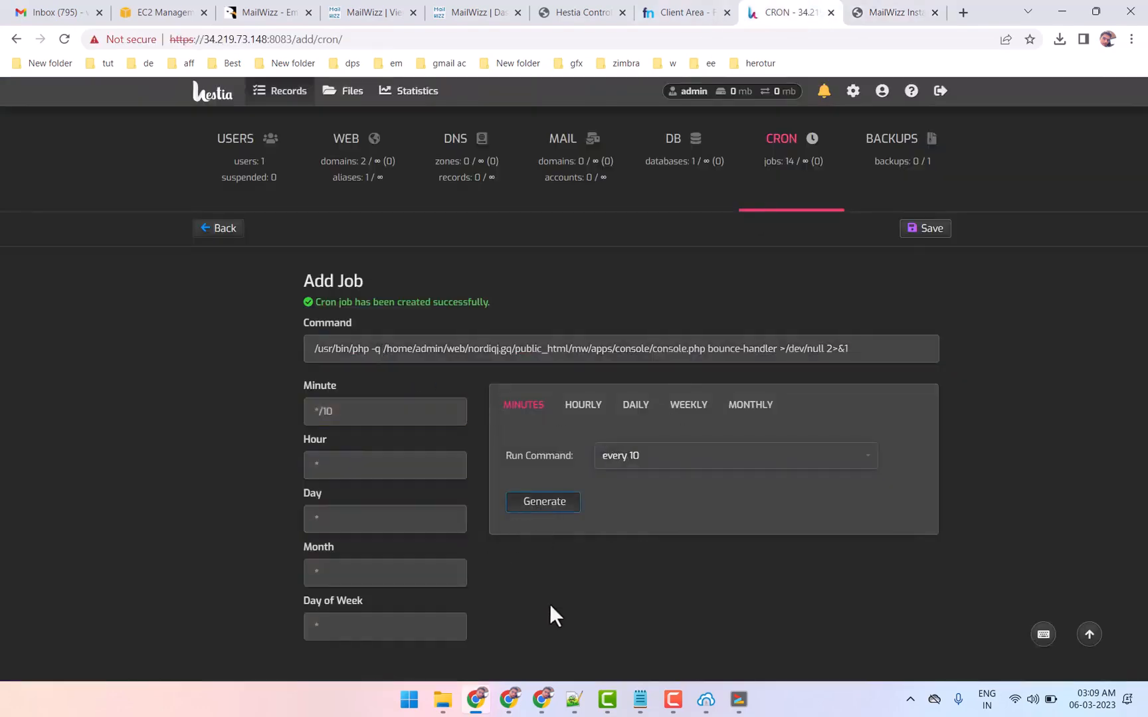
{"action": "left_click", "coordinate": [924, 228]}
Copy the installer's feedback-loop-handler command into a new Hestia cron job, set its minute value to */20 and save it
{"action": "left_click", "coordinate": [886, 11]}
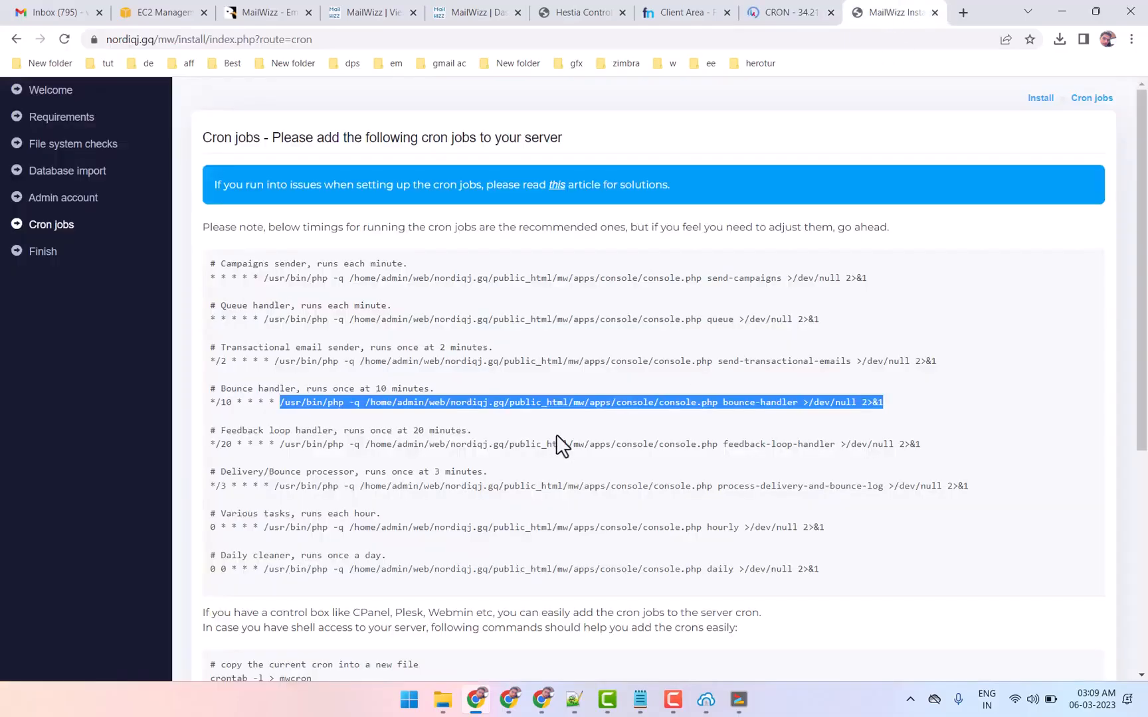
{"action": "left_click_drag", "start_coordinate": [280, 369], "coordinate": [954, 380]}
{"action": "left_click_drag", "start_coordinate": [411, 354], "coordinate": [502, 354]}
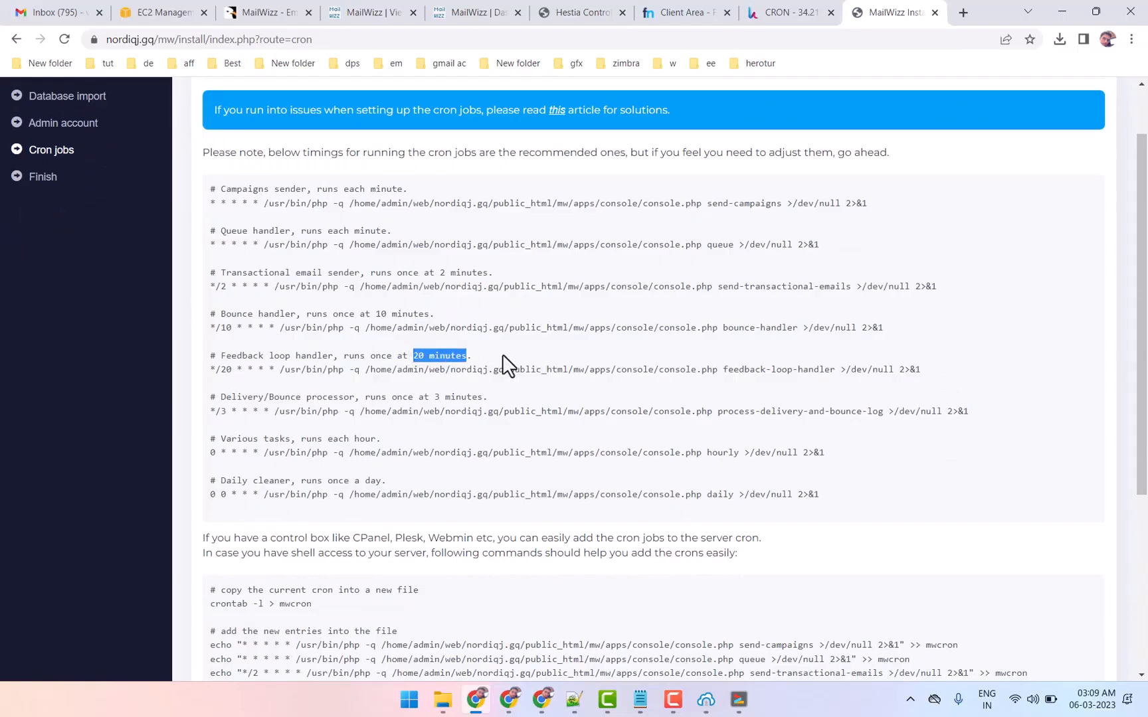
{"action": "left_click", "coordinate": [789, 12]}
{"action": "key", "text": "ctrl+v"}
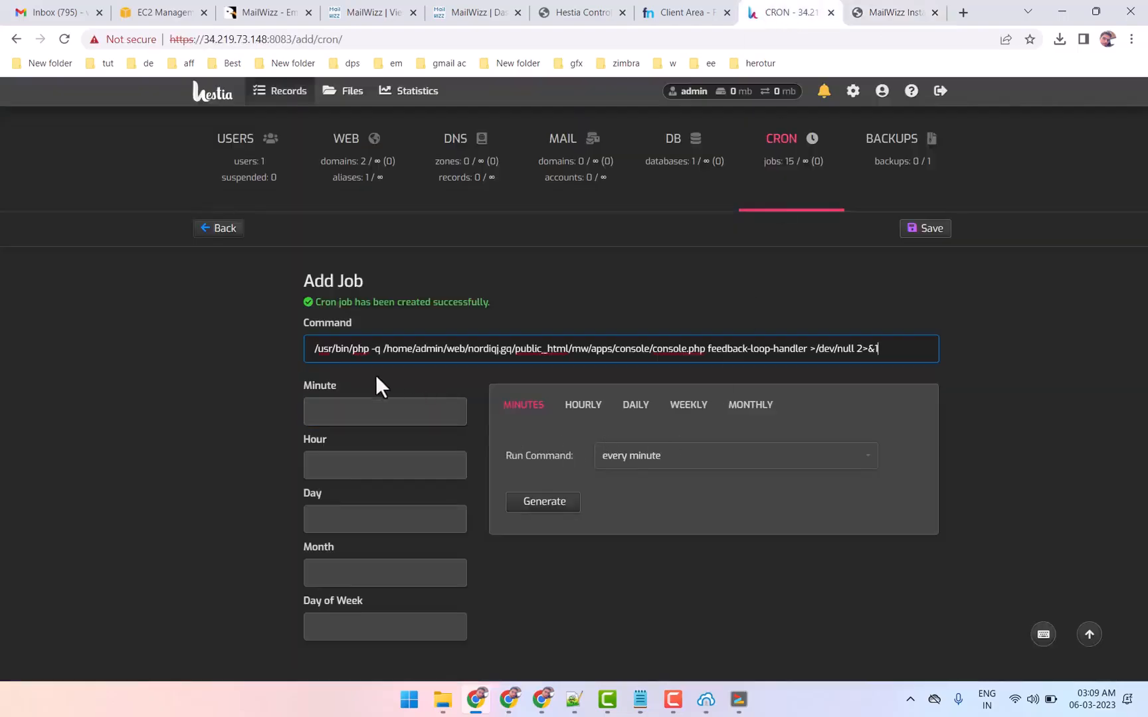
{"action": "left_click", "coordinate": [648, 461]}
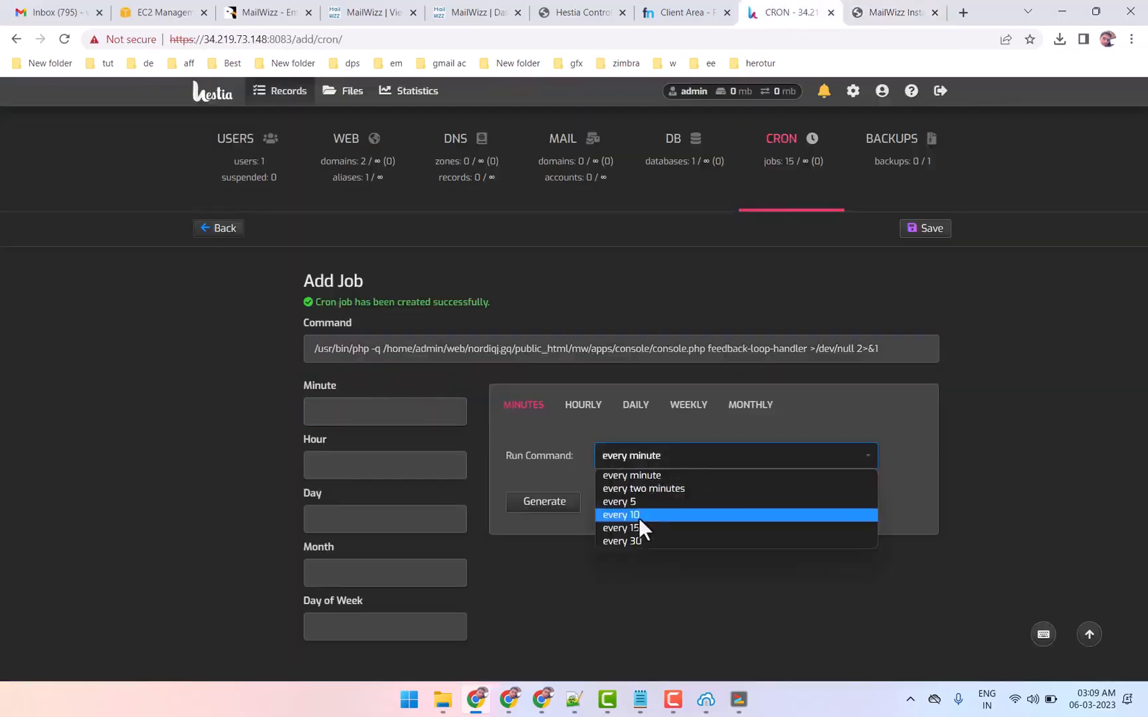
{"action": "left_click", "coordinate": [639, 518]}
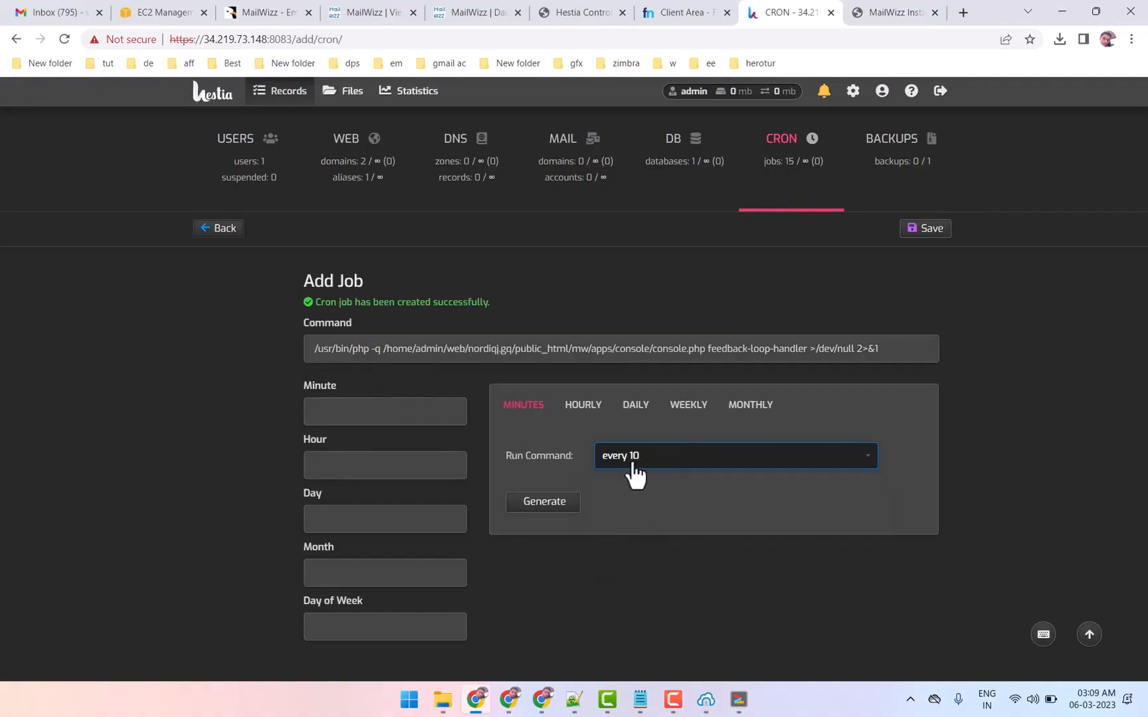
{"action": "left_click", "coordinate": [525, 505]}
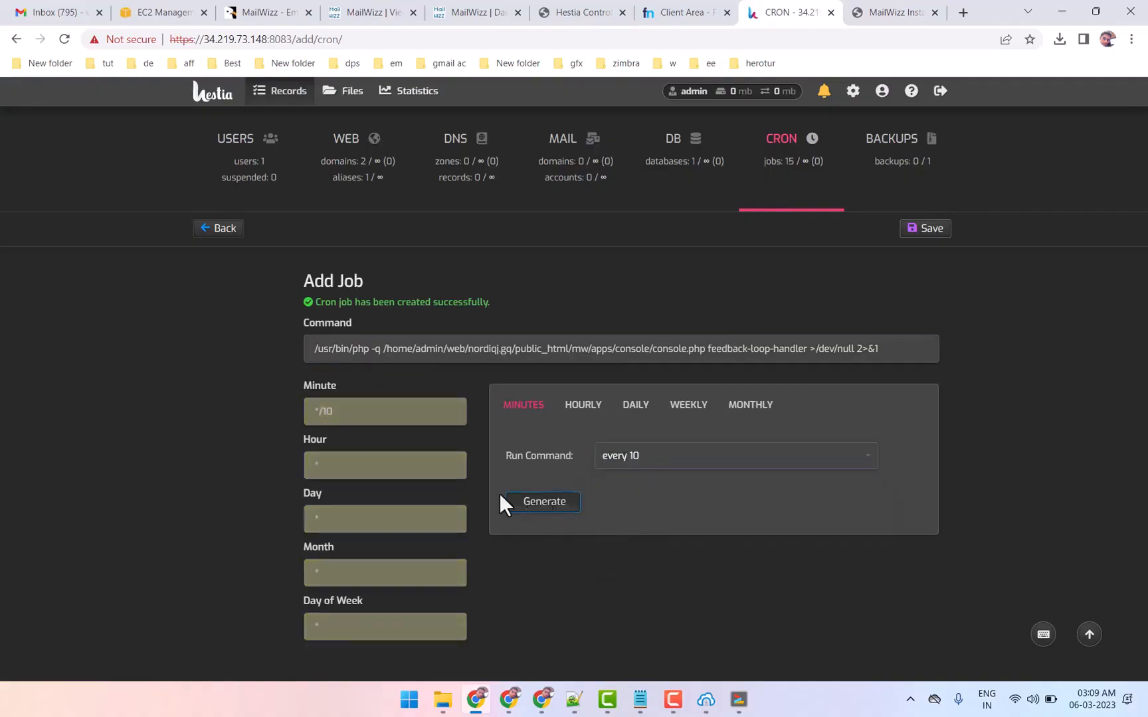
{"action": "left_click", "coordinate": [323, 412]}
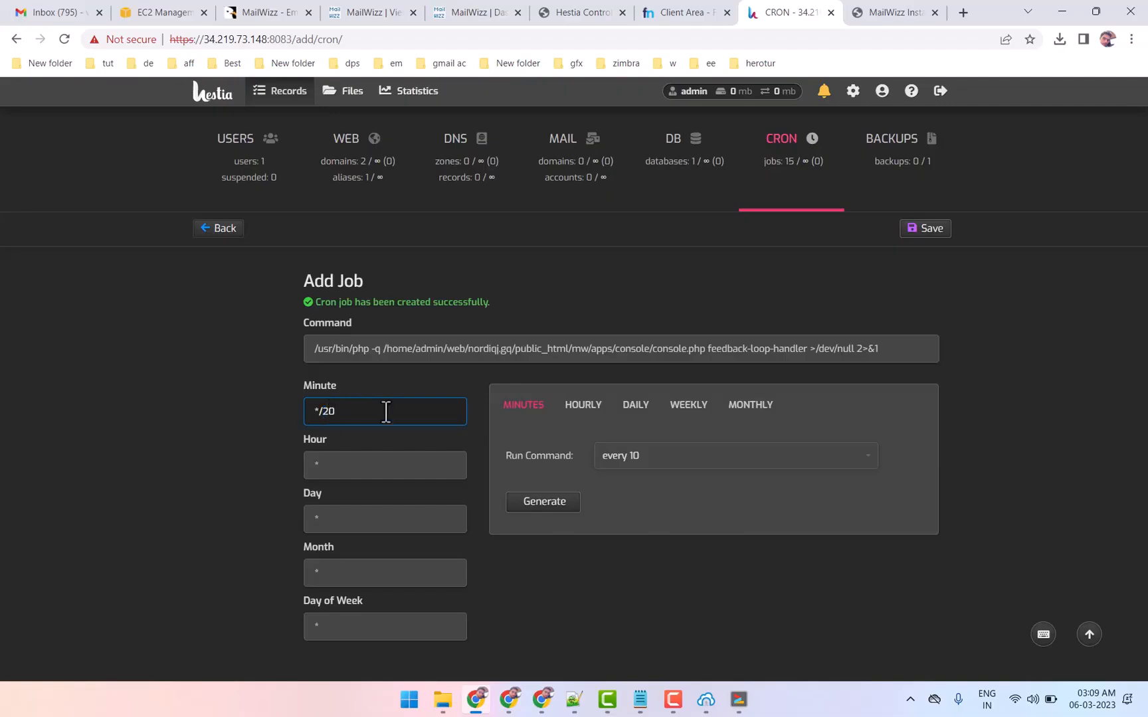
{"action": "left_click", "coordinate": [927, 228]}
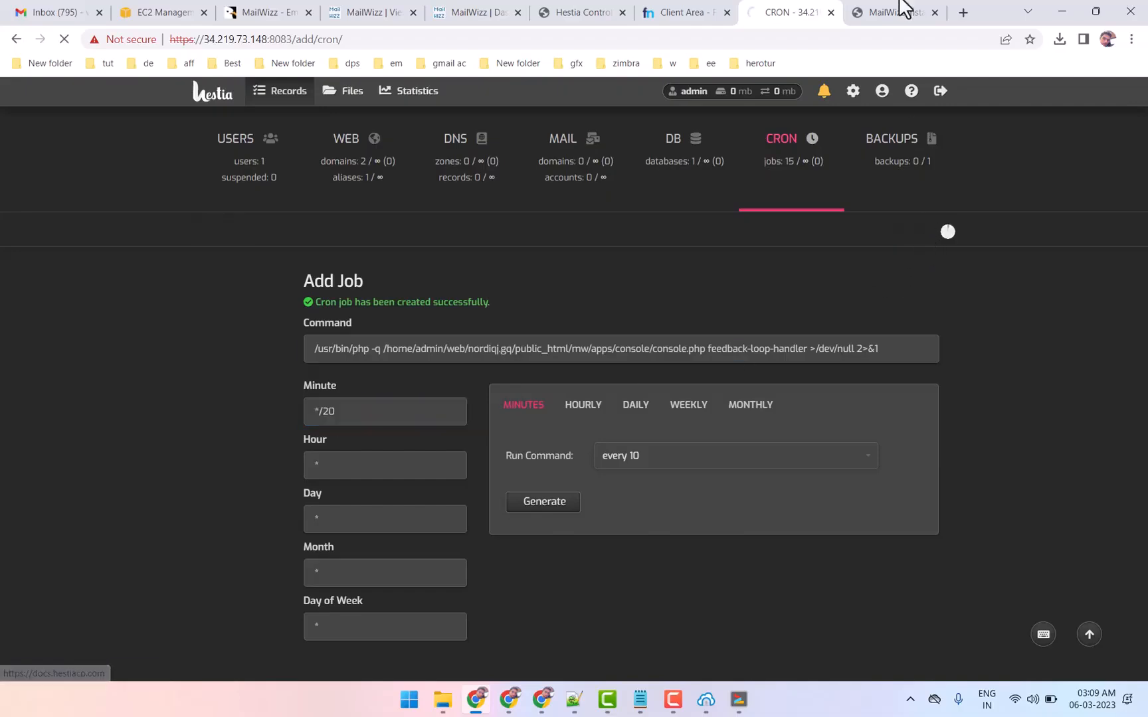
Copy the delivery/bounce processor command (process-delivery-and-bounce-log) from the MailWizz installer page
{"action": "left_click", "coordinate": [894, 12]}
{"action": "left_click_drag", "start_coordinate": [273, 412], "coordinate": [936, 411]}
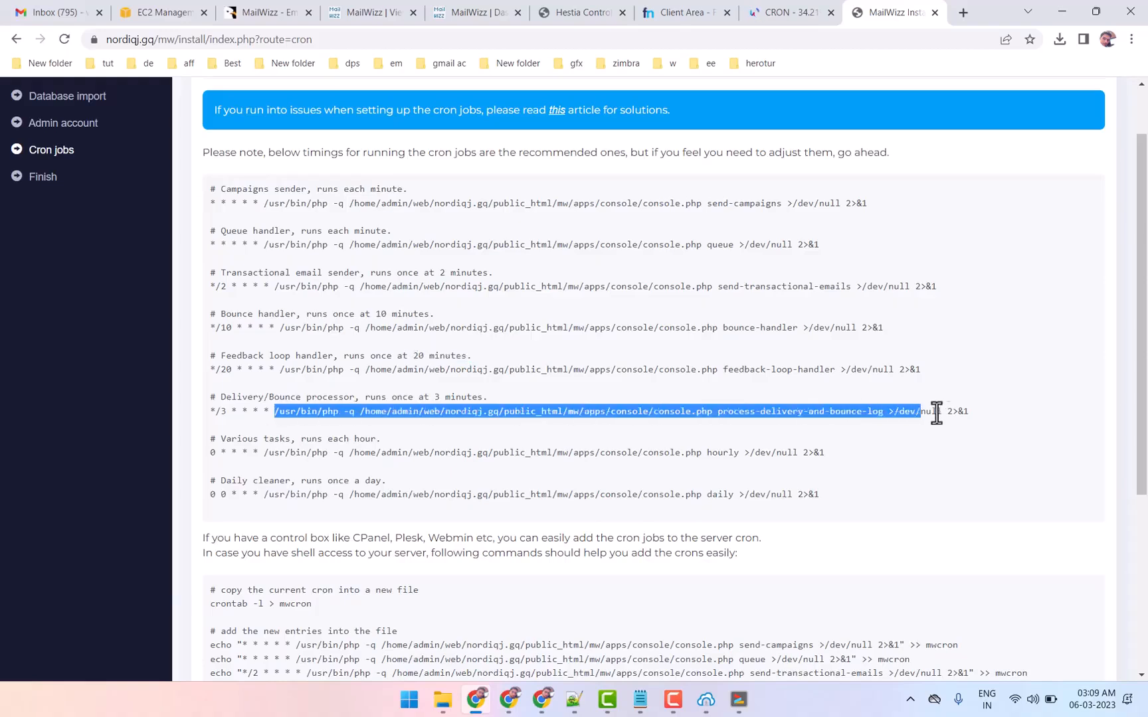
{"action": "right_click", "coordinate": [498, 403]}
{"action": "left_click", "coordinate": [280, 403]}
{"action": "left_click_drag", "start_coordinate": [273, 412], "coordinate": [970, 412]}
Create a Hestia cron job for the copied process-delivery-and-bounce-log command with minute value */3 and all other fields *, and save it
{"action": "left_click", "coordinate": [796, 6]}
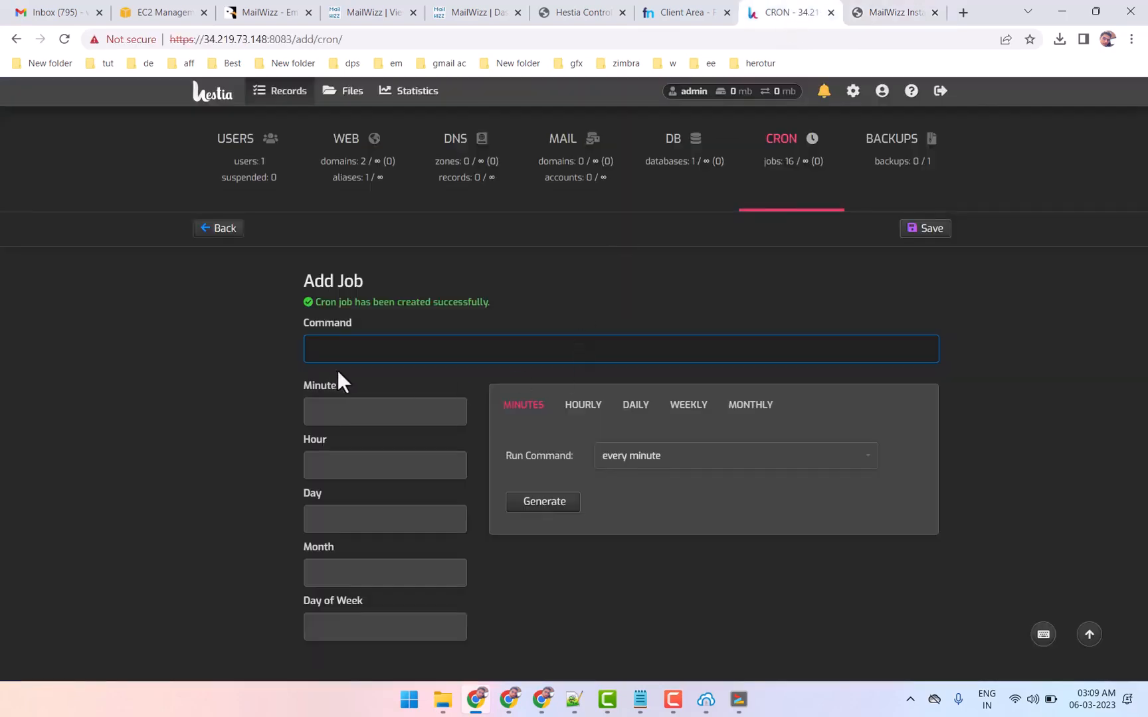
{"action": "key", "text": "ctrl+v"}
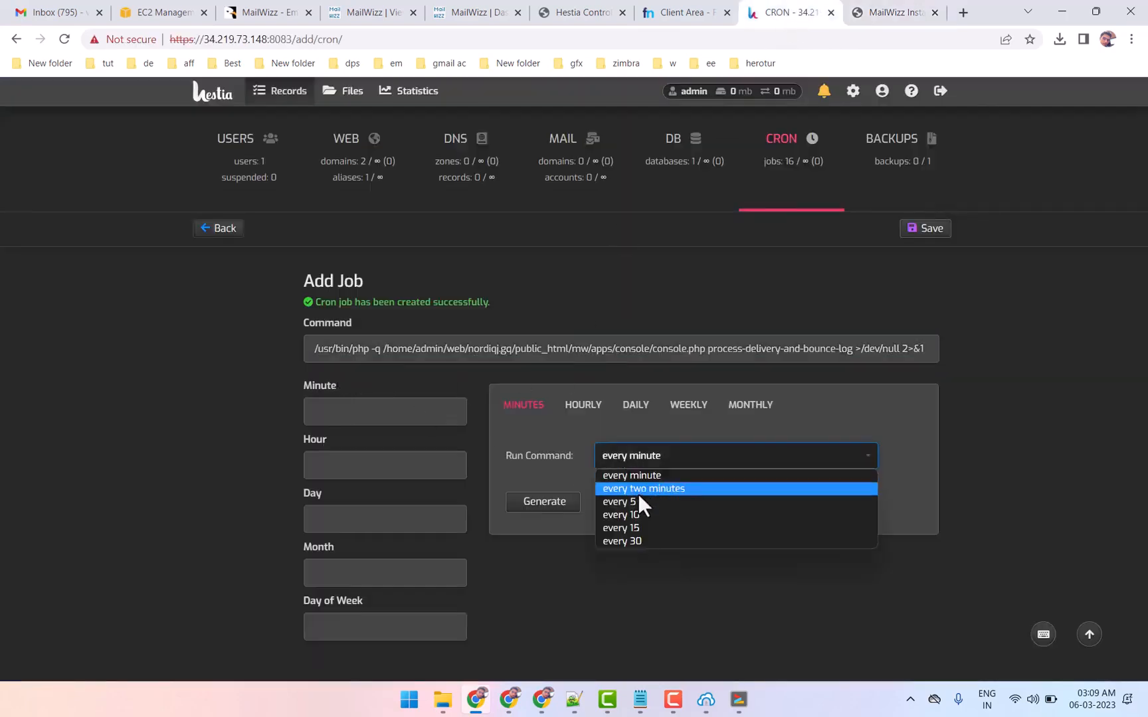
{"action": "left_click", "coordinate": [638, 492]}
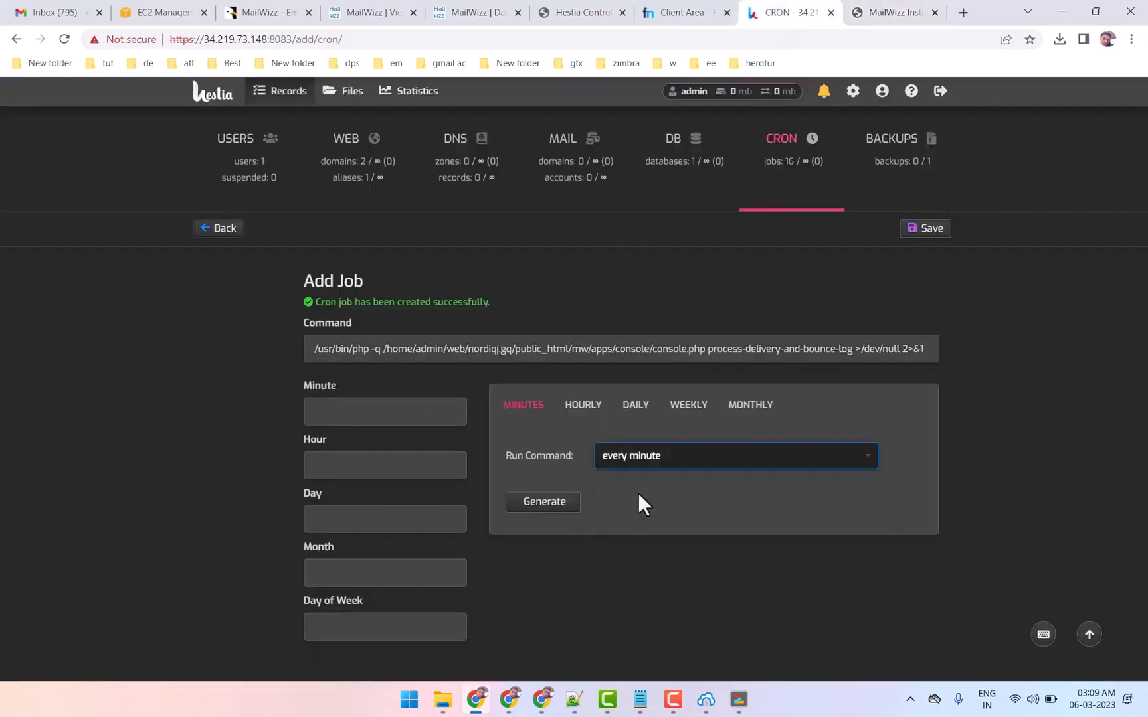
{"action": "left_click", "coordinate": [540, 502]}
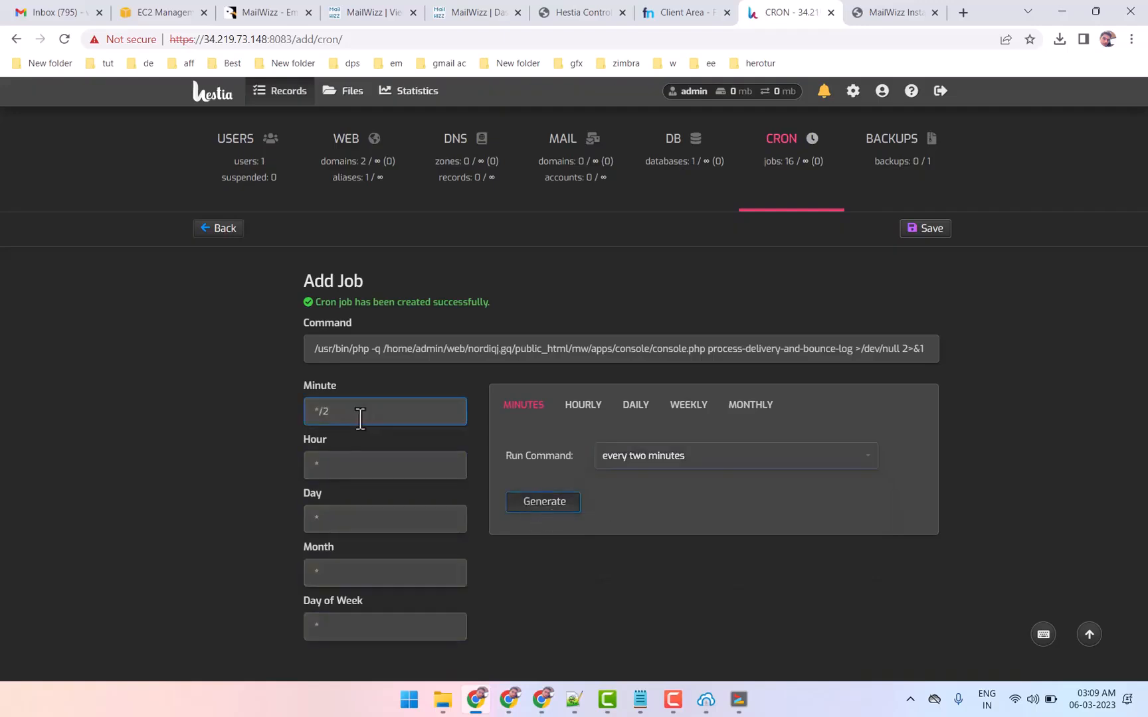
{"action": "left_click", "coordinate": [320, 412]}
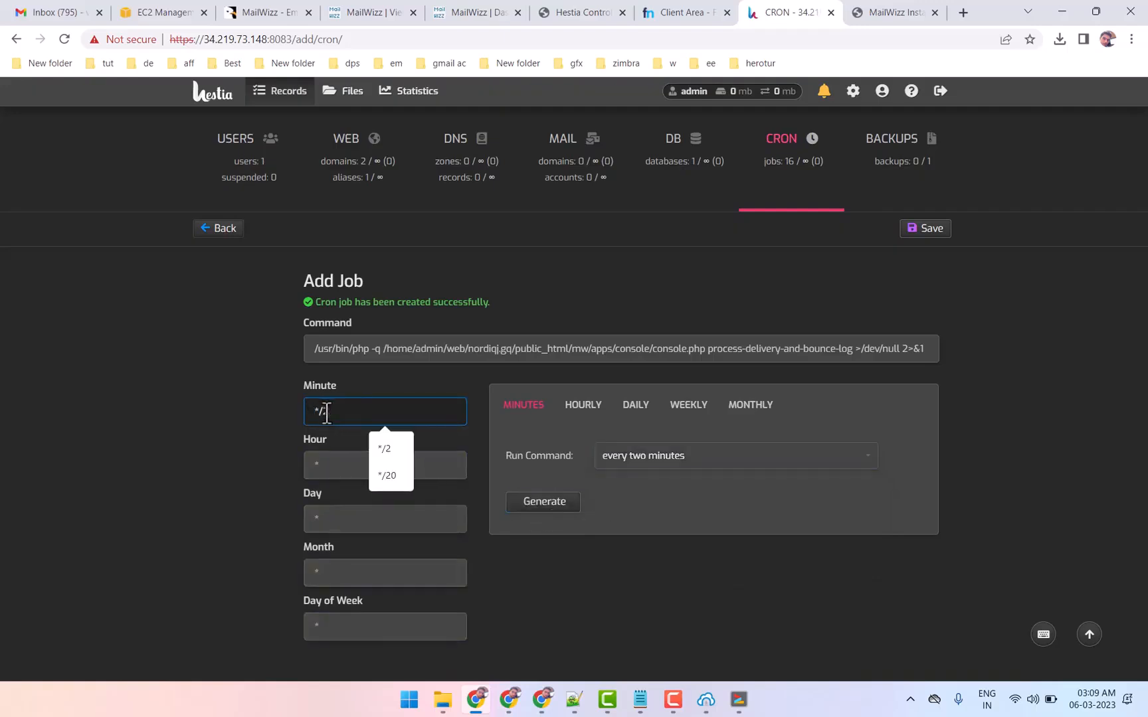
{"action": "type", "text": "3"}
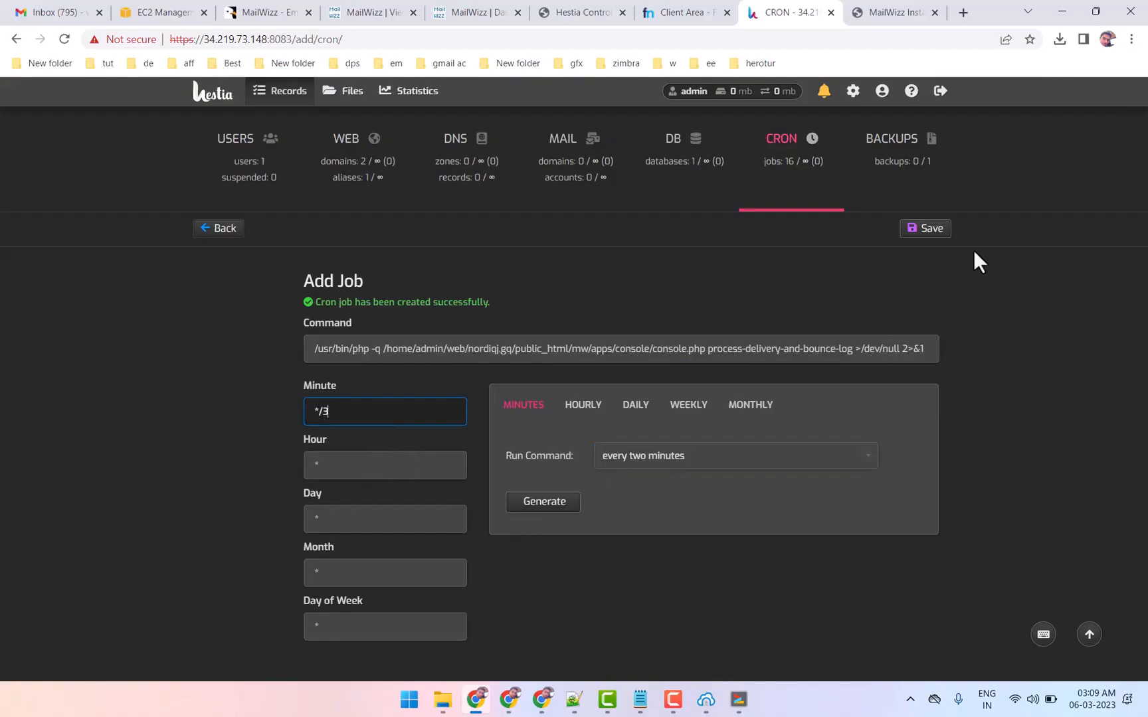
{"action": "left_click", "coordinate": [929, 228]}
Copy the installer's hourly tasks command into a new Hestia cron job scheduled for every hour at minute 0 and save it
{"action": "left_click", "coordinate": [890, 11]}
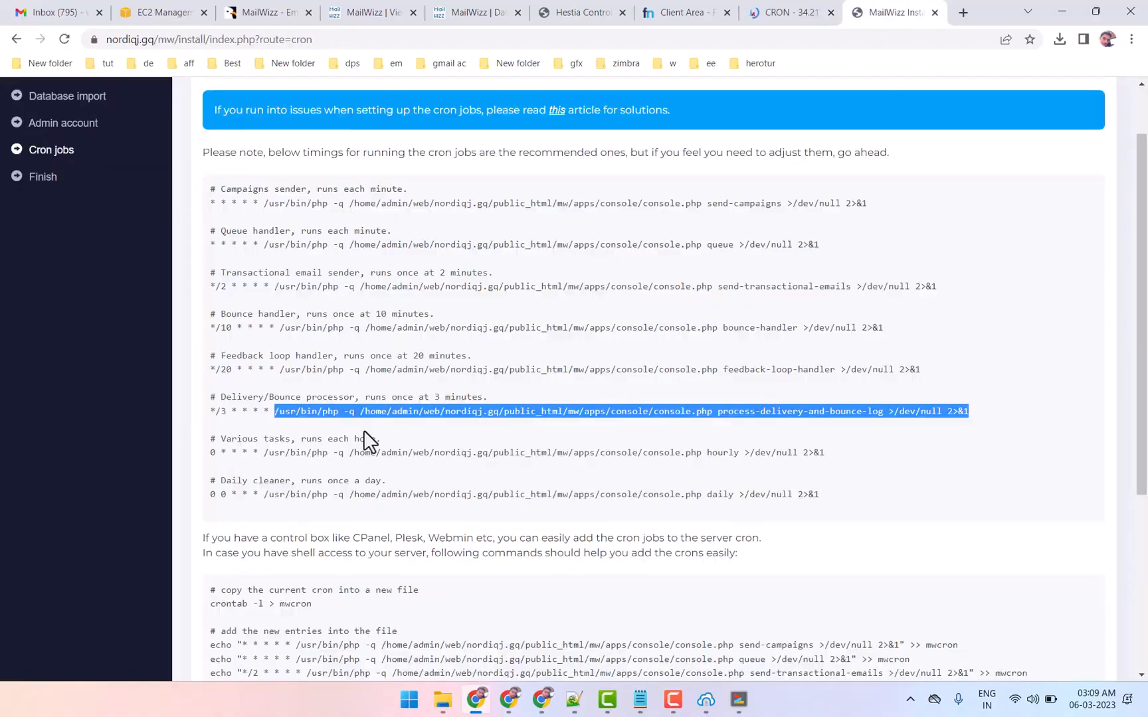
{"action": "left_click_drag", "start_coordinate": [264, 452], "coordinate": [830, 453]}
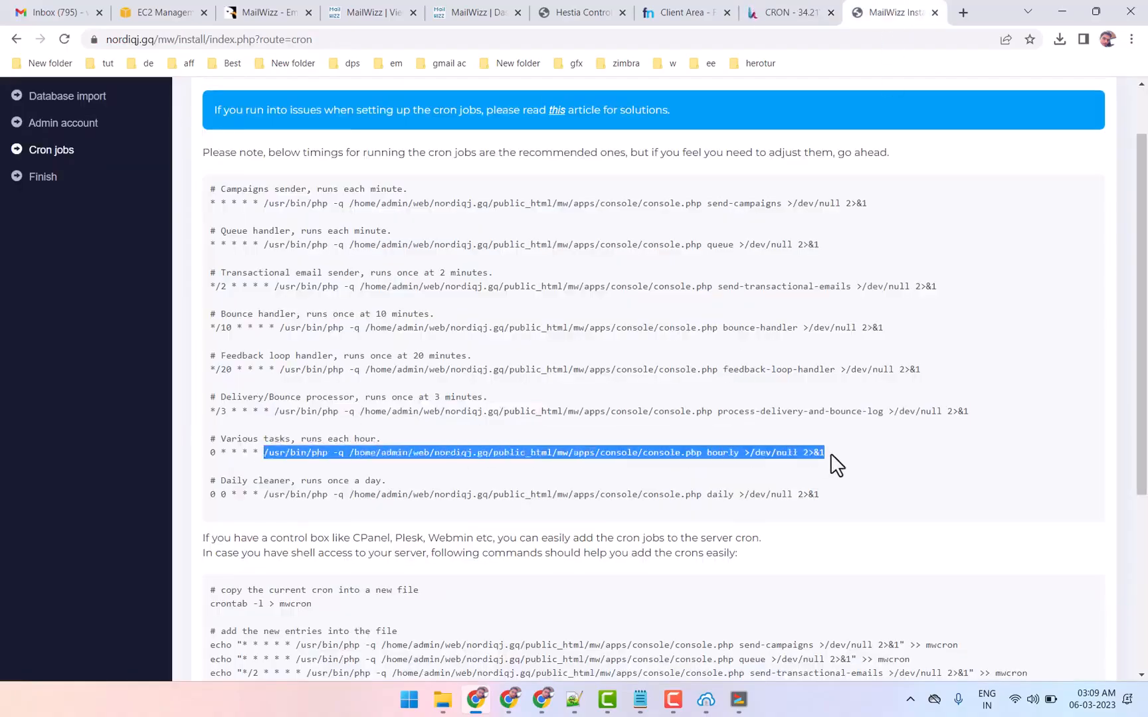
{"action": "right_click", "coordinate": [791, 454]}
{"action": "left_click", "coordinate": [737, 466]}
{"action": "left_click", "coordinate": [335, 442]}
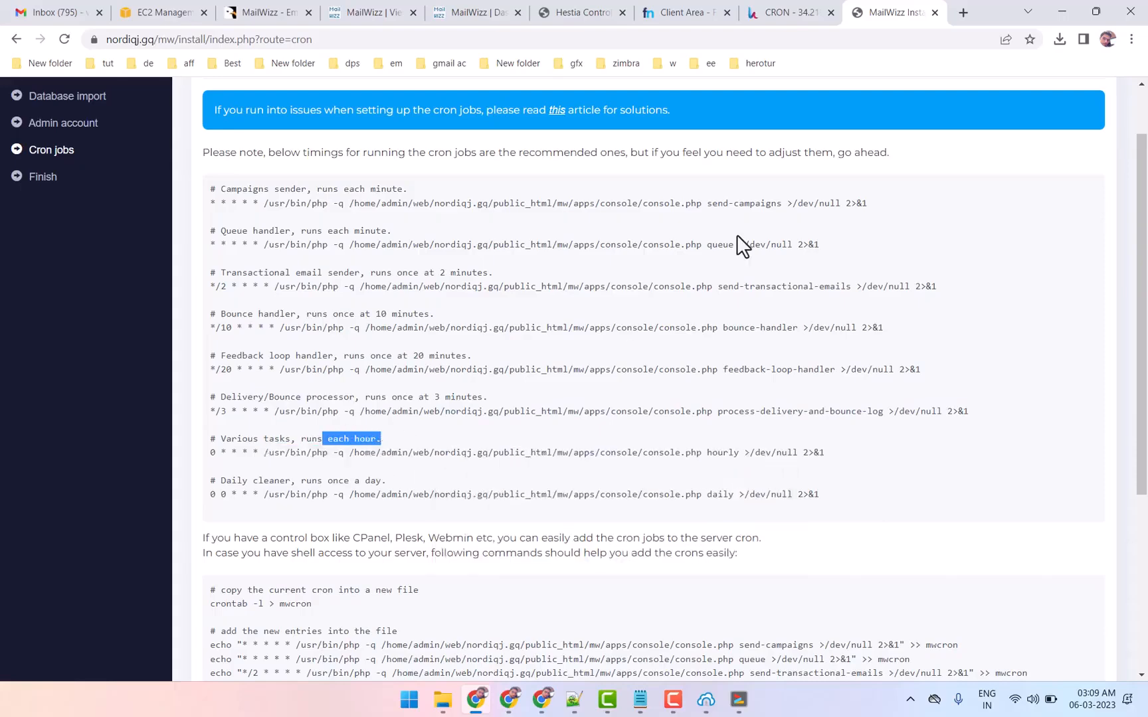
{"action": "left_click", "coordinate": [790, 12]}
{"action": "left_click", "coordinate": [607, 407]}
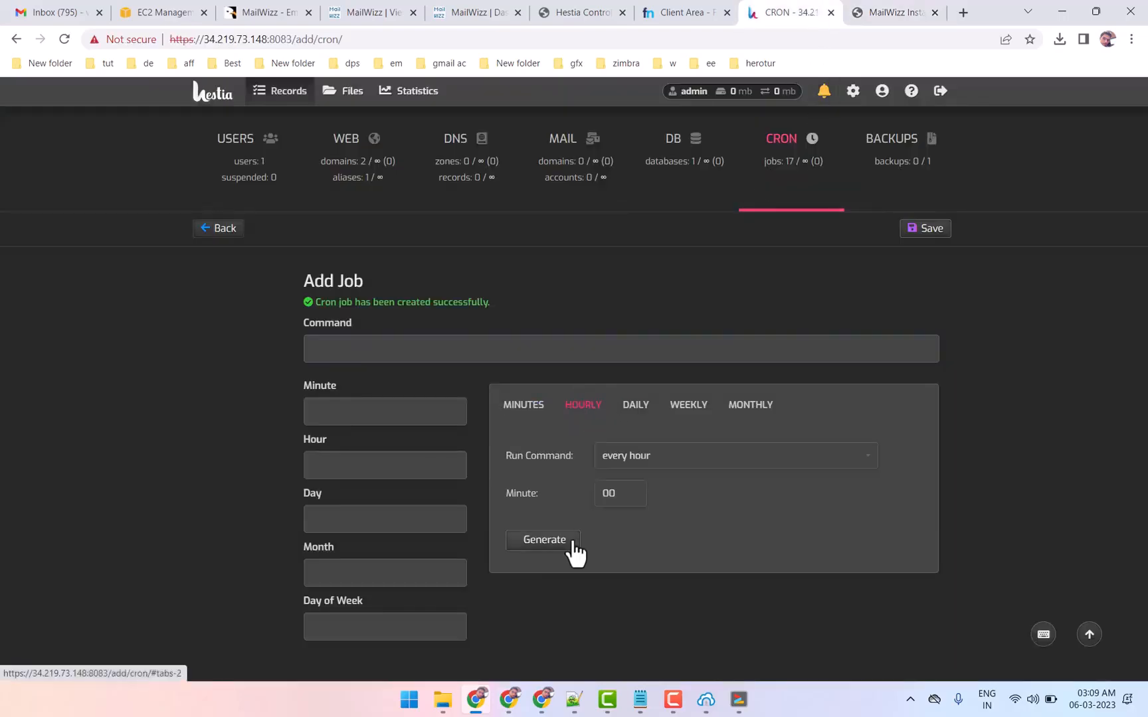
{"action": "left_click", "coordinate": [533, 550]}
{"action": "left_click", "coordinate": [371, 350]}
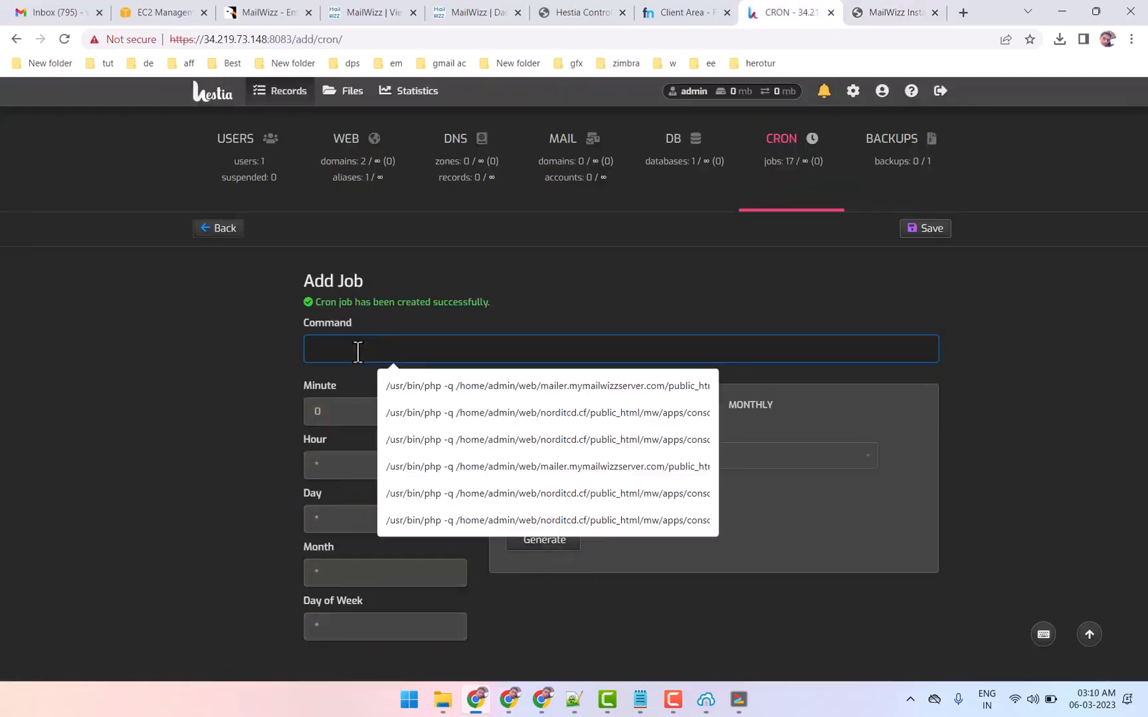
{"action": "key", "text": "ctrl+v"}
Copy the installer's daily cleaner command into a new Hestia cron job scheduled for every day at 12:00 and save it
{"action": "left_click", "coordinate": [896, 14]}
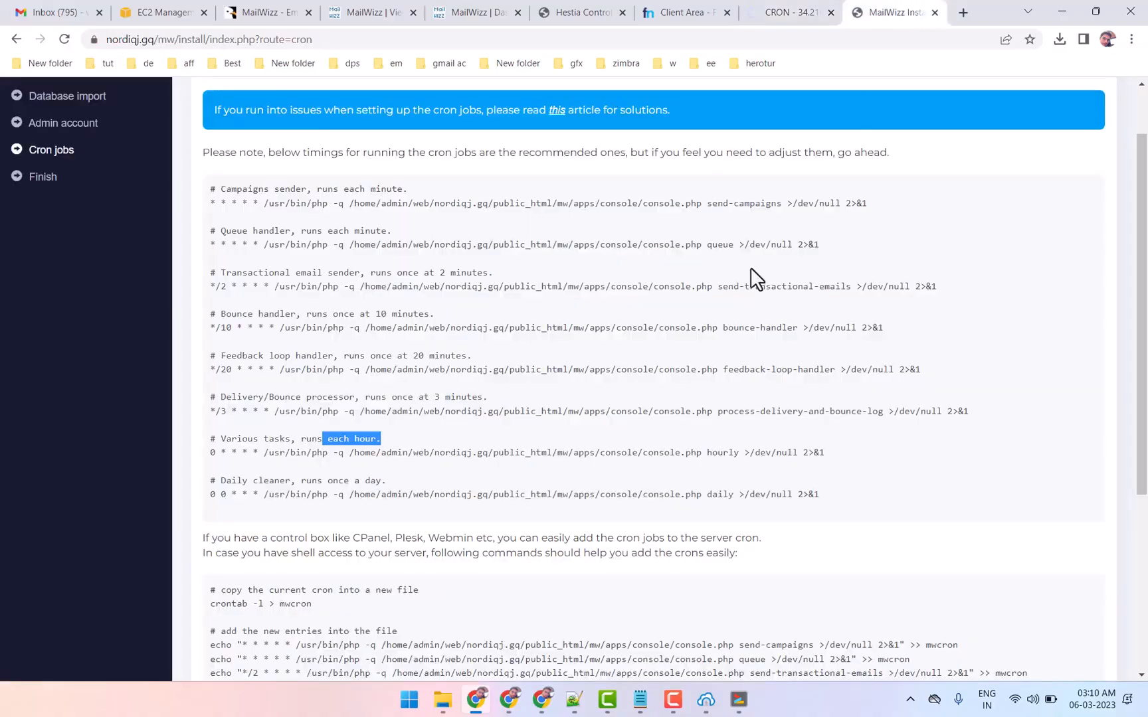
{"action": "left_click_drag", "start_coordinate": [263, 496], "coordinate": [843, 494]}
{"action": "right_click", "coordinate": [785, 500]}
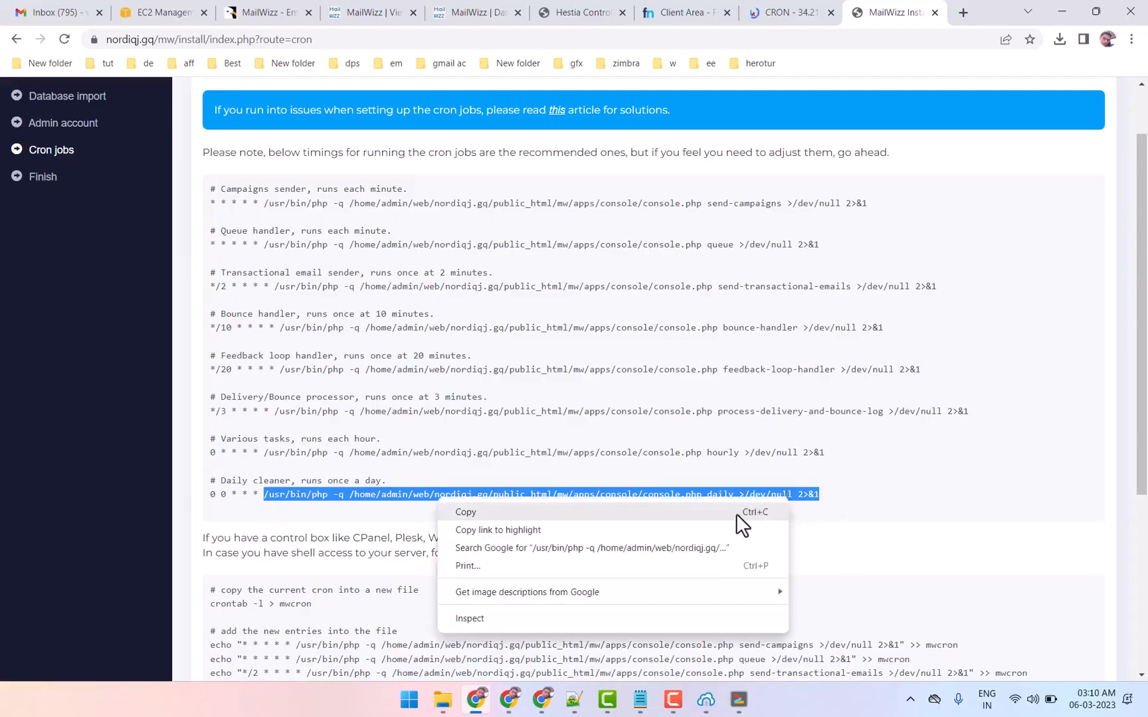
{"action": "left_click", "coordinate": [736, 512]}
{"action": "left_click", "coordinate": [794, 13]}
{"action": "left_click", "coordinate": [582, 407]}
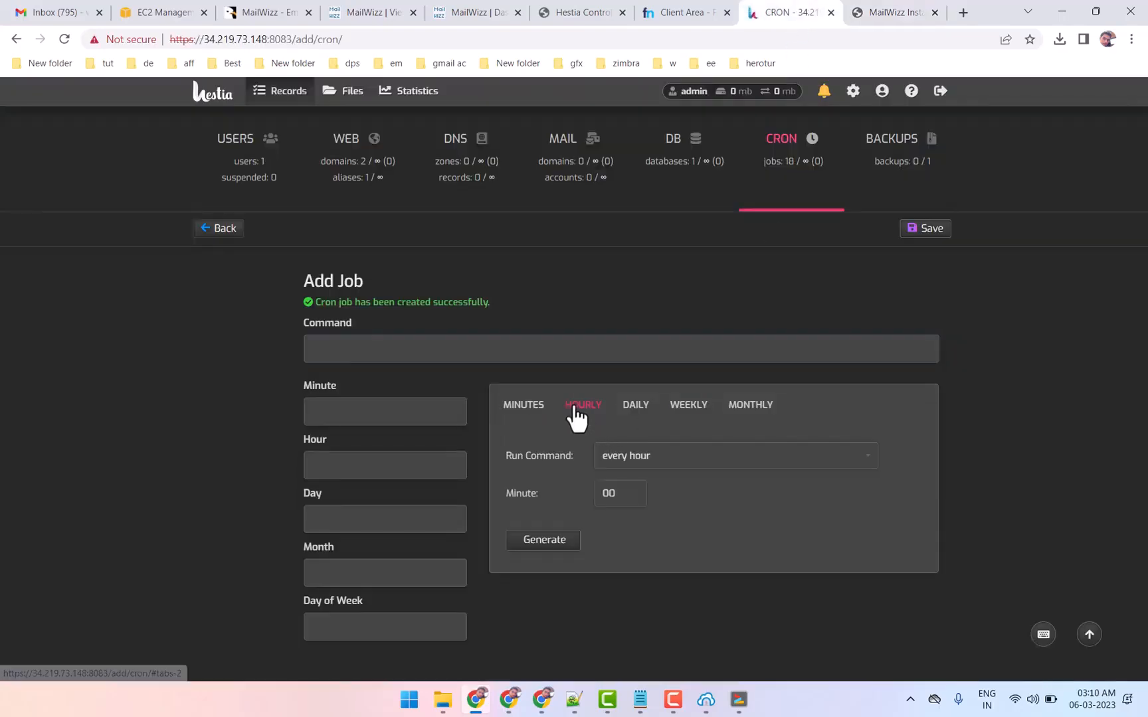
{"action": "left_click", "coordinate": [634, 407]}
{"action": "left_click", "coordinate": [543, 539]}
{"action": "left_click", "coordinate": [362, 352]}
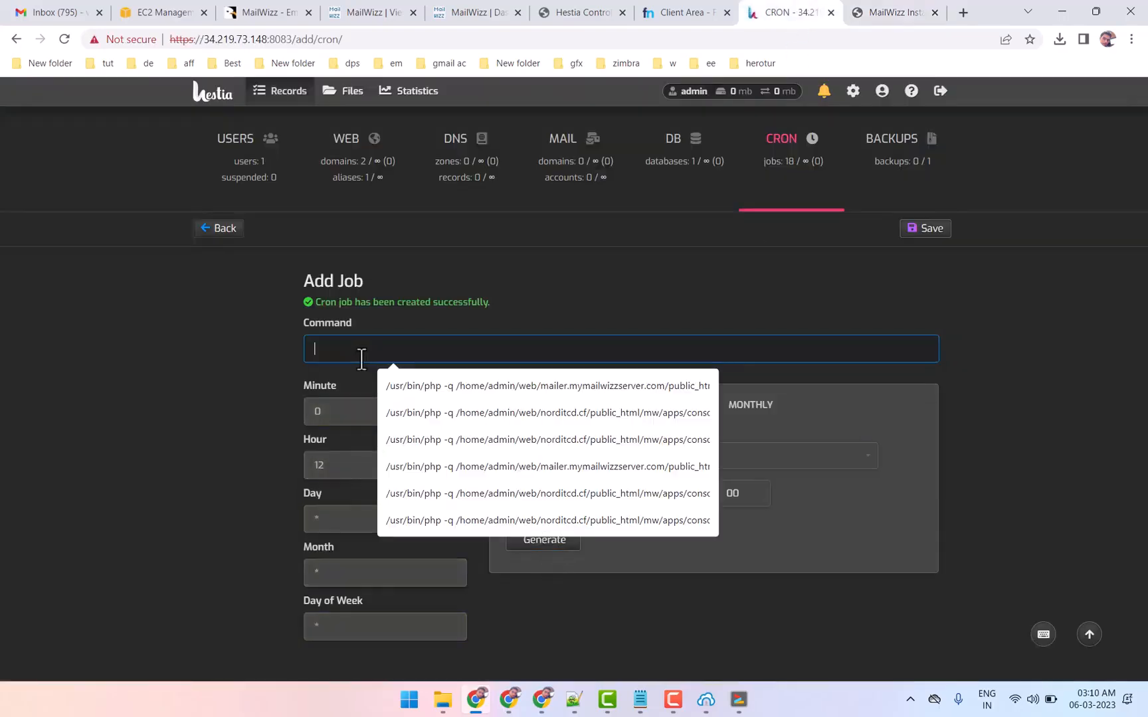
{"action": "key", "text": "ctrl+v"}
{"action": "left_click", "coordinate": [928, 228]}
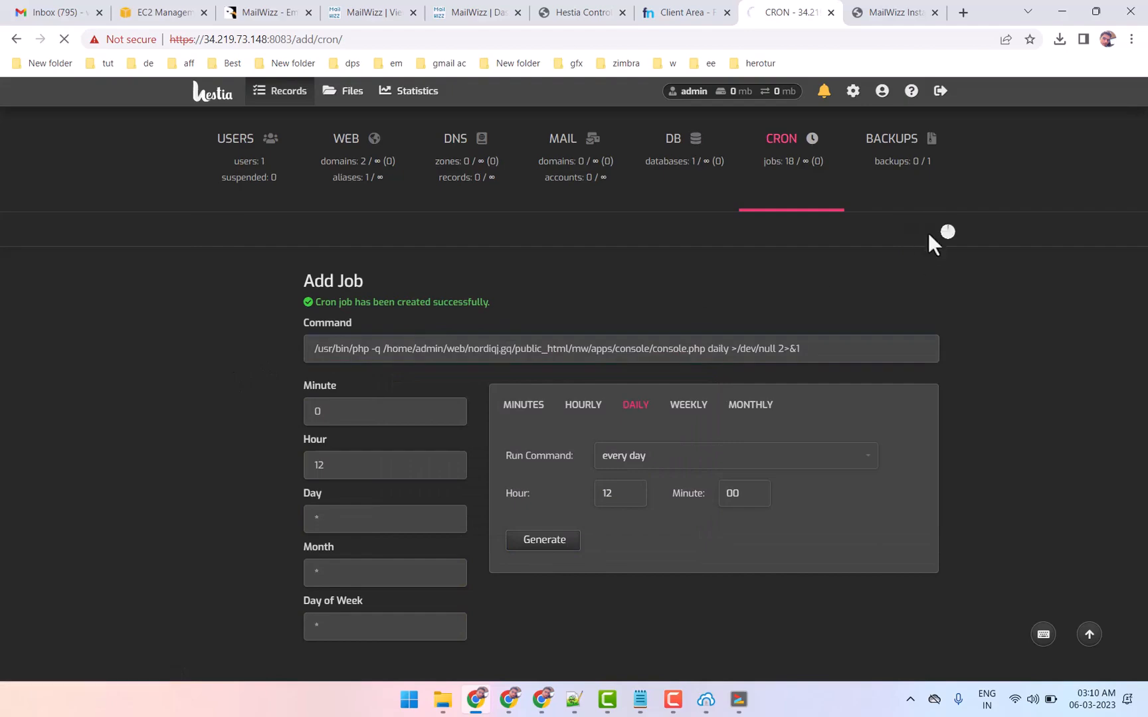
Confirm in the MailWizz installer that the cron jobs are installed and continue to the Finish page
{"action": "left_click", "coordinate": [889, 10]}
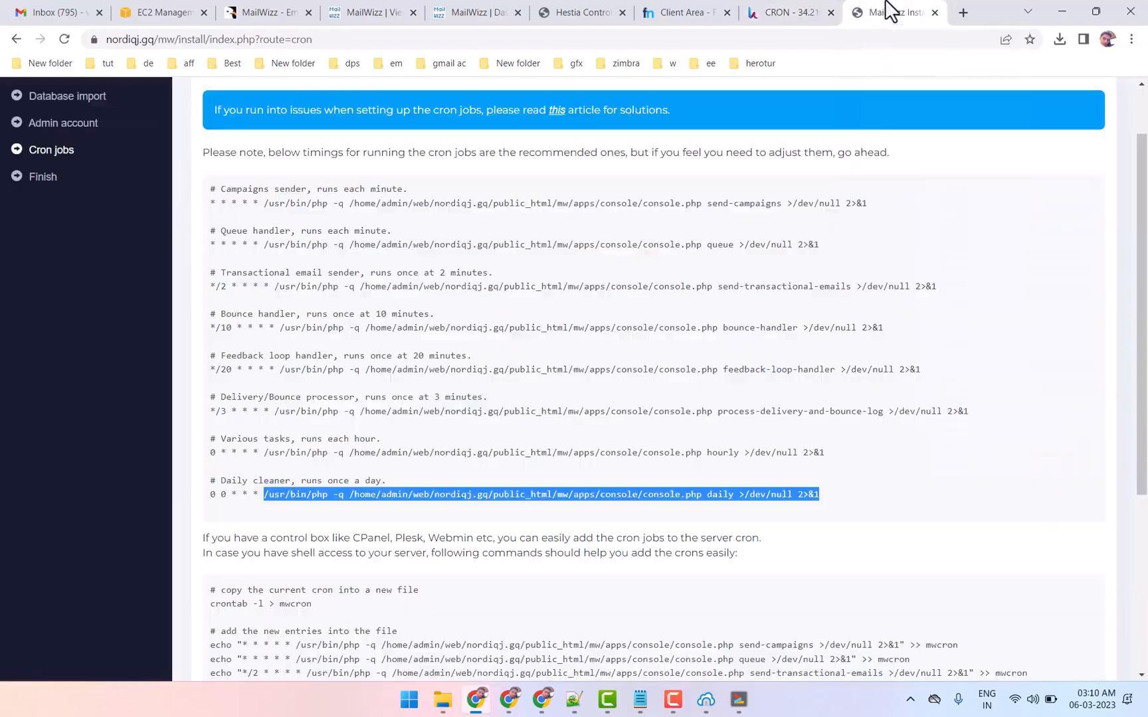
{"action": "scroll", "coordinate": [987, 427], "scroll_direction": "down", "scroll_amount": 4}
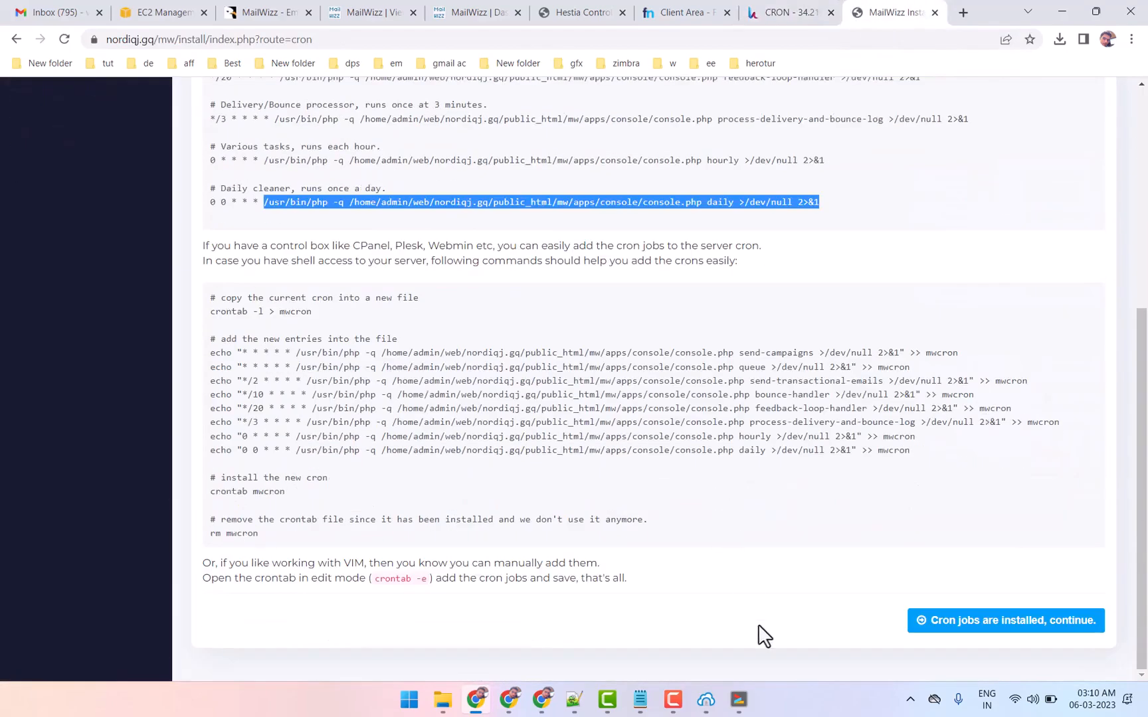
{"action": "key", "text": "alt+Tab"}
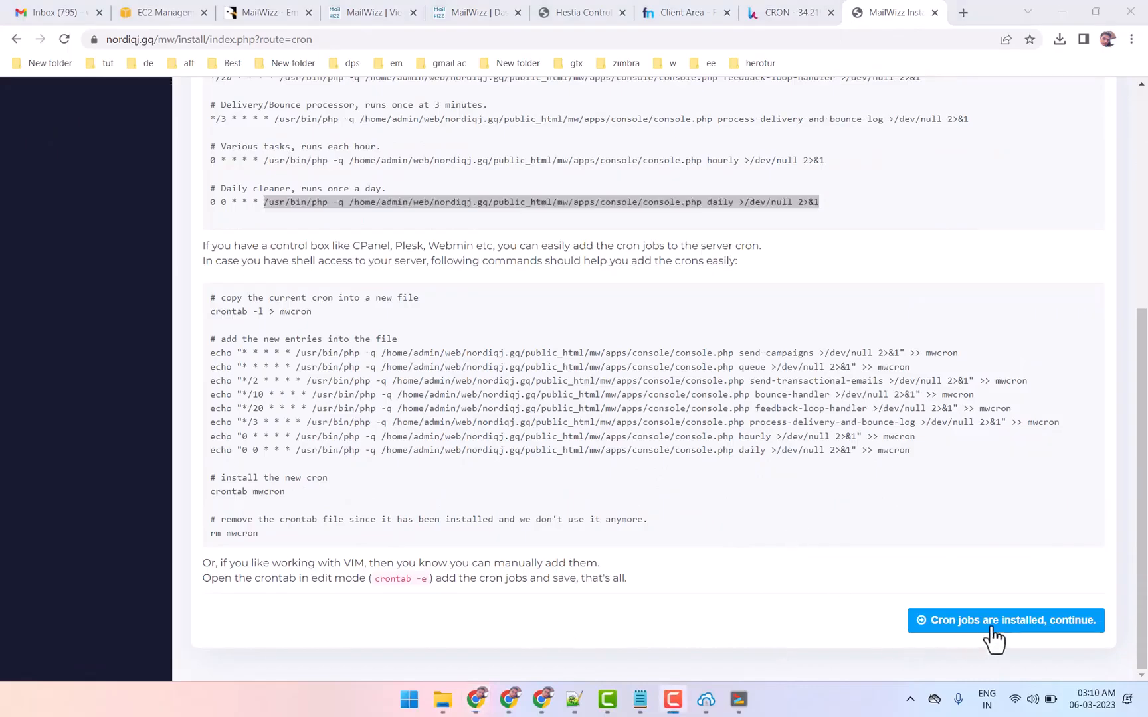
{"action": "left_click", "coordinate": [1020, 636]}
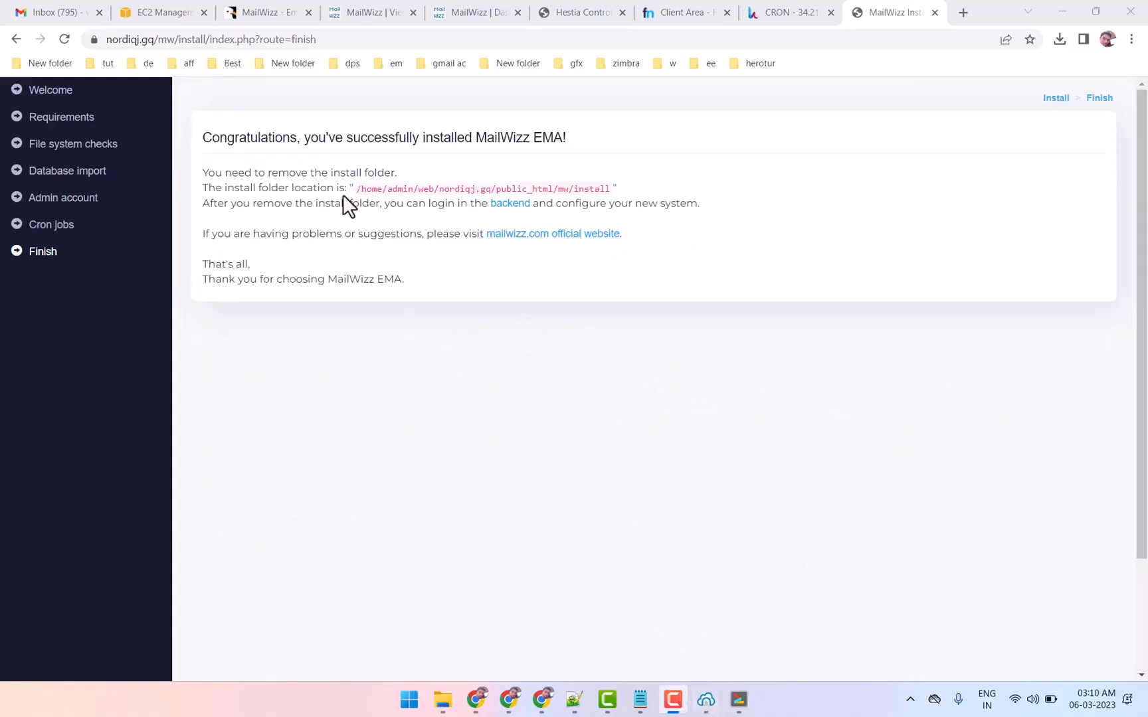
Switch to Bitvise SFTP and permanently erase the install folder inside the remote public_html/mw directory
{"action": "double_click", "coordinate": [593, 188]}
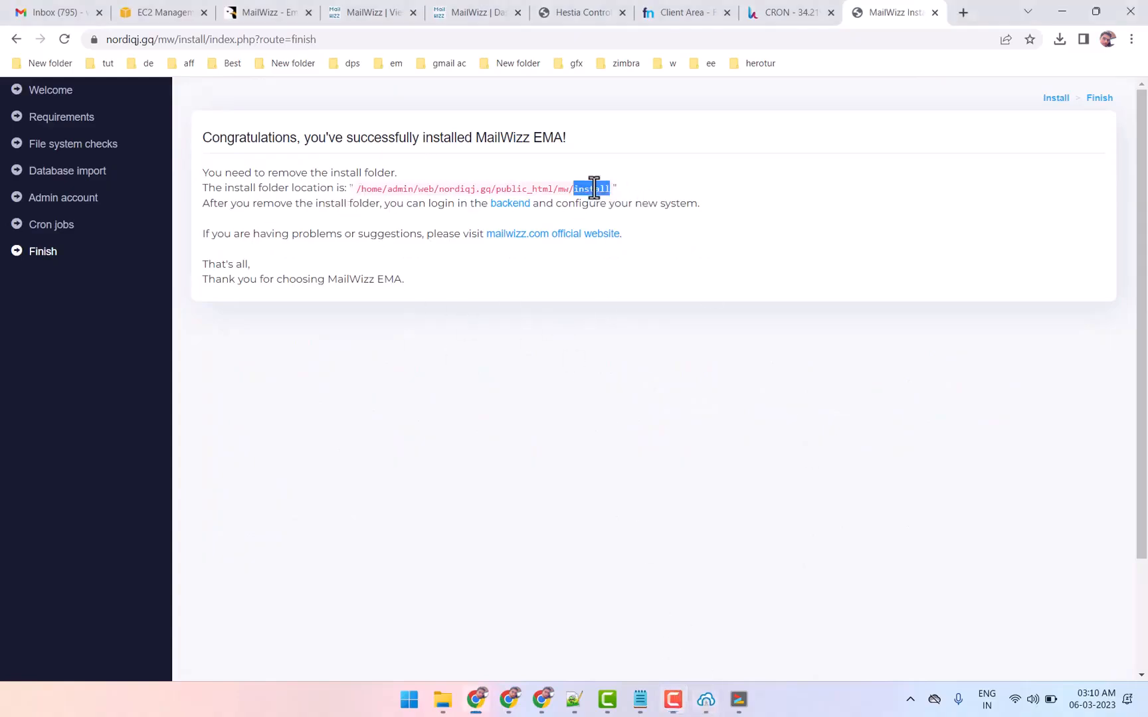
{"action": "left_click", "coordinate": [708, 700]}
{"action": "left_click", "coordinate": [778, 637]}
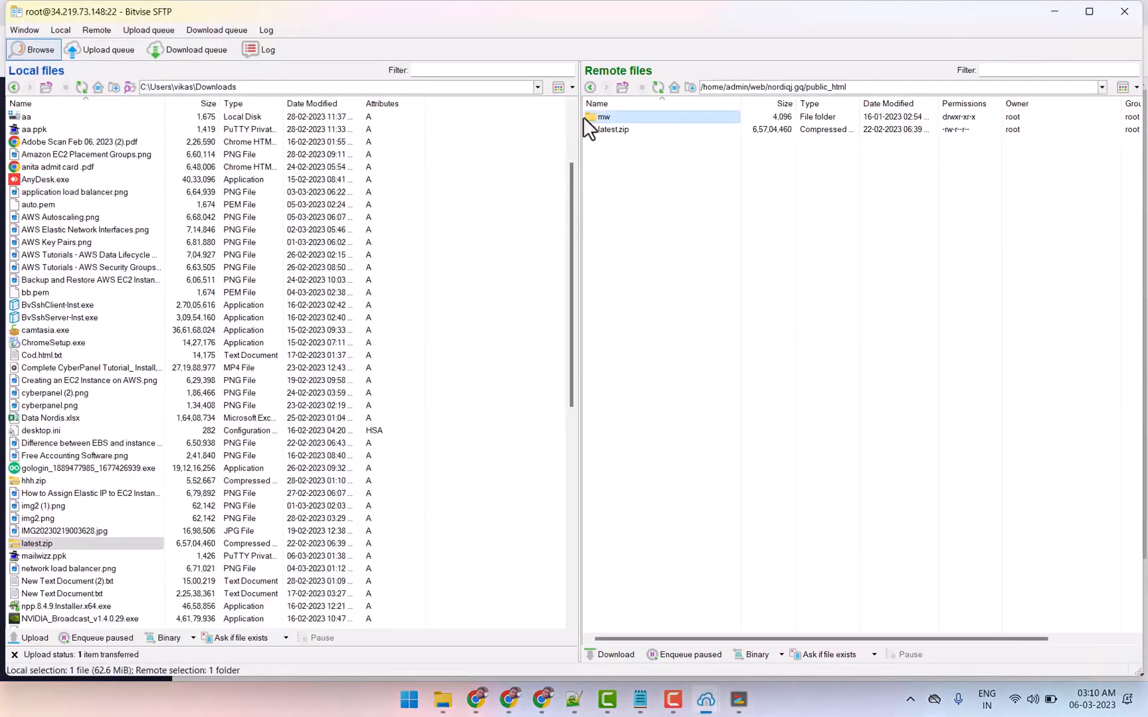
{"action": "double_click", "coordinate": [599, 117]}
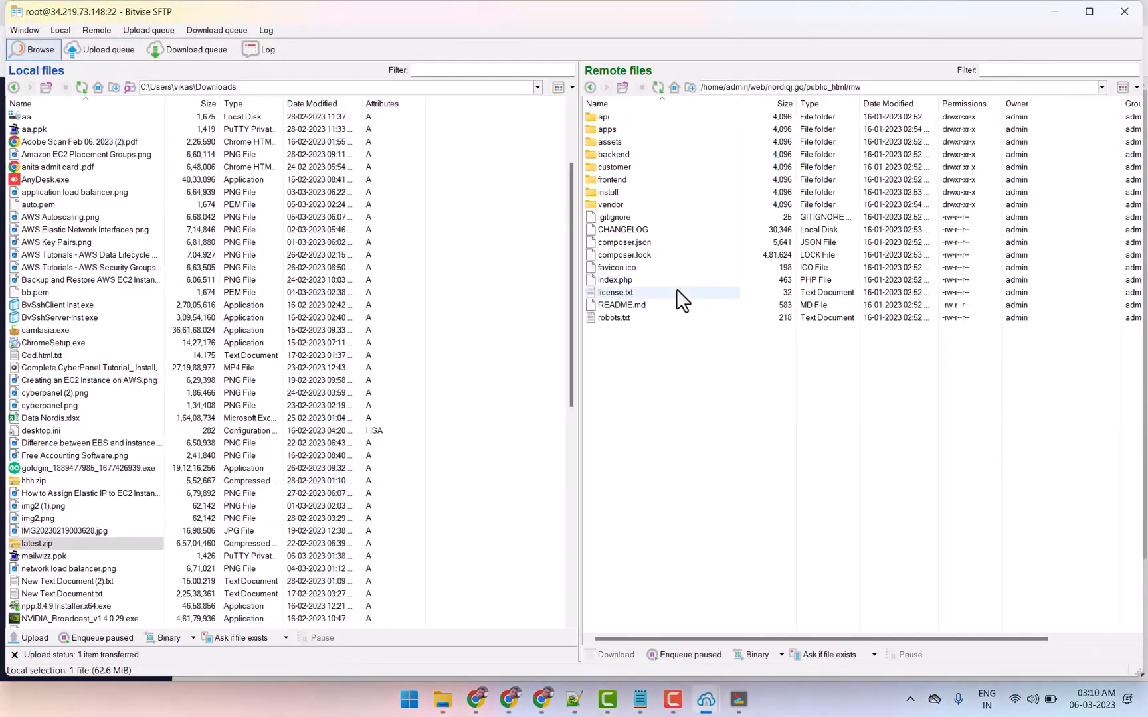
{"action": "right_click", "coordinate": [609, 192]}
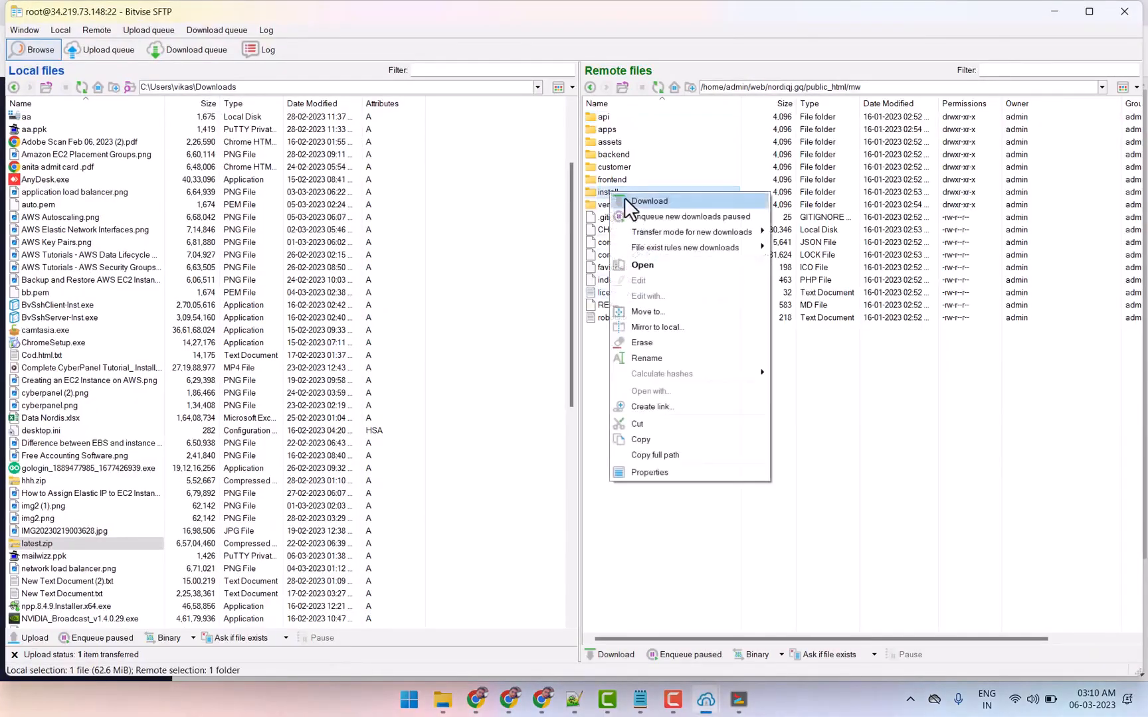
{"action": "left_click", "coordinate": [649, 343]}
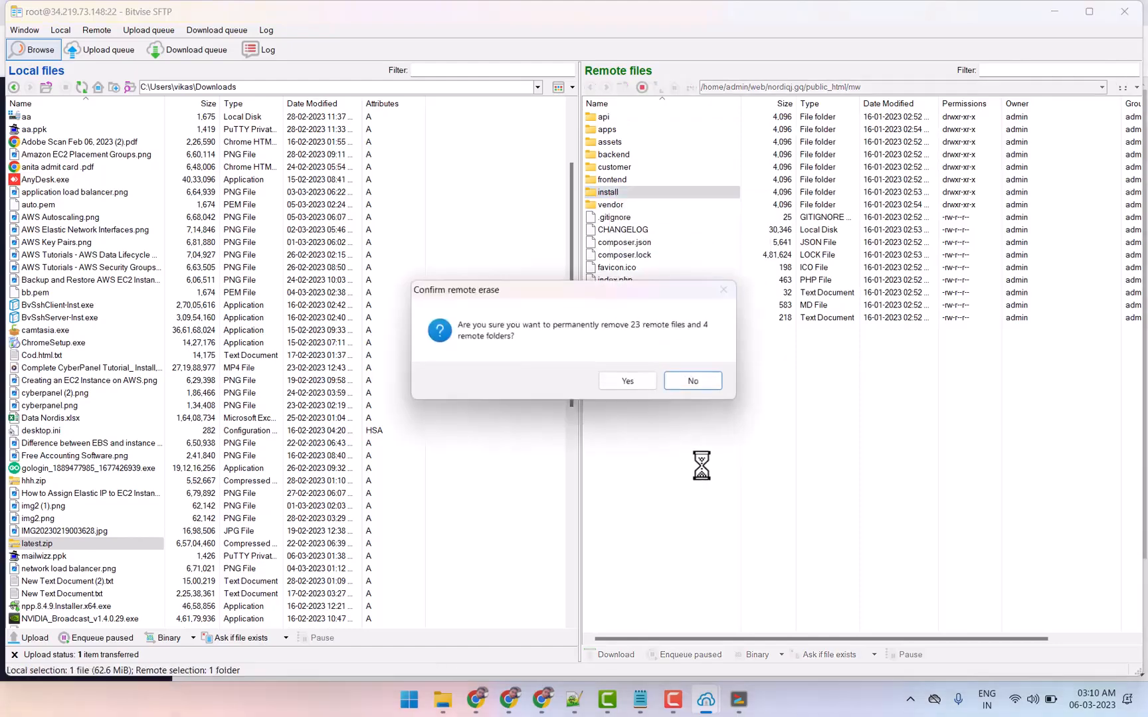
{"action": "left_click", "coordinate": [625, 380]}
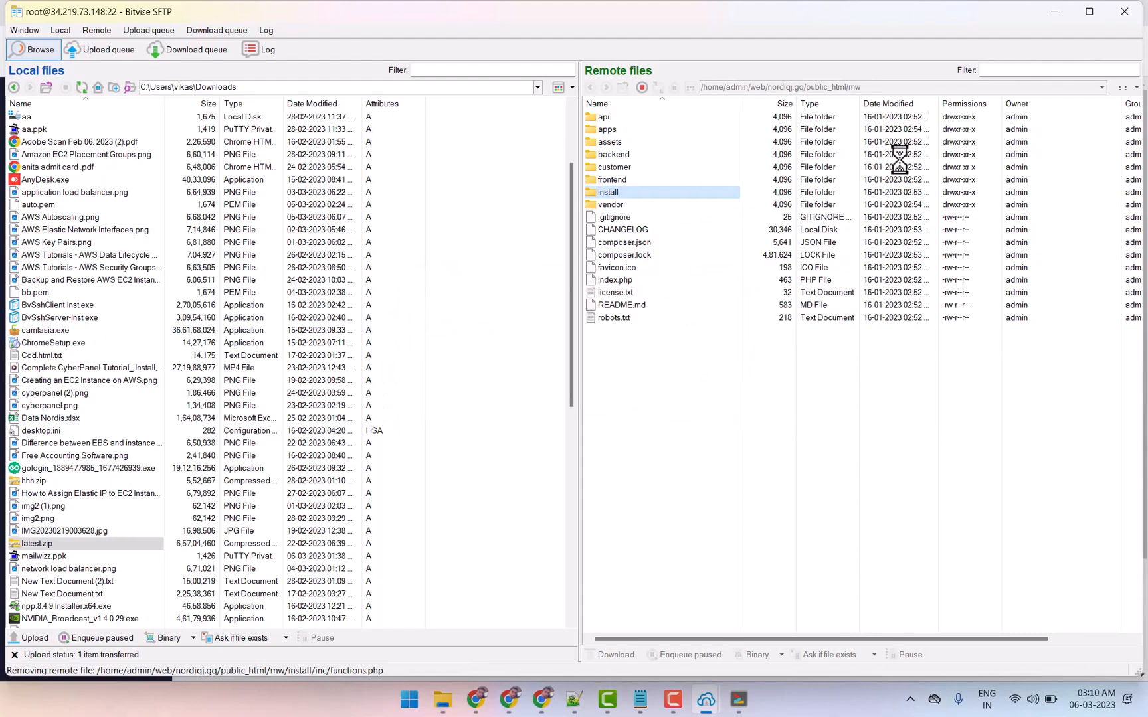
{"action": "left_click", "coordinate": [1056, 12]}
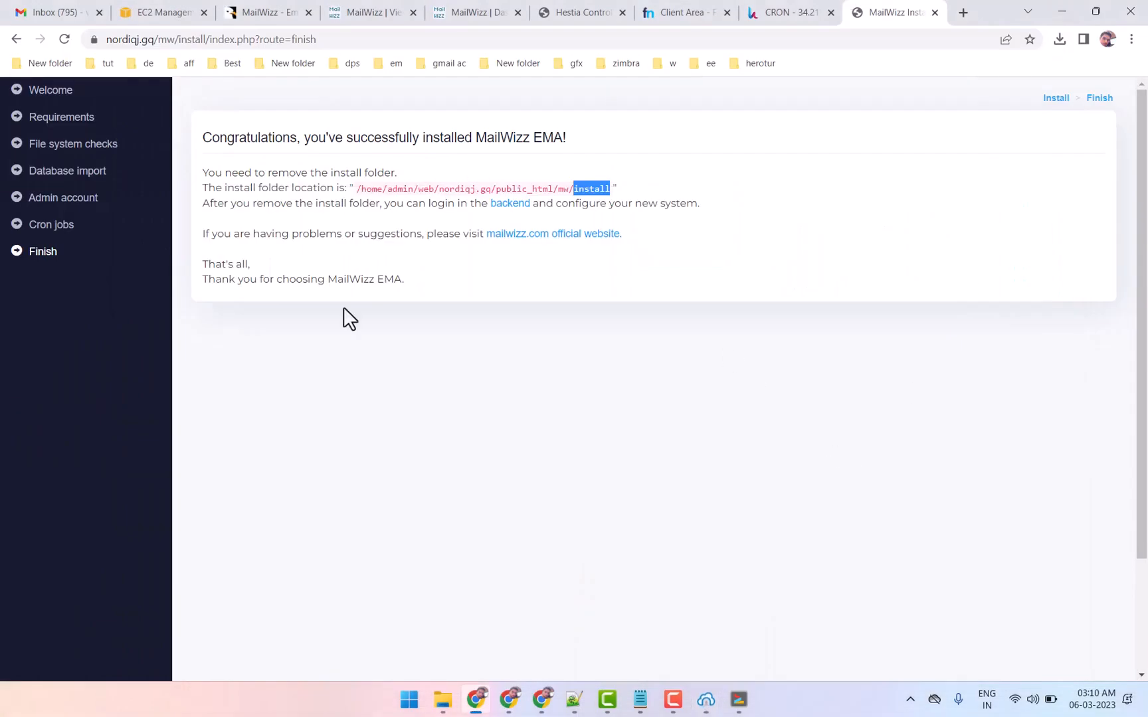
Open the MailWizz backend from the Finish page and proceed past the deceptive site warning to the sign-in form
{"action": "left_click", "coordinate": [504, 205]}
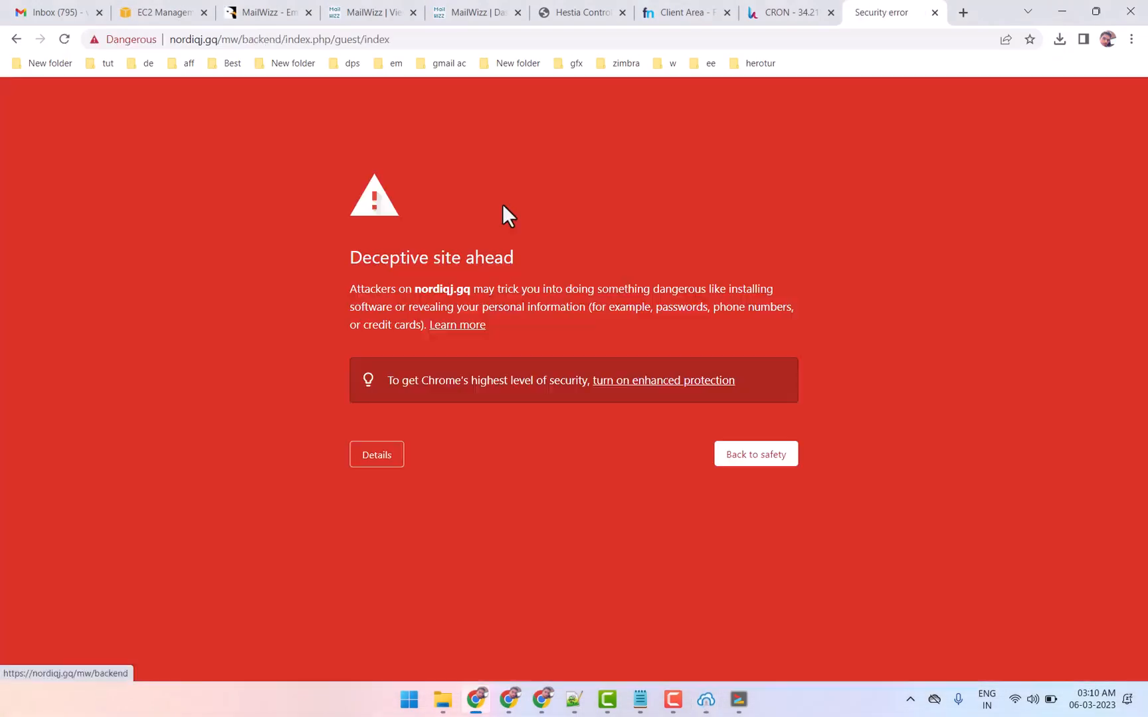
{"action": "left_click", "coordinate": [392, 461]}
{"action": "left_click", "coordinate": [388, 570]}
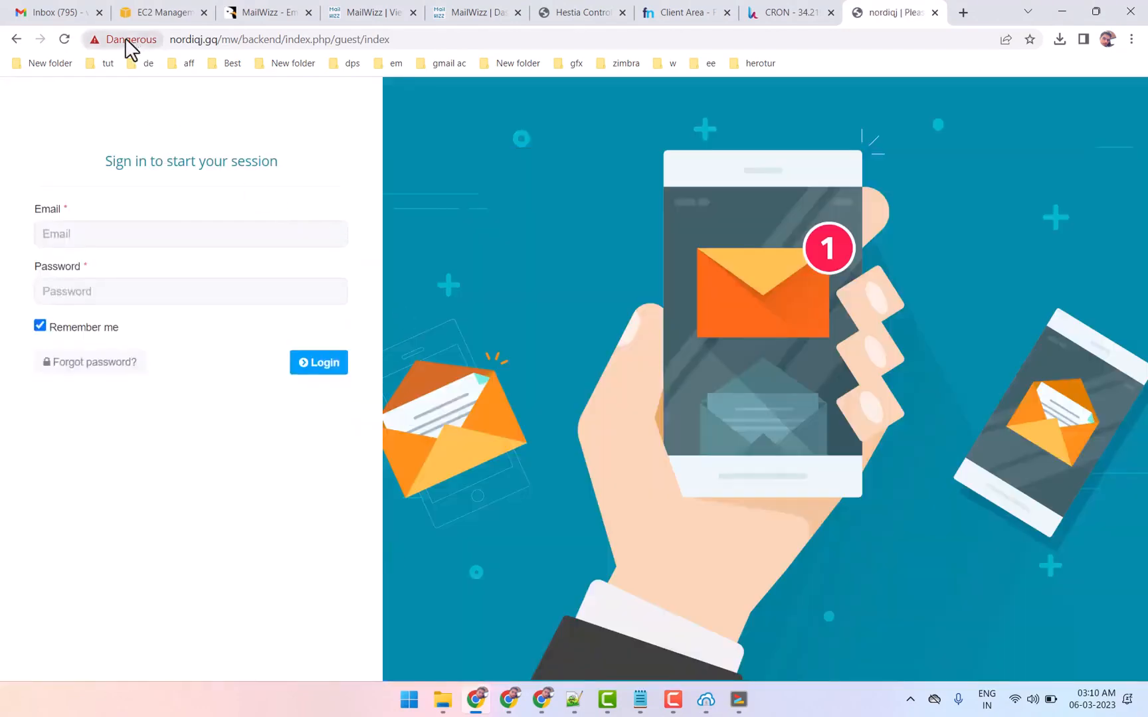
{"action": "left_click", "coordinate": [126, 40]}
{"action": "left_click", "coordinate": [303, 69]}
{"action": "left_click", "coordinate": [107, 234]}
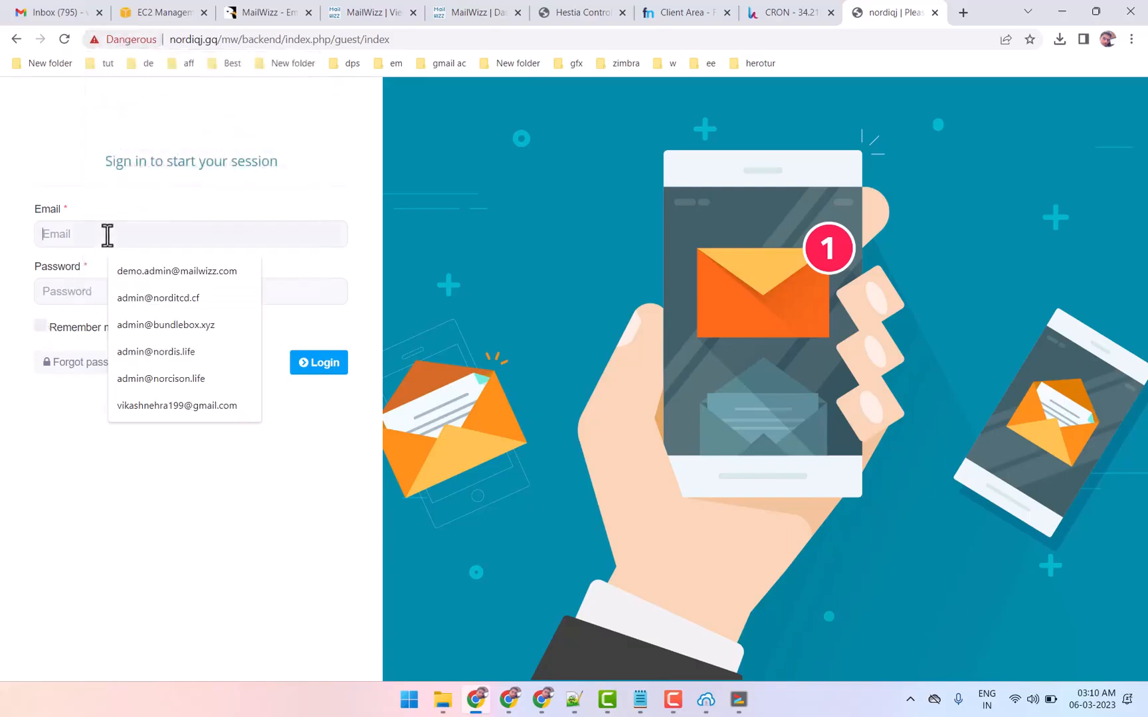
{"action": "left_click", "coordinate": [87, 194]}
{"action": "left_click_drag", "start_coordinate": [27, 199], "coordinate": [81, 222]}
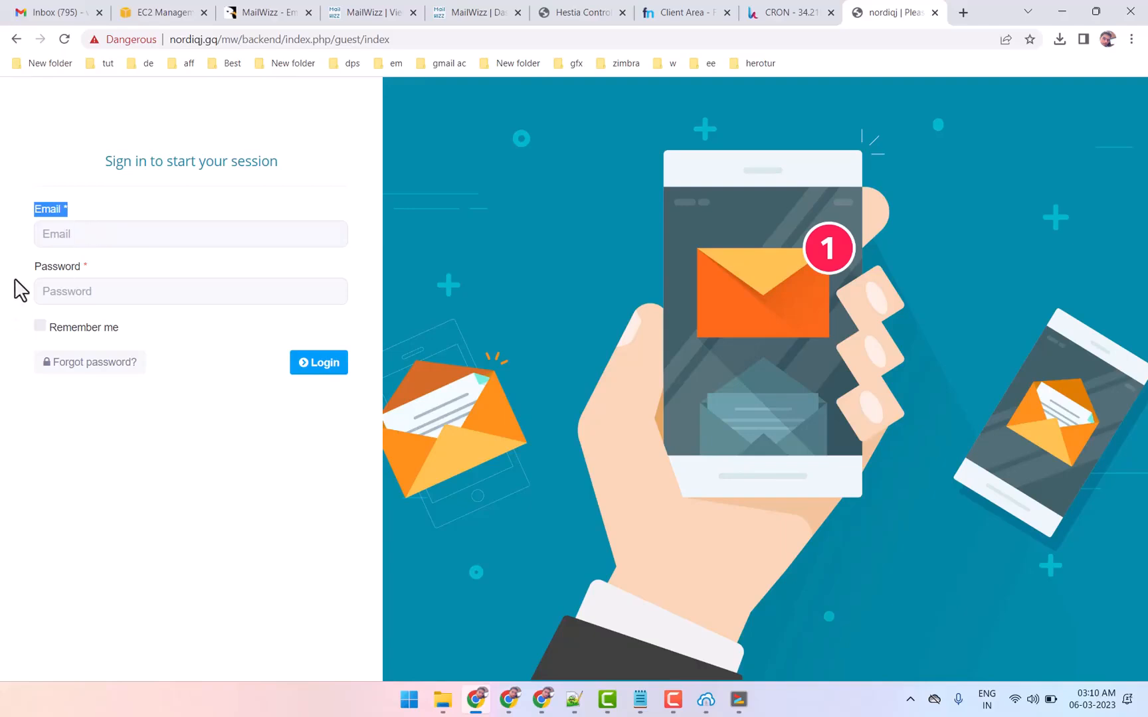
{"action": "left_click_drag", "start_coordinate": [20, 290], "coordinate": [133, 274]}
{"action": "left_click", "coordinate": [116, 270]}
Check the saved password in the Notepad notes and paste it into the backend sign-in form's Password field
{"action": "left_click", "coordinate": [640, 702]}
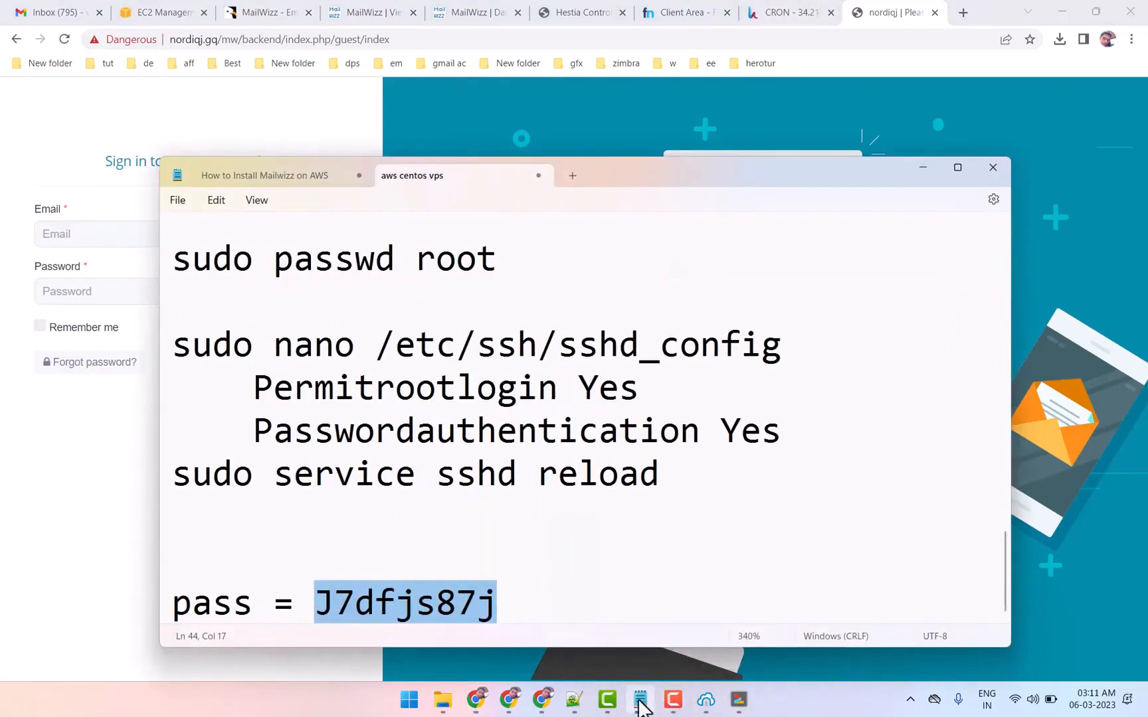
{"action": "left_click", "coordinate": [640, 702]}
{"action": "left_click", "coordinate": [110, 290]}
{"action": "key", "text": "ctrl+v"}
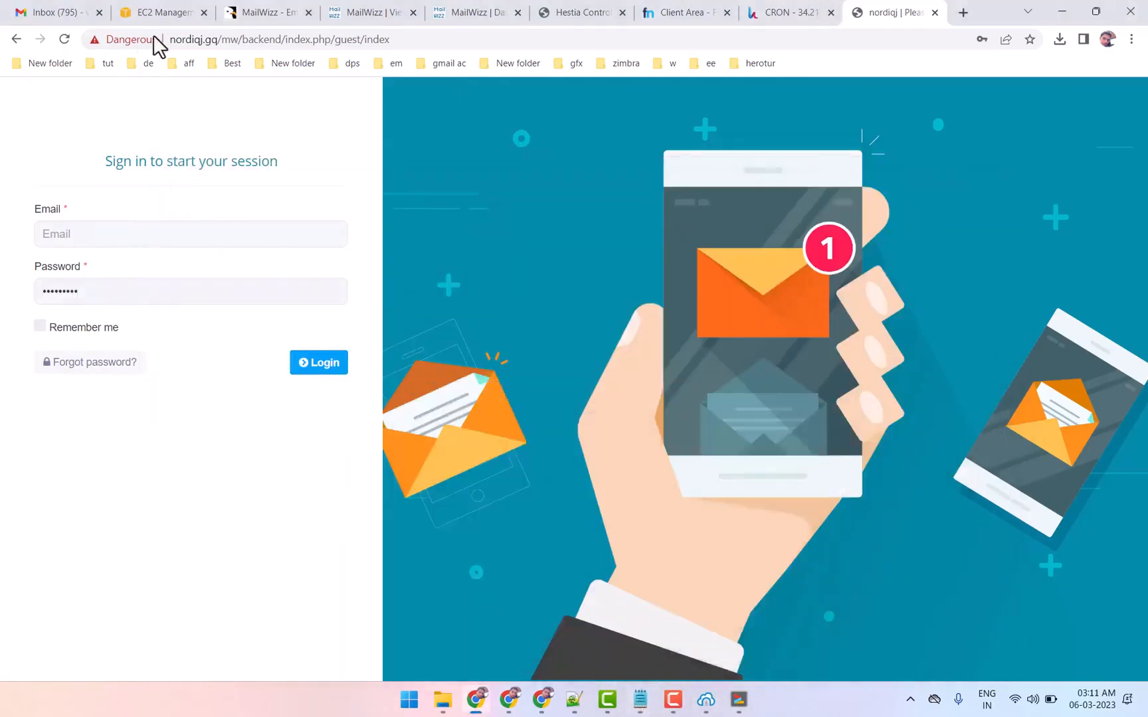
Fill in the admin e-mail on the backend sign-in form using the domain nordiqj.gq from the address, and log in
{"action": "left_click", "coordinate": [191, 41]}
{"action": "left_click", "coordinate": [203, 39]}
{"action": "left_click_drag", "start_coordinate": [208, 40], "coordinate": [249, 40]}
{"action": "key", "text": "ctrl+c"}
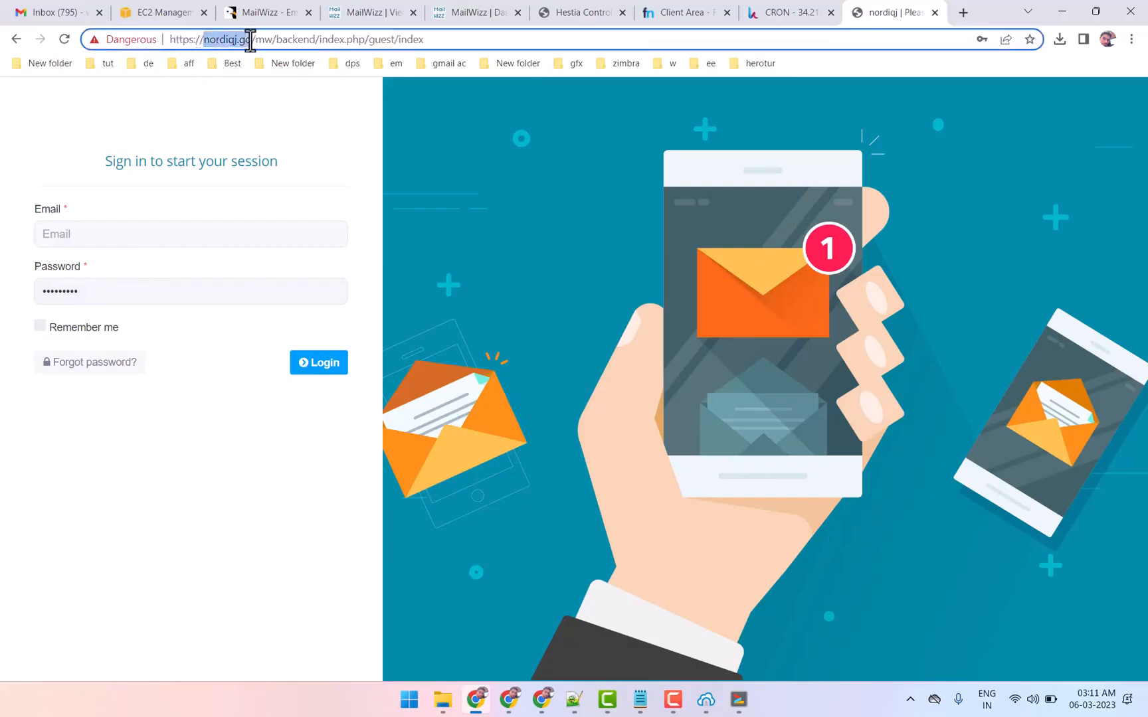
{"action": "left_click", "coordinate": [109, 234]}
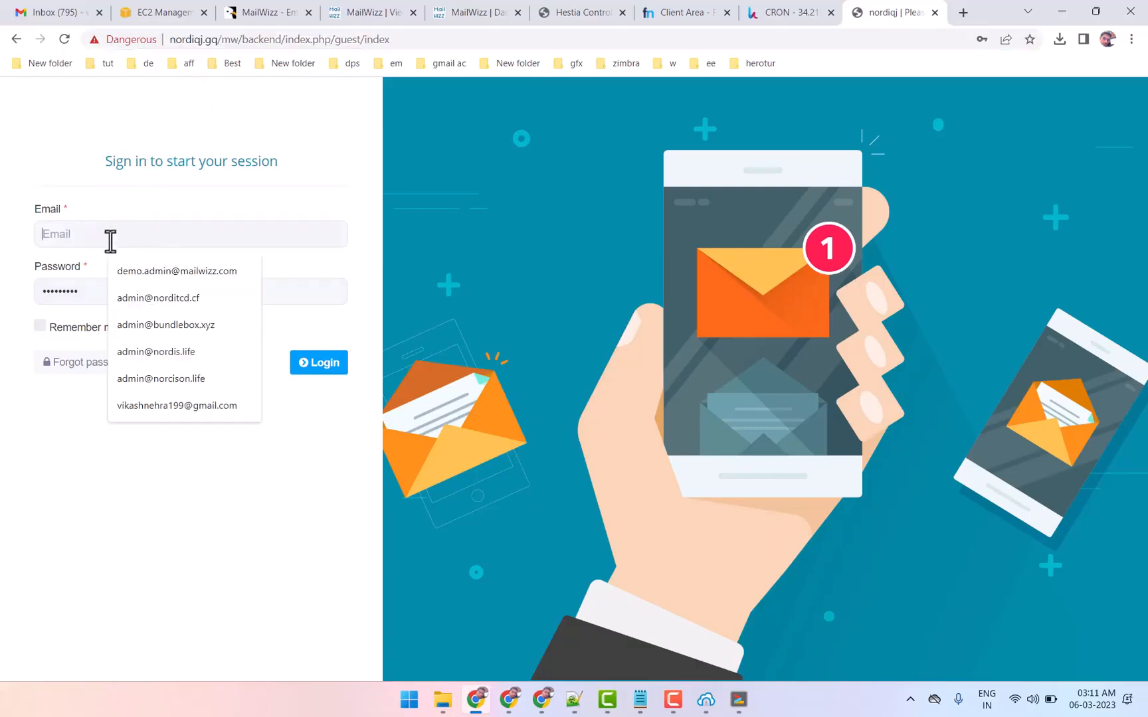
{"action": "left_click", "coordinate": [149, 320]}
{"action": "left_click_drag", "start_coordinate": [84, 234], "coordinate": [263, 232]}
{"action": "key", "text": "ctrl+v"}
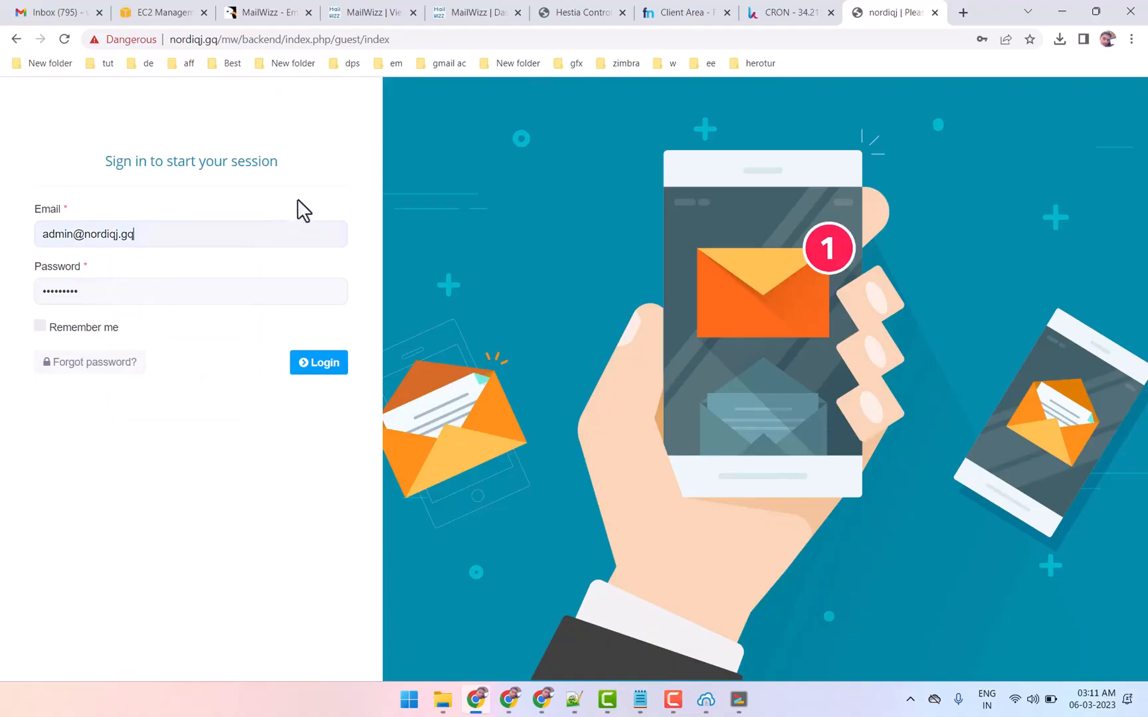
{"action": "left_click", "coordinate": [319, 376]}
{"action": "key", "text": "F9"}
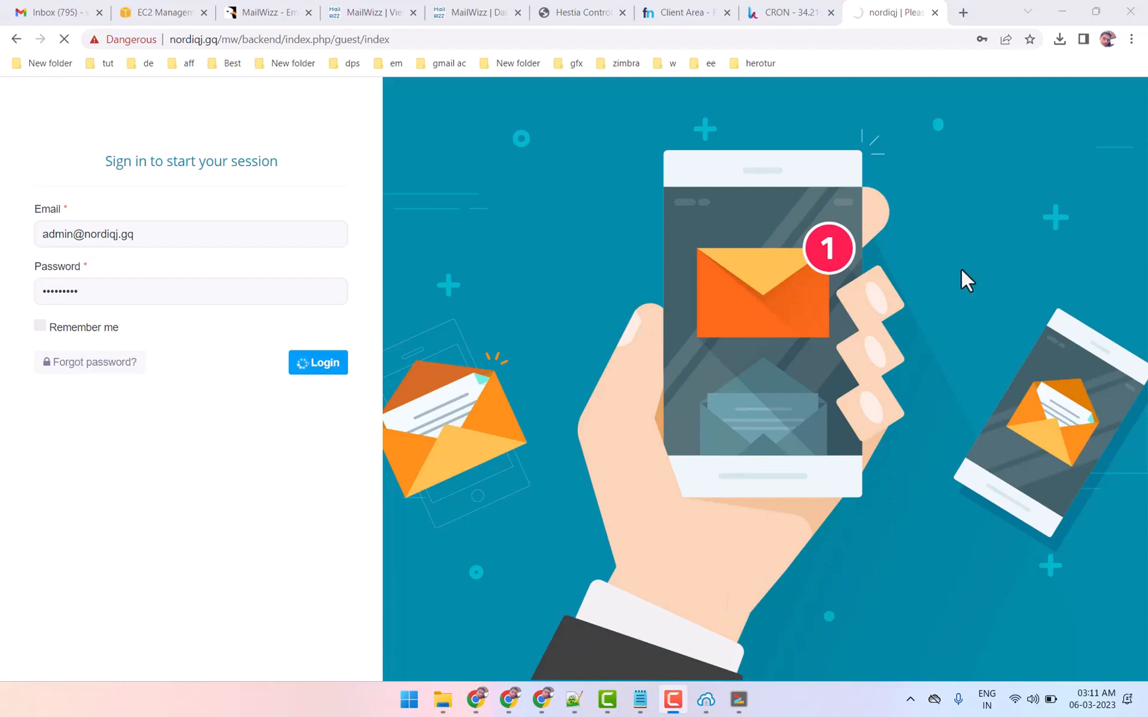
Look over the MailWizz demo's delivery servers page and customer dashboard, and return to the nordiqj.gq backend
{"action": "left_click", "coordinate": [397, 12]}
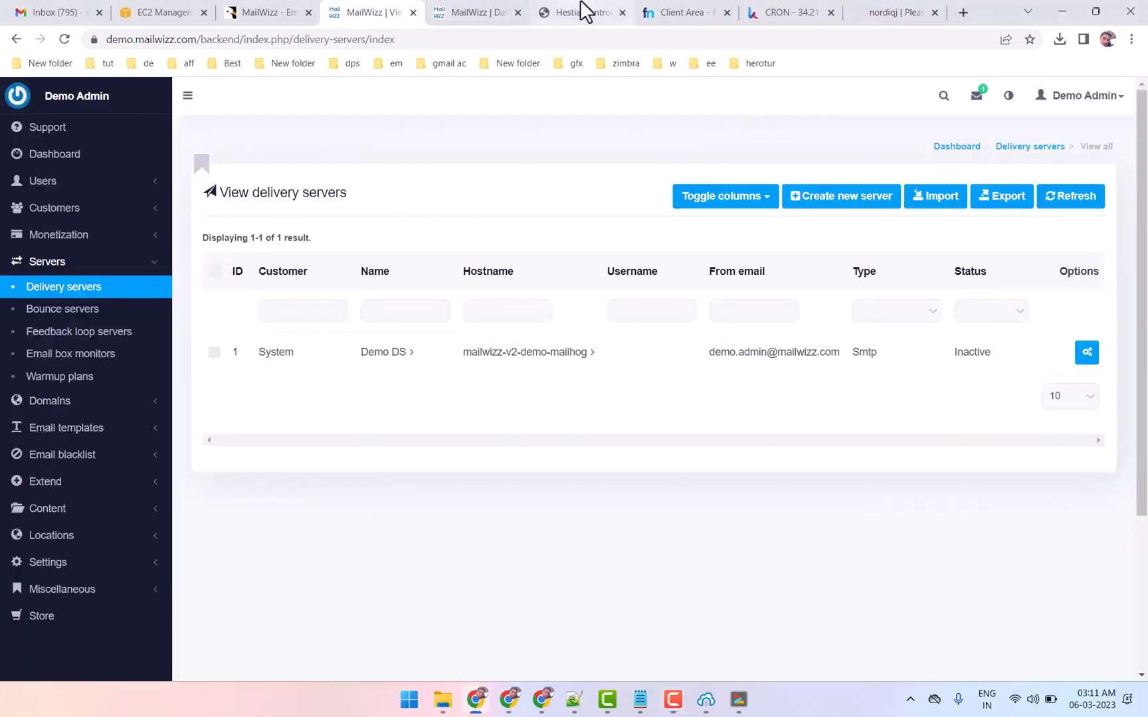
{"action": "left_click", "coordinate": [468, 12]}
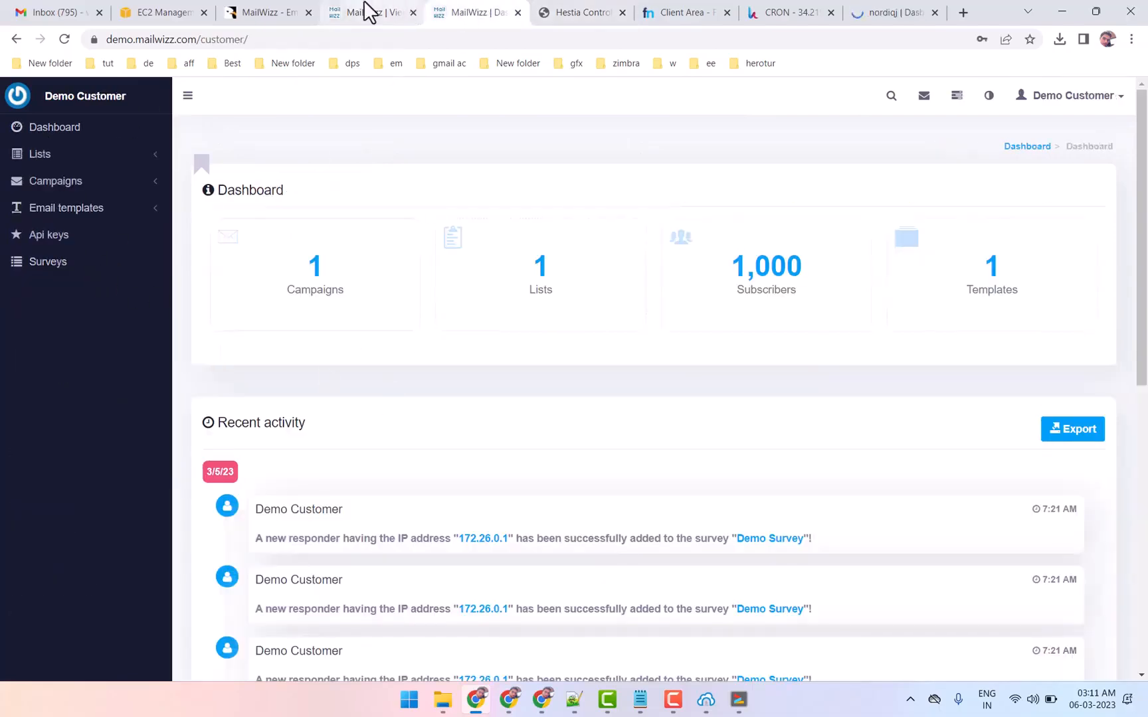
{"action": "left_click", "coordinate": [366, 12]}
{"action": "left_click", "coordinate": [885, 12]}
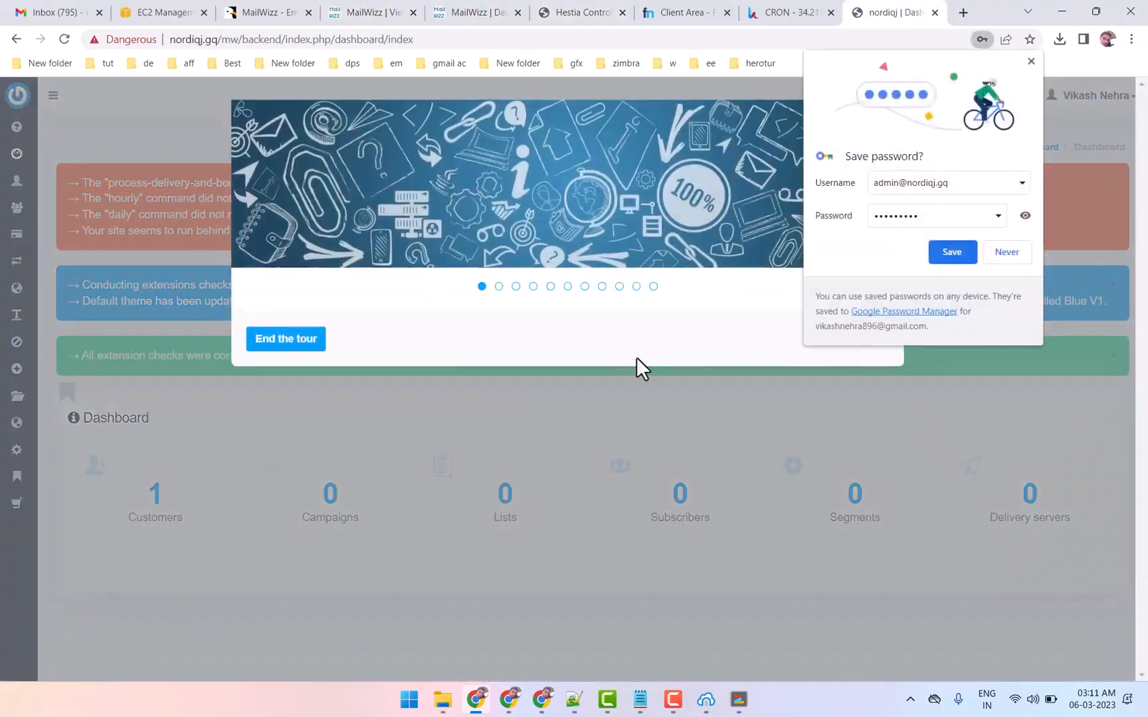
Close the backend welcome tour and dismiss the browser's offer to save the password
{"action": "left_click", "coordinate": [849, 481]}
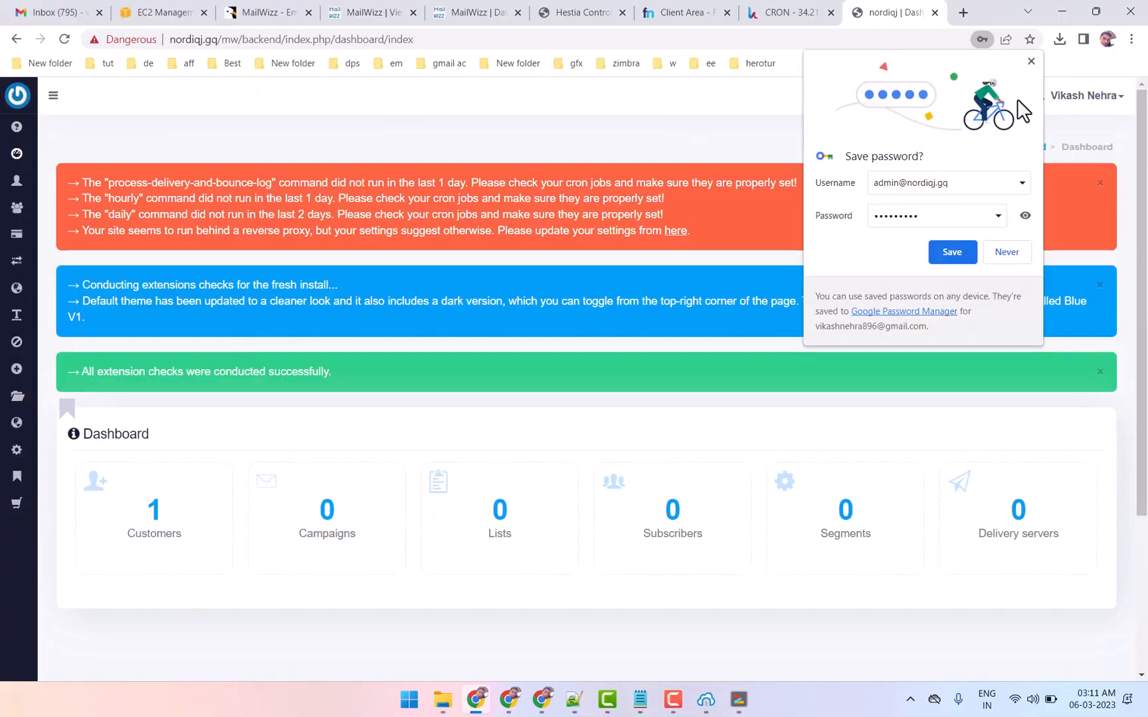
{"action": "left_click", "coordinate": [1030, 63]}
{"action": "right_click", "coordinate": [178, 158]}
{"action": "left_click", "coordinate": [592, 133]}
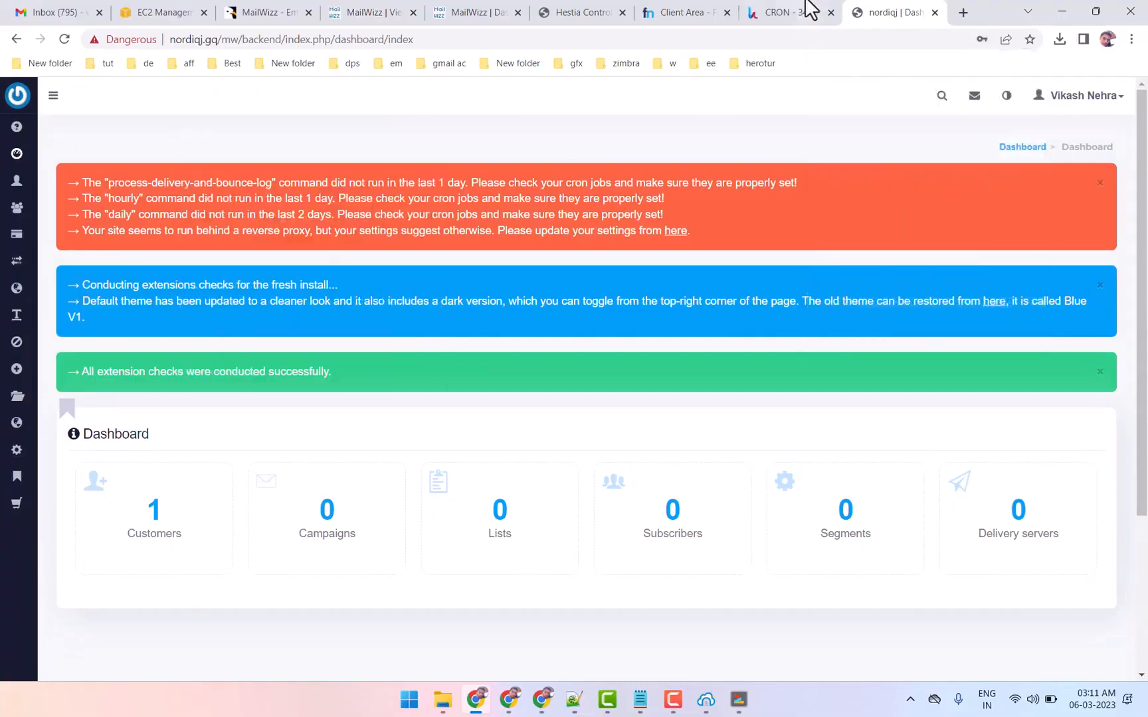
Reload the backend dashboard, dismiss the red cron and update notices, and expand the navigation sidebar
{"action": "left_click", "coordinate": [810, 9]}
{"action": "left_click", "coordinate": [860, 11]}
{"action": "left_click_drag", "start_coordinate": [90, 199], "coordinate": [694, 232]}
{"action": "right_click", "coordinate": [482, 133]}
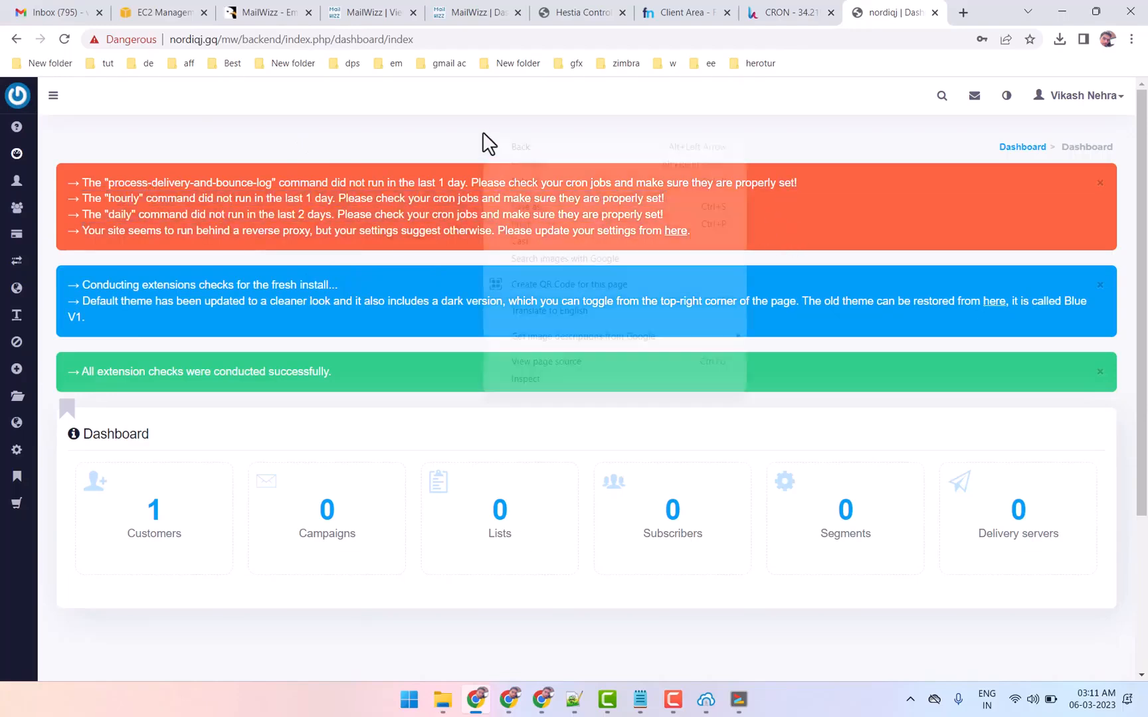
{"action": "left_click", "coordinate": [517, 178]}
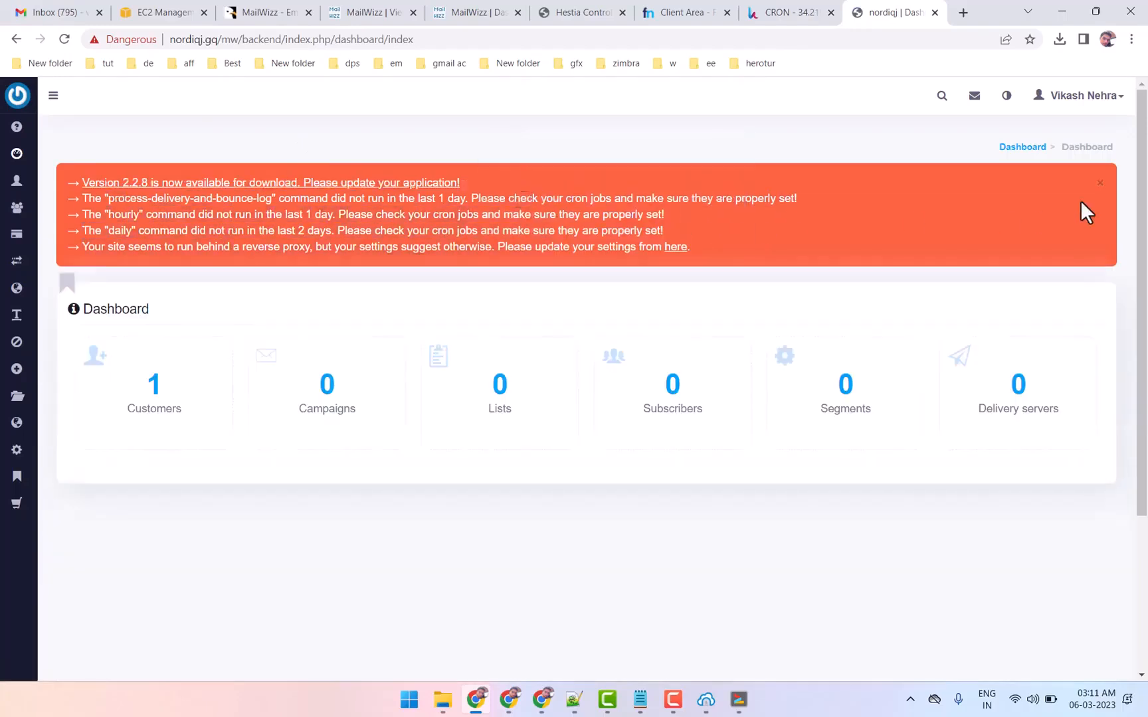
{"action": "left_click", "coordinate": [1100, 186]}
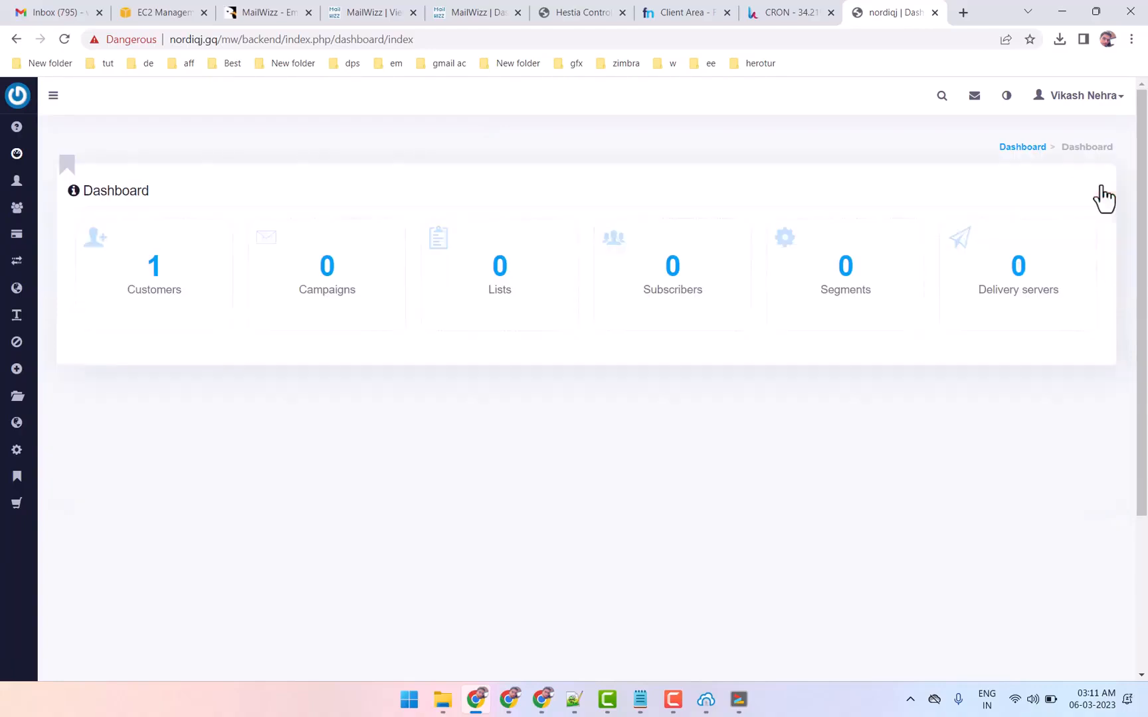
{"action": "left_click", "coordinate": [52, 98]}
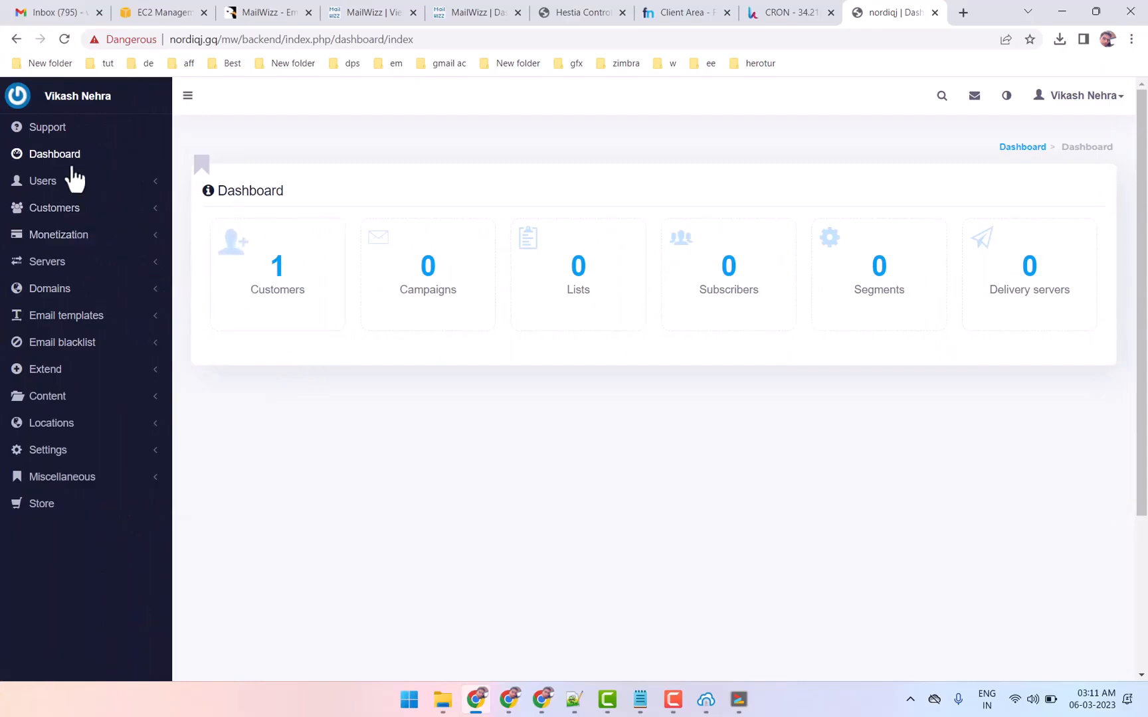
Open the customer area in a new browser tab by replacing backend with customer in the nordiqj.gq/mw address
{"action": "left_click", "coordinate": [423, 39]}
{"action": "key", "text": "ctrl+c"}
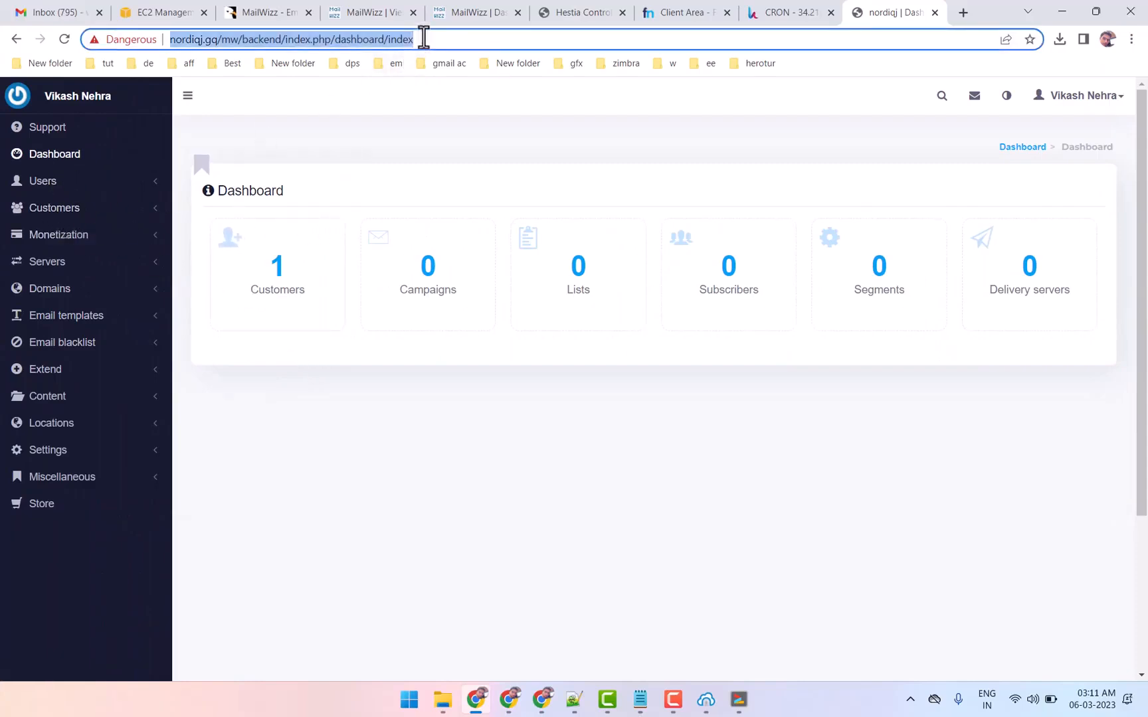
{"action": "left_click", "coordinate": [963, 12]}
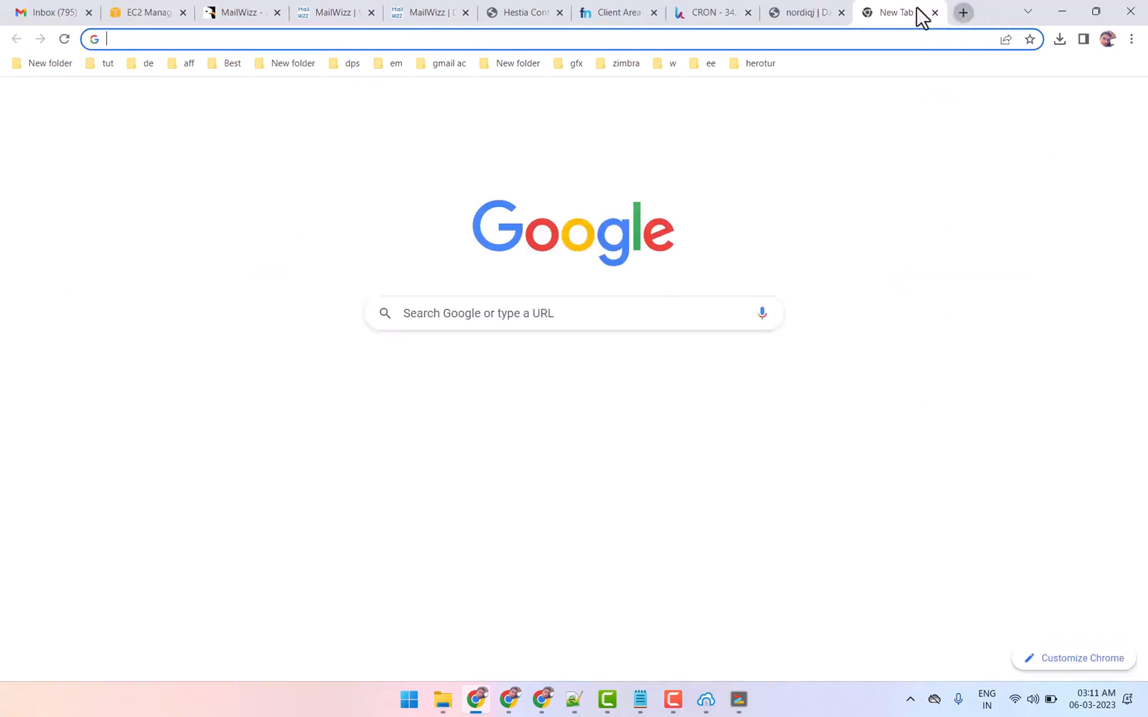
{"action": "key", "text": "ctrl+v"}
{"action": "double_click", "coordinate": [244, 40]}
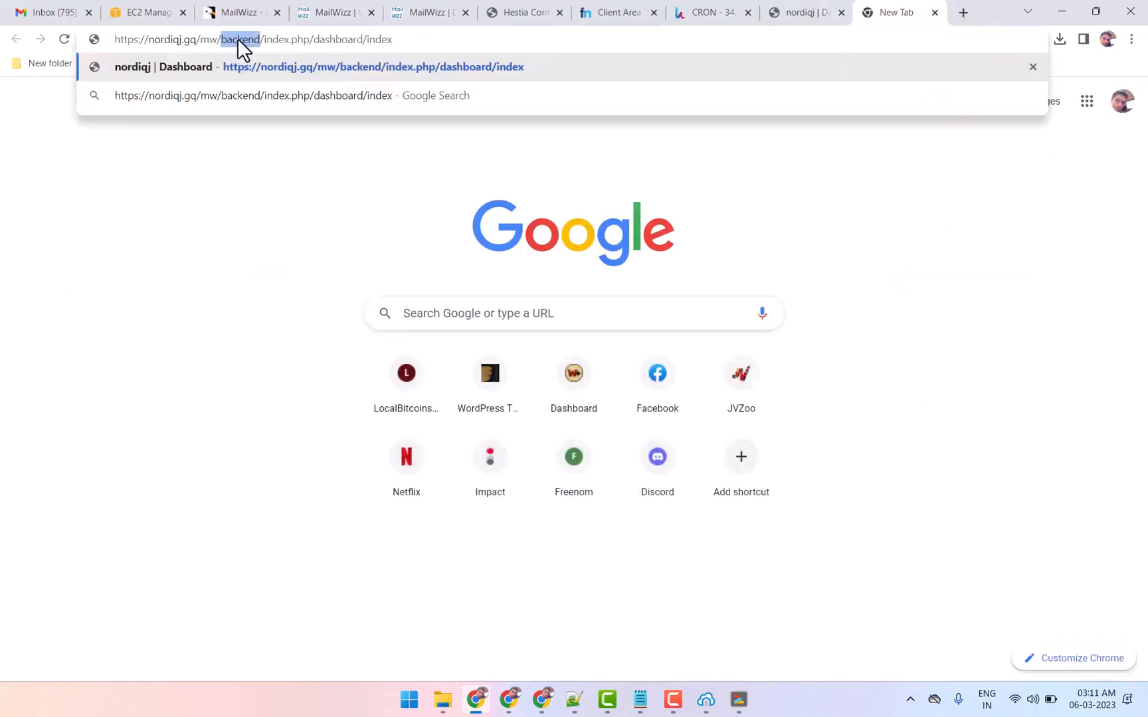
{"action": "left_click", "coordinate": [446, 10]}
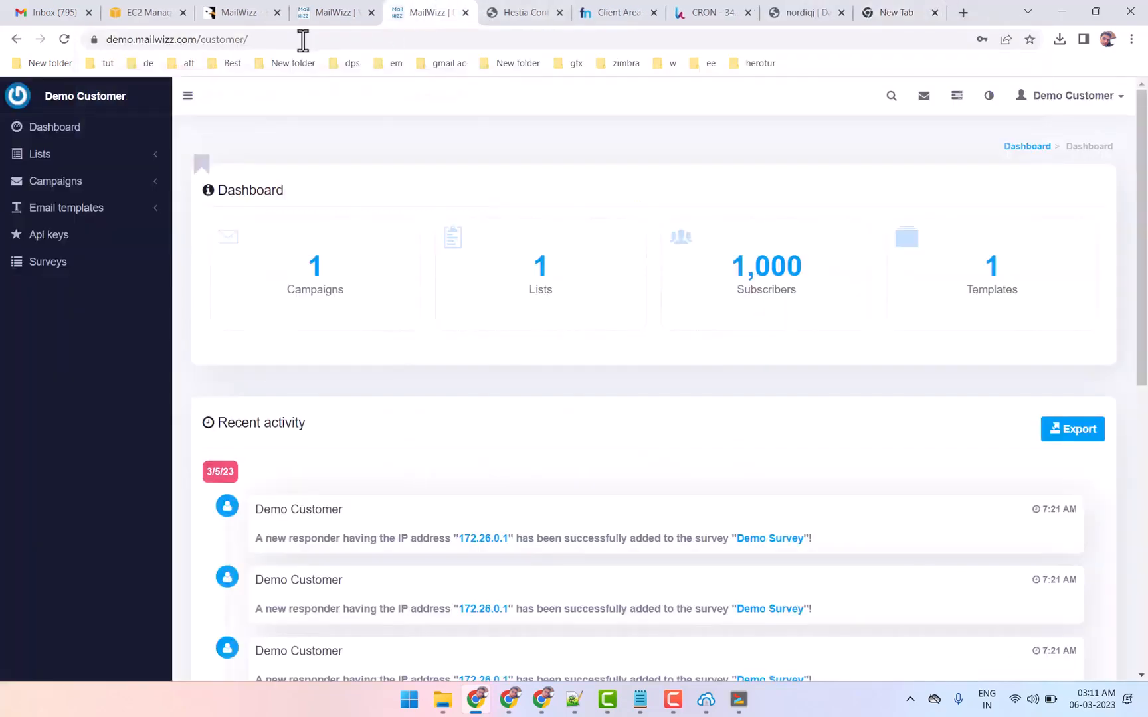
{"action": "double_click", "coordinate": [220, 40]}
{"action": "key", "text": "ctrl+c"}
{"action": "left_click", "coordinate": [883, 12]}
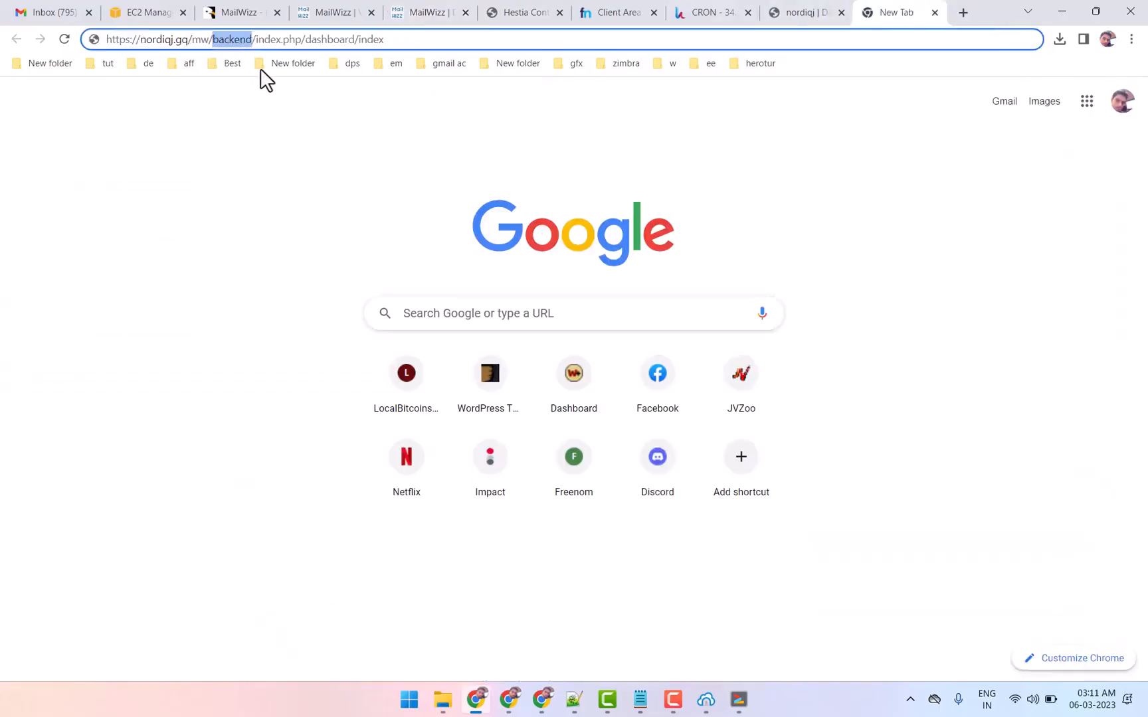
{"action": "key", "text": "ctrl+v"}
{"action": "key", "text": "Return"}
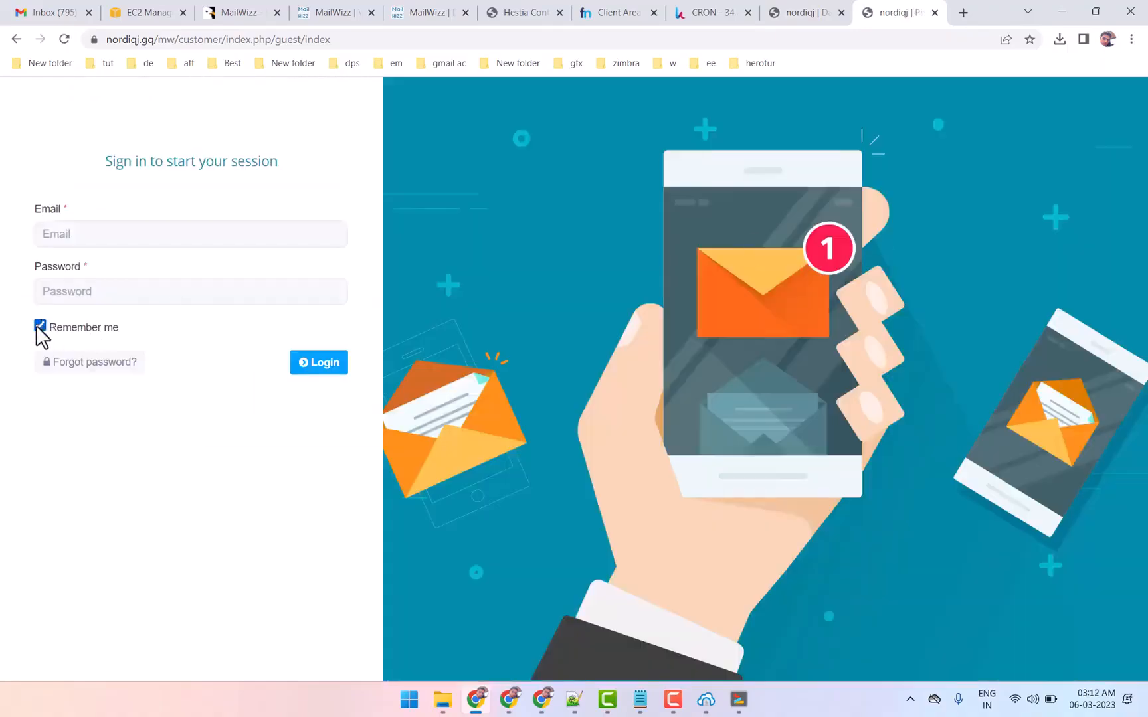
Fill in the admin e-mail on the customer sign-in form using the nordiqj.gq domain copied from the address
{"action": "left_click", "coordinate": [150, 39]}
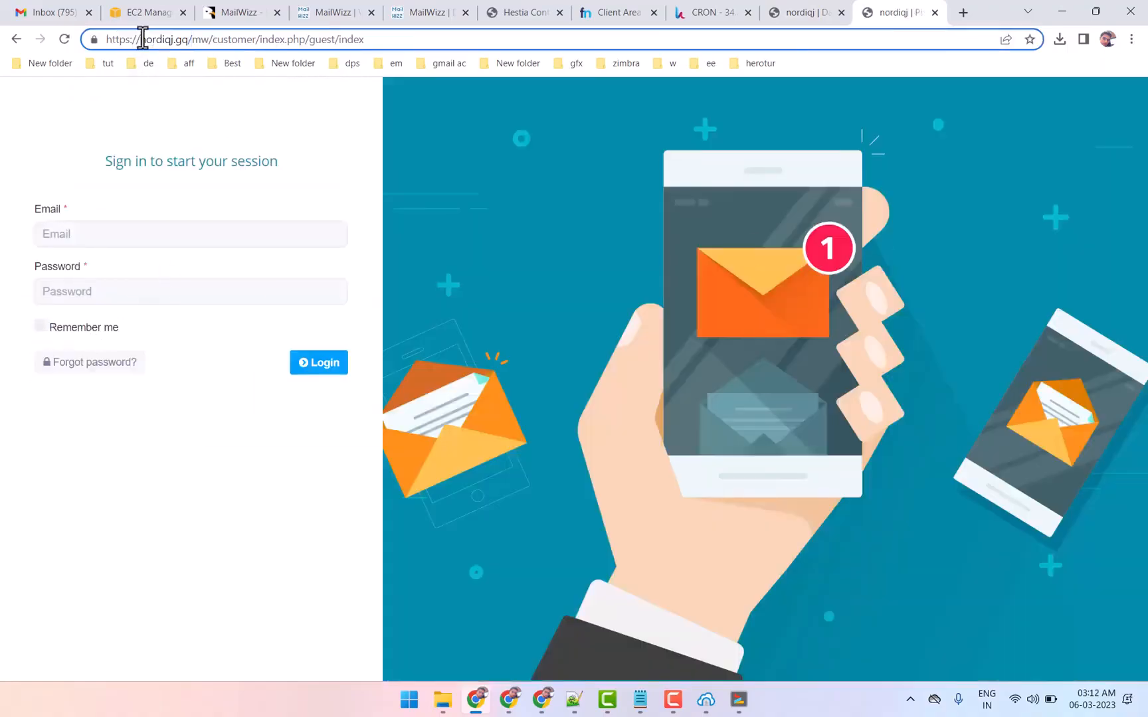
{"action": "left_click_drag", "start_coordinate": [142, 39], "coordinate": [181, 39]}
{"action": "key", "text": "ctrl+c"}
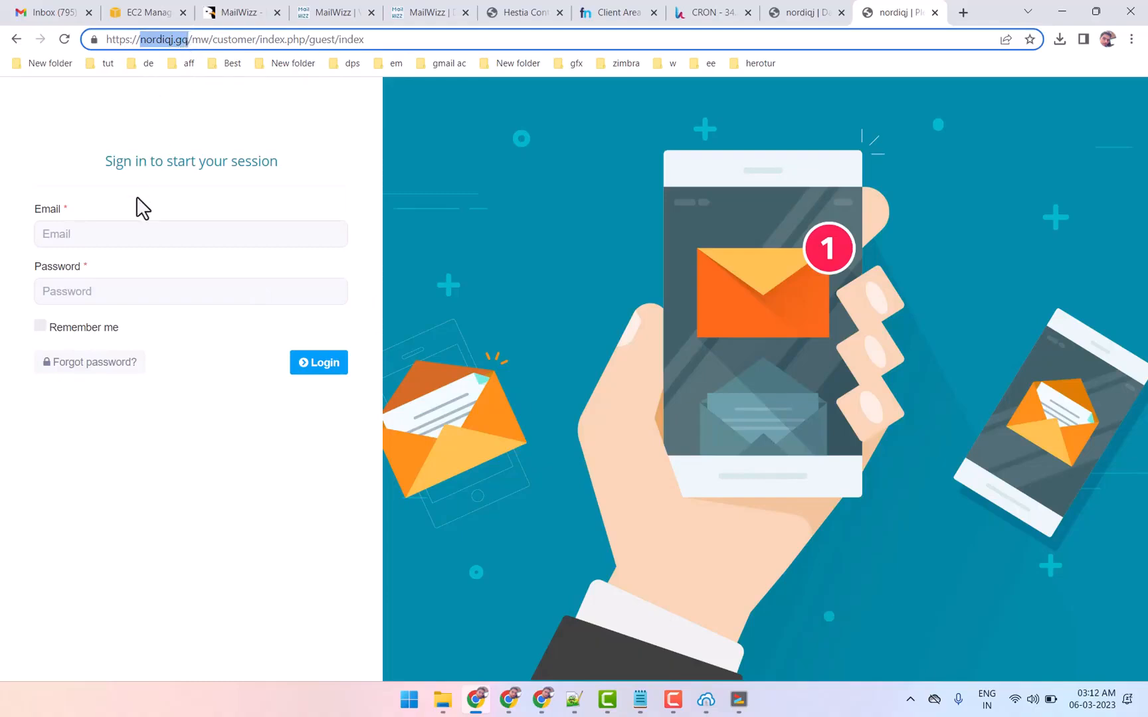
{"action": "left_click", "coordinate": [116, 239]}
{"action": "left_click", "coordinate": [118, 268]}
{"action": "left_click_drag", "start_coordinate": [85, 234], "coordinate": [345, 243]}
{"action": "key", "text": "ctrl+v"}
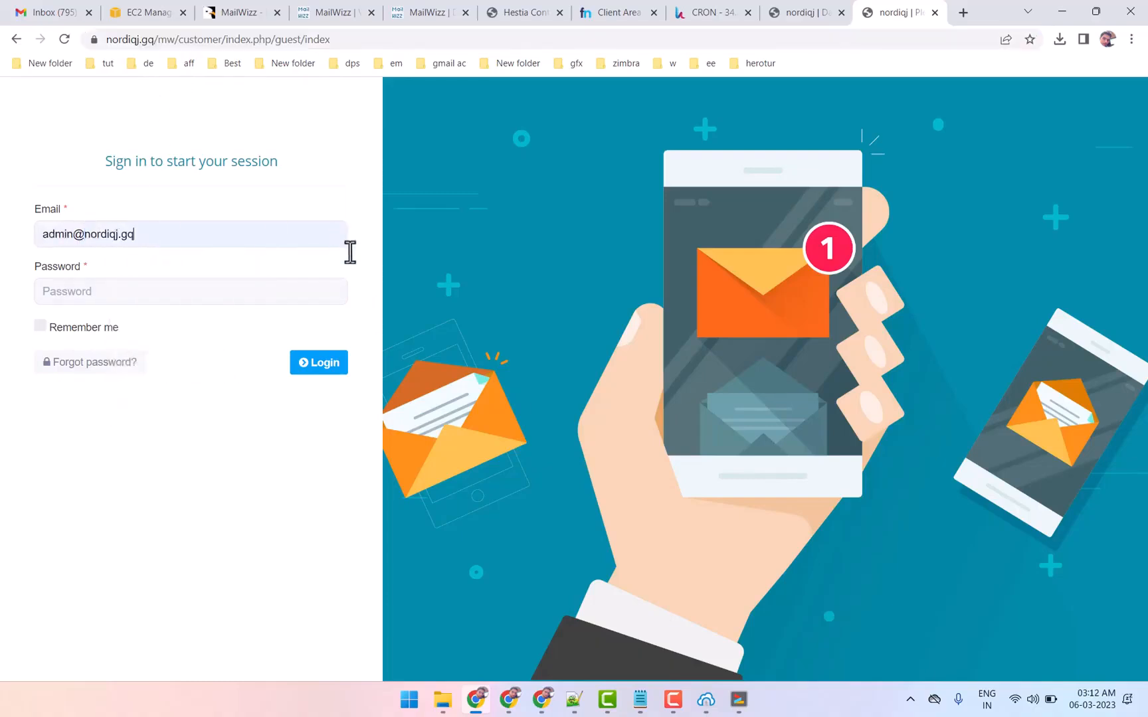
Paste the account password from the notes into the Password field, log in to the customer area and dismiss the welcome prompts
{"action": "left_click", "coordinate": [640, 699]}
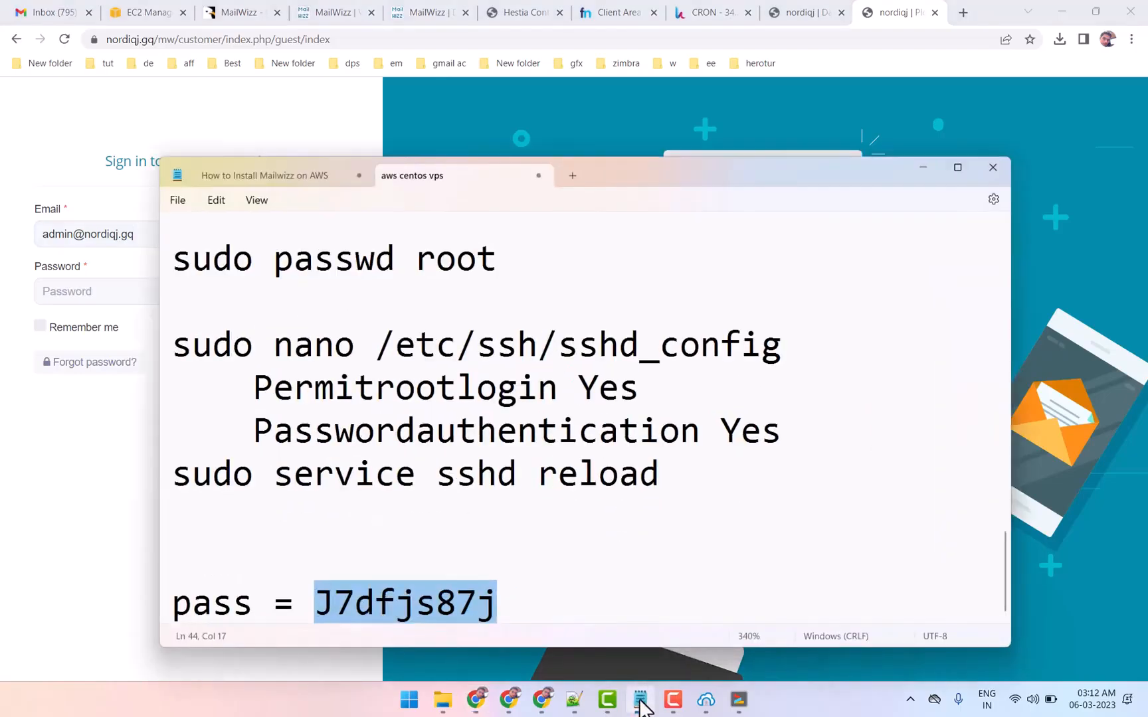
{"action": "left_click", "coordinate": [639, 699]}
{"action": "left_click", "coordinate": [148, 292]}
{"action": "key", "text": "ctrl+v"}
{"action": "left_click", "coordinate": [329, 369]}
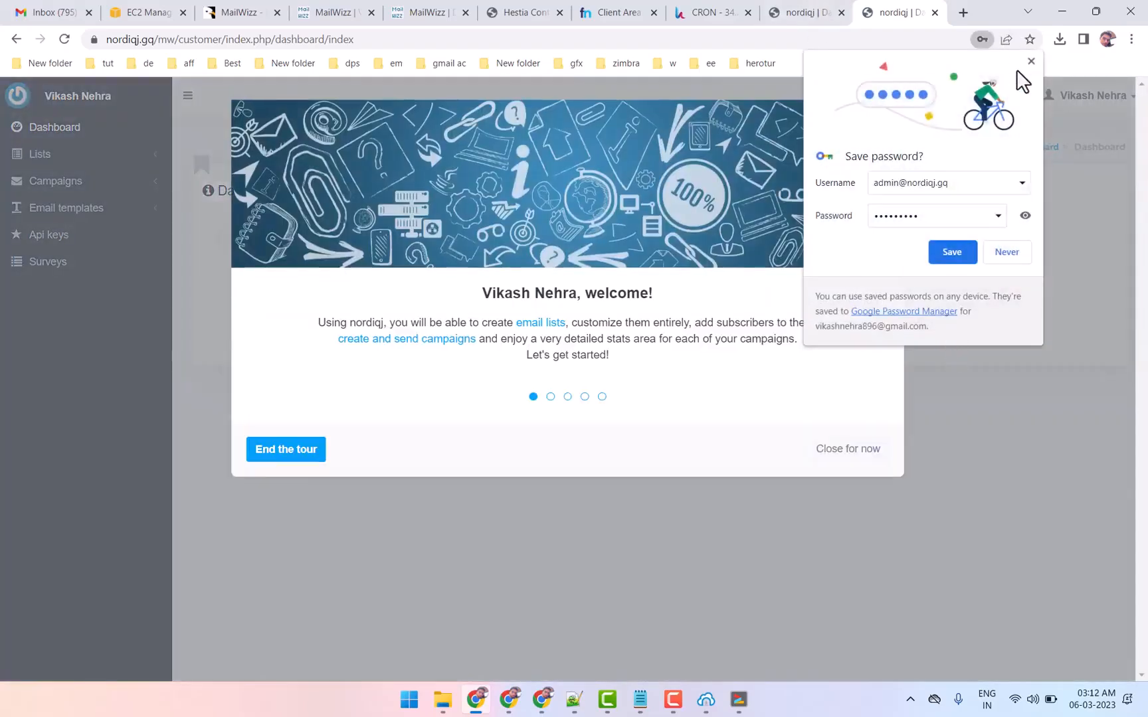
{"action": "left_click", "coordinate": [1030, 63]}
{"action": "left_click", "coordinate": [864, 451]}
Examine the backend customer list with the Login as this customer option, and the customer dashboard in the other browser tab
{"action": "left_click", "coordinate": [797, 12]}
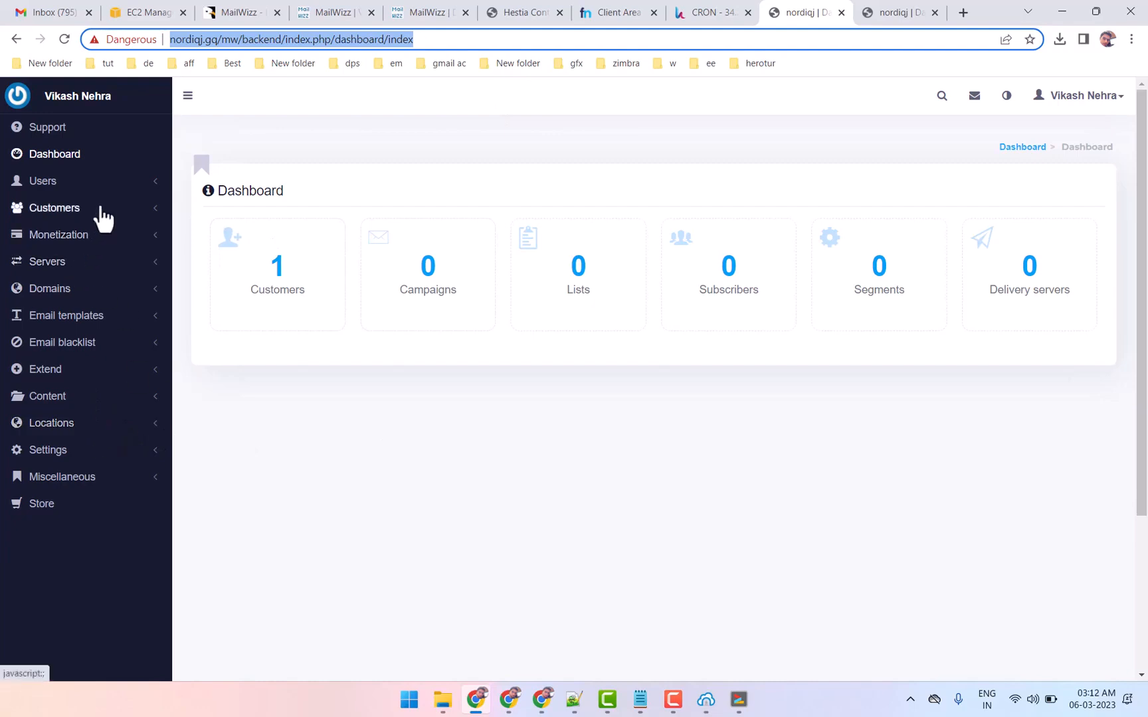
{"action": "left_click", "coordinate": [105, 216]}
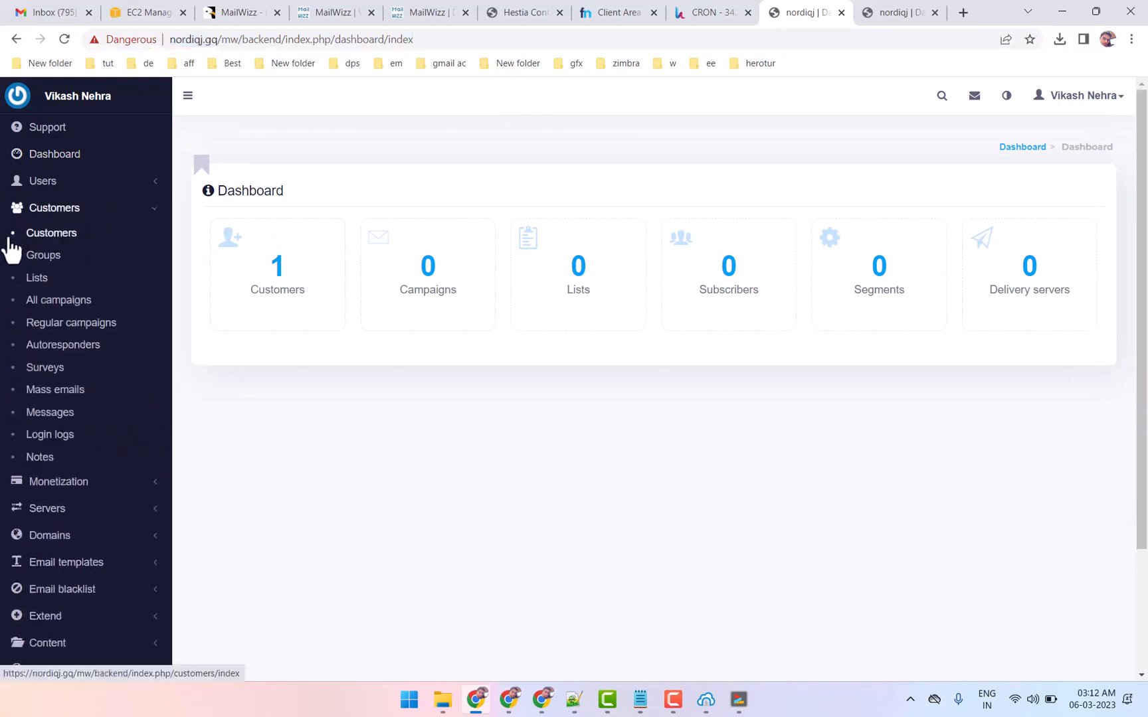
{"action": "left_click", "coordinate": [66, 240]}
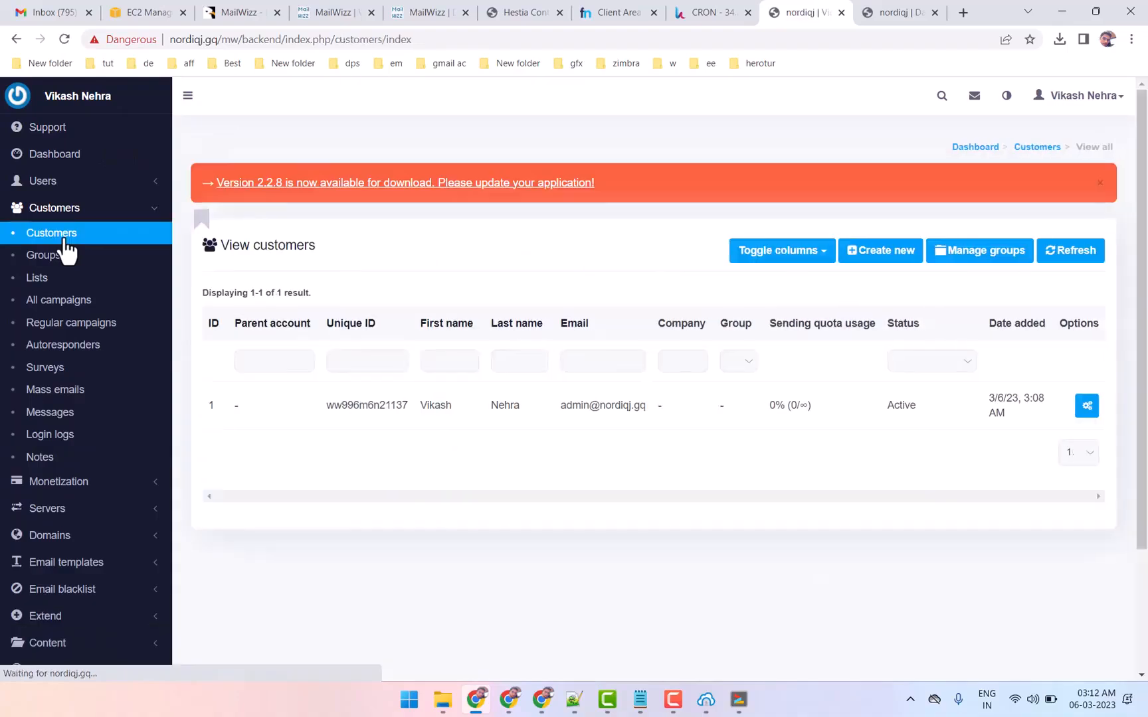
{"action": "left_click", "coordinate": [1087, 406]}
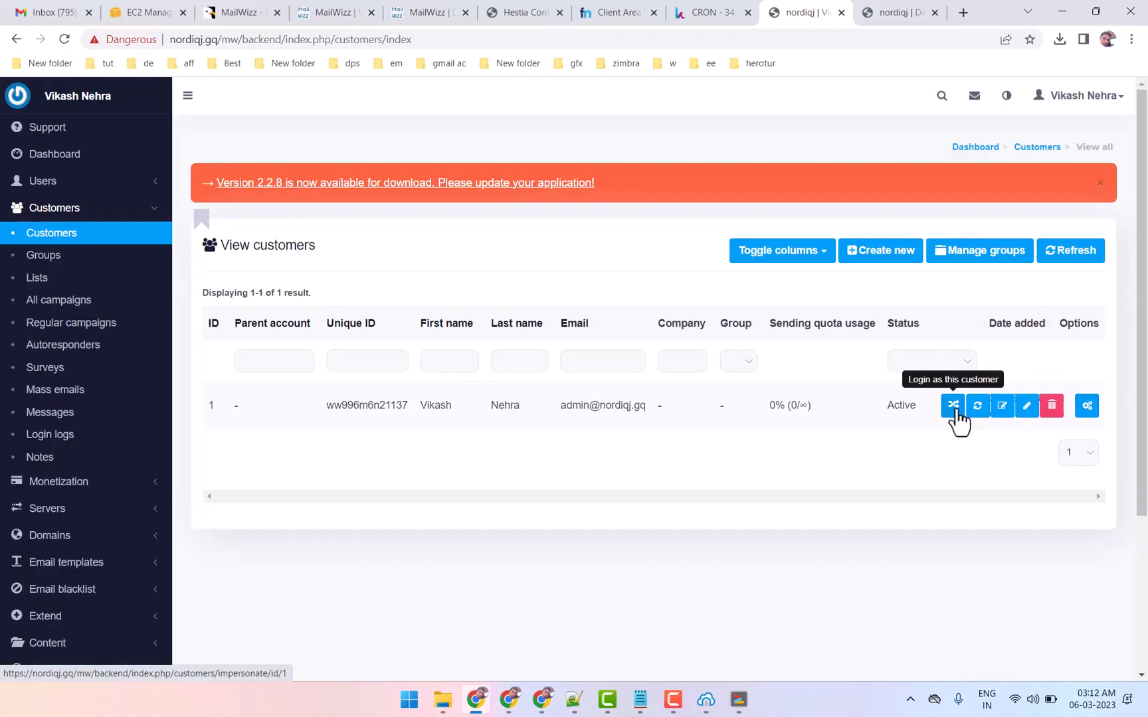
{"action": "left_click", "coordinate": [901, 11]}
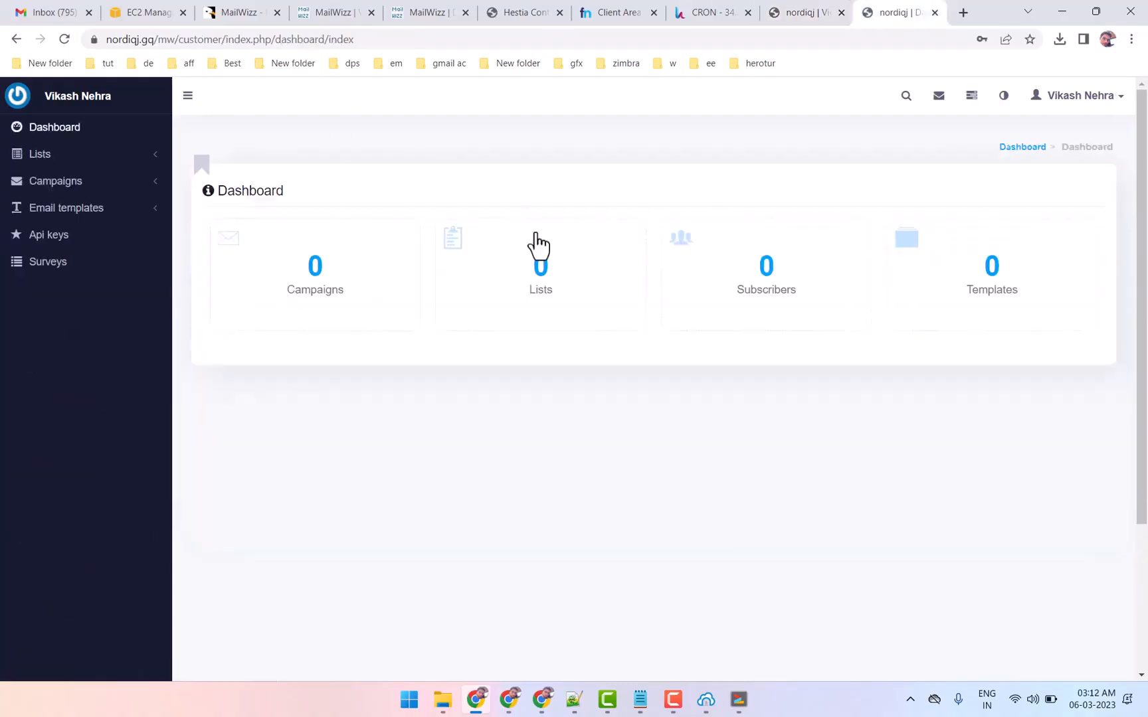
{"action": "left_click", "coordinate": [820, 9]}
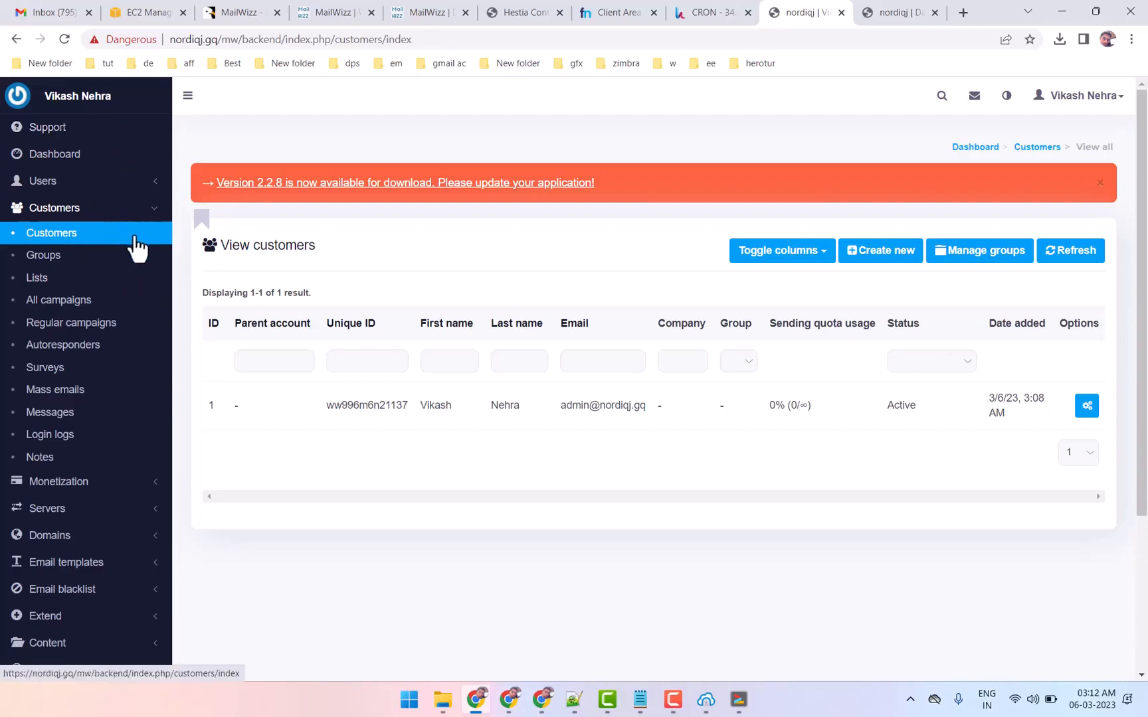
{"action": "left_click", "coordinate": [117, 185]}
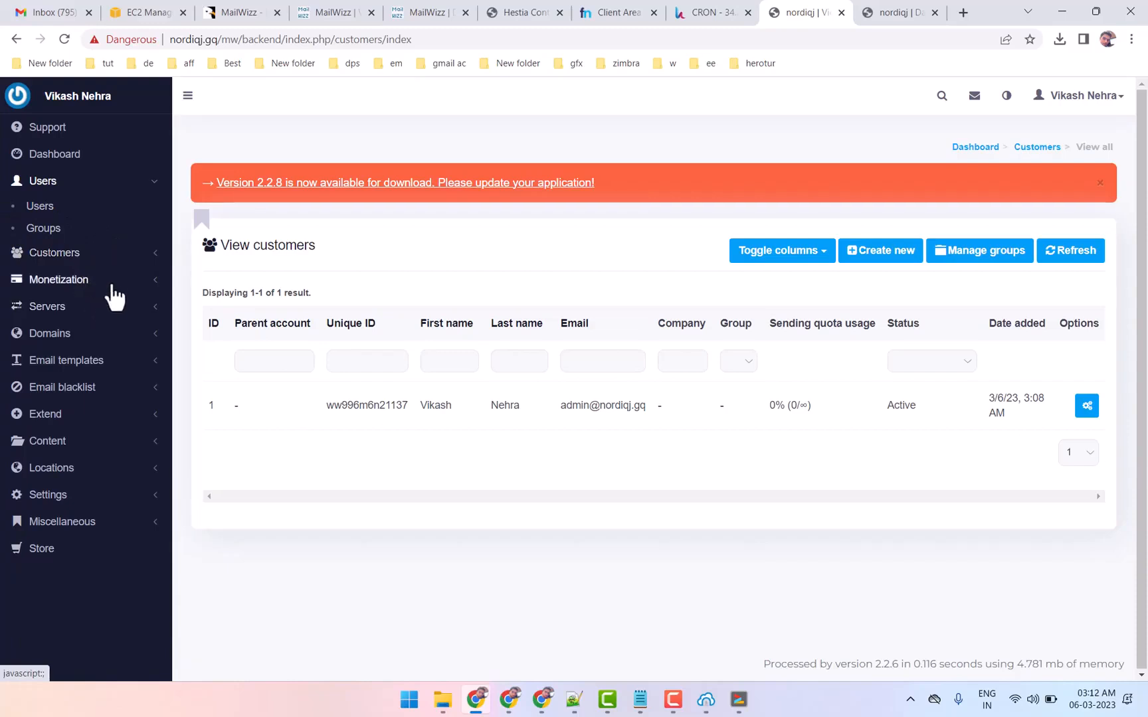
{"action": "left_click", "coordinate": [141, 281]}
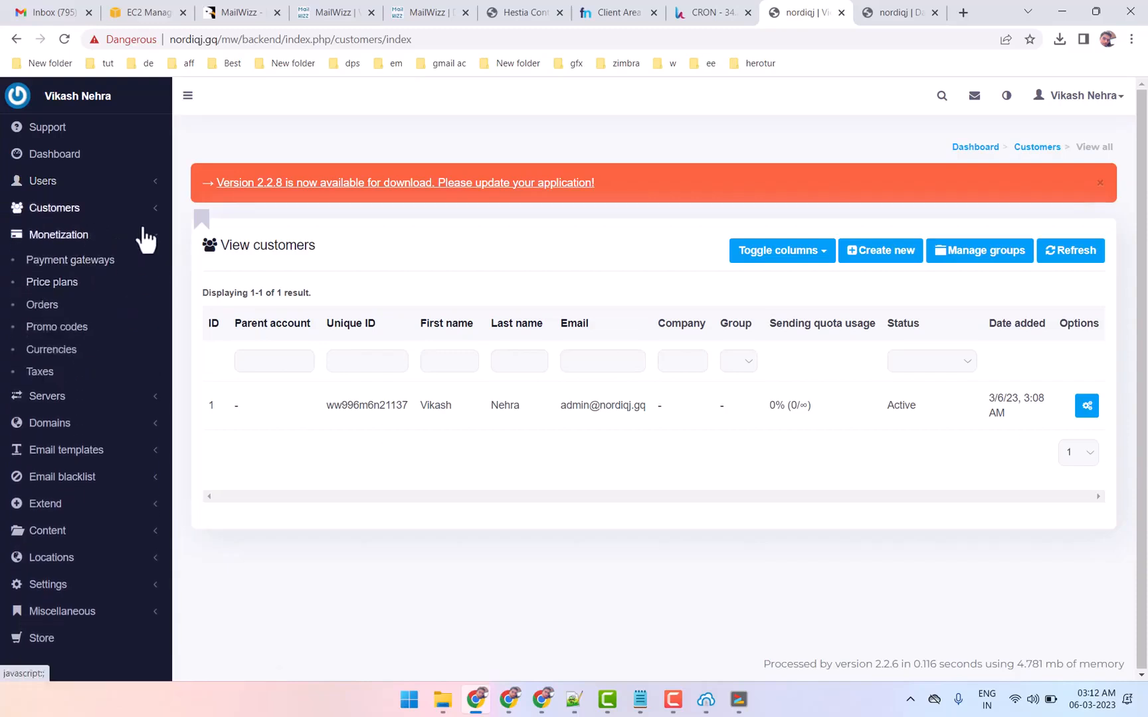
{"action": "left_click", "coordinate": [150, 239]}
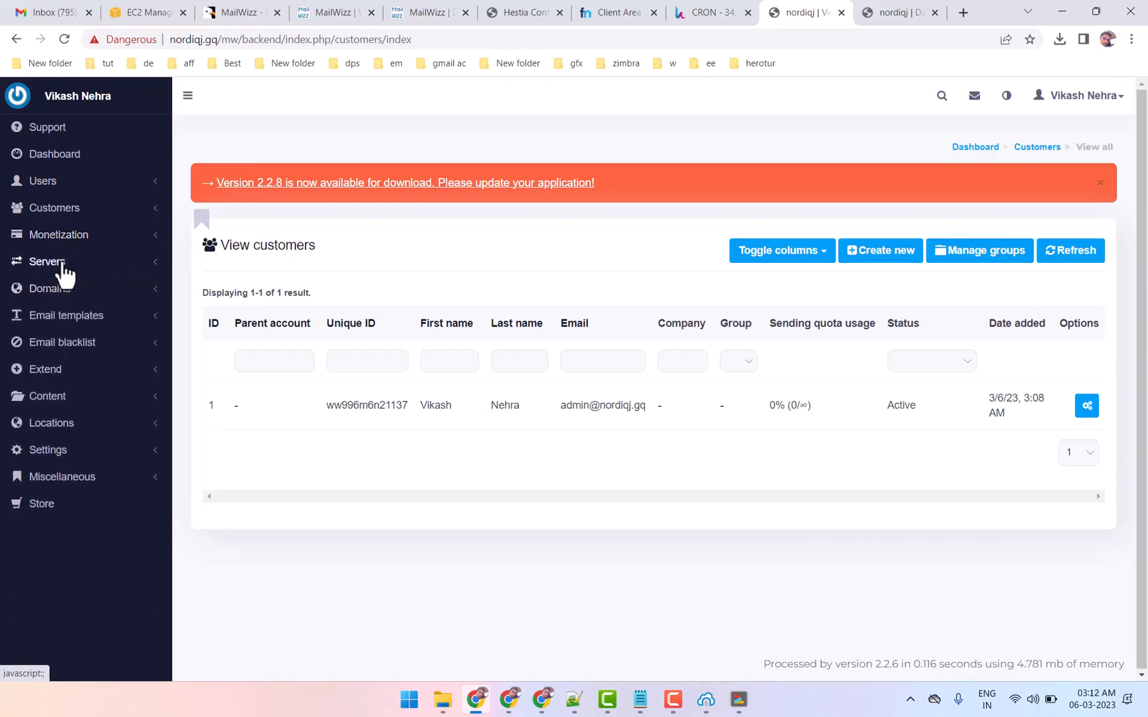
Open a new delivery server form of type Smtp and review its connection, customer, warmup plan, domain policy and header settings
{"action": "left_click", "coordinate": [64, 264]}
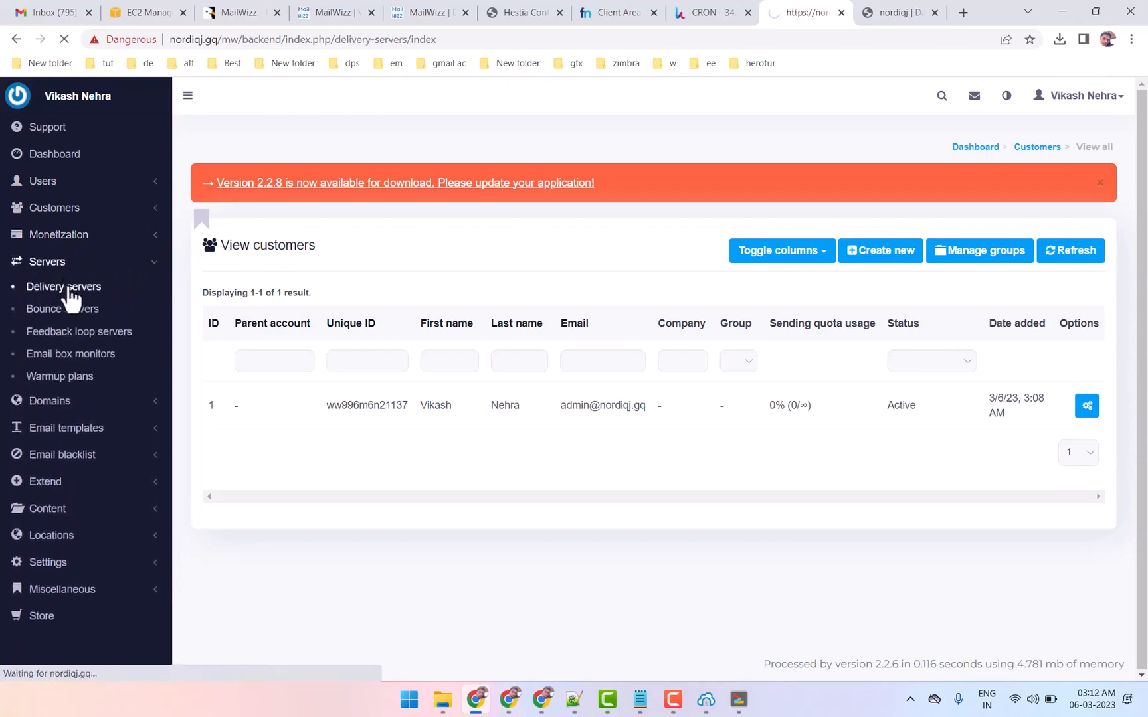
{"action": "left_click", "coordinate": [841, 258]}
{"action": "scroll", "coordinate": [474, 518], "scroll_direction": "down", "scroll_amount": 2}
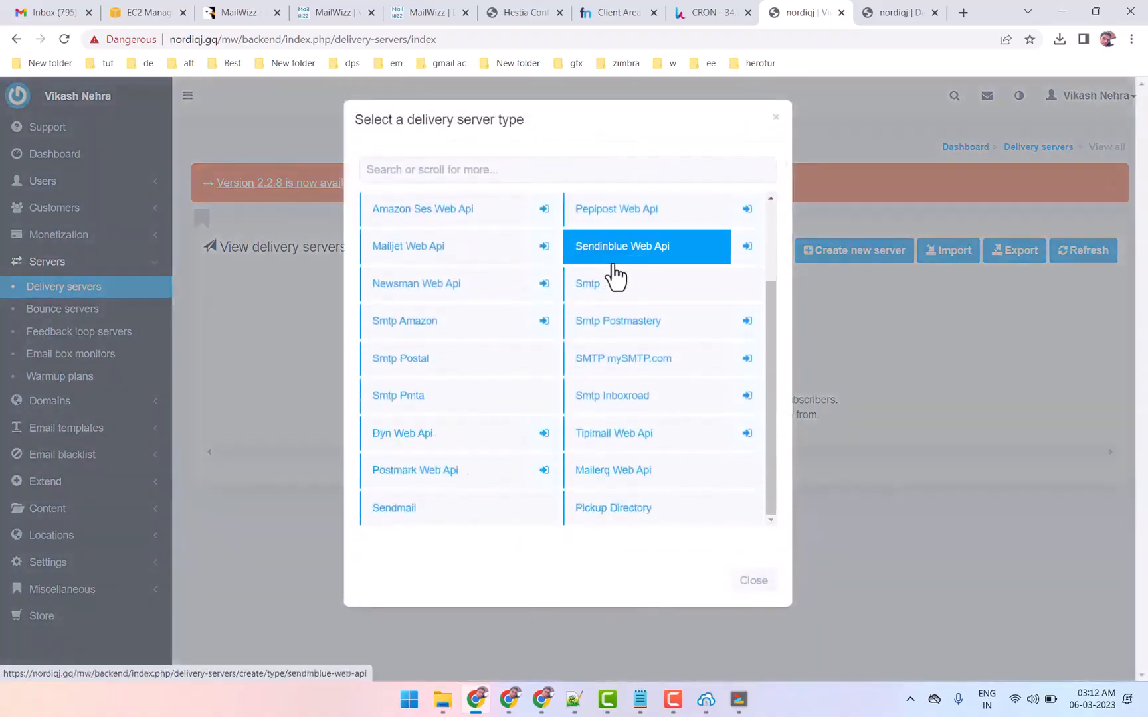
{"action": "left_click", "coordinate": [599, 291]}
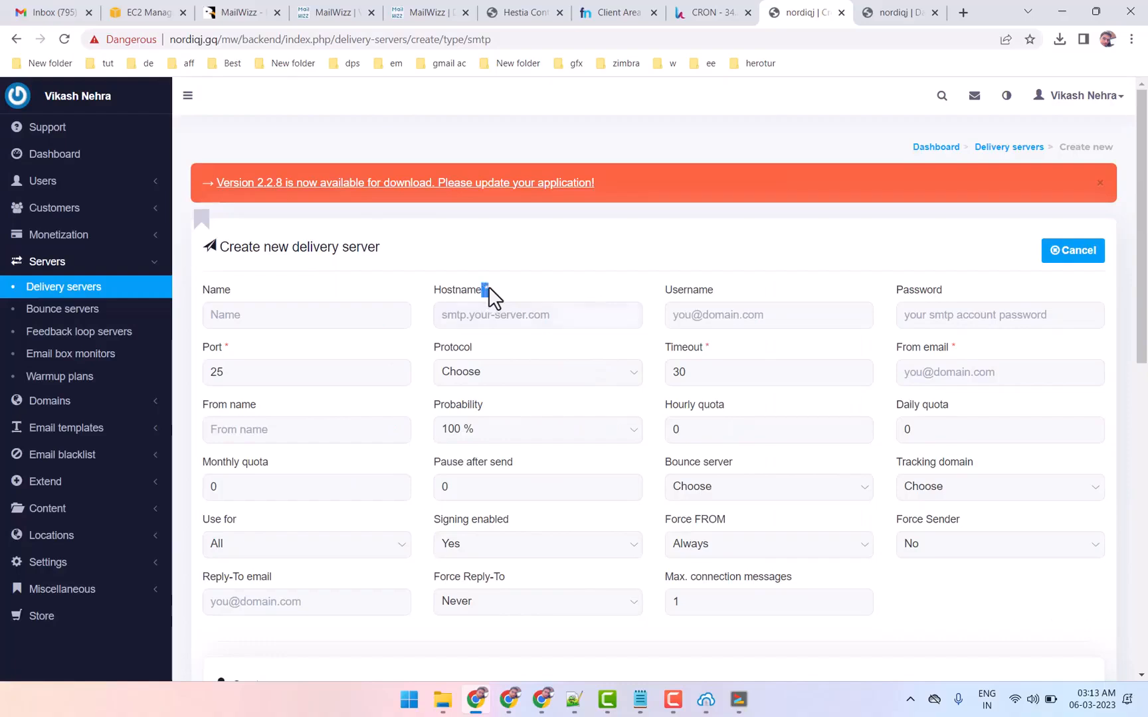
{"action": "scroll", "coordinate": [919, 307], "scroll_direction": "down", "scroll_amount": 1}
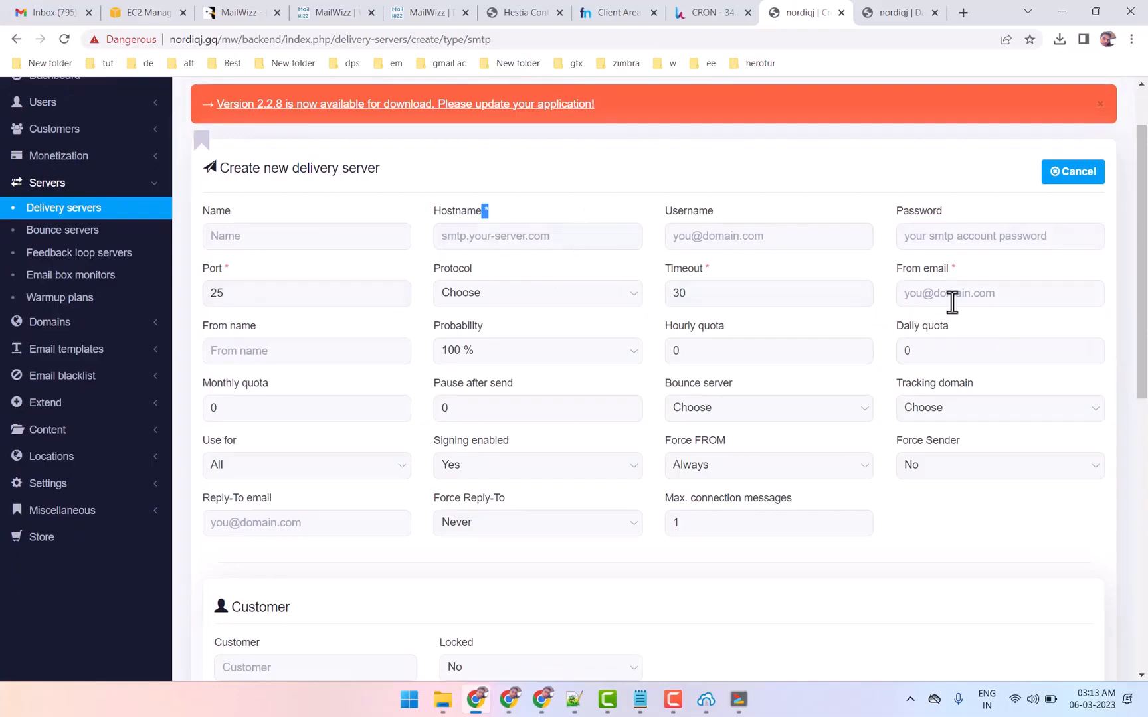
{"action": "scroll", "coordinate": [319, 492], "scroll_direction": "down", "scroll_amount": 1}
{"action": "scroll", "coordinate": [430, 507], "scroll_direction": "up", "scroll_amount": 2}
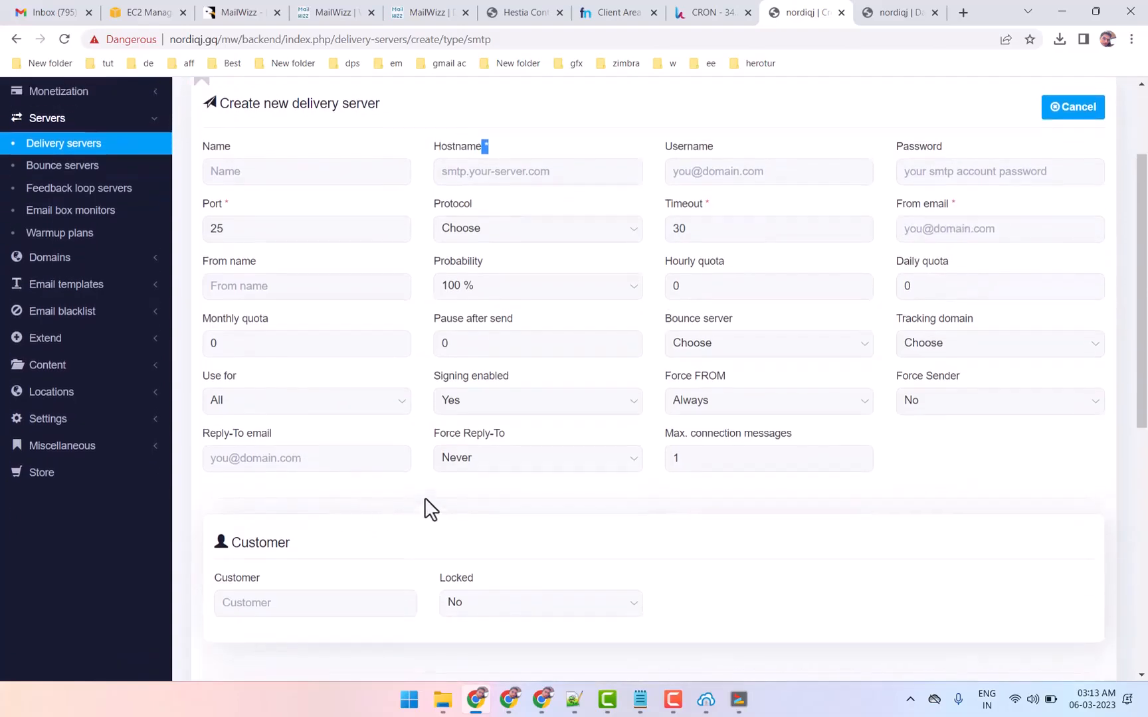
{"action": "scroll", "coordinate": [435, 488], "scroll_direction": "down", "scroll_amount": 9}
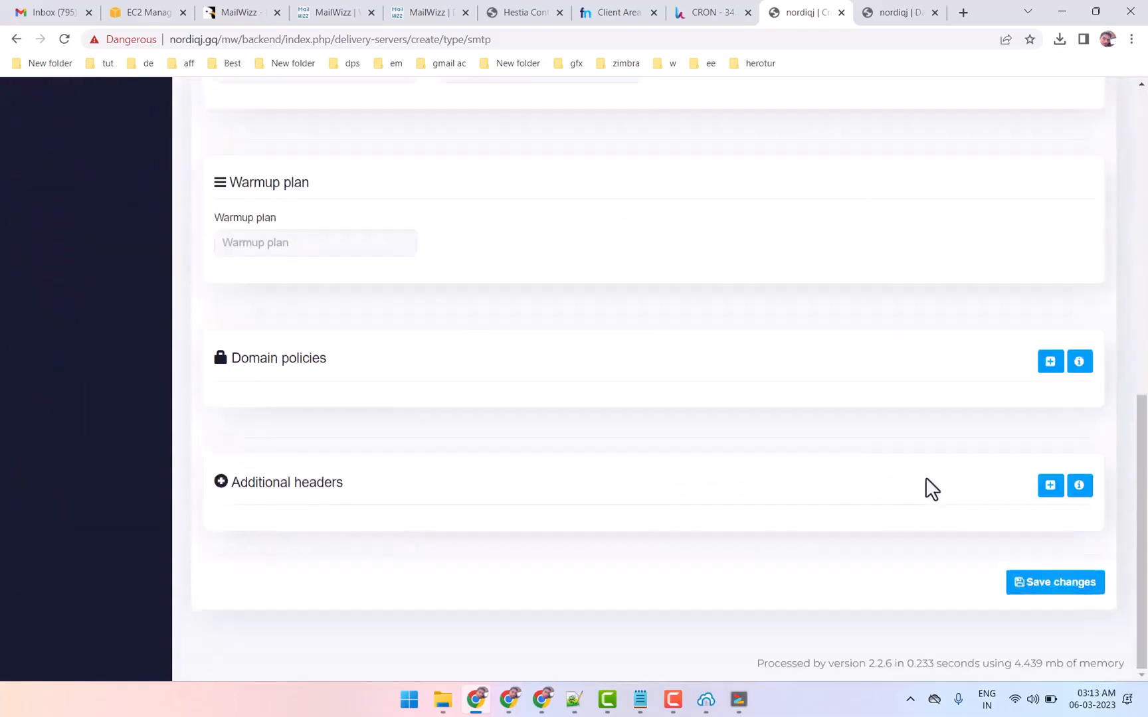
{"action": "scroll", "coordinate": [303, 423], "scroll_direction": "up", "scroll_amount": 18}
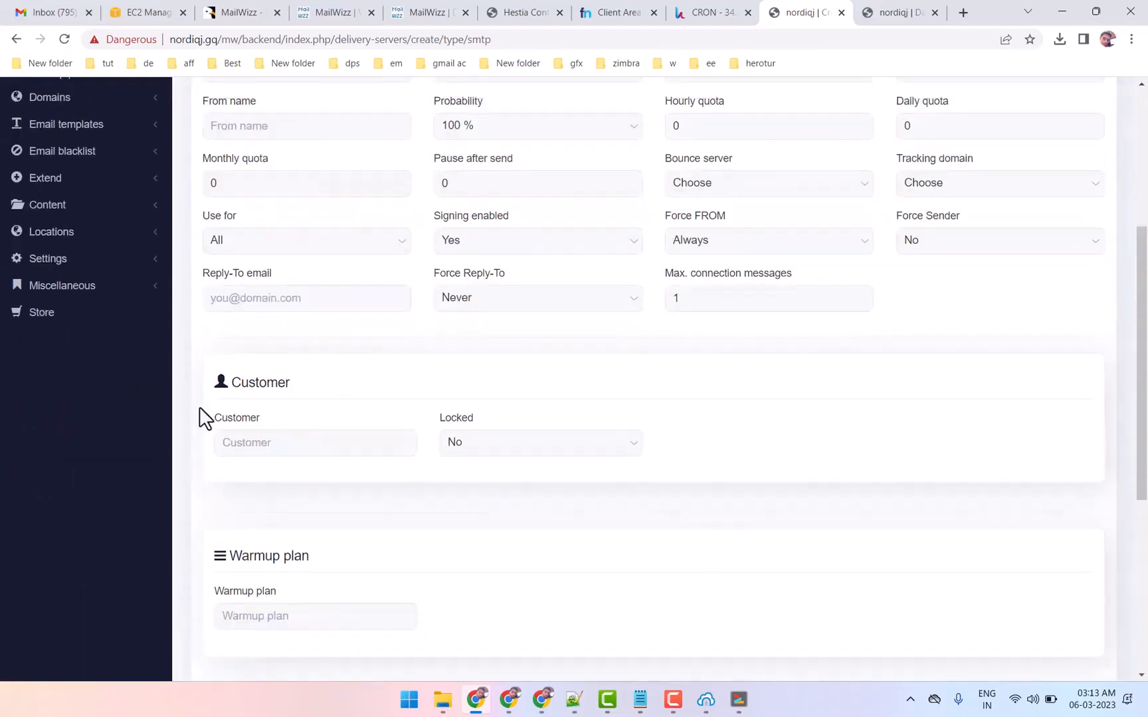
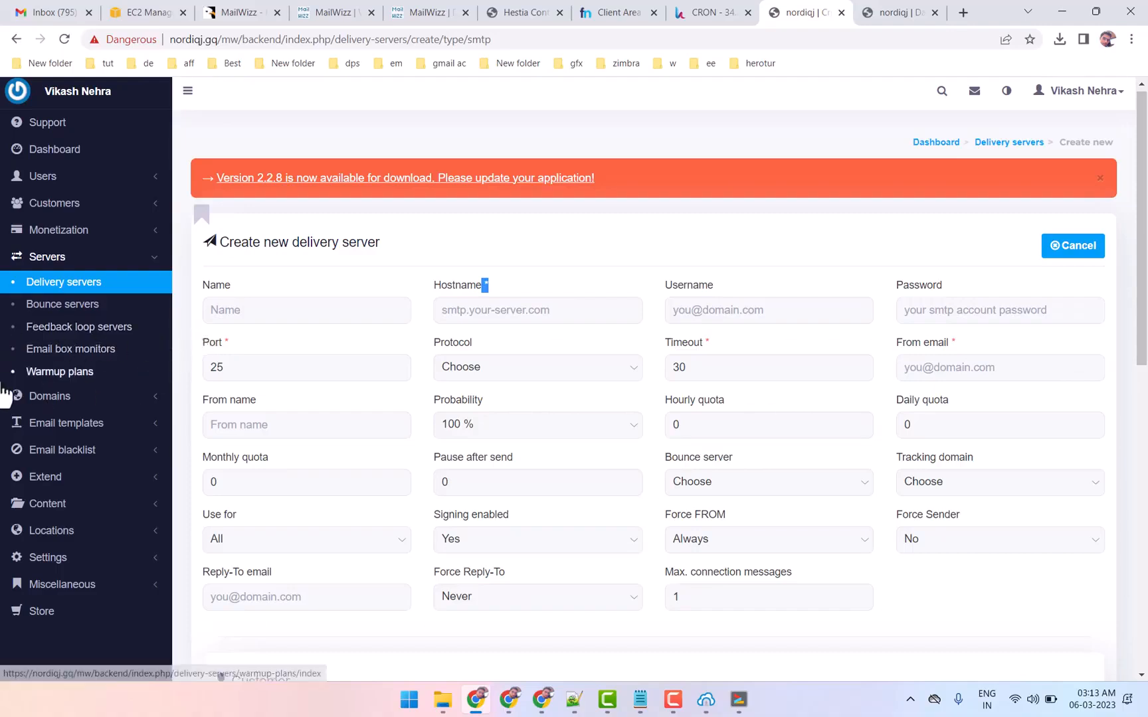
Open a new warmup plan form and review the Sending quota type options without choosing another one
{"action": "left_click", "coordinate": [45, 376]}
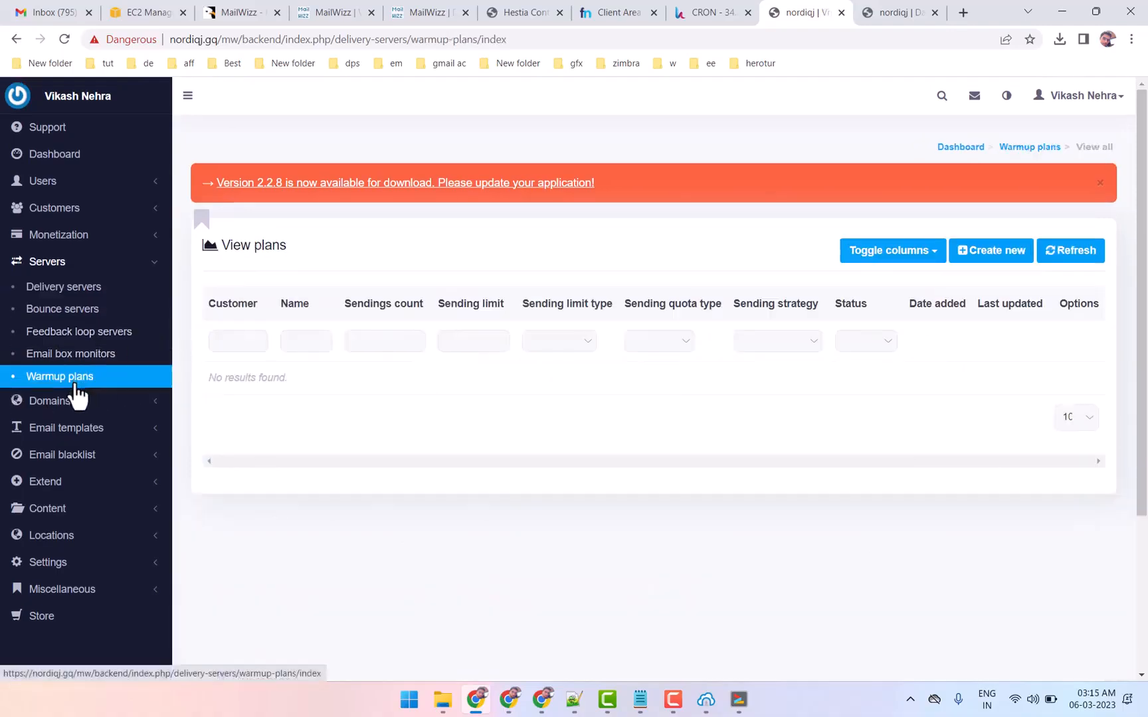
{"action": "left_click", "coordinate": [987, 255]}
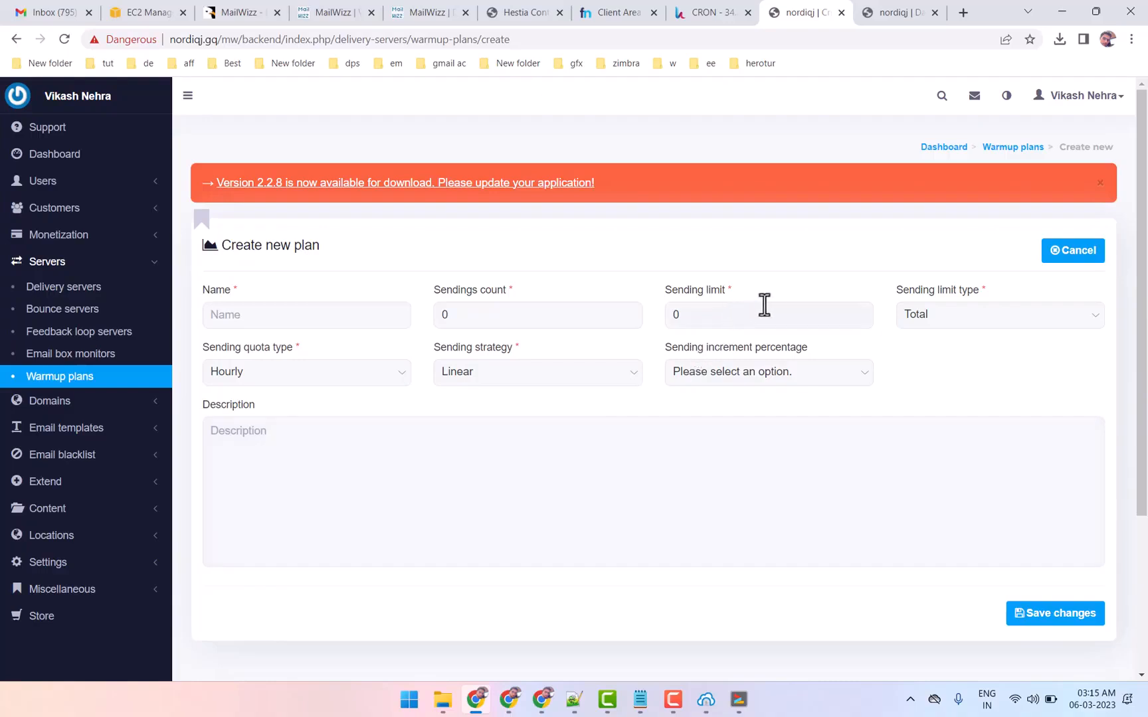
{"action": "left_click", "coordinate": [275, 374]}
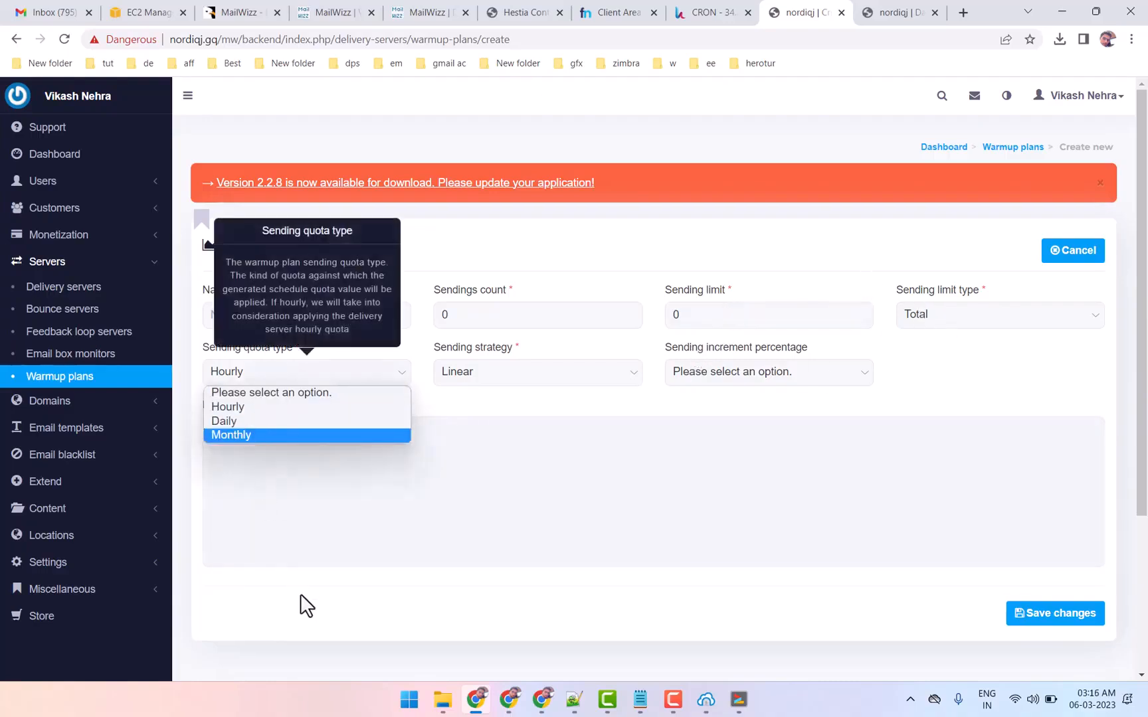
{"action": "left_click", "coordinate": [307, 611]}
{"action": "left_click", "coordinate": [49, 264]}
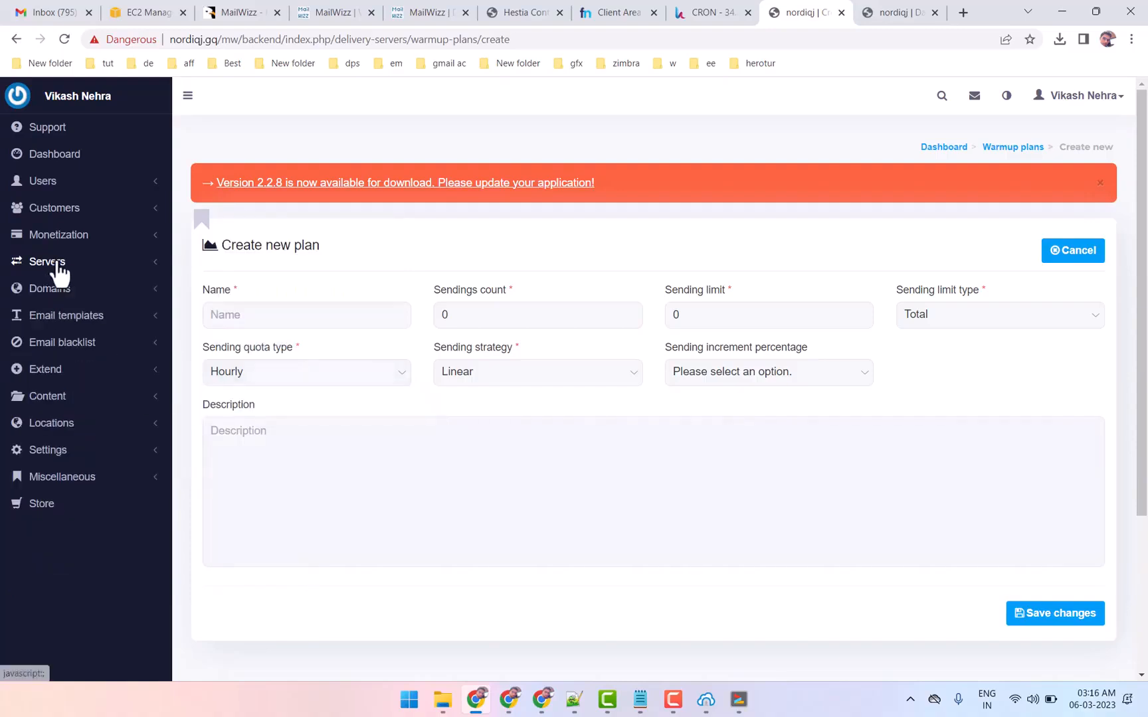
Open a new sending domain form and review its DKIM signing, verification, key and customer fields
{"action": "left_click", "coordinate": [80, 290]}
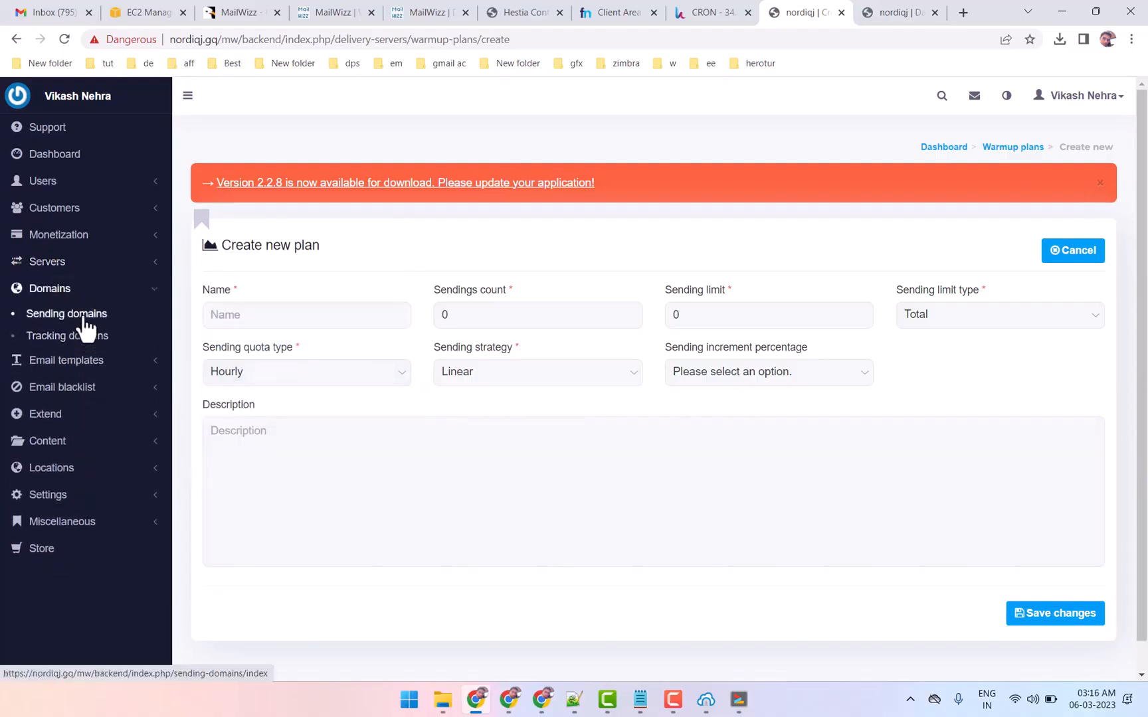
{"action": "left_click", "coordinate": [85, 317]}
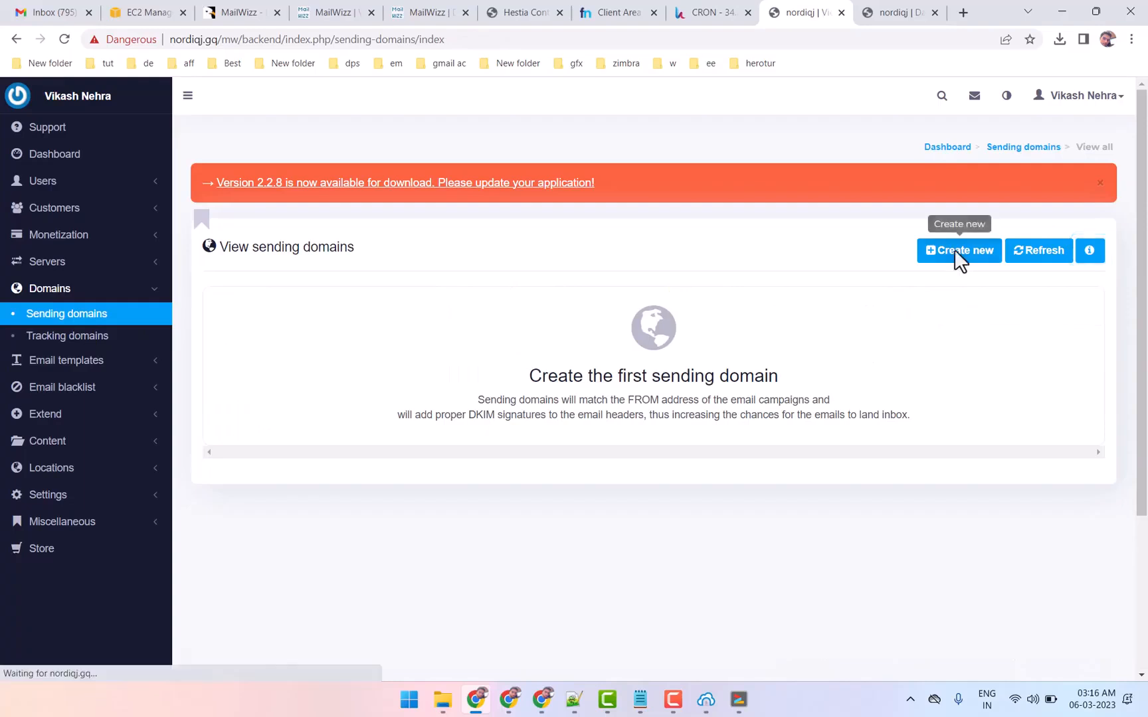
{"action": "left_click", "coordinate": [956, 250]}
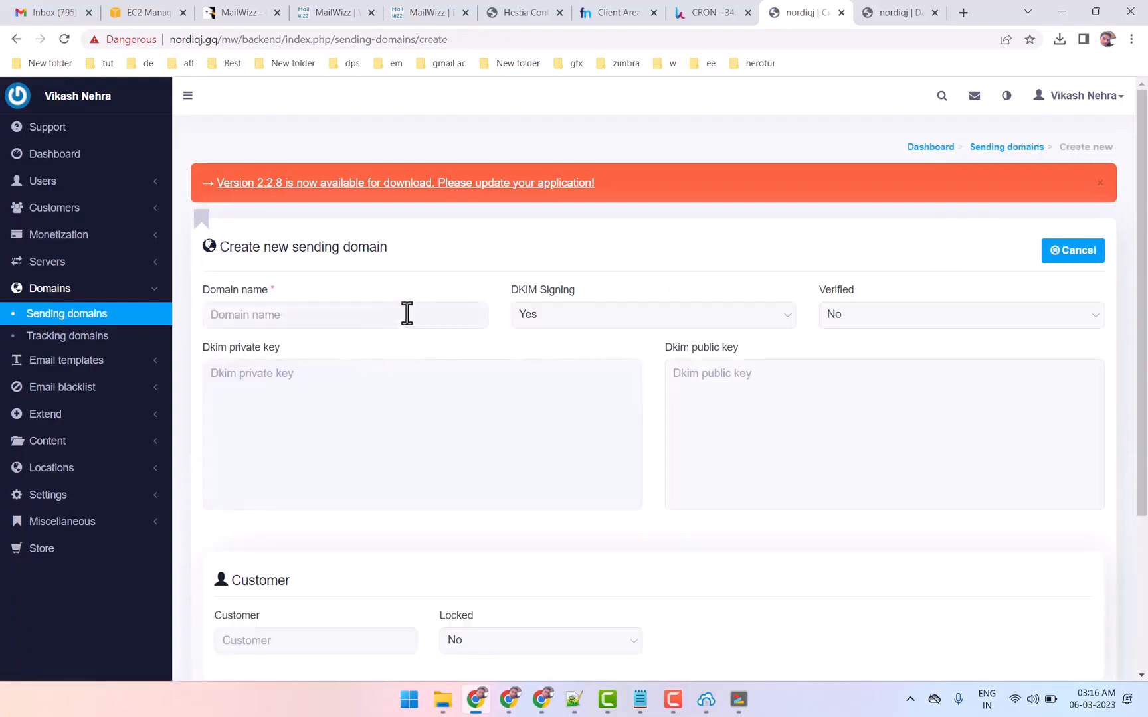
{"action": "scroll", "coordinate": [740, 373], "scroll_direction": "down", "scroll_amount": 2}
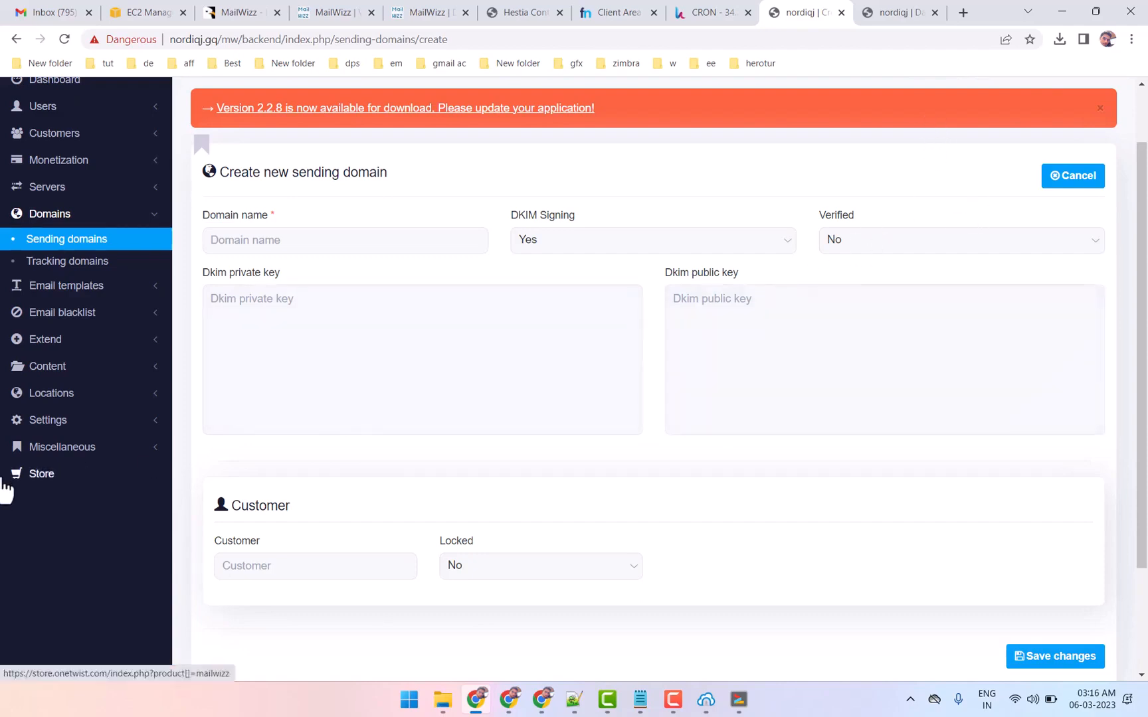
Open a new tracking domain form and read its info note about the DNS CNAME record, closing the note when done
{"action": "left_click", "coordinate": [91, 273]}
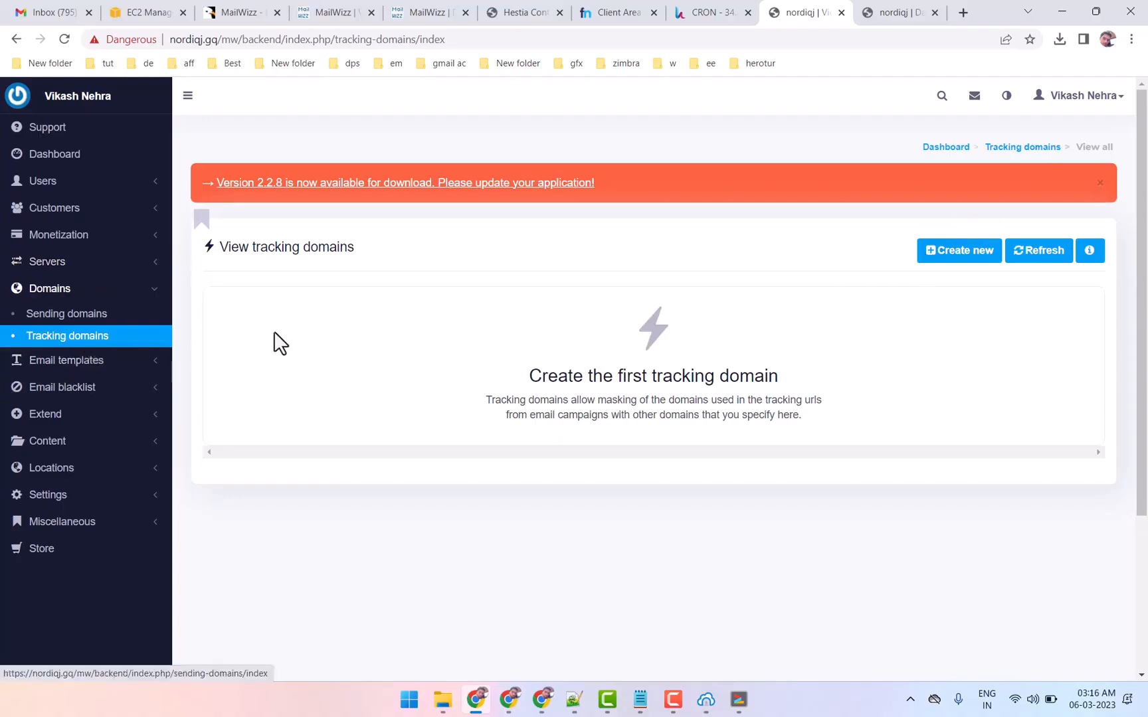
{"action": "left_click", "coordinate": [976, 272]}
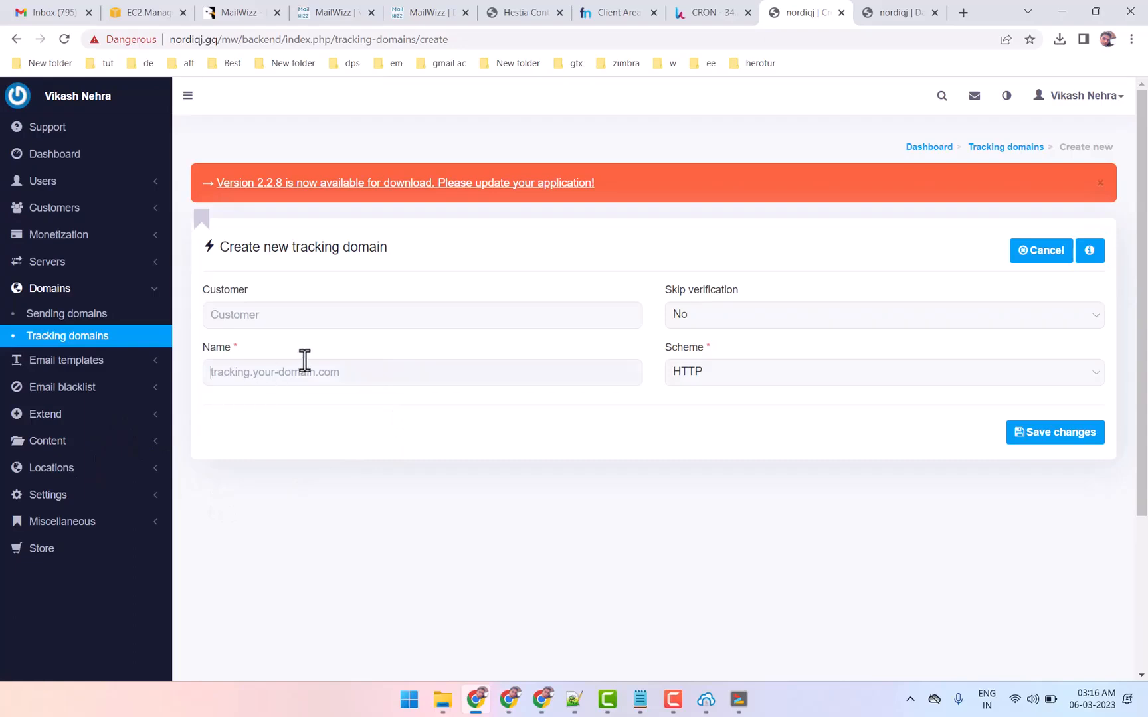
{"action": "left_click", "coordinate": [1095, 253]}
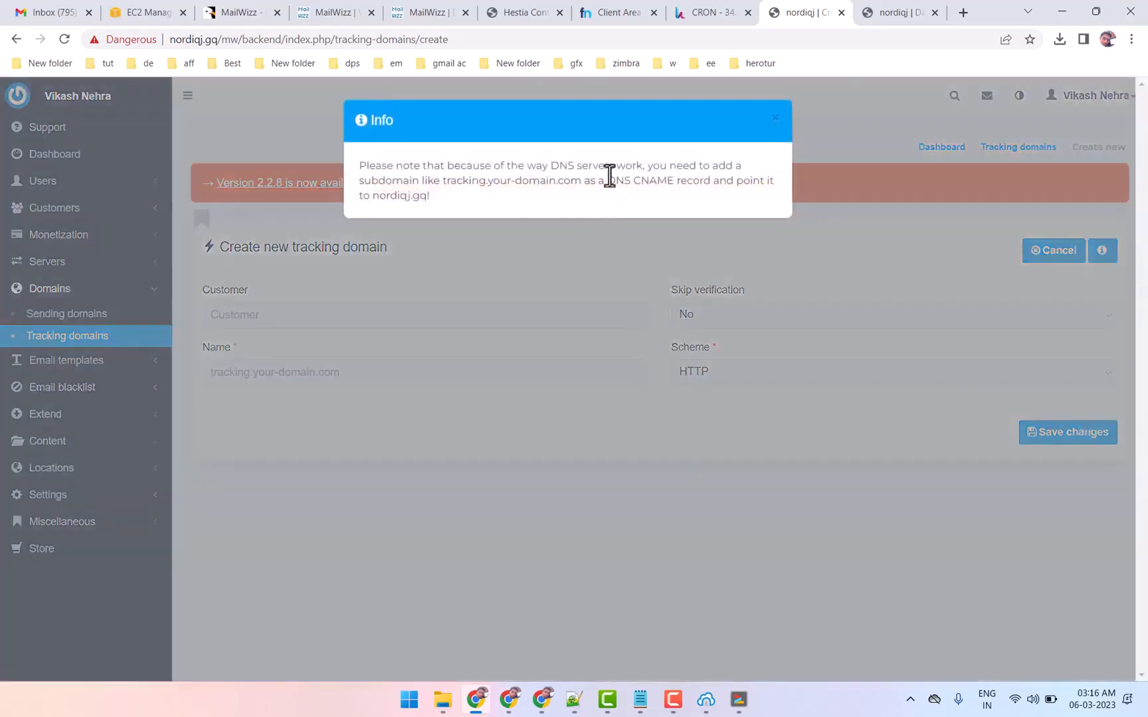
{"action": "left_click_drag", "start_coordinate": [608, 180], "coordinate": [696, 183]}
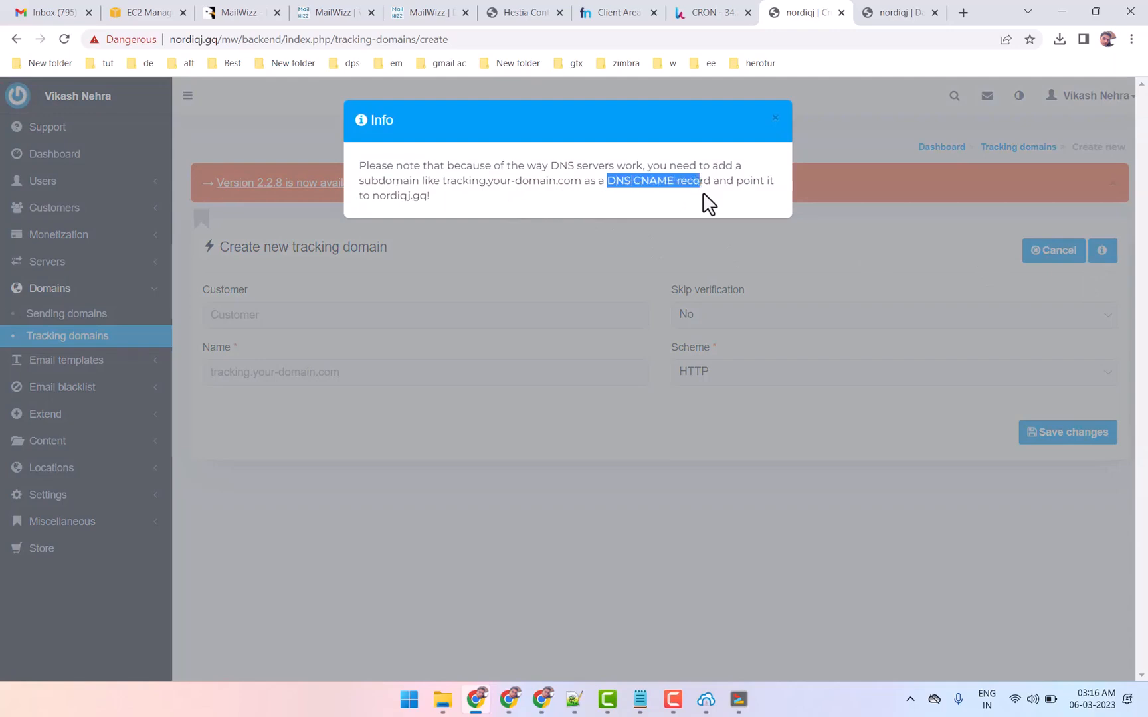
{"action": "left_click", "coordinate": [779, 123]}
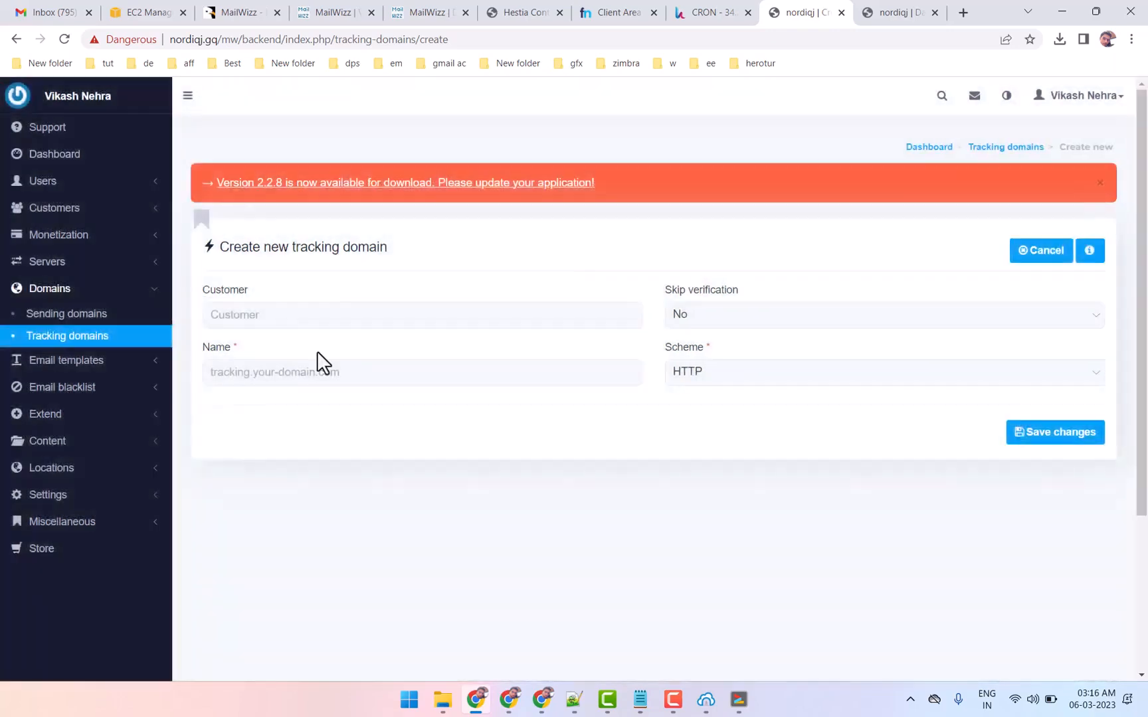
Open the backend's Common settings and examine the site, auto update, company info and GA tracking code id fields
{"action": "left_click", "coordinate": [101, 503]}
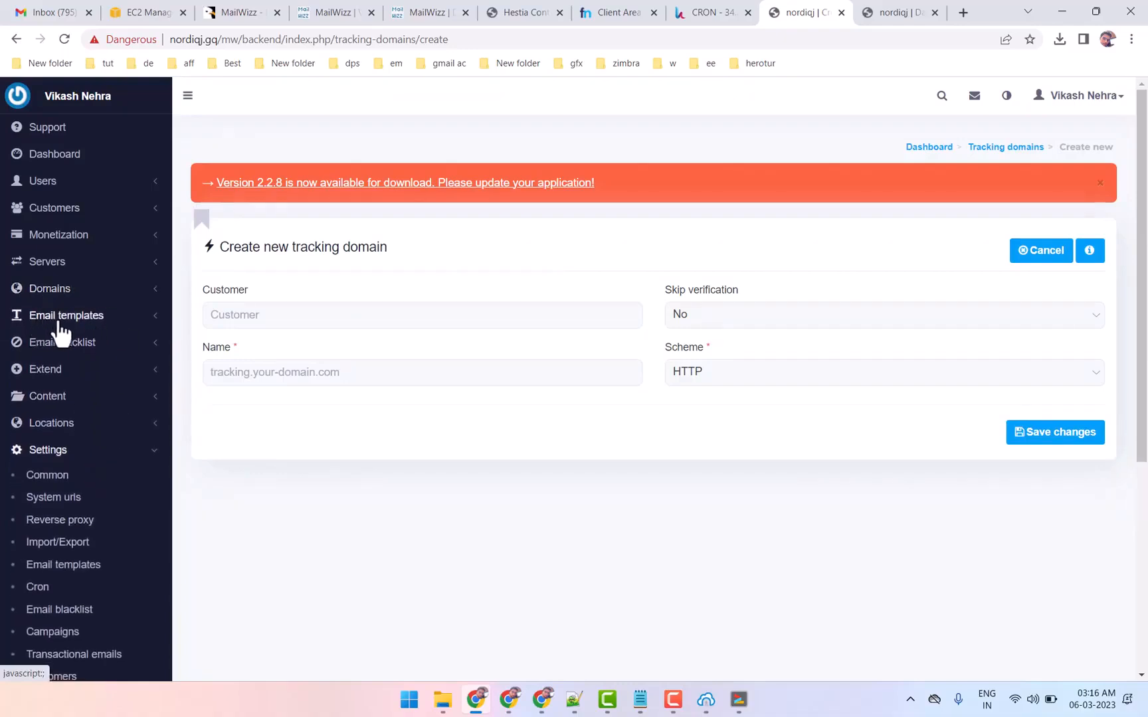
{"action": "scroll", "coordinate": [69, 518], "scroll_direction": "down", "scroll_amount": 2}
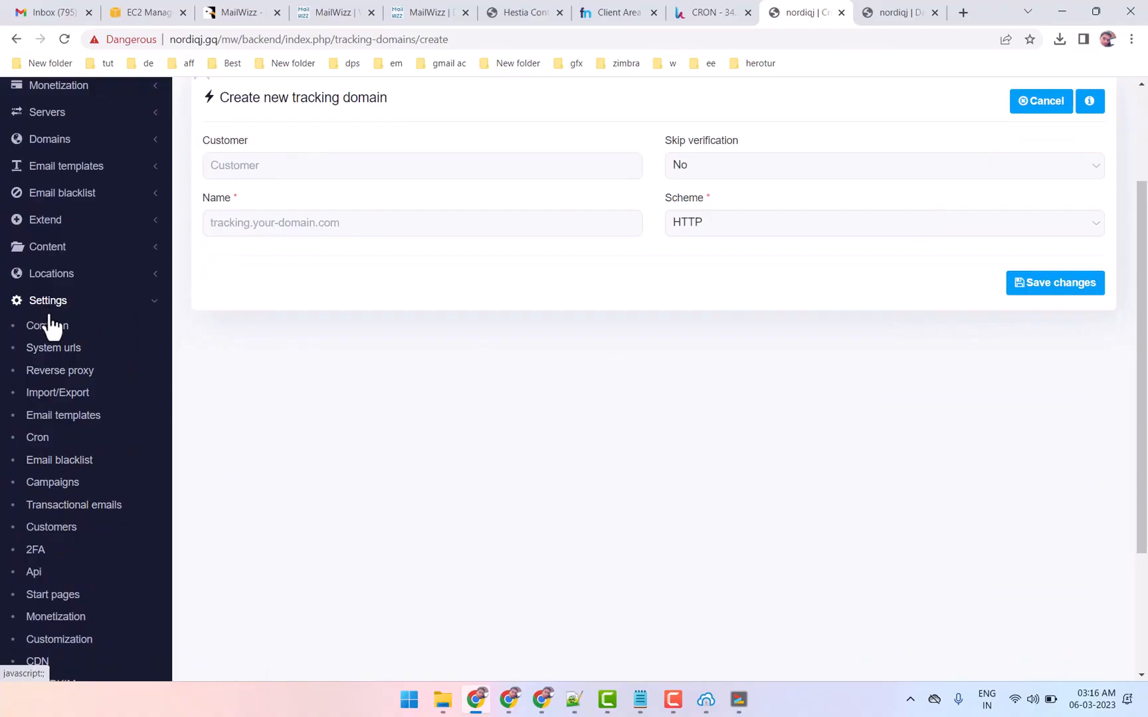
{"action": "left_click", "coordinate": [51, 325]}
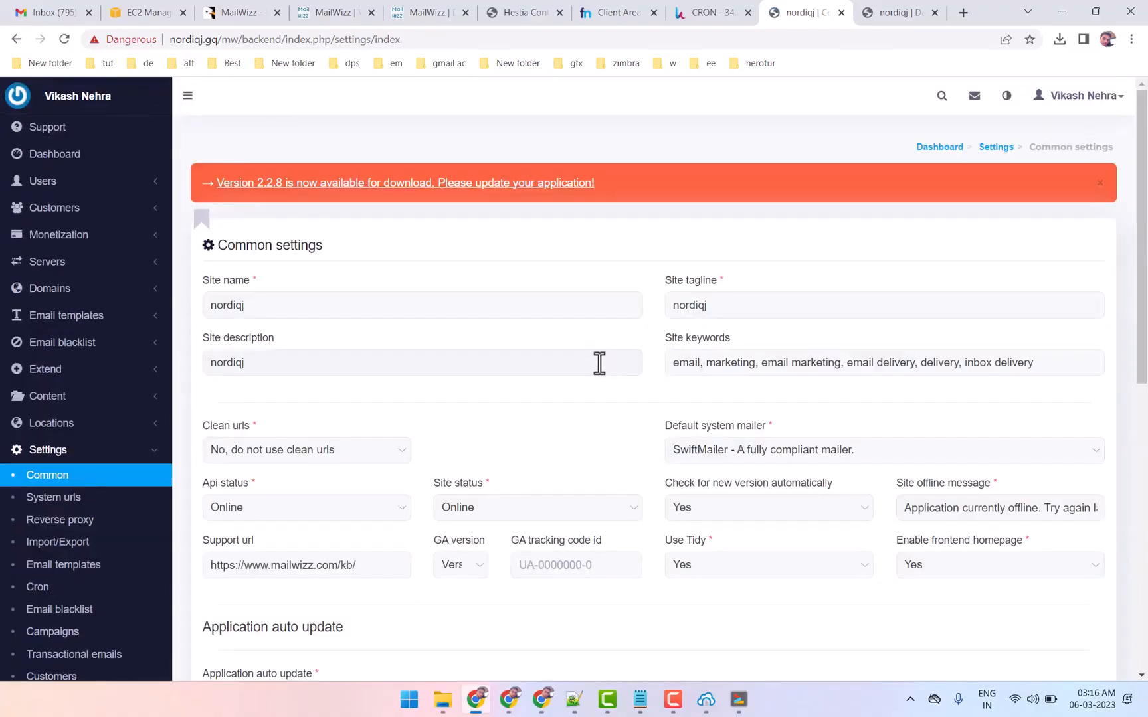
{"action": "scroll", "coordinate": [602, 372], "scroll_direction": "down", "scroll_amount": 2}
{"action": "scroll", "coordinate": [604, 392], "scroll_direction": "up", "scroll_amount": 1}
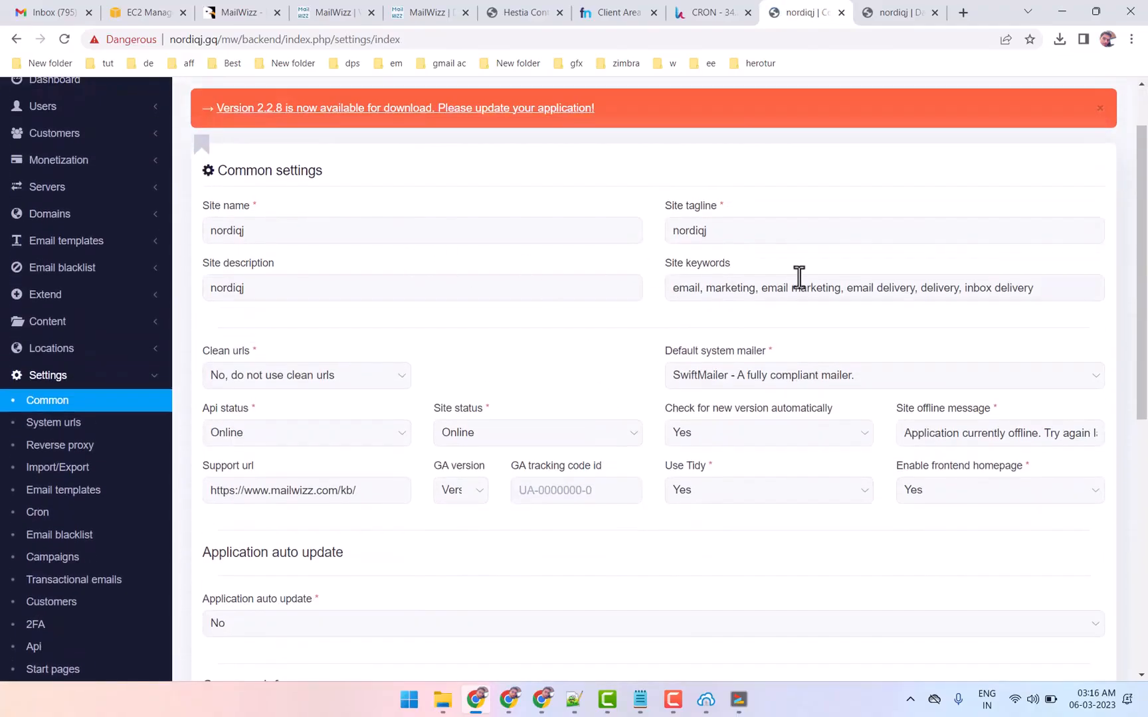
{"action": "scroll", "coordinate": [379, 361], "scroll_direction": "down", "scroll_amount": 3}
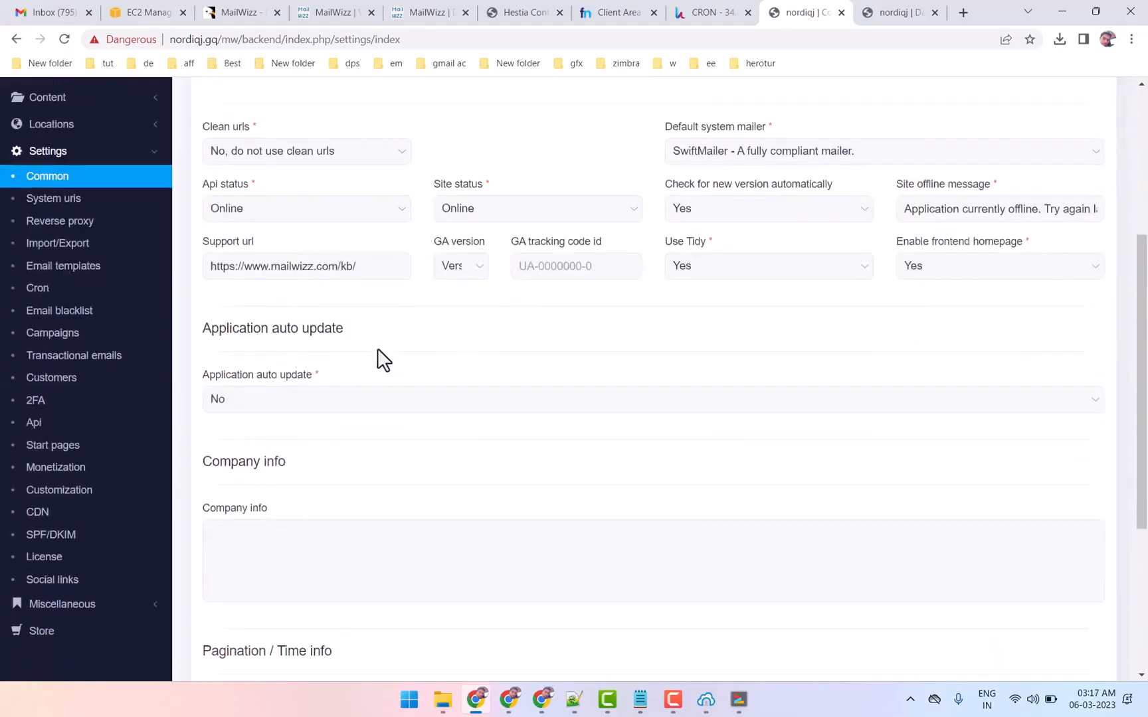
{"action": "scroll", "coordinate": [379, 359], "scroll_direction": "down", "scroll_amount": 3}
{"action": "scroll", "coordinate": [391, 349], "scroll_direction": "up", "scroll_amount": 3}
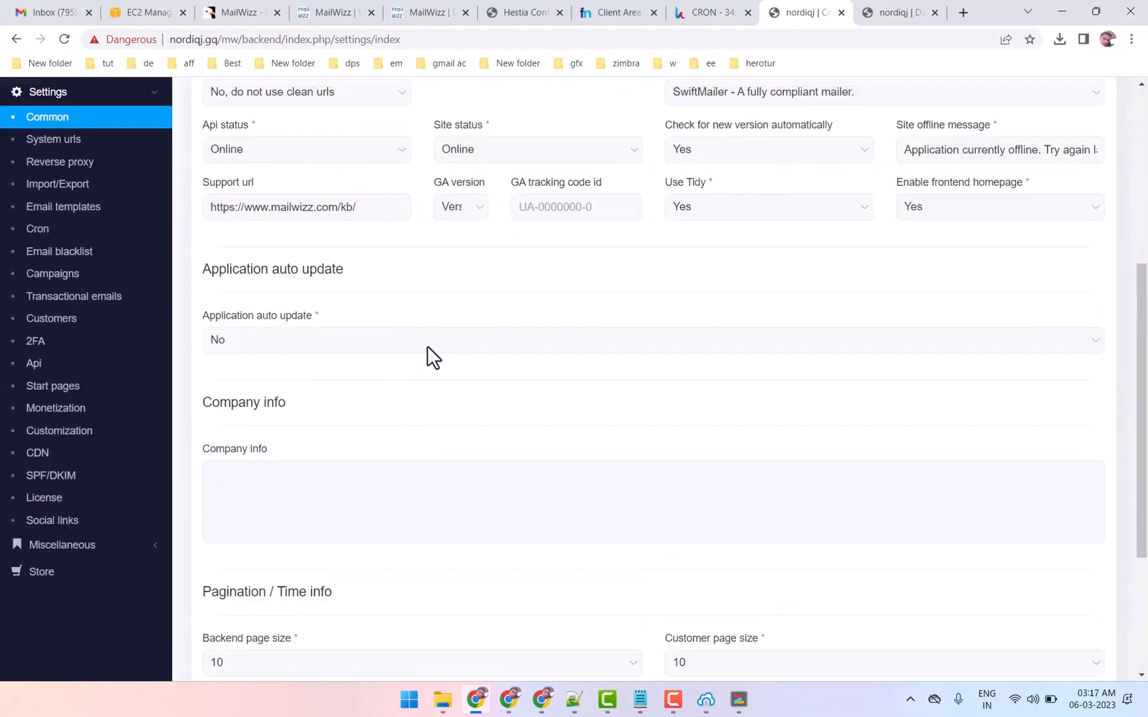
{"action": "left_click", "coordinate": [571, 264]}
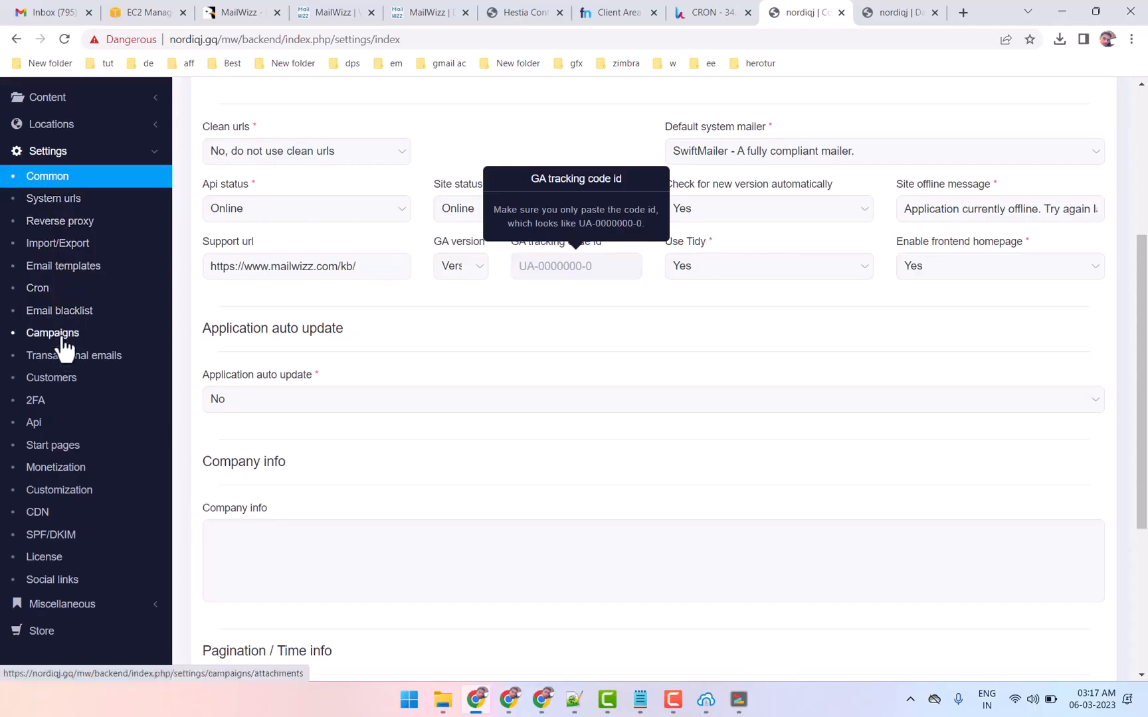
Open the Cron settings and review the delivery and bounce server processing options
{"action": "left_click", "coordinate": [36, 287]}
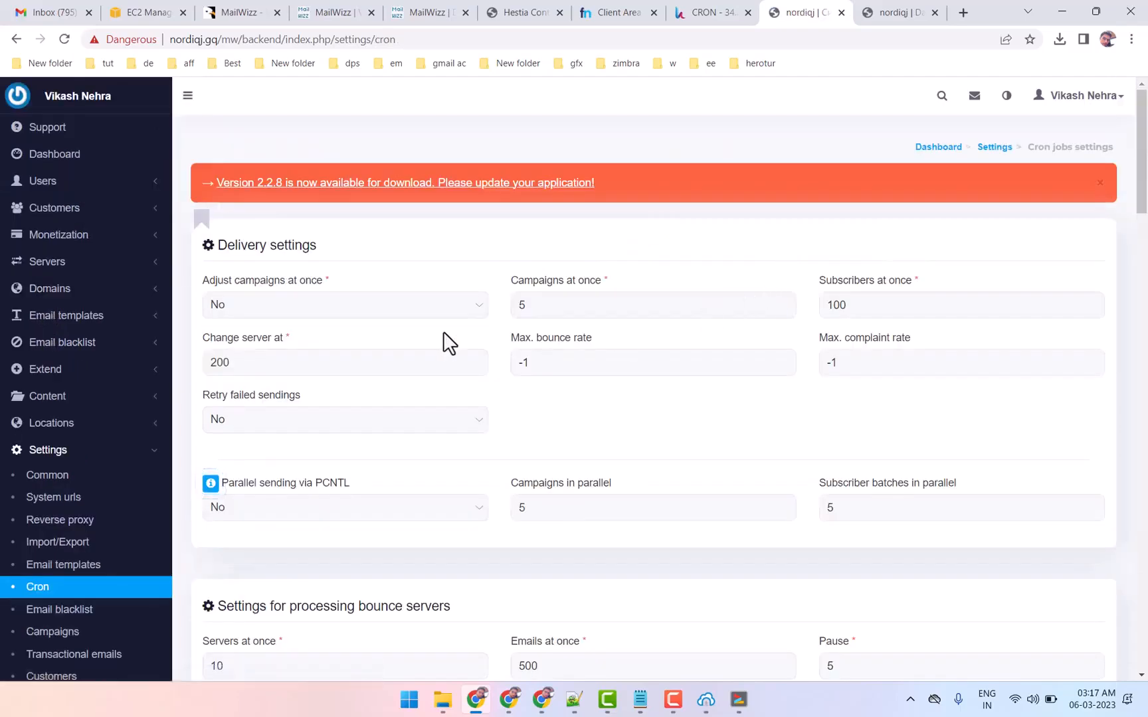
{"action": "scroll", "coordinate": [489, 413], "scroll_direction": "down", "scroll_amount": 4}
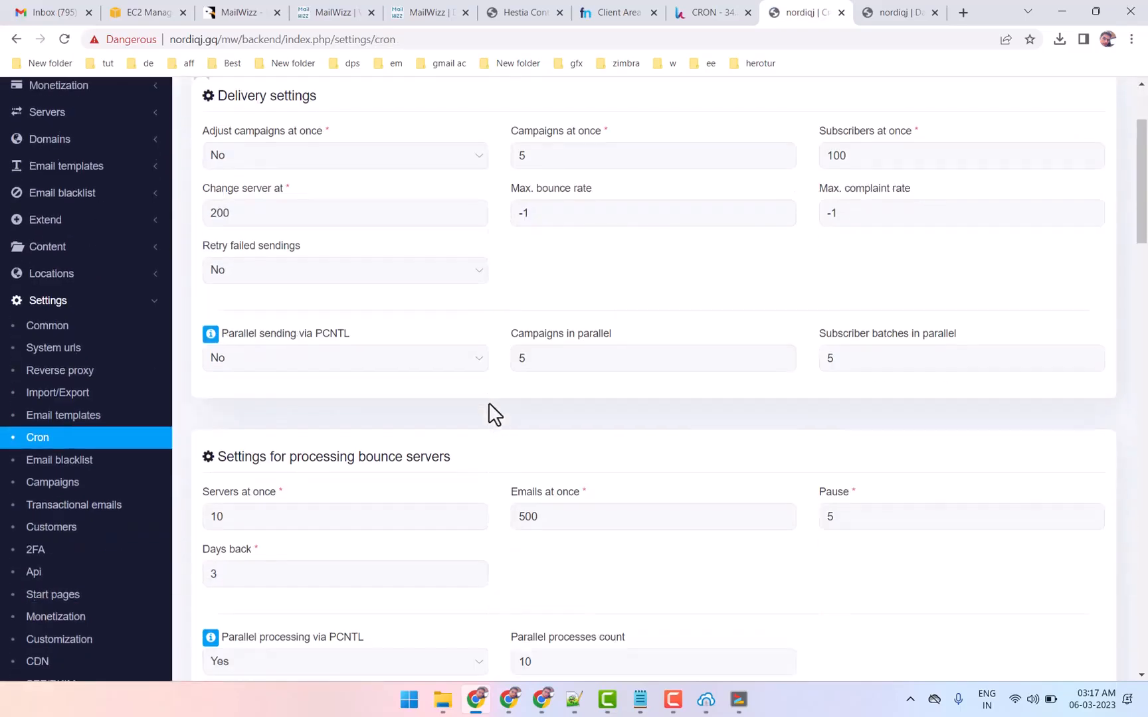
{"action": "scroll", "coordinate": [502, 425], "scroll_direction": "down", "scroll_amount": 4}
{"action": "scroll", "coordinate": [503, 413], "scroll_direction": "up", "scroll_amount": 5}
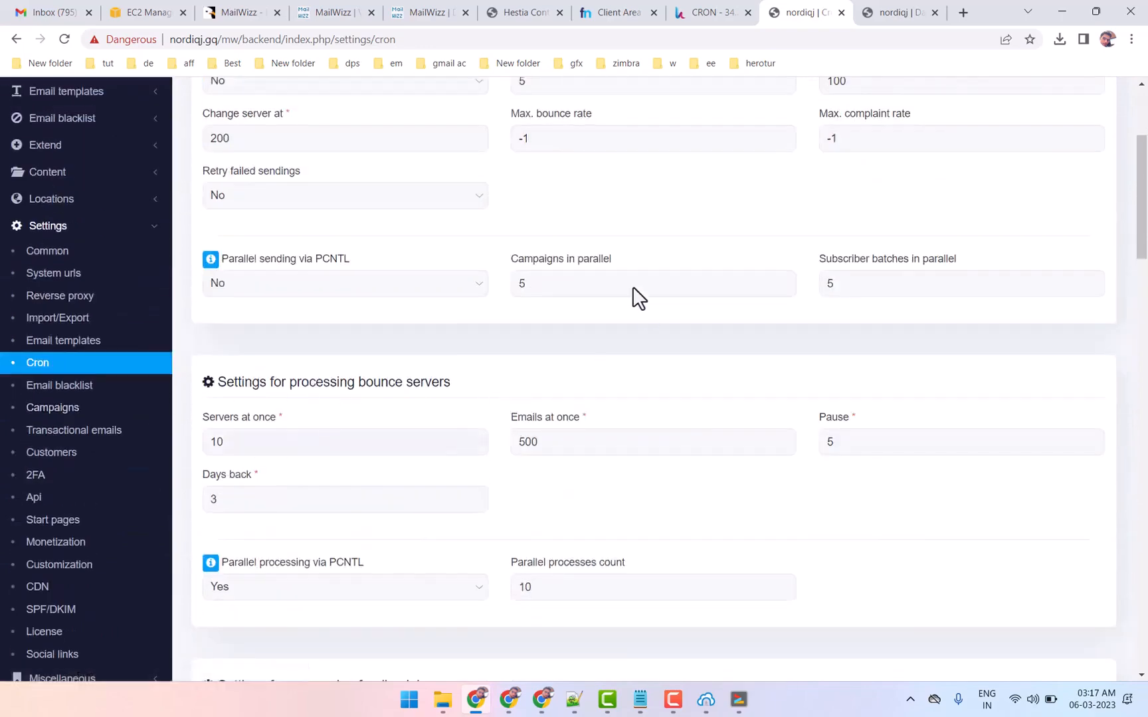
Open the Import/Export settings and review the importer and exporter options, including the available file size limits
{"action": "left_click", "coordinate": [70, 319]}
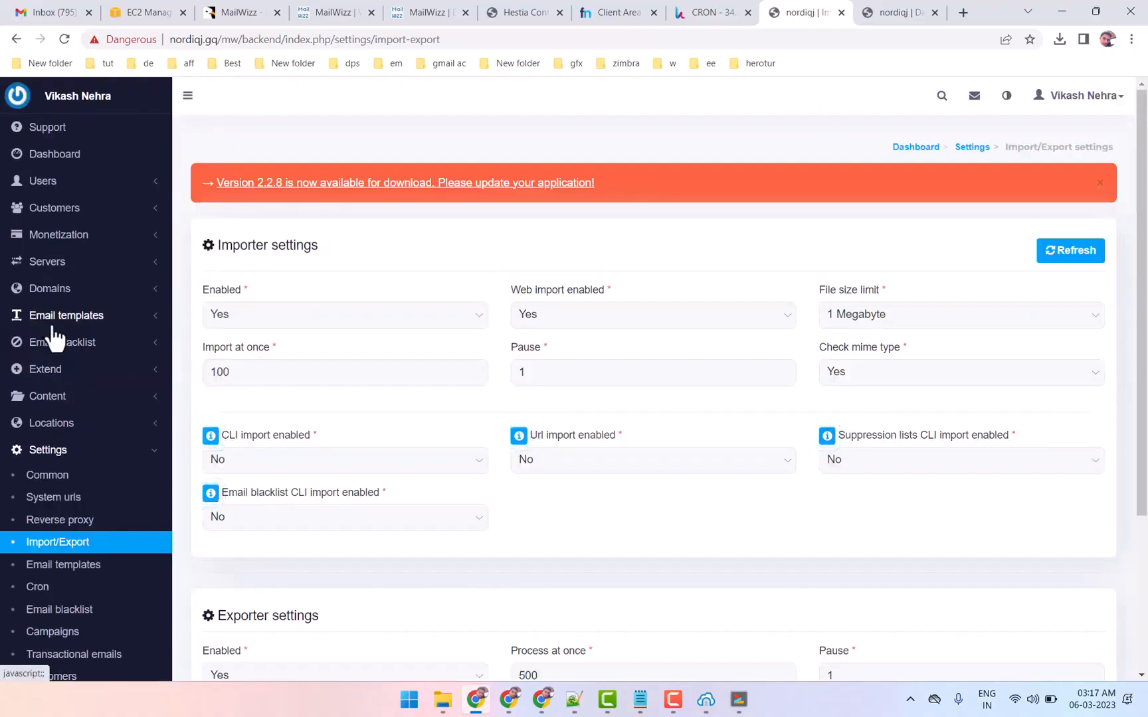
{"action": "scroll", "coordinate": [483, 406], "scroll_direction": "down", "scroll_amount": 3}
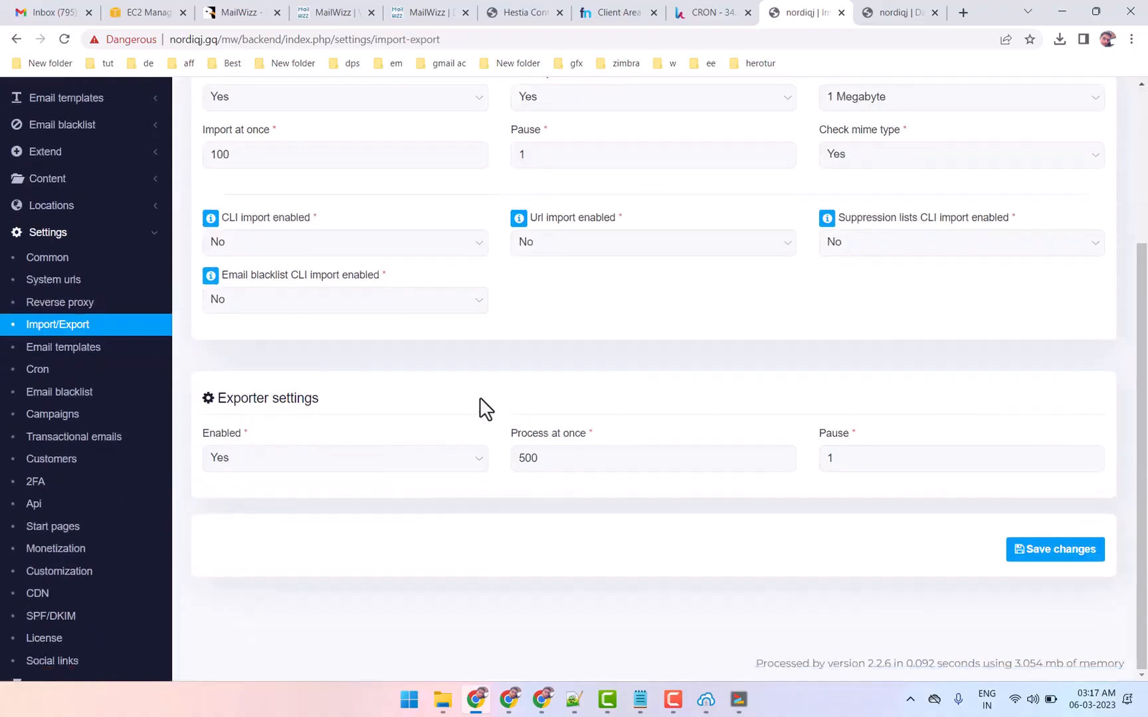
{"action": "scroll", "coordinate": [485, 408], "scroll_direction": "up", "scroll_amount": 2}
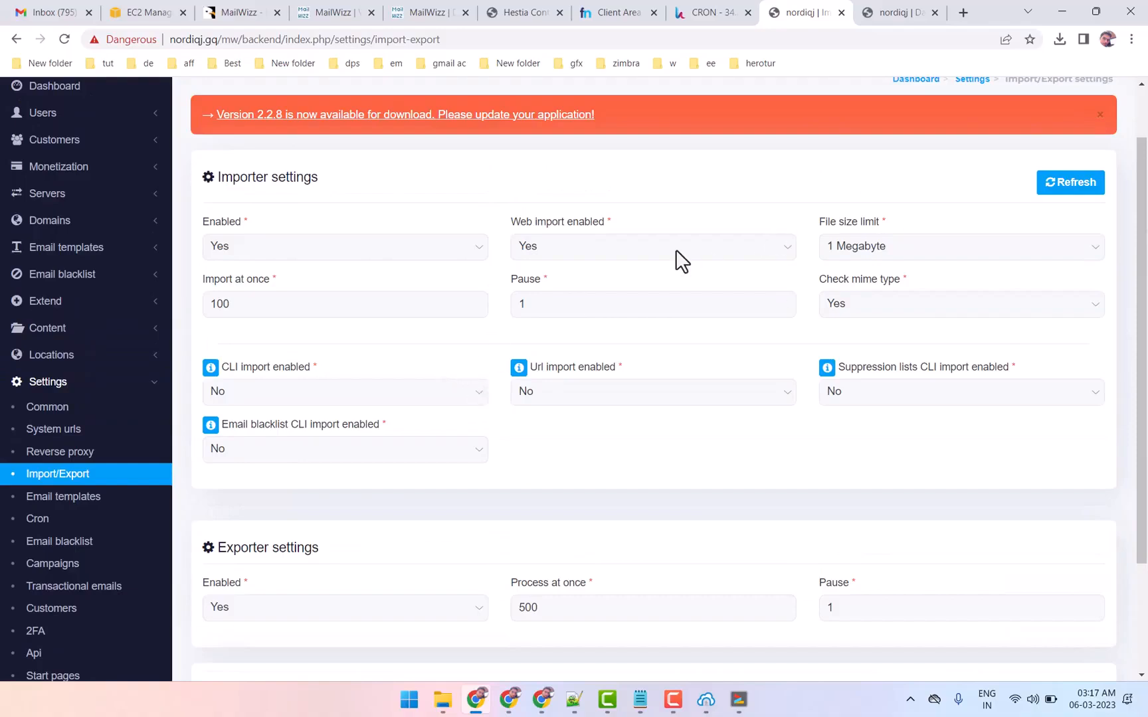
{"action": "left_click", "coordinate": [903, 256]}
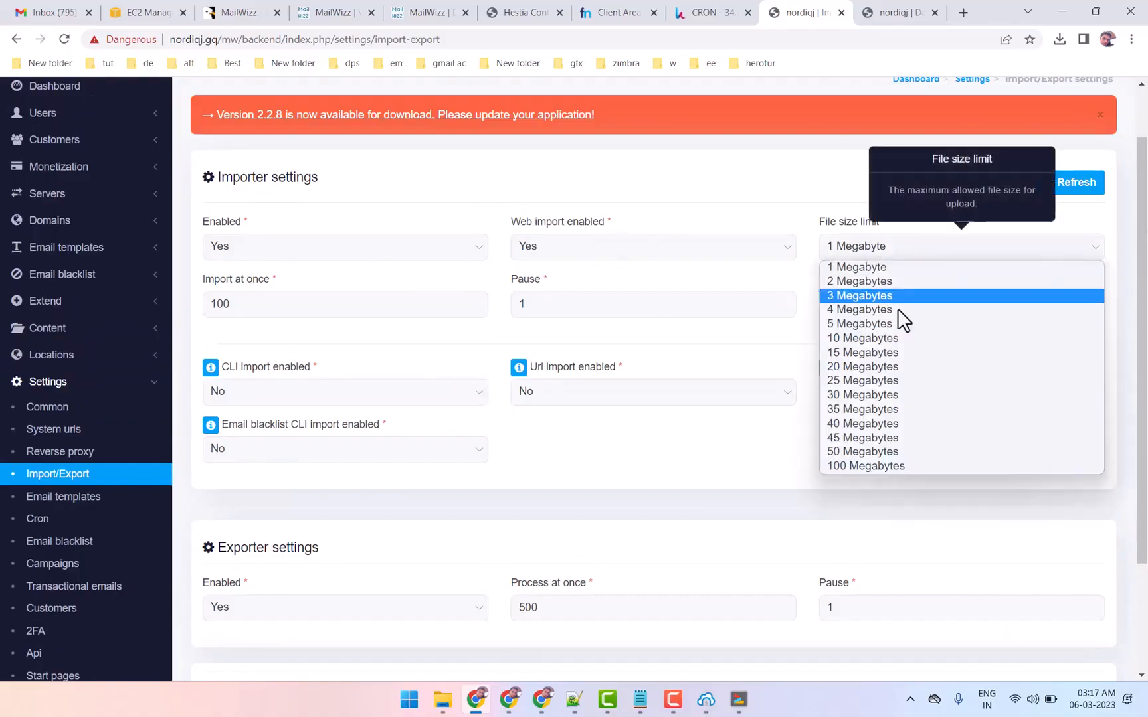
{"action": "left_click", "coordinate": [610, 454]}
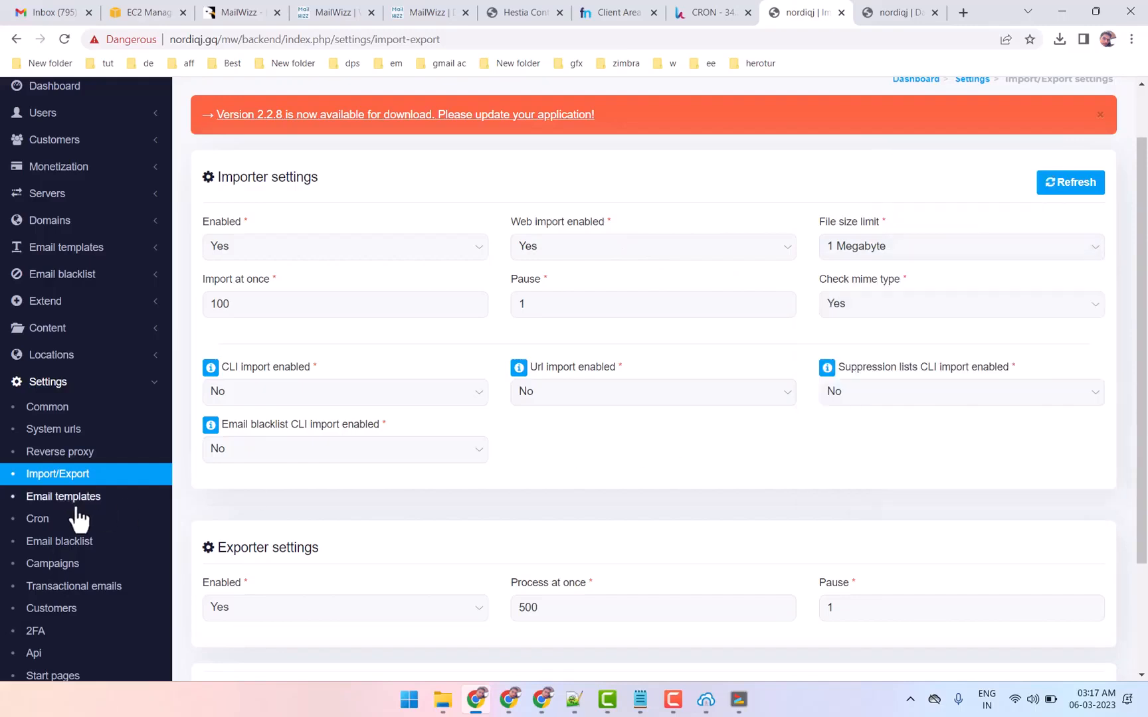
Open the Customers settings and review the customer common settings and the other available settings pages
{"action": "scroll", "coordinate": [72, 498], "scroll_direction": "down", "scroll_amount": 1}
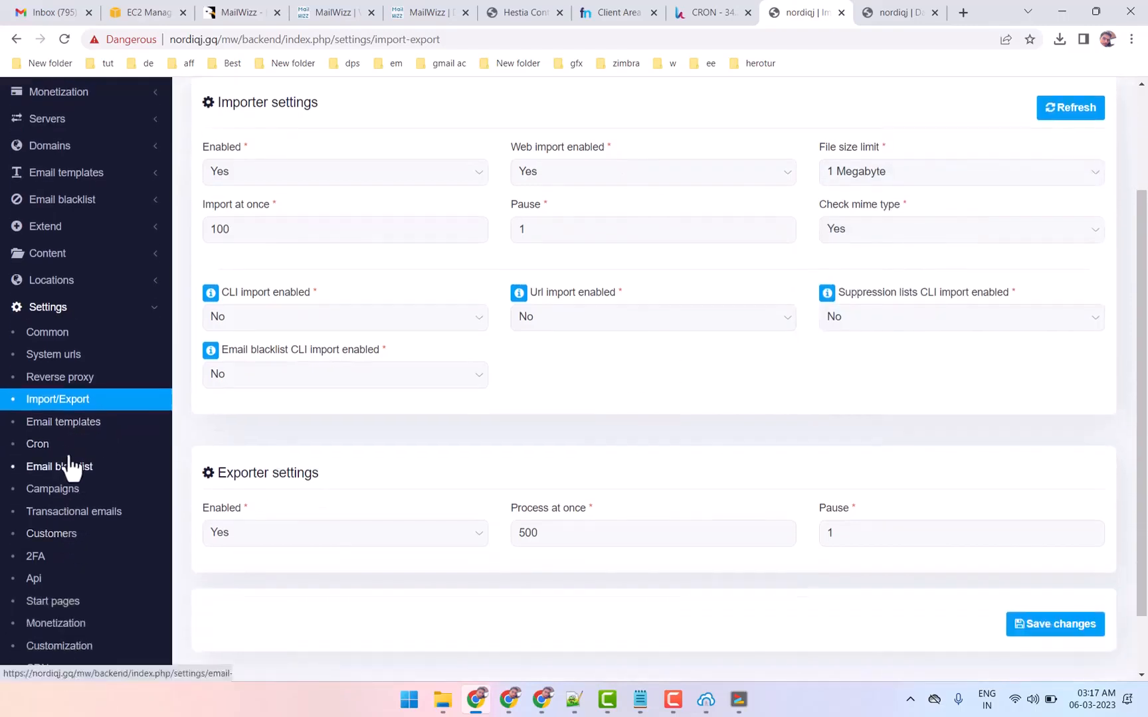
{"action": "left_click", "coordinate": [64, 539]}
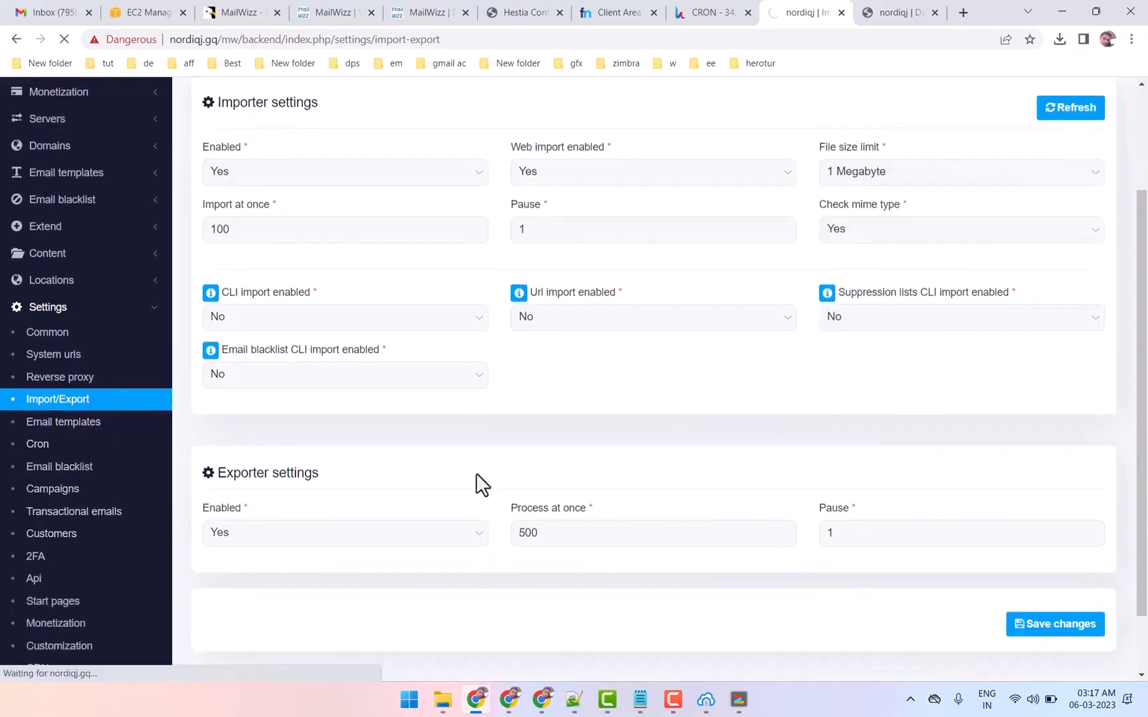
{"action": "left_click", "coordinate": [879, 12]}
{"action": "left_click", "coordinate": [831, 12]}
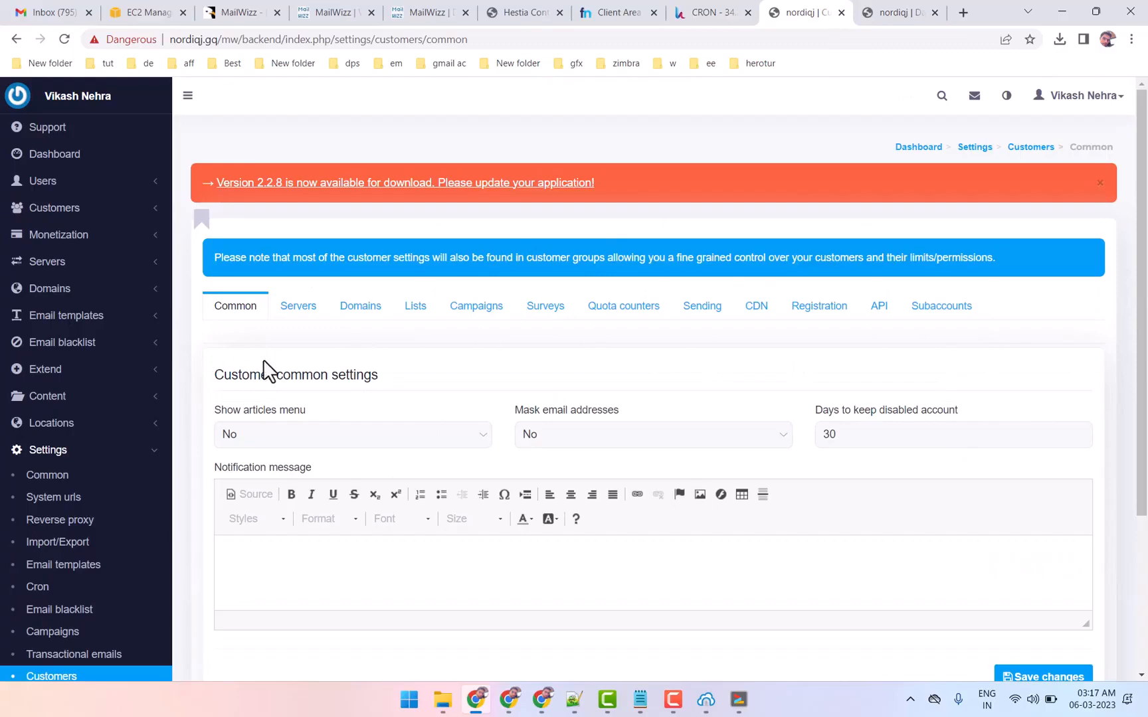
{"action": "scroll", "coordinate": [37, 556], "scroll_direction": "down", "scroll_amount": 2}
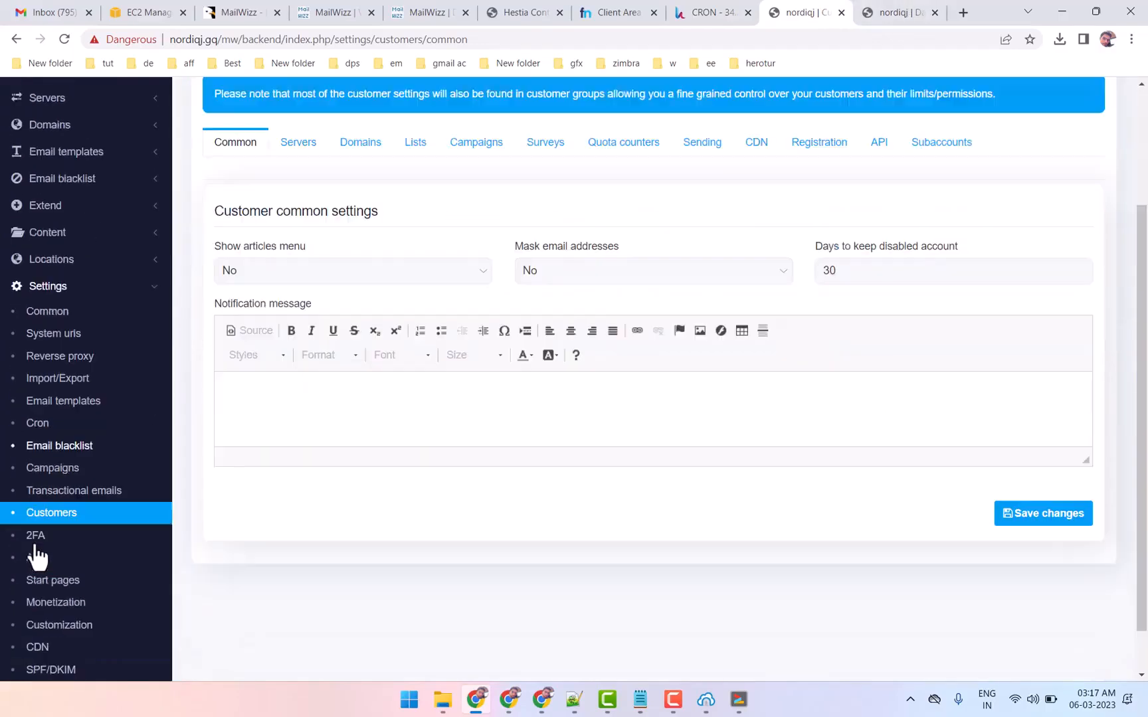
{"action": "scroll", "coordinate": [37, 557], "scroll_direction": "down", "scroll_amount": 1}
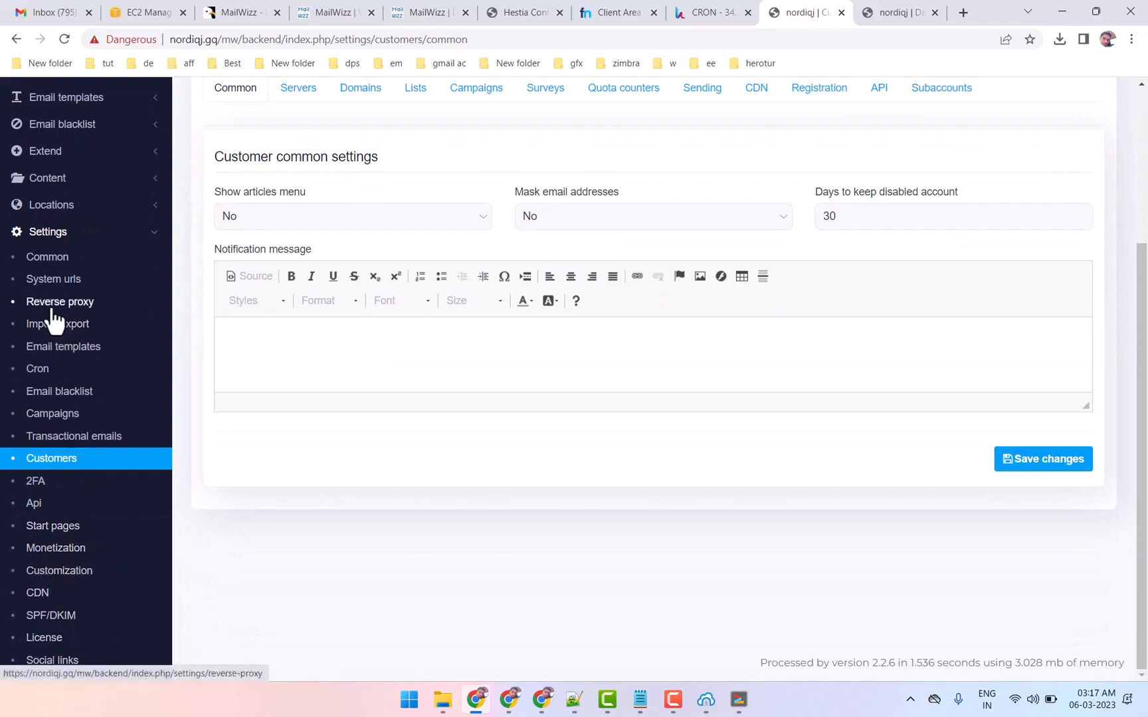
Collapse the Settings section and expand Miscellaneous to view its log, cron and monitoring pages
{"action": "scroll", "coordinate": [54, 321], "scroll_direction": "up", "scroll_amount": 1}
{"action": "left_click", "coordinate": [151, 323]}
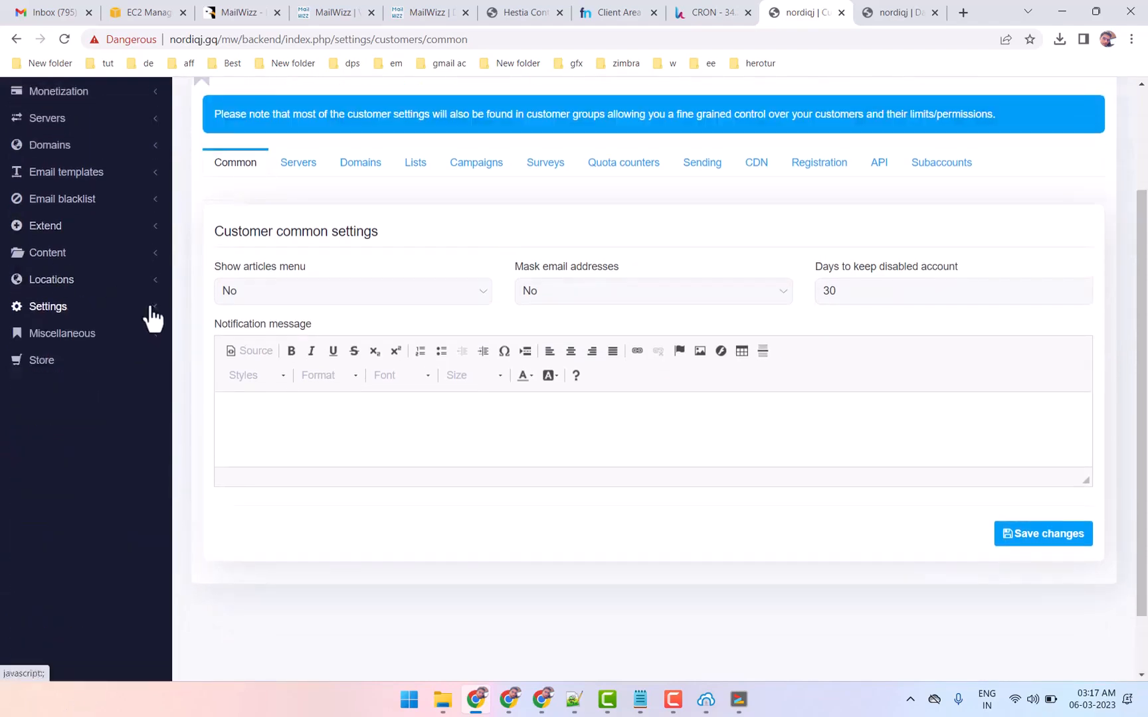
{"action": "left_click", "coordinate": [150, 342]}
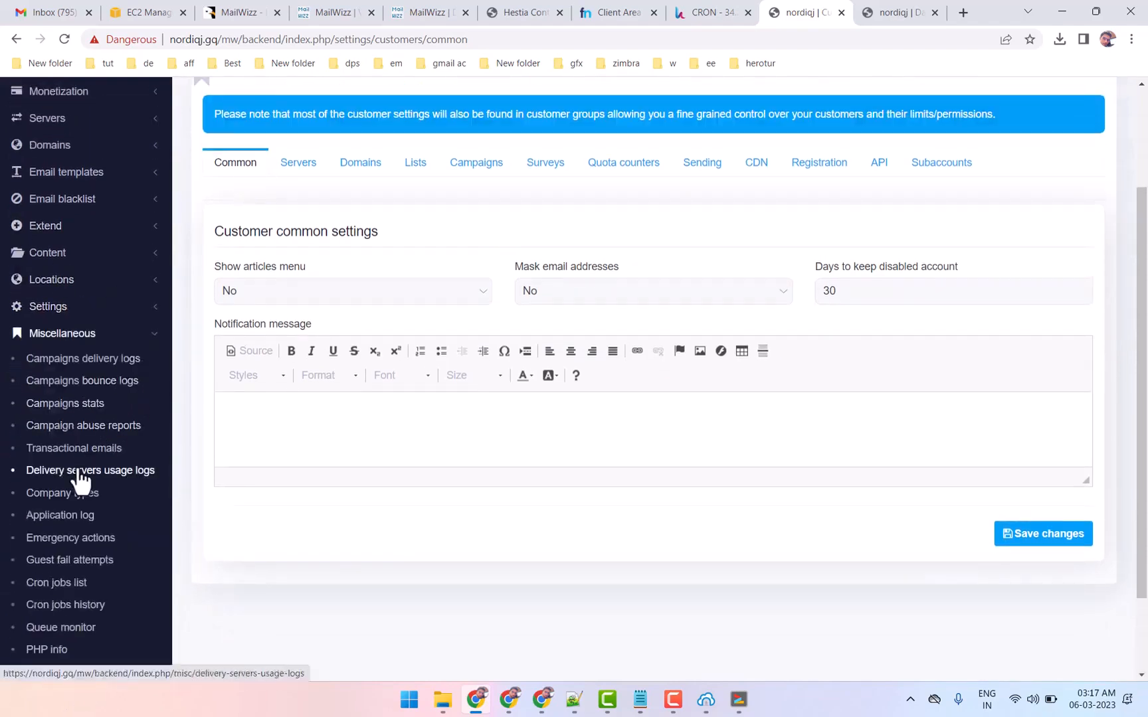
Open the Cron jobs list under Miscellaneous and review the application cron commands and their schedules
{"action": "left_click", "coordinate": [75, 591]}
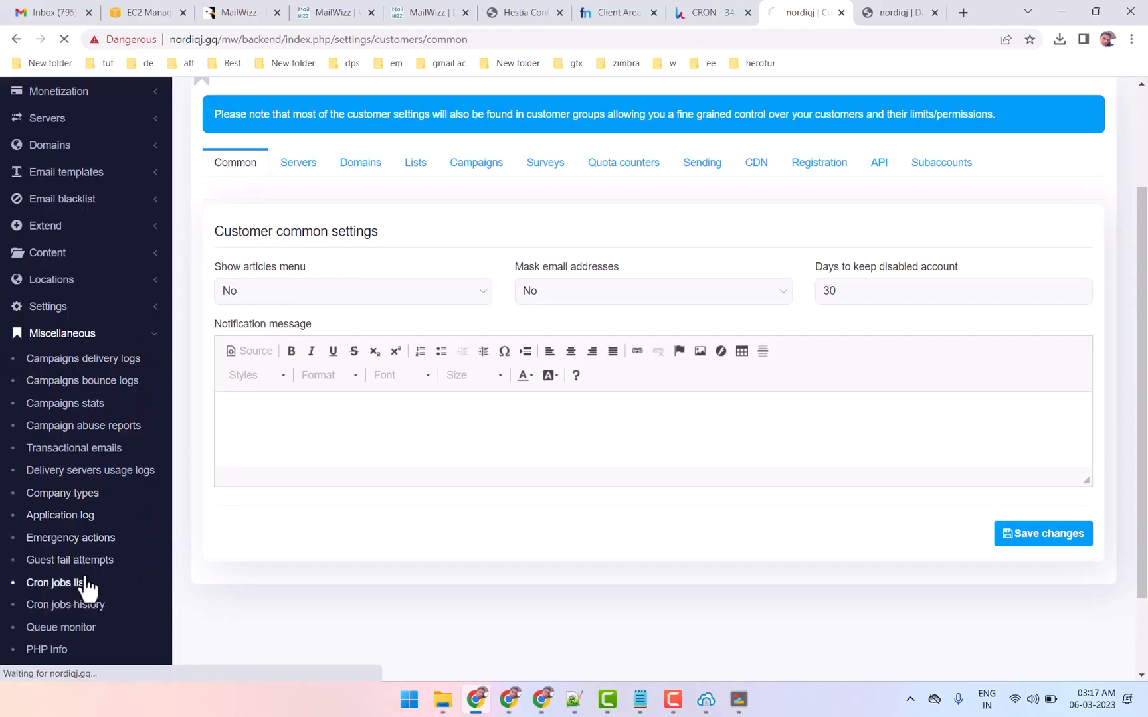
{"action": "scroll", "coordinate": [648, 359], "scroll_direction": "down", "scroll_amount": 3}
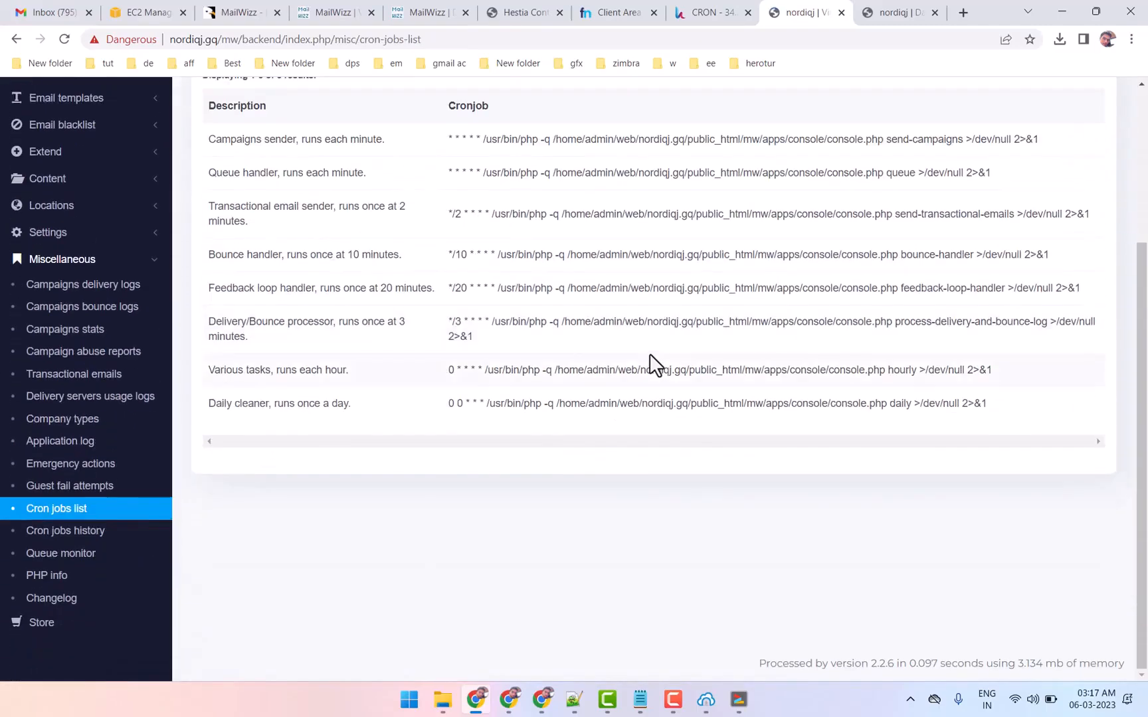
{"action": "scroll", "coordinate": [649, 364], "scroll_direction": "up", "scroll_amount": 1}
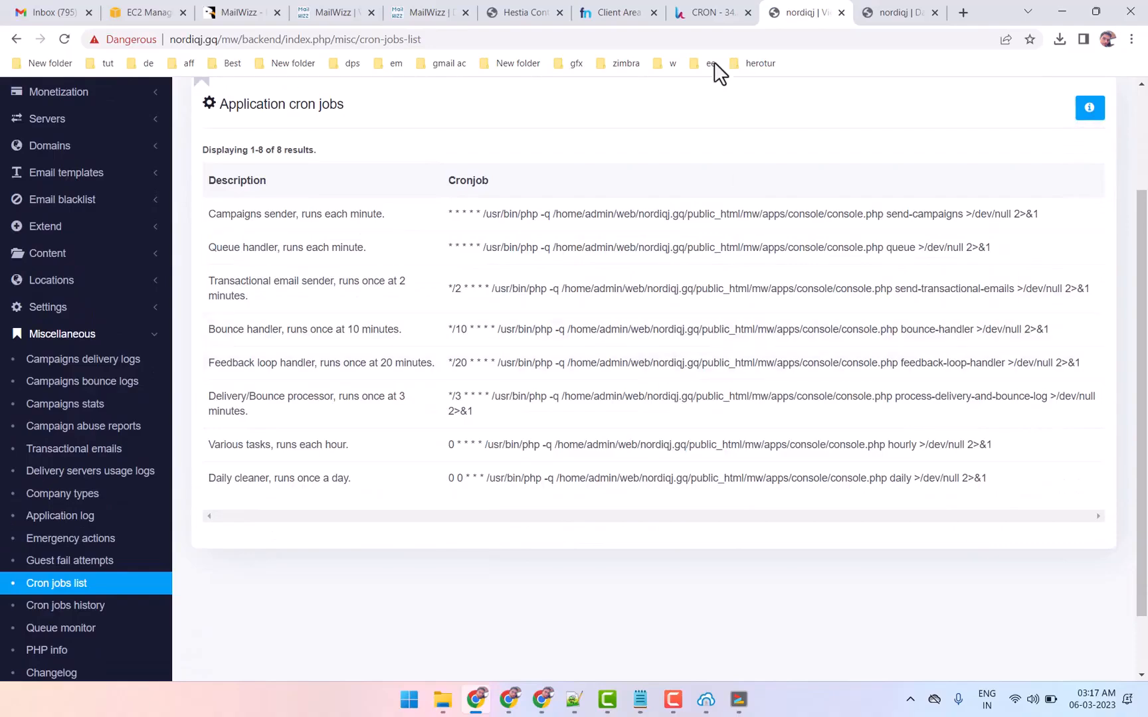
Switch to the MailWizz customer area and expand the Lists and Campaigns sections to view their pages
{"action": "left_click", "coordinate": [709, 12]}
{"action": "left_click", "coordinate": [782, 12]}
{"action": "left_click", "coordinate": [907, 12]}
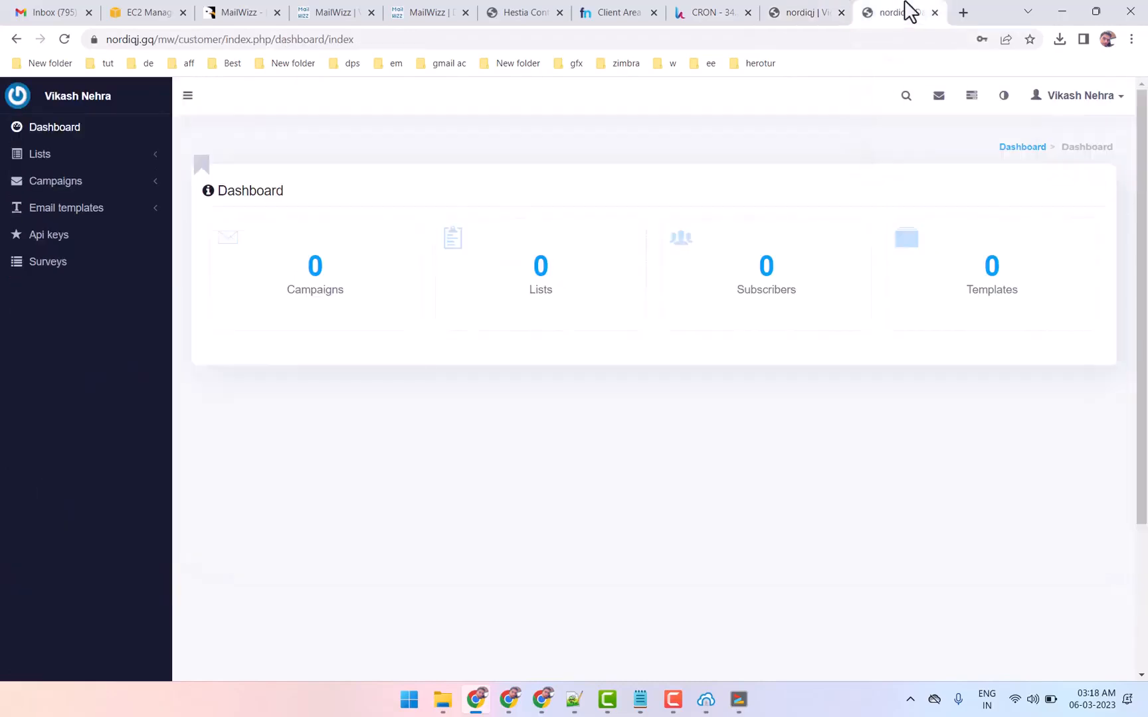
{"action": "left_click", "coordinate": [789, 11]}
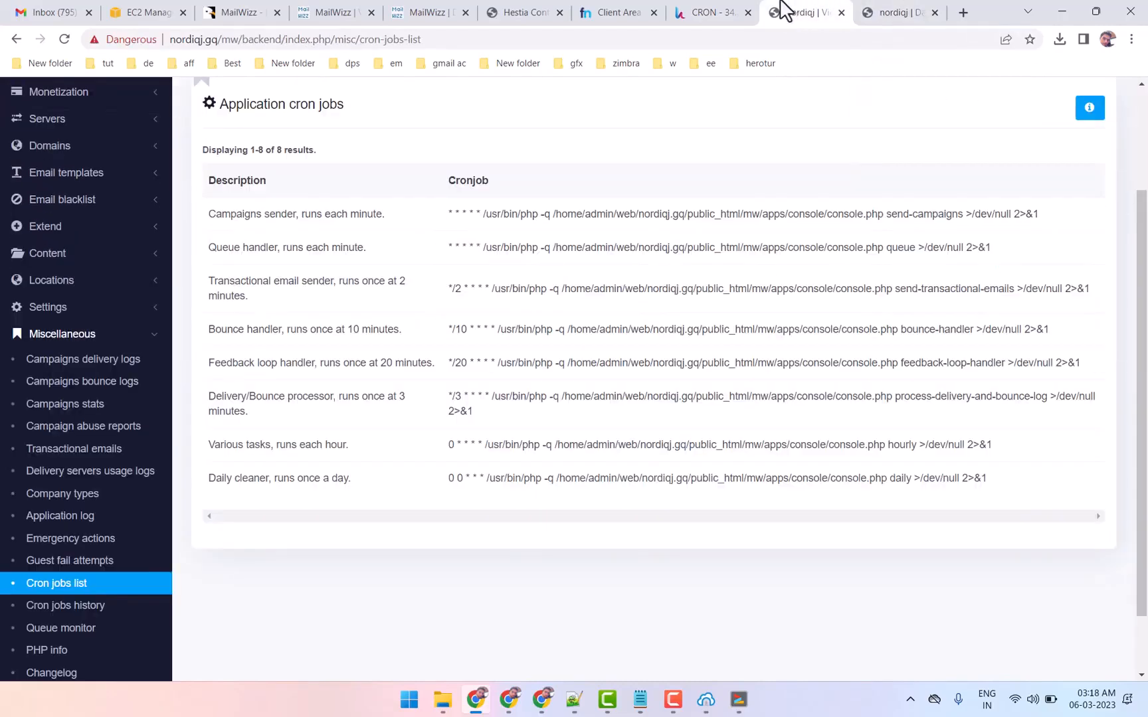
{"action": "left_click", "coordinate": [926, 11]}
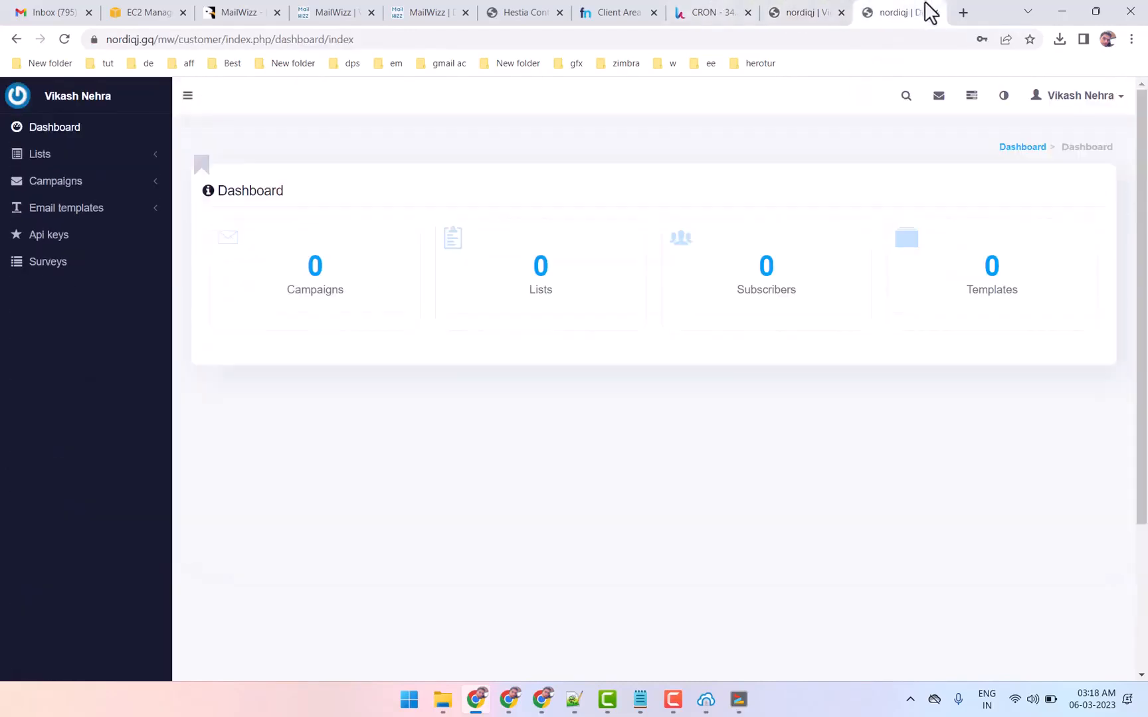
{"action": "left_click", "coordinate": [121, 155]}
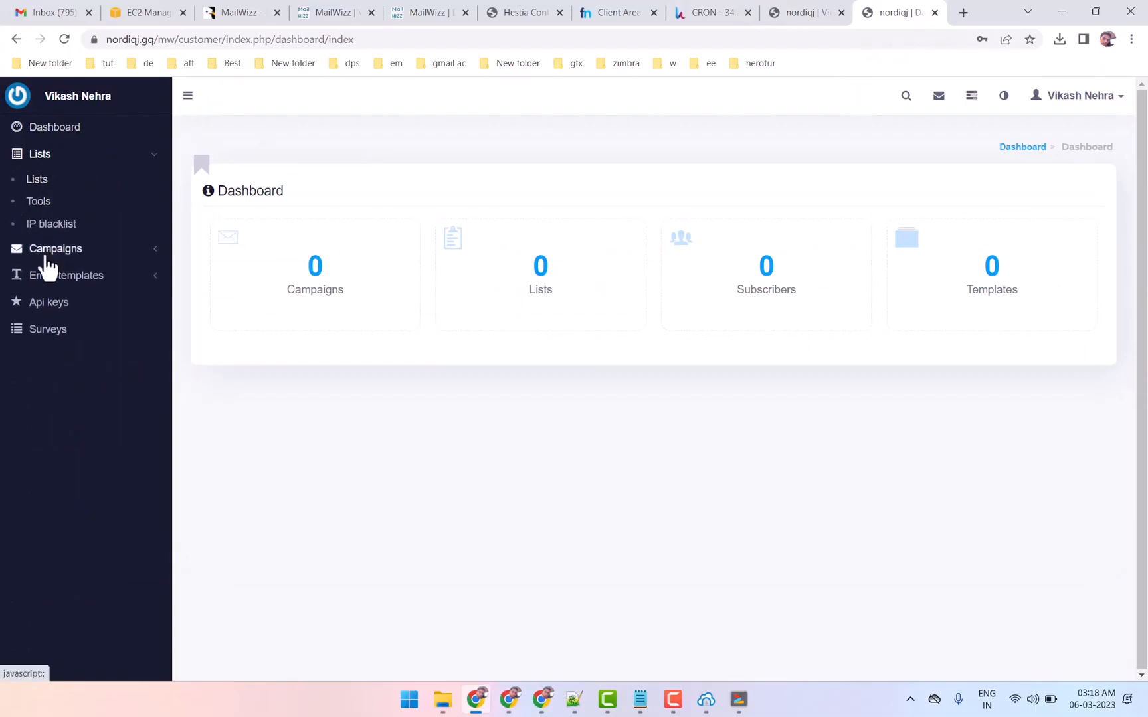
{"action": "left_click", "coordinate": [47, 257]}
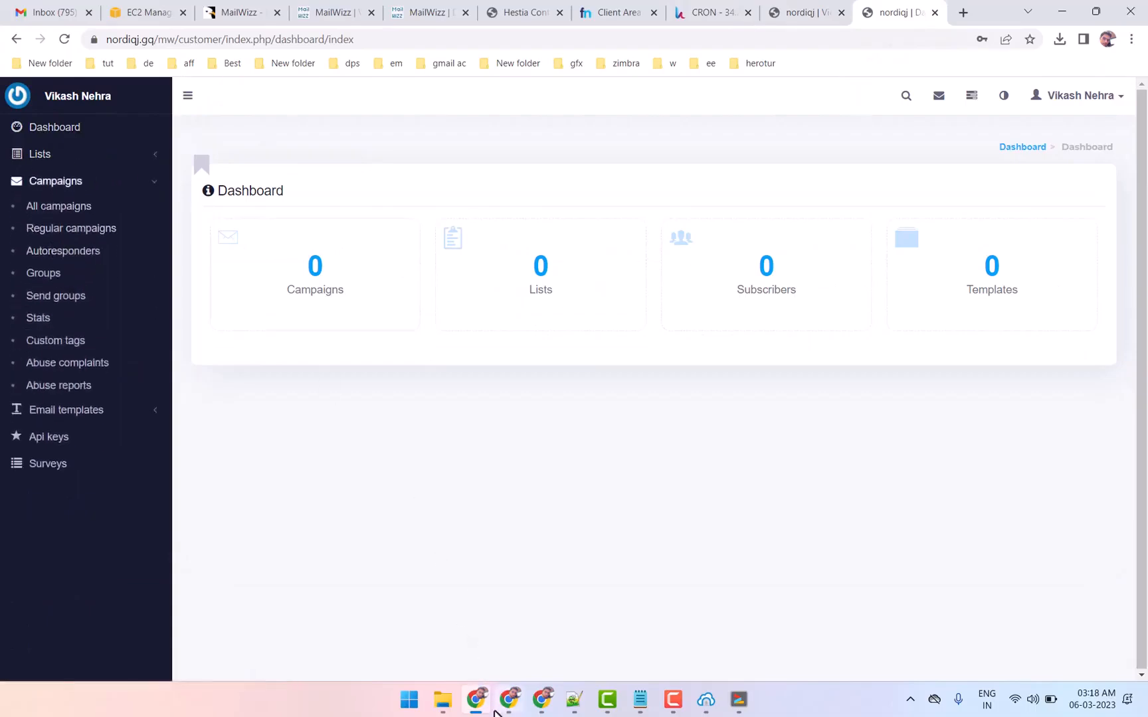
Switch to the YouTube channel page and search the channel for "mailwizz"
{"action": "left_click", "coordinate": [504, 705]}
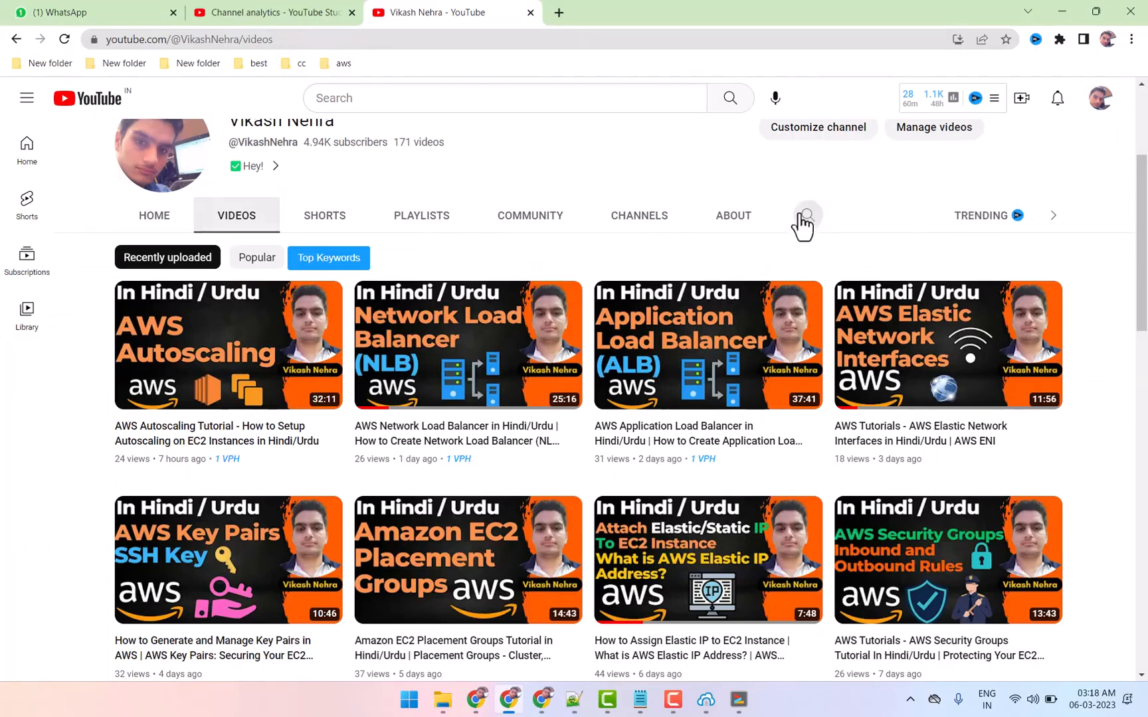
{"action": "left_click", "coordinate": [805, 218]}
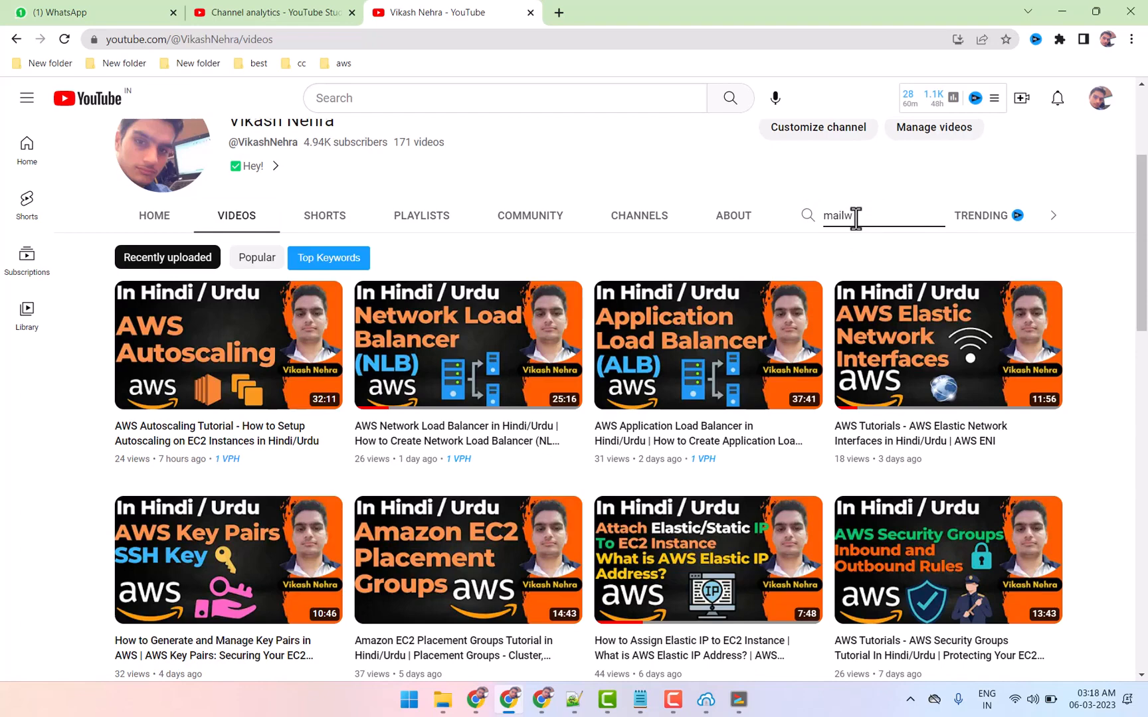
{"action": "key", "text": "Return"}
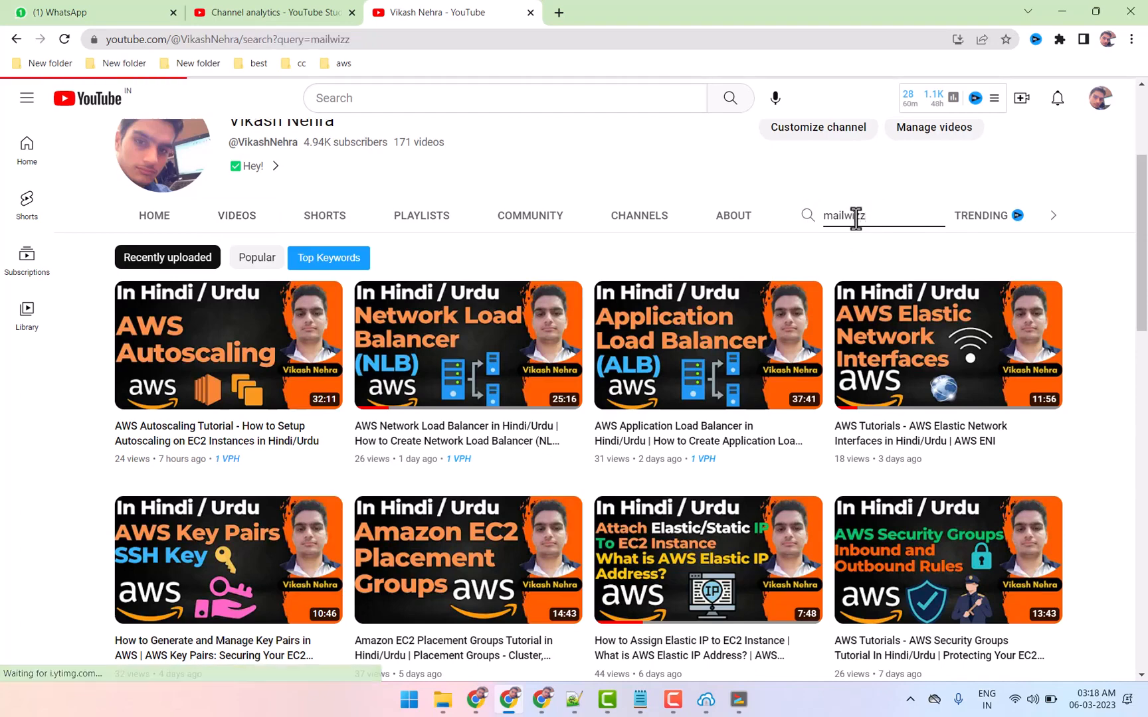
Browse the channel's search results for MailWizz guides, bounce server, installation and SMTP warm-up videos
{"action": "scroll", "coordinate": [562, 419], "scroll_direction": "down", "scroll_amount": 2}
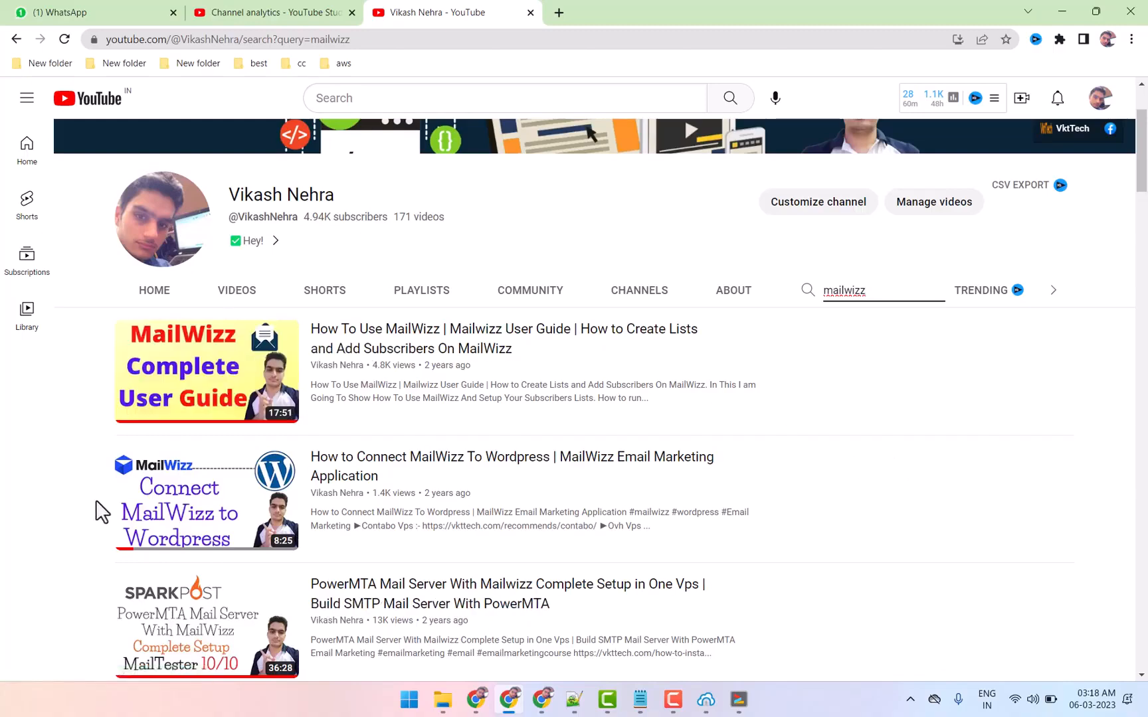
{"action": "scroll", "coordinate": [893, 444], "scroll_direction": "down", "scroll_amount": 1}
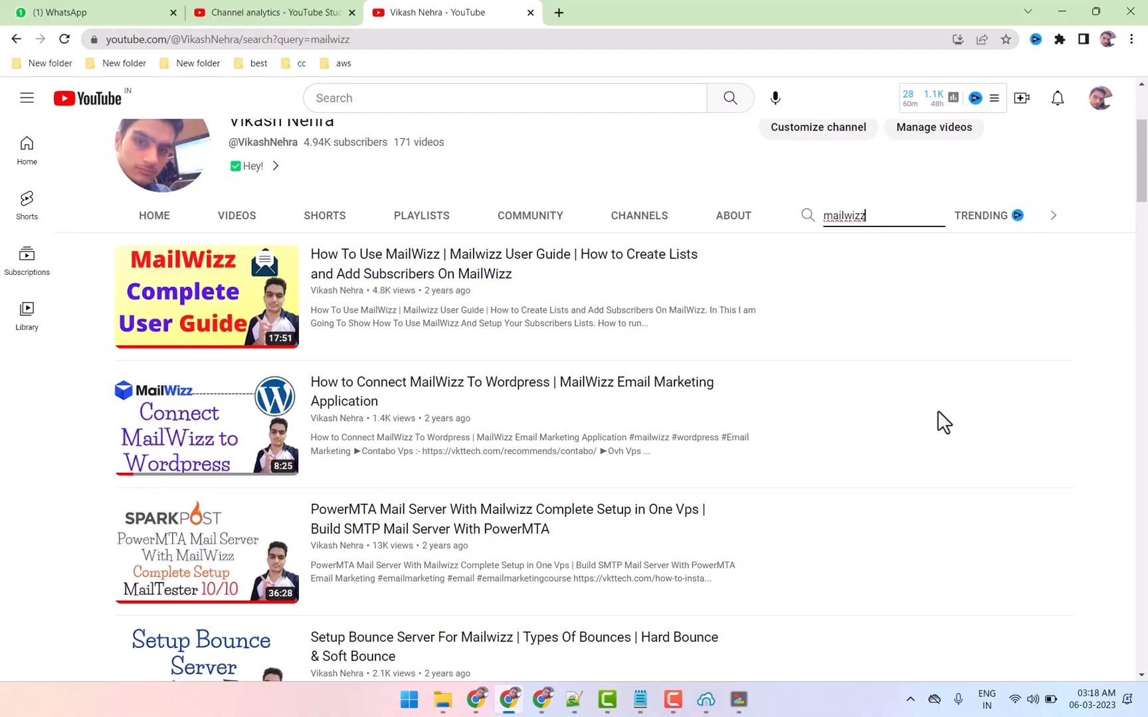
{"action": "scroll", "coordinate": [937, 422], "scroll_direction": "down", "scroll_amount": 1}
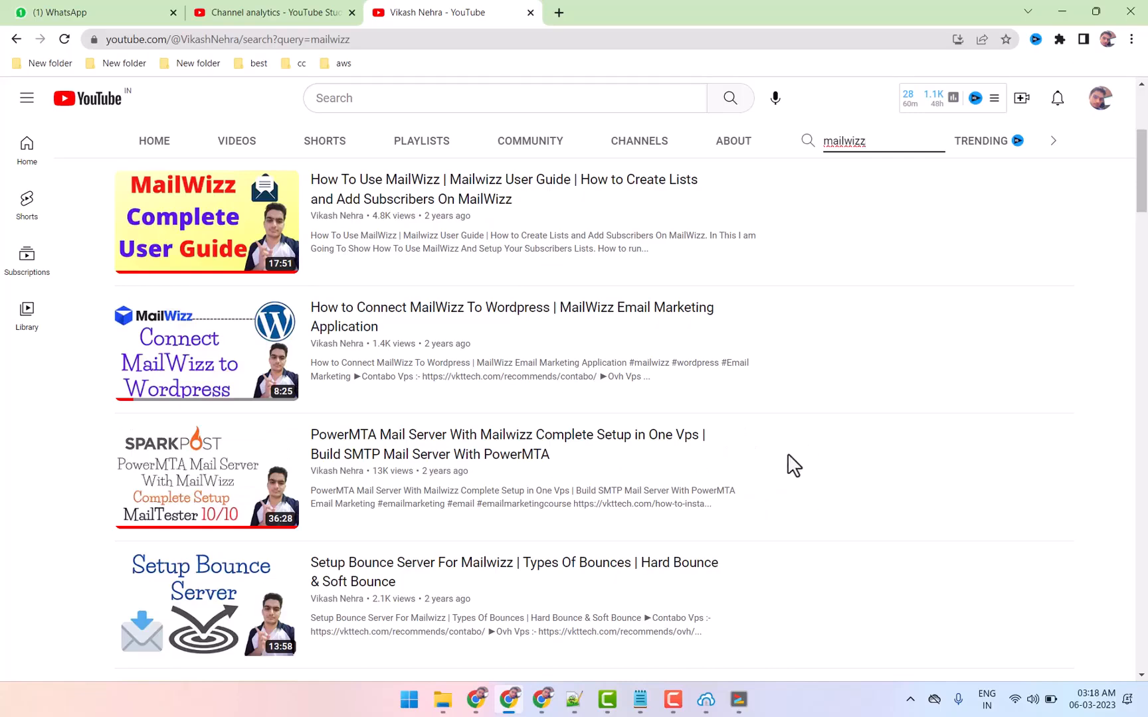
{"action": "scroll", "coordinate": [788, 451], "scroll_direction": "down", "scroll_amount": 2}
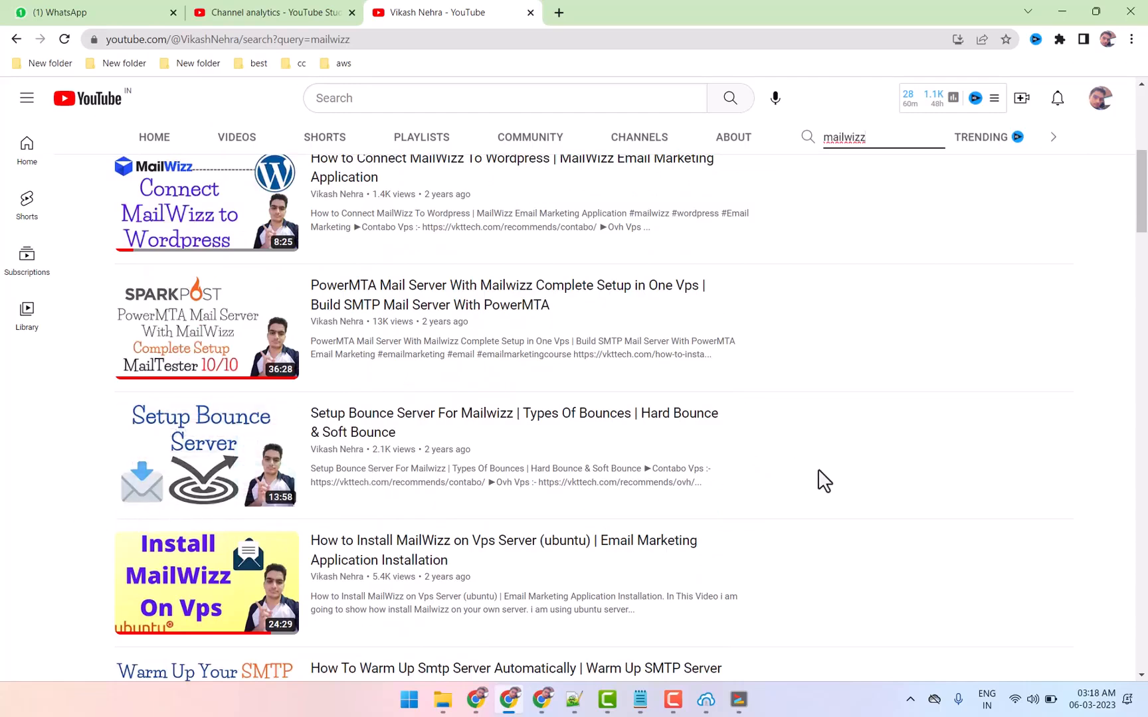
{"action": "scroll", "coordinate": [824, 478], "scroll_direction": "down", "scroll_amount": 2}
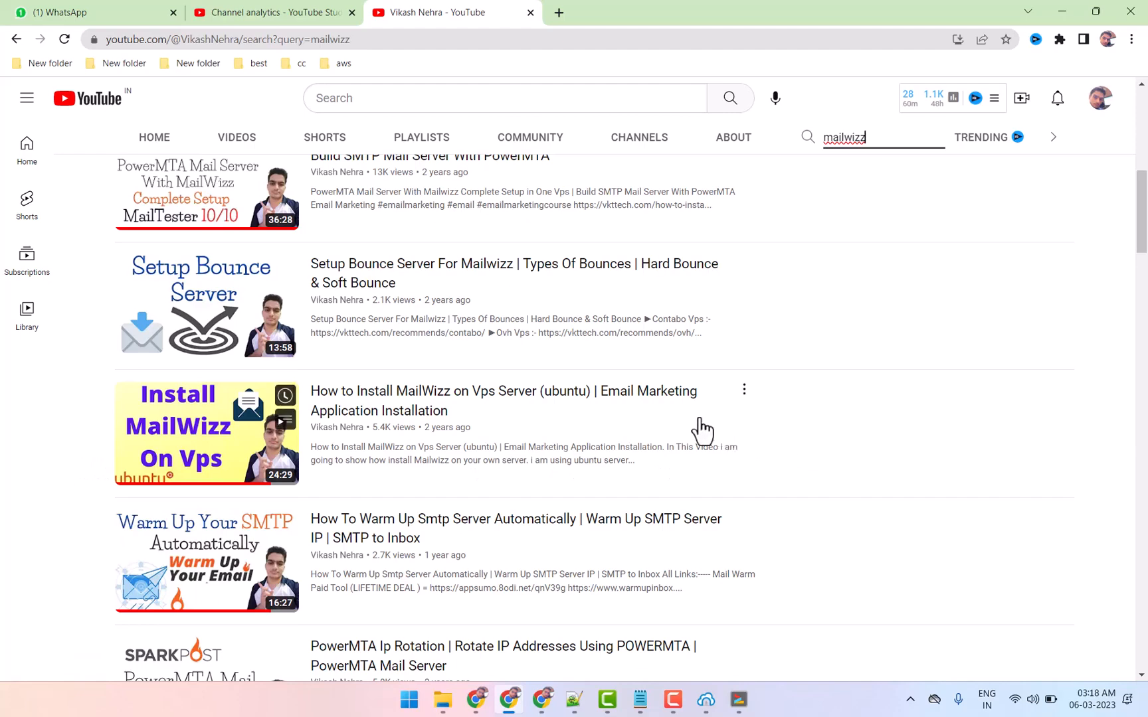
{"action": "scroll", "coordinate": [849, 471], "scroll_direction": "down", "scroll_amount": 1}
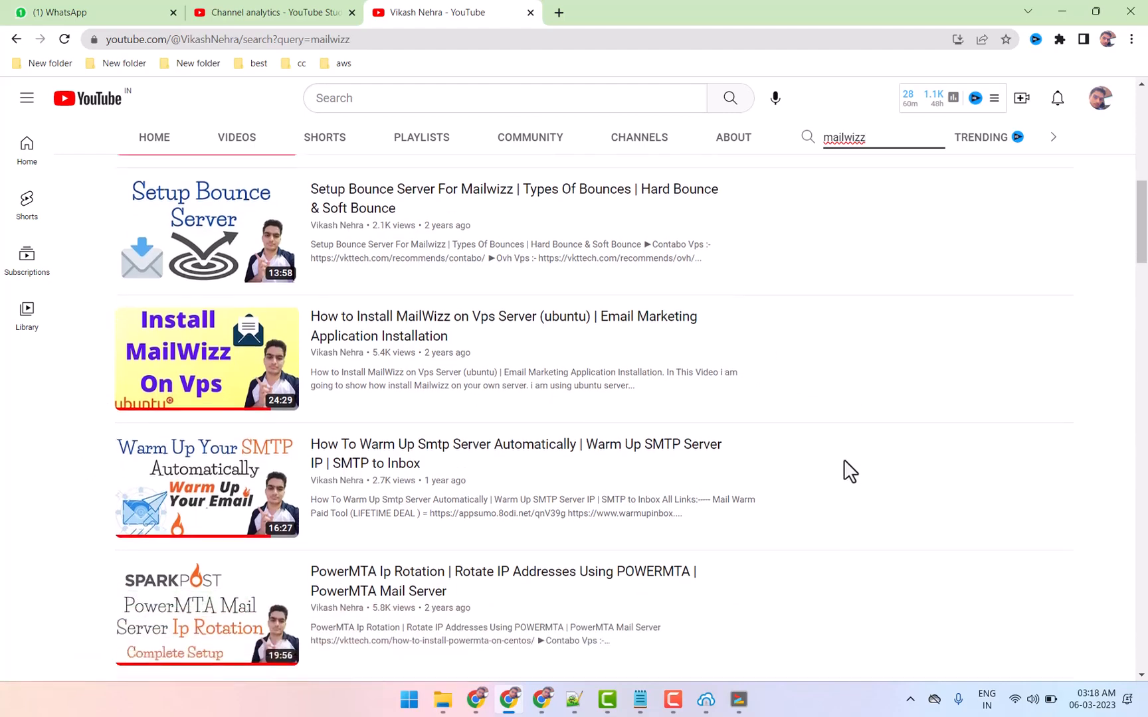
{"action": "scroll", "coordinate": [845, 468], "scroll_direction": "up", "scroll_amount": 3}
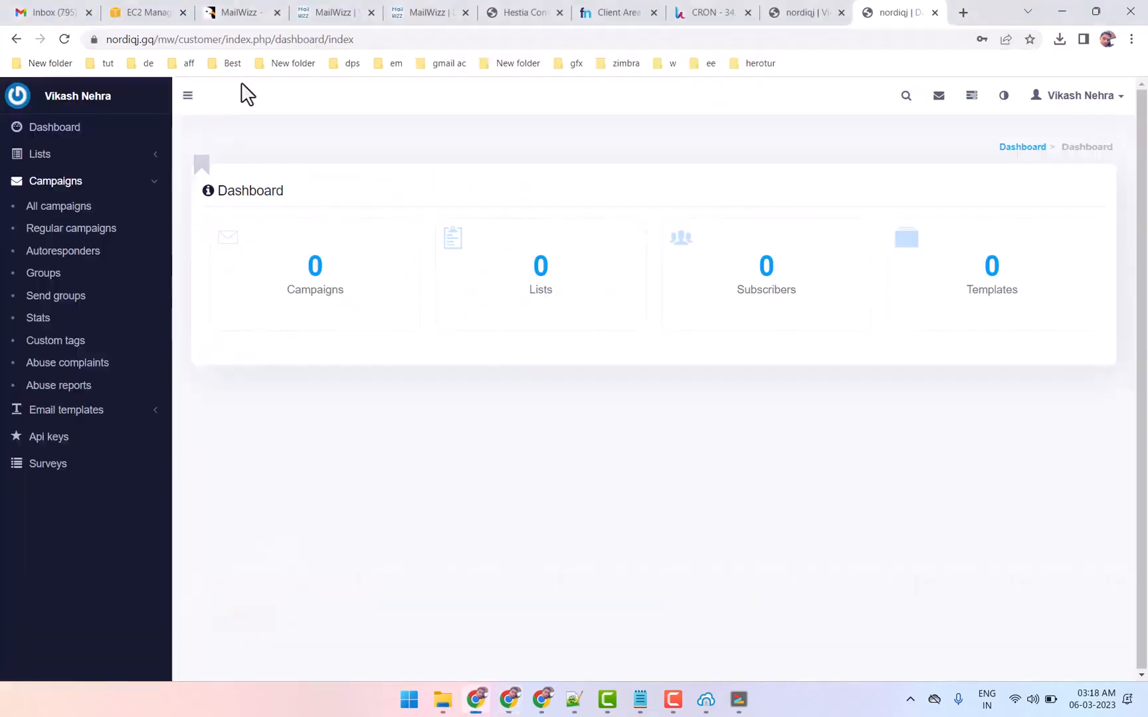
Revisit the EC2 security group and Hestia cron pages, and highlight the introduction on the Hestia website
{"action": "left_click", "coordinate": [159, 14]}
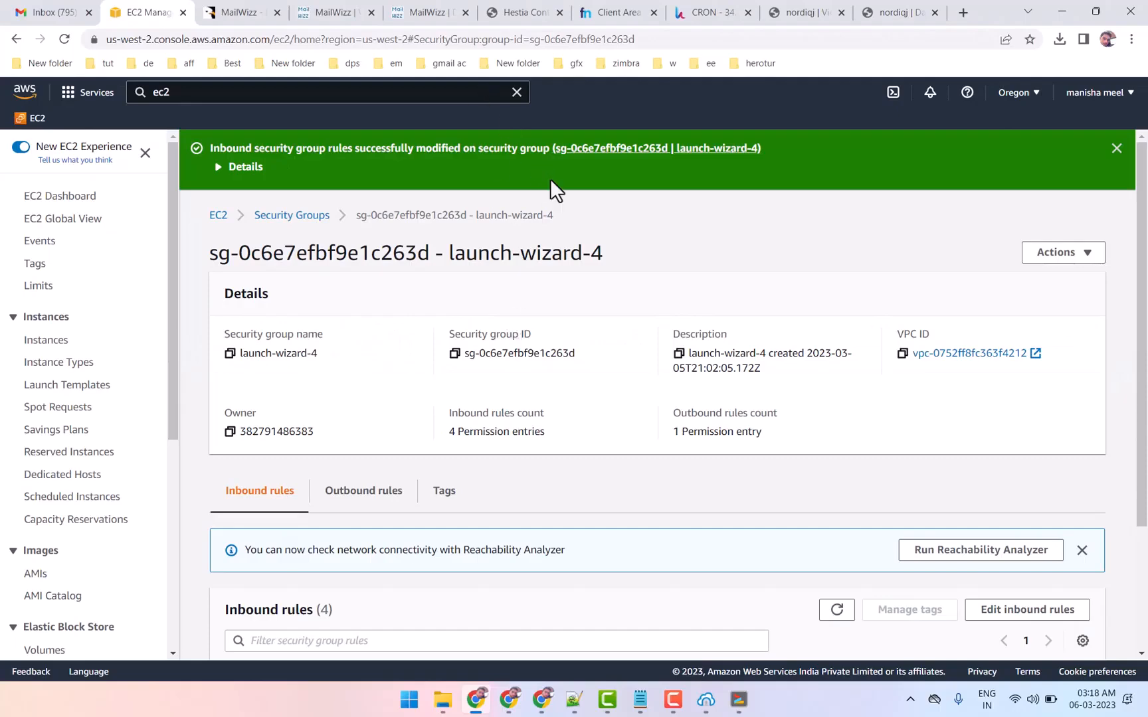
{"action": "left_click", "coordinate": [684, 8]}
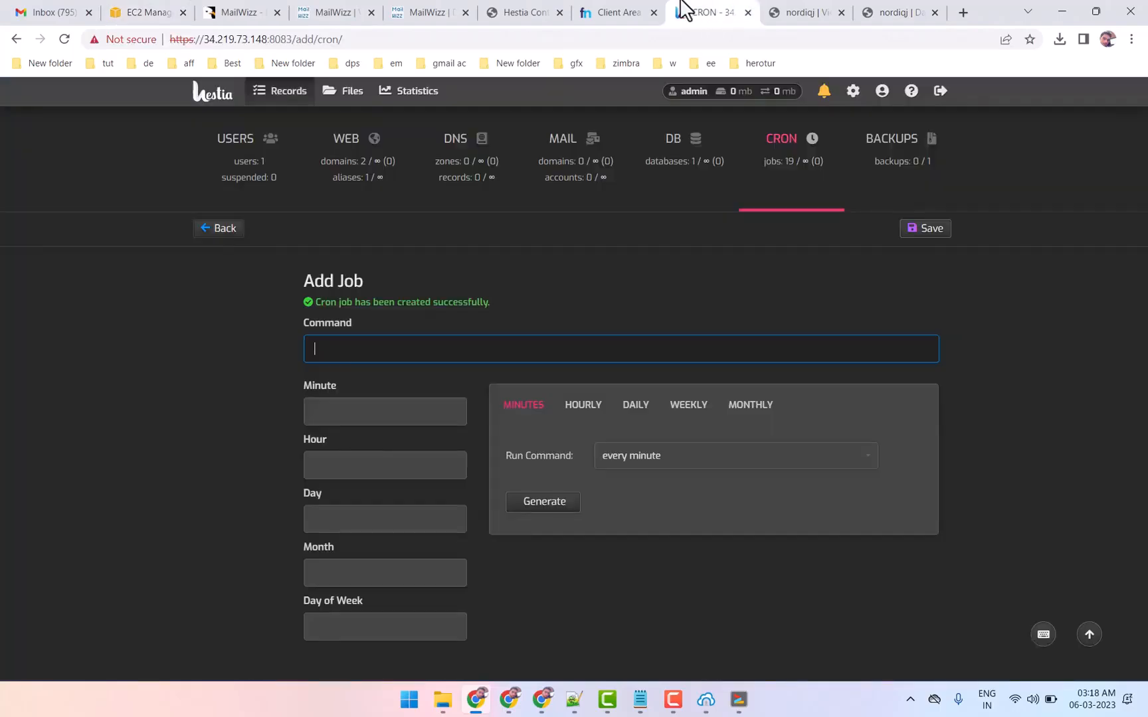
{"action": "left_click", "coordinate": [548, 11]}
{"action": "scroll", "coordinate": [541, 294], "scroll_direction": "up", "scroll_amount": 2}
{"action": "scroll", "coordinate": [542, 294], "scroll_direction": "up", "scroll_amount": 2}
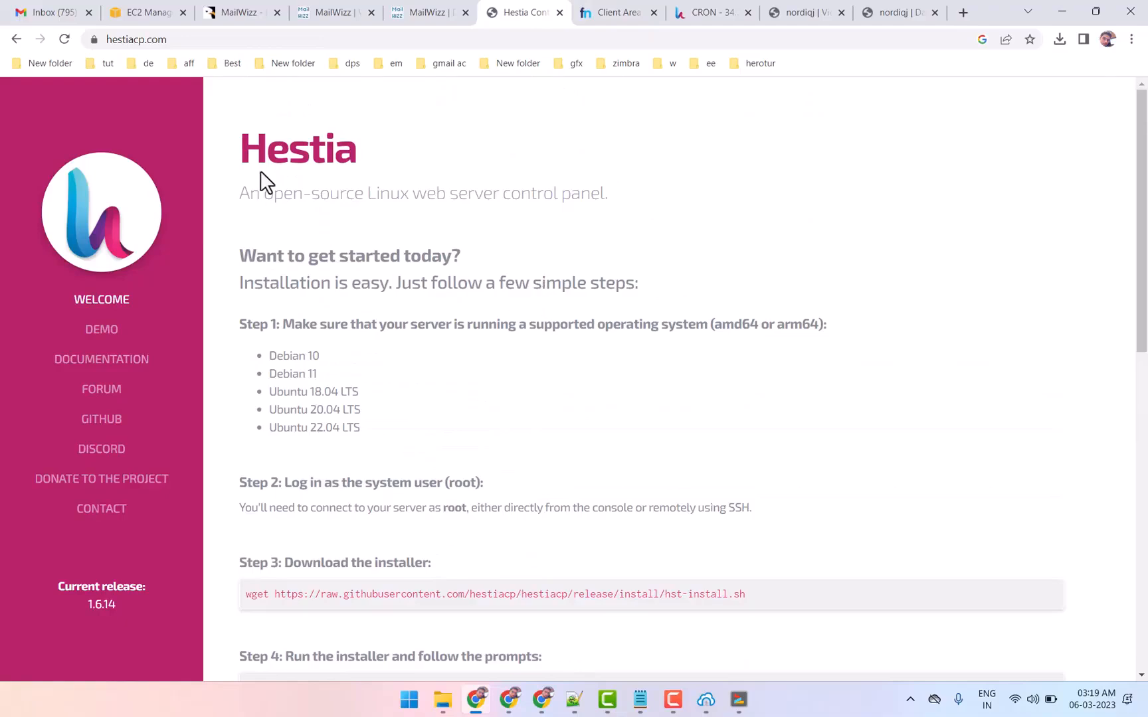
{"action": "left_click_drag", "start_coordinate": [245, 131], "coordinate": [449, 193]}
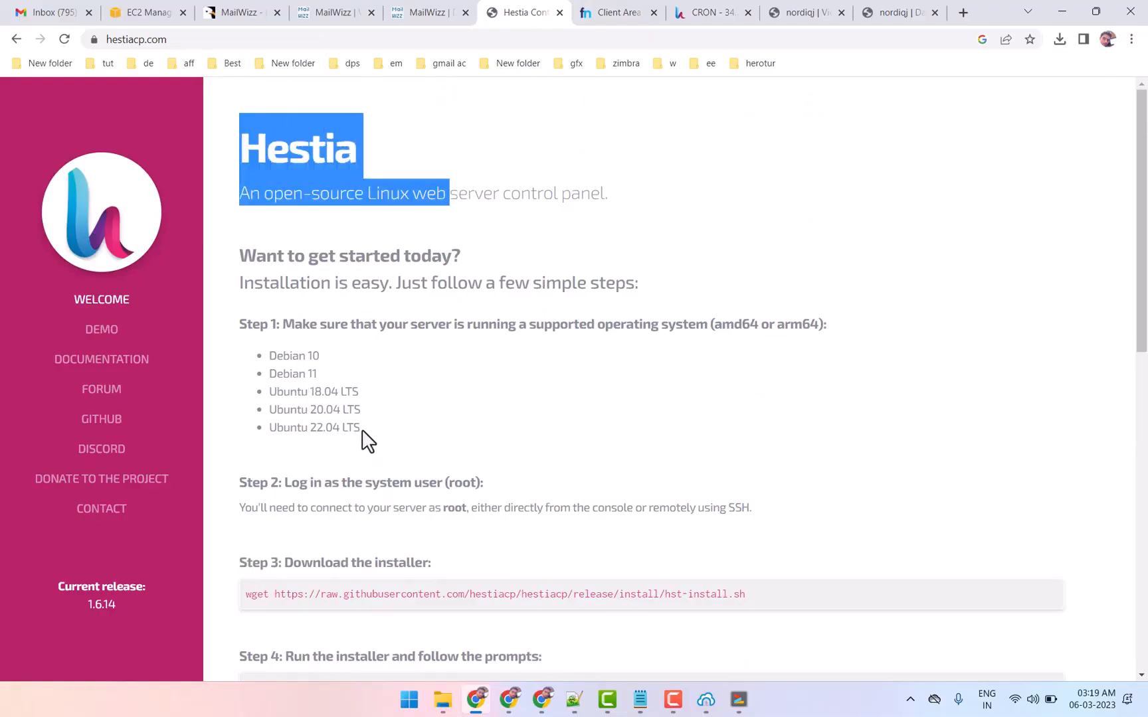
View the MailWizz backend's cron jobs page and the customer area's dashboard once more
{"action": "left_click", "coordinate": [801, 12]}
{"action": "scroll", "coordinate": [160, 418], "scroll_direction": "up", "scroll_amount": 3}
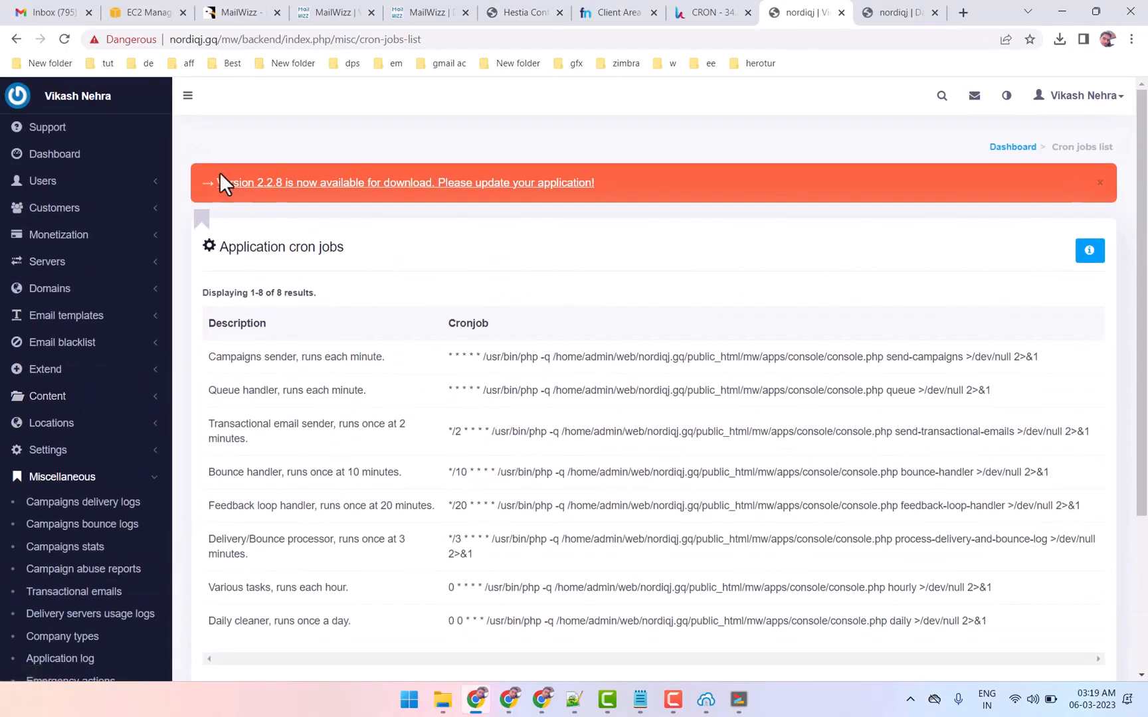
{"action": "left_click", "coordinate": [928, 12]}
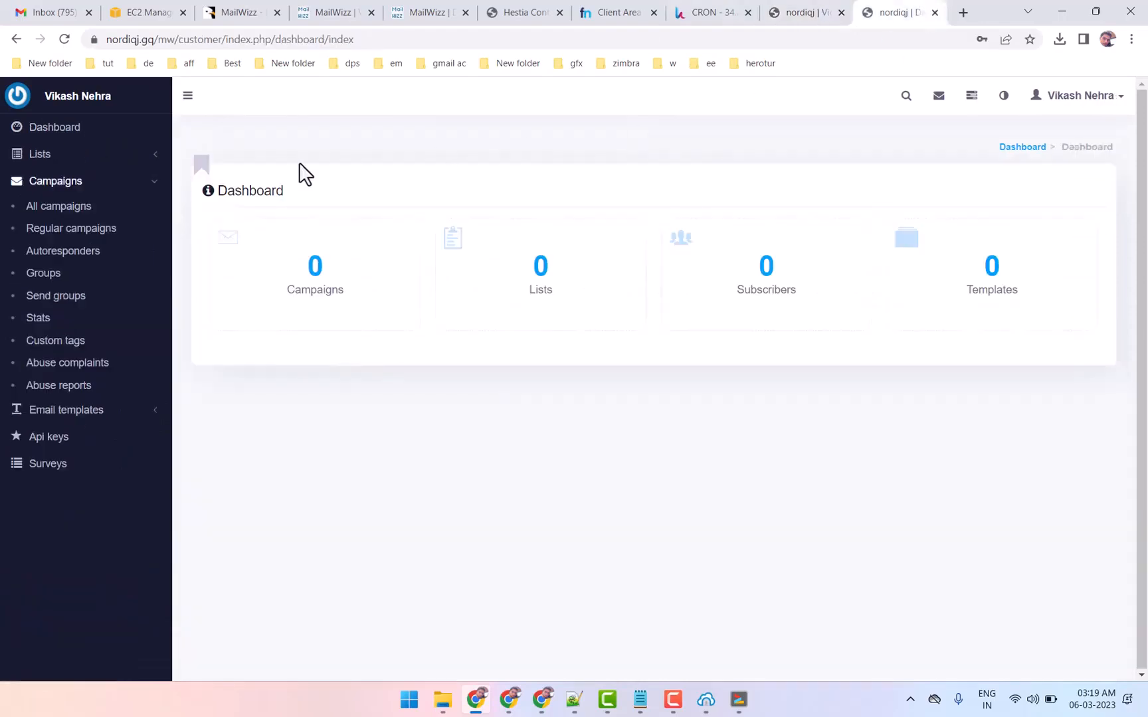
{"action": "left_click", "coordinate": [801, 12]}
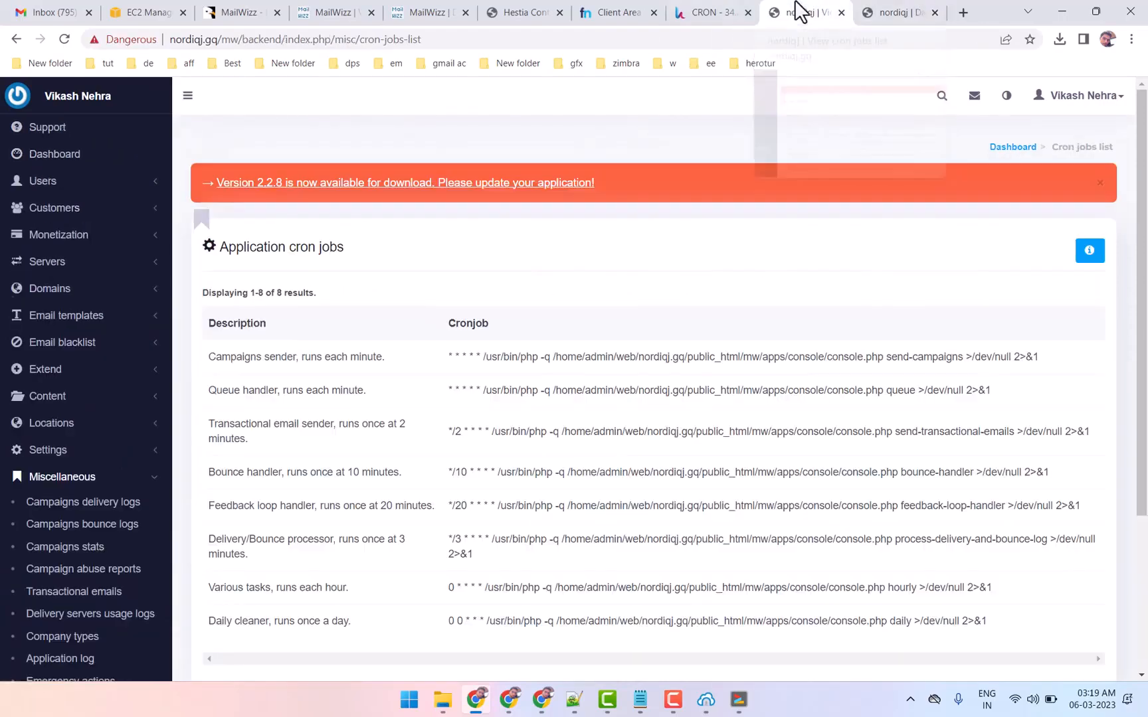
View the Freenom DNS records for nordiqj.gq, and check the site information of the MailWizz customer area
{"action": "left_click", "coordinate": [721, 11]}
{"action": "left_click", "coordinate": [601, 11]}
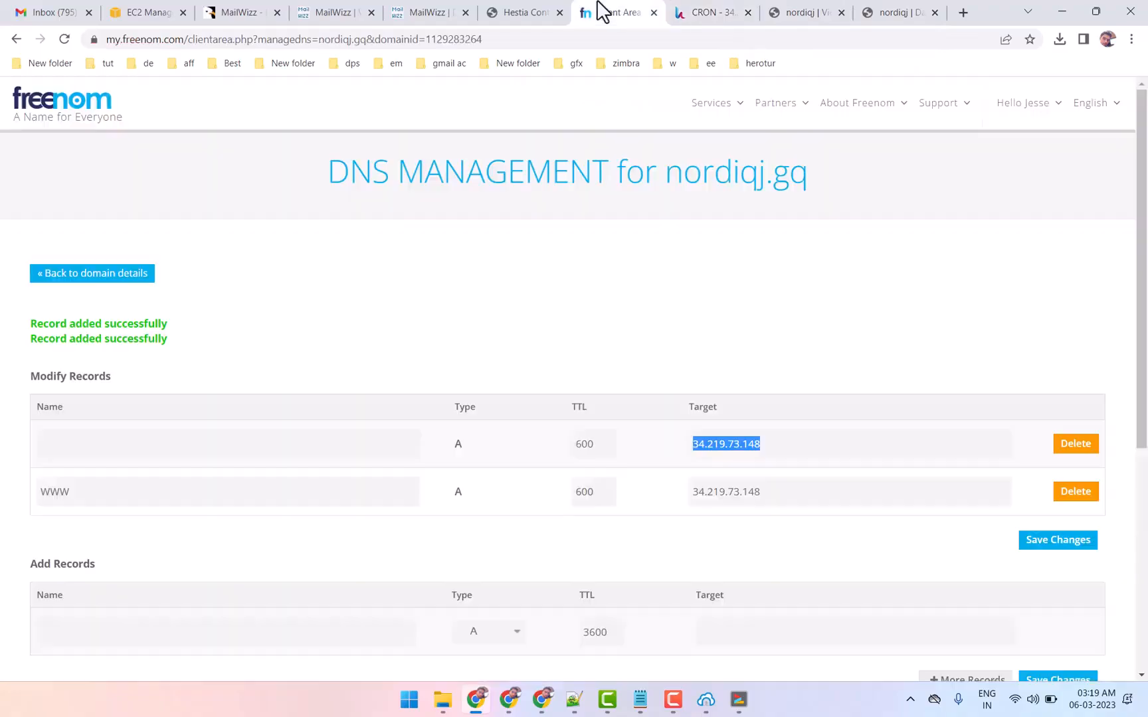
{"action": "left_click", "coordinate": [893, 12]}
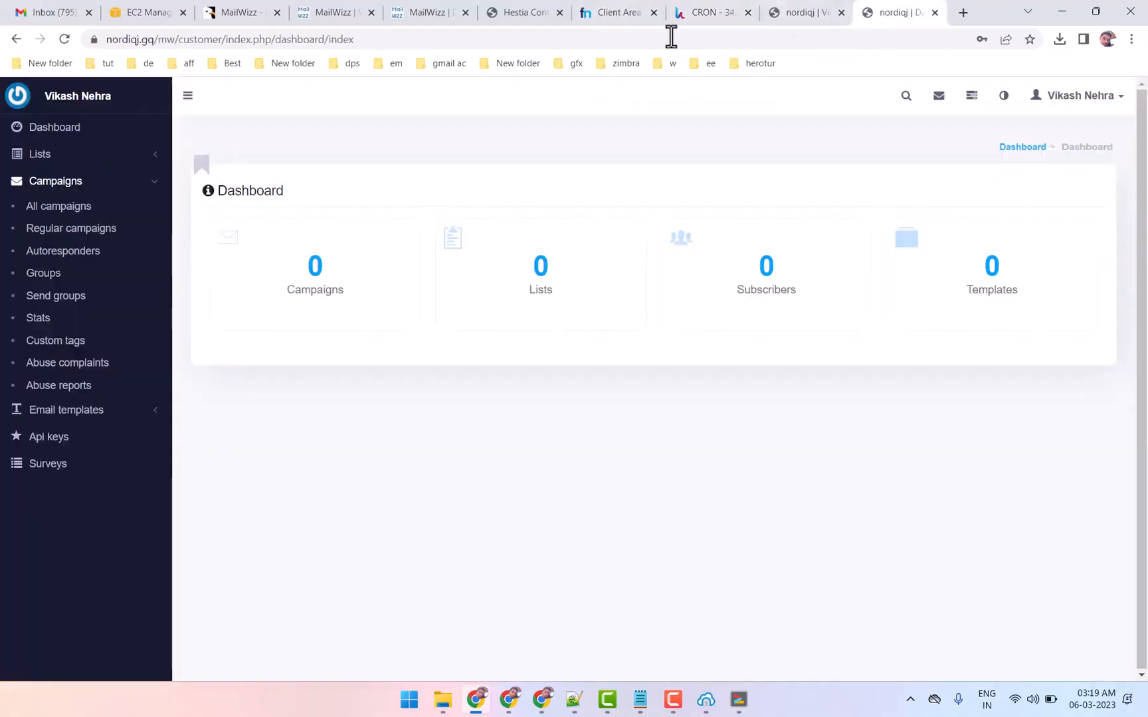
{"action": "left_click", "coordinate": [97, 41]}
{"action": "left_click", "coordinate": [573, 156]}
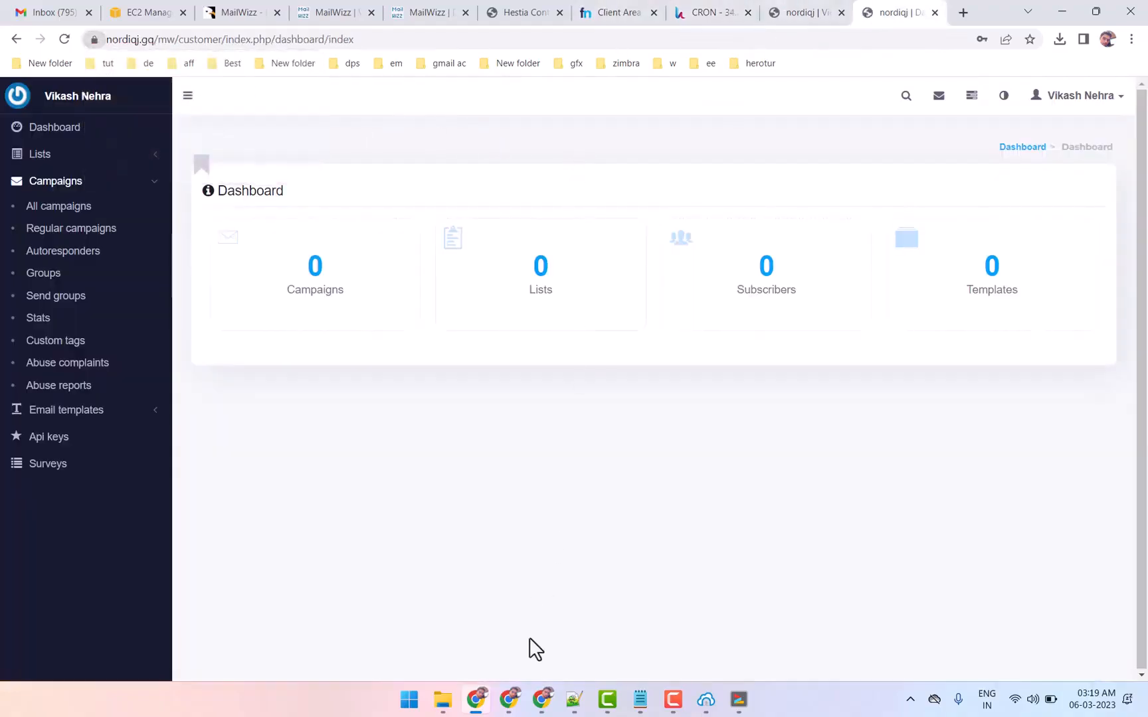
Switch back to the YouTube channel and return to the start of its mailwizz search results
{"action": "mouse_move", "coordinate": [511, 706]}
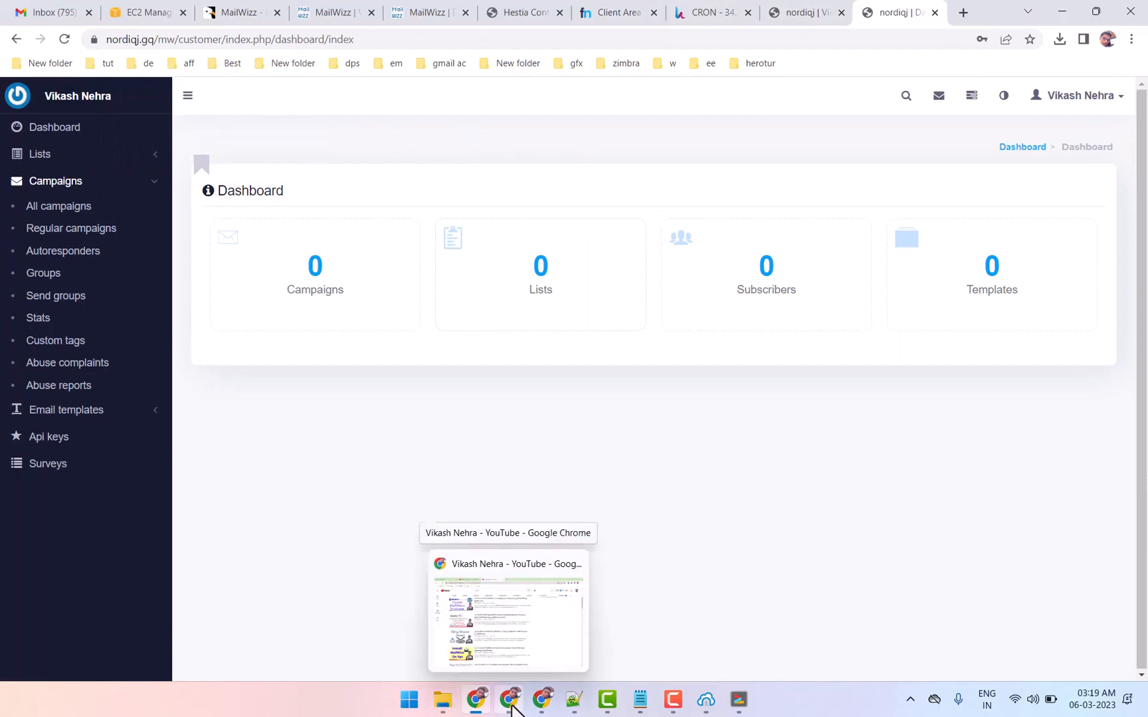
{"action": "left_click", "coordinate": [512, 705]}
{"action": "scroll", "coordinate": [384, 356], "scroll_direction": "up", "scroll_amount": 4}
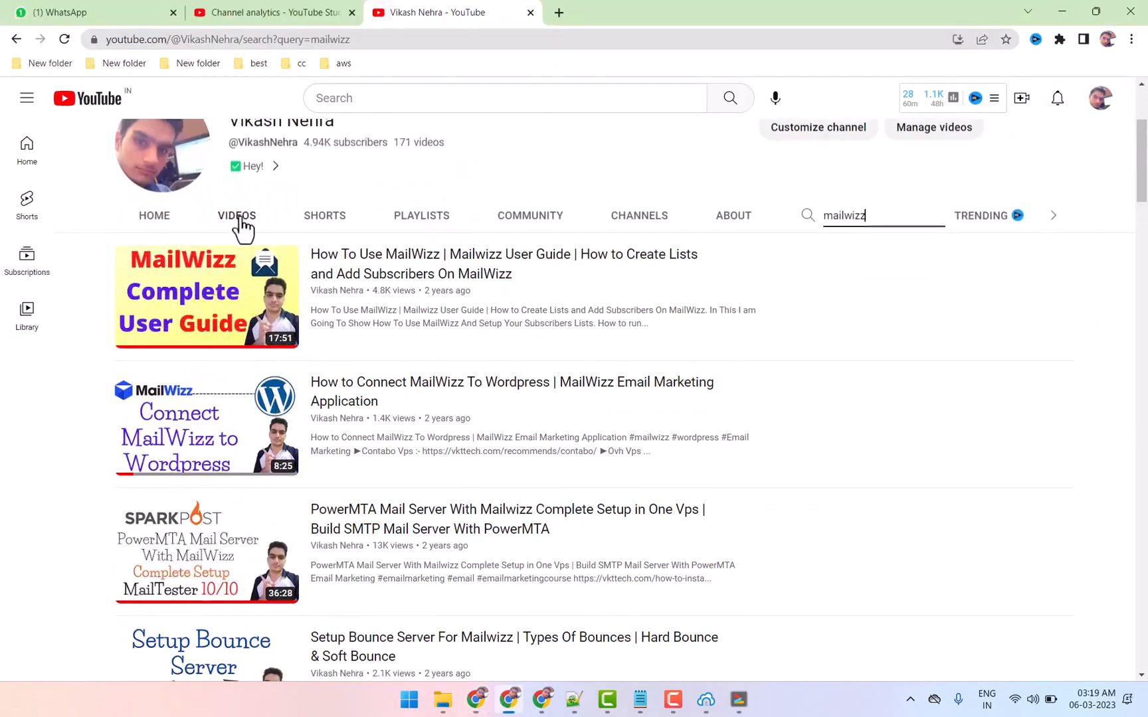
Switch to the CodeCanyon product page of the MailWizz email marketing application and view its details
{"action": "left_click", "coordinate": [474, 699]}
{"action": "left_click", "coordinate": [227, 11]}
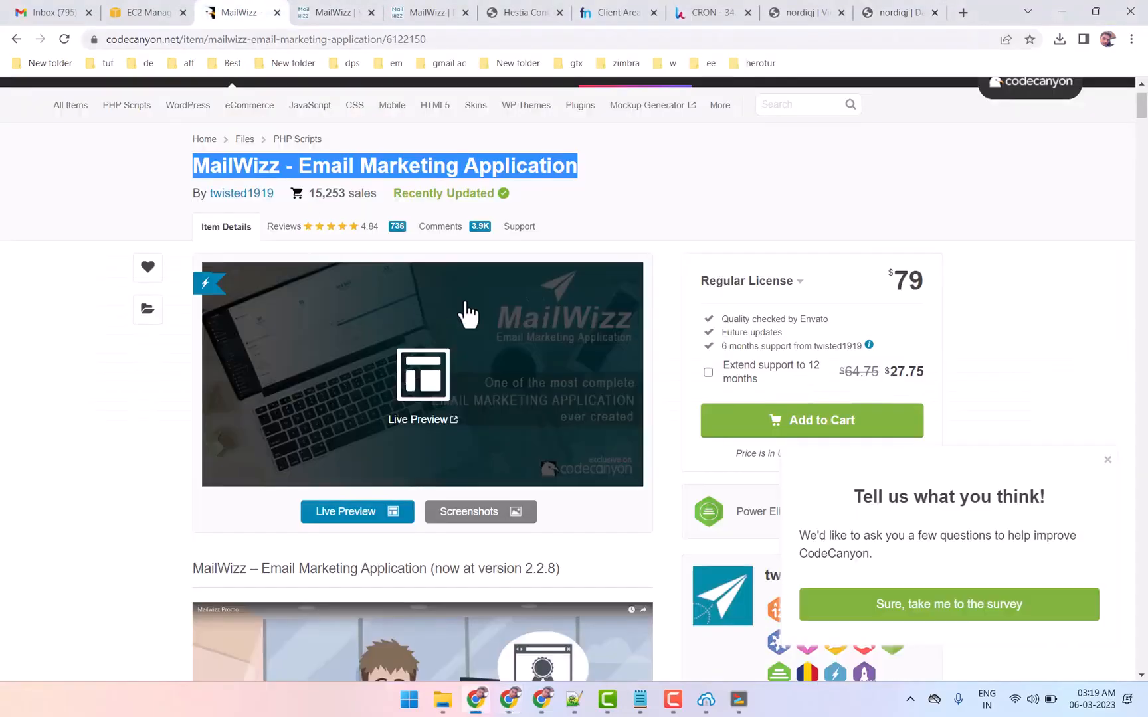
{"action": "mouse_move", "coordinate": [477, 706]}
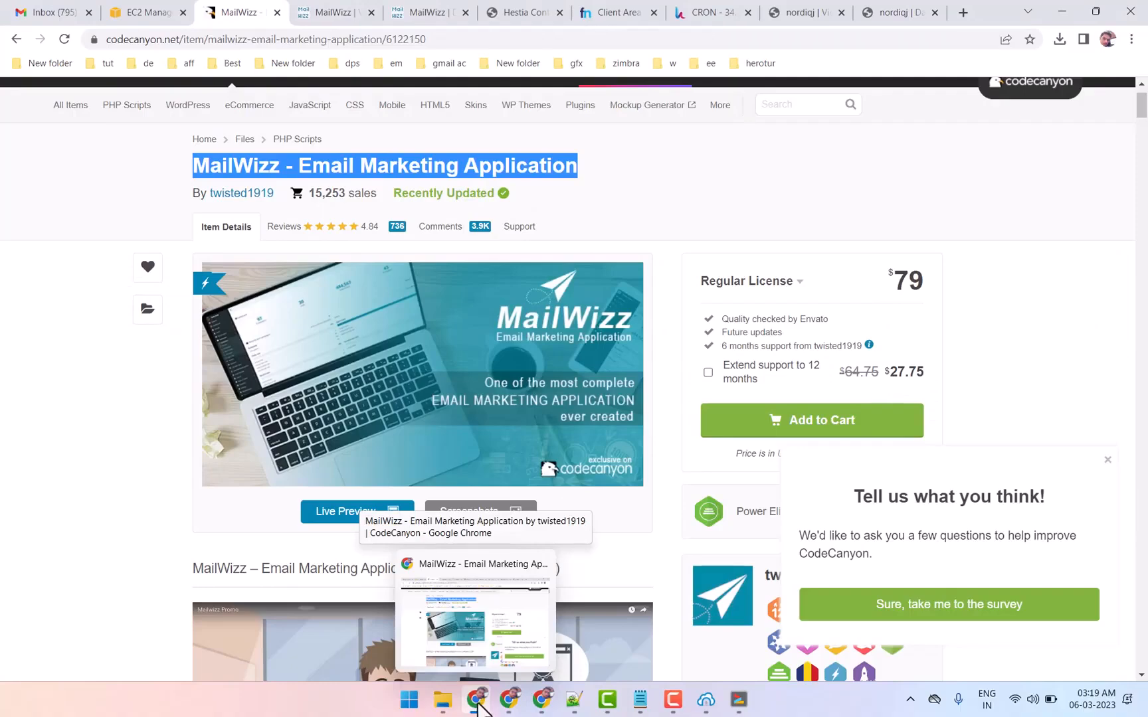
Switch to the YouTube channel's full video list and browse the recently uploaded AWS tutorials
{"action": "left_click", "coordinate": [509, 699]}
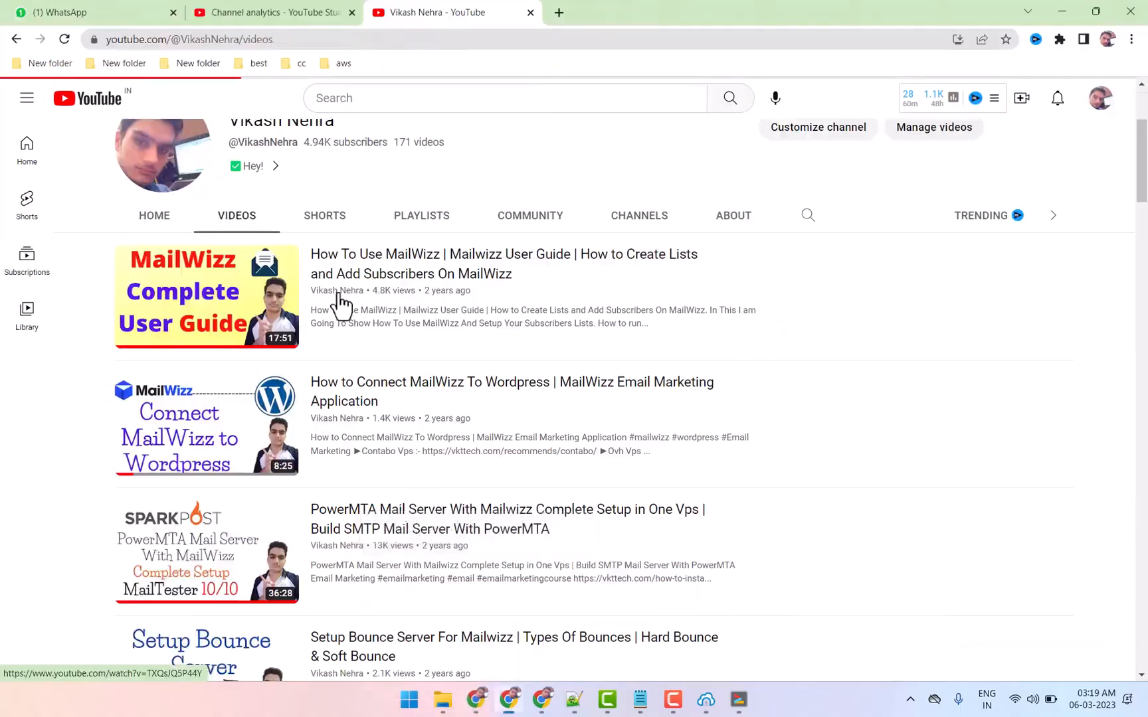
{"action": "scroll", "coordinate": [364, 324], "scroll_direction": "down", "scroll_amount": 3}
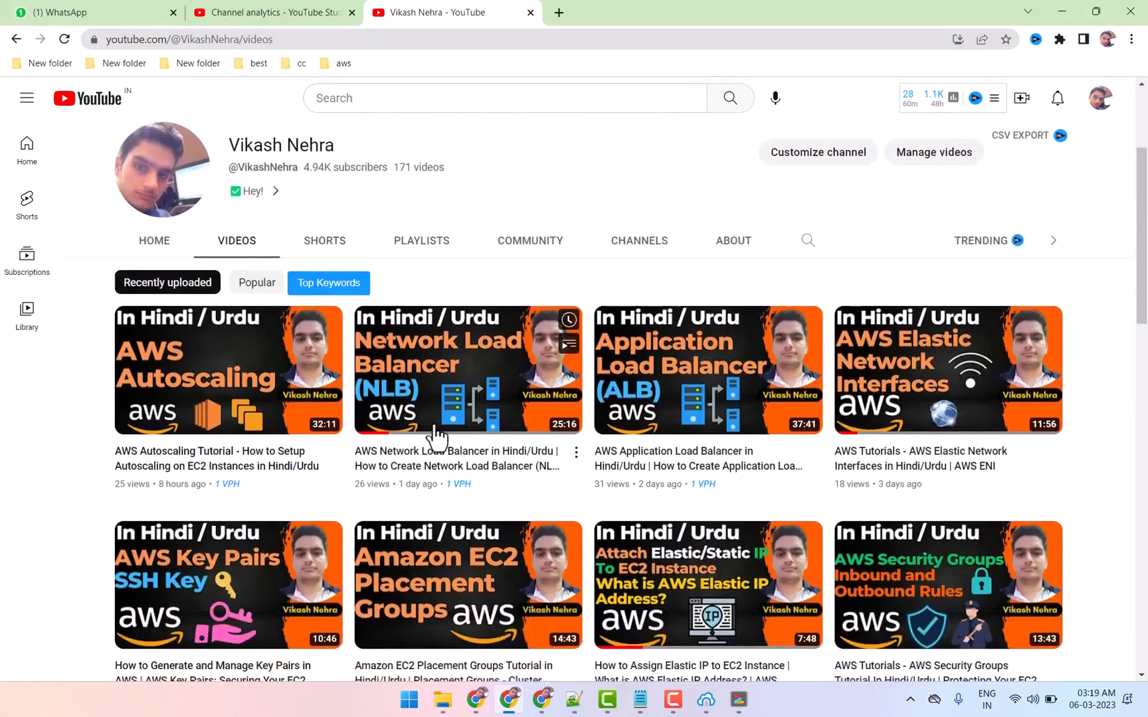
{"action": "scroll", "coordinate": [490, 432], "scroll_direction": "down", "scroll_amount": 1}
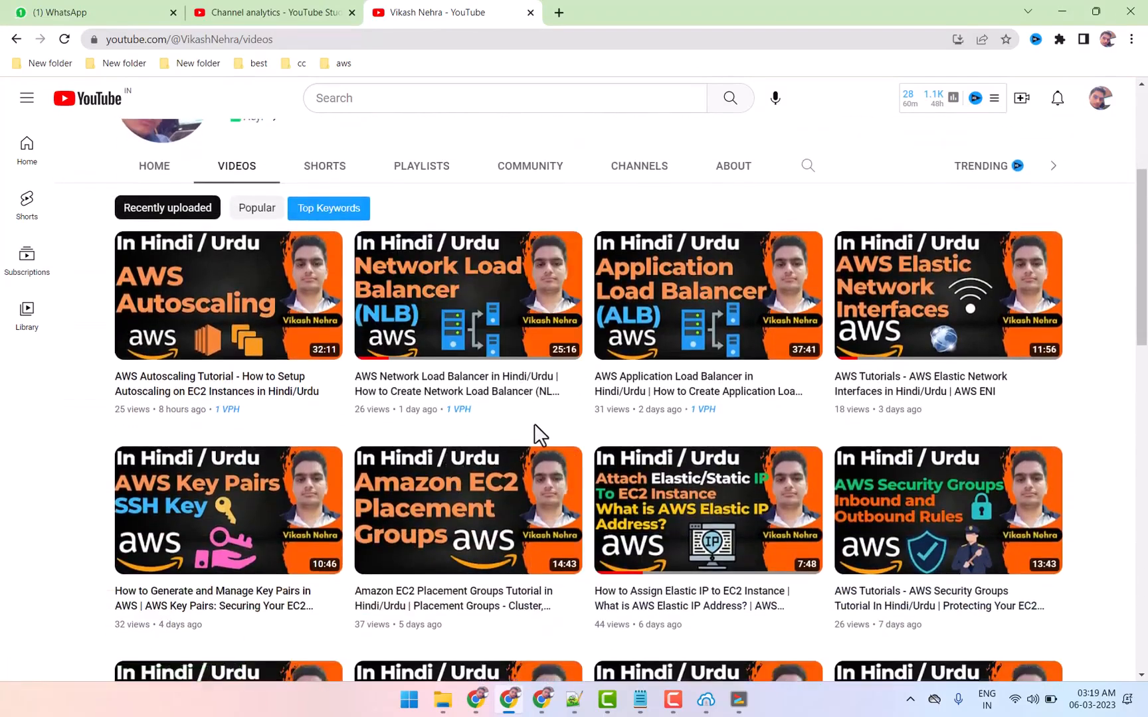